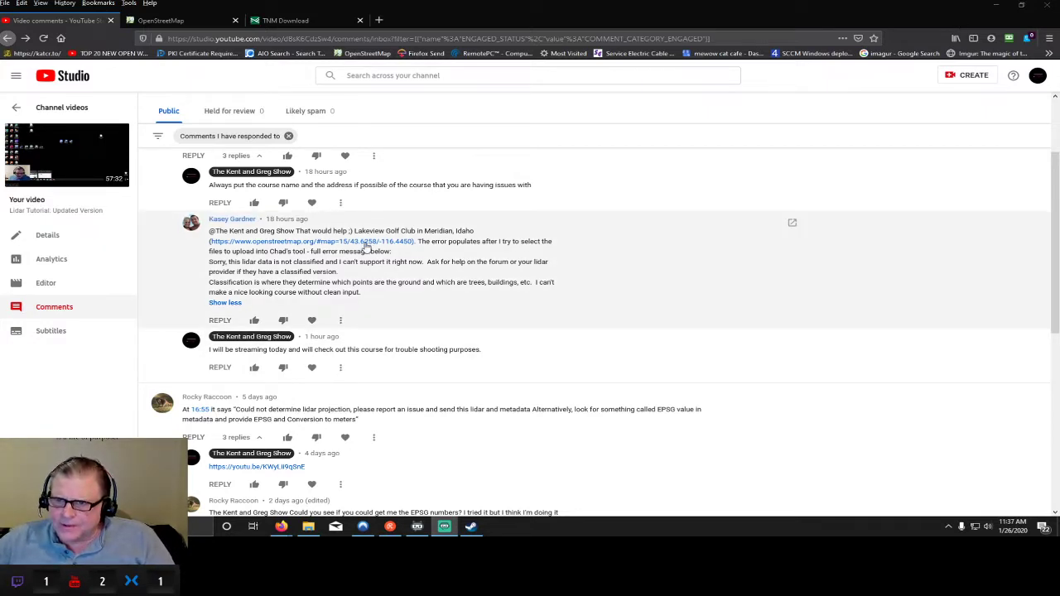
- Check the Lakeview golf course on OpenStreetMap and rerun the lidar point cloud product search for its area in TNM Download
click(214, 21)
scroll(425, 325, down, 1)
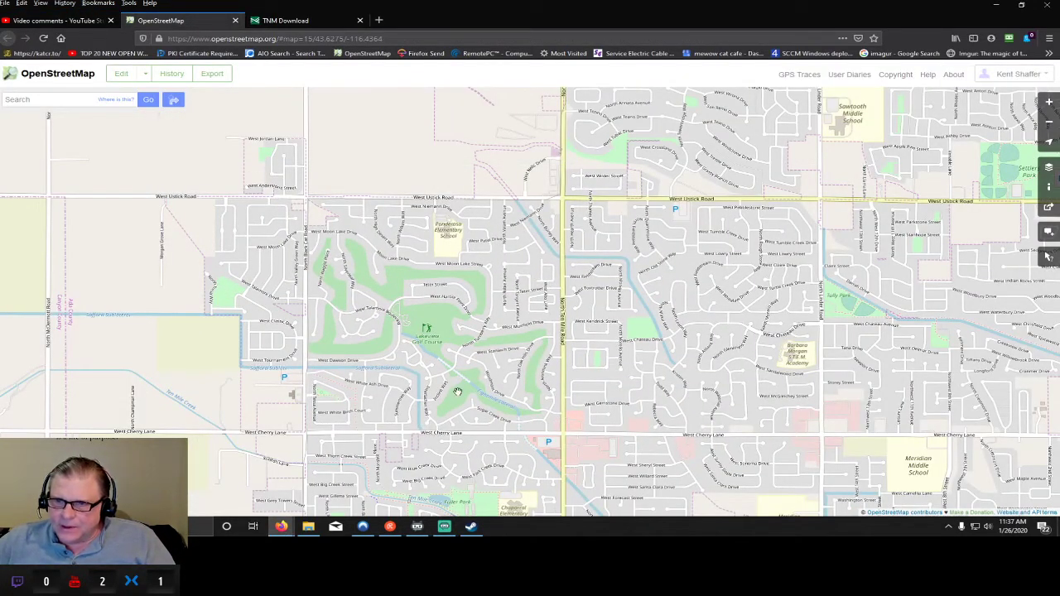
click(328, 22)
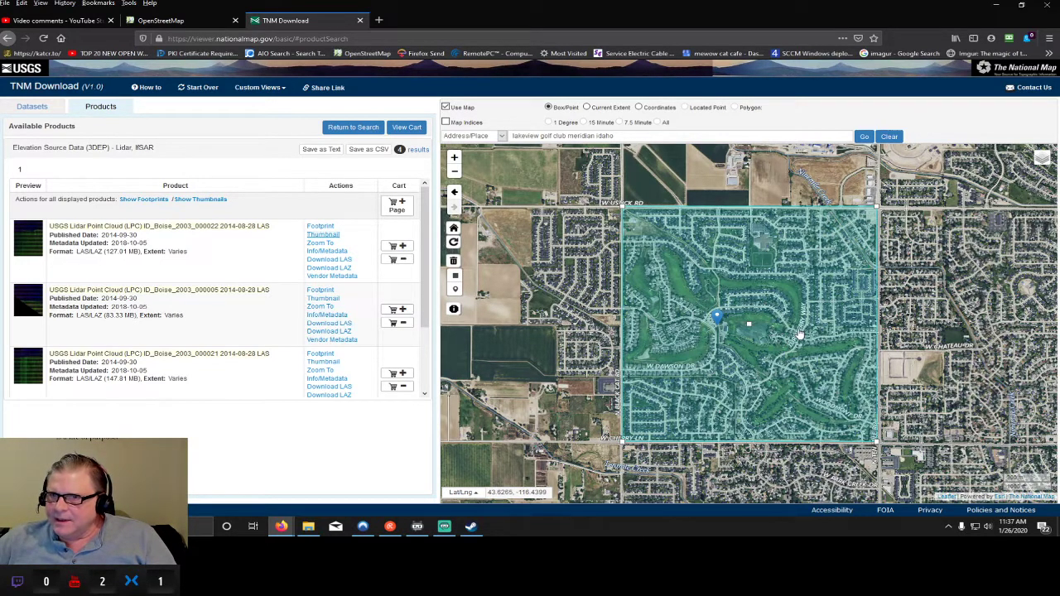
click(365, 131)
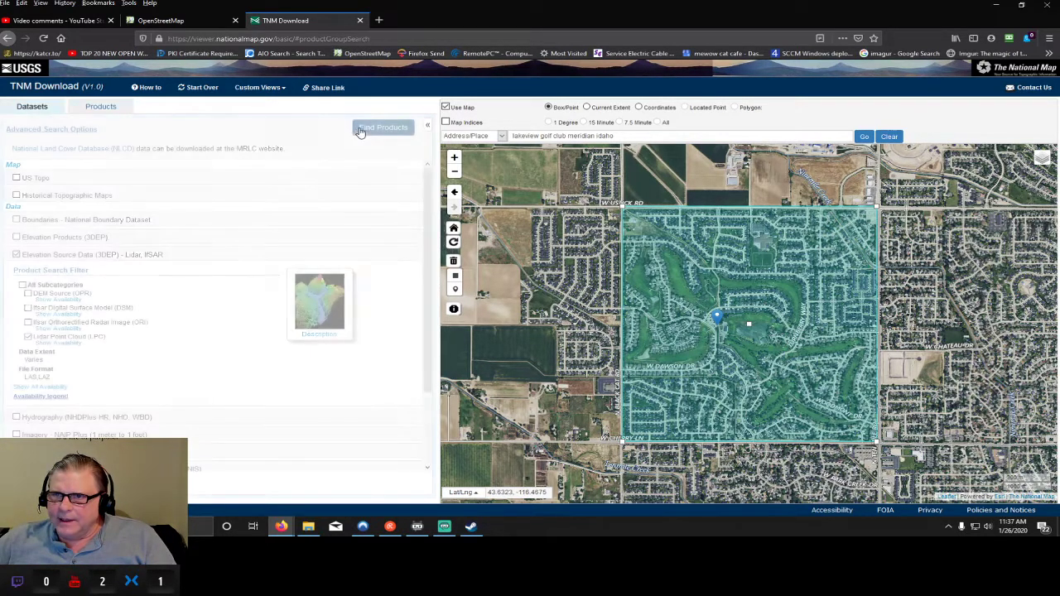
click(381, 128)
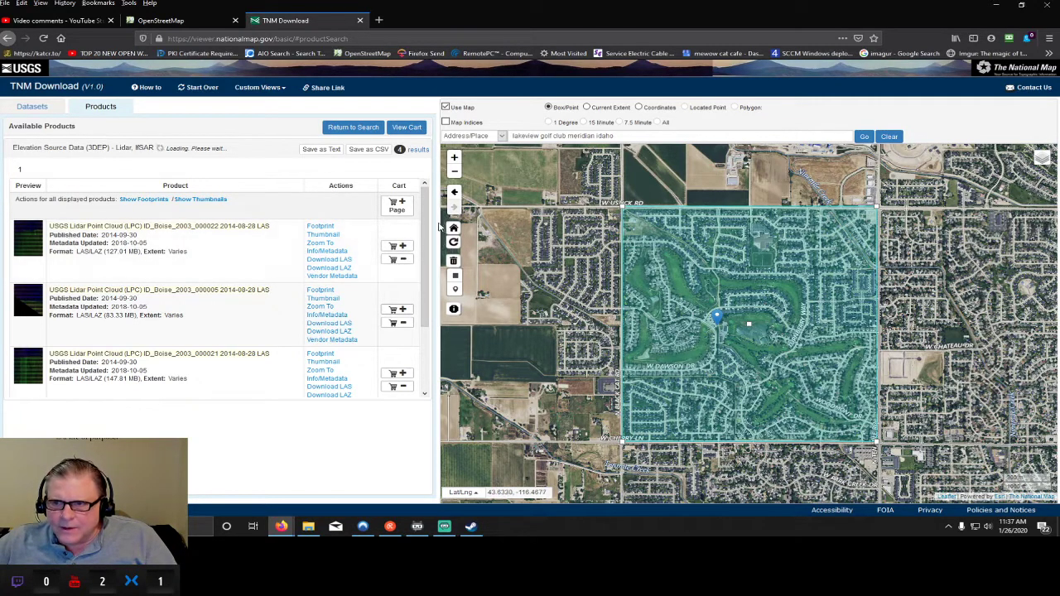
- Overlay the thumbnails of lidar tiles ID_Boise_2003_000022, 000005, 000021 and 000012 on the map to check their coverage of the course
scroll(425, 294, down, 2)
scroll(425, 294, up, 3)
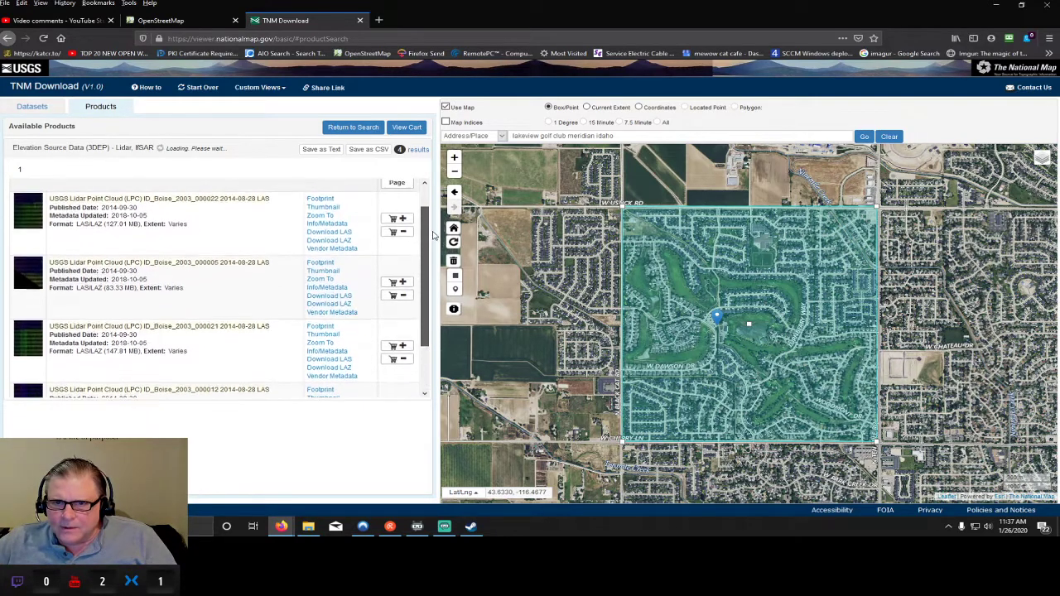
scroll(424, 248, down, 3)
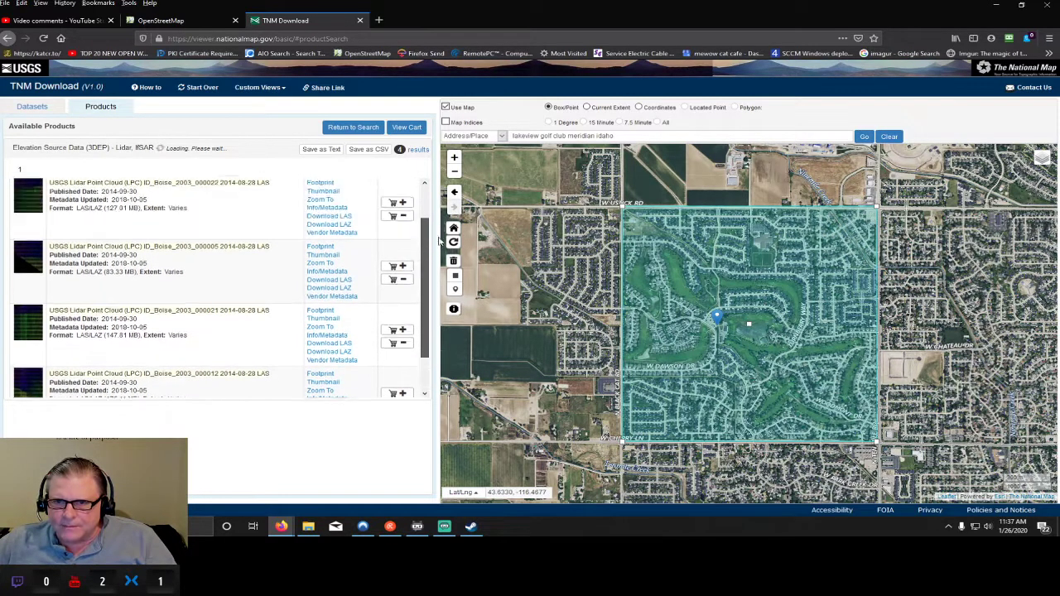
scroll(425, 248, up, 3)
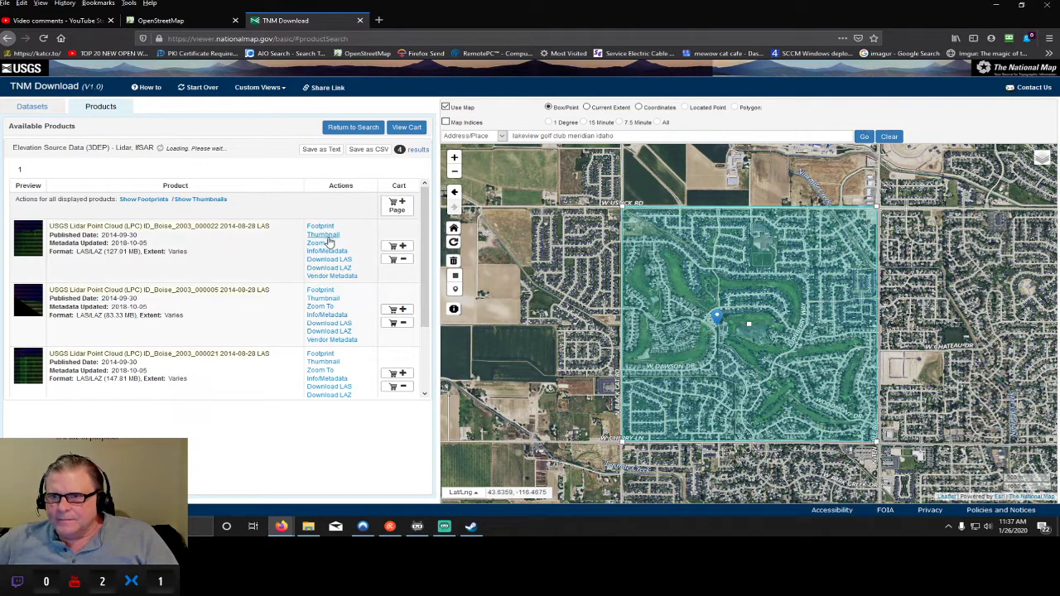
scroll(328, 381, down, 2)
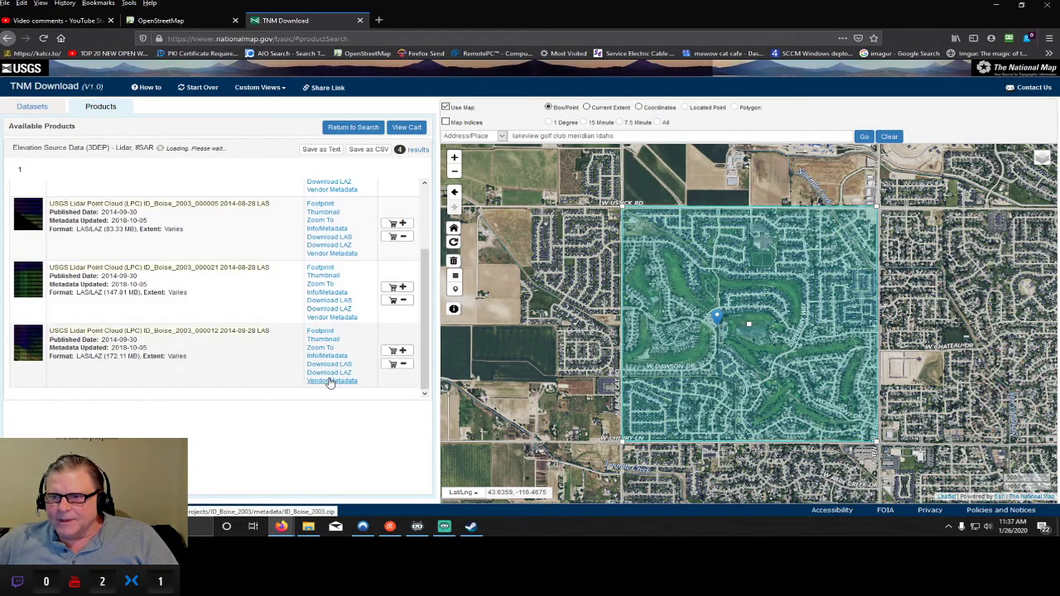
scroll(328, 381, up, 2)
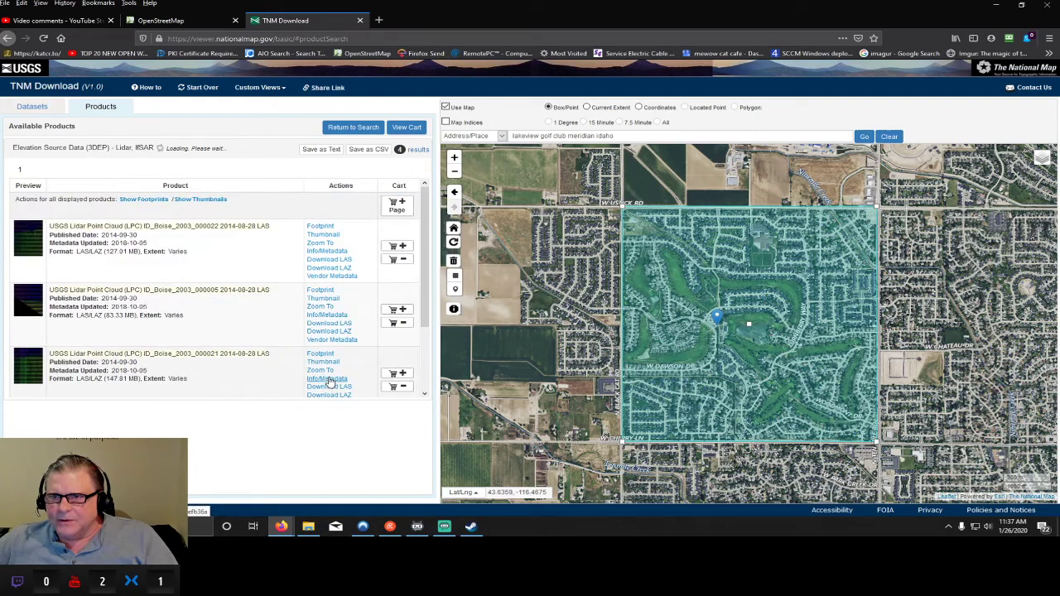
click(328, 236)
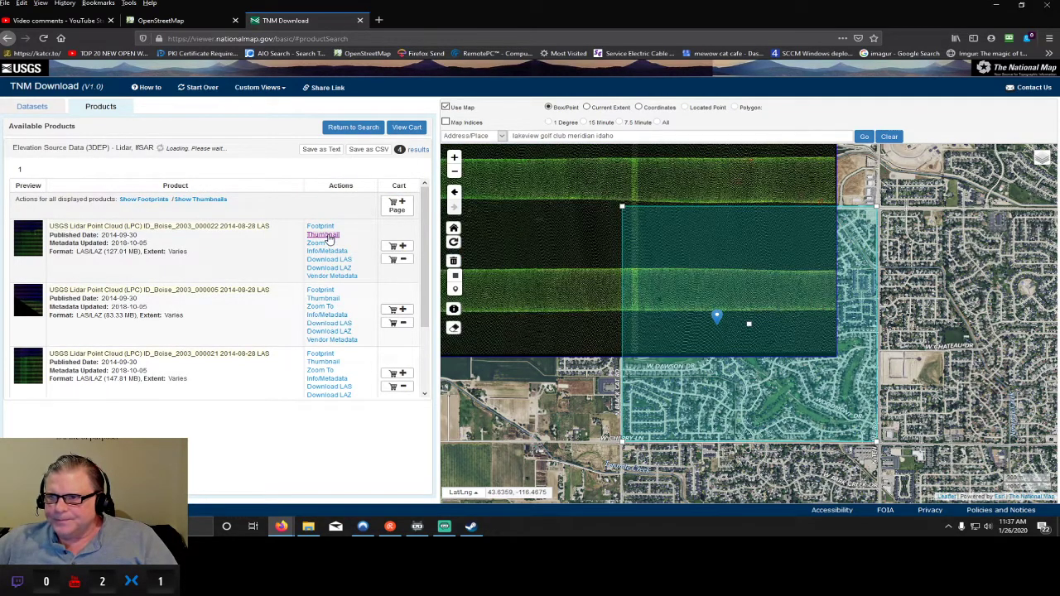
click(329, 301)
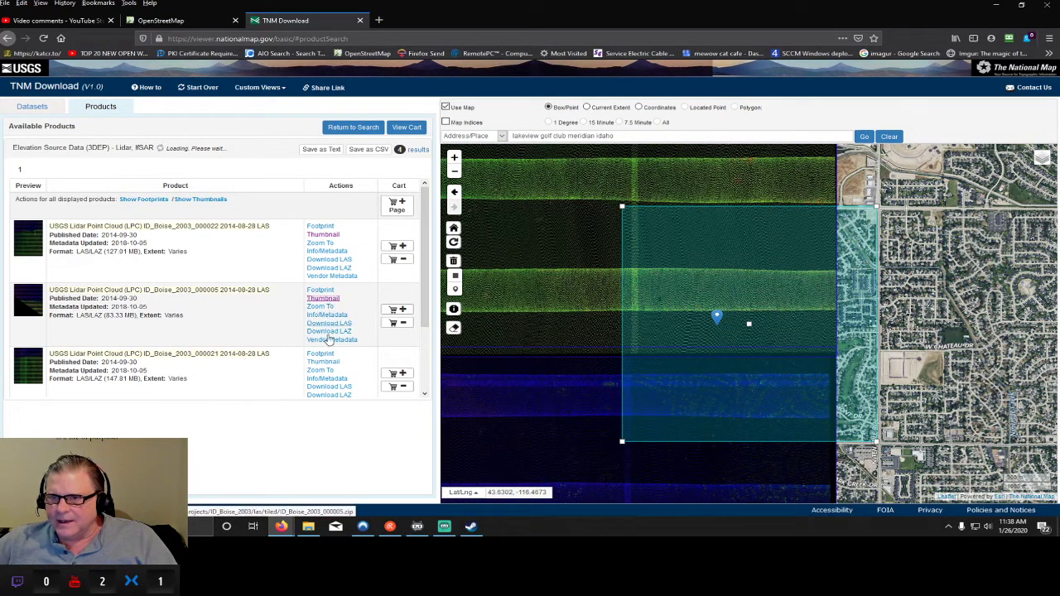
click(328, 364)
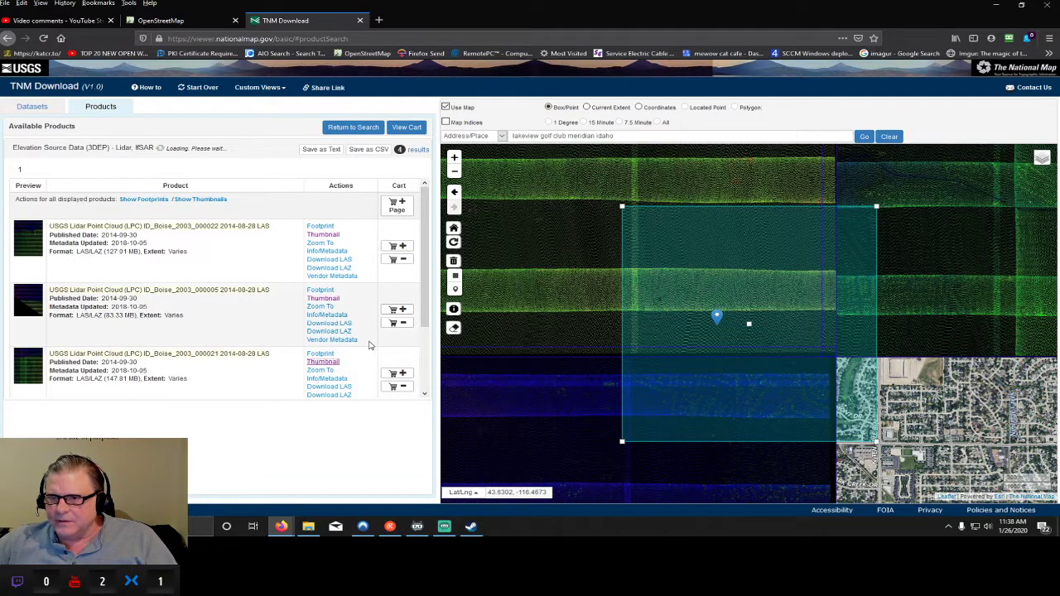
scroll(331, 356, down, 2)
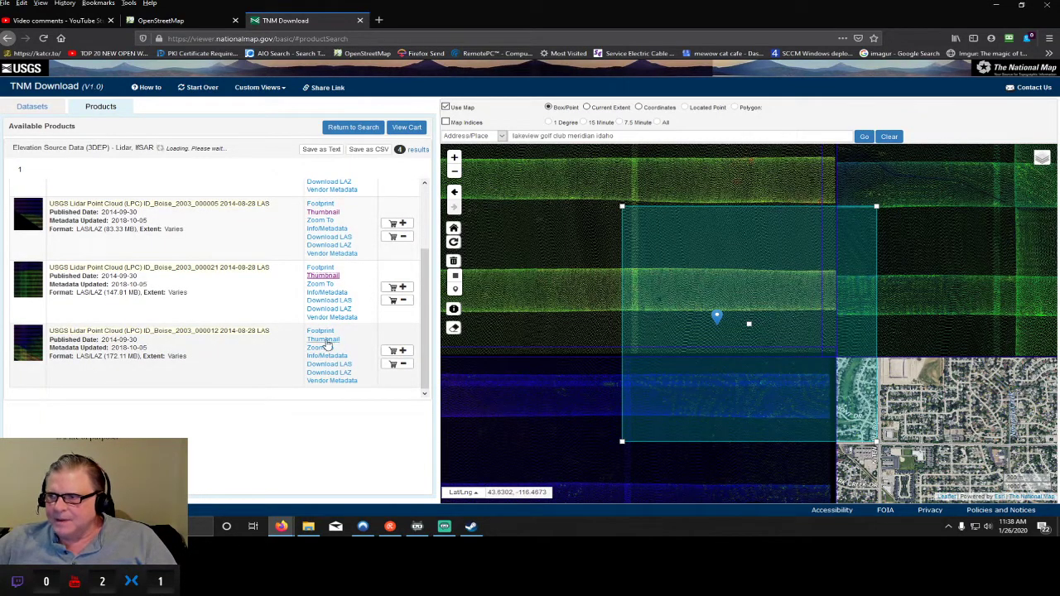
click(335, 340)
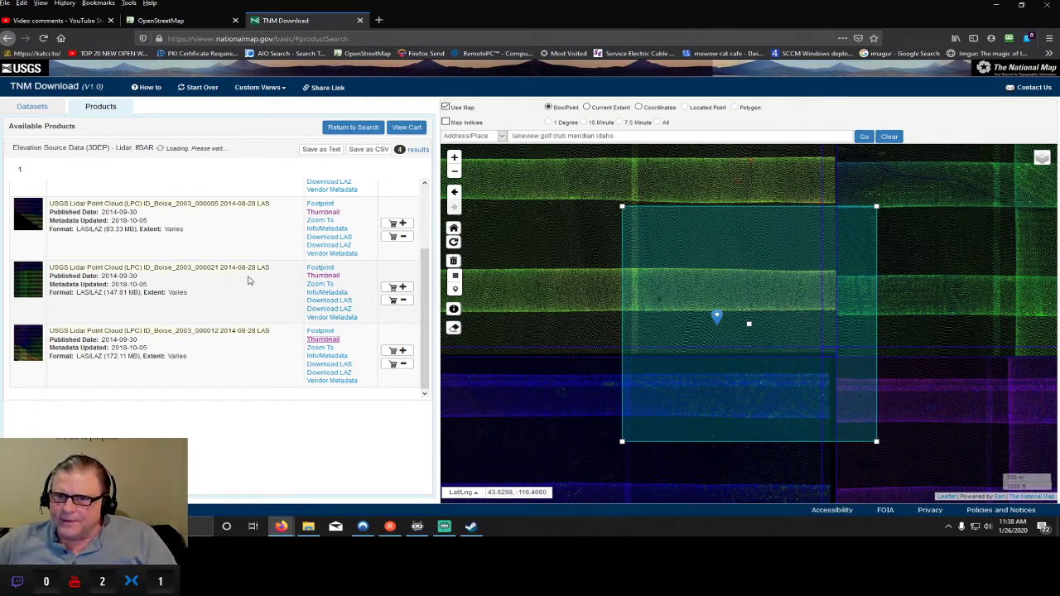
scroll(248, 280, up, 3)
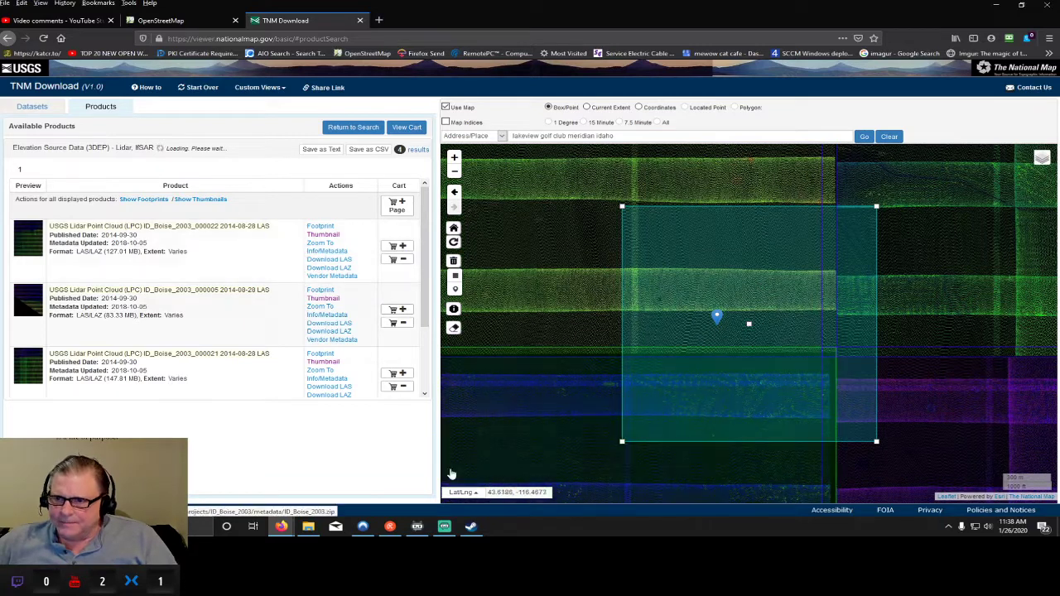
- Start the LAZ download of tile ID_Boise_2003_000022 and check the Lakeview folder under Golf Course Lidar Files > Show in File Explorer
click(340, 274)
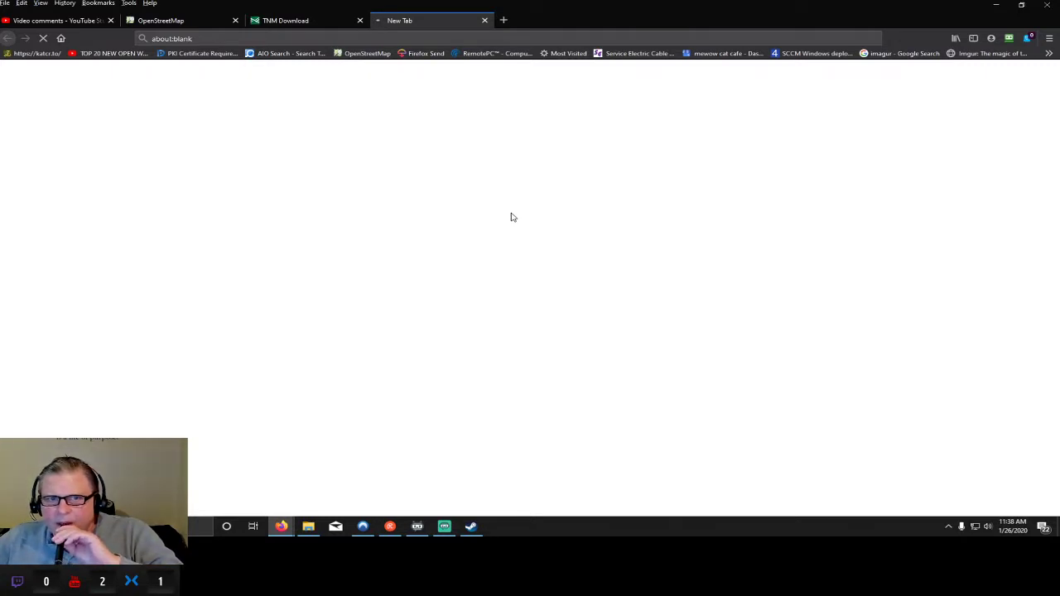
click(390, 530)
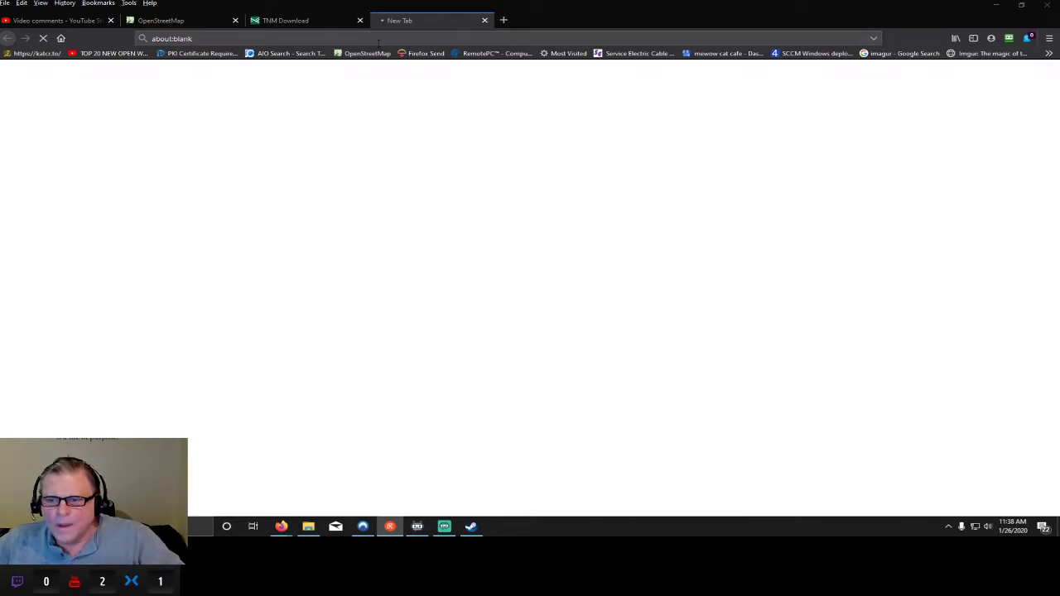
click(308, 527)
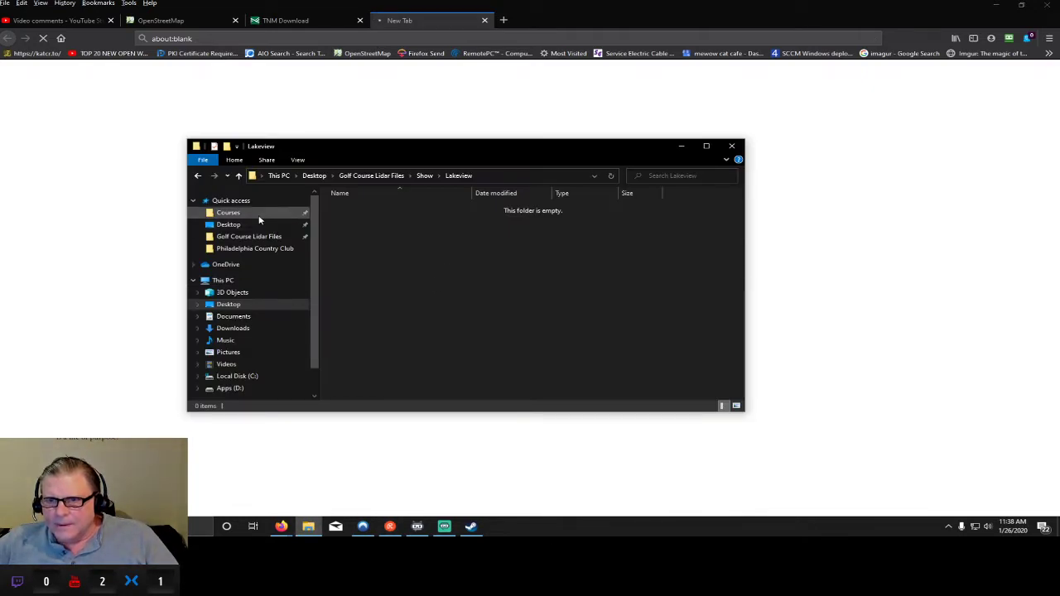
click(249, 238)
double_click(357, 261)
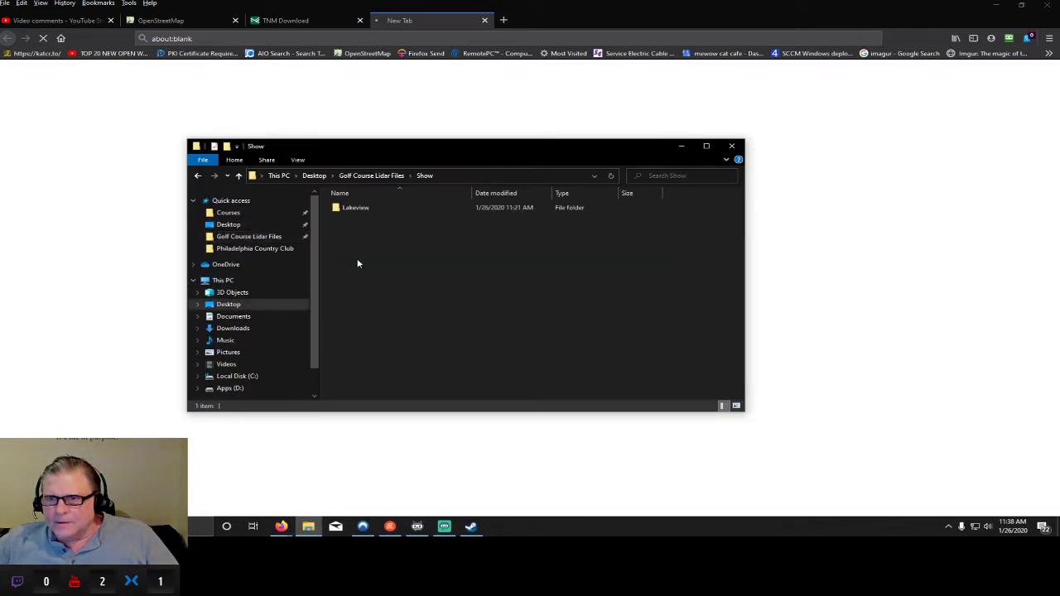
click(348, 209)
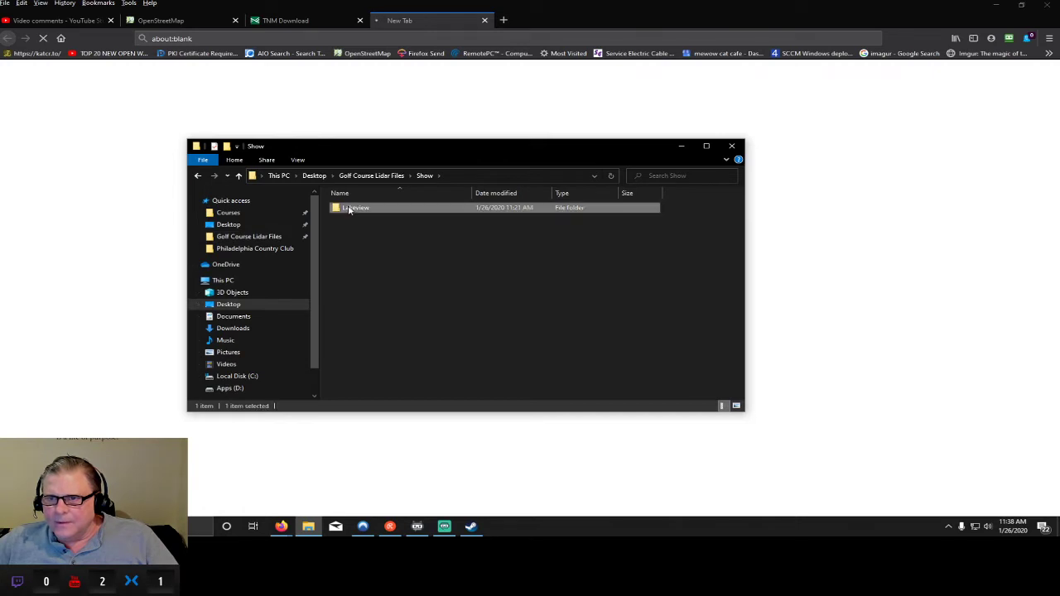
click(348, 208)
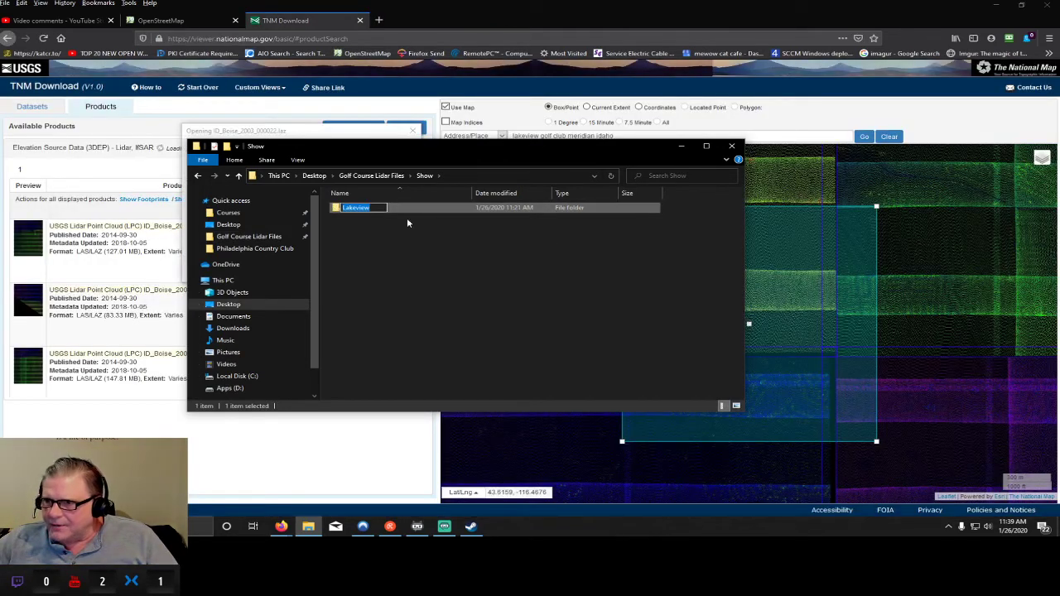
click(688, 150)
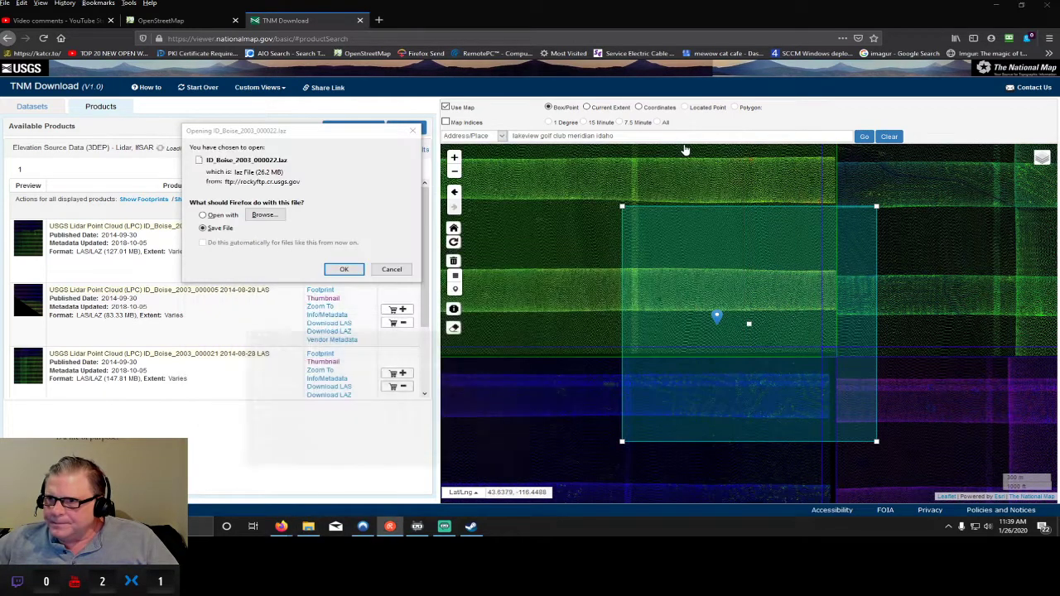
- Save ID_Boise_2003_000022.laz in the Lakeview folder under Golf Course Lidar Files > Show
click(344, 270)
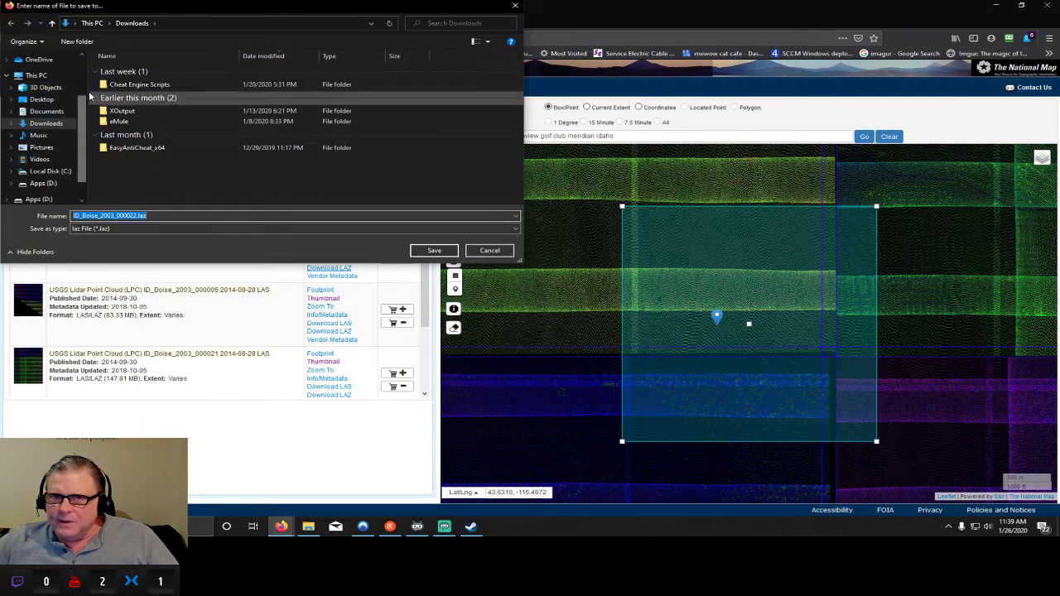
scroll(62, 103, up, 2)
click(53, 102)
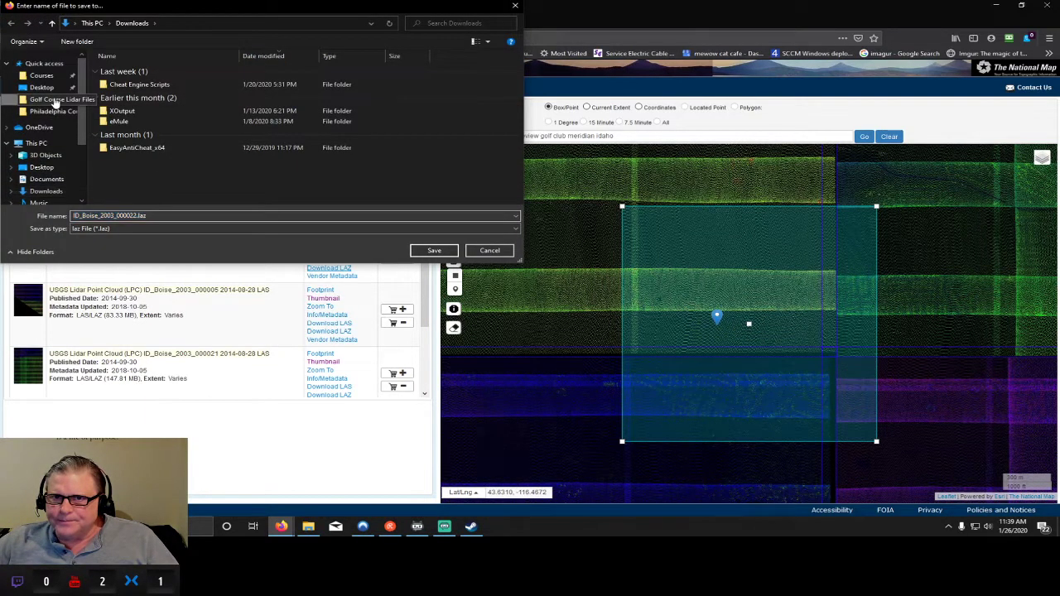
double_click(124, 124)
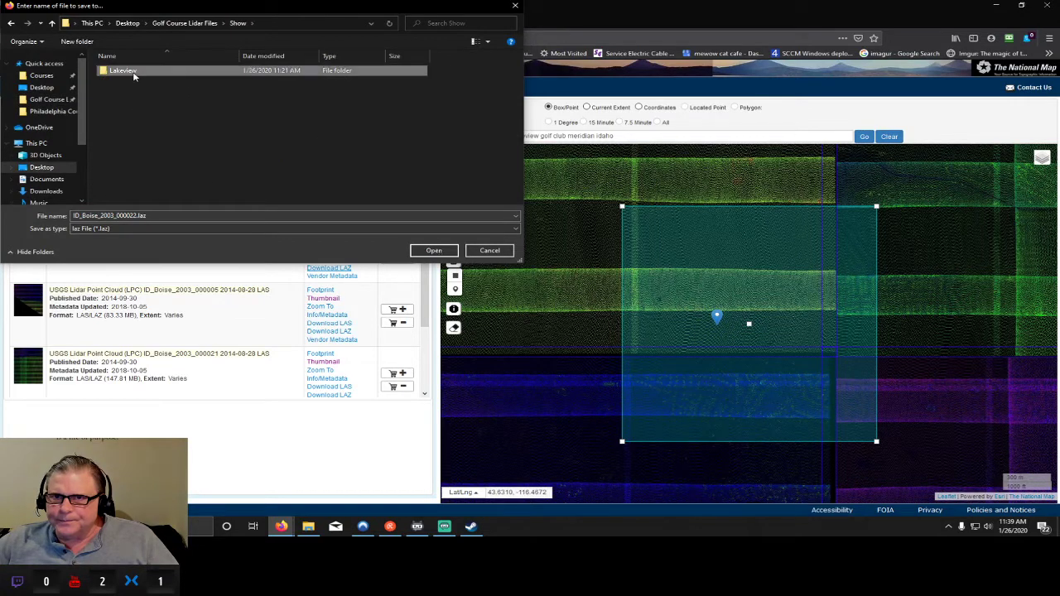
double_click(132, 72)
click(432, 251)
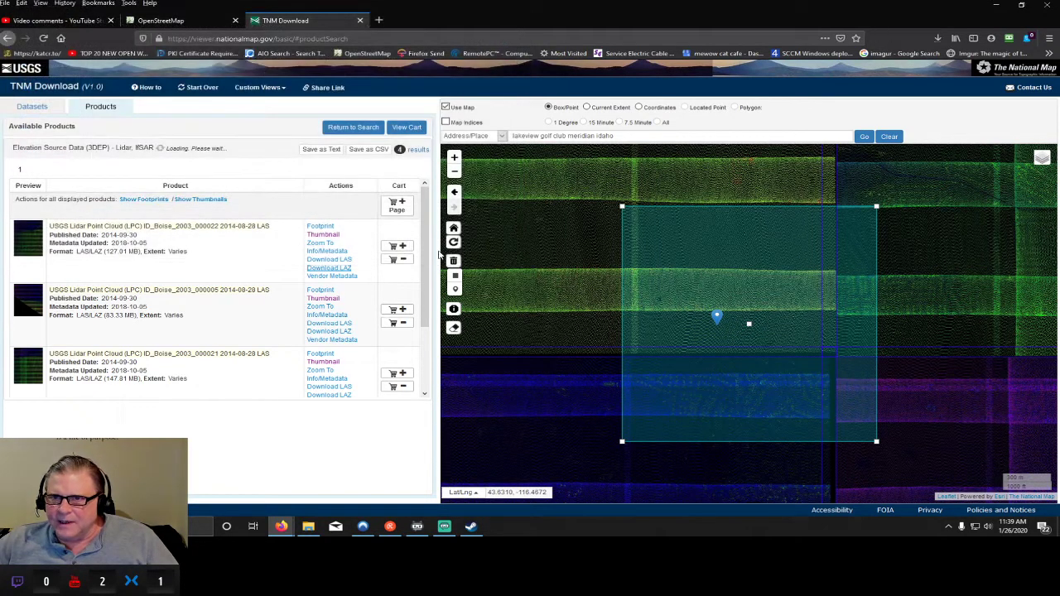
- Download the LAZ files of tiles ID_Boise_2003_000005 and ID_Boise_2003_000021 to the Lakeview folder
click(340, 333)
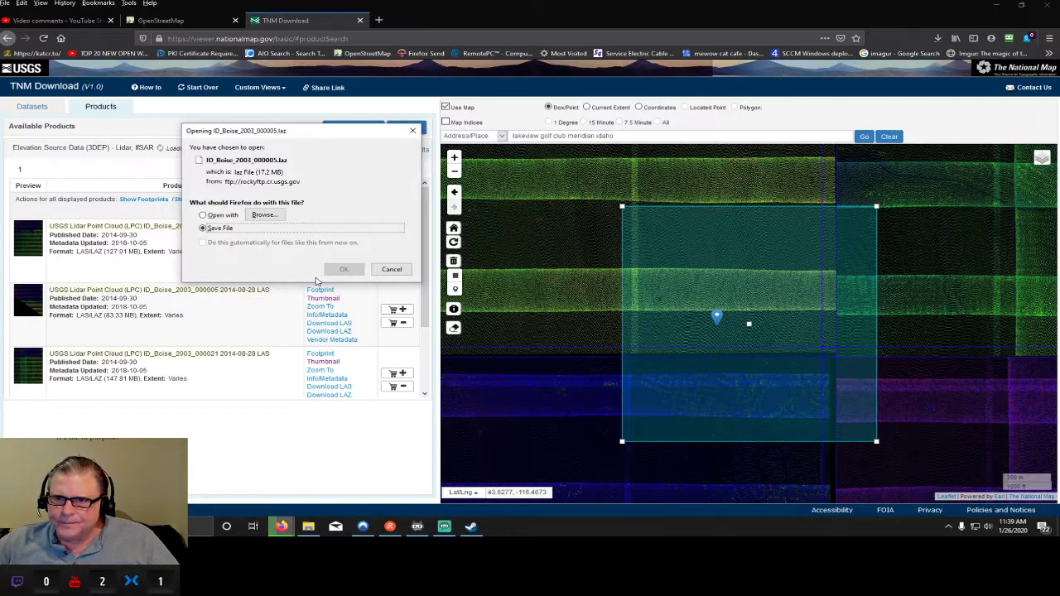
click(342, 272)
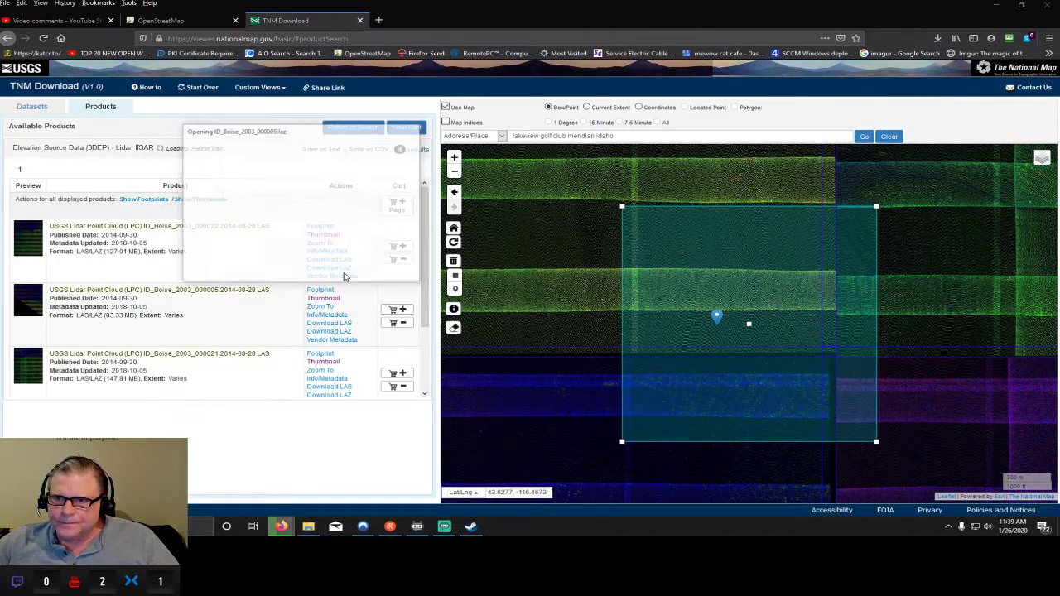
click(431, 250)
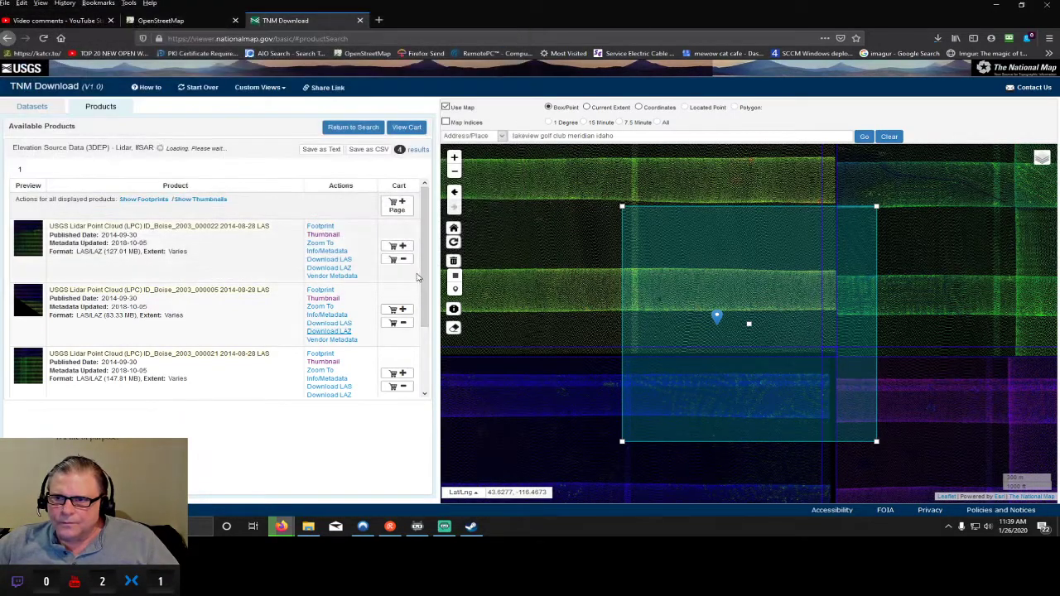
click(334, 395)
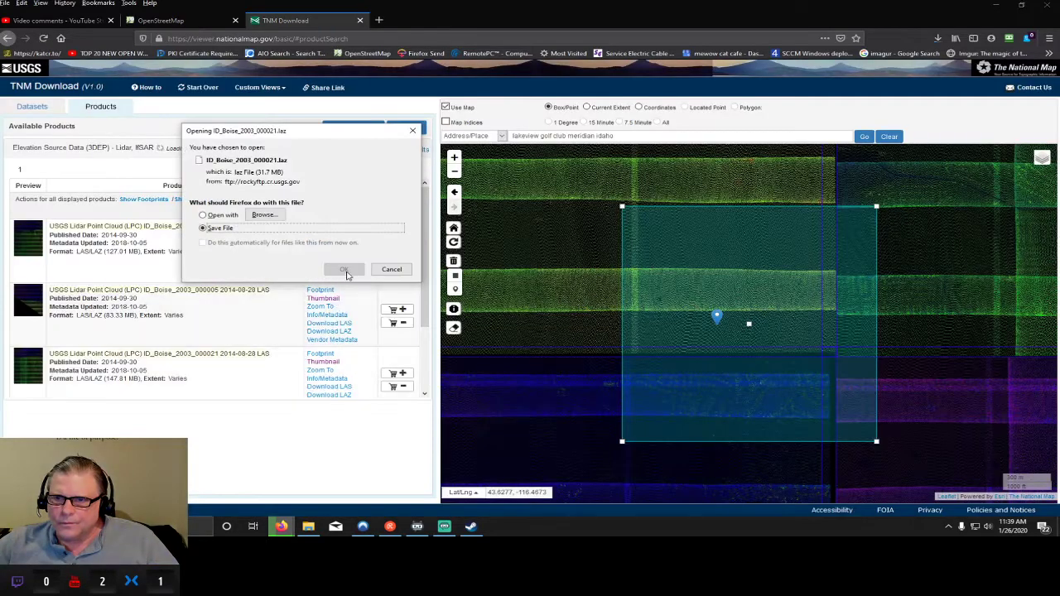
click(345, 270)
click(433, 250)
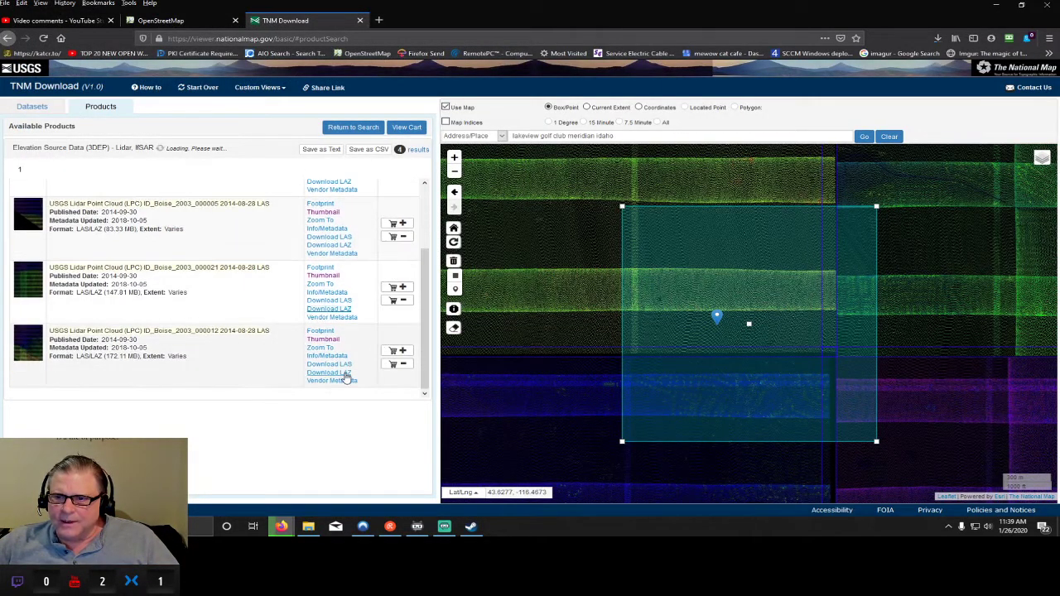
- Download the LAZ file of tile ID_Boise_2003_000012 to the Lakeview folder
click(349, 374)
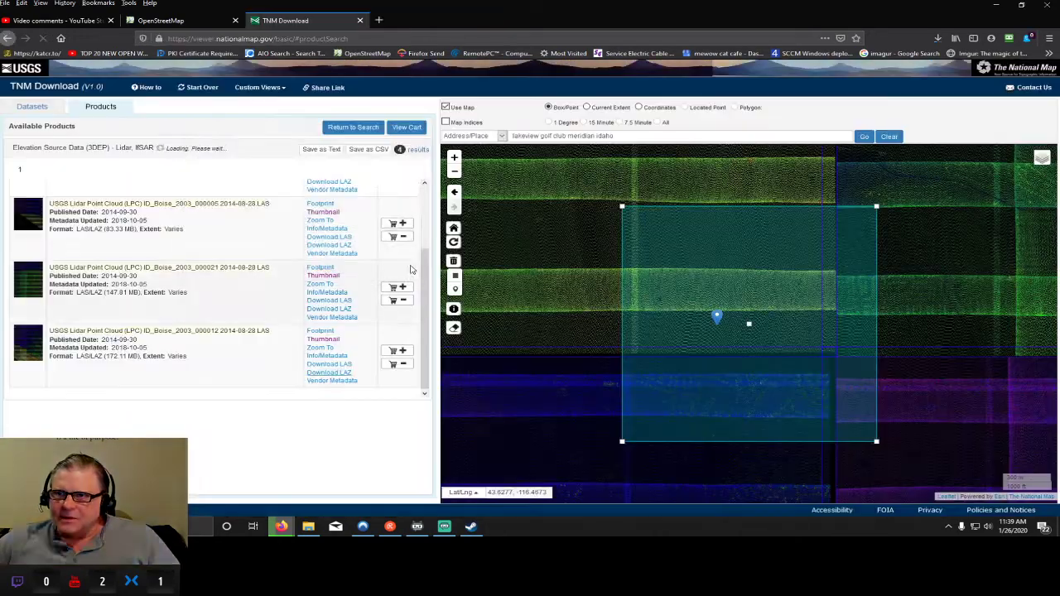
click(345, 269)
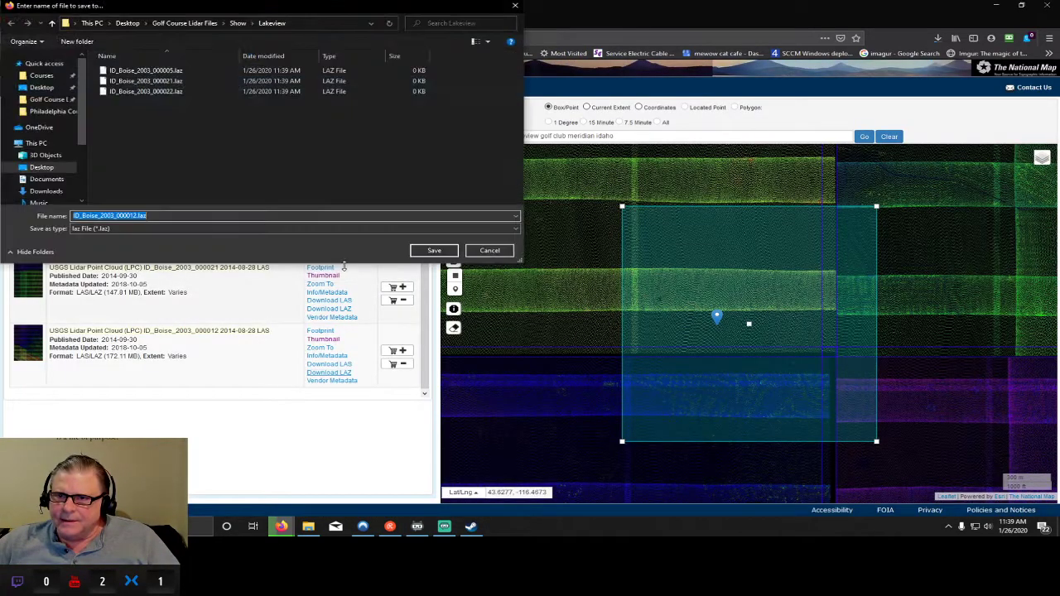
click(434, 250)
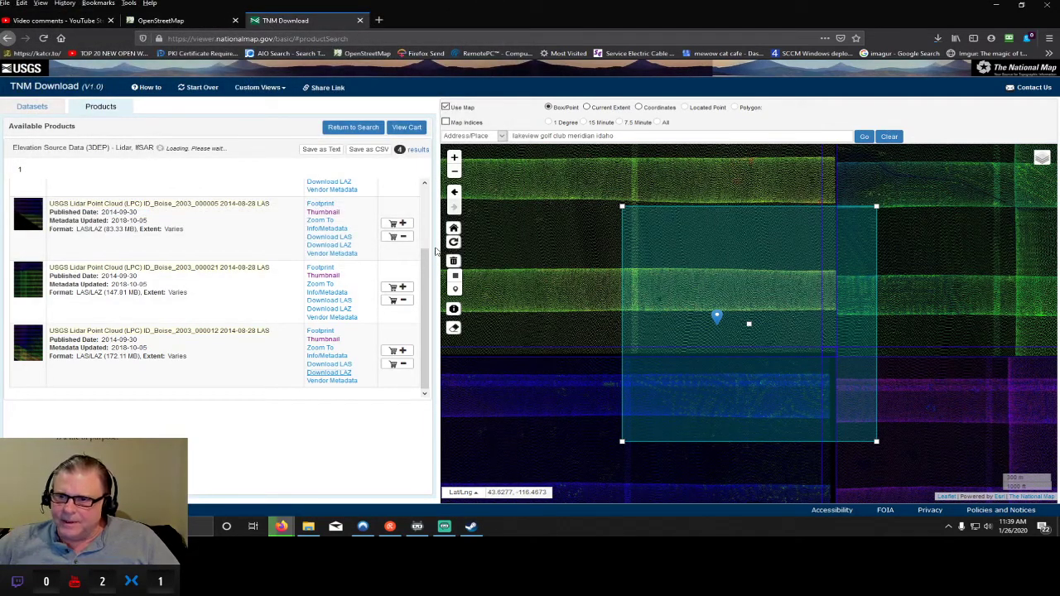
- Download the metadata file ID_Boise_2003_000012.xml from the tile's ScienceBase page into Golf Course Lidar Files > Show > Lakeview
click(336, 371)
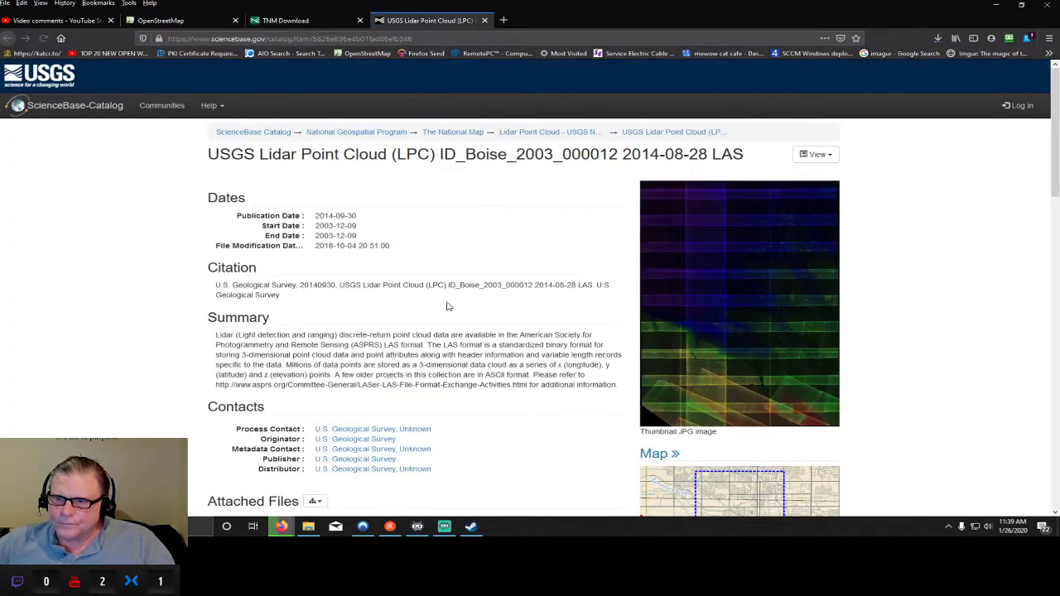
scroll(452, 309, down, 3)
scroll(452, 309, down, 2)
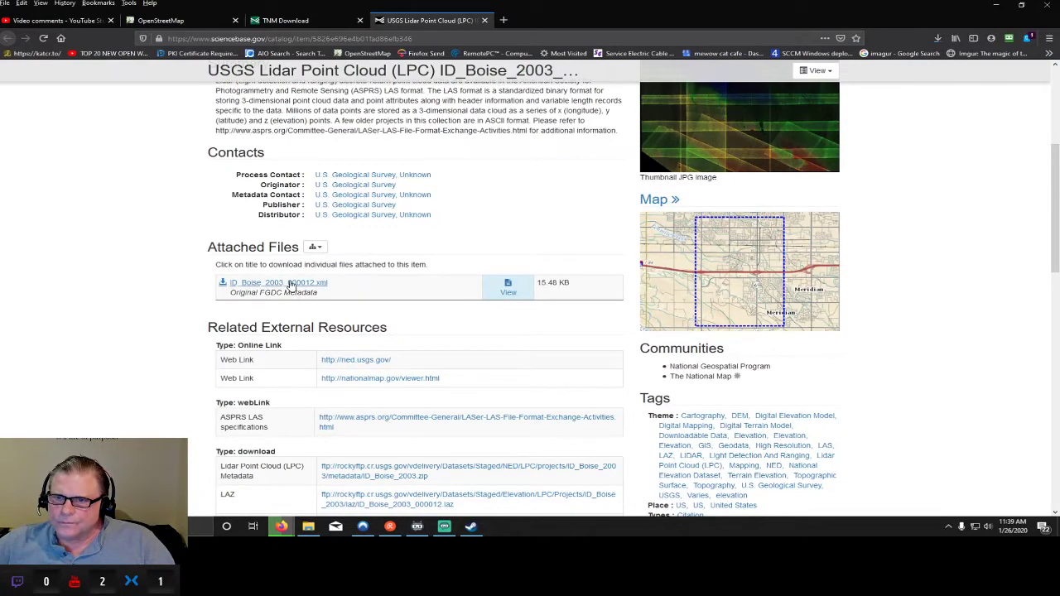
click(350, 276)
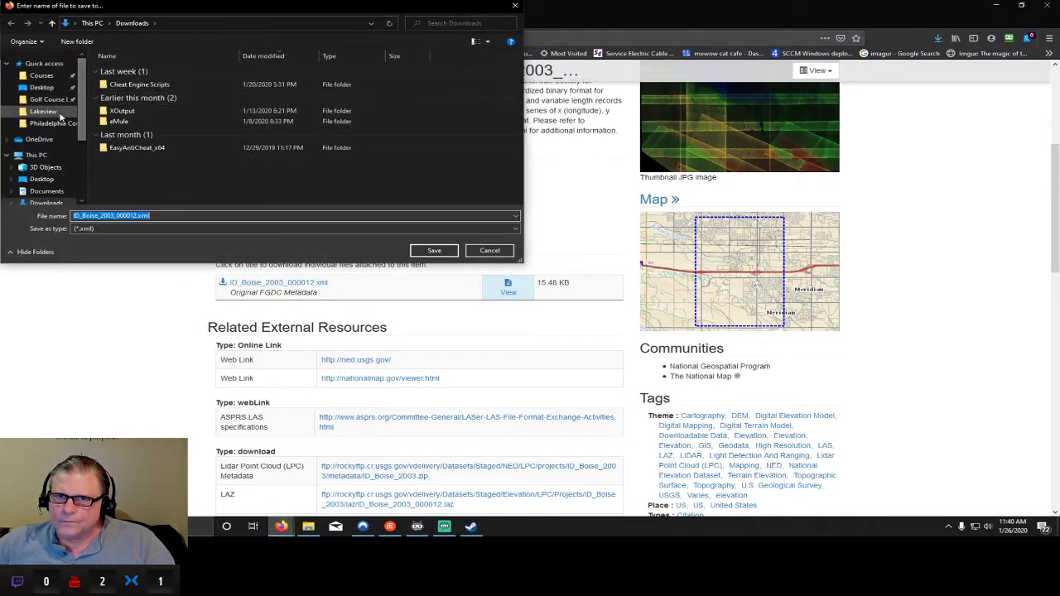
click(48, 99)
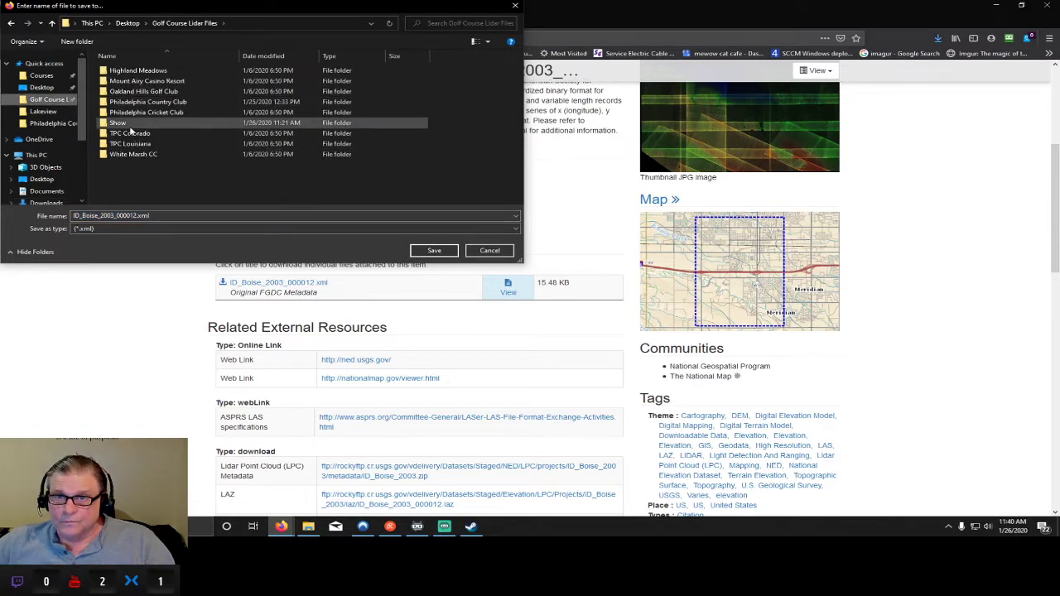
click(130, 123)
double_click(130, 122)
double_click(124, 71)
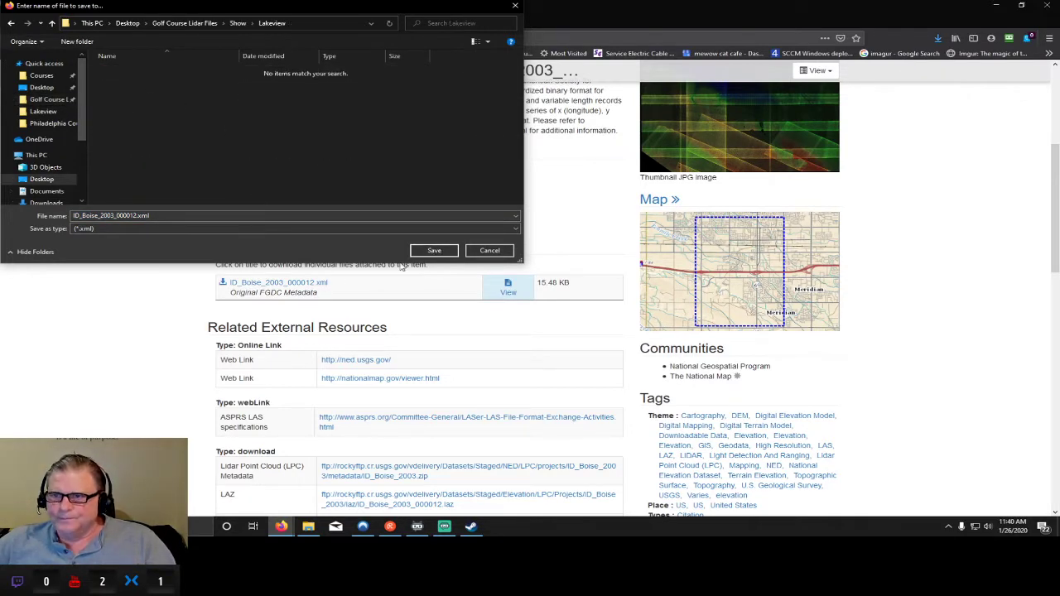
click(436, 251)
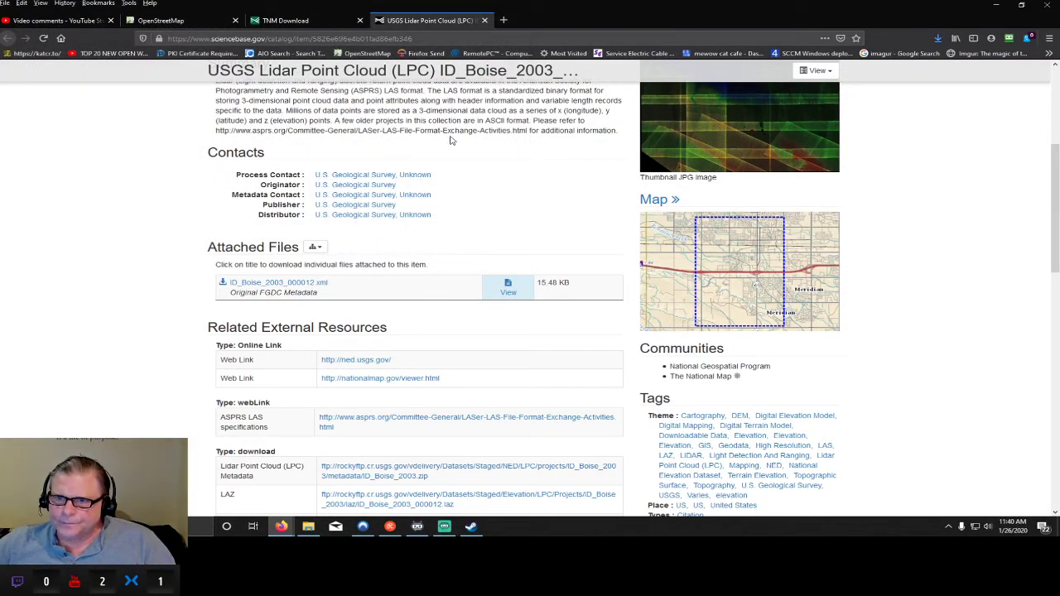
click(485, 19)
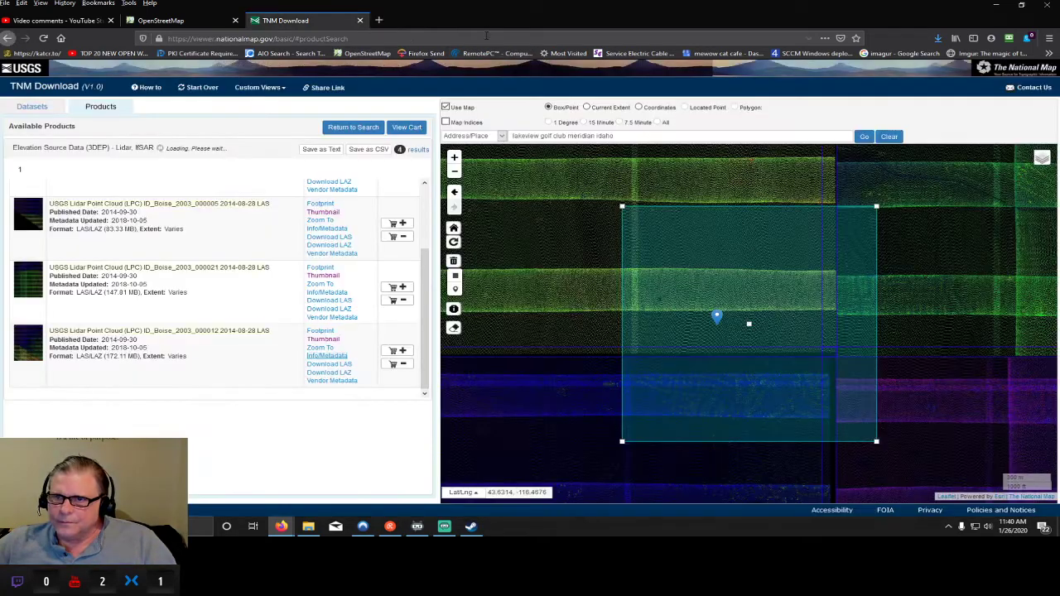
- Download the metadata file ID_Boise_2003_000021.xml to the Lakeview folder and close its ScienceBase page
click(344, 296)
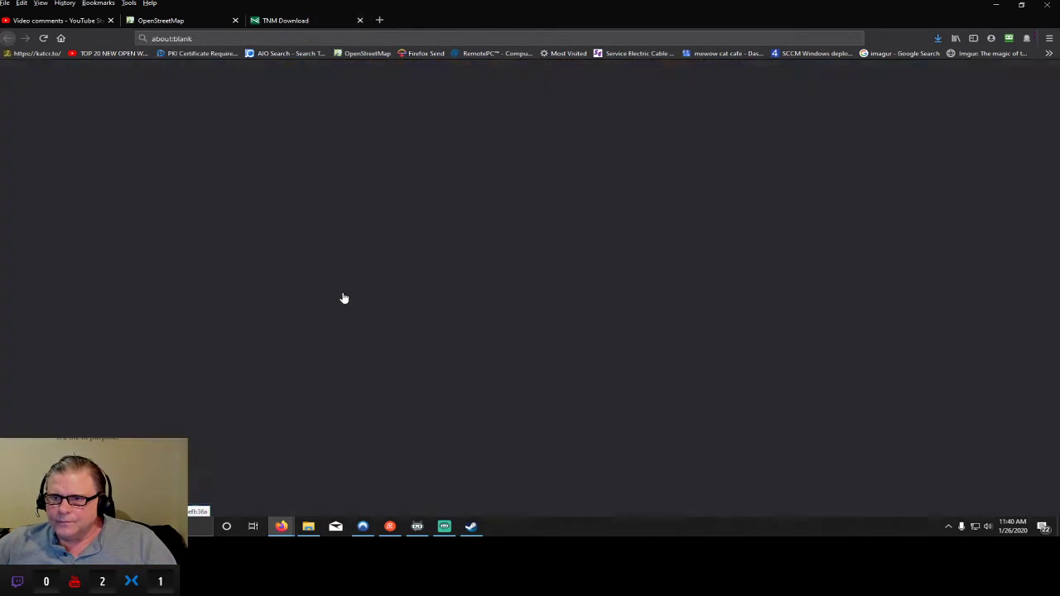
scroll(343, 298, down, 5)
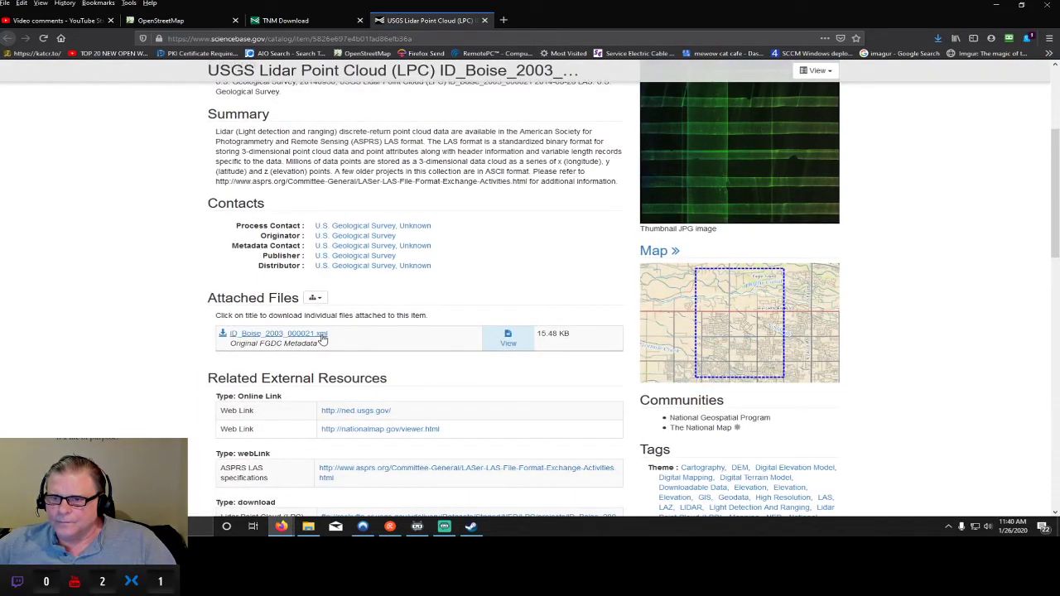
click(323, 336)
click(345, 270)
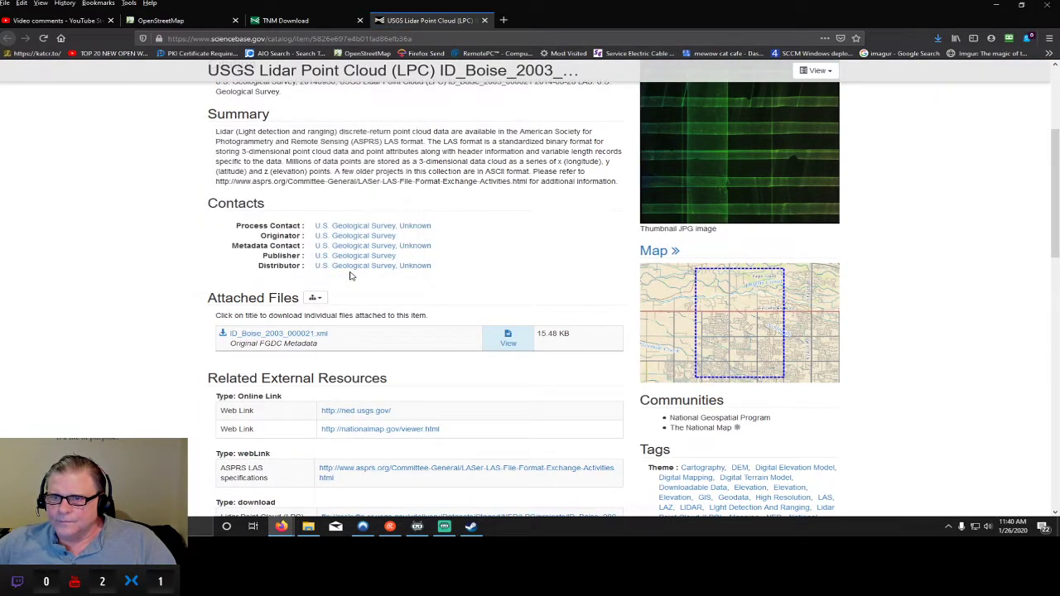
click(447, 252)
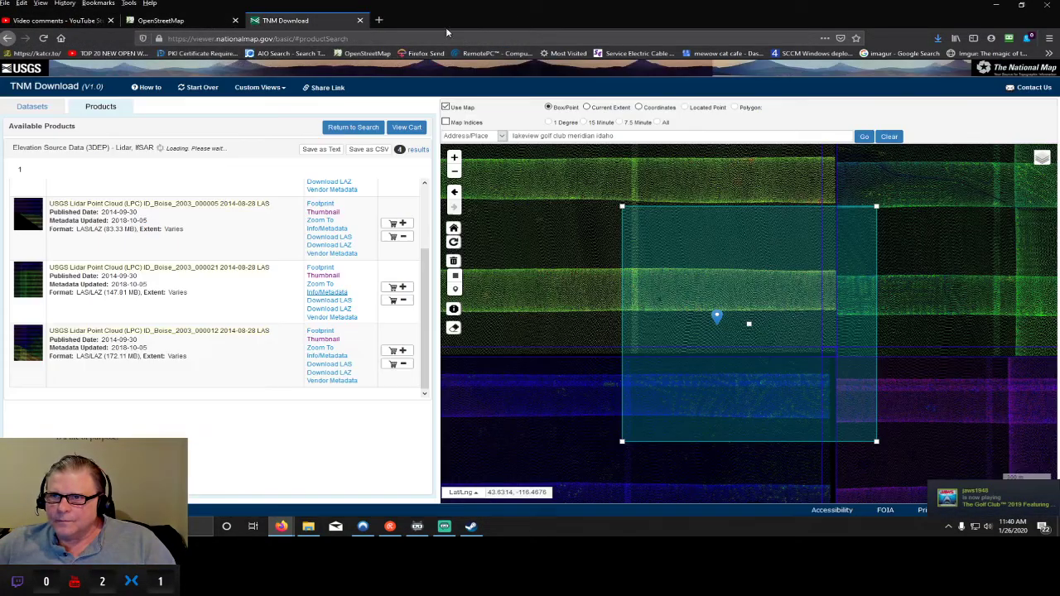
click(485, 20)
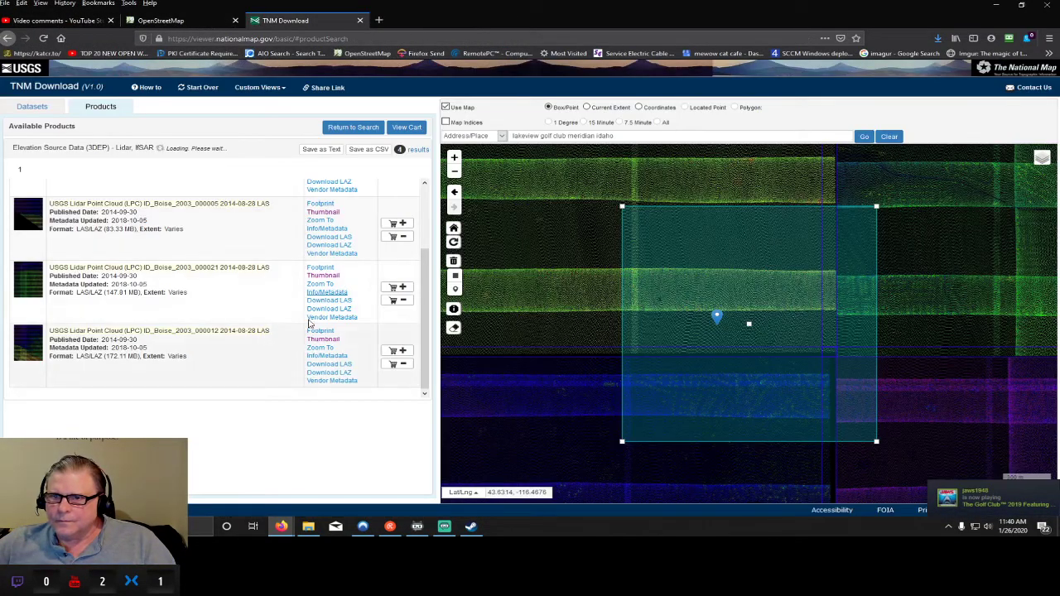
- Download the metadata file ID_Boise_2003_000005.xml to the Lakeview folder and close its ScienceBase page
click(329, 237)
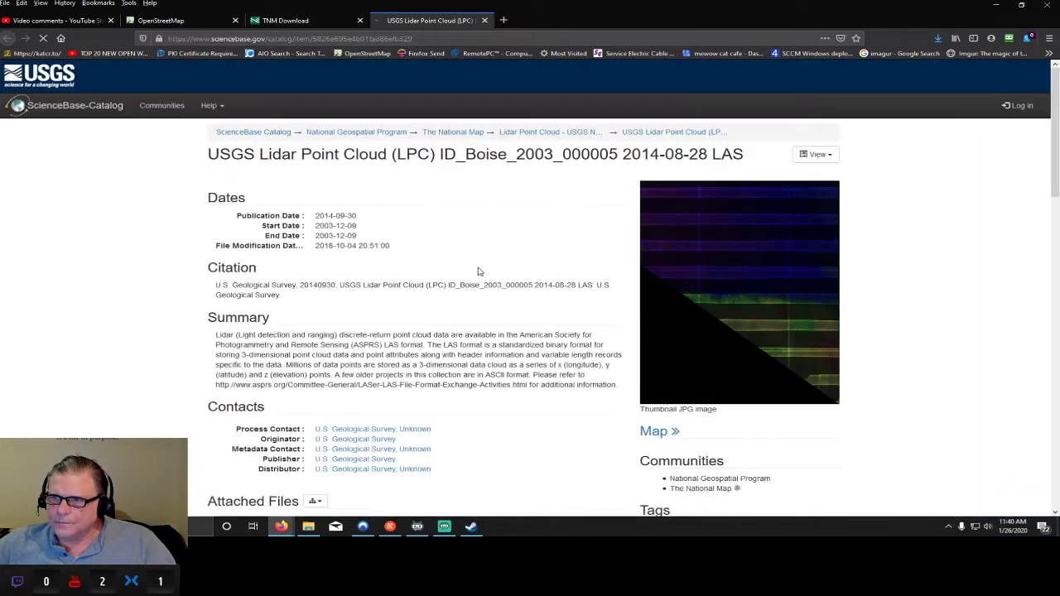
scroll(397, 397, down, 3)
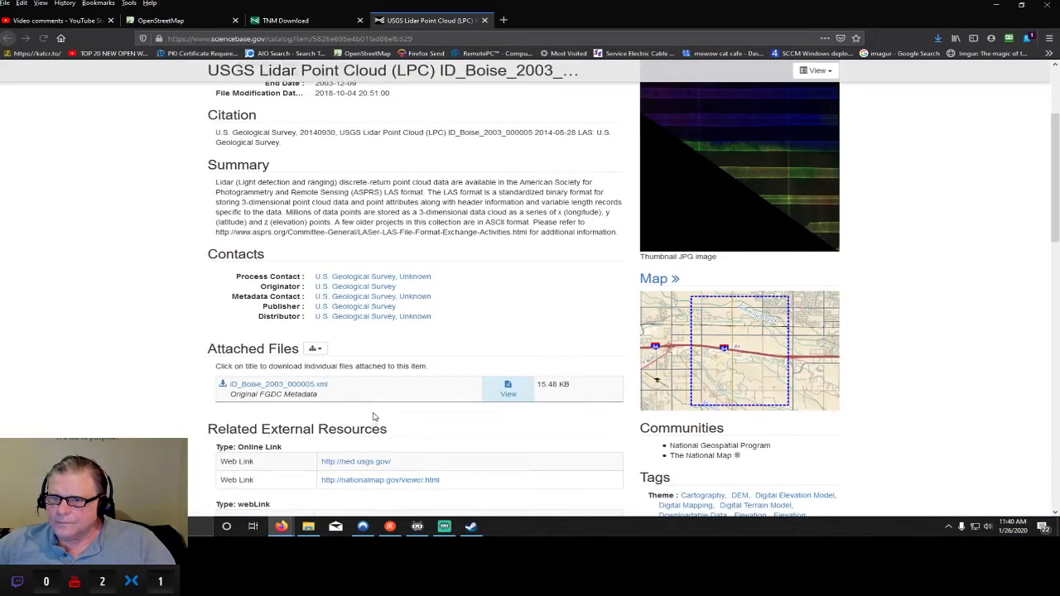
click(301, 385)
click(352, 273)
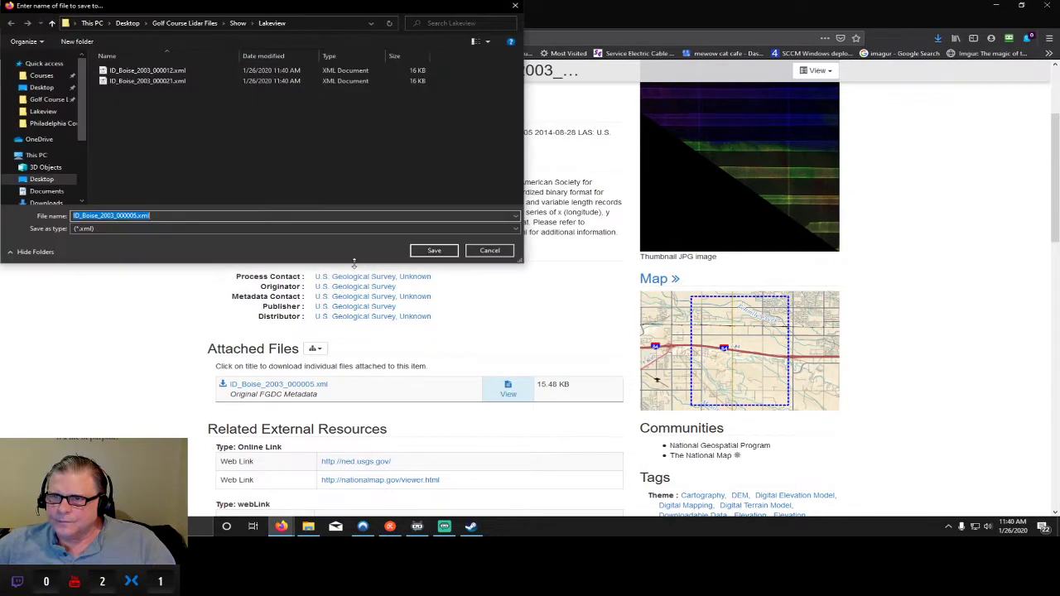
click(434, 250)
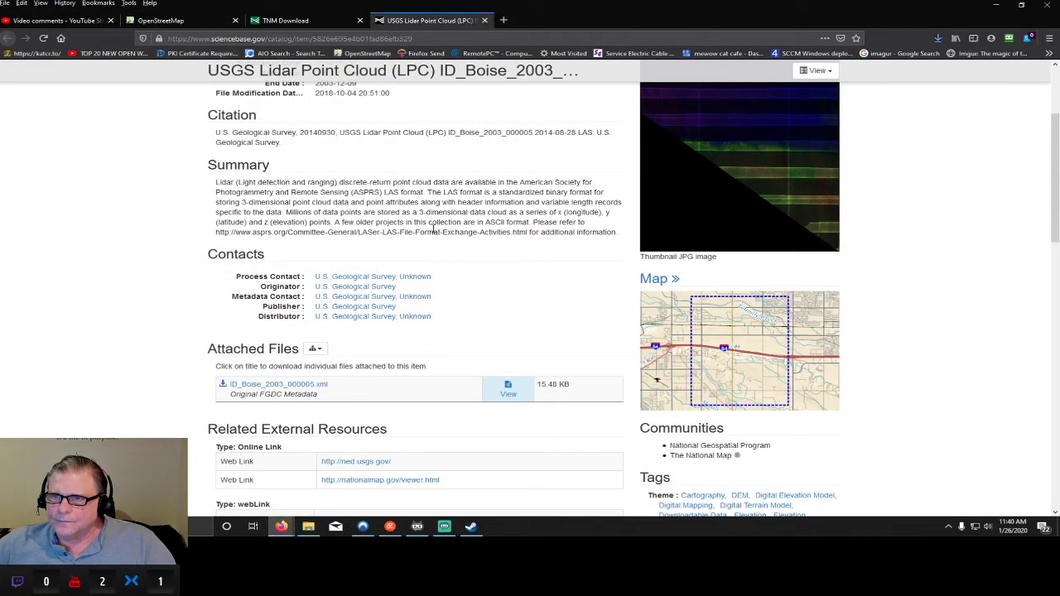
click(484, 20)
- Download the metadata file ID_Boise_2003_000022.xml from the tile's info page to the Lakeview folder
scroll(344, 255, up, 2)
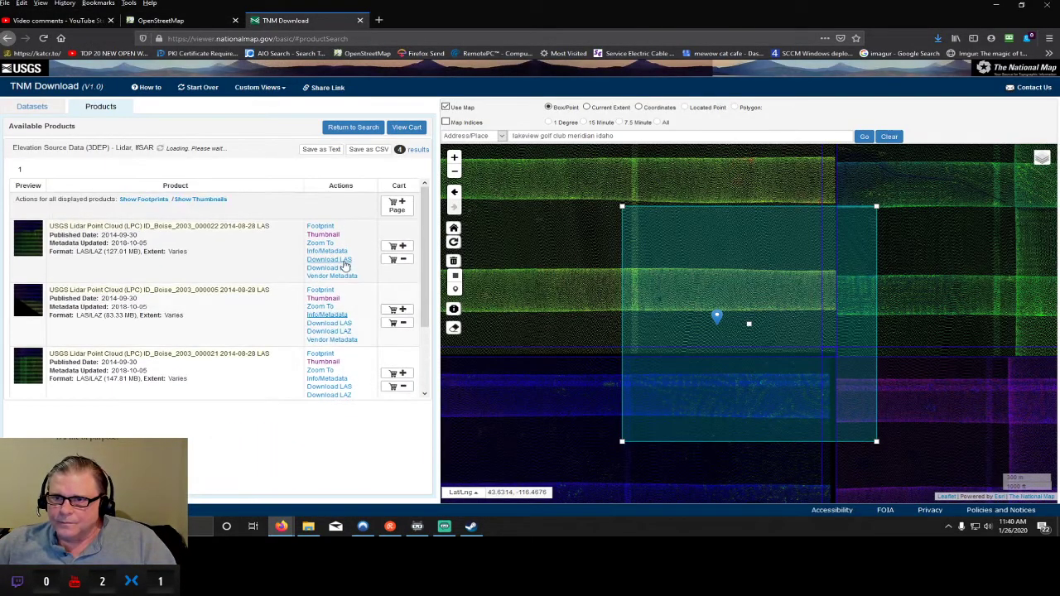
click(327, 251)
scroll(418, 428, down, 3)
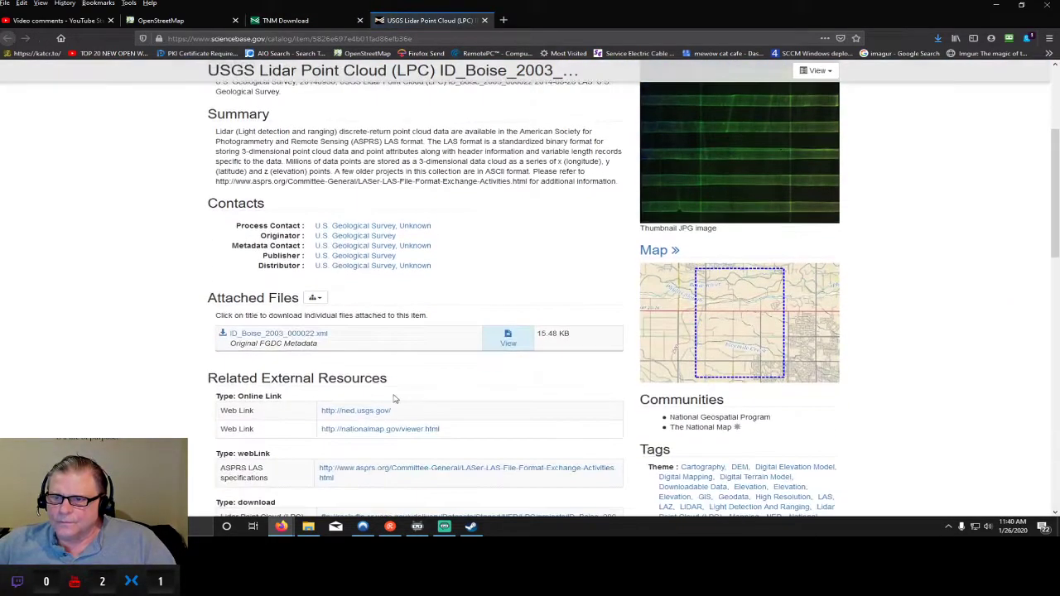
click(315, 336)
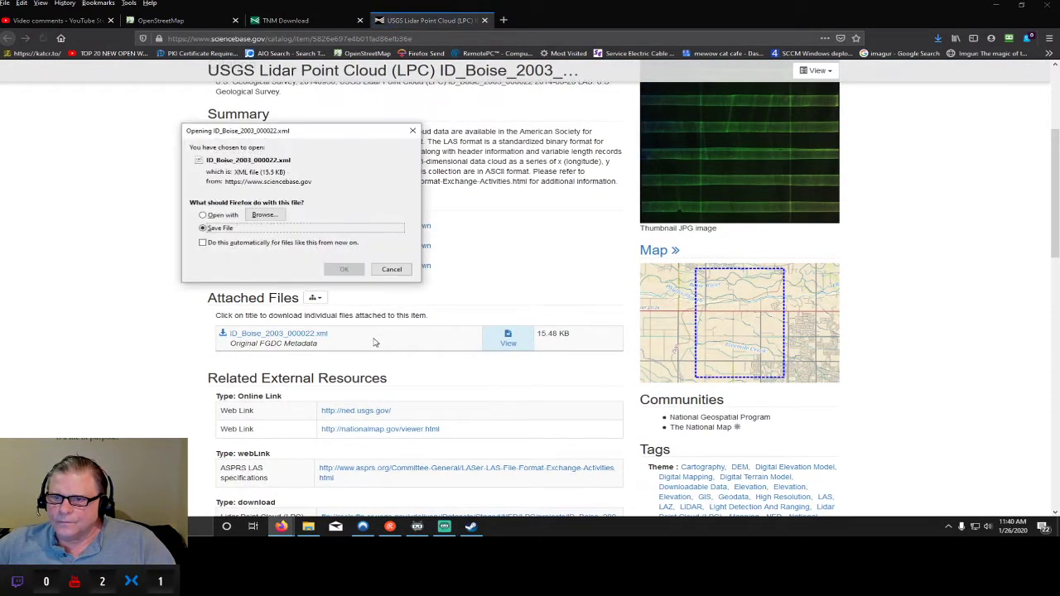
click(344, 269)
click(432, 249)
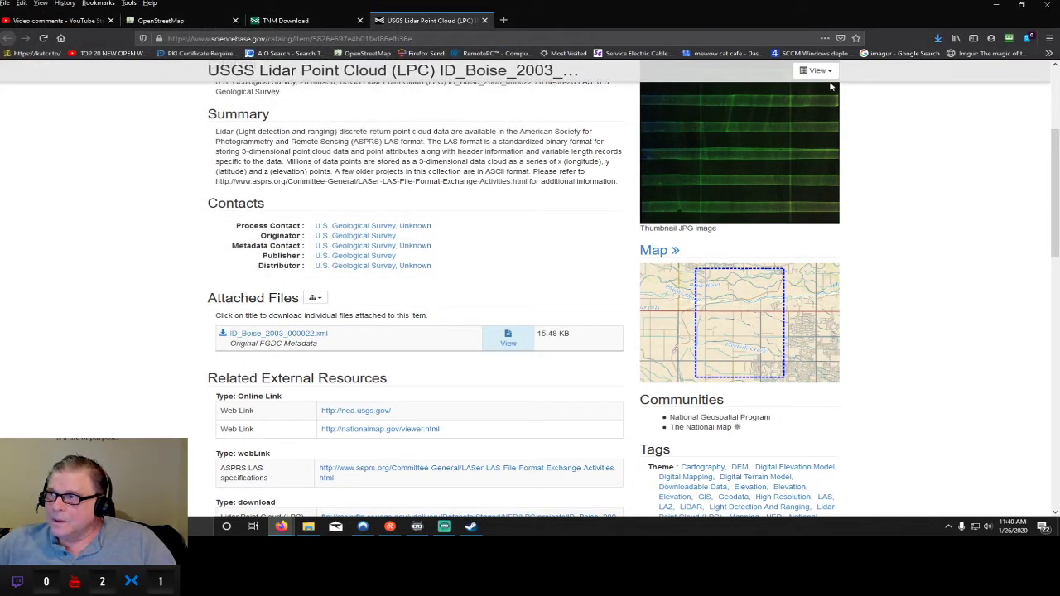
- In File Explorer, copy template.course from the Philadelphia Cricket Club folder under Golf Course Lidar Files
click(308, 526)
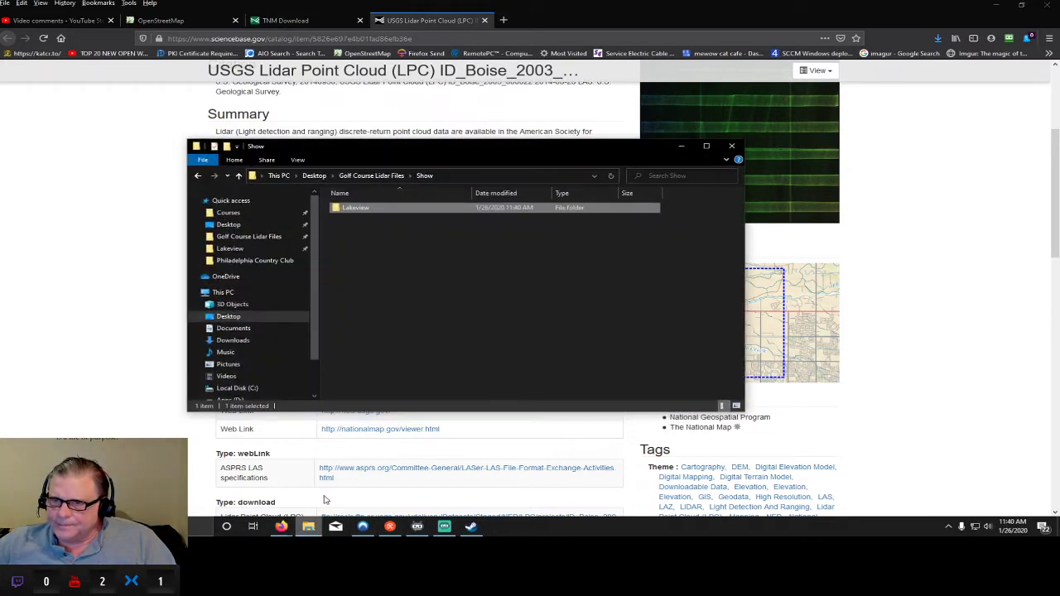
click(385, 177)
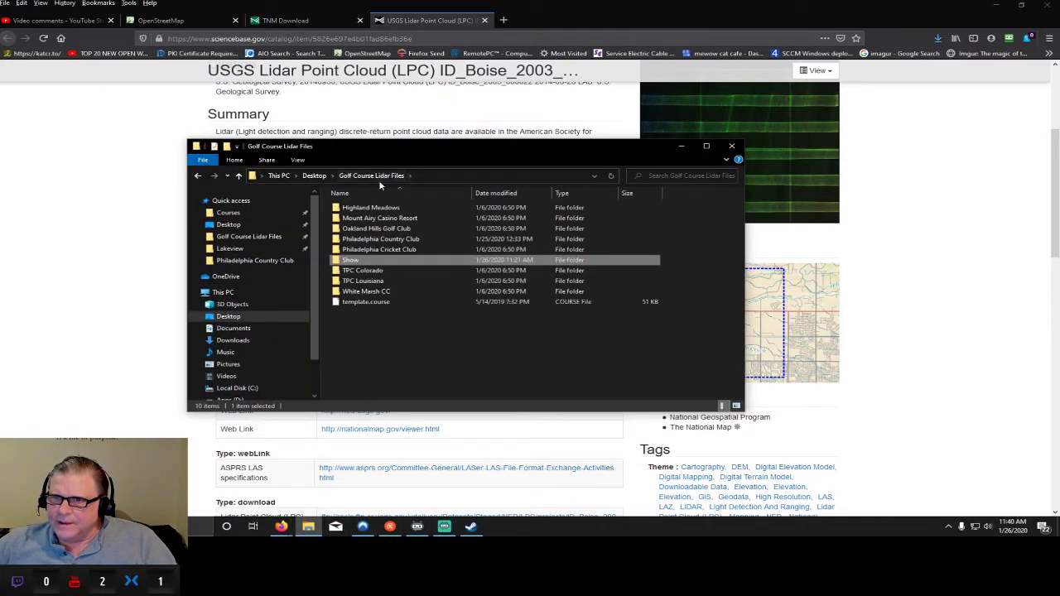
double_click(358, 250)
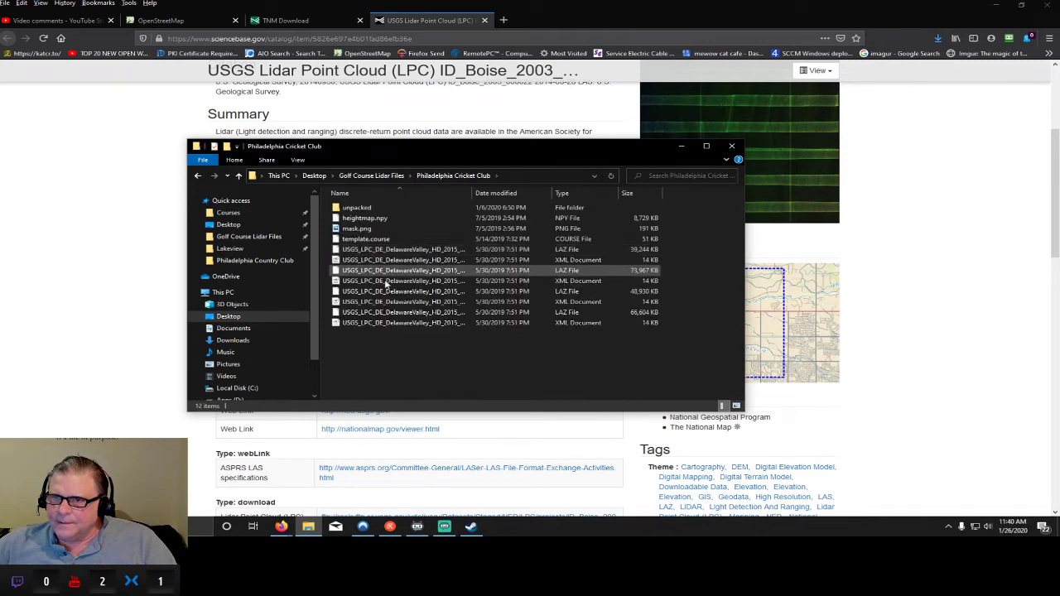
click(369, 239)
right_click(369, 239)
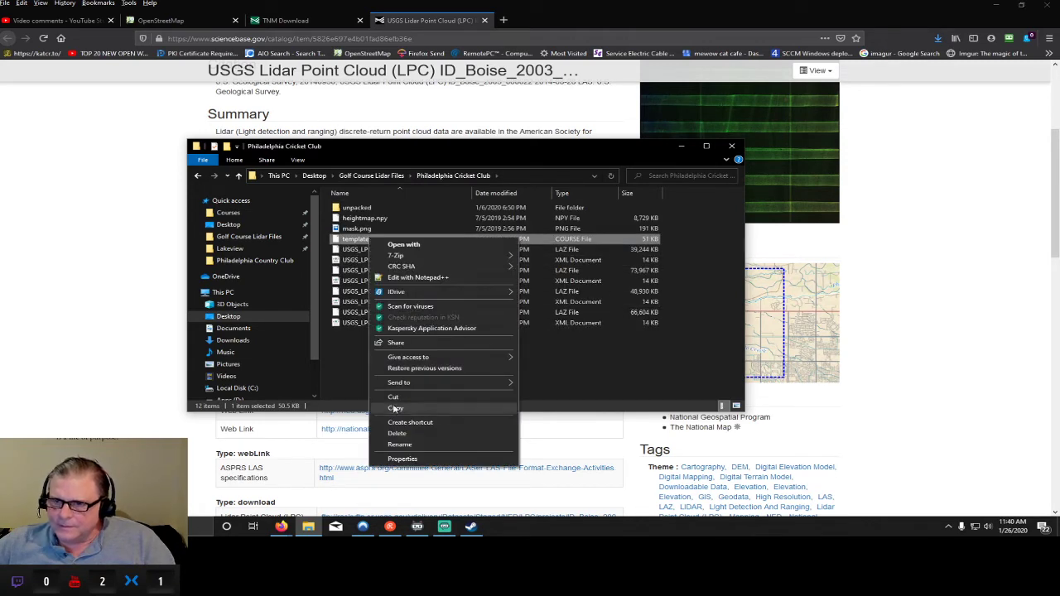
click(395, 409)
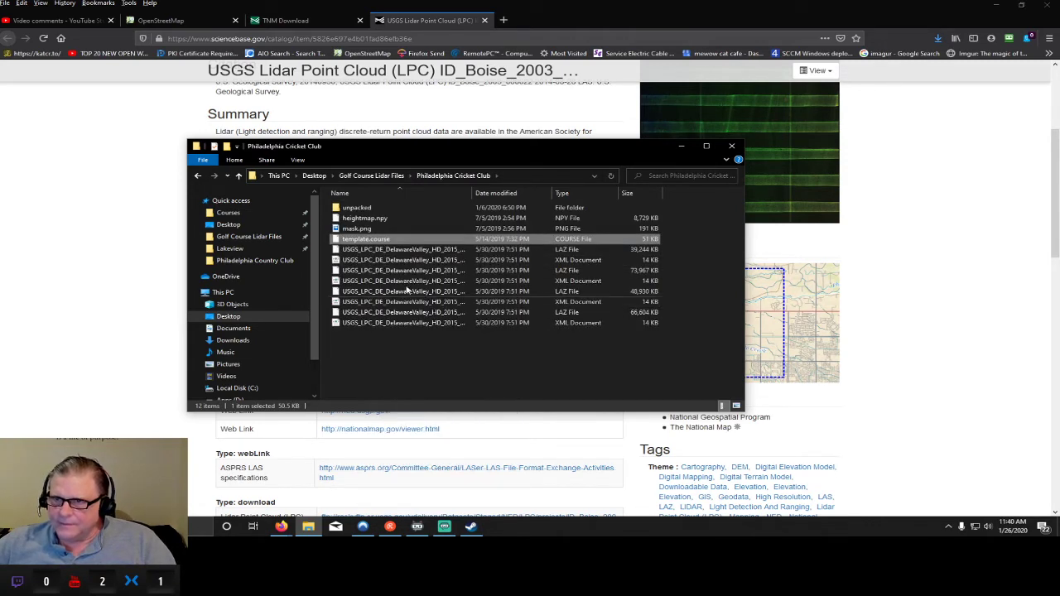
- Paste template.course into the Lakeview folder under Golf Course Lidar Files > Show
click(394, 176)
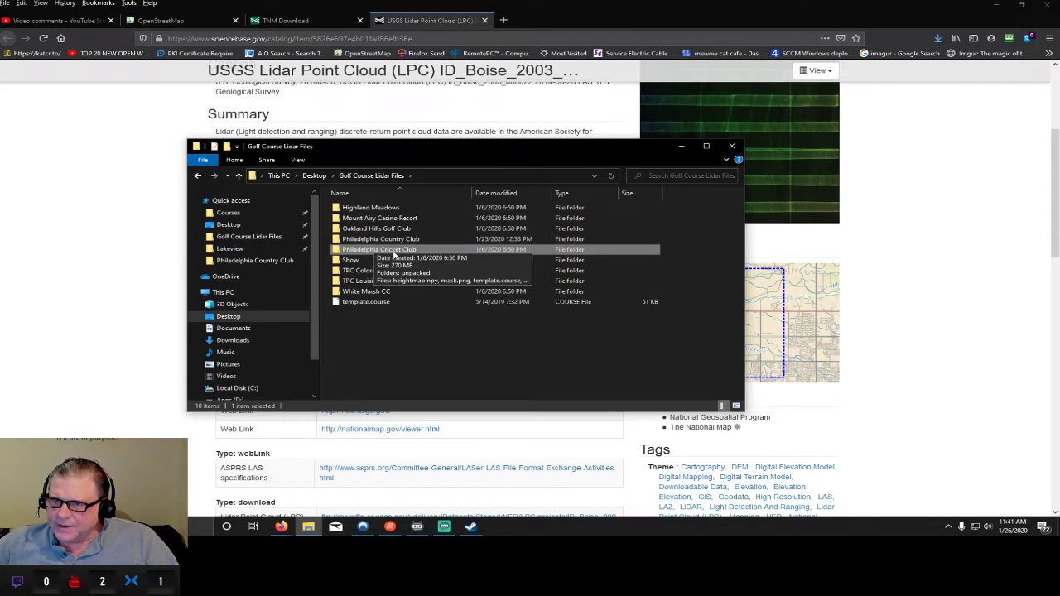
double_click(356, 260)
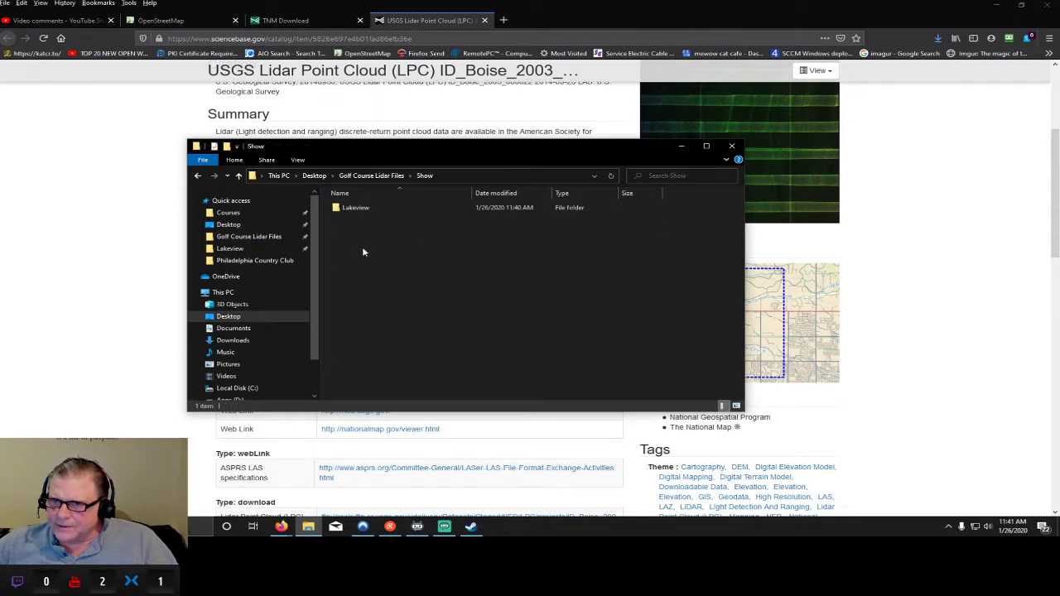
click(360, 211)
double_click(359, 211)
right_click(392, 351)
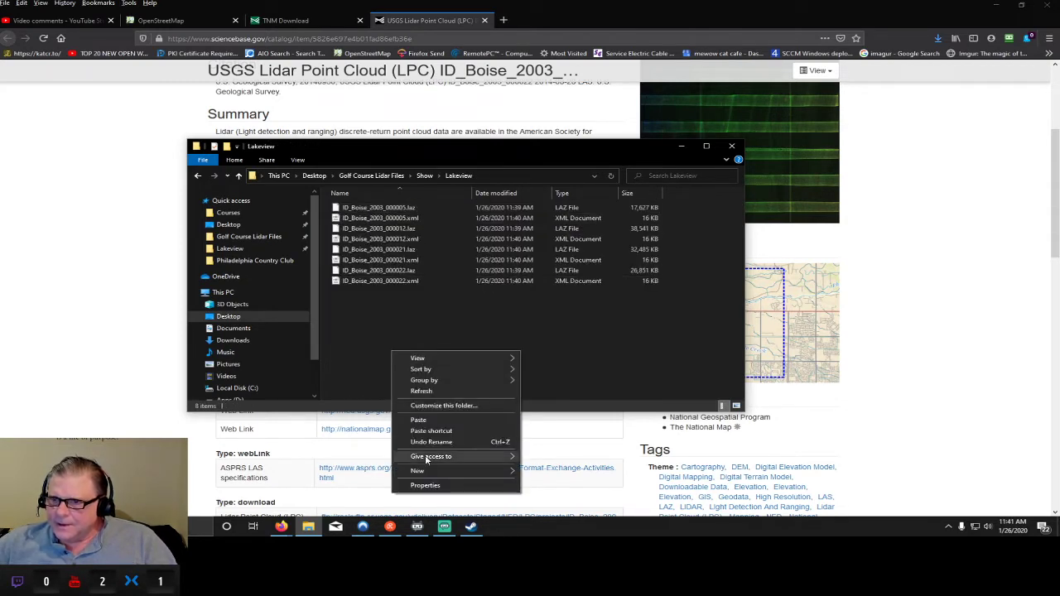
click(418, 419)
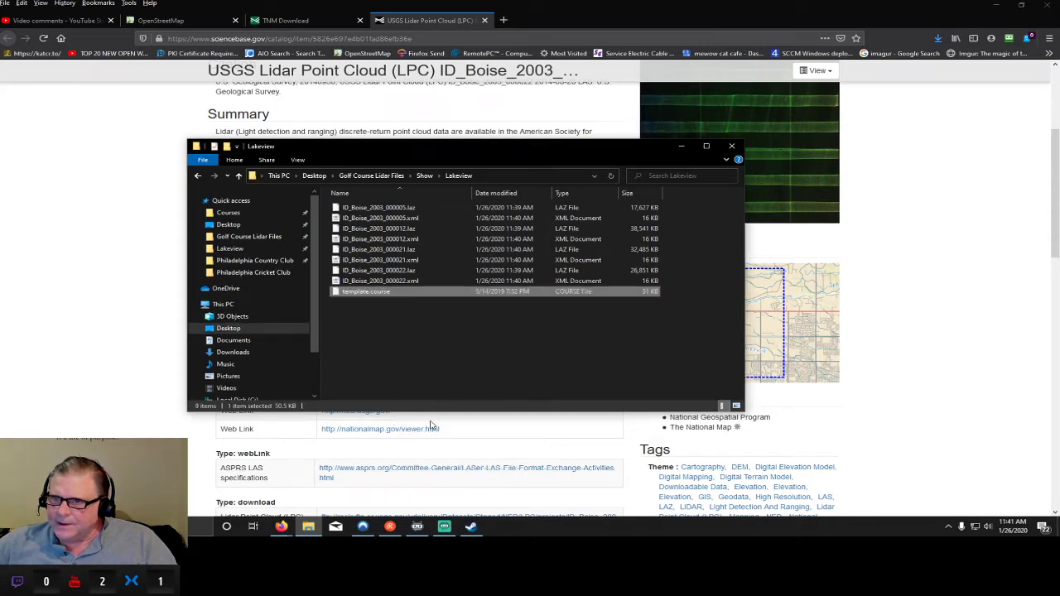
- Clear the browser and Lakeview folder windows out of the way and launch TGC Golf Tools (tgc_gui_0_3_0.exe) from the desktop
click(996, 6)
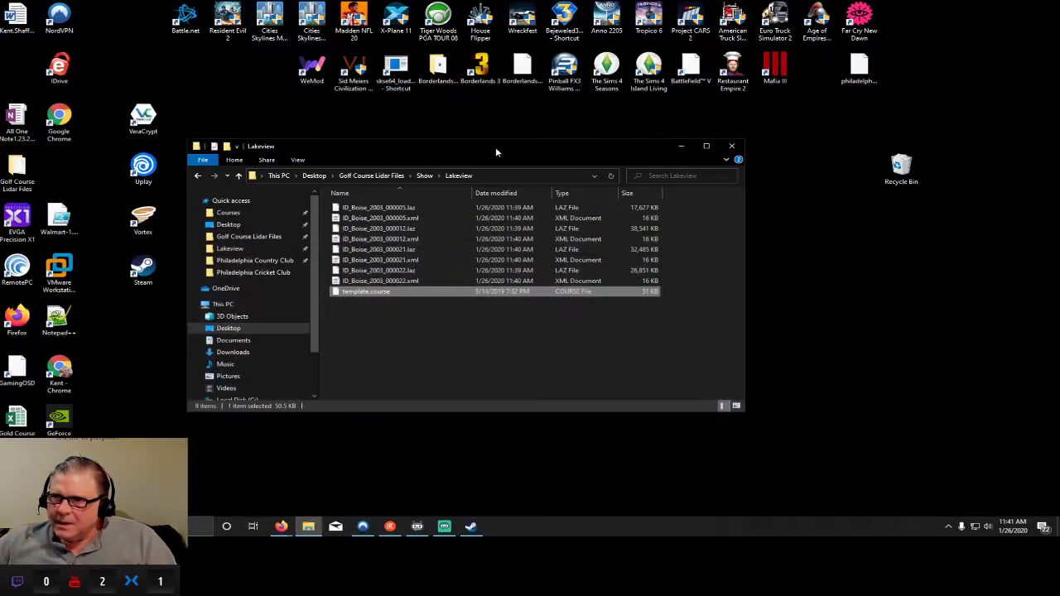
drag(478, 149, 801, 120)
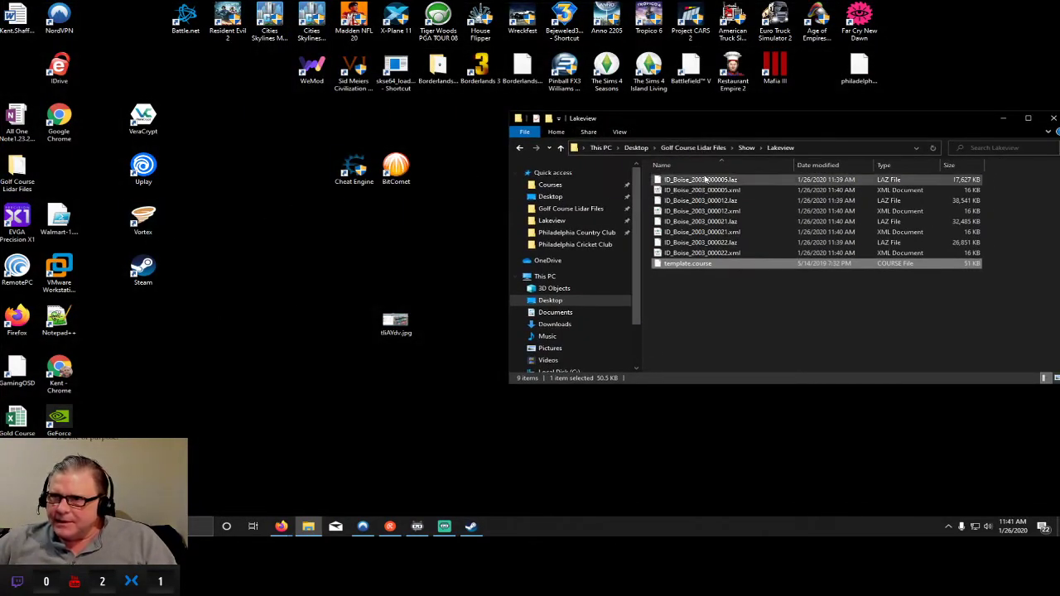
click(1004, 118)
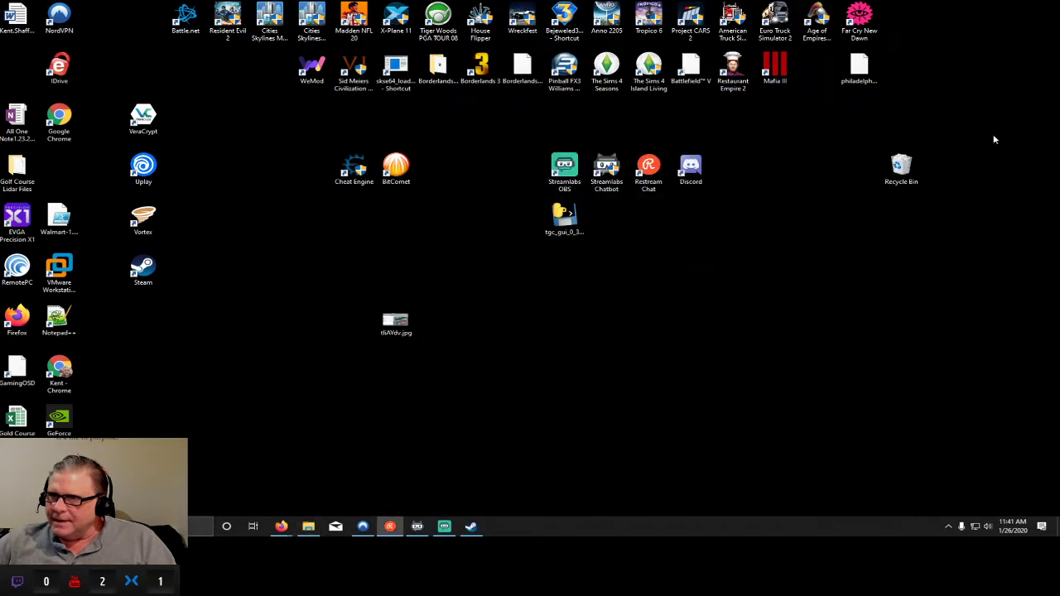
double_click(573, 219)
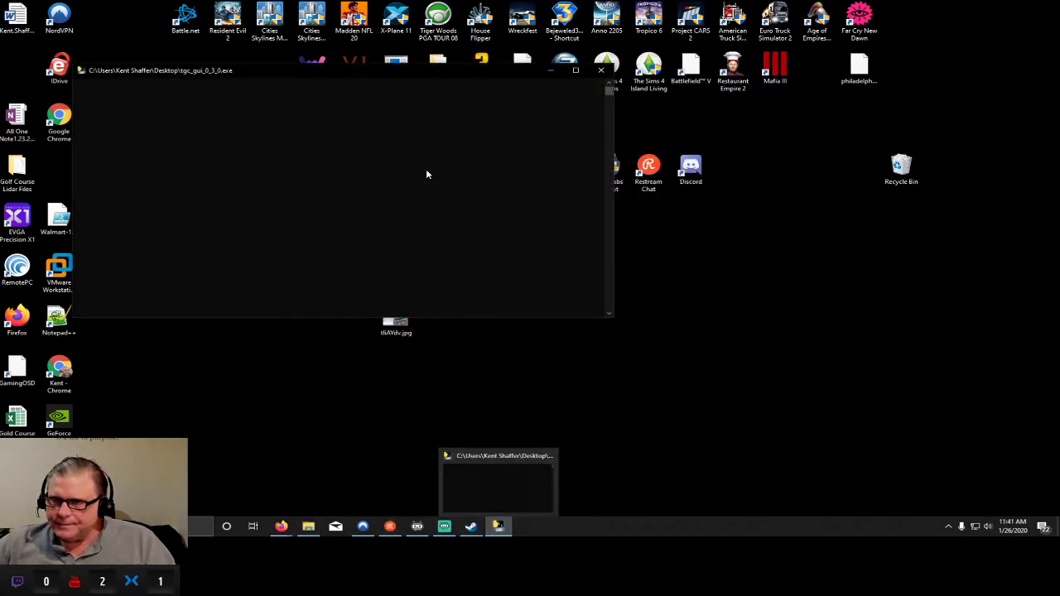
drag(470, 72, 600, 12)
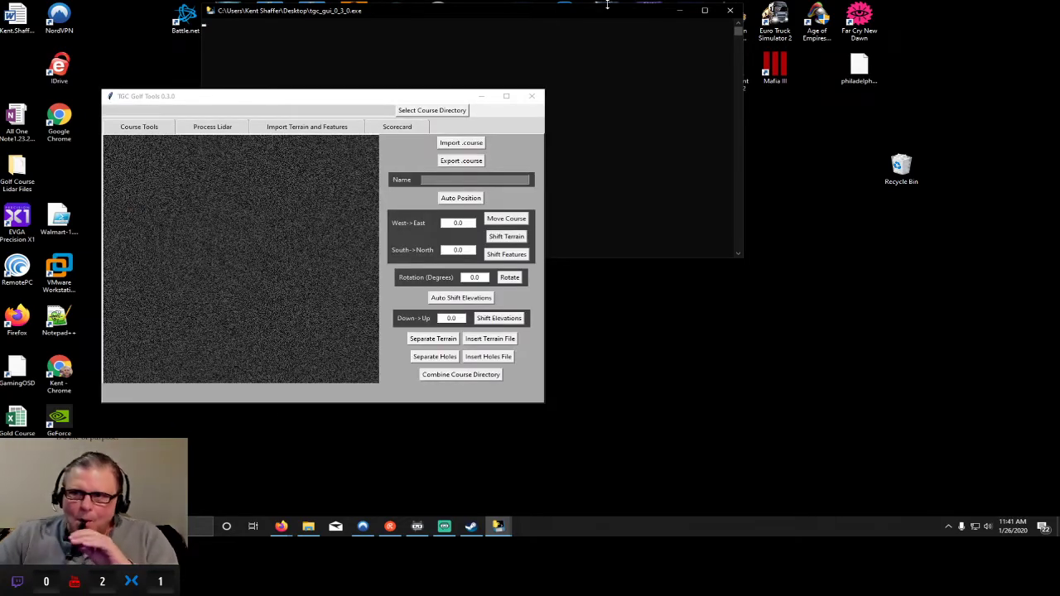
- Set the course directory to Golf Course Lidar Files > Show > Lakeview and import template.course into it
click(432, 110)
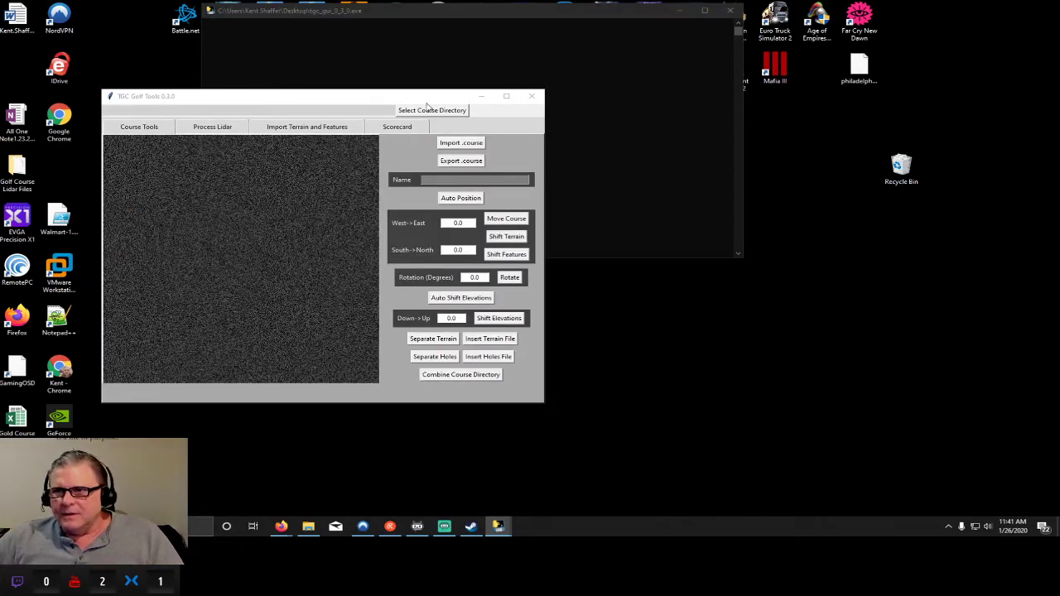
scroll(157, 224, up, 3)
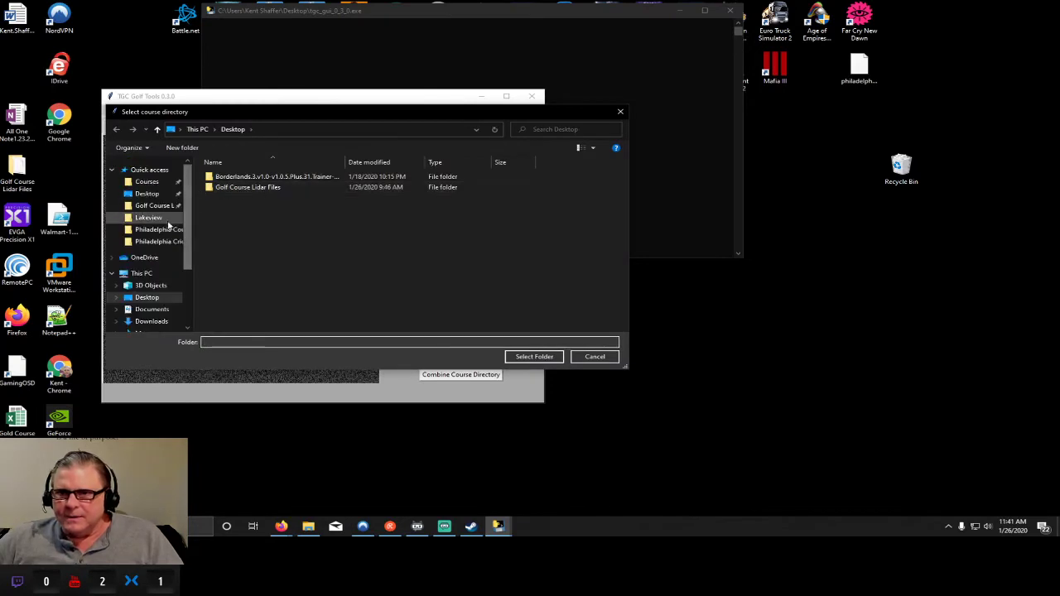
click(154, 229)
click(149, 205)
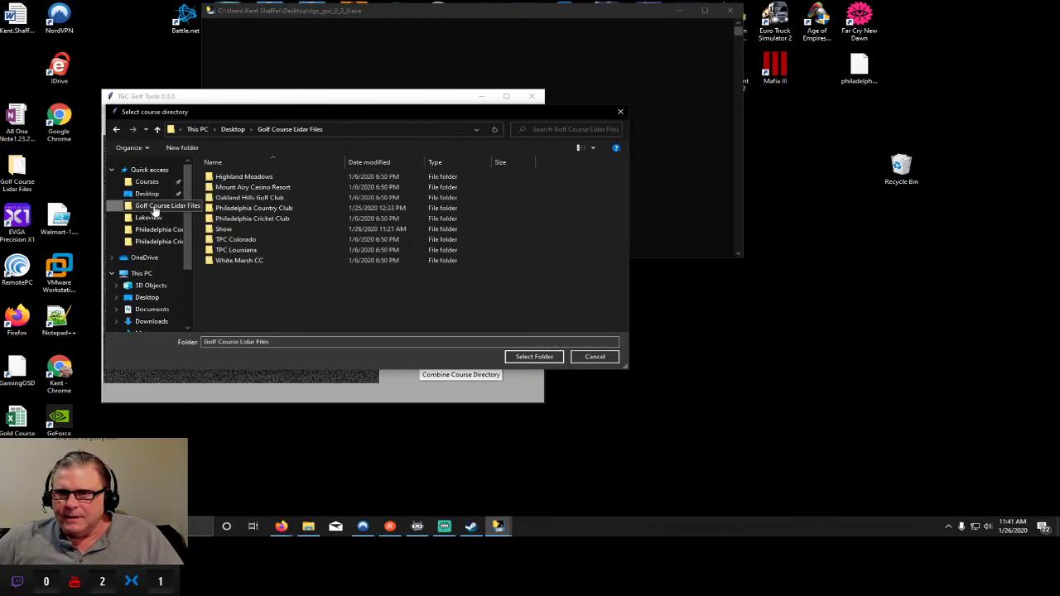
click(224, 229)
double_click(223, 229)
double_click(224, 176)
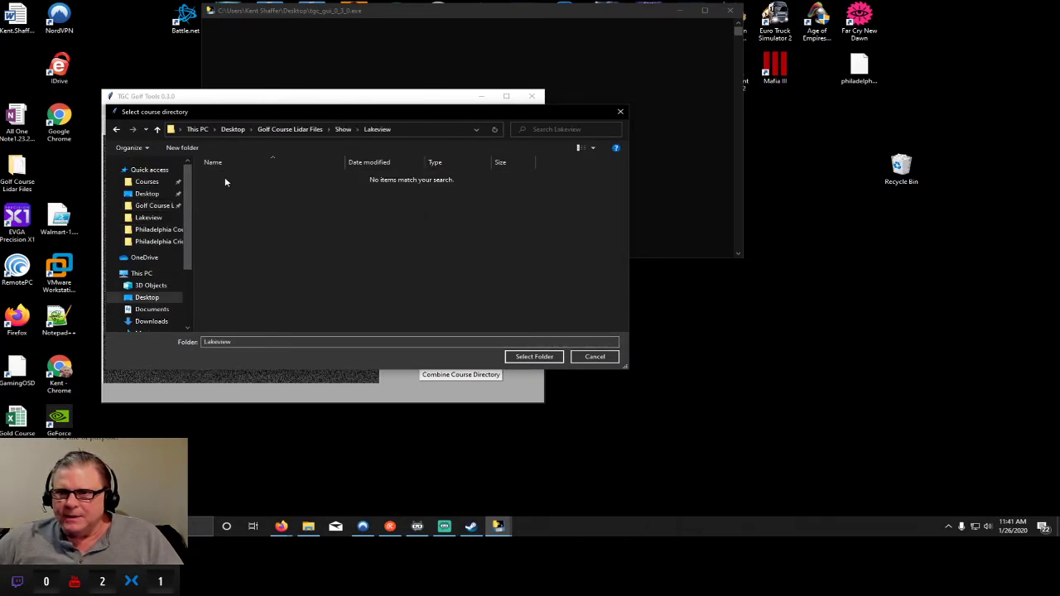
click(534, 356)
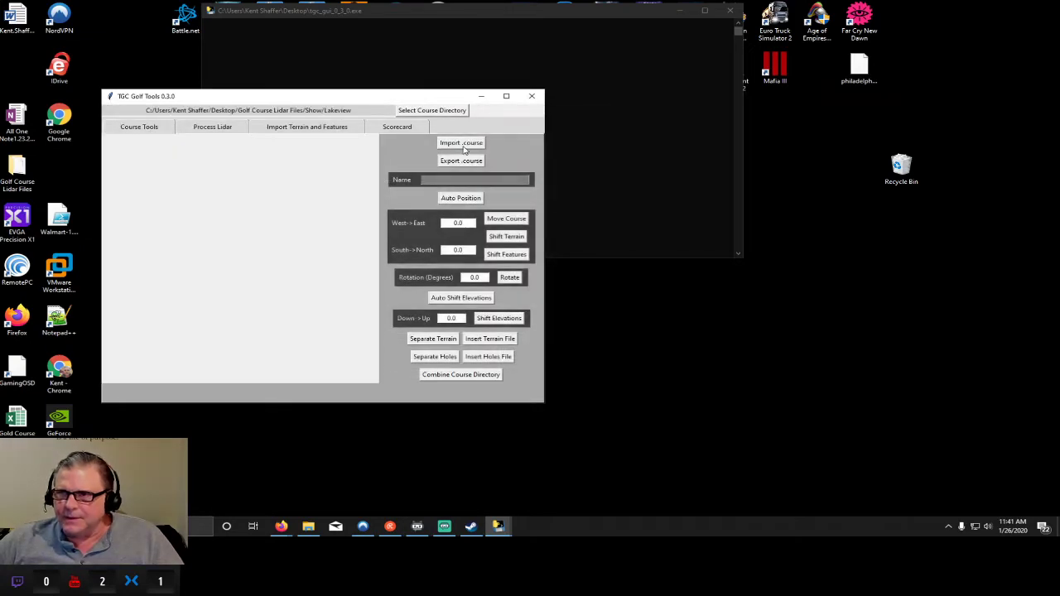
click(461, 142)
double_click(244, 175)
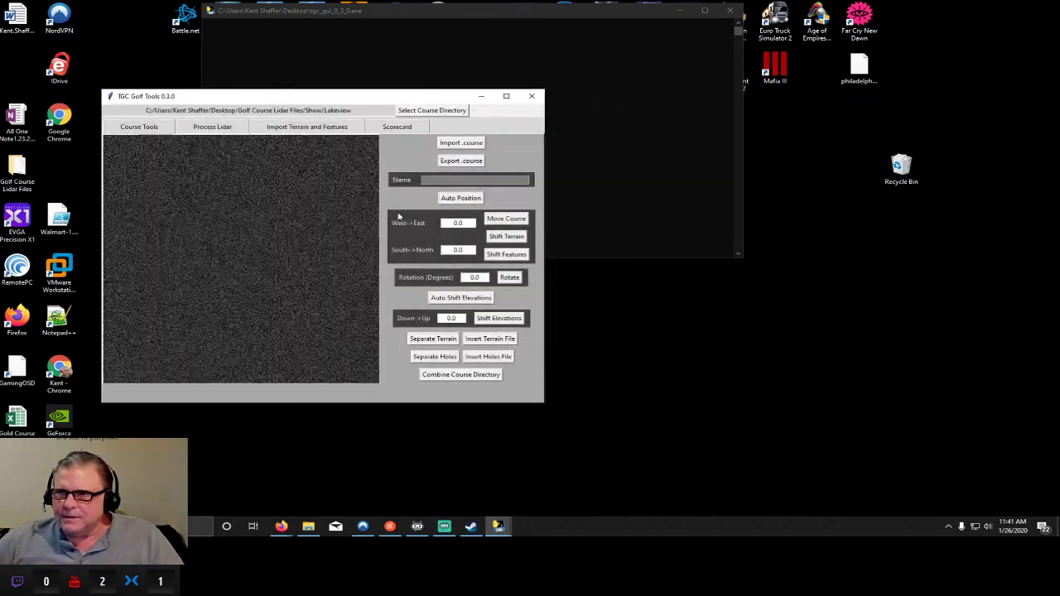
- Process the lidar files in the Lakeview folder to generate the heightmap, keeping the map scale at 2.0
click(210, 132)
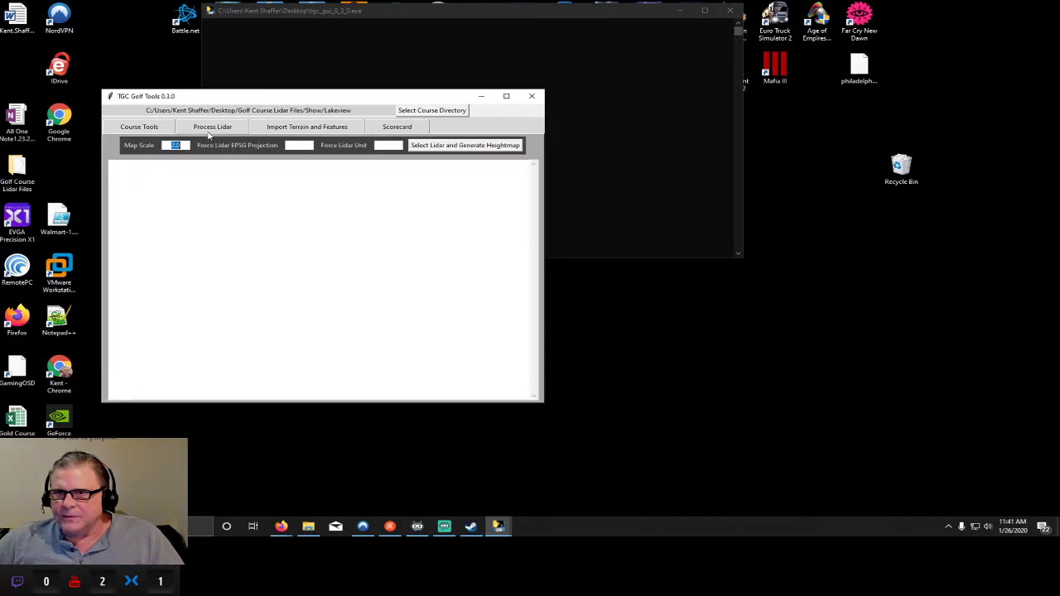
click(461, 145)
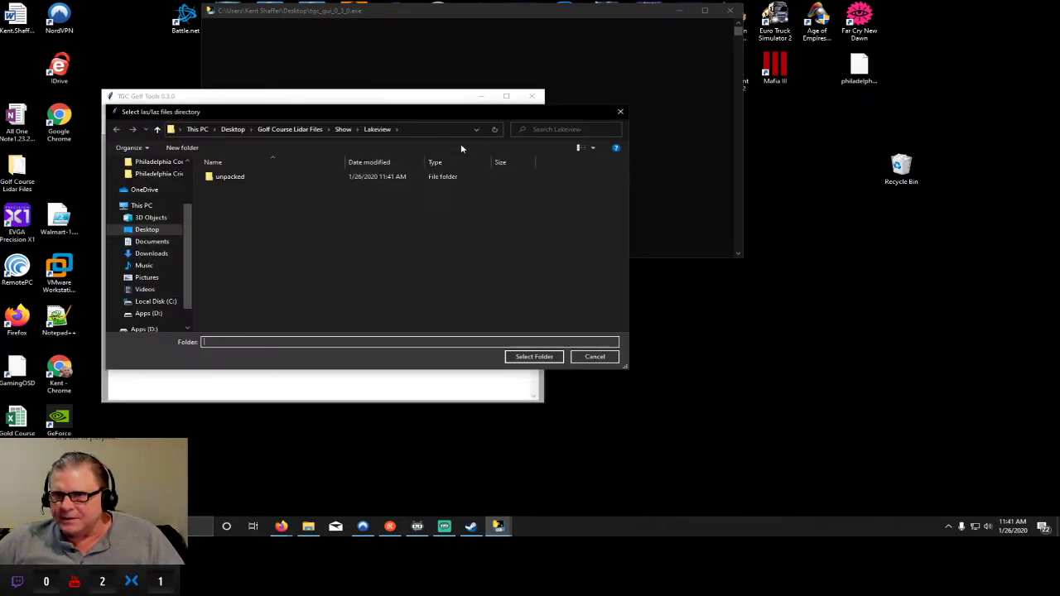
click(531, 361)
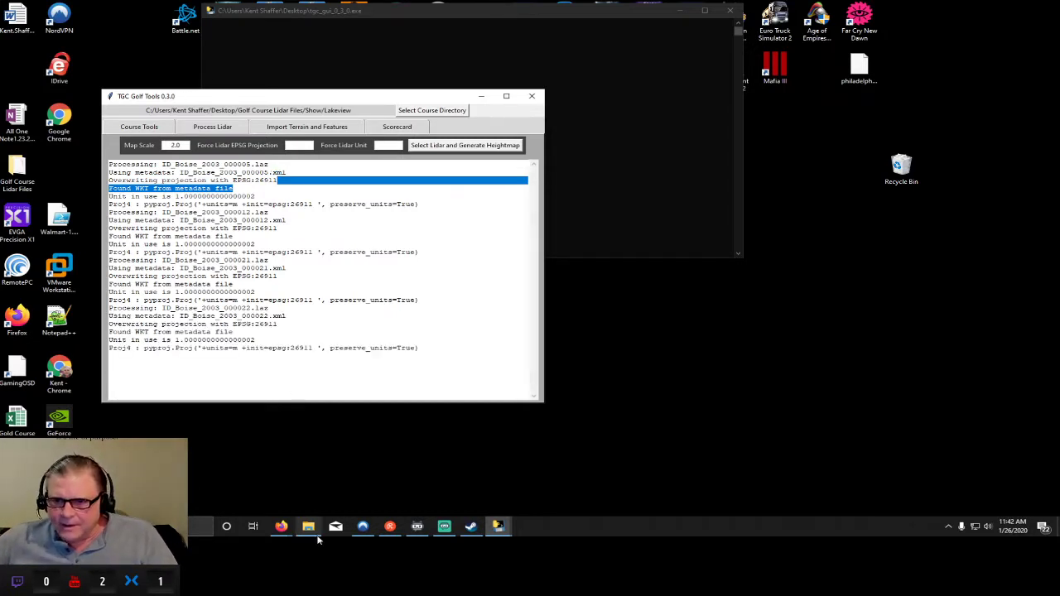
- Switch to OpenStreetMap in Firefox and open the Lakeview Golf Course area in the map editor
mouse_move(282, 527)
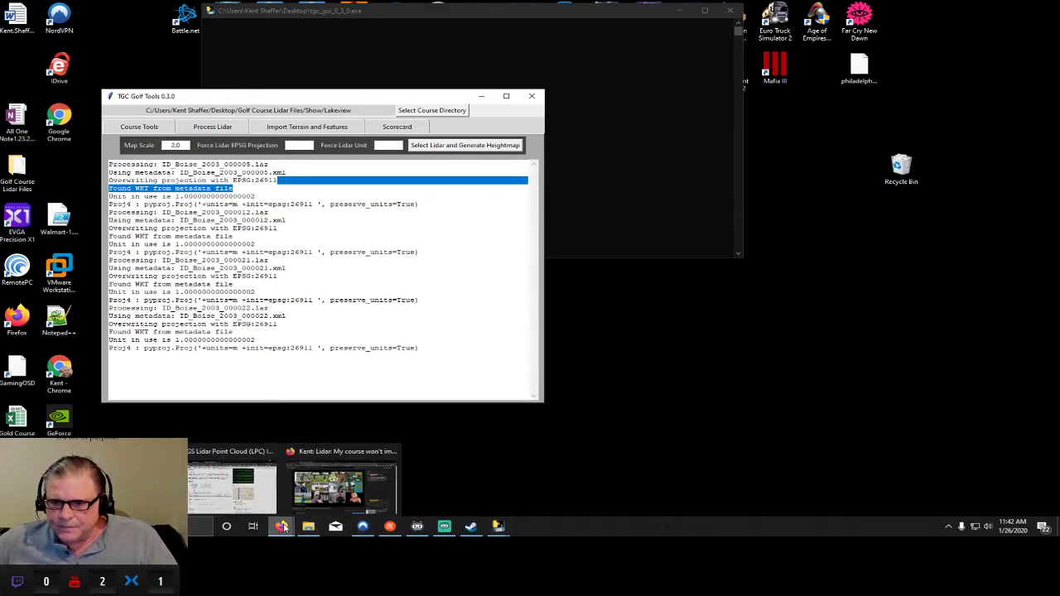
click(232, 484)
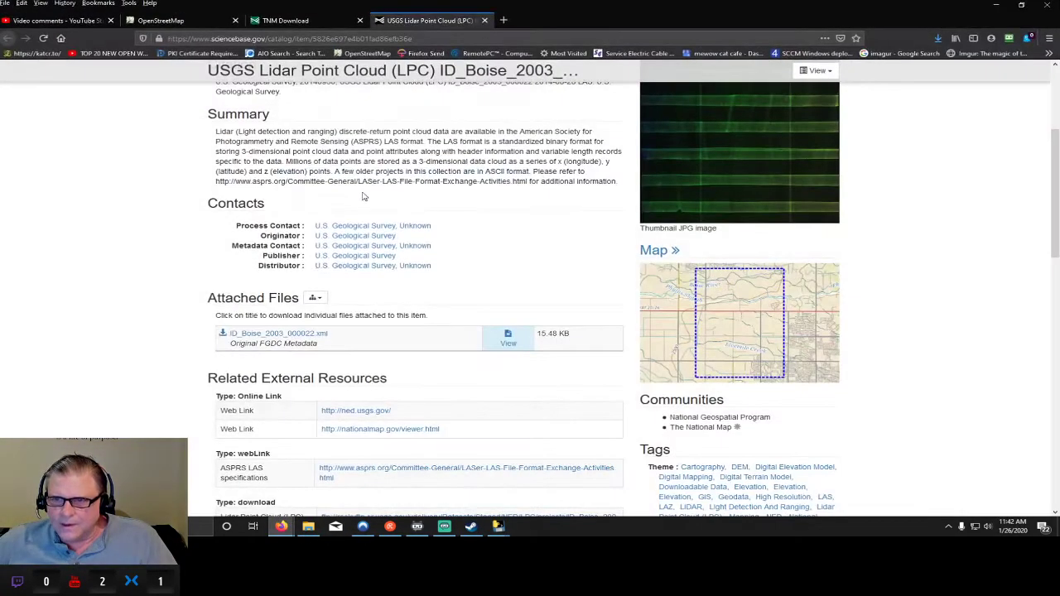
click(199, 22)
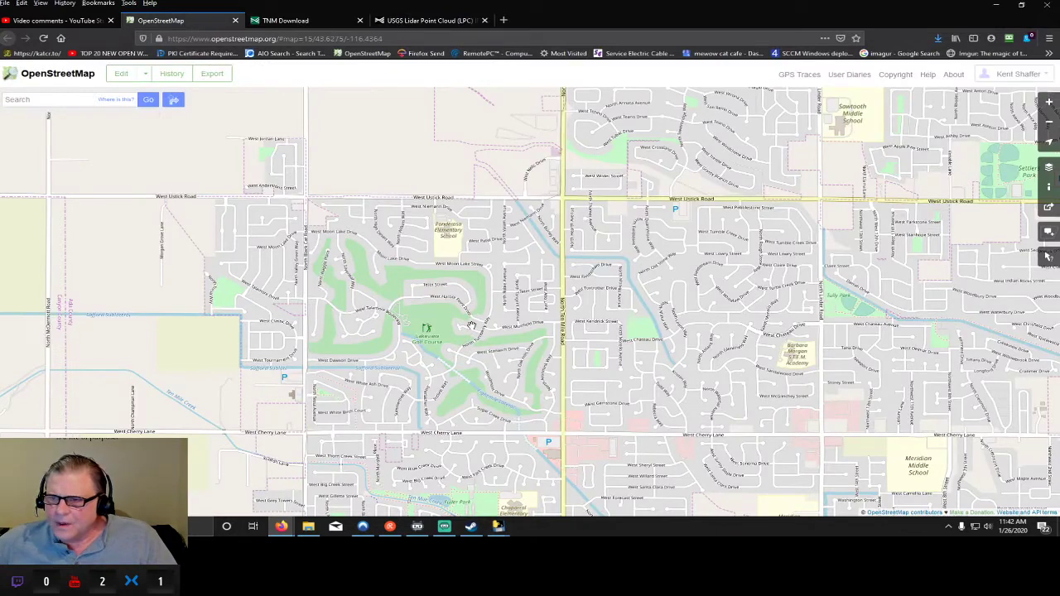
scroll(437, 331, up, 1)
scroll(423, 327, up, 1)
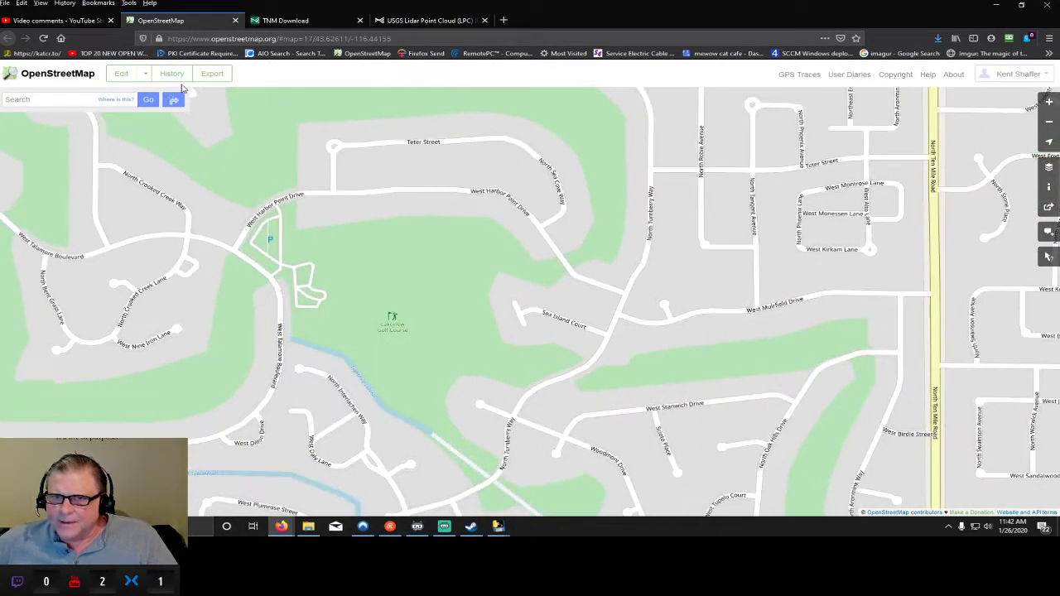
click(121, 73)
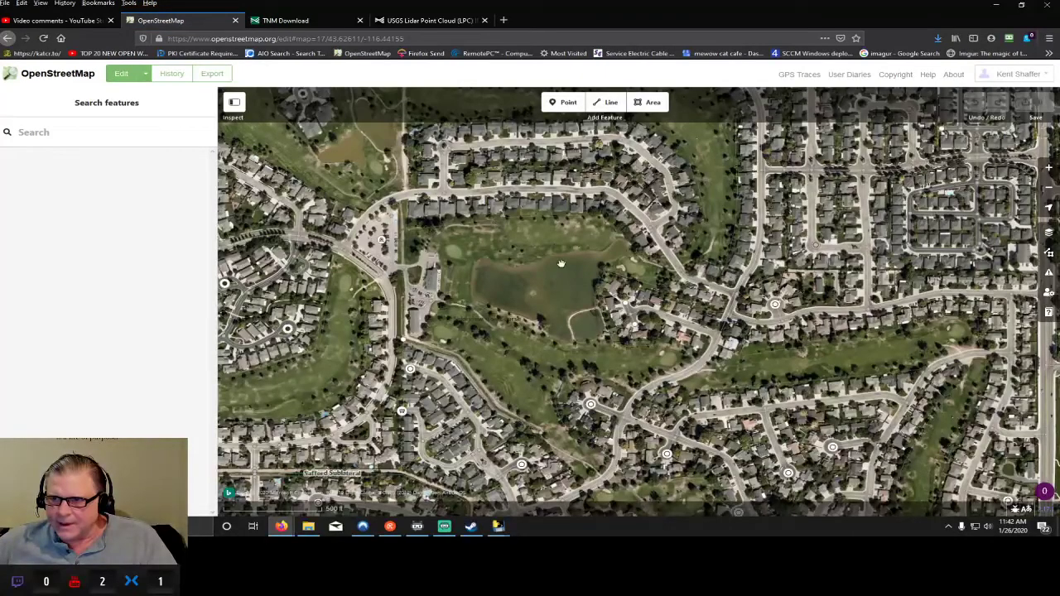
- Trace an area around the fairway between the large pond and the row of houses north of it, and classify it as Fairway
drag(510, 236, 518, 285)
scroll(517, 286, down, 1)
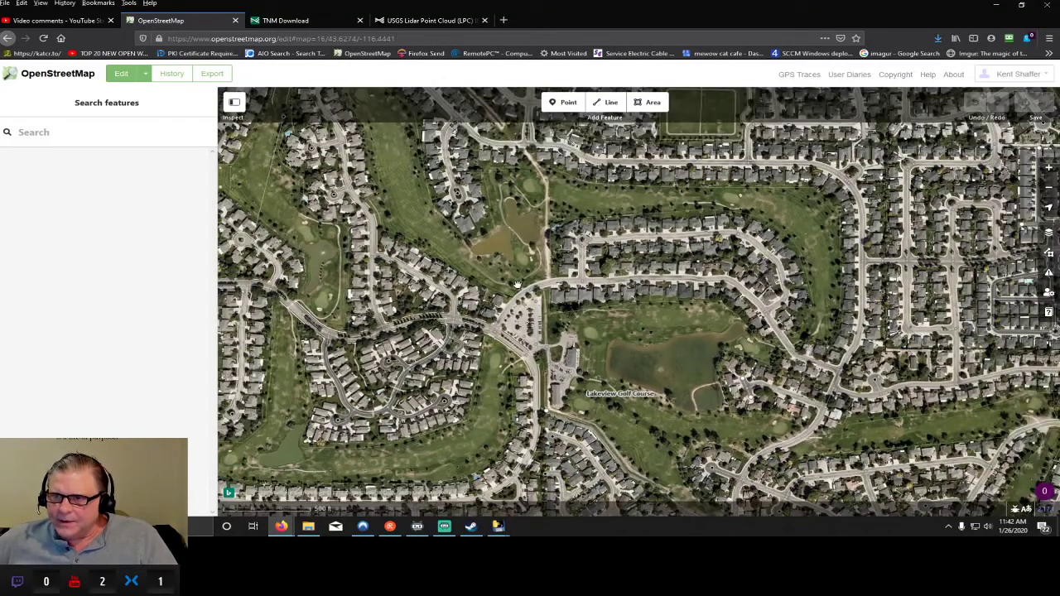
drag(420, 216, 330, 163)
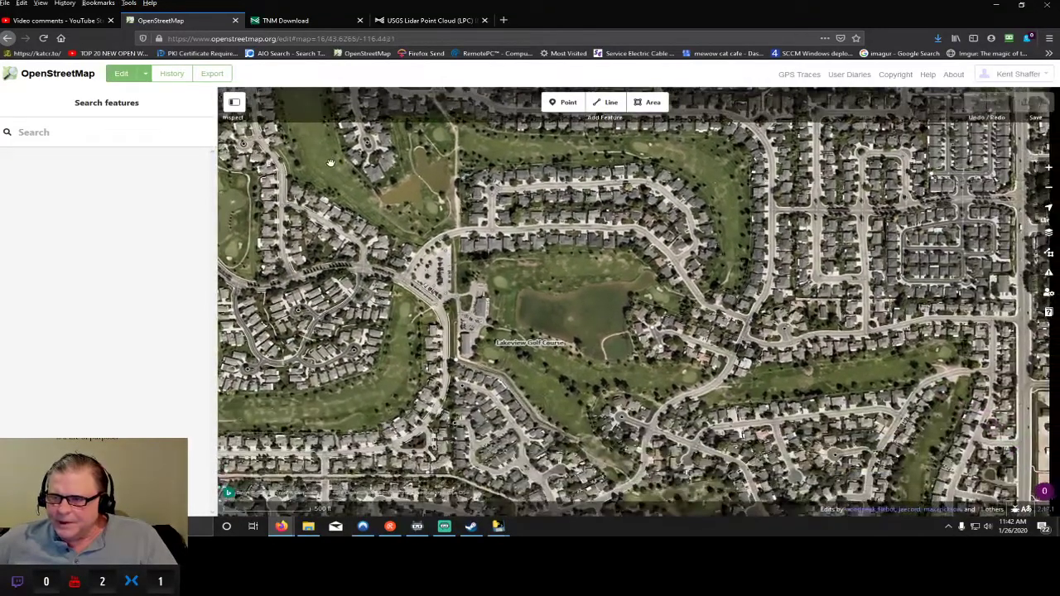
scroll(539, 275, up, 2)
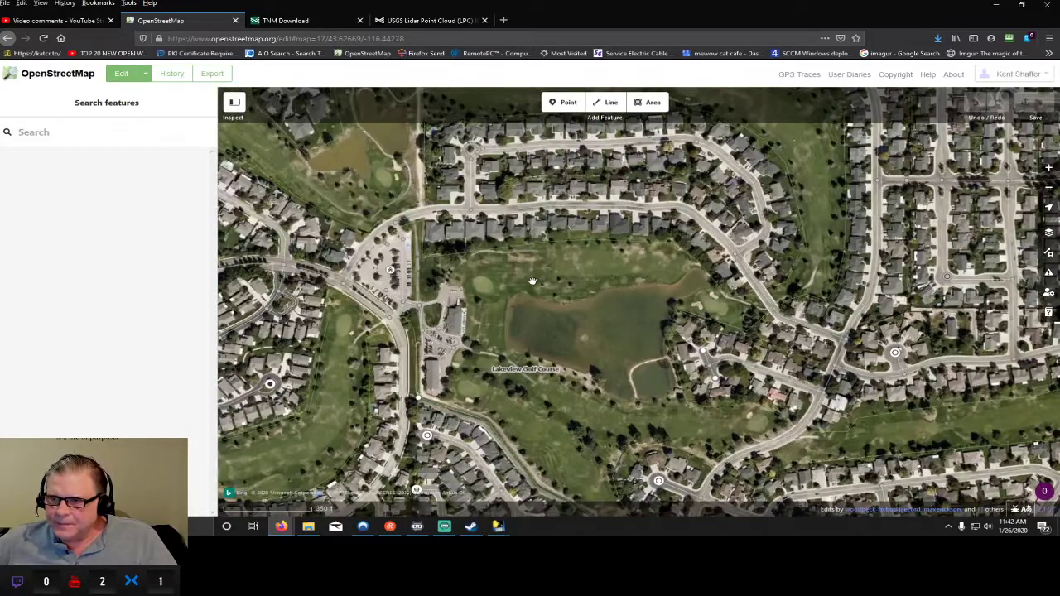
scroll(519, 356, up, 1)
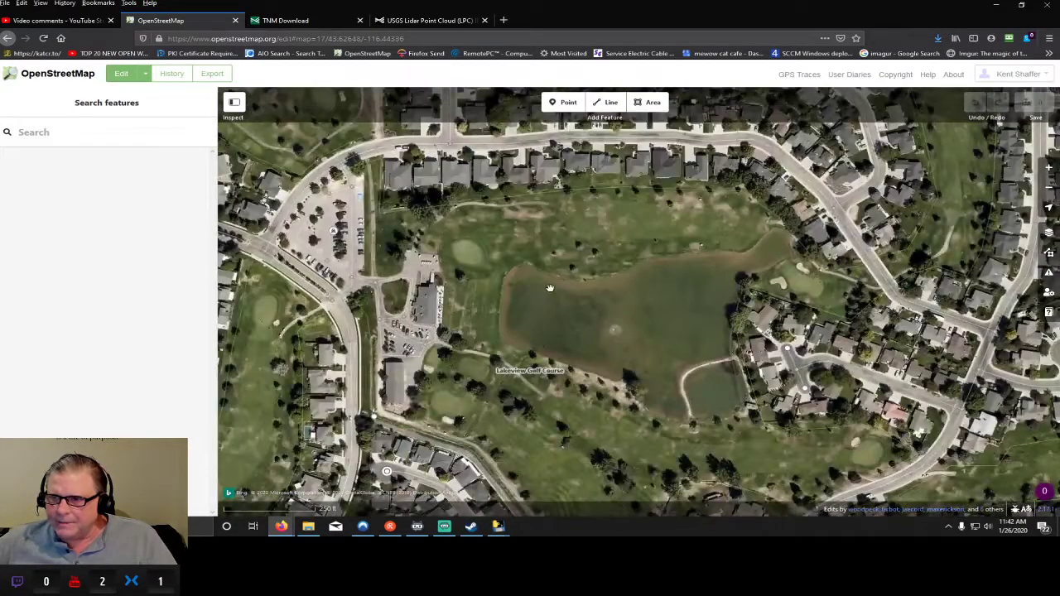
drag(596, 257, 474, 308)
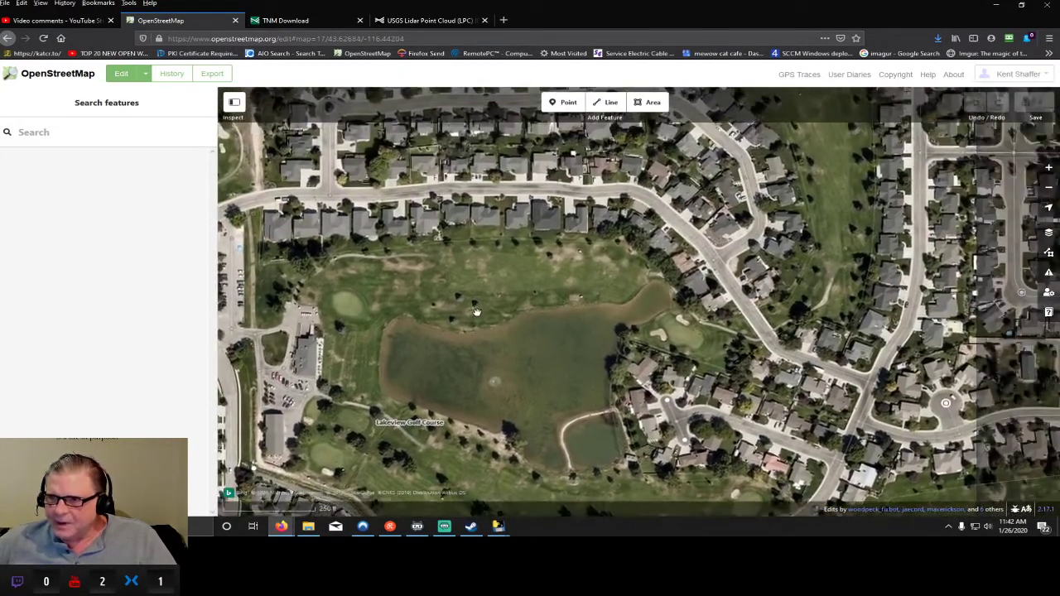
click(483, 310)
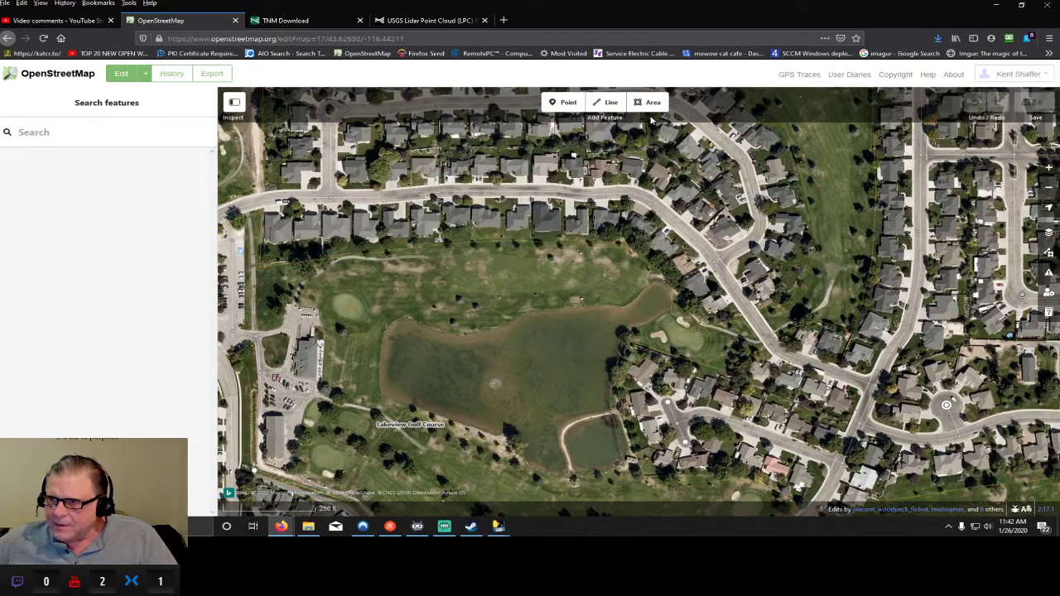
click(648, 102)
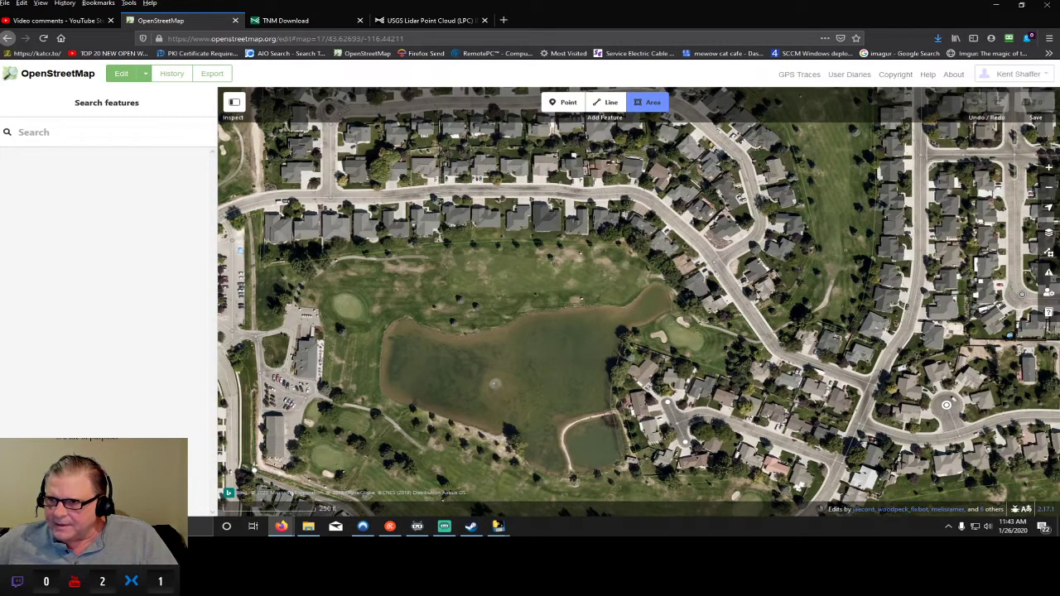
click(464, 254)
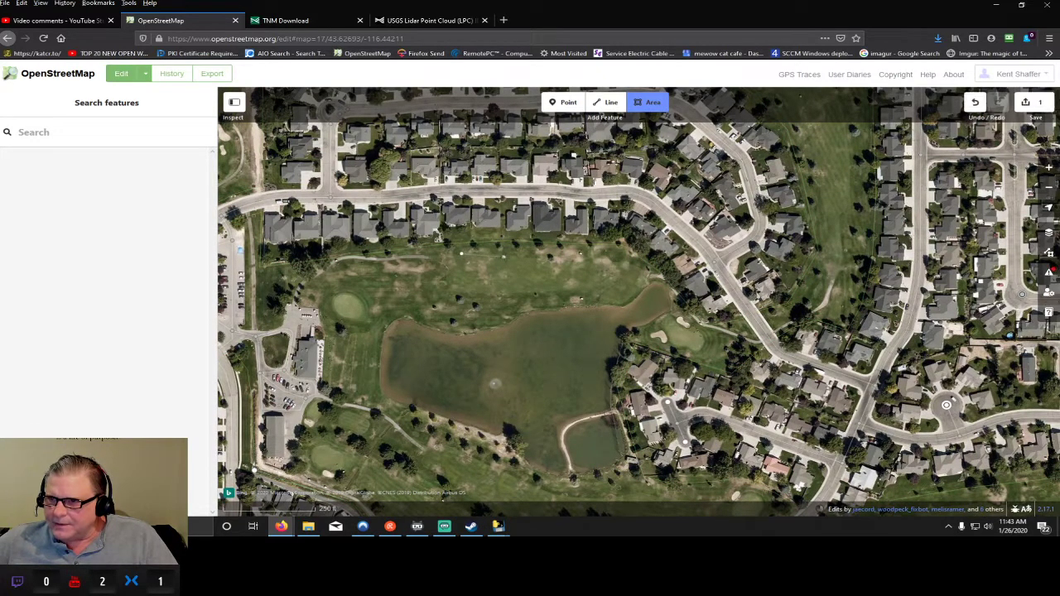
click(509, 258)
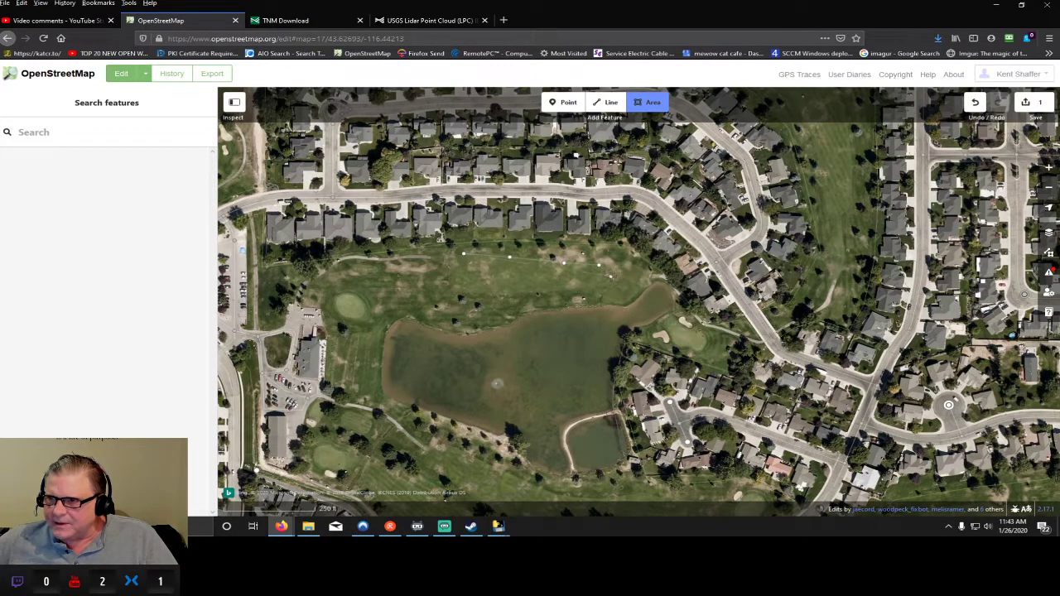
click(608, 290)
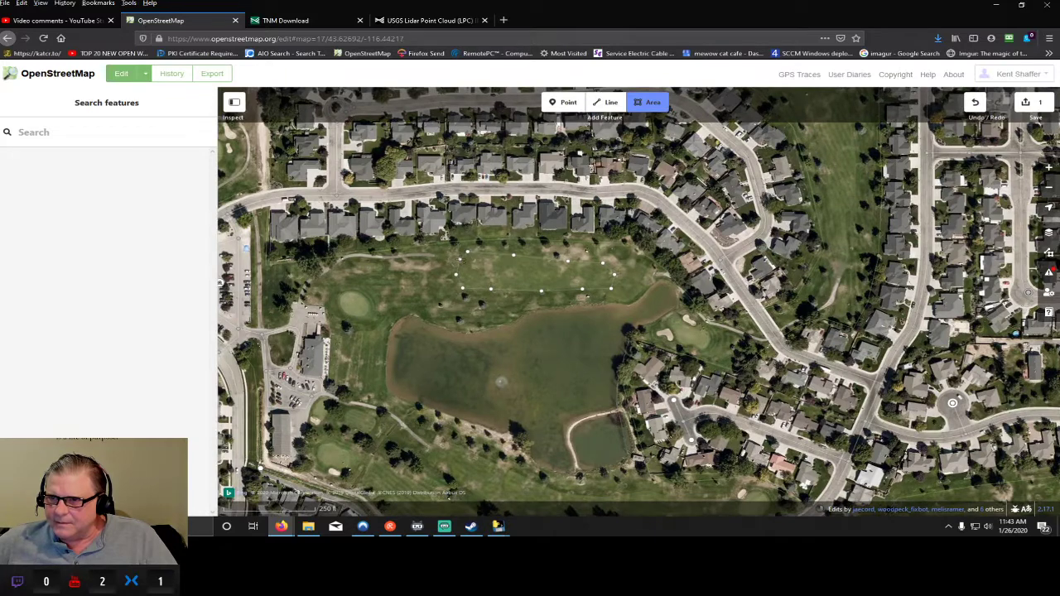
click(460, 257)
click(111, 278)
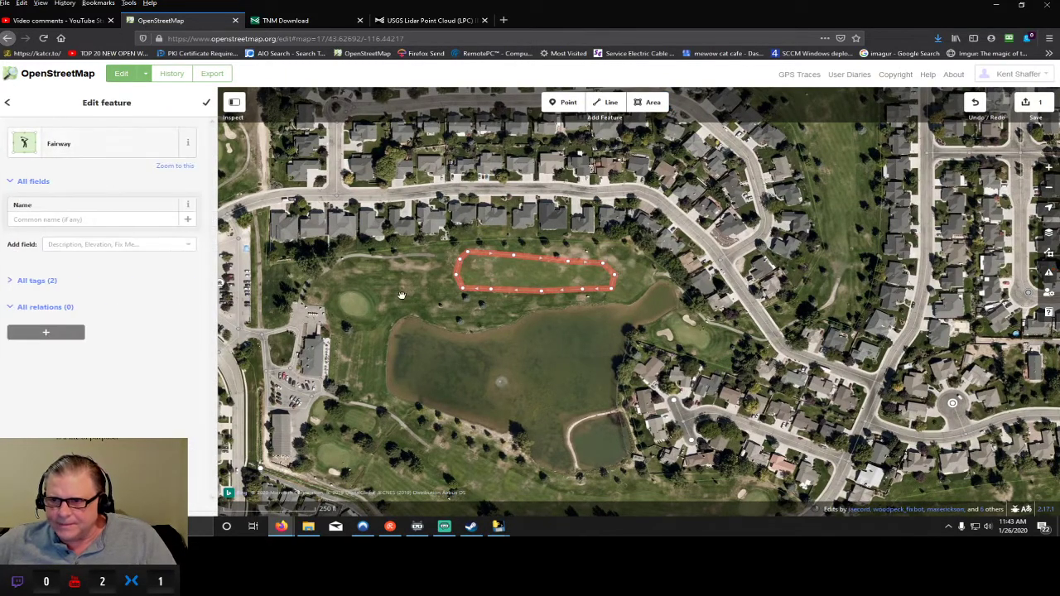
- Trace an area around the round green at the fairway's west end and classify it as Putting Green
click(637, 108)
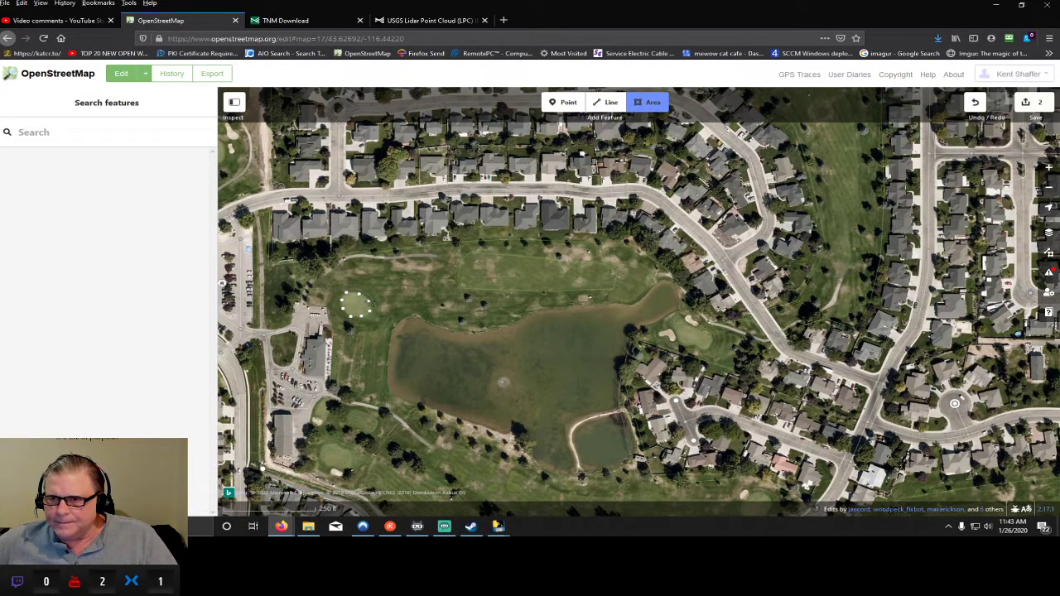
key(Return)
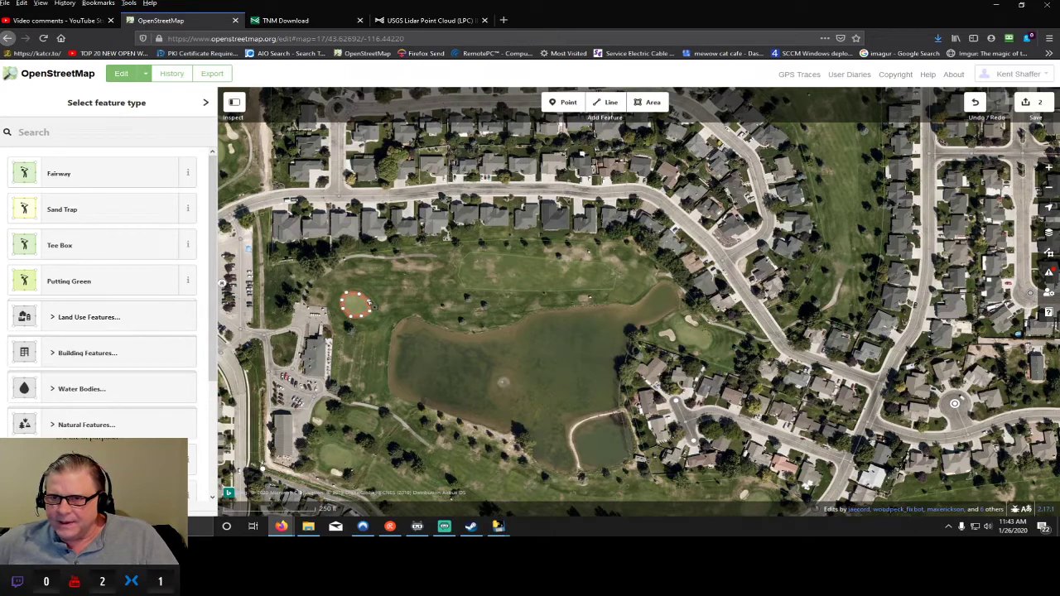
click(112, 280)
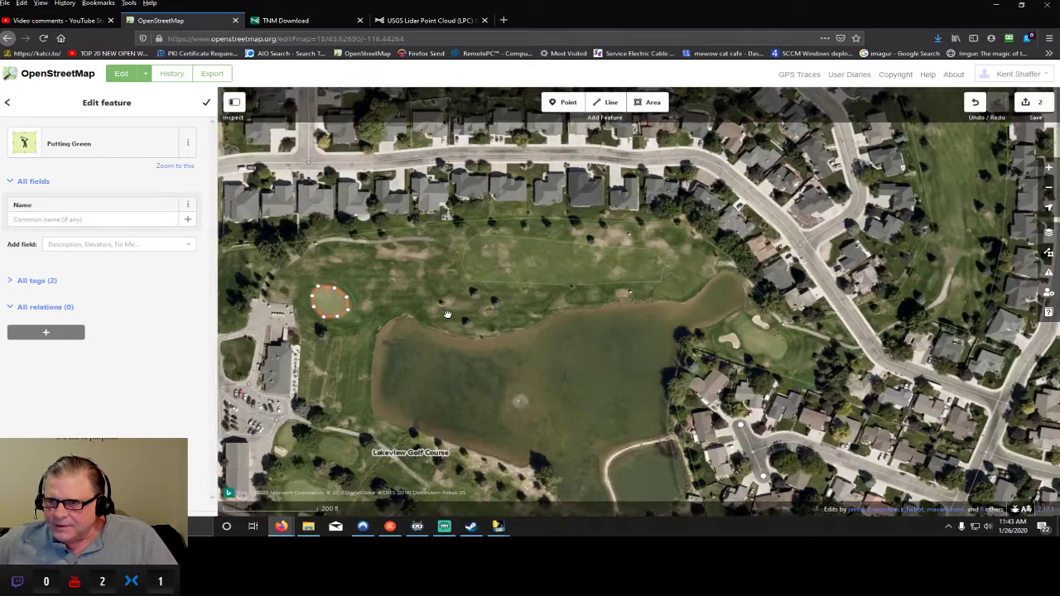
scroll(447, 314, up, 1)
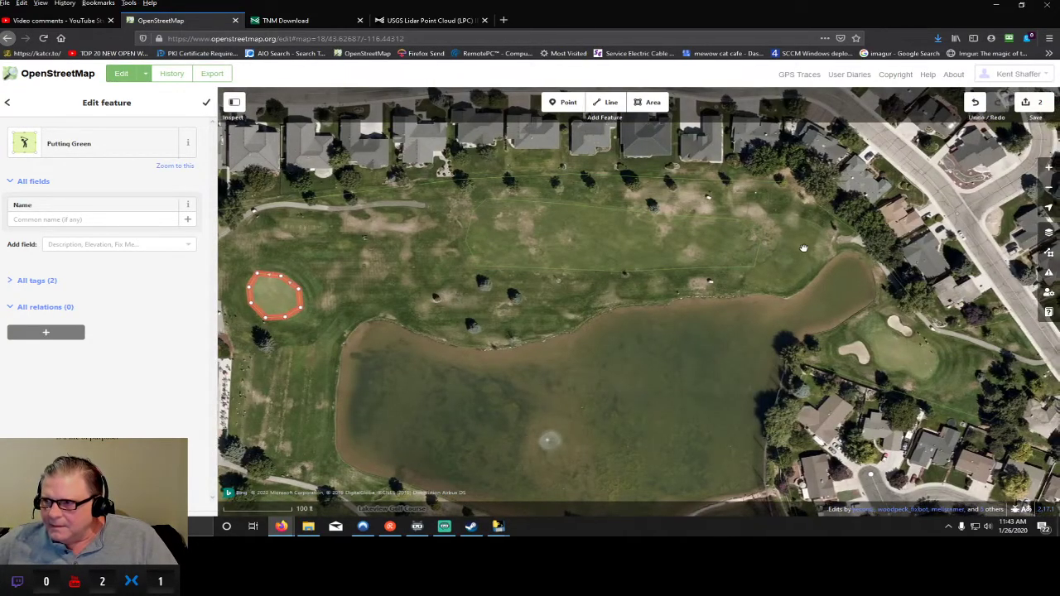
drag(803, 248, 654, 248)
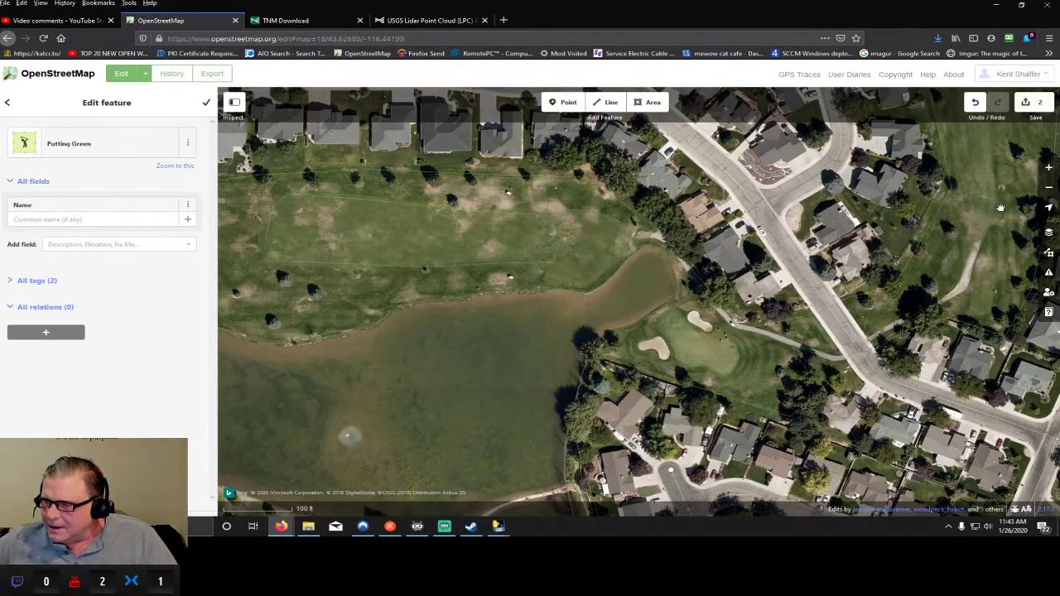
- Upload the new fairway and putting green to OpenStreetMap with the changeset comment "Editing Lake View"
scroll(546, 253, up, 2)
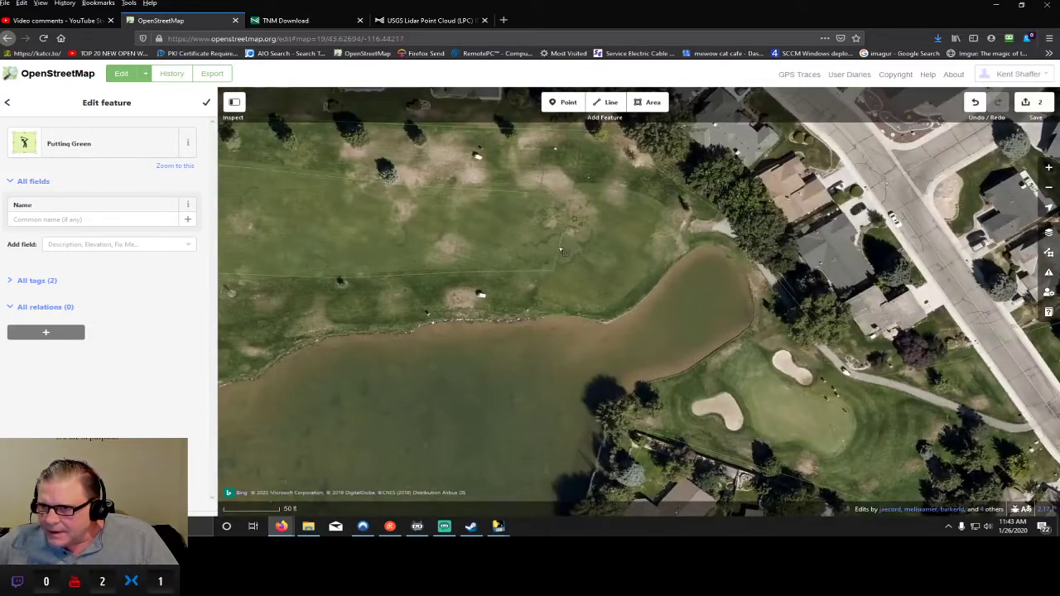
drag(560, 249, 780, 216)
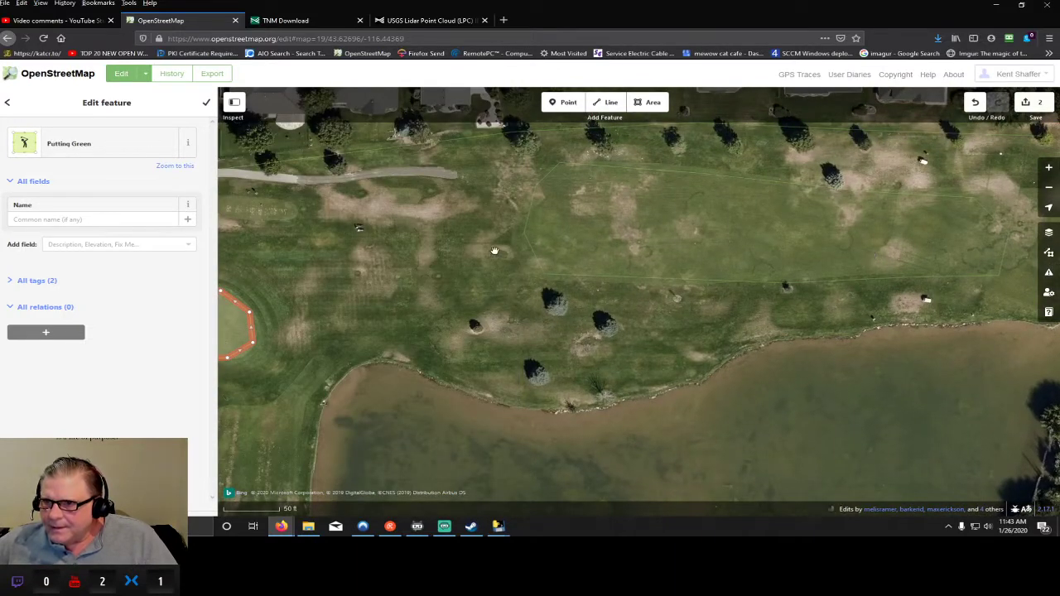
drag(728, 244, 514, 251)
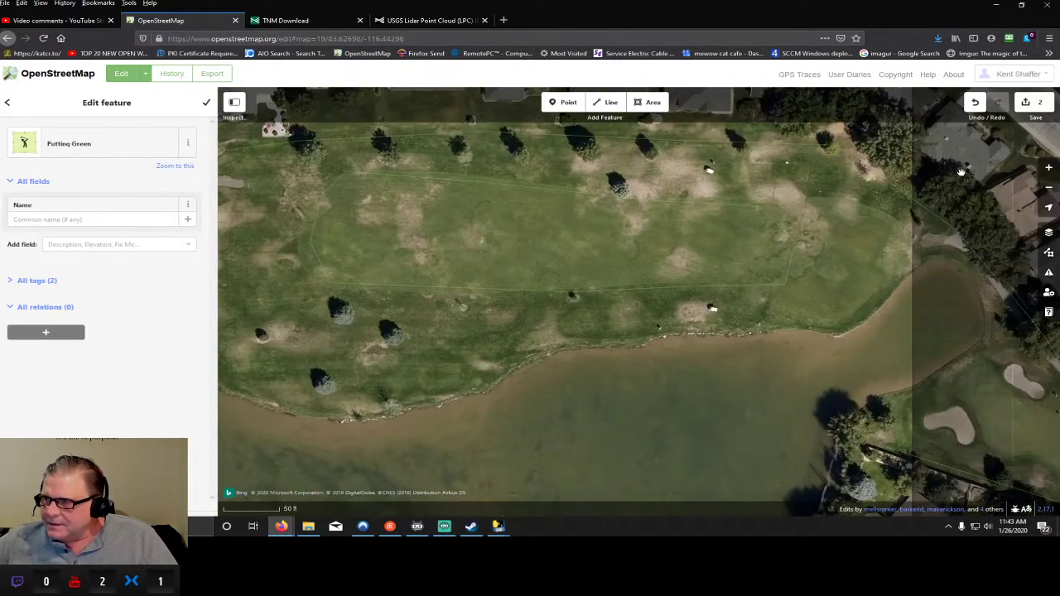
drag(643, 245, 835, 291)
drag(602, 275, 872, 268)
click(1031, 106)
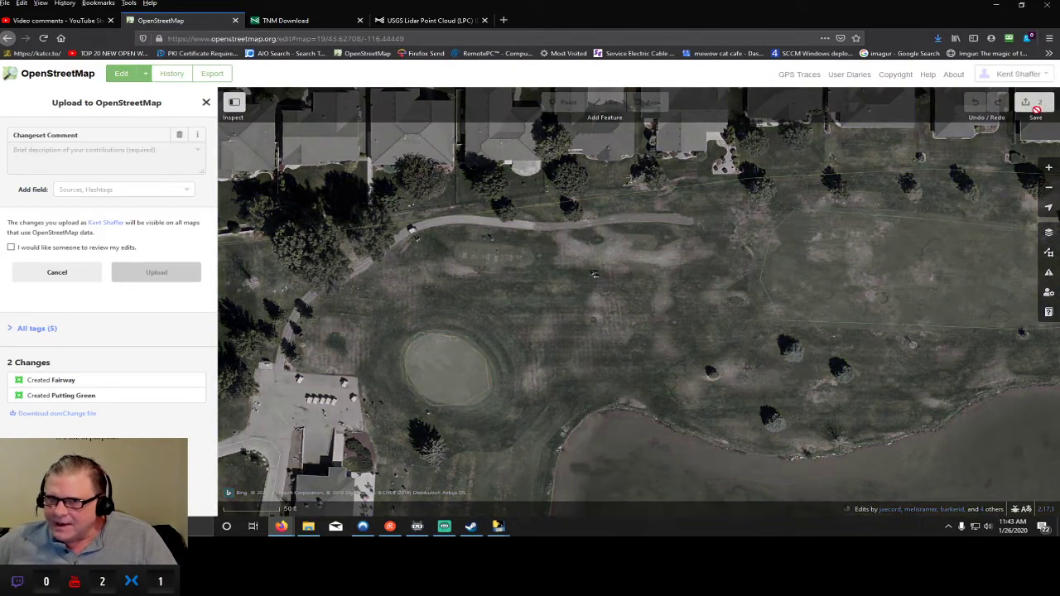
click(49, 151)
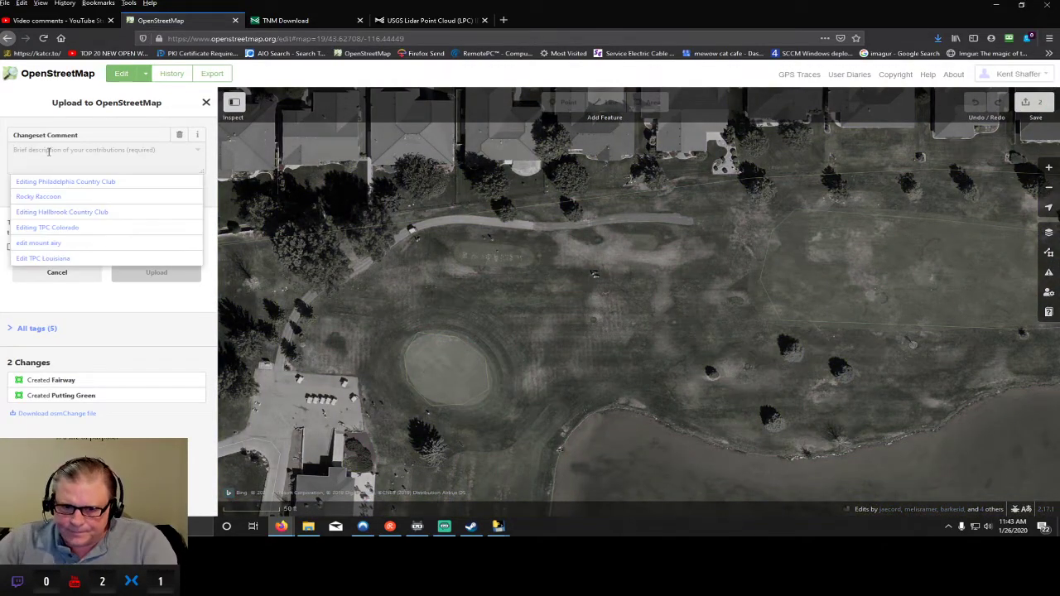
text(Editing )
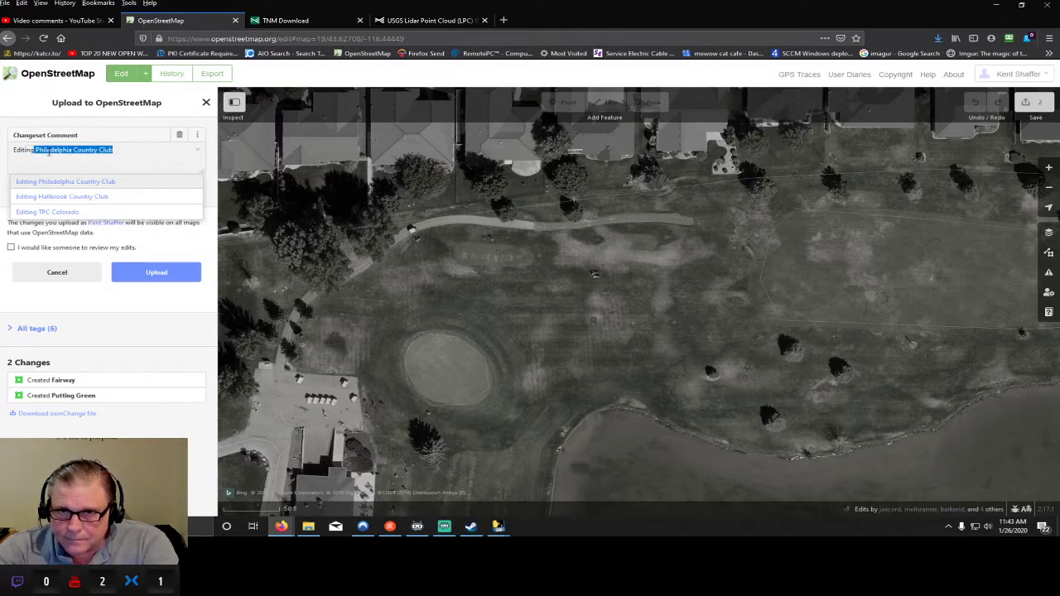
text(Lake View)
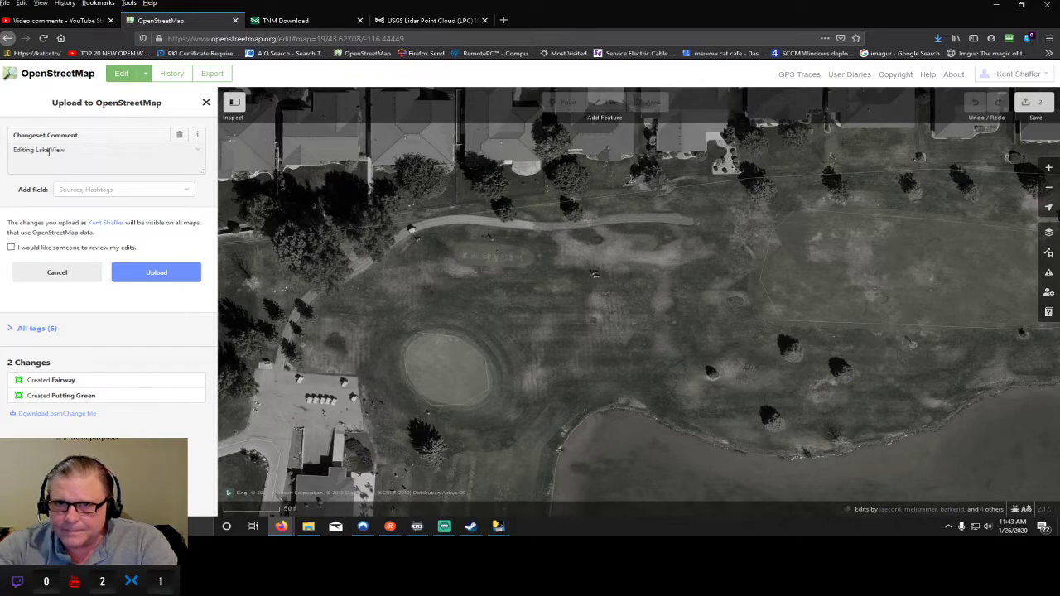
click(148, 276)
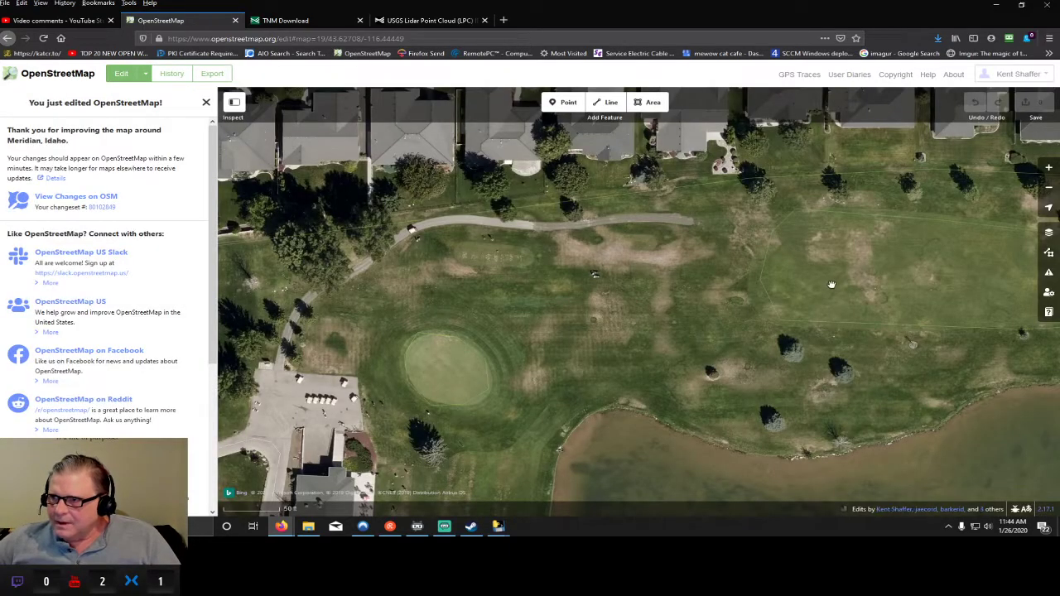
- Switch from Firefox to TGC Golf Tools and move the Select Course Boundaries window clear of the processing log
drag(831, 285, 575, 351)
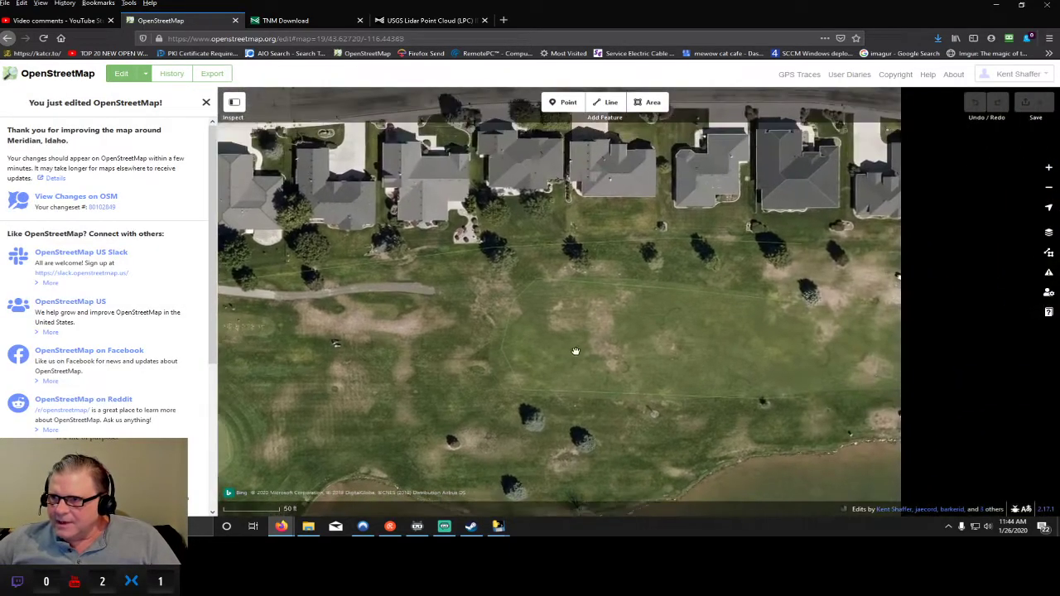
drag(913, 343, 740, 322)
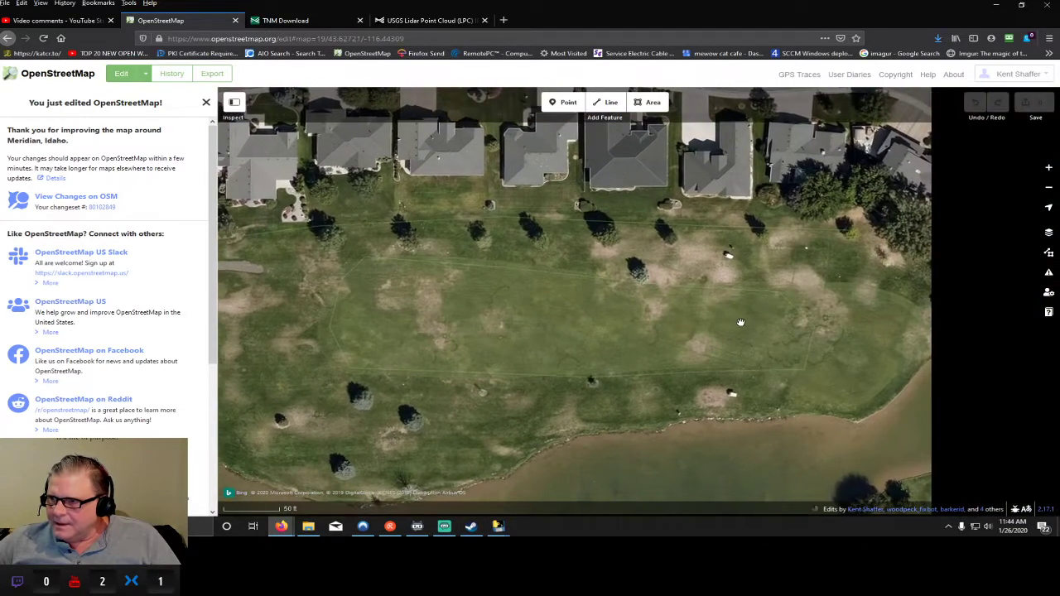
click(993, 5)
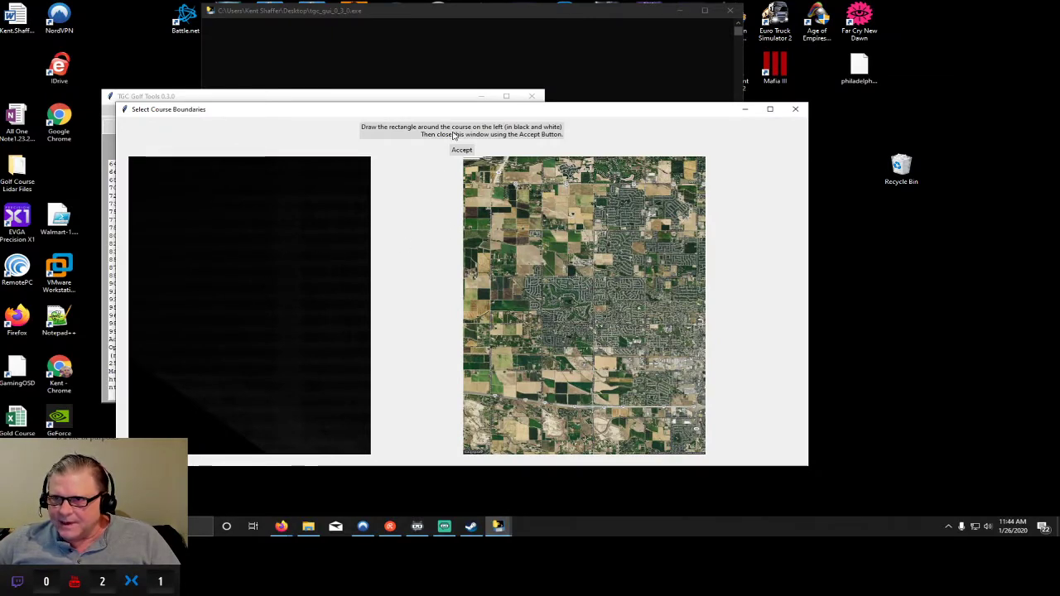
drag(445, 111, 601, 71)
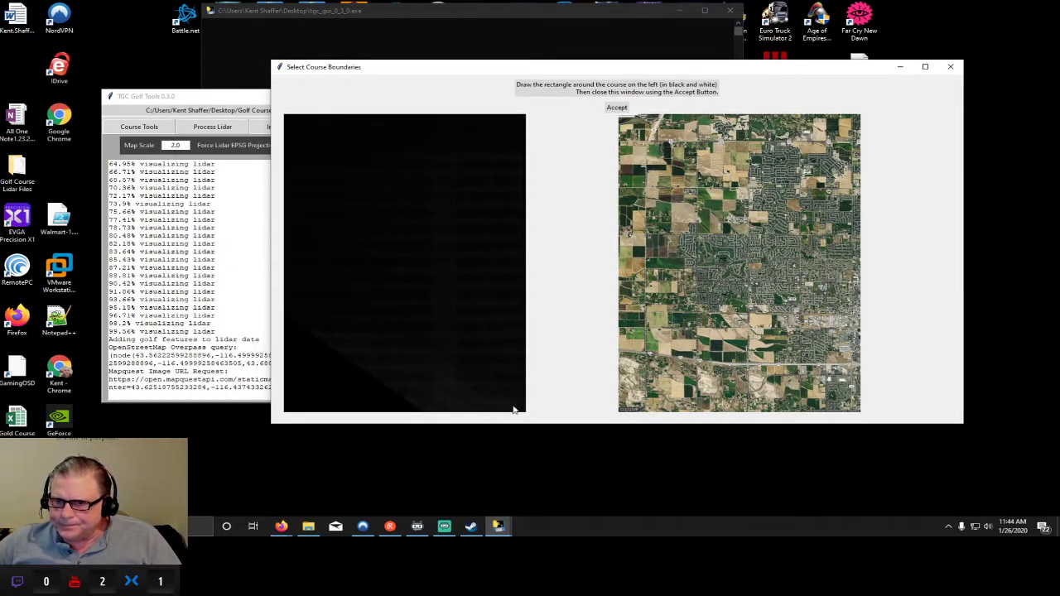
- Examine the processing log's lidar intensity message and its closing OpenStreetMap and Mapquest request lines
click(143, 376)
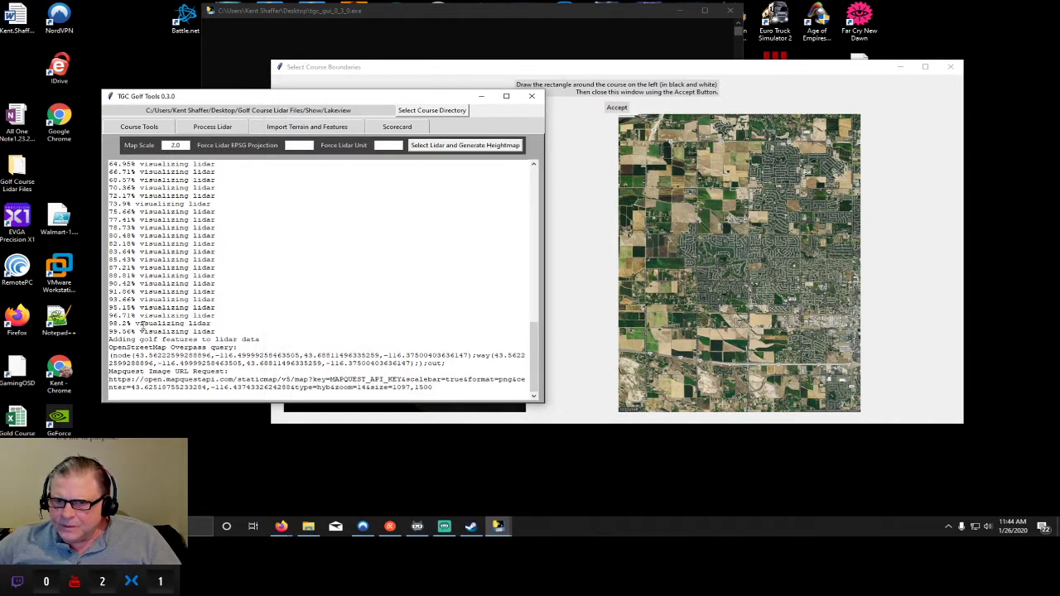
drag(532, 367, 536, 247)
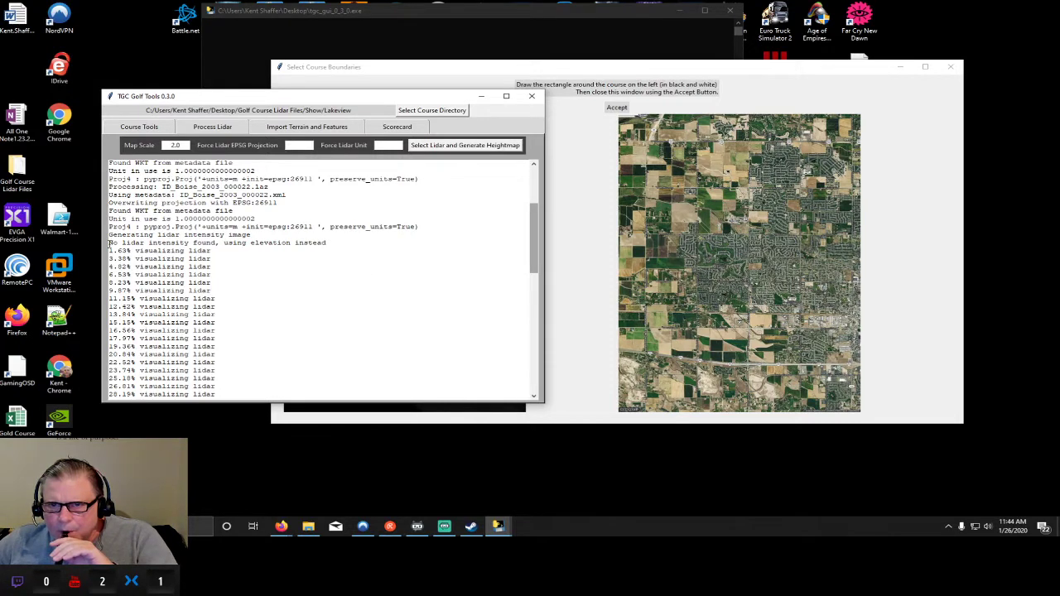
drag(109, 242, 335, 252)
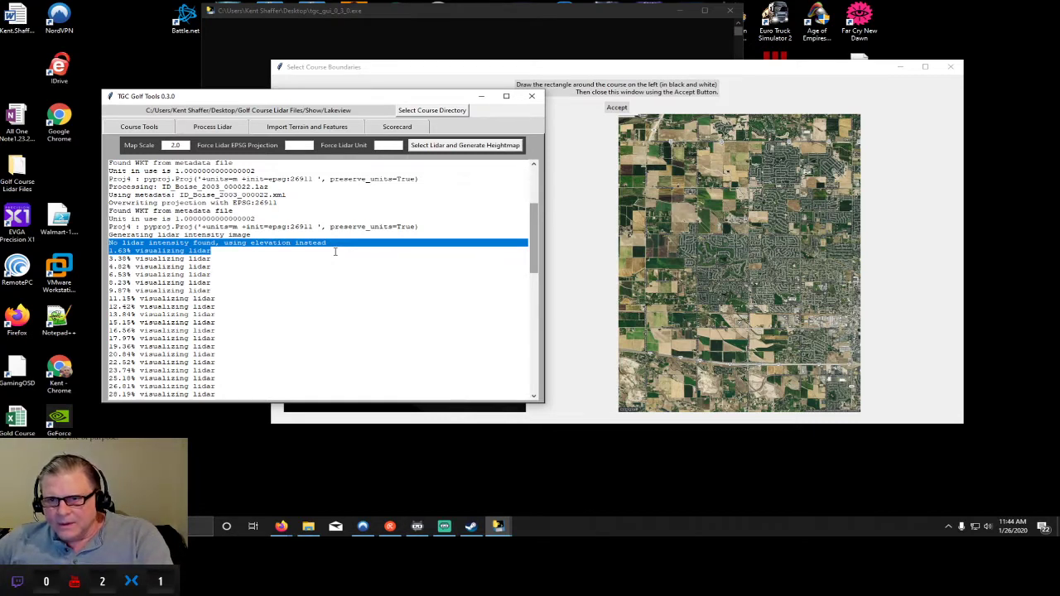
drag(336, 251, 328, 243)
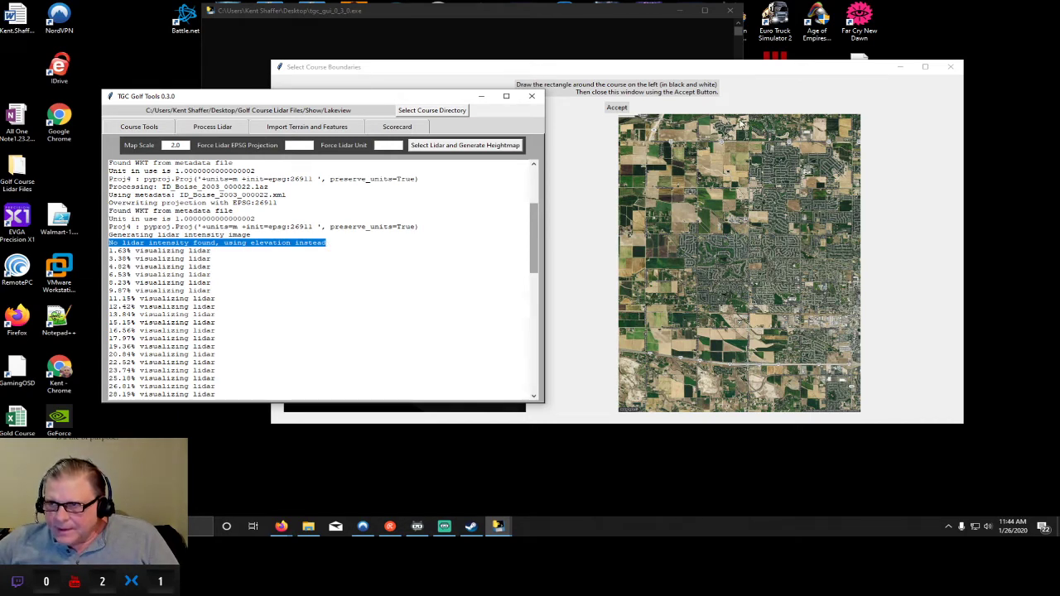
drag(533, 223, 524, 364)
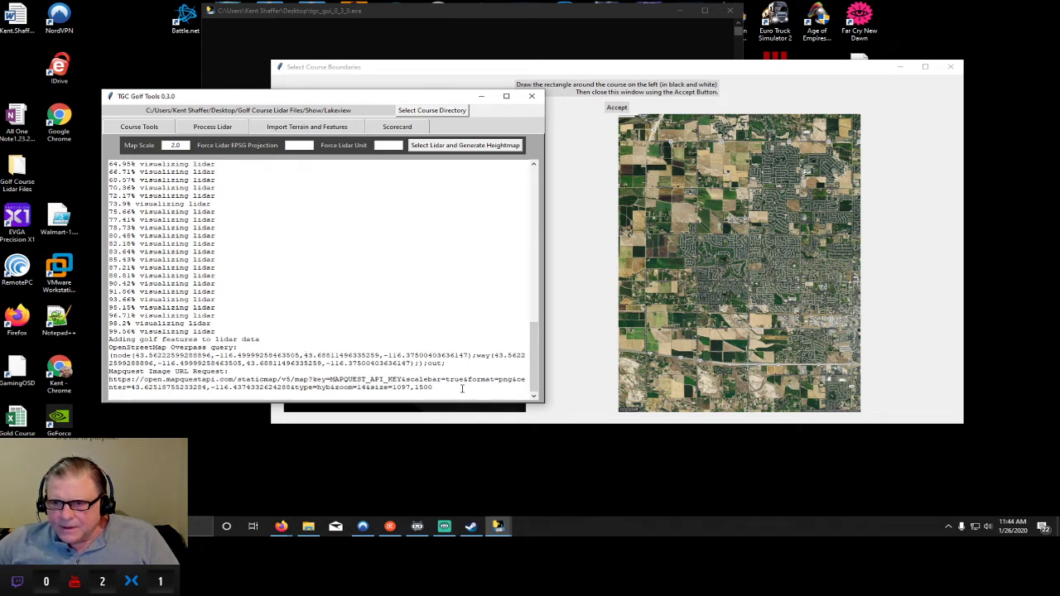
drag(462, 389, 104, 348)
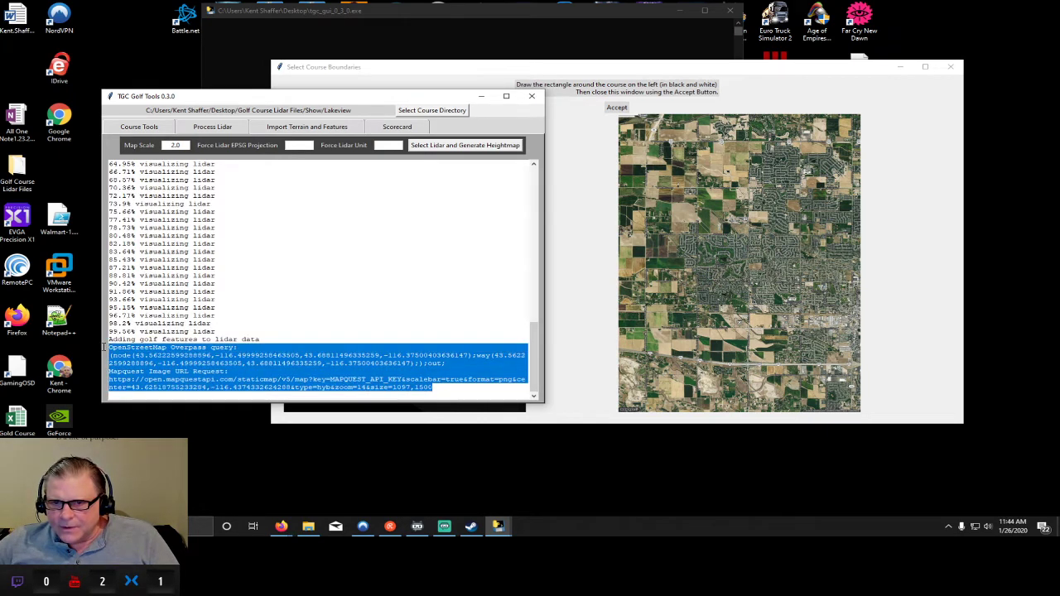
- Close the Select Course Boundaries window without accepting a boundary and clear the text selection in the log
click(789, 100)
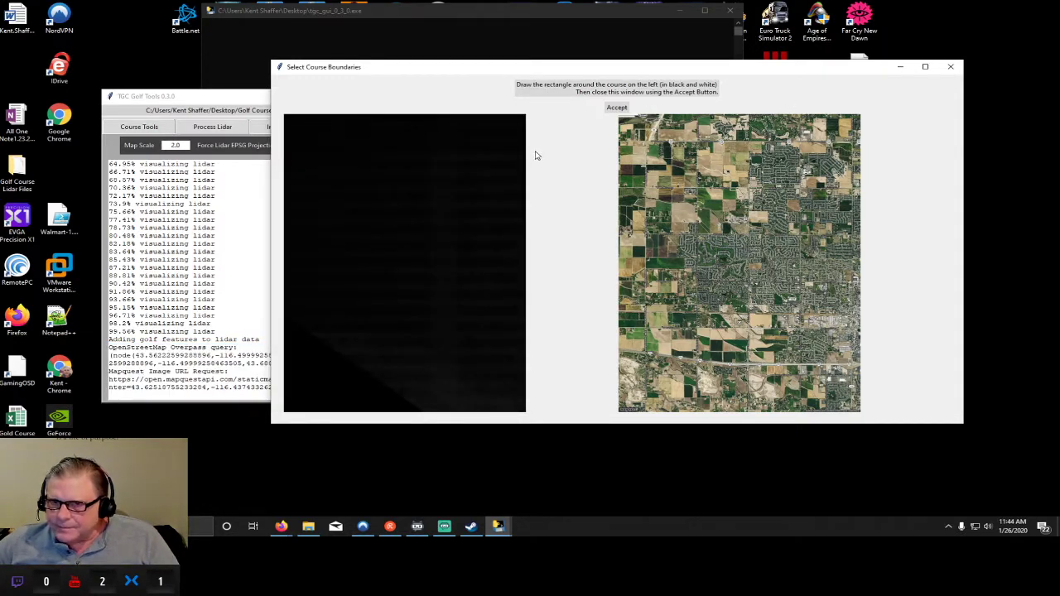
click(957, 71)
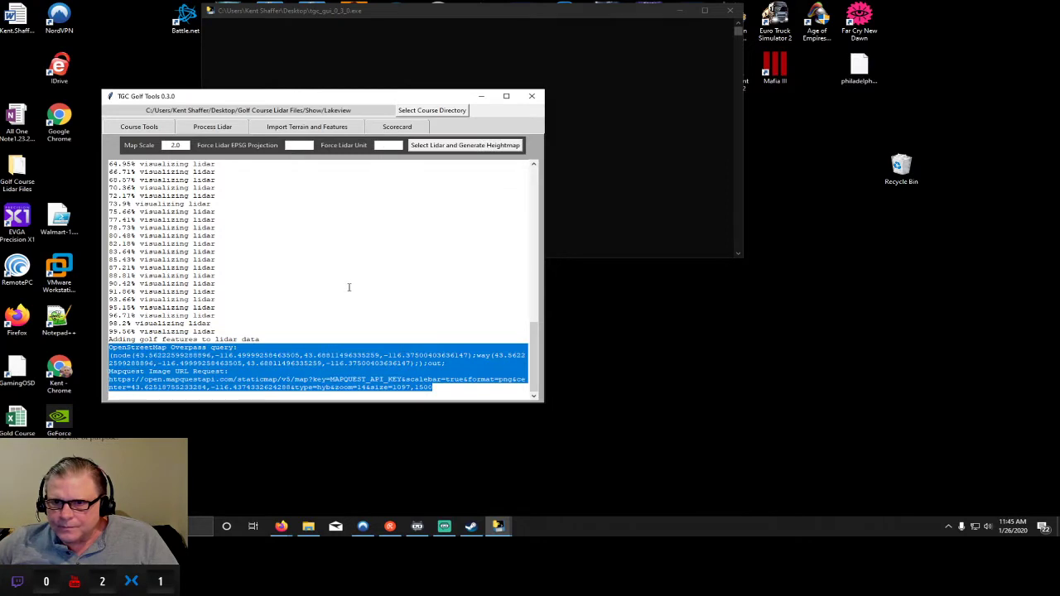
click(341, 233)
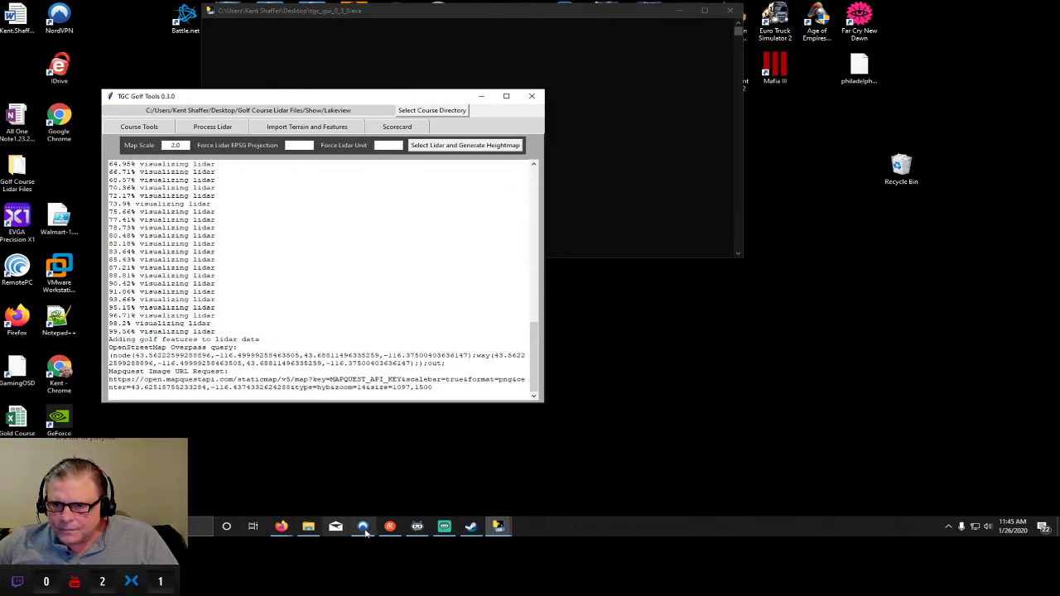
- Switch to Firefox and open the bookmarked Spatial Reference List from the Golf bookmarks in its own tab
click(445, 528)
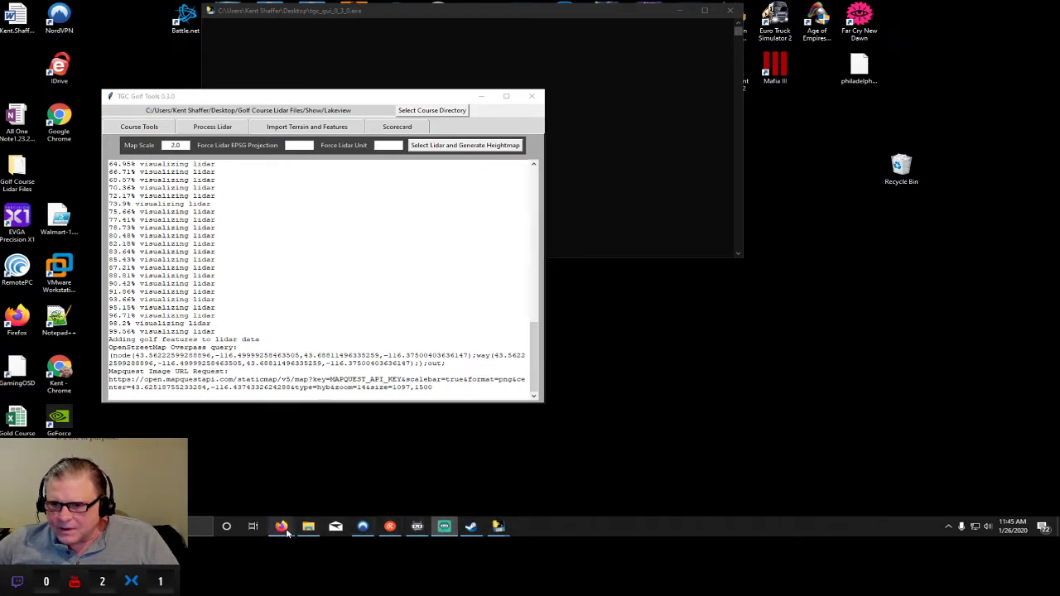
mouse_move(286, 530)
click(267, 469)
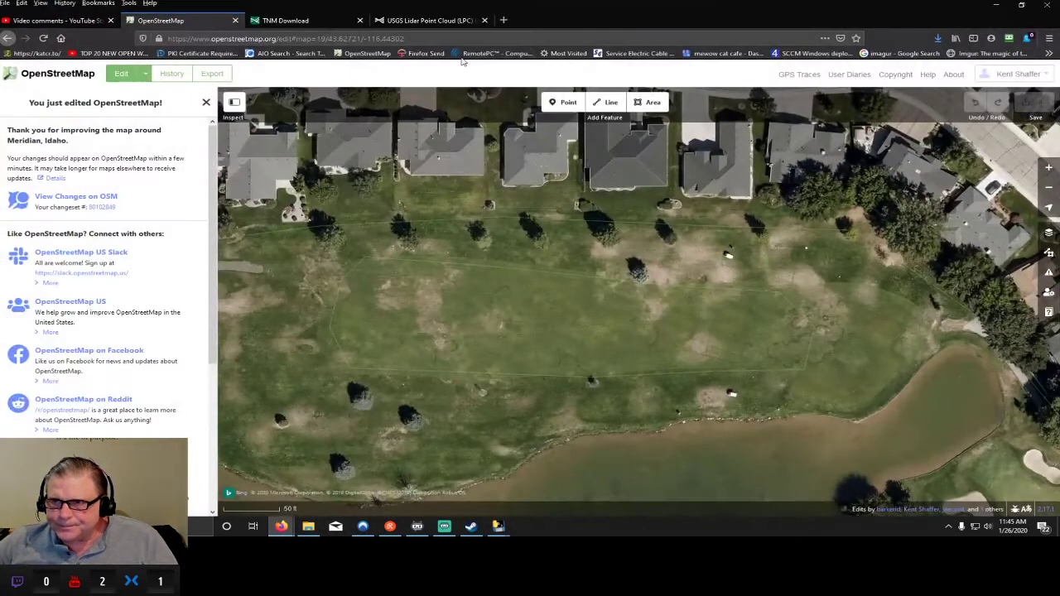
click(507, 20)
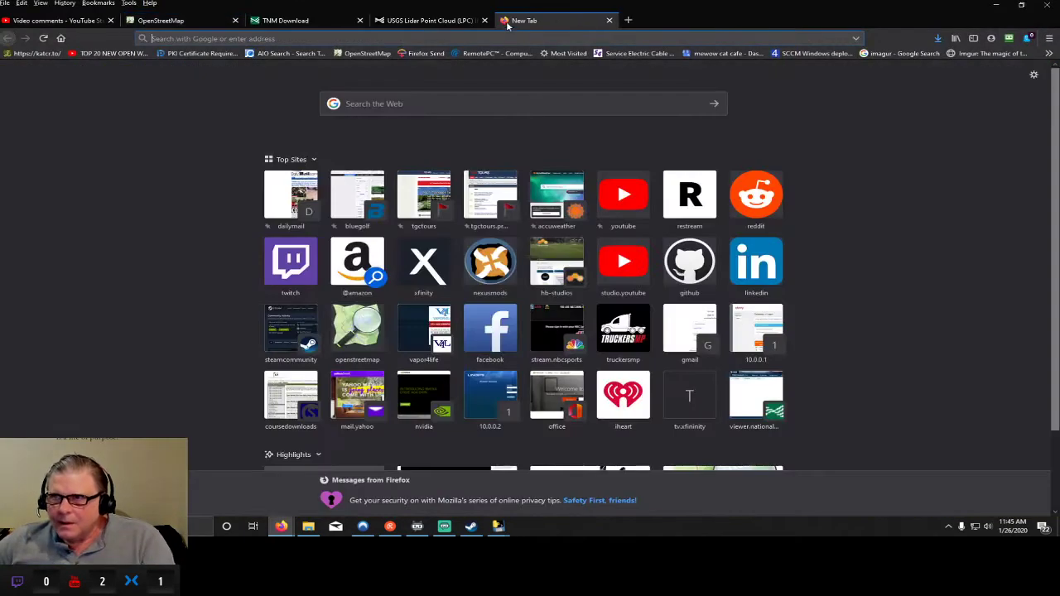
click(1048, 53)
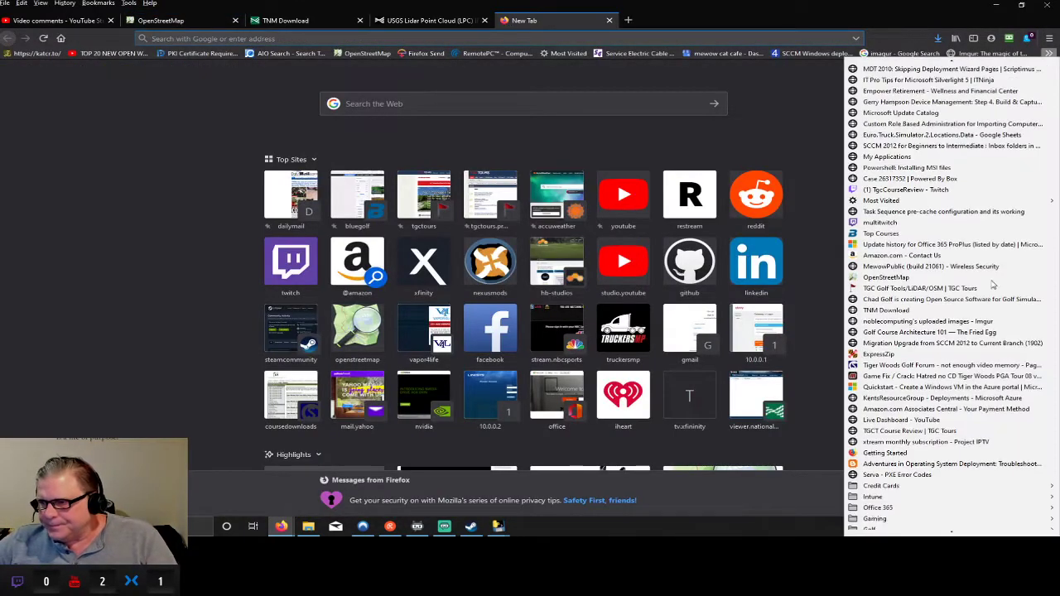
mouse_move(927, 509)
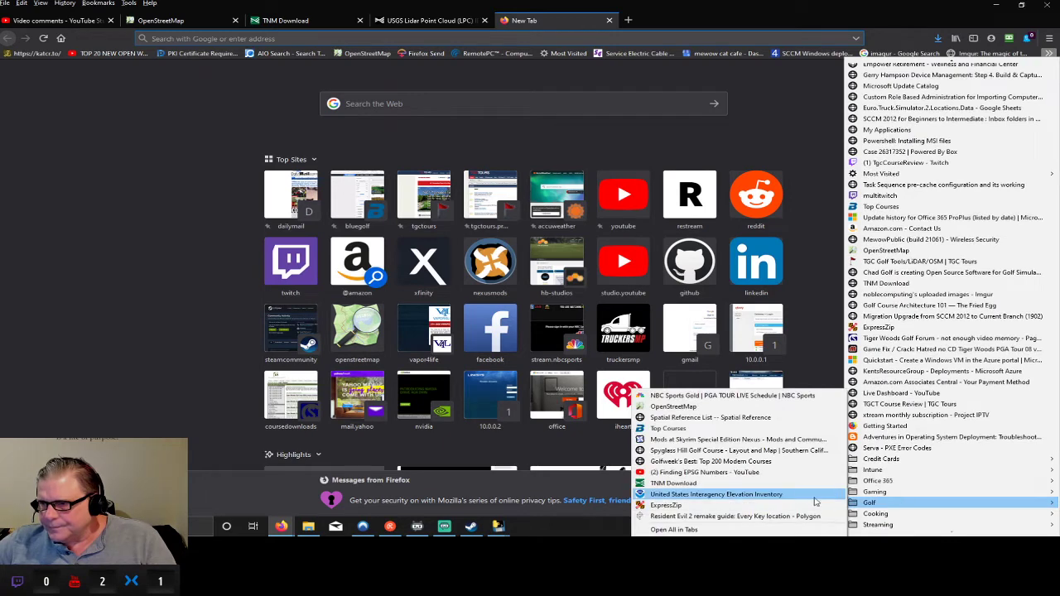
right_click(779, 418)
click(842, 288)
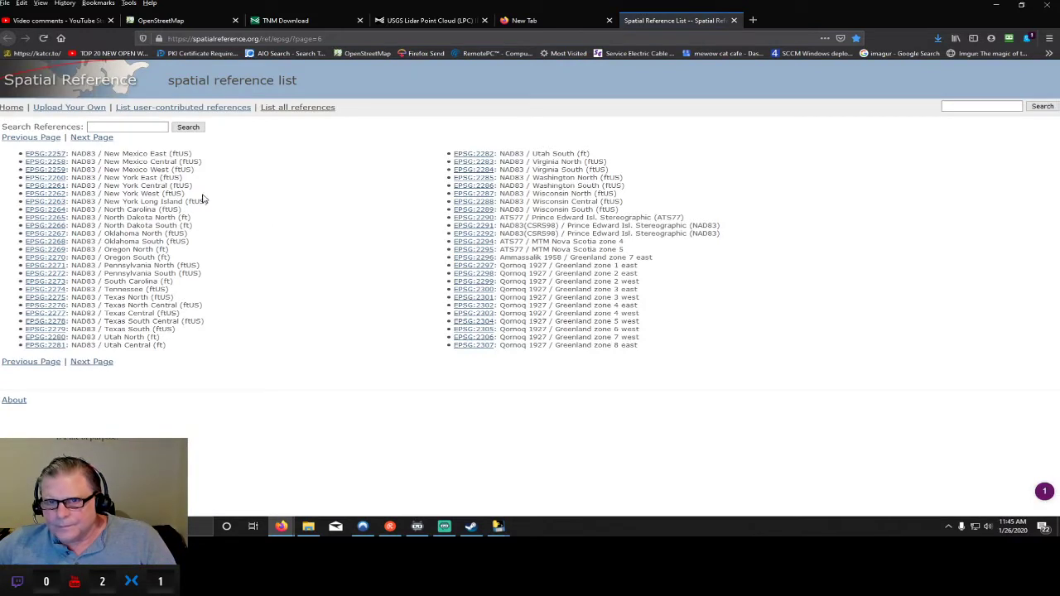
- Search the EPSG spatial references for "idaho"
click(128, 127)
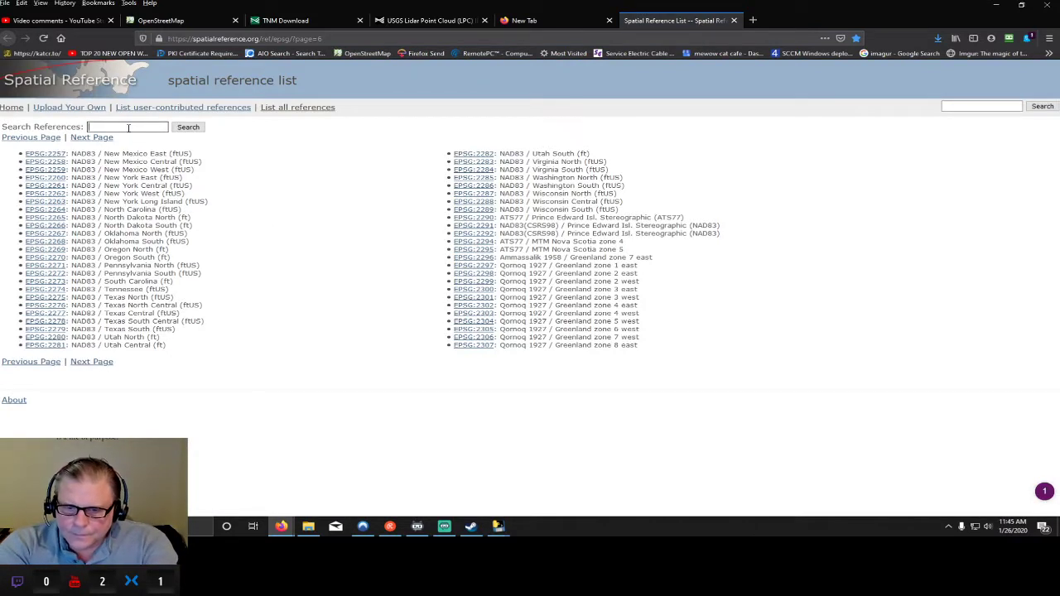
text(idaho)
key(Return)
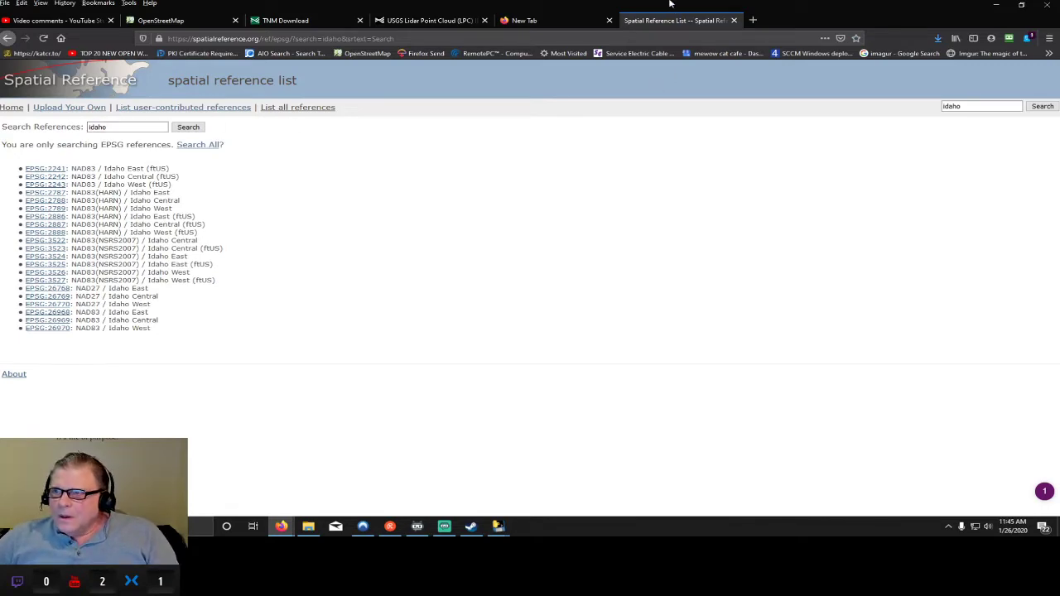
- Arrange Firefox and TGC Golf Tools side by side and review the projection entries at the start of the log
drag(672, 20, 1055, 131)
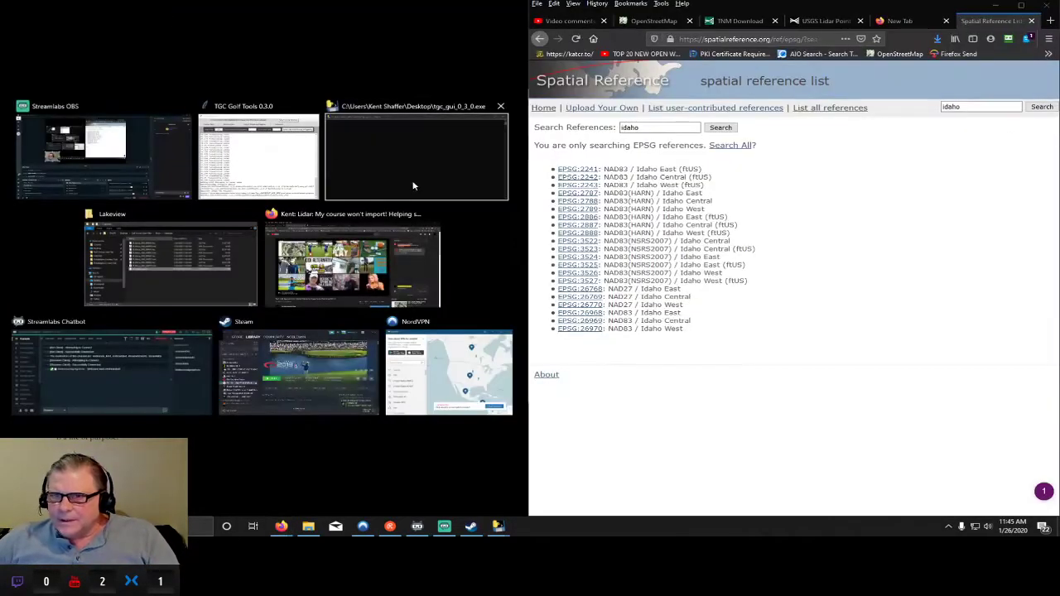
click(261, 170)
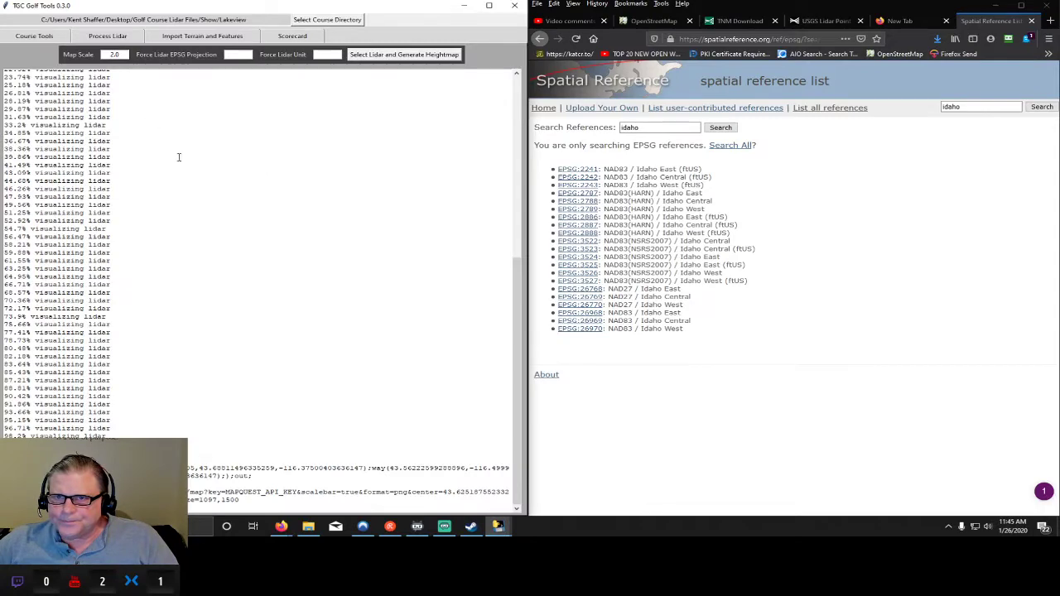
scroll(198, 195, up, 10)
scroll(198, 195, up, 1)
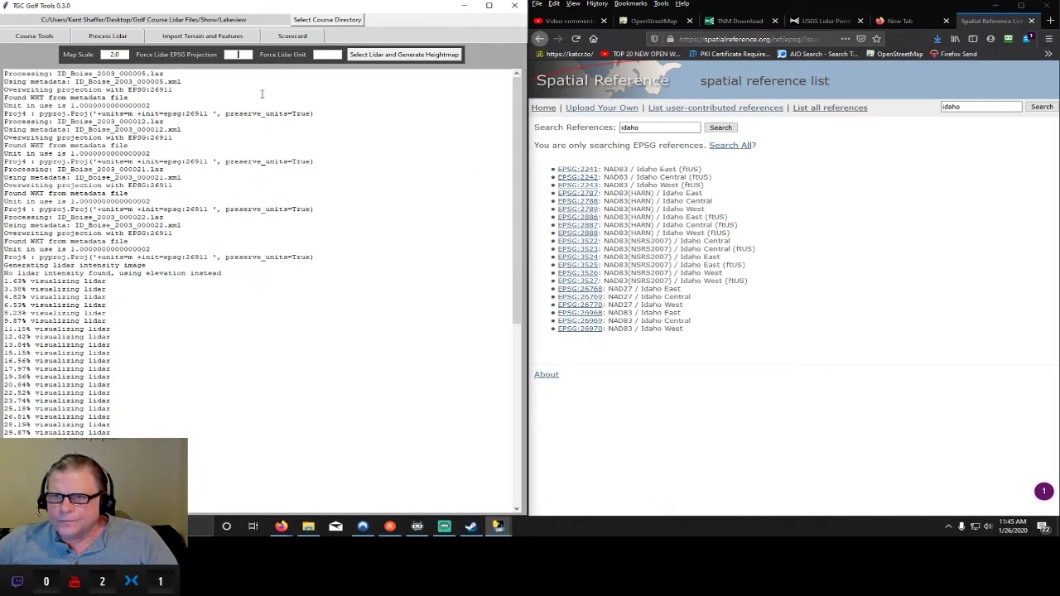
- Force the lidar EPSG projection to 2241 and rerun the heightmap generation on the Lakeview lidar files
text(41)
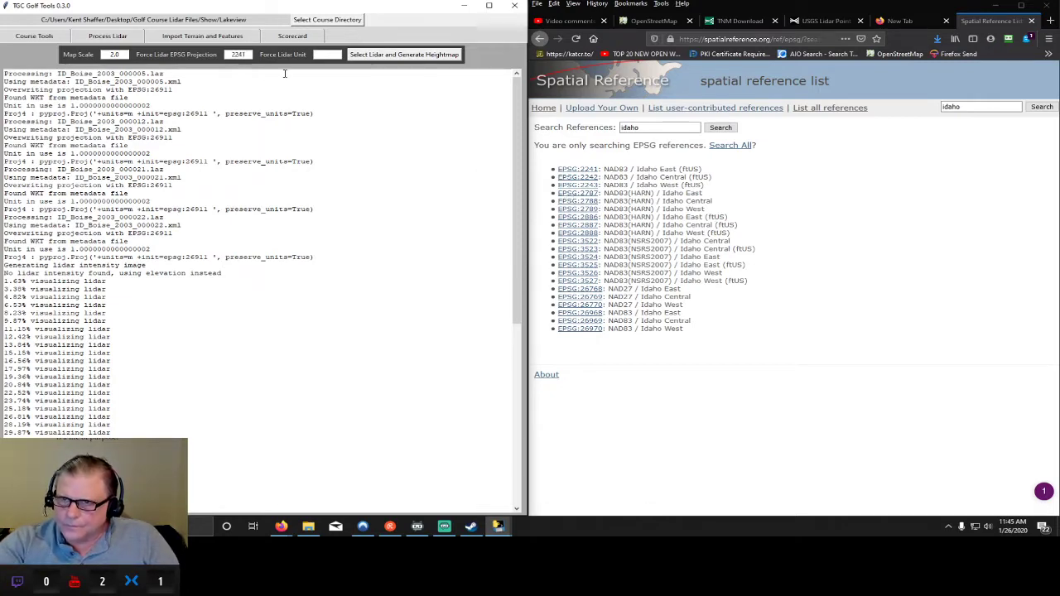
click(394, 57)
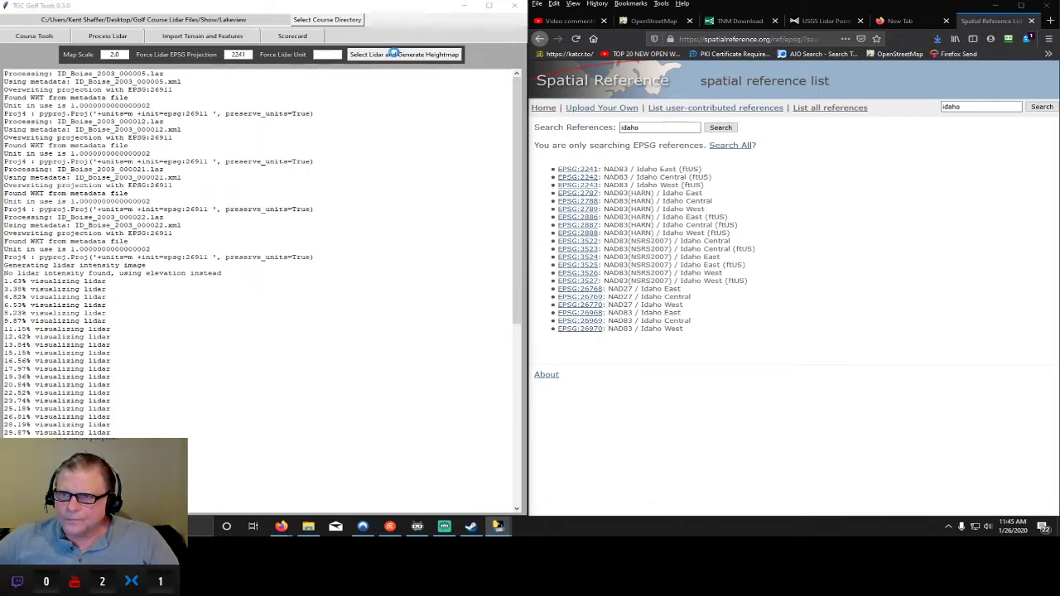
click(430, 266)
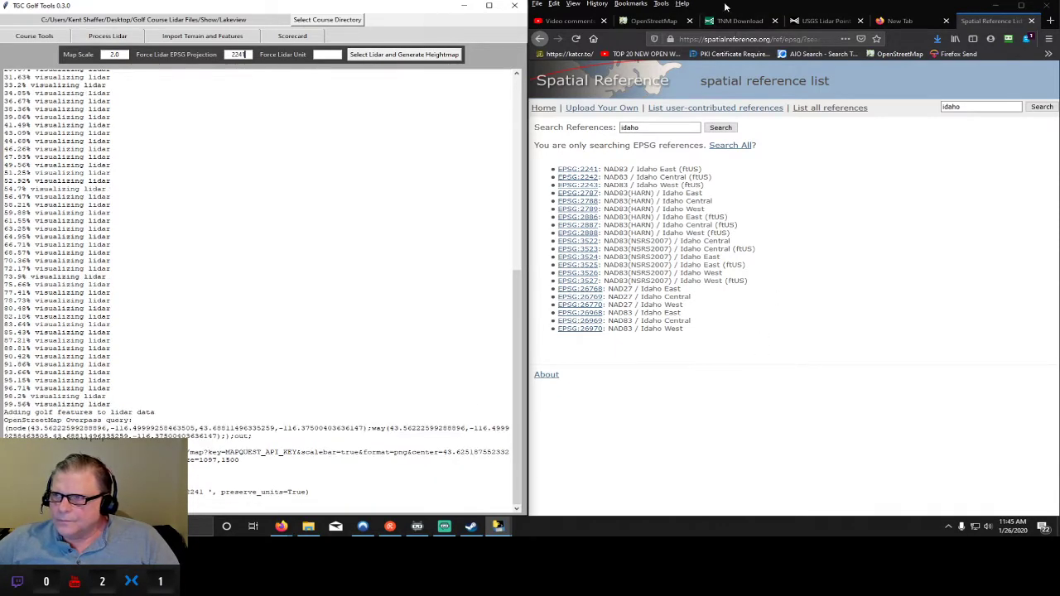
- Check on the OpenStreetMap aerial map where Boise lies within Idaho and highlight EPSG:26770 NAD27 / Idaho West in the spatial reference list
click(654, 21)
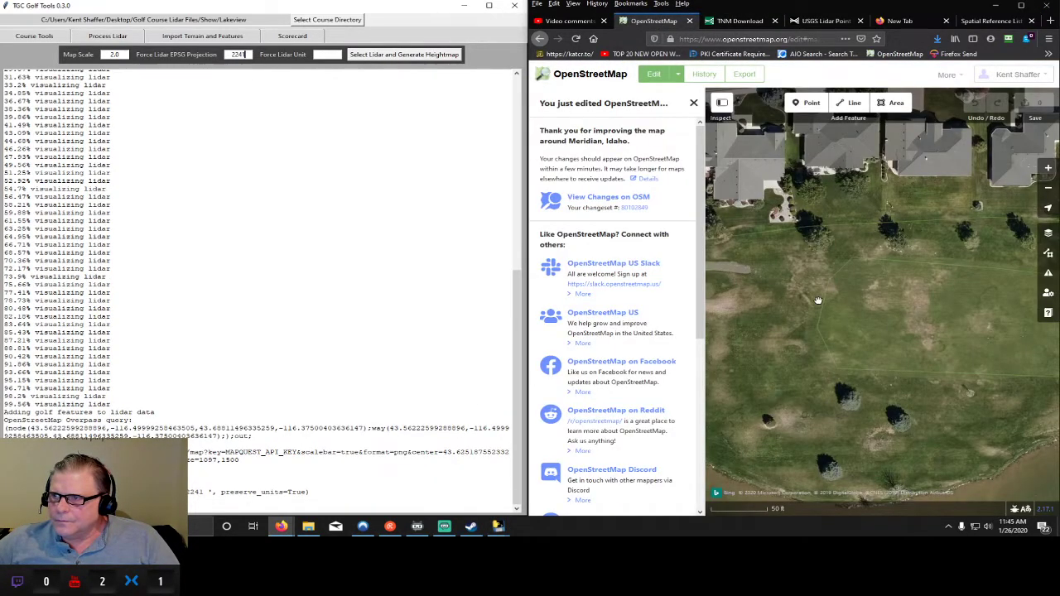
scroll(818, 301, down, 5)
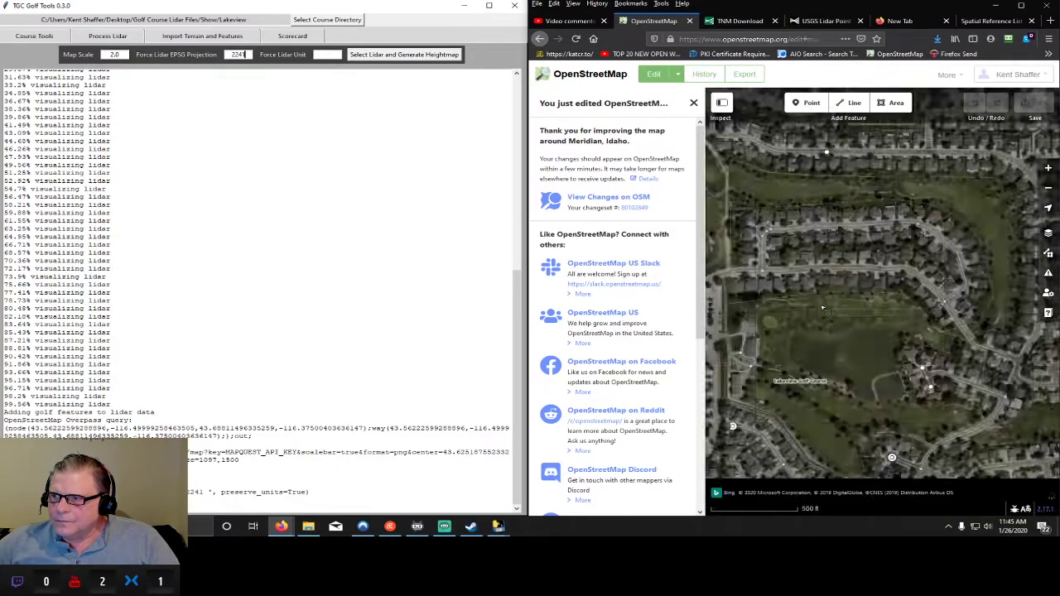
scroll(822, 309, down, 5)
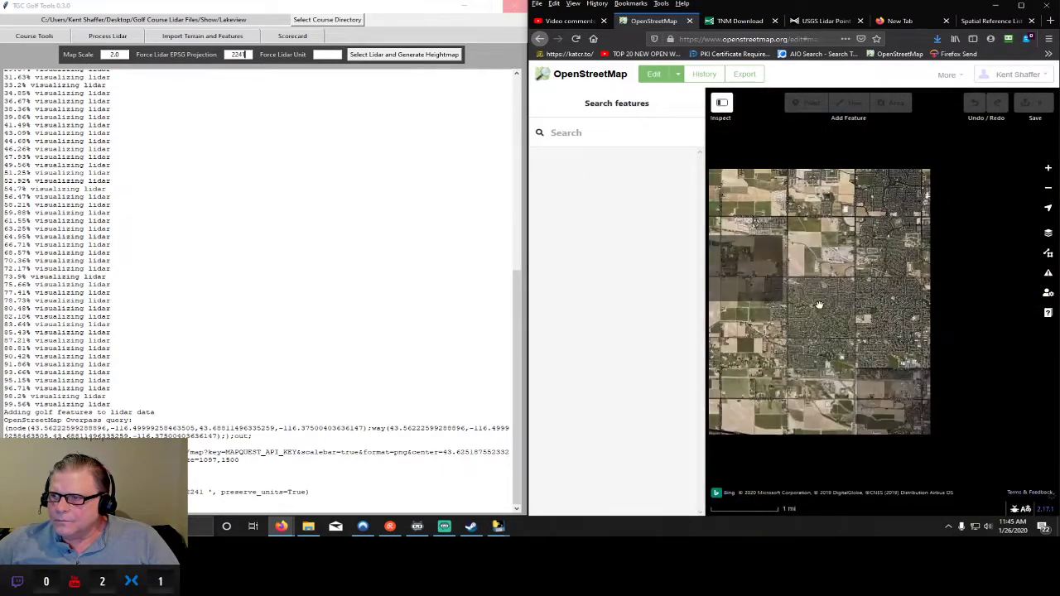
scroll(818, 304, down, 5)
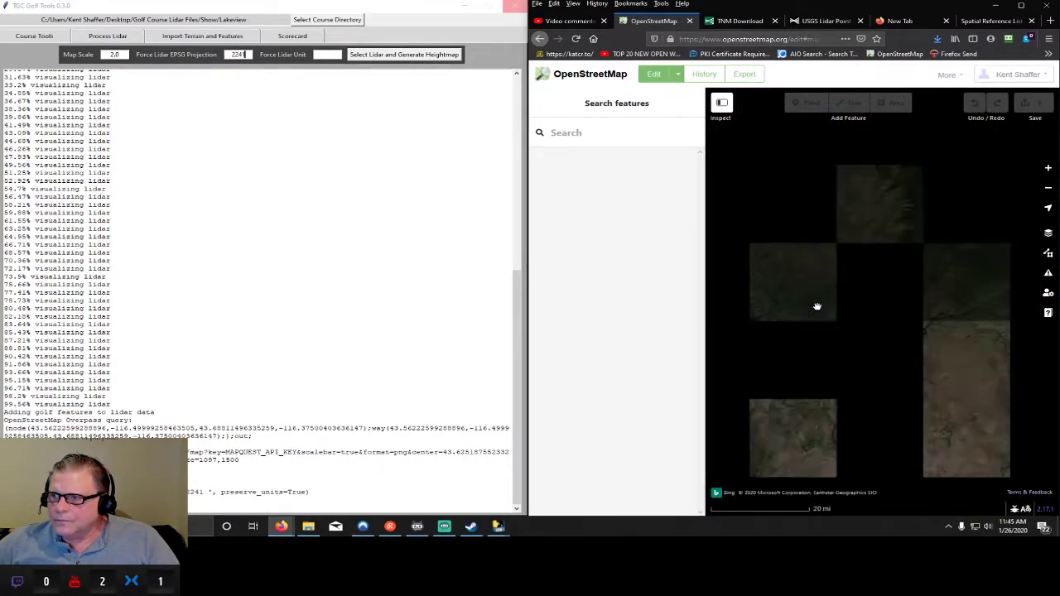
scroll(817, 306, down, 2)
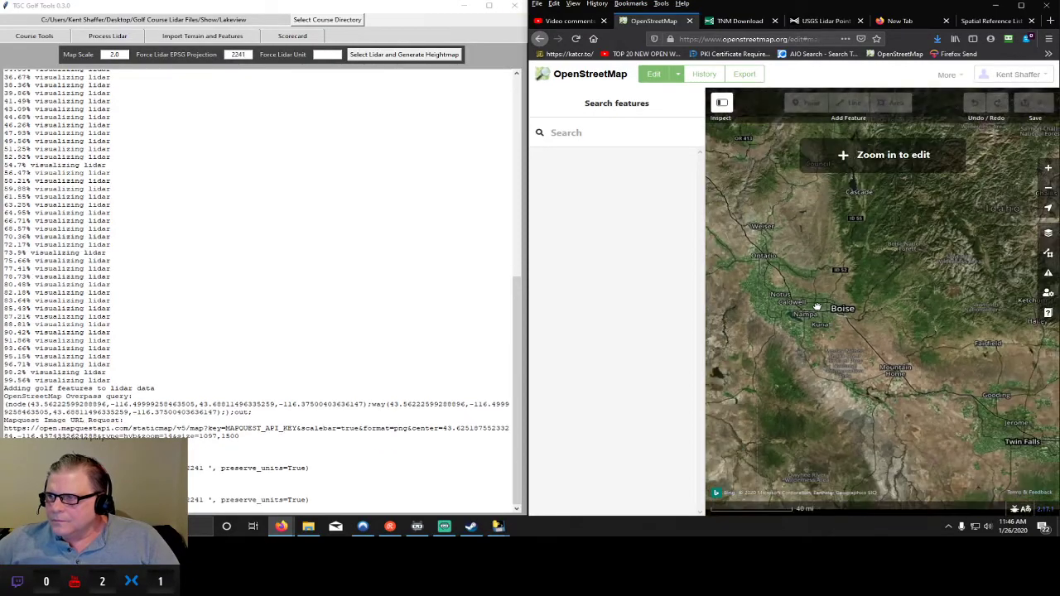
scroll(816, 307, down, 2)
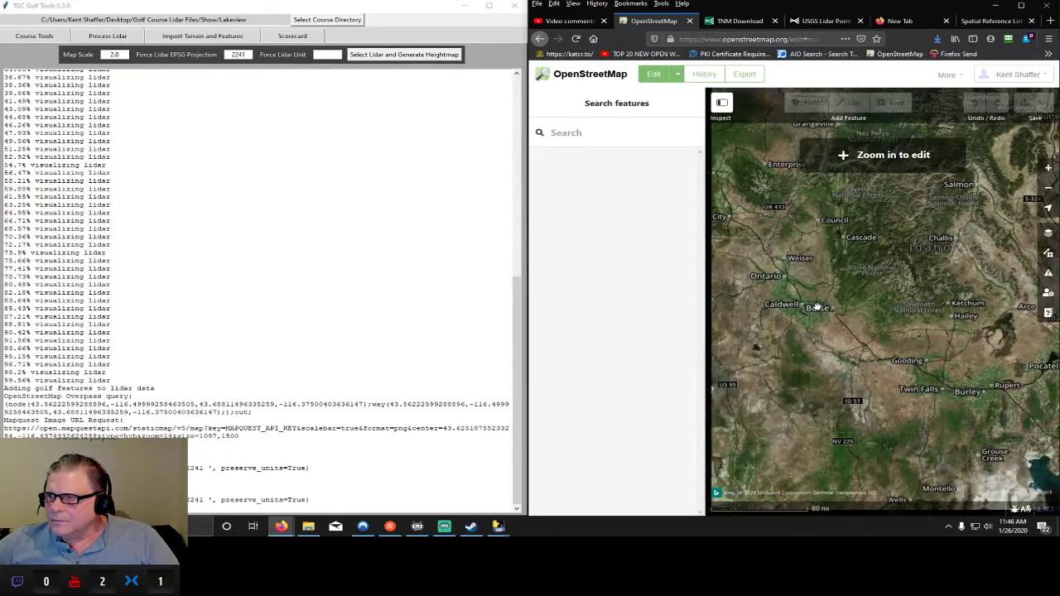
scroll(816, 306, down, 2)
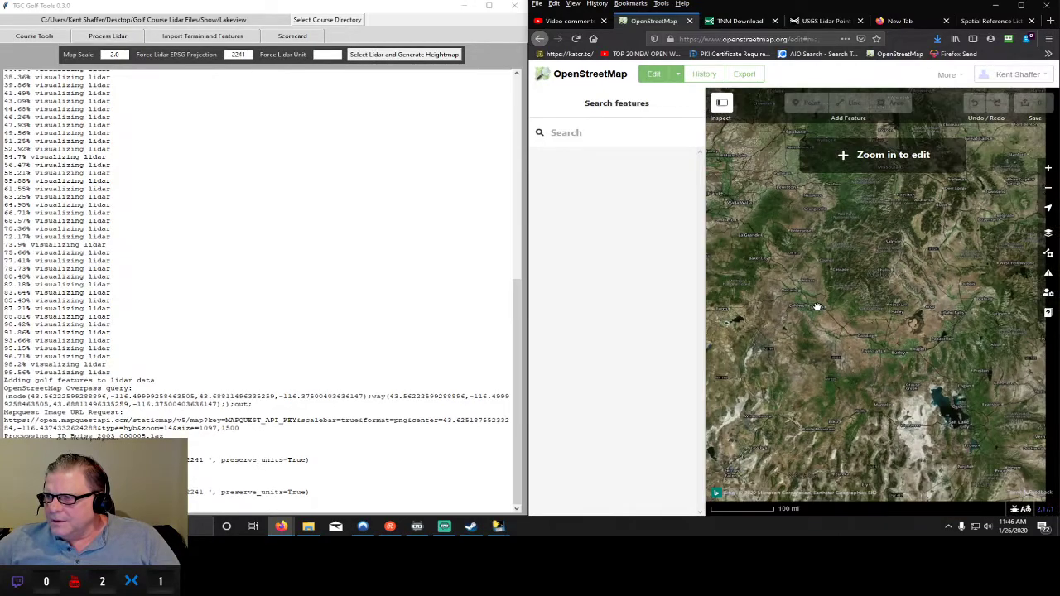
scroll(816, 306, down, 2)
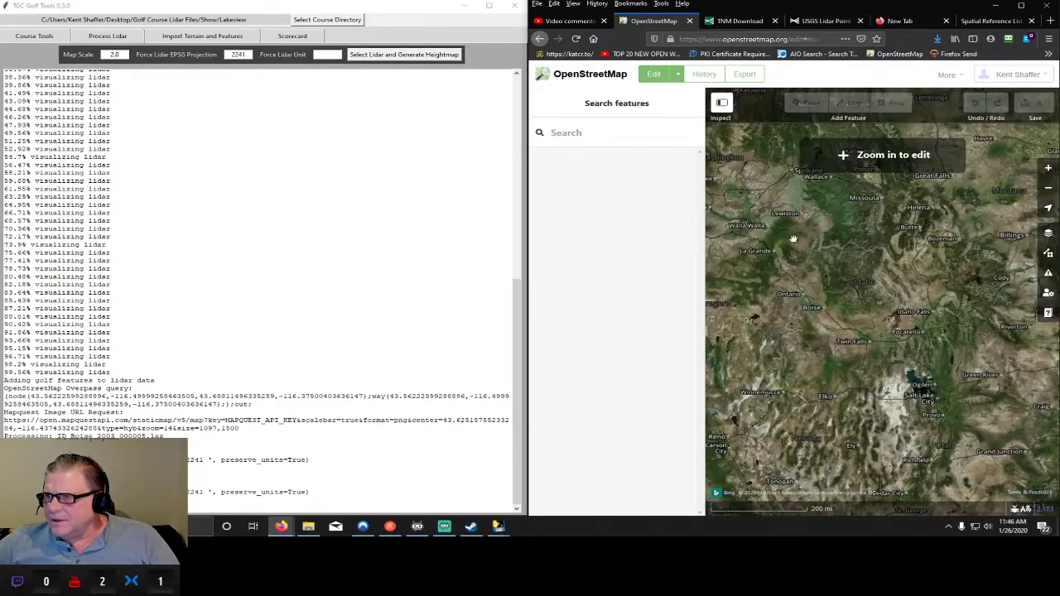
scroll(871, 315, up, 2)
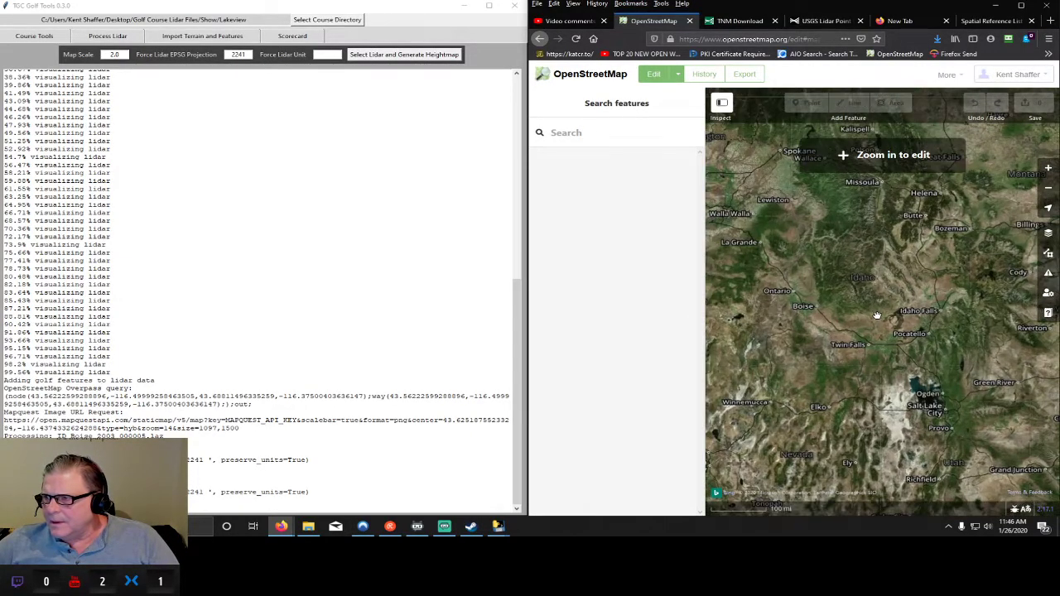
scroll(877, 316, up, 1)
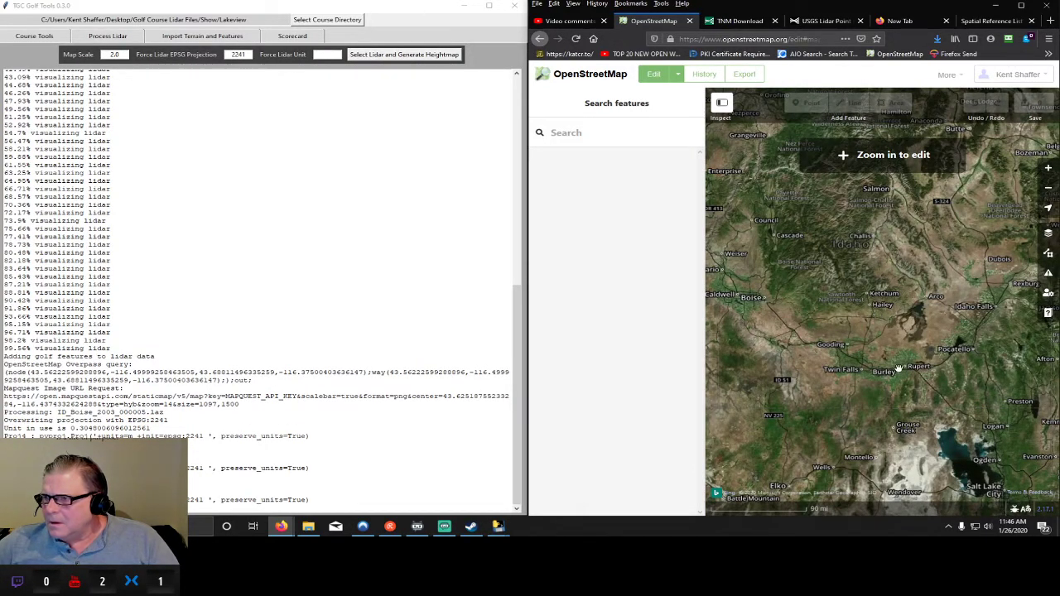
drag(823, 321, 945, 333)
scroll(870, 336, down, 2)
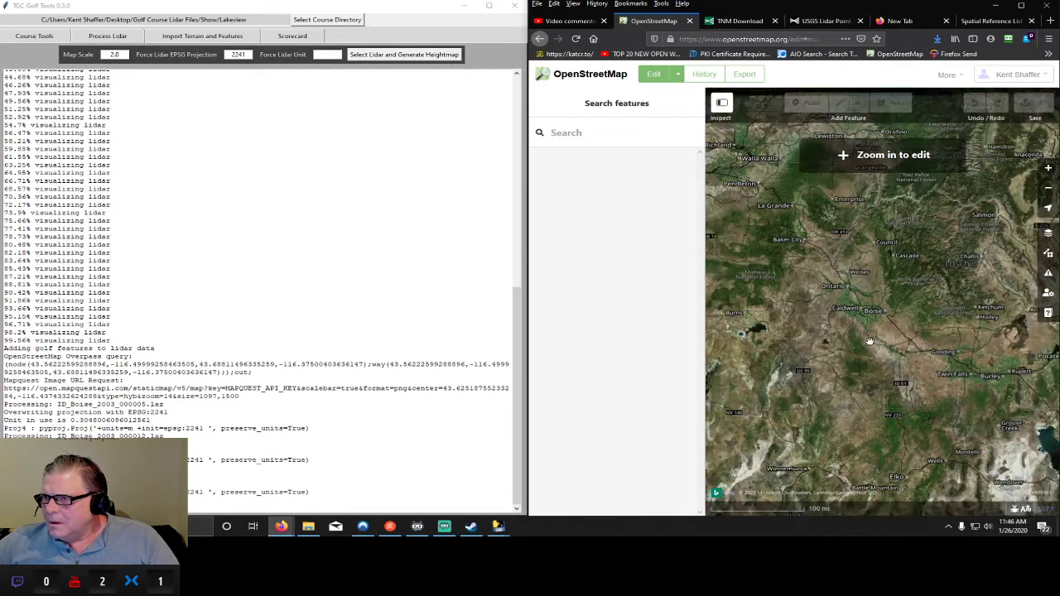
drag(880, 329, 793, 364)
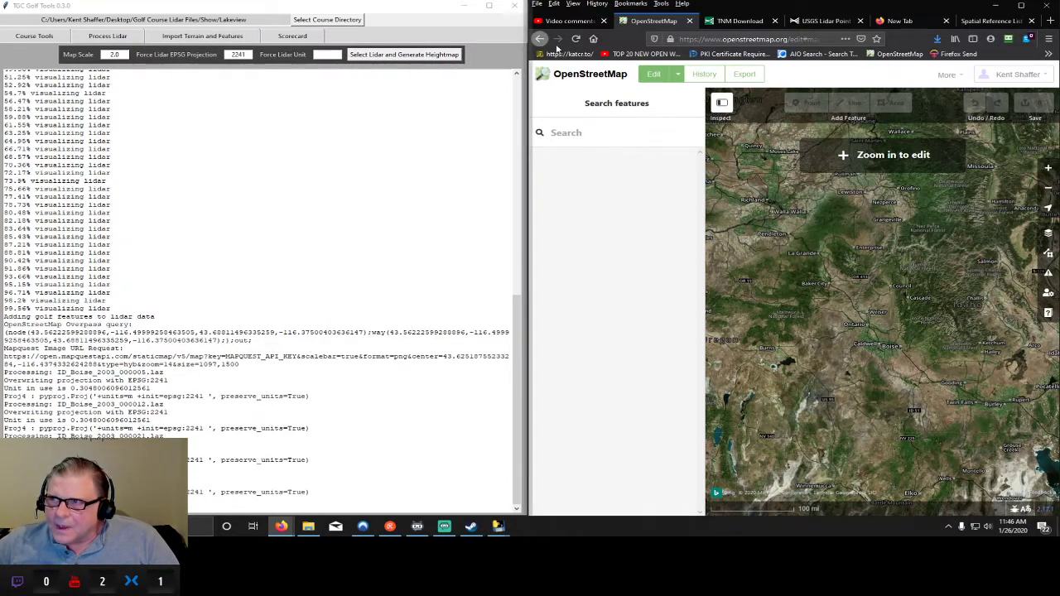
click(988, 23)
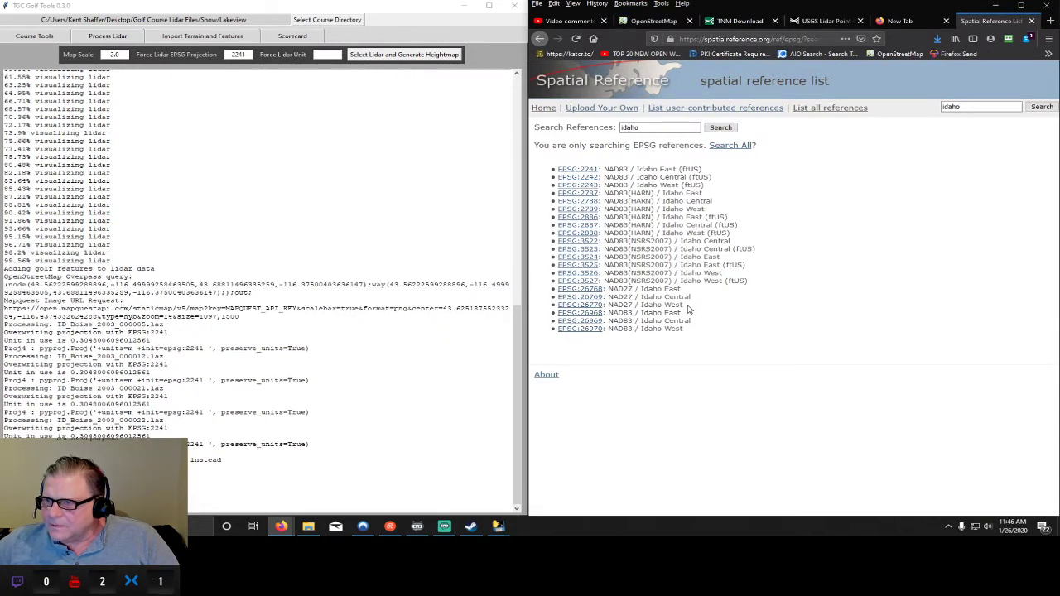
drag(684, 305, 538, 313)
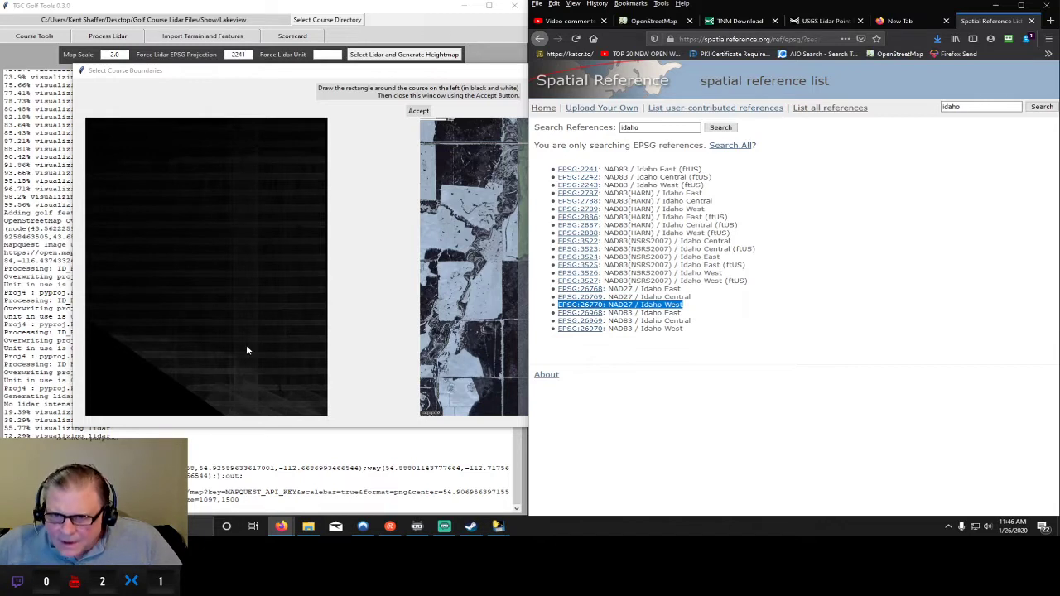
- Bring the Select Course Boundaries window fully into view, inspect its satellite image, and close it without accepting a boundary
click(494, 58)
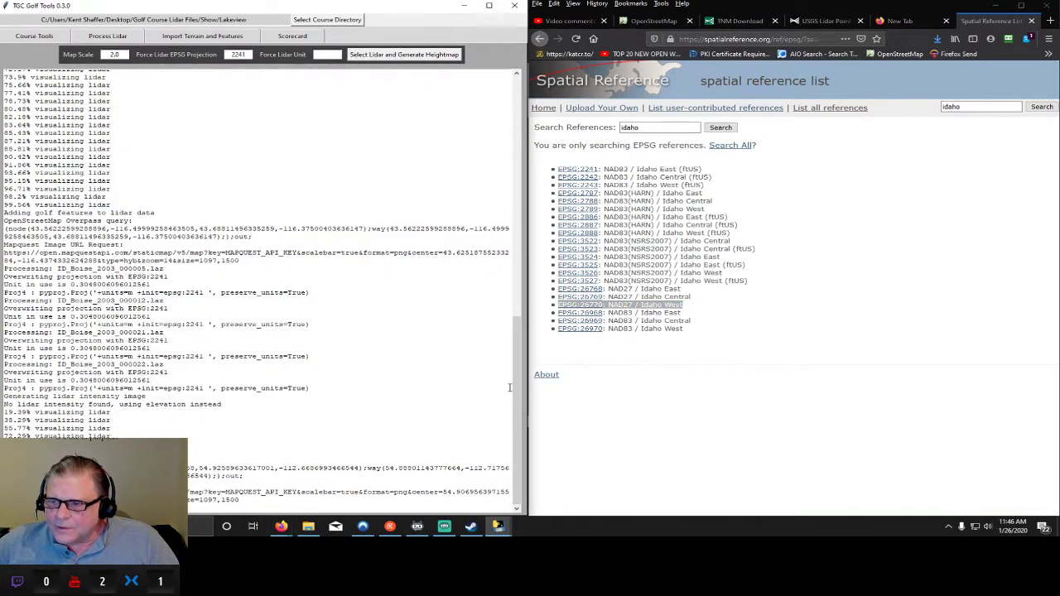
click(498, 529)
click(598, 488)
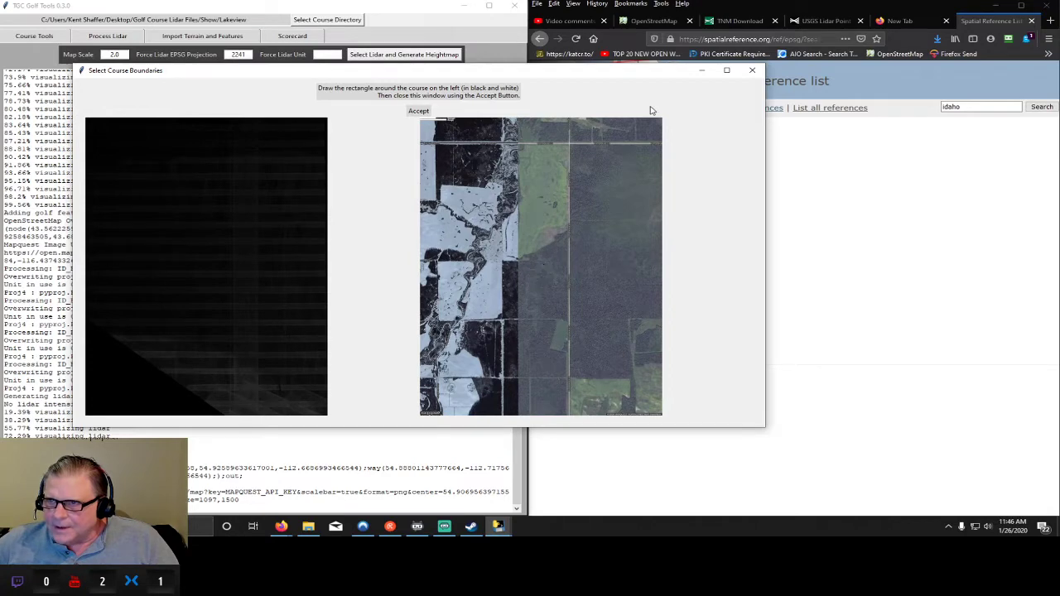
click(752, 70)
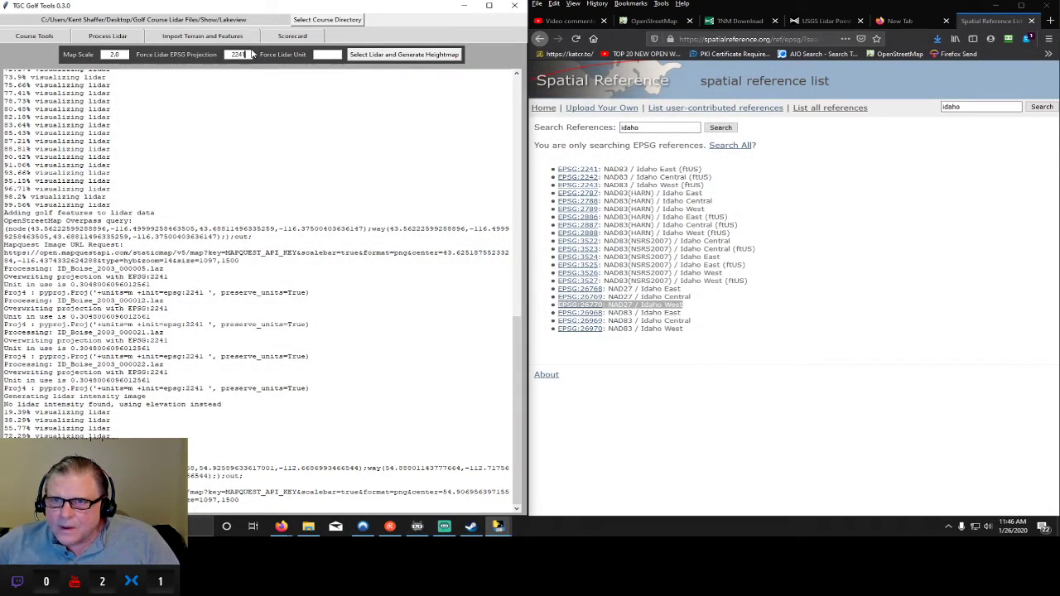
- Force the lidar EPSG projection to 26770, generate the heightmap from the Lakeview folder, and dismiss its course boundary selection without accepting
drag(253, 54, 217, 56)
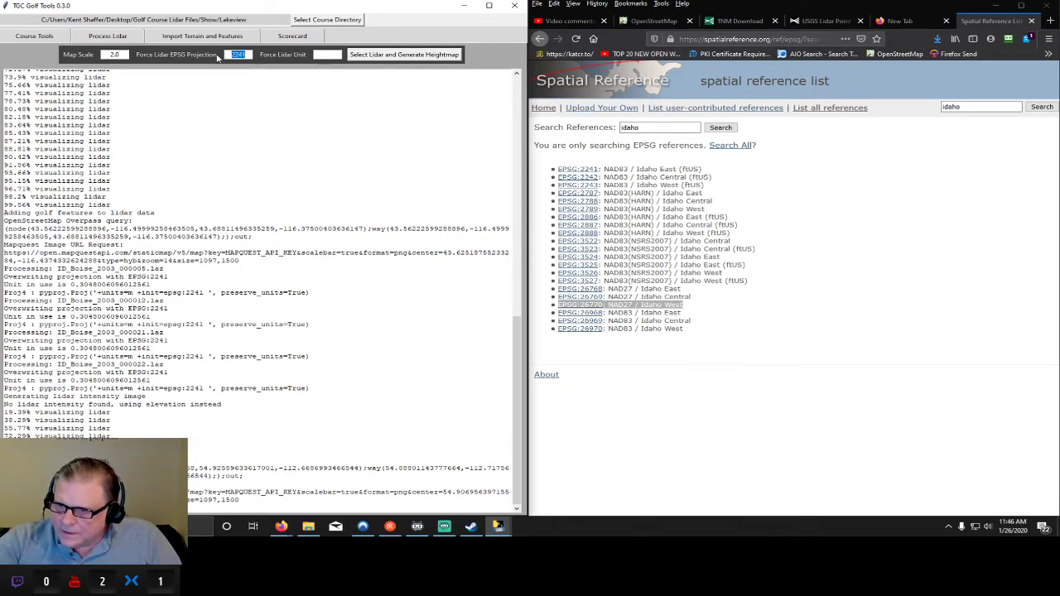
text(26770)
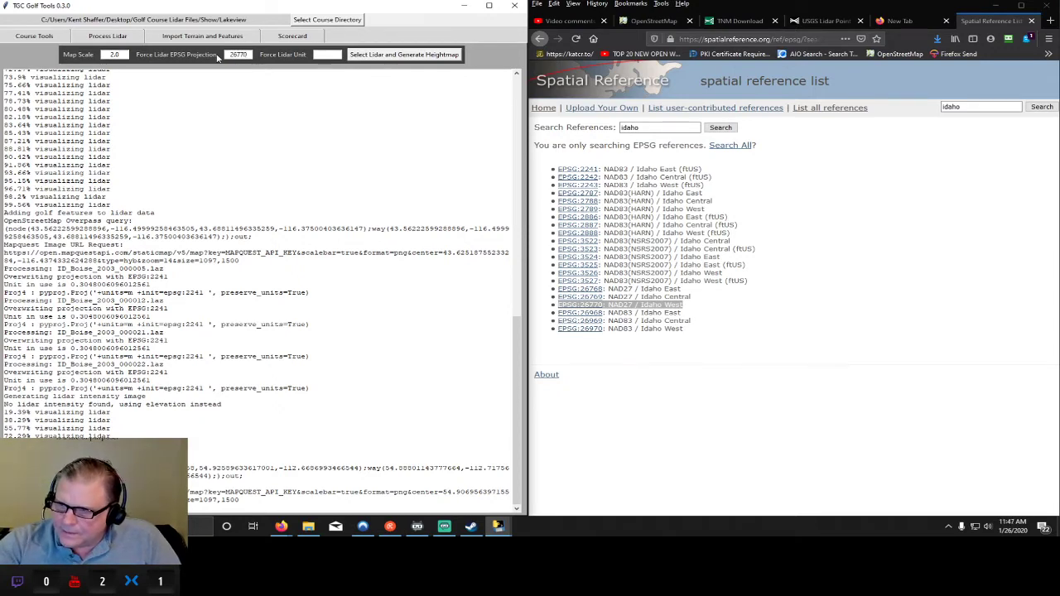
click(400, 56)
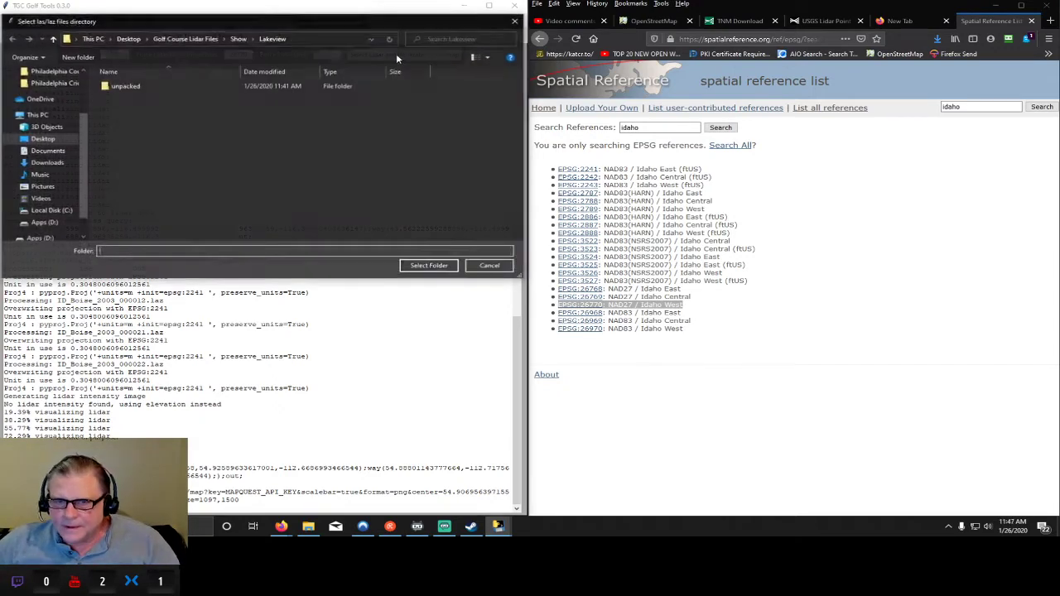
click(429, 266)
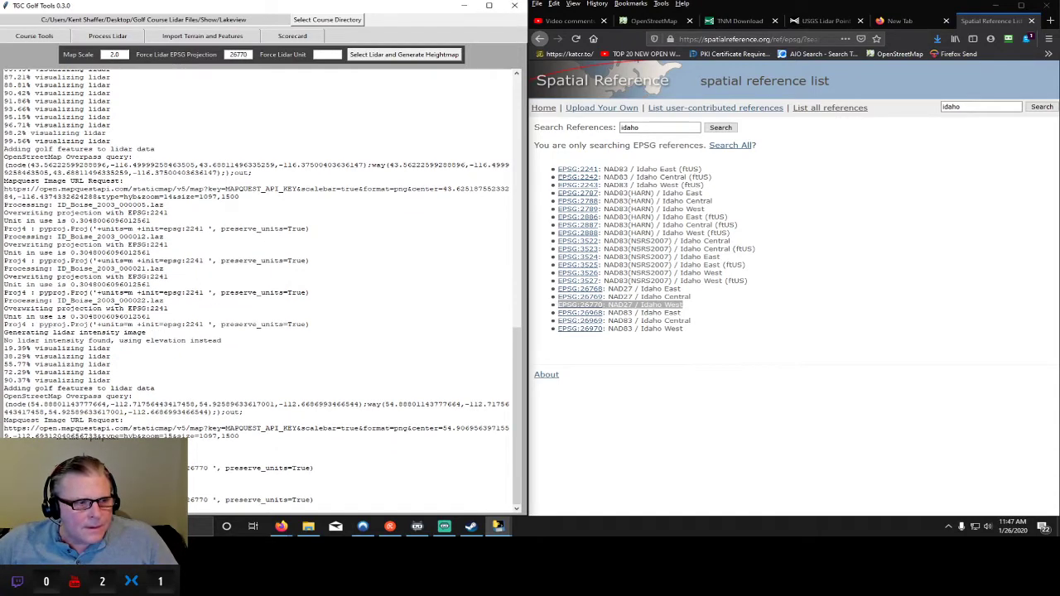
key(alt+Tab)
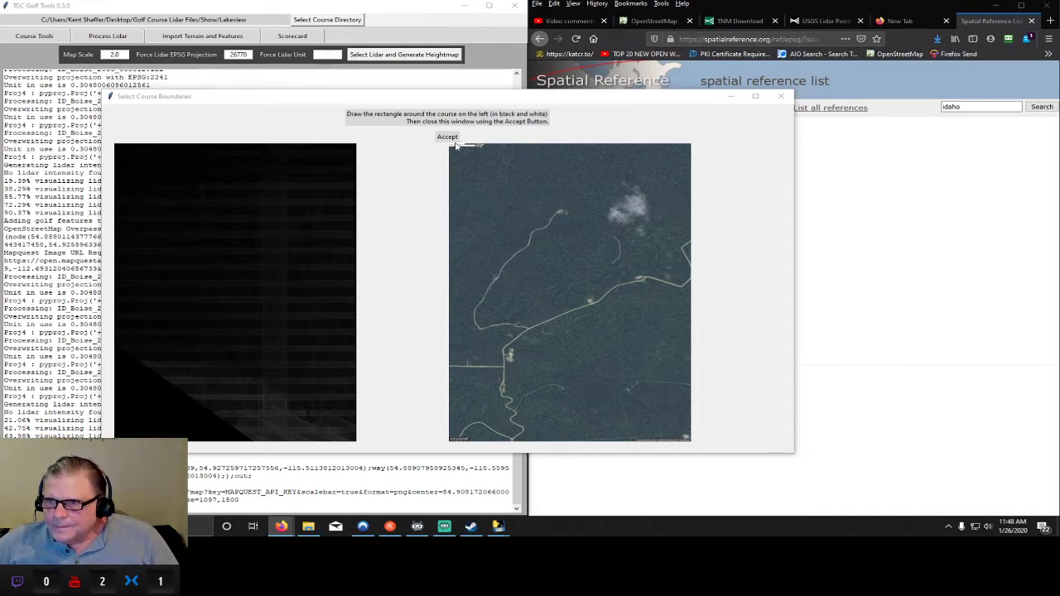
click(780, 95)
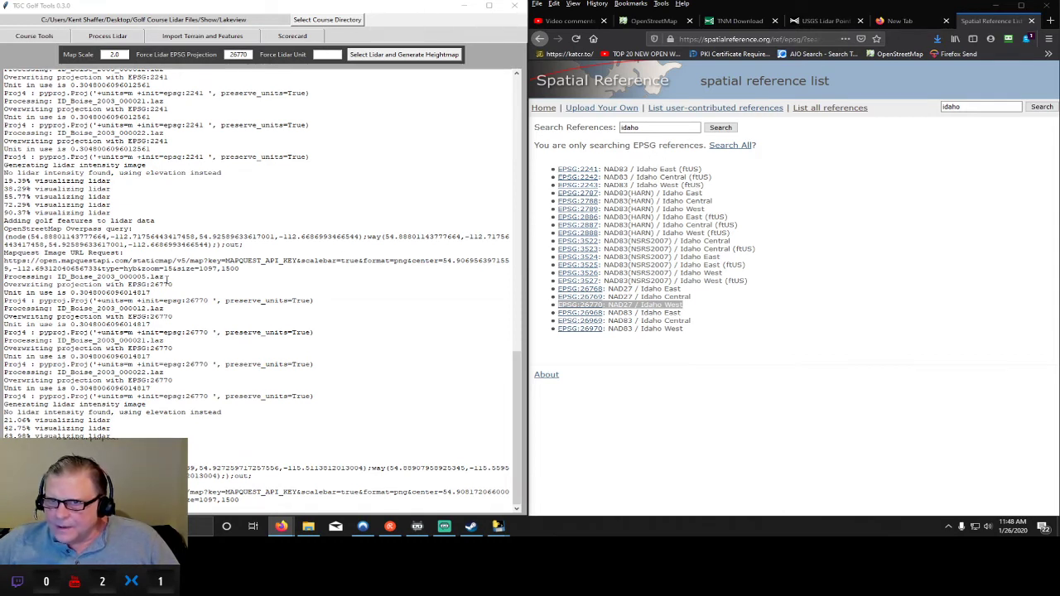
- Force the lidar EPSG projection to 26970 and rerun the heightmap generation on the Lakeview folder
double_click(238, 55)
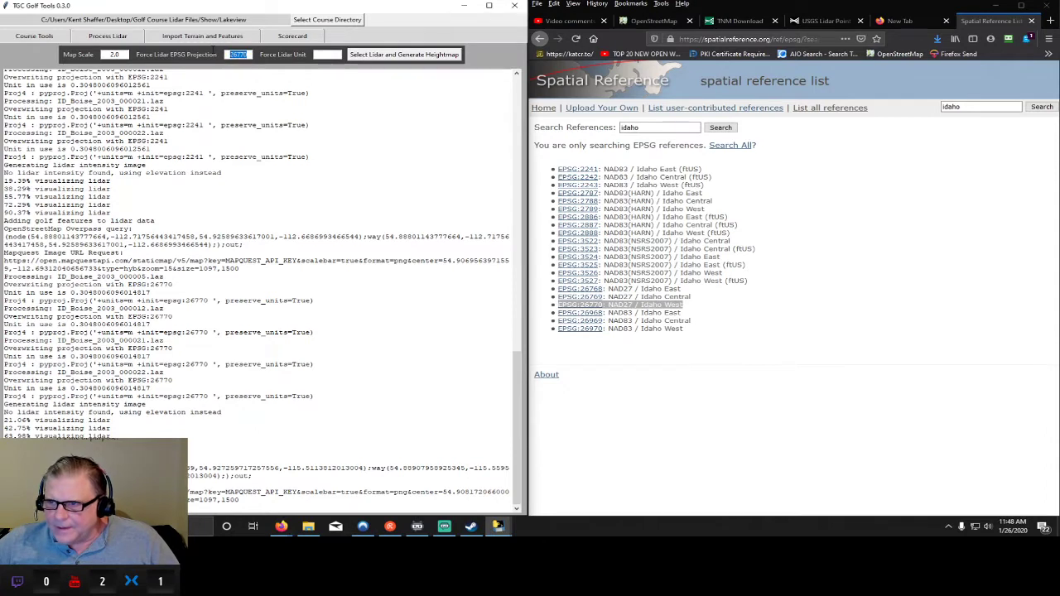
text(269)
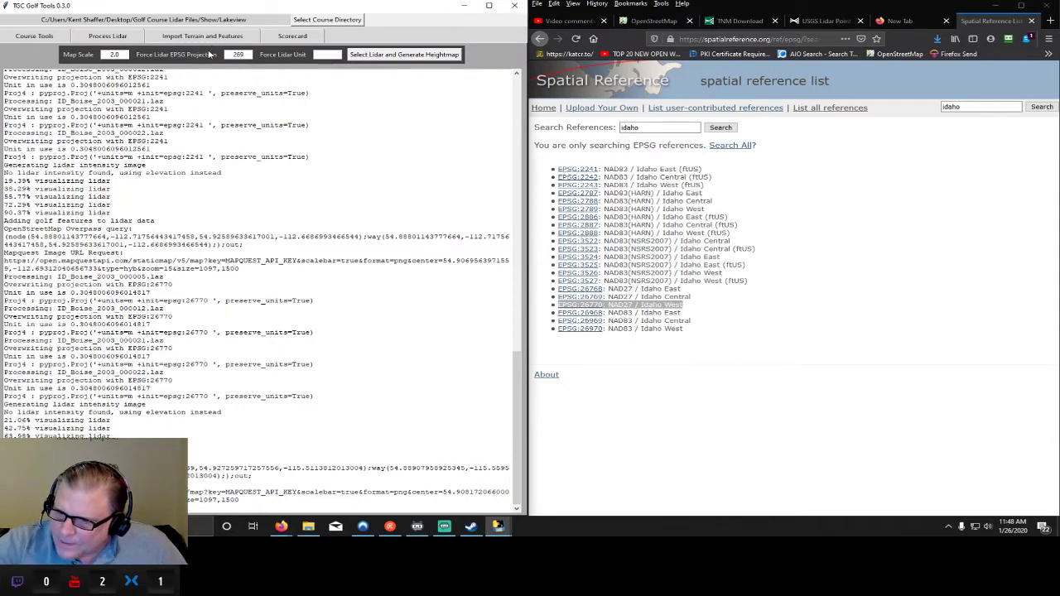
text(70)
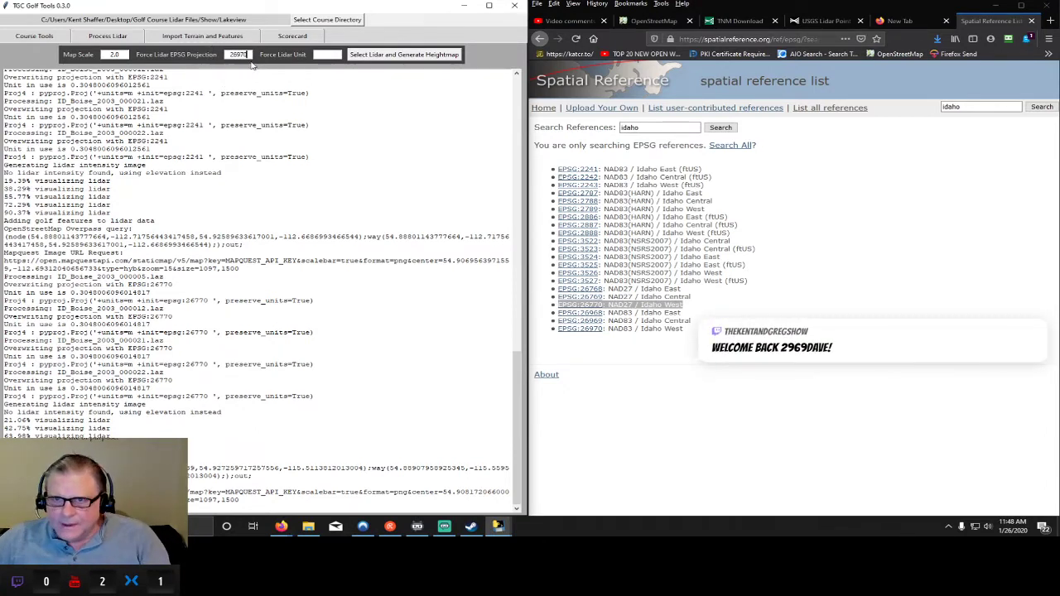
click(370, 55)
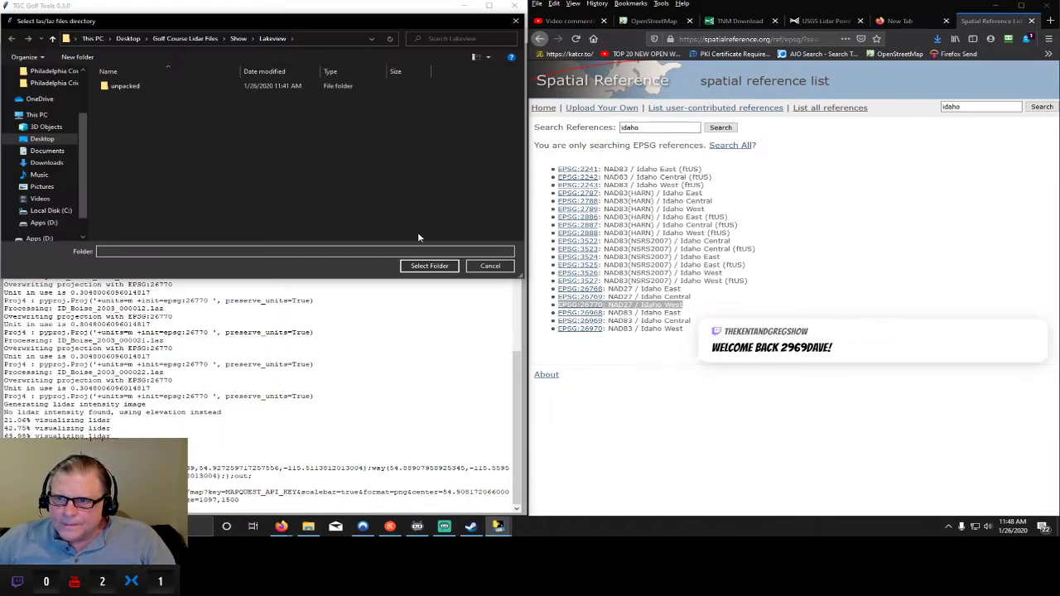
click(427, 266)
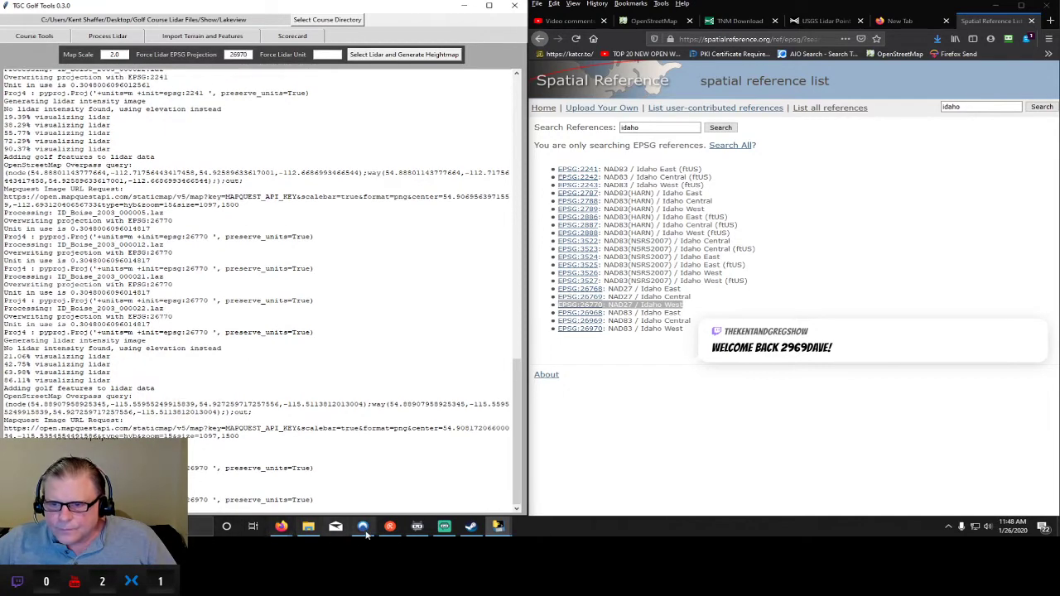
mouse_move(501, 529)
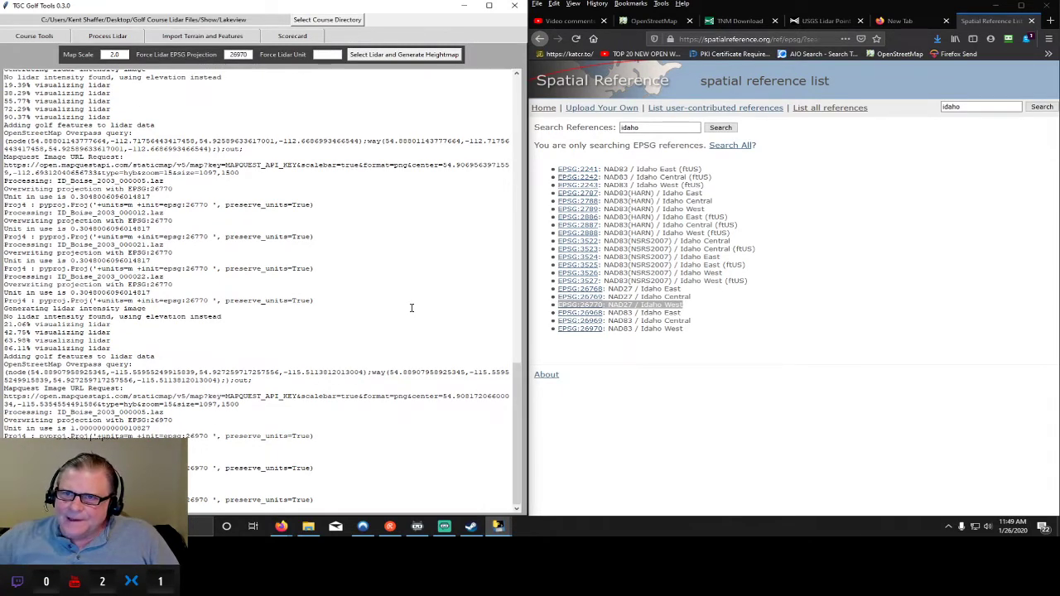
- Review the ID_Boise lidar products on the TNM Download page and highlight the year 2003 in the last product's name
click(743, 24)
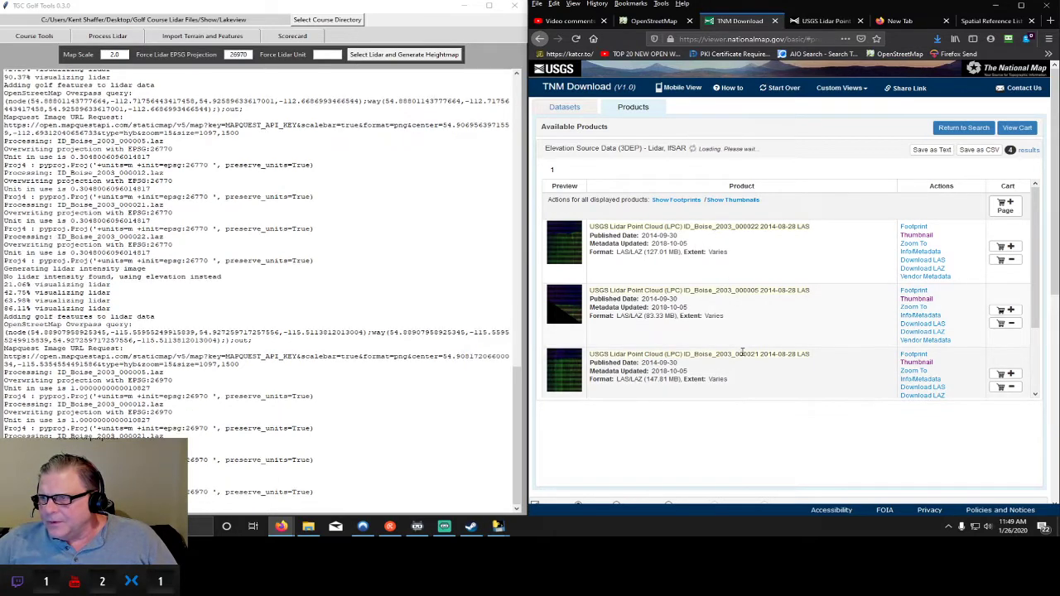
drag(1035, 314, 1044, 380)
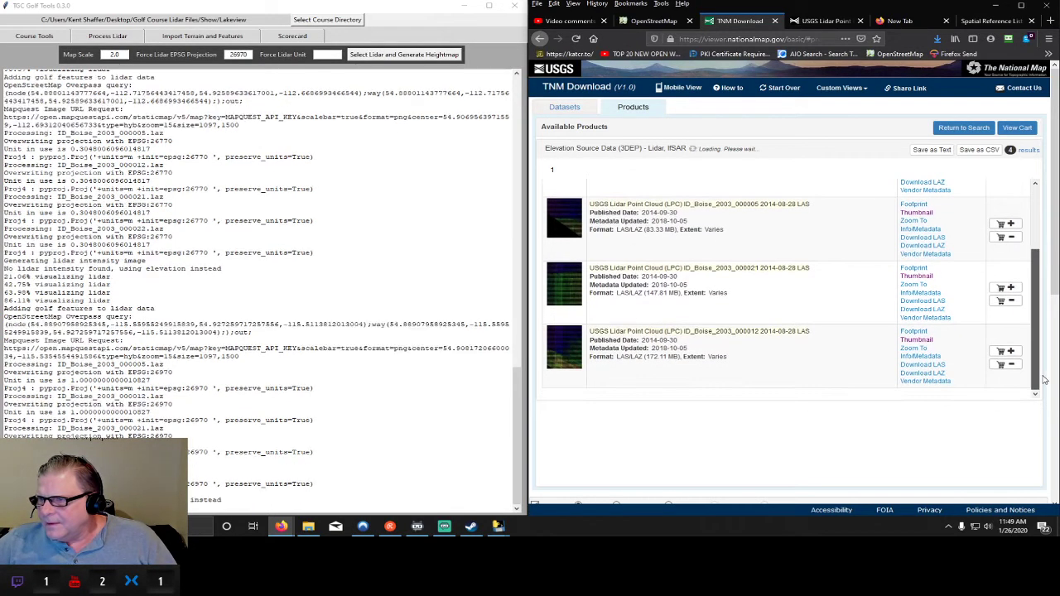
drag(715, 331, 733, 332)
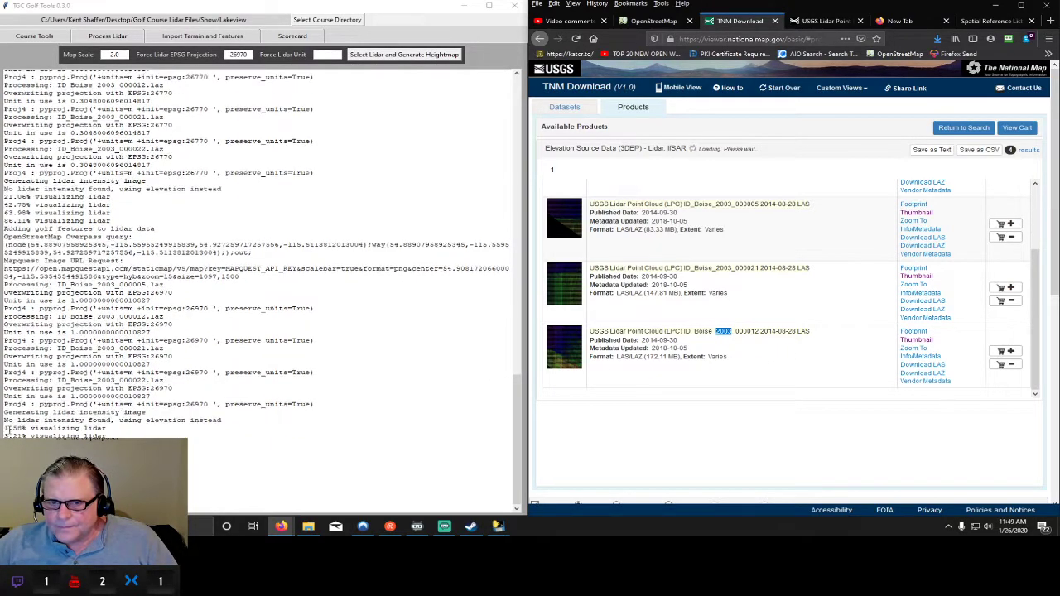
- Examine the lidar visualization progress in the log and highlight its first progress line for the EPSG 26970 run
click(33, 412)
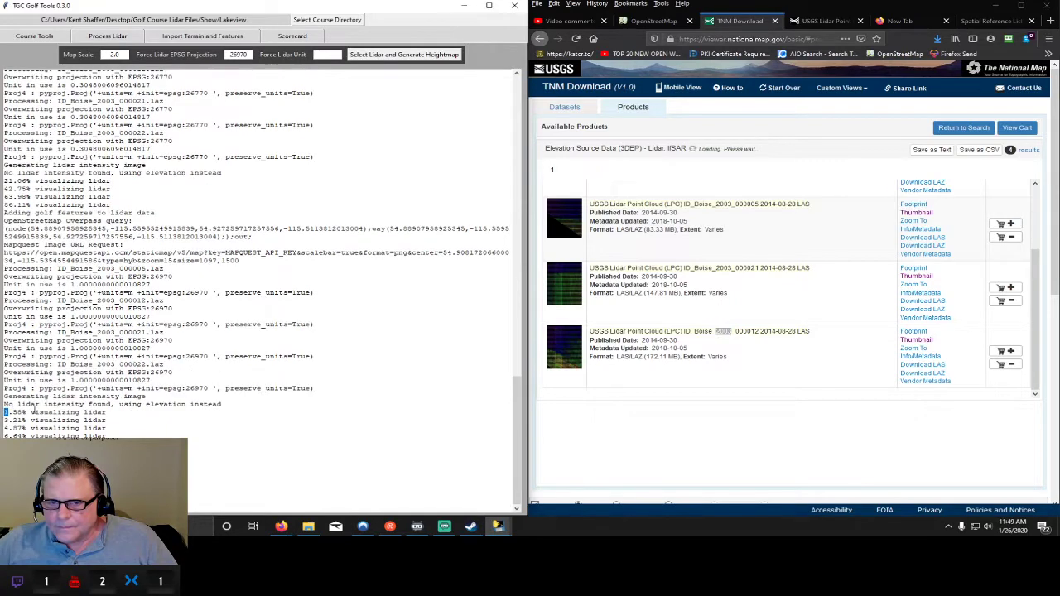
double_click(236, 402)
click(176, 394)
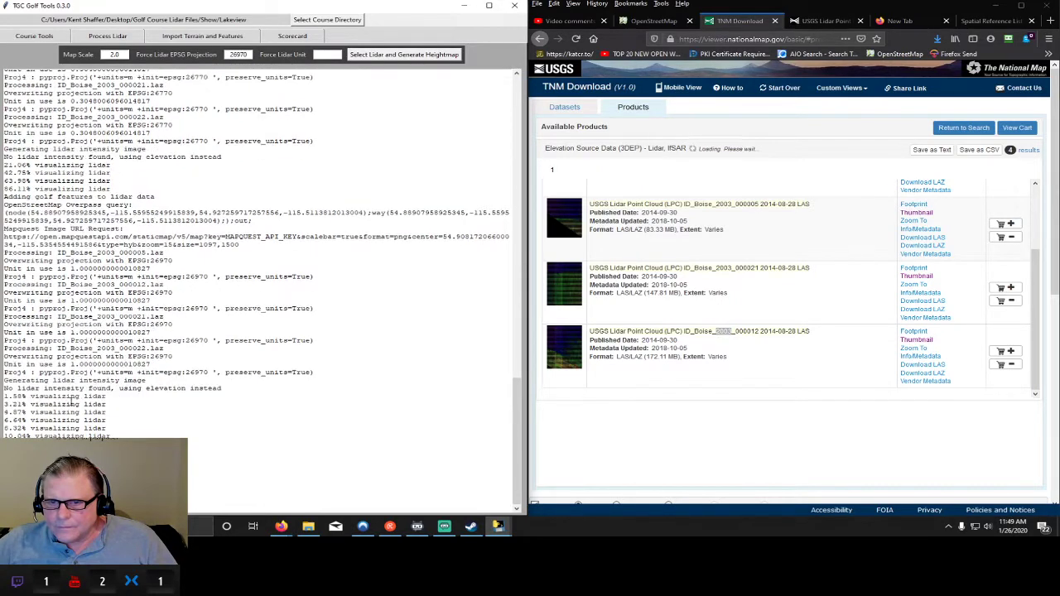
drag(6, 392, 3, 389)
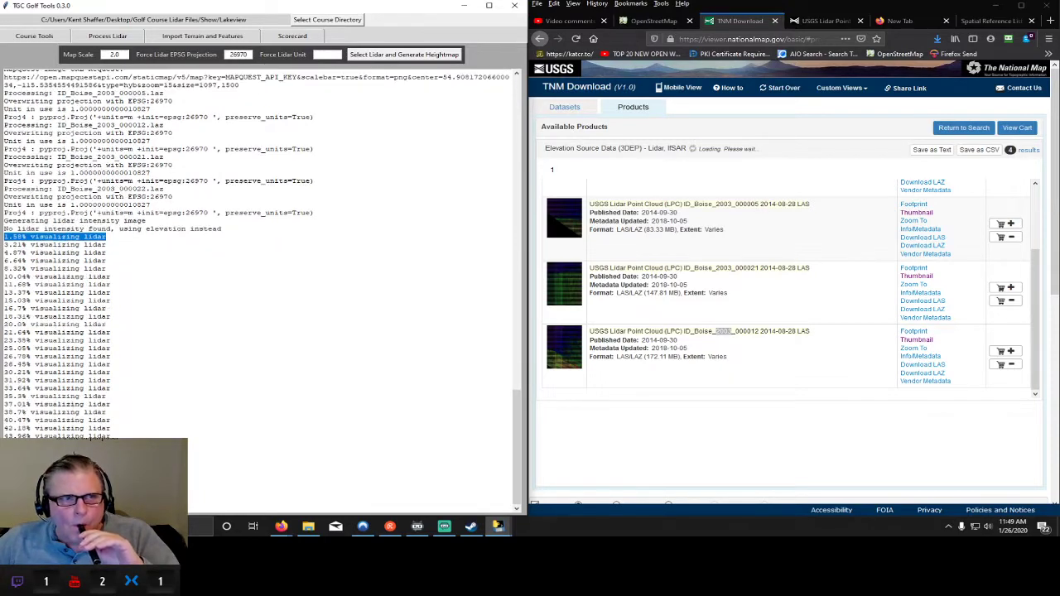
- Dismiss the course boundary selection of the EPSG 26970 heightmap run without accepting it
key(alt+Tab)
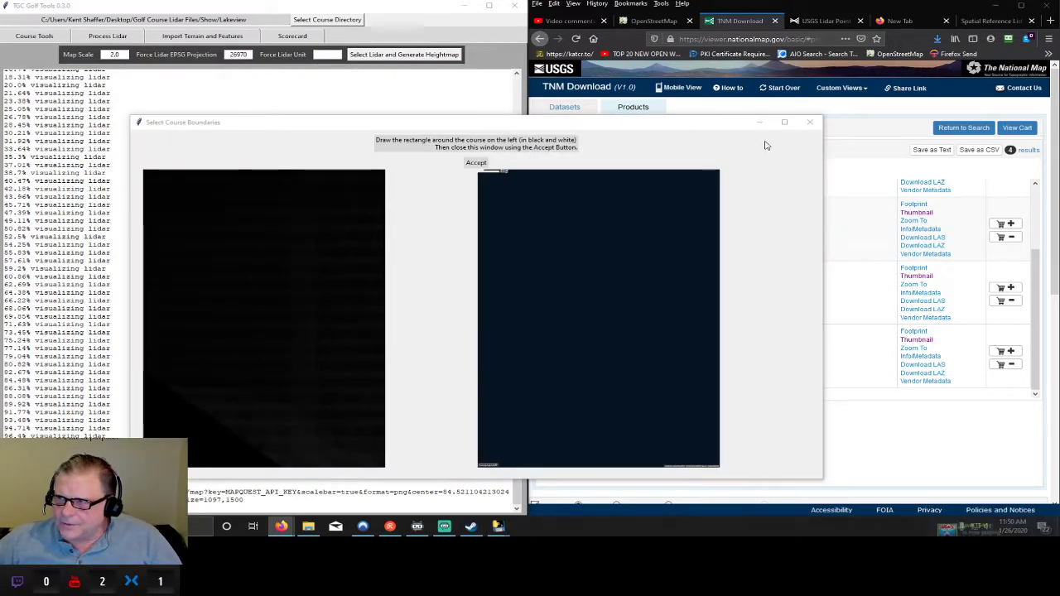
click(809, 122)
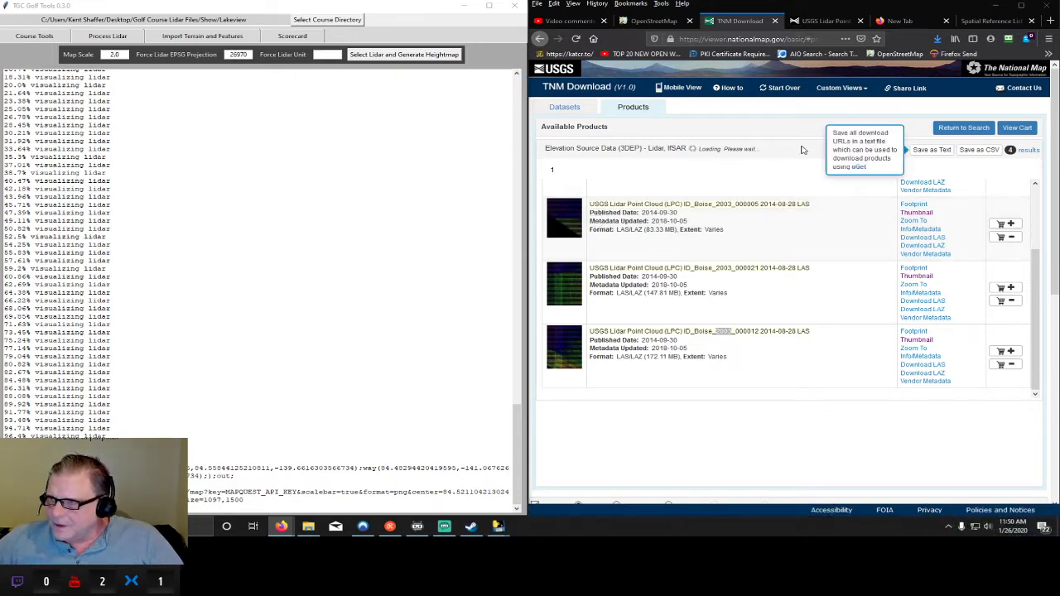
- Go through the YouTube Studio video comments to the Elkins Ranch course request and copy that course's address
click(568, 20)
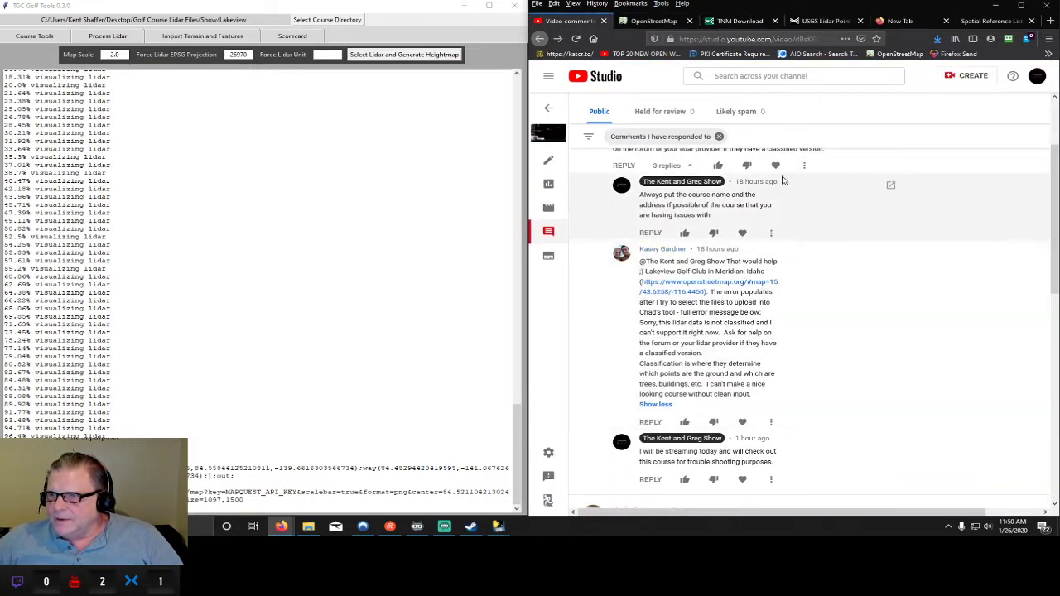
scroll(902, 292, down, 4)
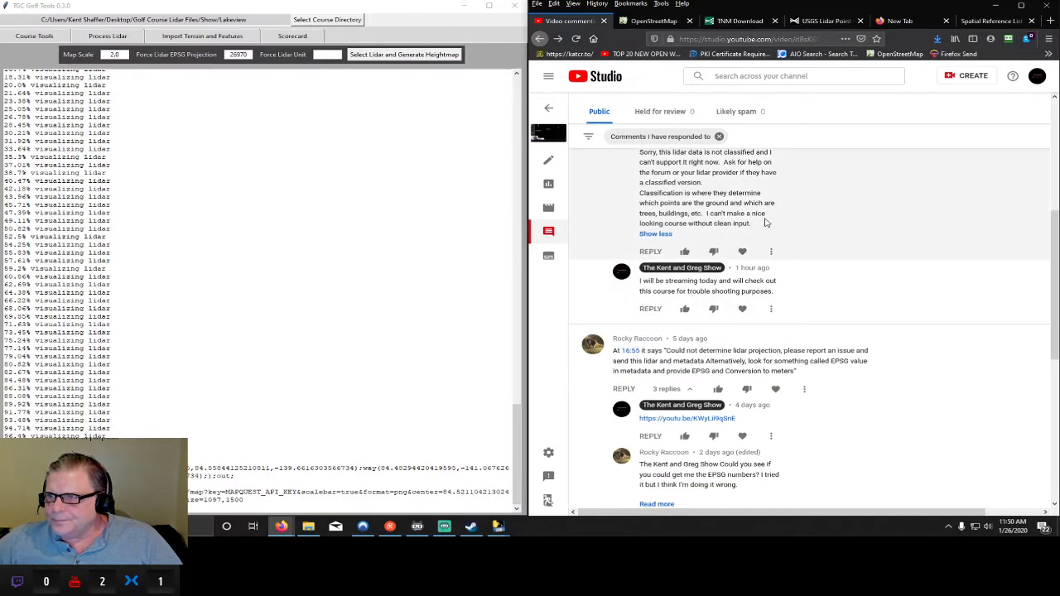
scroll(855, 229, down, 4)
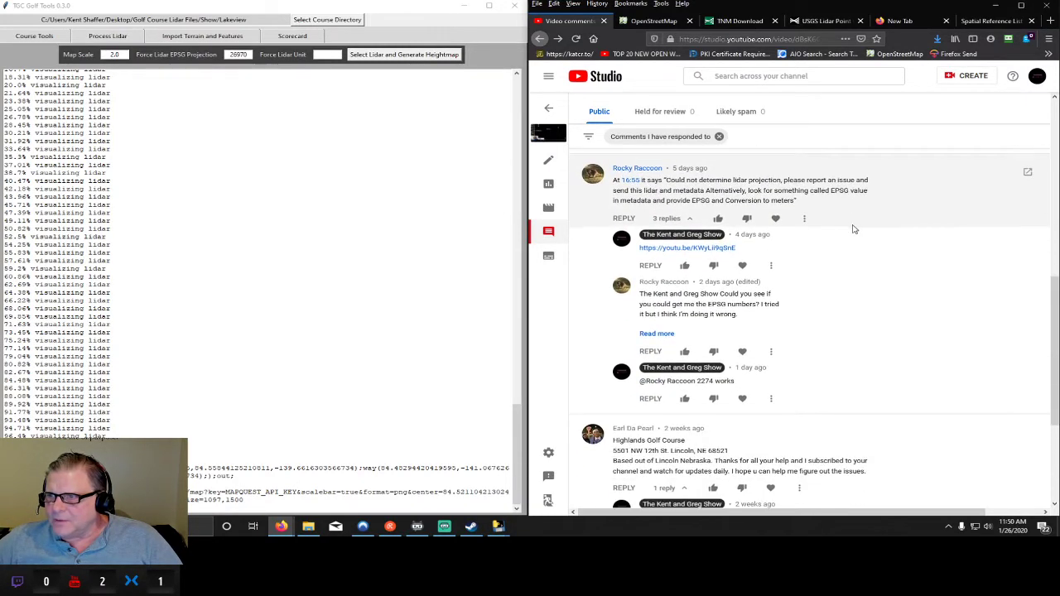
scroll(809, 275, down, 1)
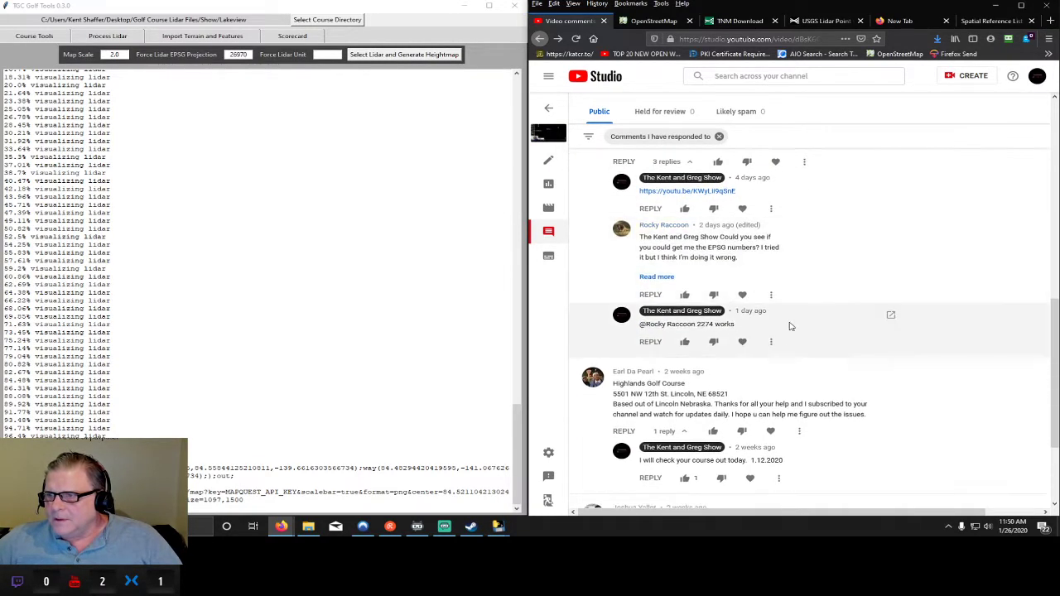
scroll(764, 382, down, 2)
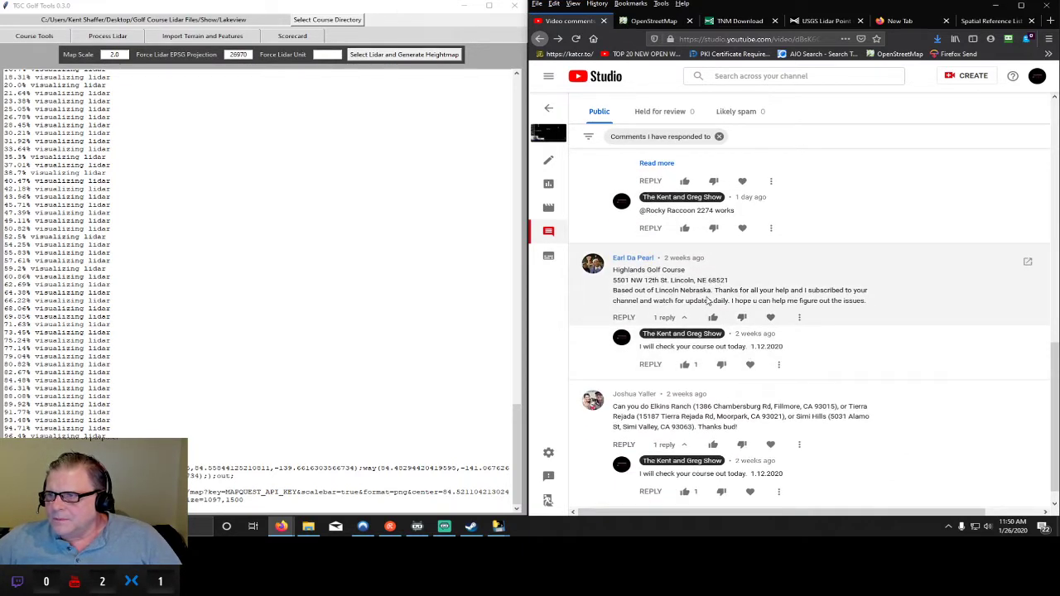
scroll(845, 293, down, 1)
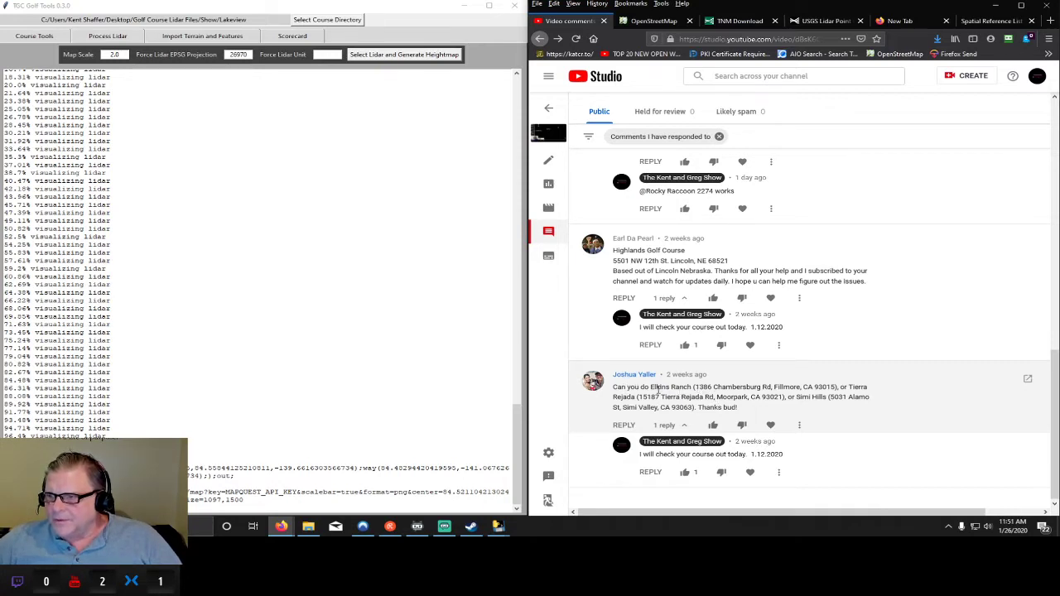
drag(650, 387, 832, 389)
click(705, 386)
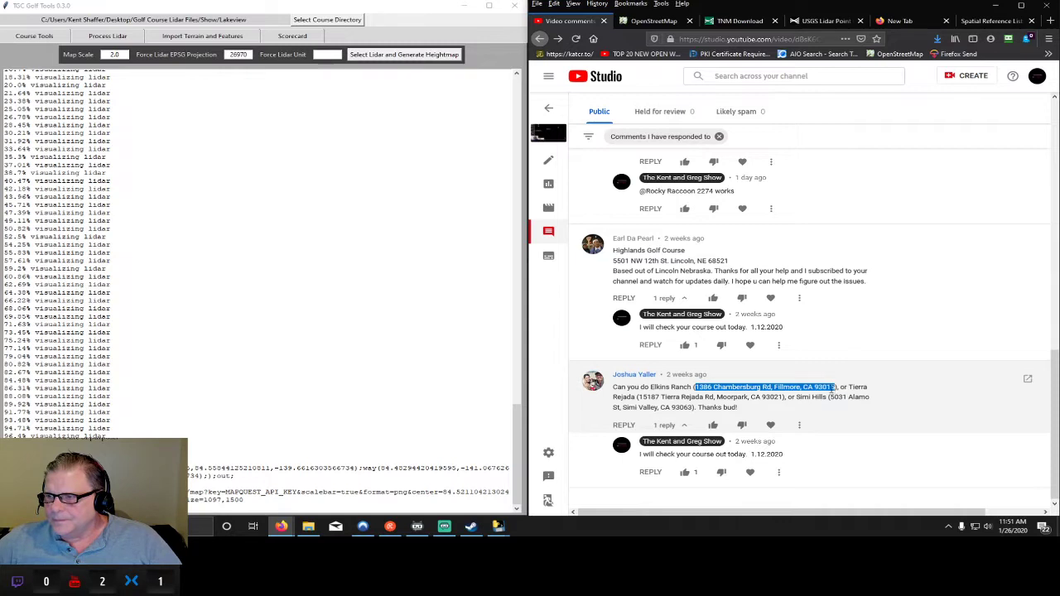
right_click(832, 389)
click(836, 401)
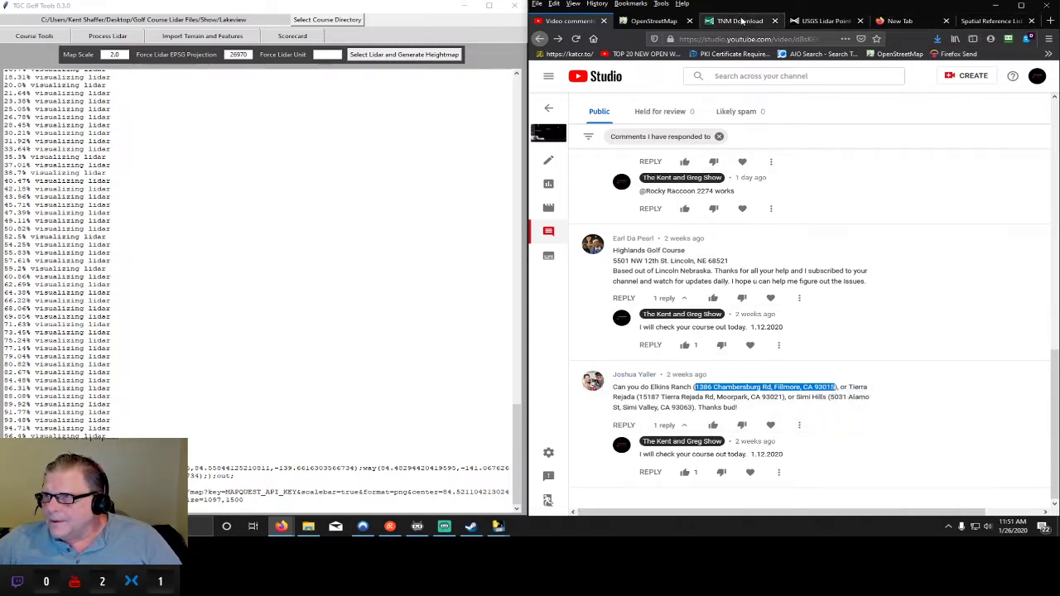
- Return to the TNM Download dataset search in a full-size window and locate the copied Elkins Ranch address on the map
click(742, 20)
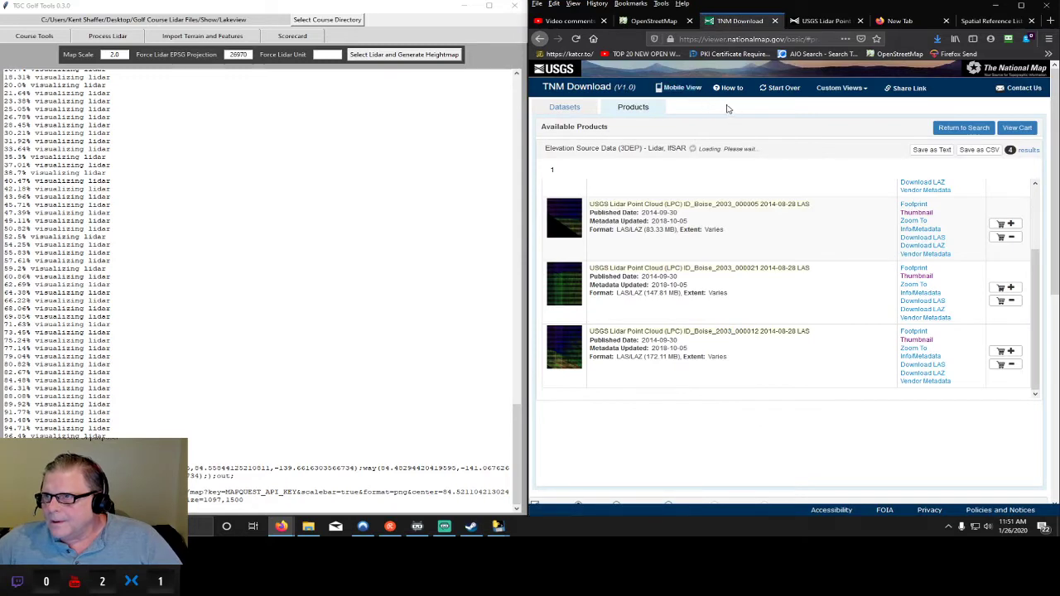
click(964, 129)
click(1021, 6)
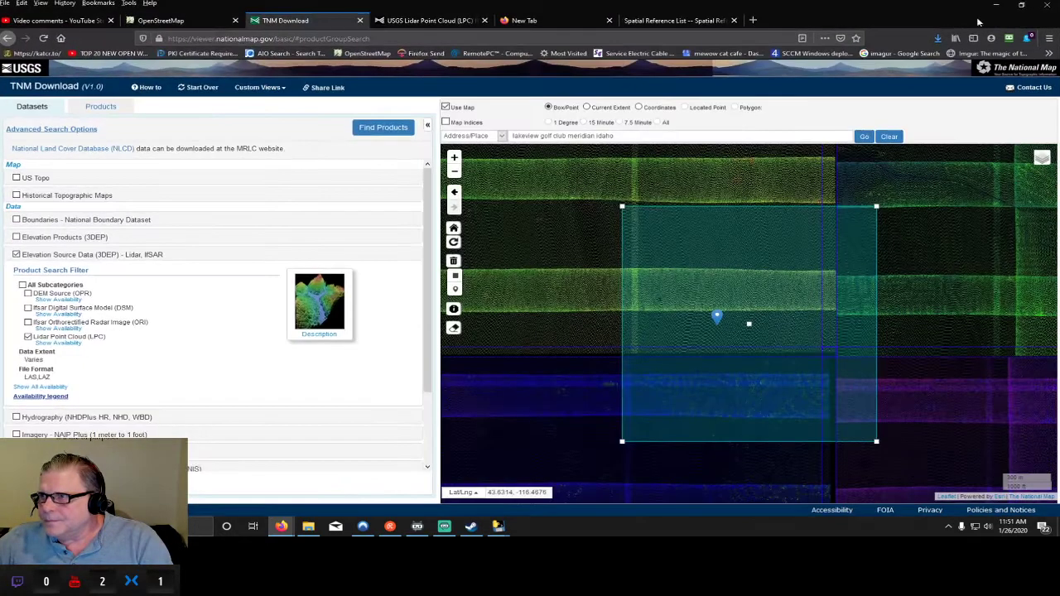
click(564, 135)
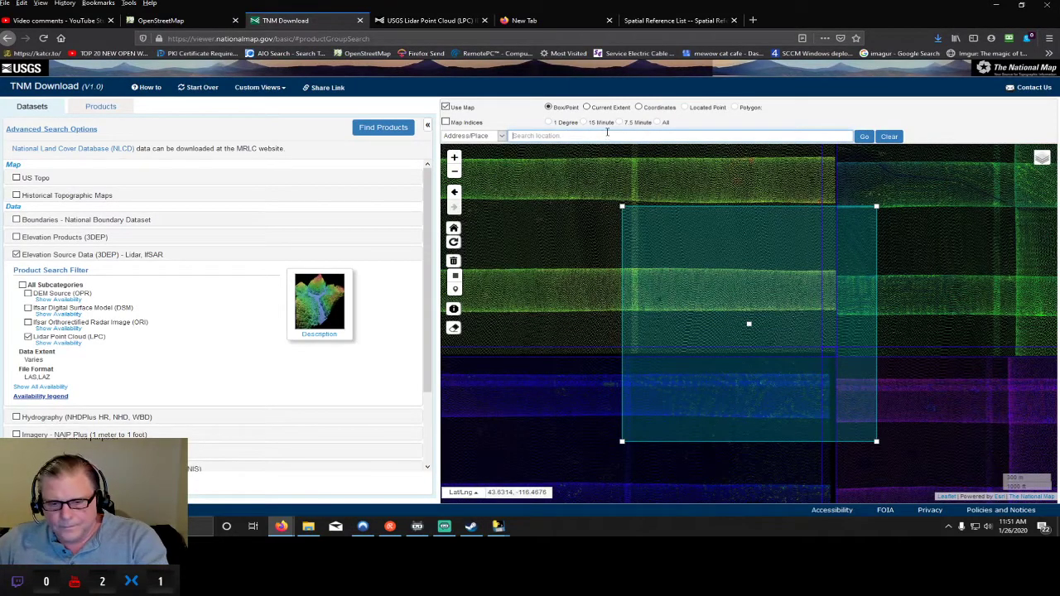
key(ctrl+v)
key(Return)
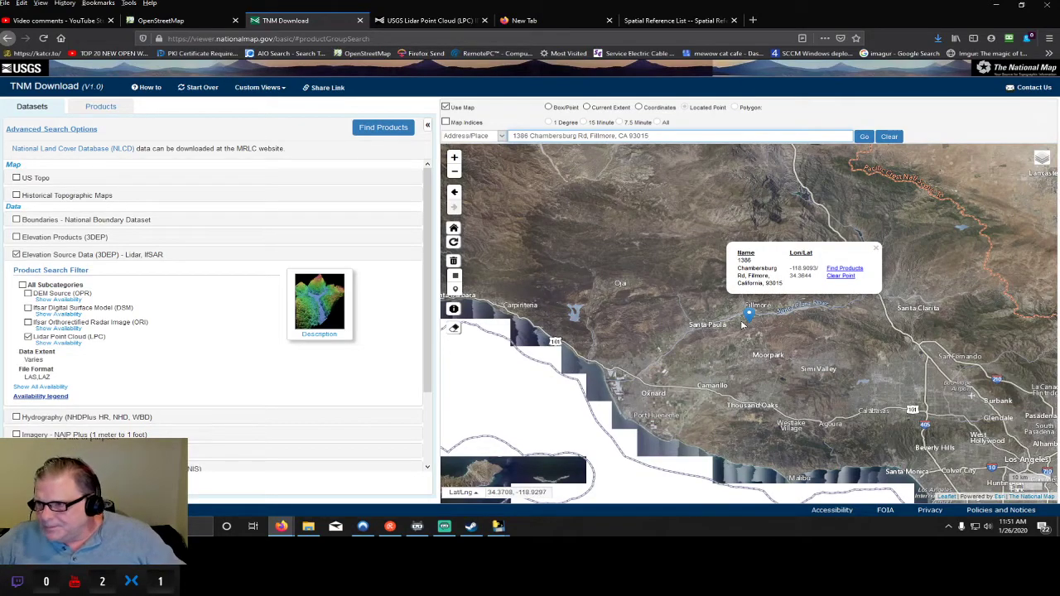
- Clear the located address point and draw a rectangular search area around the nearby Elkins Ranch golf course
scroll(782, 331, down, 1)
scroll(782, 331, up, 1)
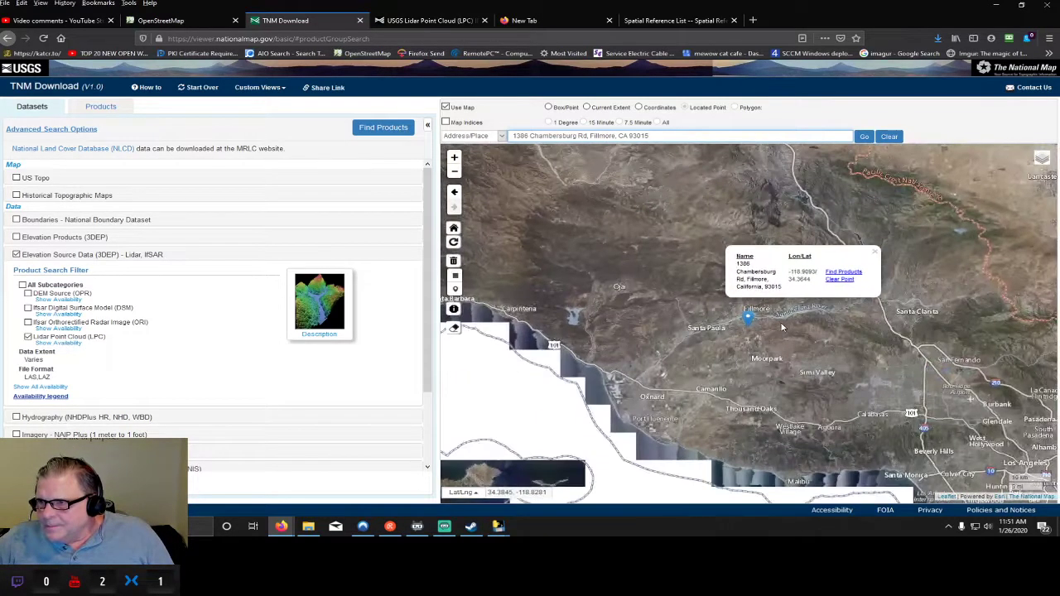
scroll(780, 328, up, 4)
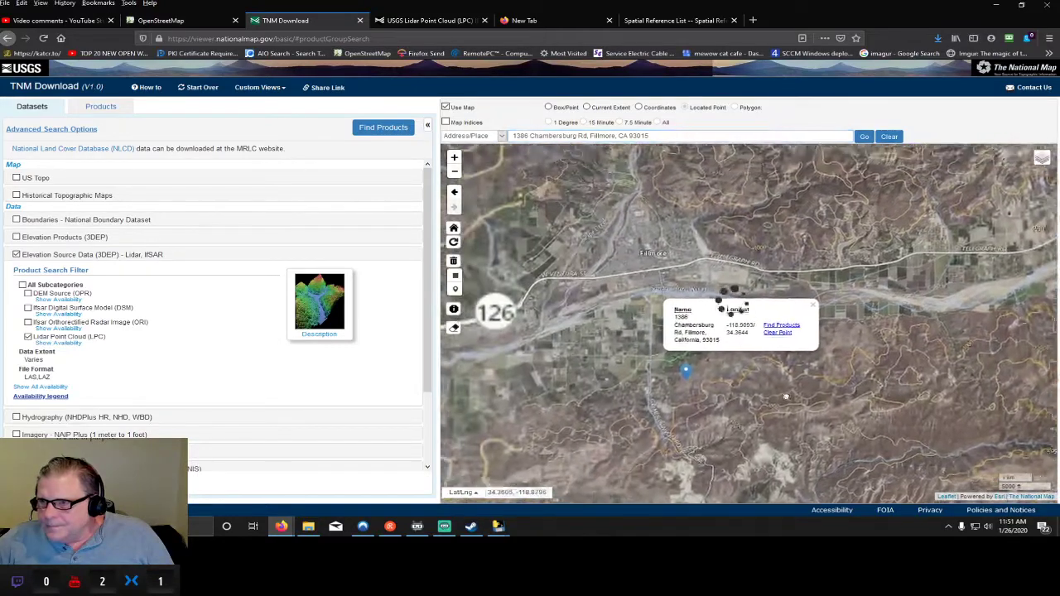
scroll(722, 381, up, 1)
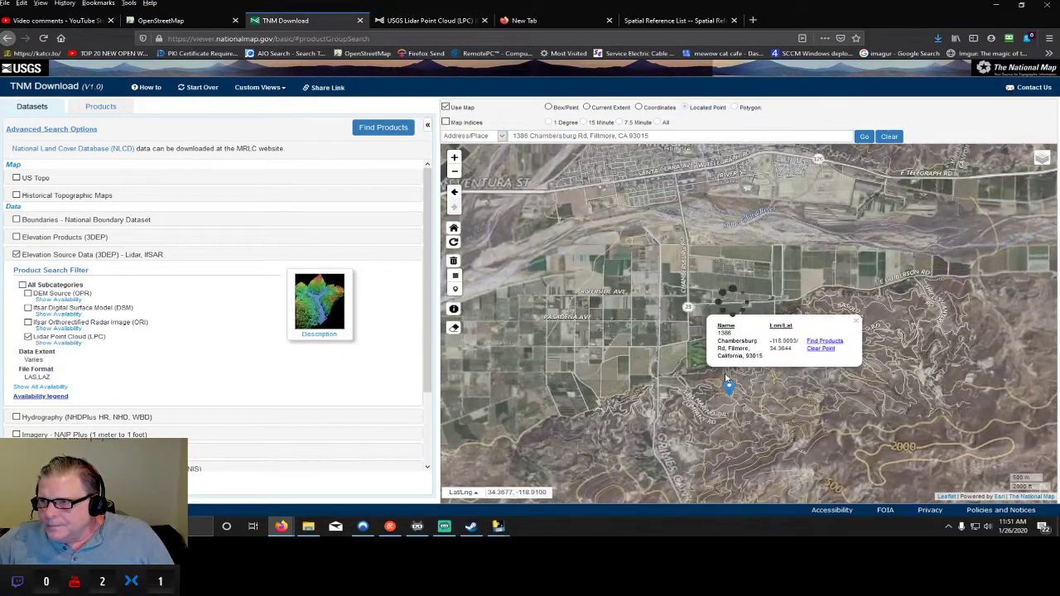
scroll(726, 379, up, 1)
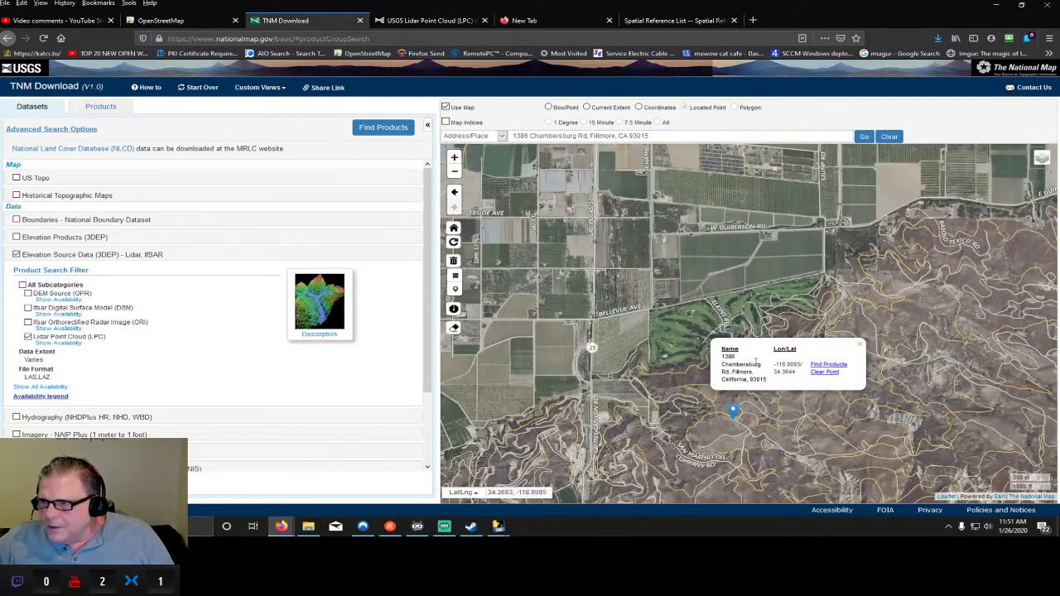
click(829, 375)
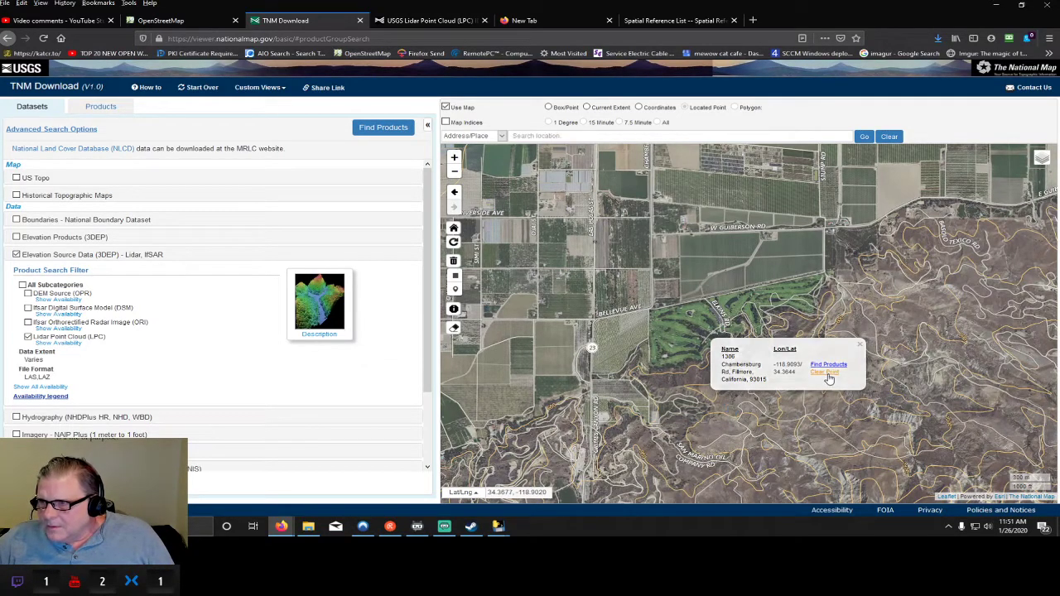
click(454, 275)
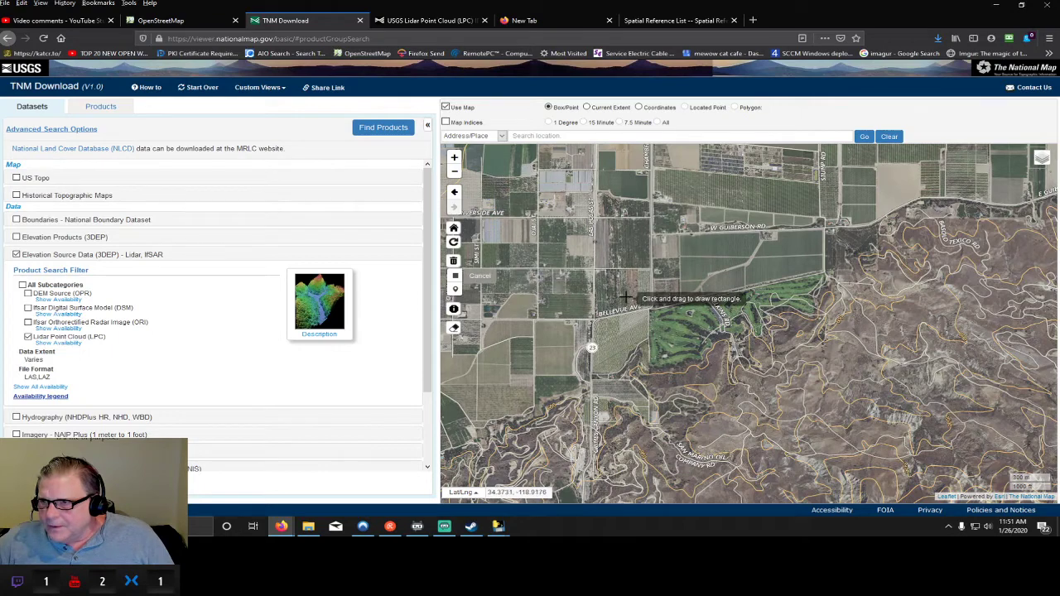
mouse_move(627, 283)
mouse_down()
mouse_move(769, 361)
mouse_move(830, 358)
mouse_up()
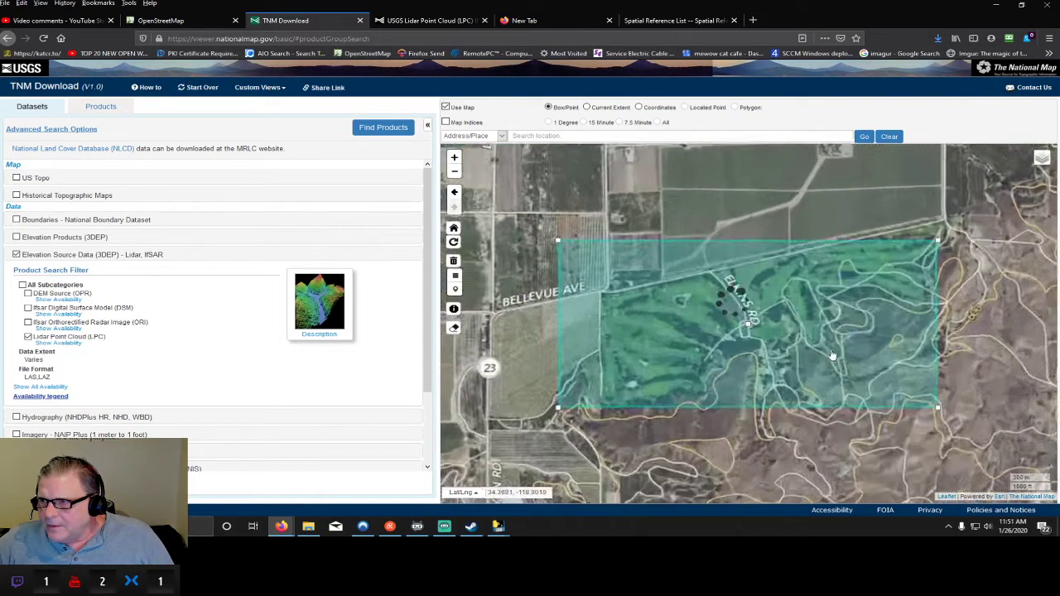
- Adjust the search rectangle's corners, extending it slightly north, east and south and trimming its west side to the course
scroll(831, 293, down, 1)
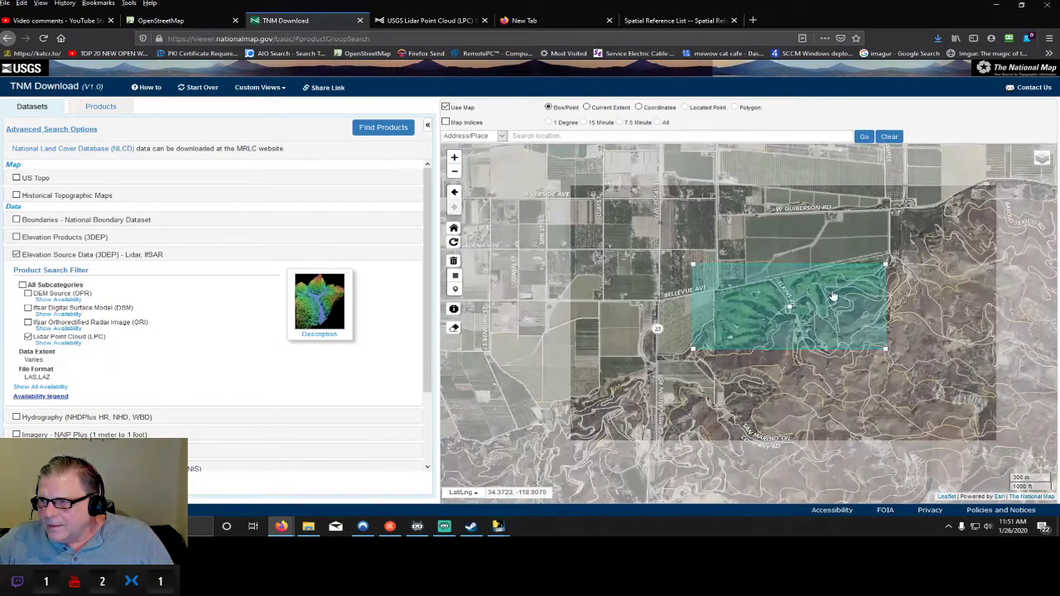
drag(886, 265, 894, 249)
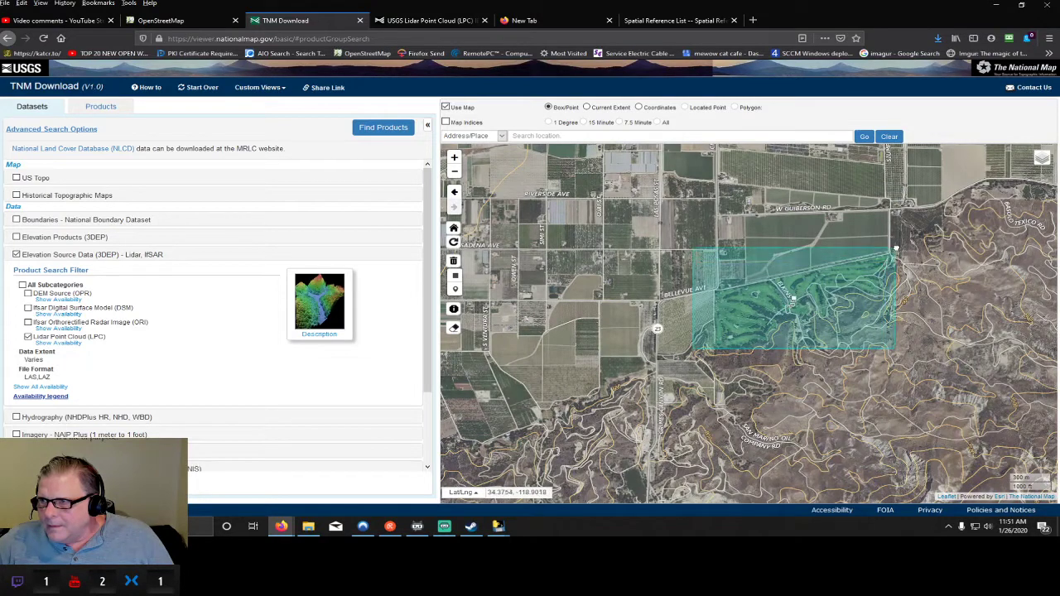
drag(894, 352, 893, 360)
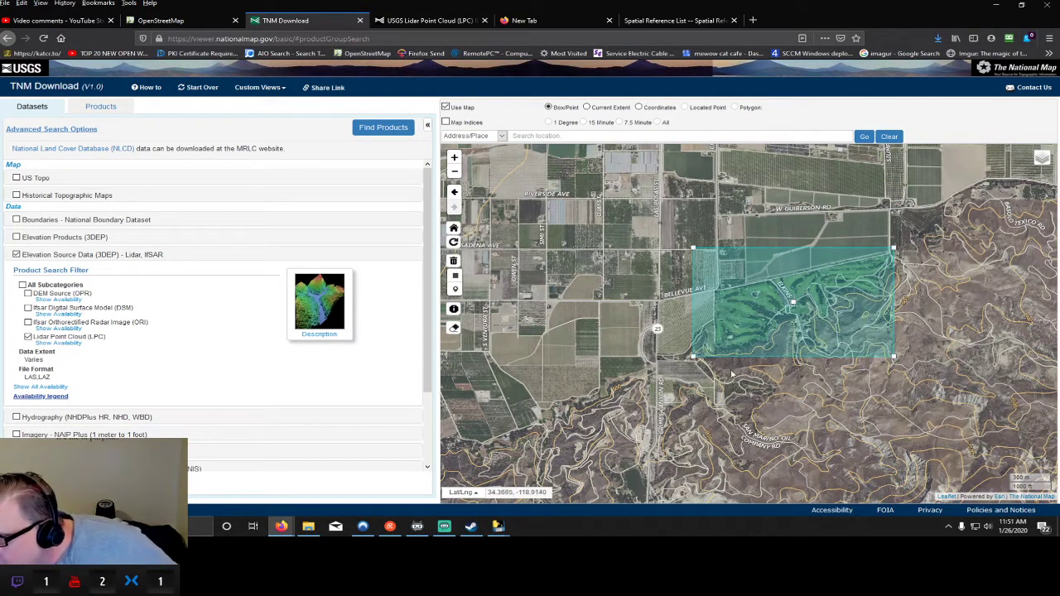
drag(693, 359, 708, 355)
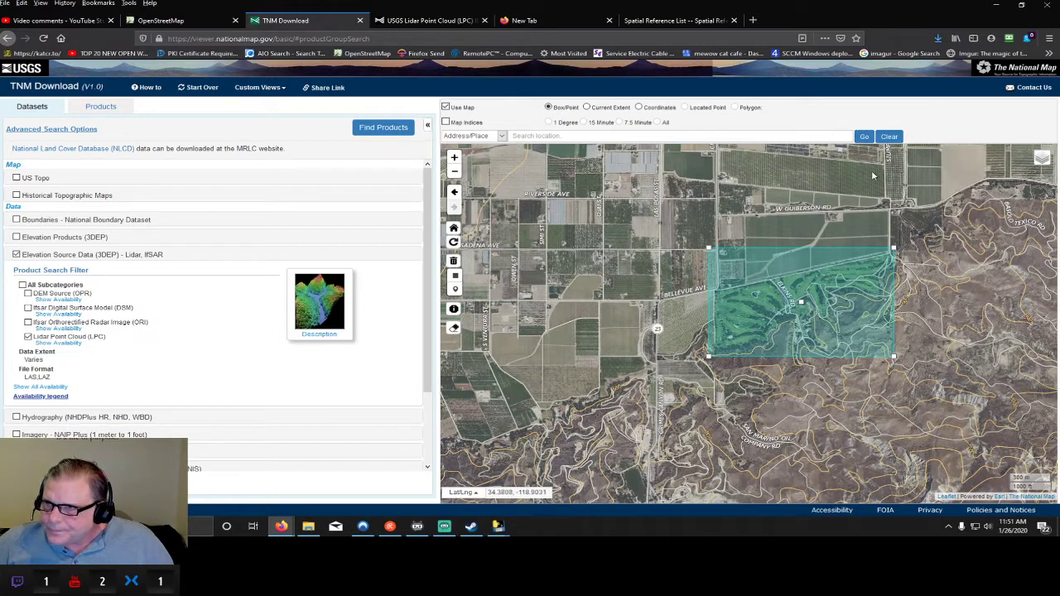
- Find the Lidar Point Cloud products for the rectangle, review the list, and highlight the year 2018 in the last product's name
click(379, 129)
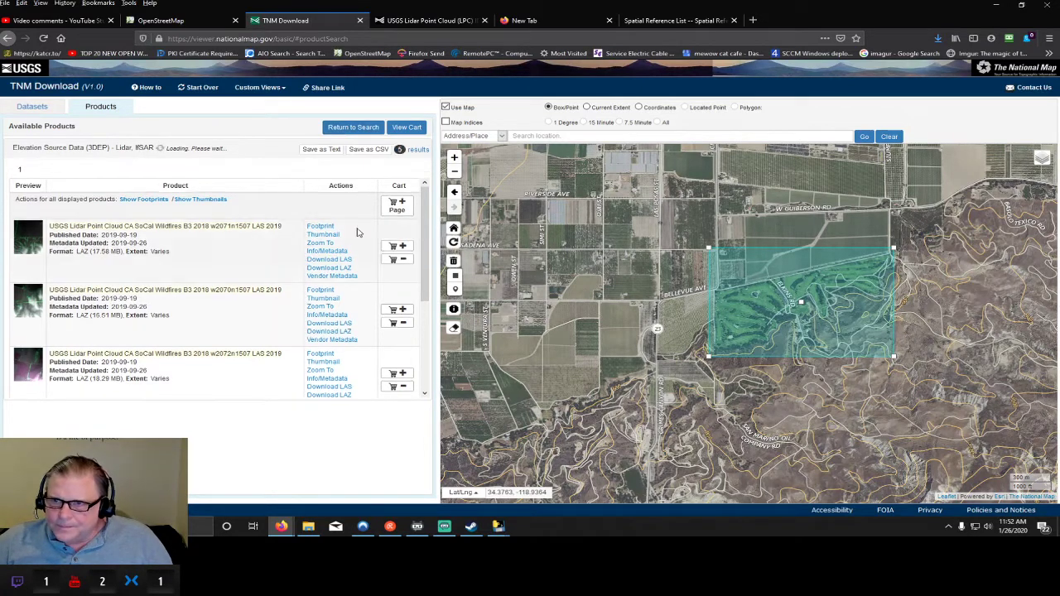
drag(424, 225, 427, 332)
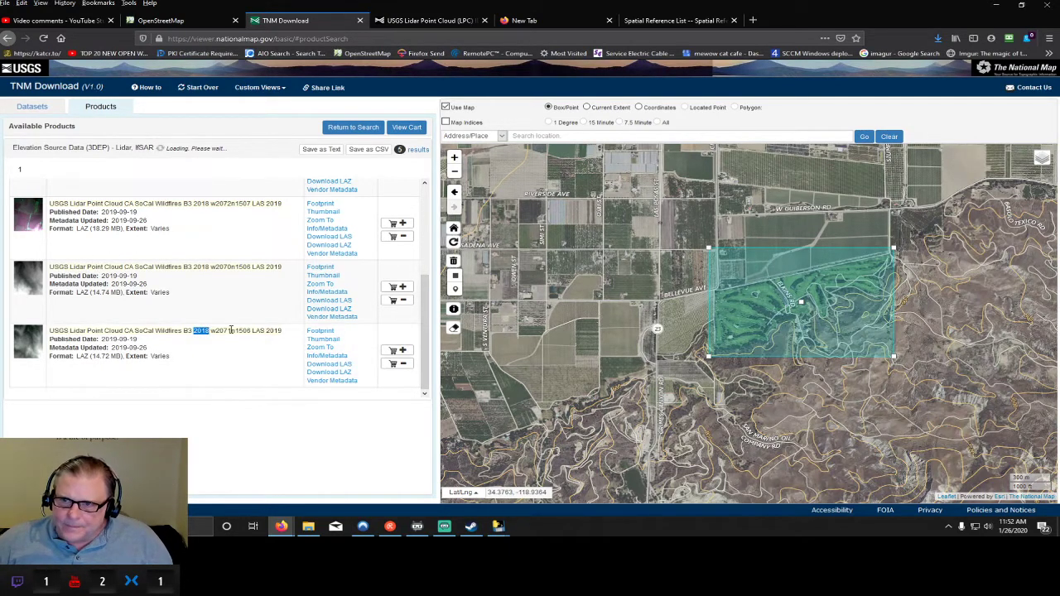
scroll(240, 333, up, 3)
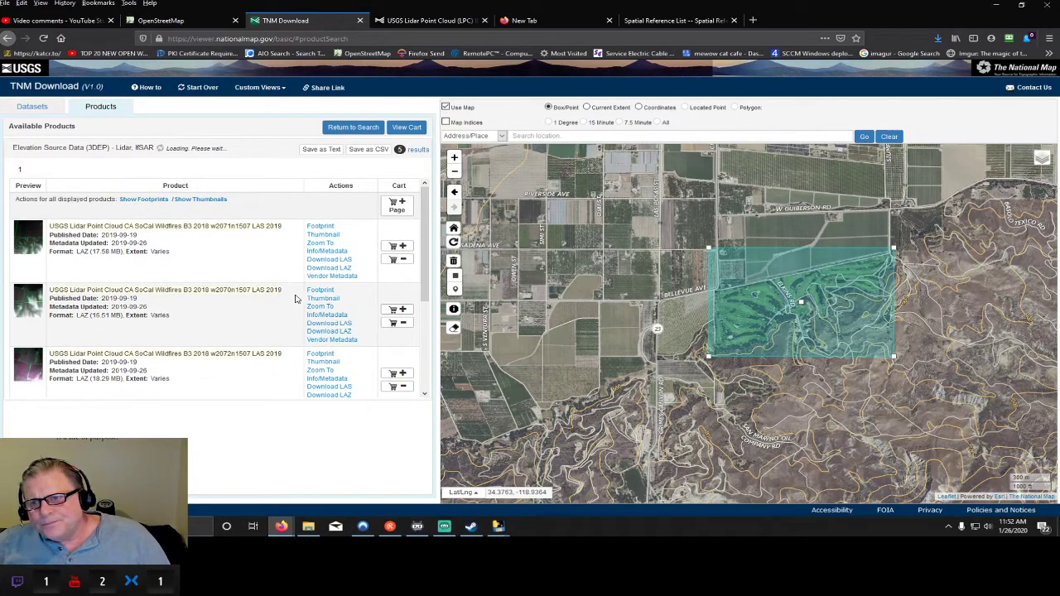
- Overlay the thumbnails of all listed CA SoCal Wildfires B3 2018 lidar products on the map
click(331, 236)
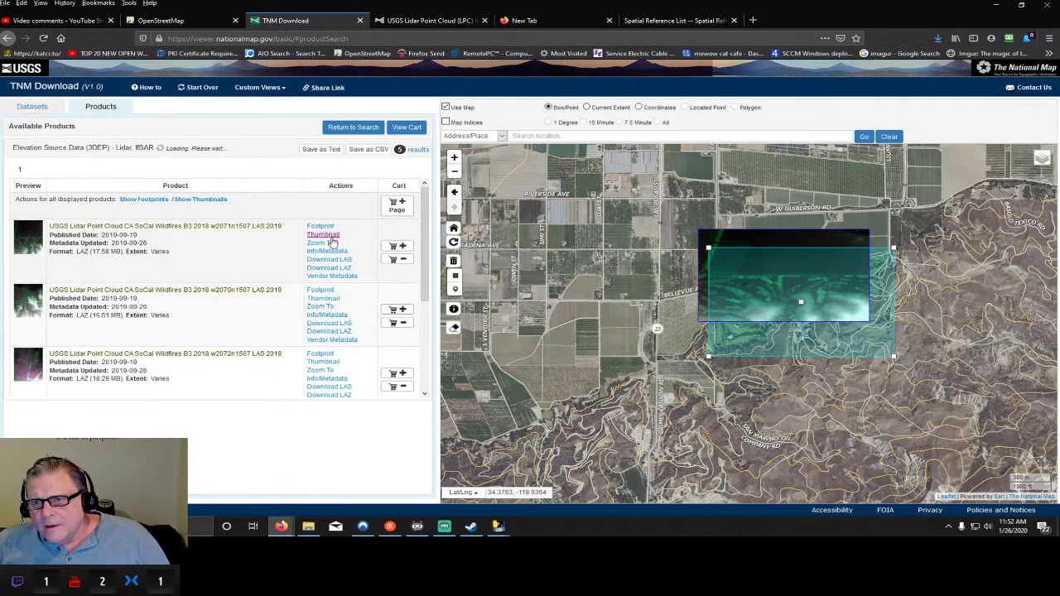
click(331, 299)
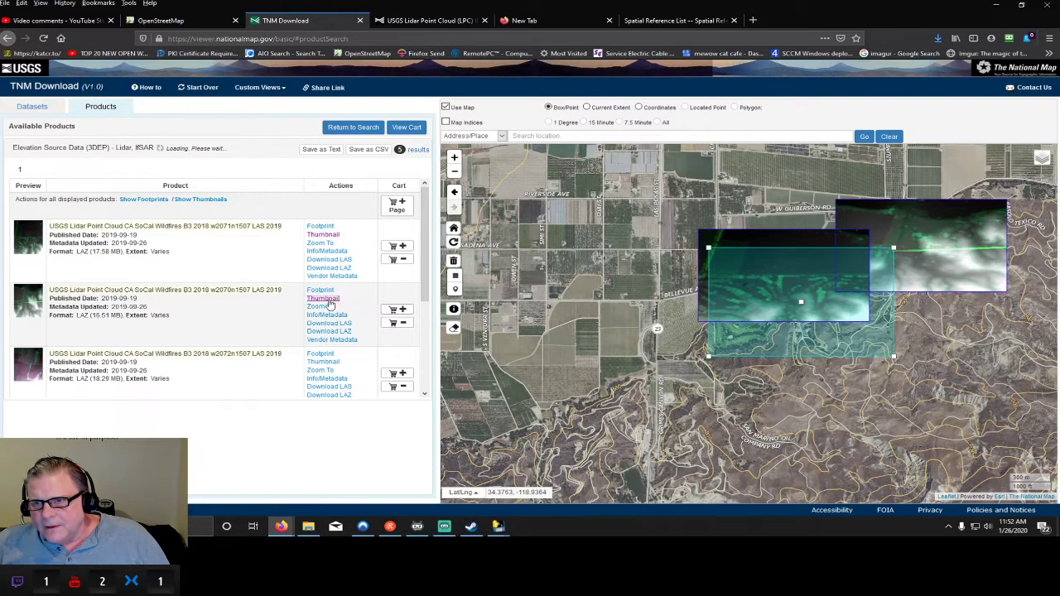
click(330, 365)
scroll(330, 365, down, 3)
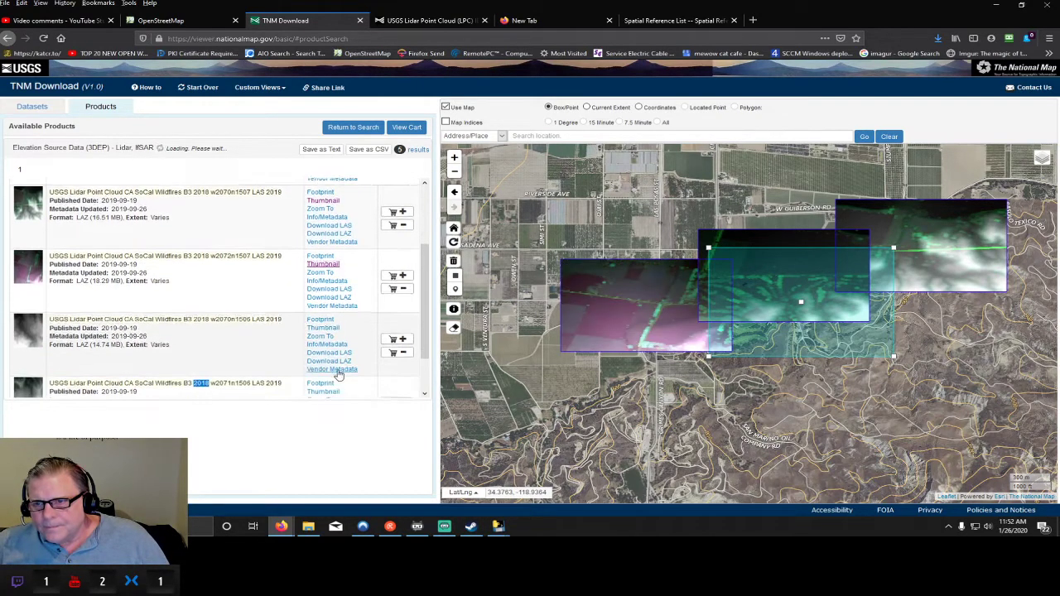
click(325, 282)
click(327, 346)
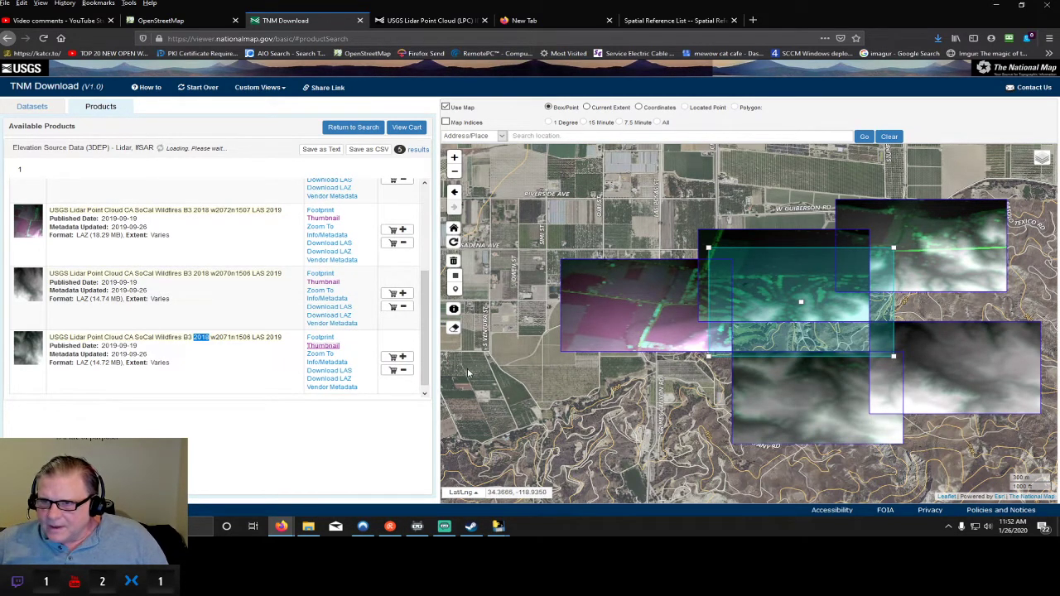
- Inspect how the lidar thumbnails cover the golf course inside the search rectangle, especially its southern part
scroll(424, 364, up, 5)
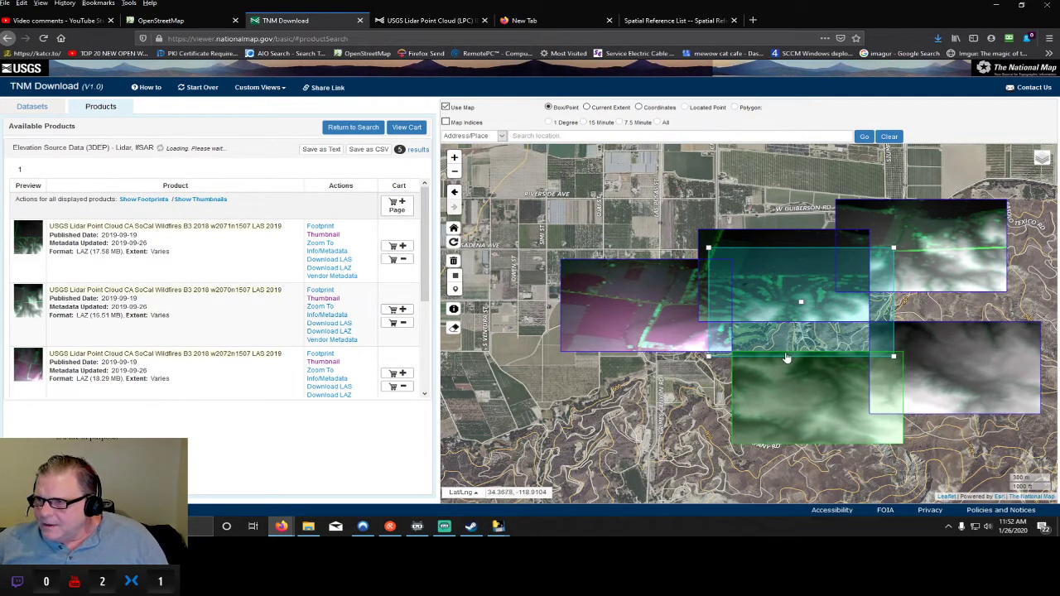
scroll(787, 340, up, 1)
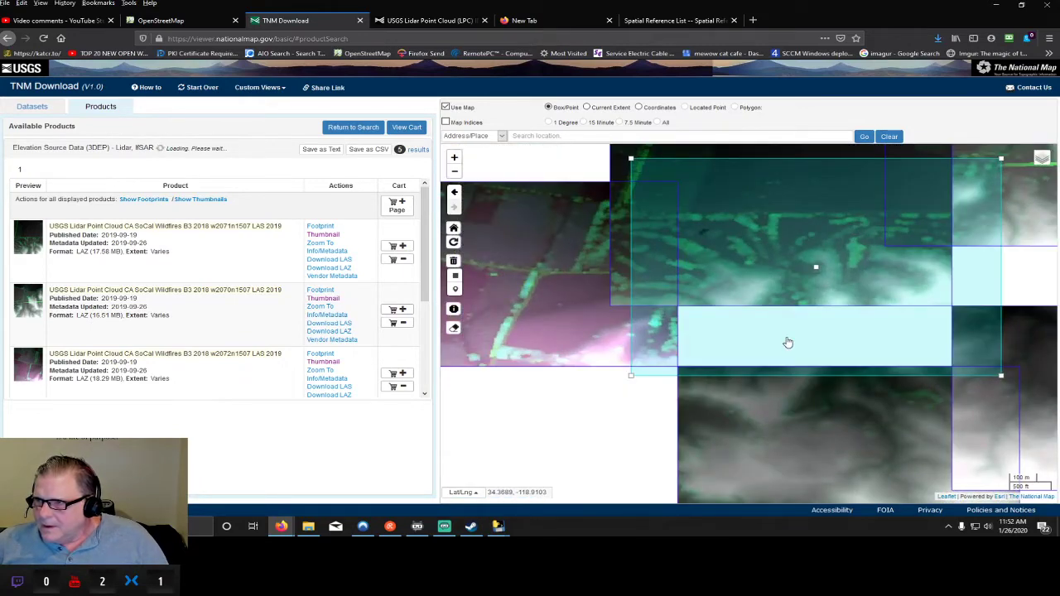
scroll(787, 342, down, 1)
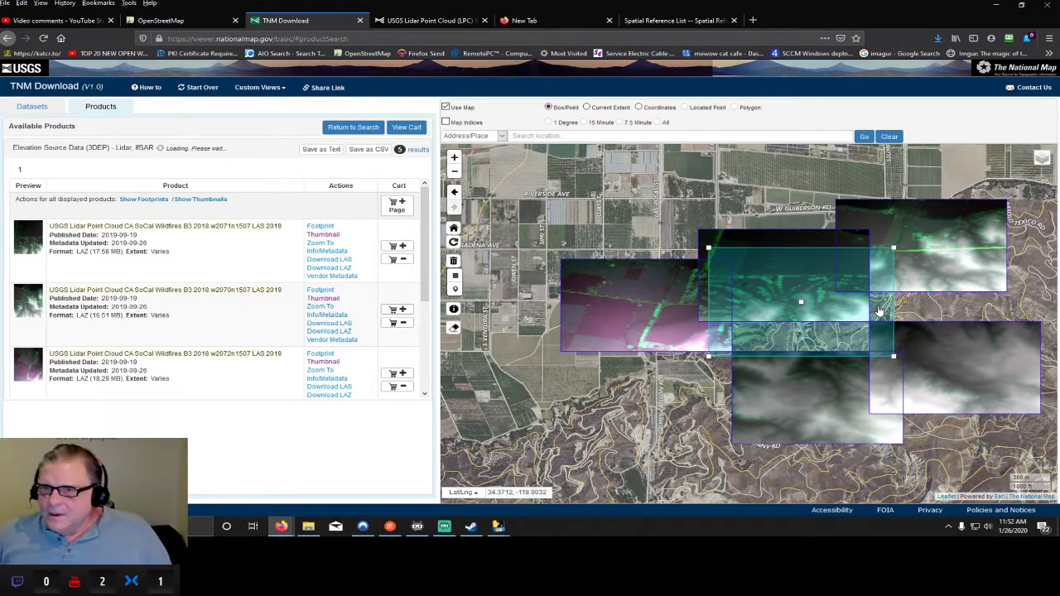
- Toggle the w2071n1507 product's thumbnail off and on to identify its tile over the search rectangle
click(323, 235)
click(323, 235)
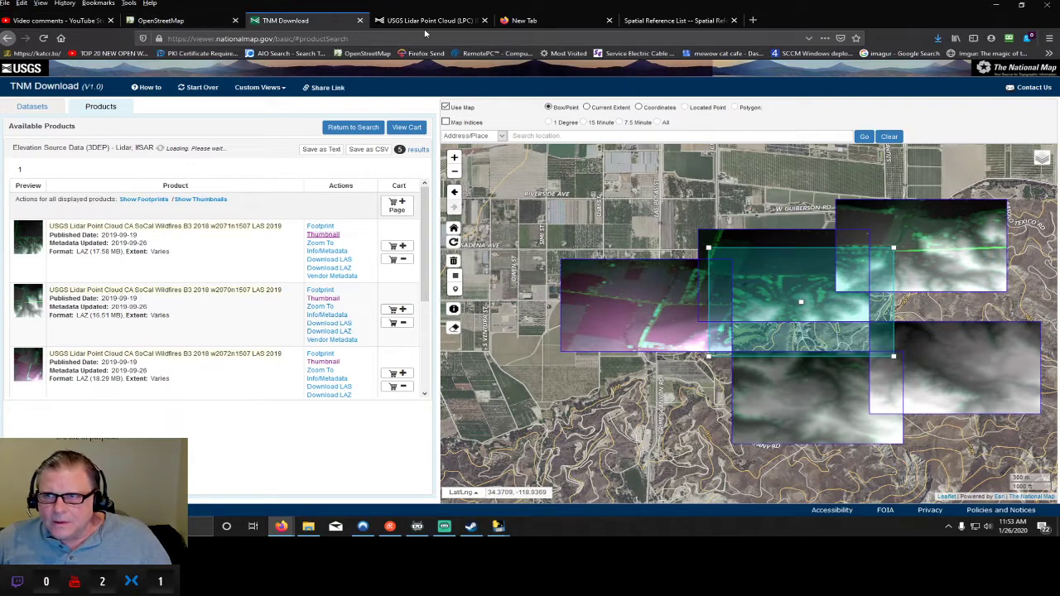
- Return to the YouTube Studio comments and copy the Tierra Rejada course's address from the viewer's request
click(58, 19)
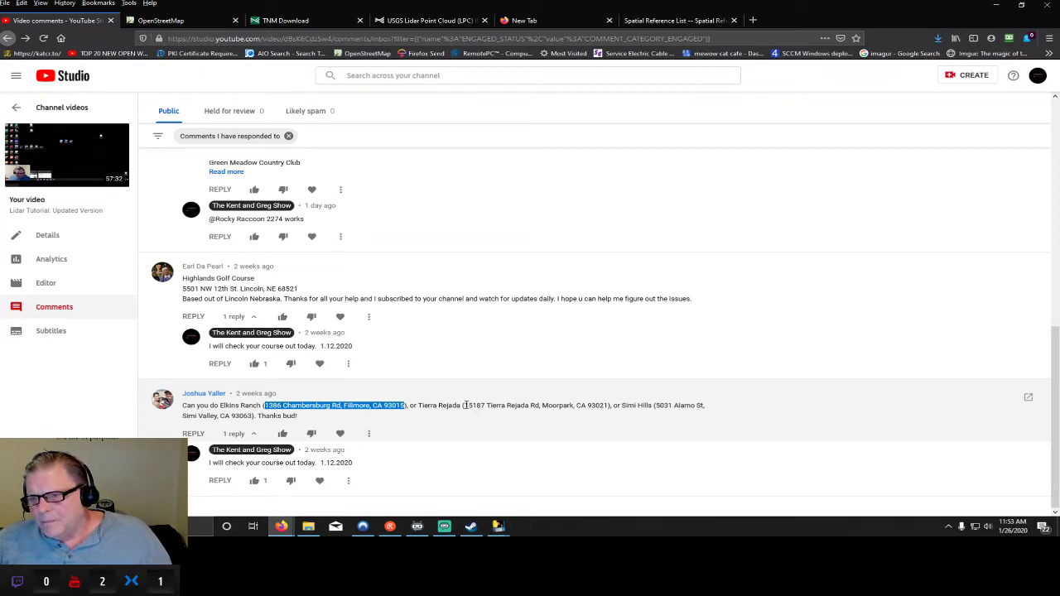
drag(465, 405, 602, 405)
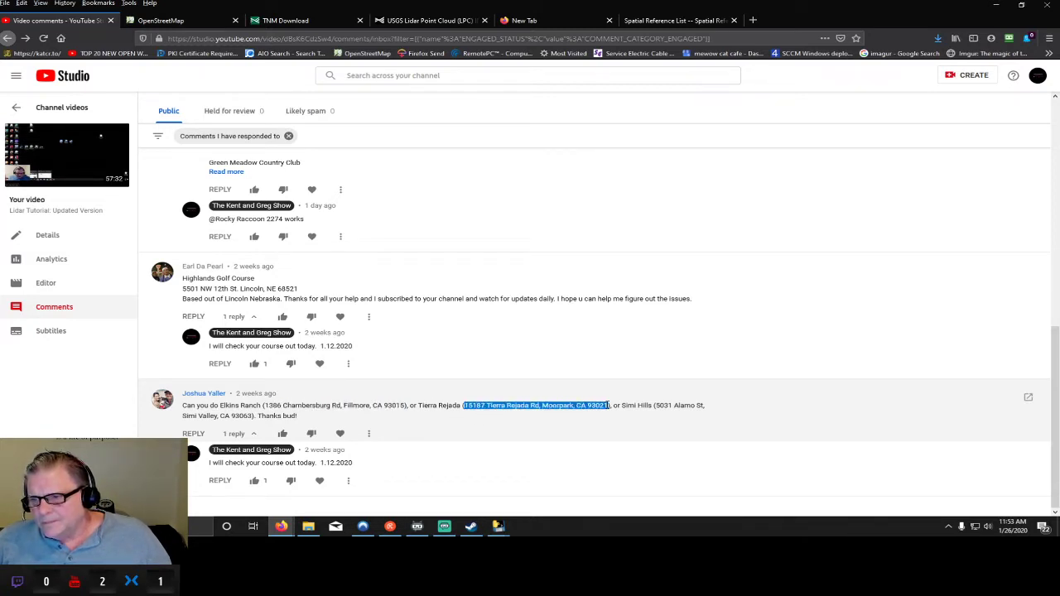
right_click(585, 405)
click(613, 412)
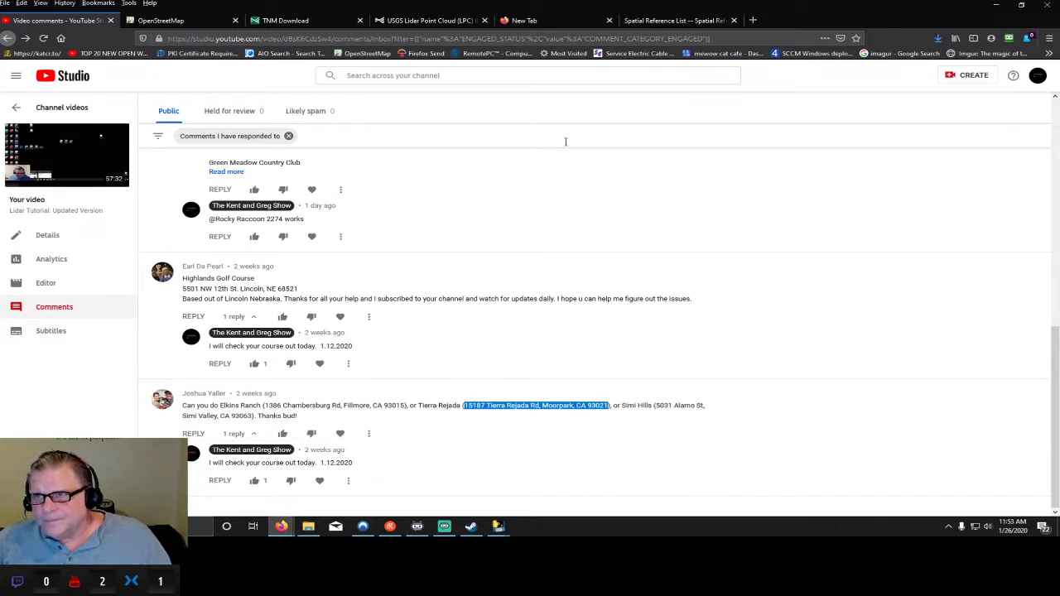
- Search the TNM Download map for the copied Tierra Rejada address
click(273, 20)
click(550, 138)
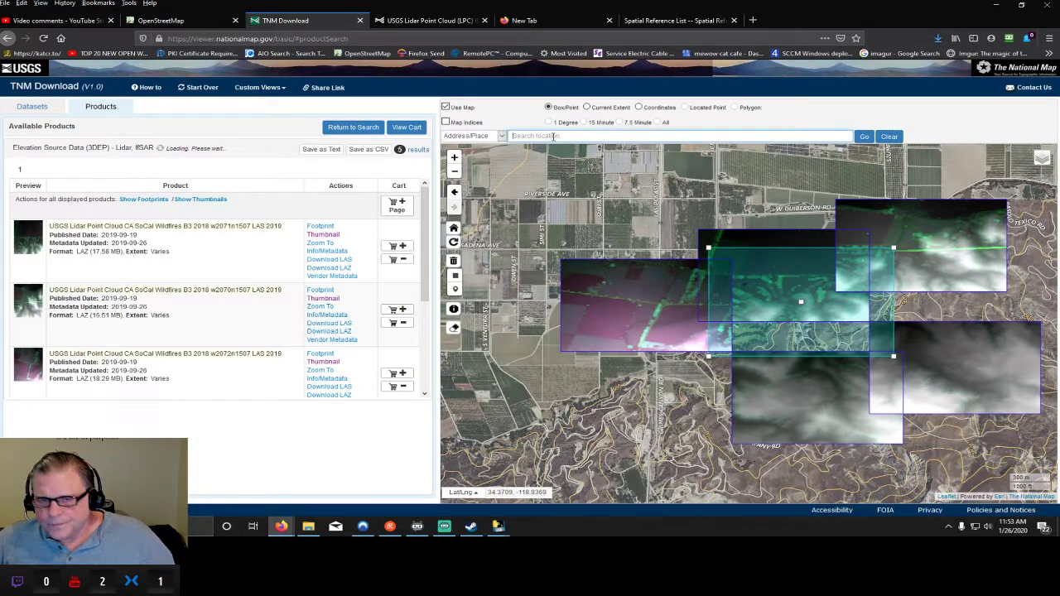
key(ctrl+v)
key(Return)
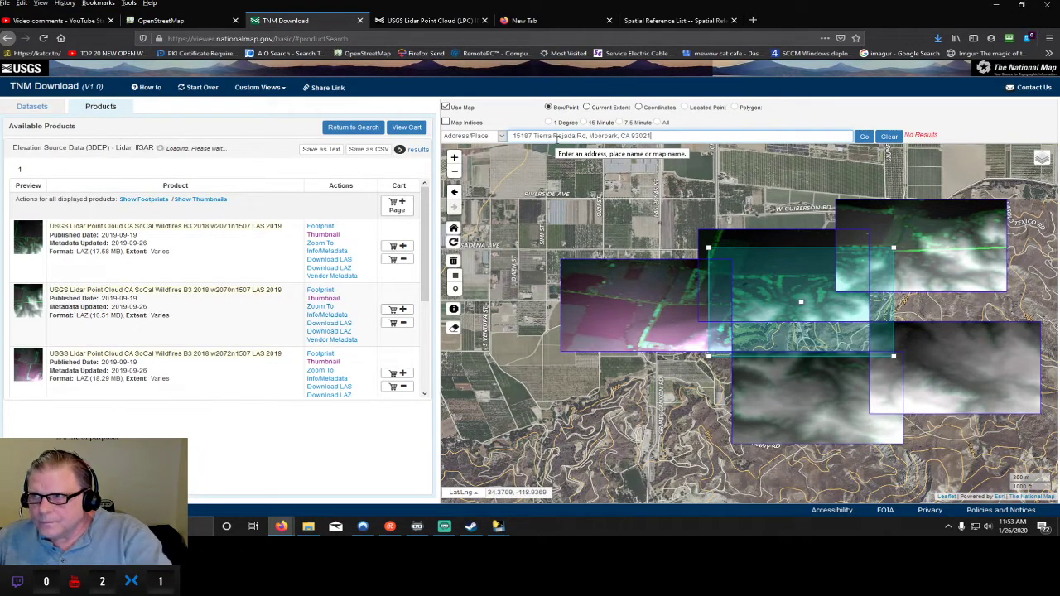
click(863, 136)
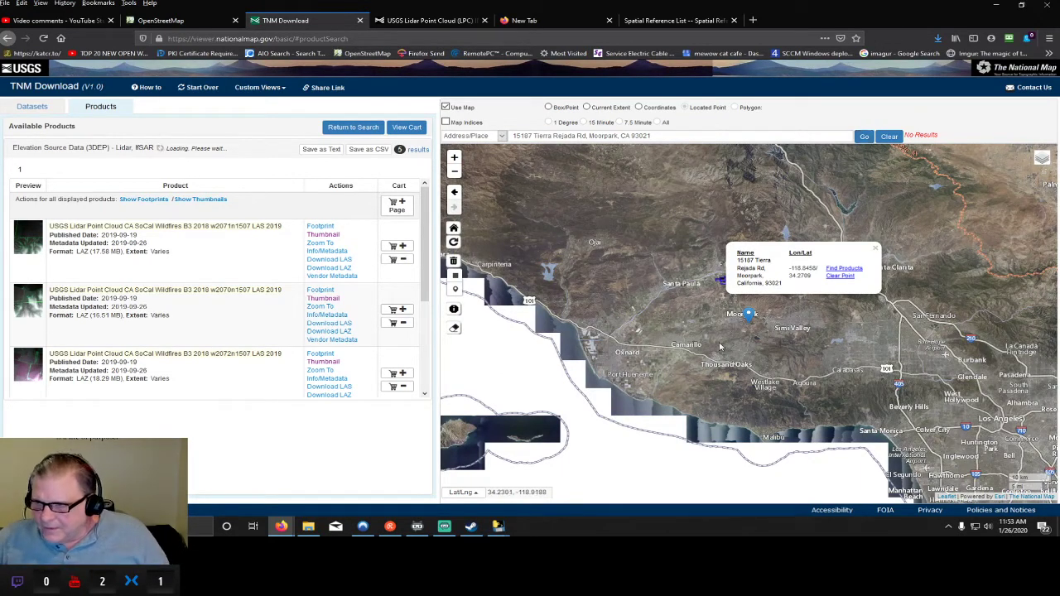
- Locate the Tierra Rejada golf course around the marker and clear the located point
drag(721, 348, 702, 369)
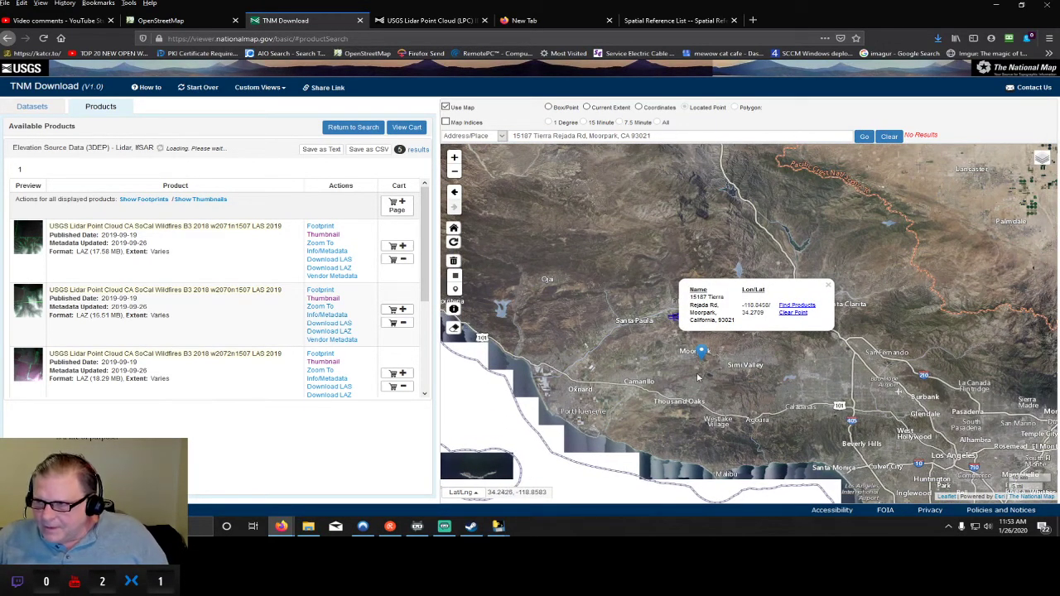
scroll(702, 369, up, 5)
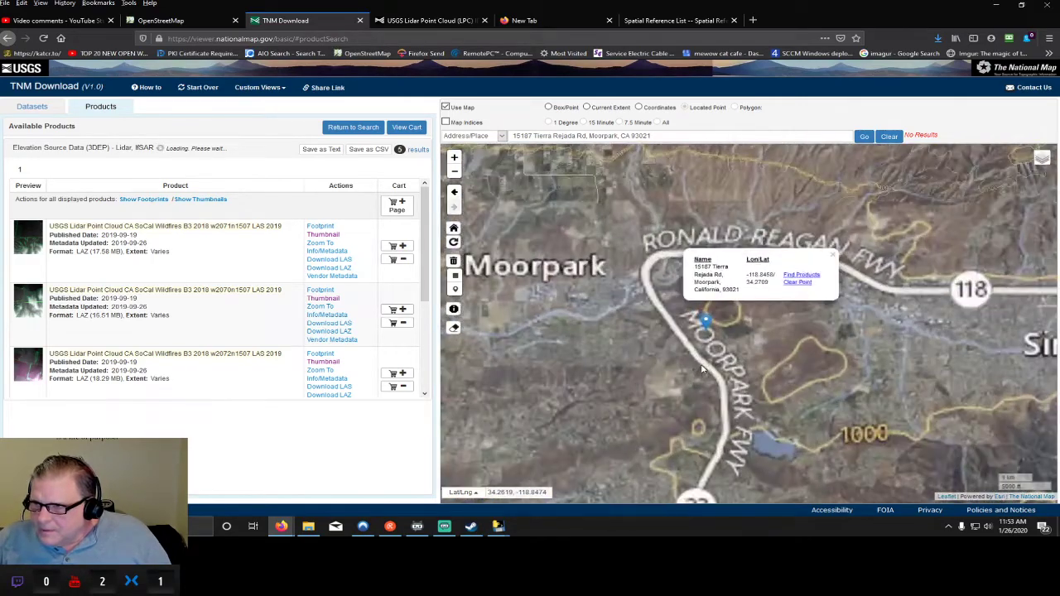
scroll(701, 364, down, 3)
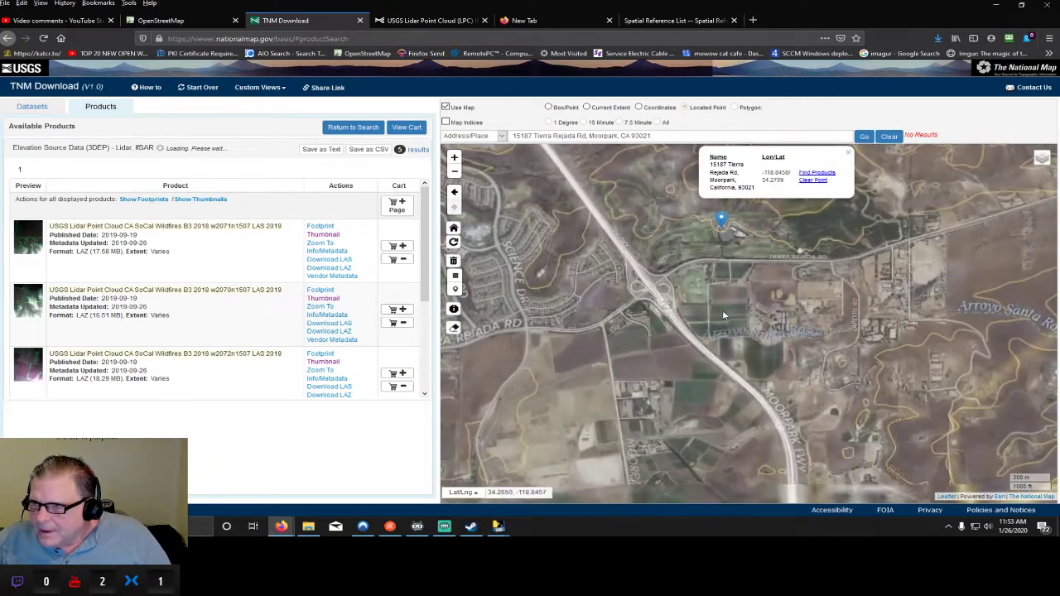
drag(715, 303, 659, 399)
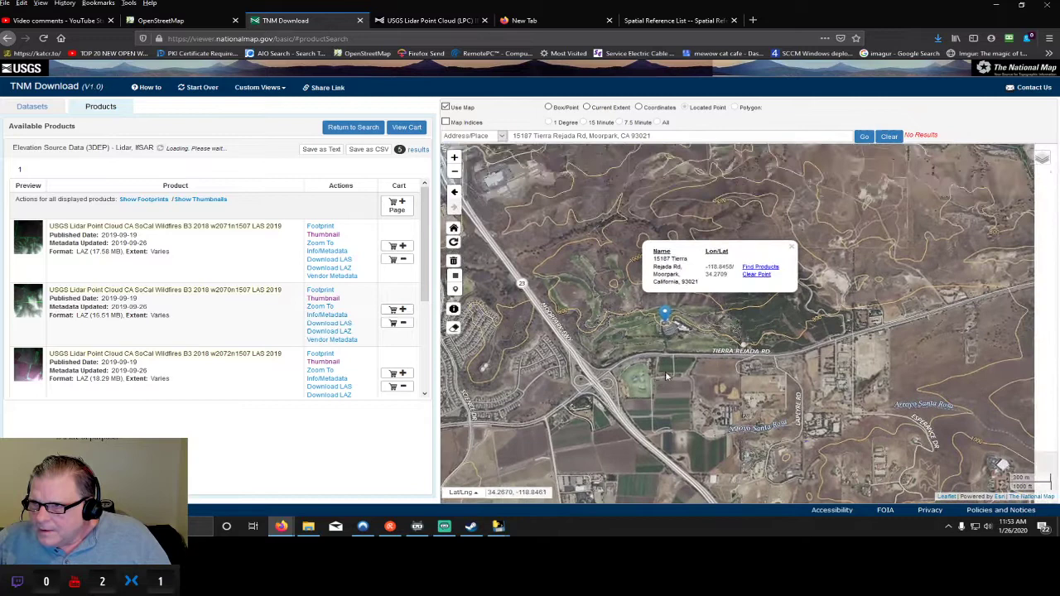
click(766, 278)
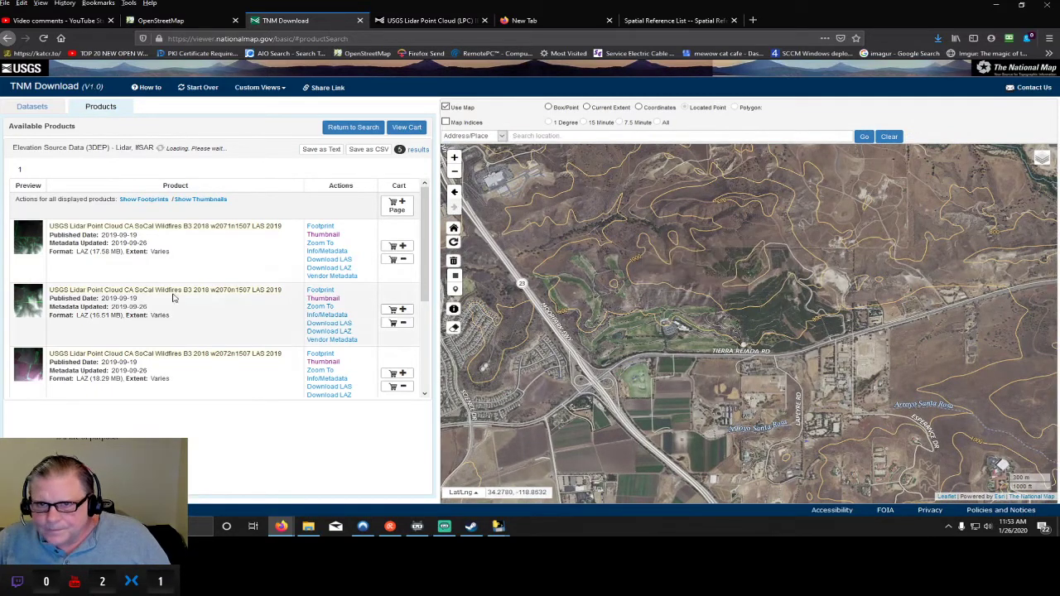
- Draw a search rectangle around the Tierra Rejada golf course and pull its northwest corner slightly inward
click(455, 279)
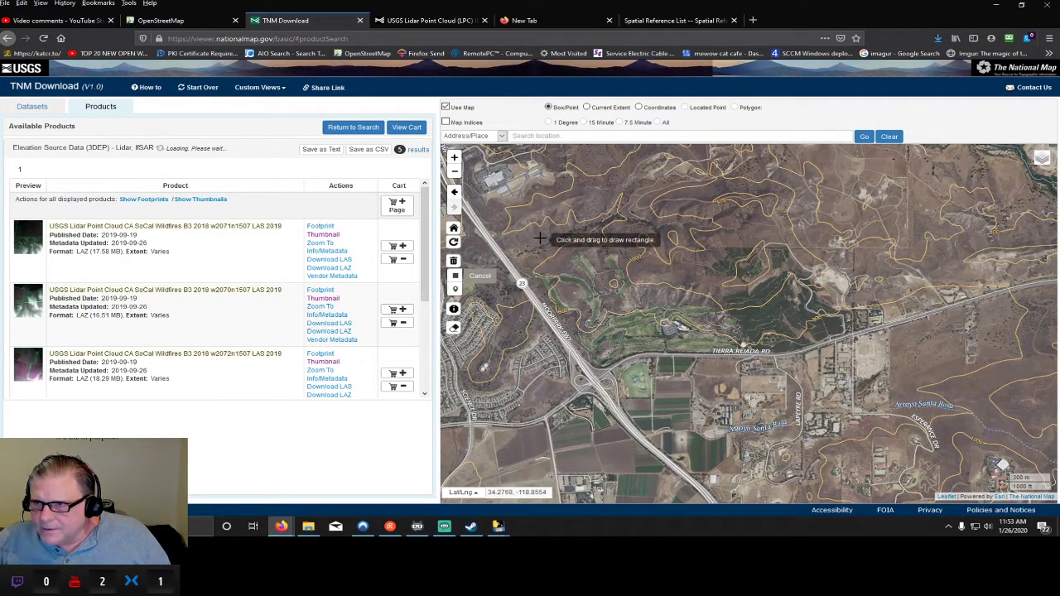
mouse_move(522, 240)
mouse_down()
mouse_move(562, 315)
mouse_move(768, 376)
mouse_move(758, 370)
mouse_up()
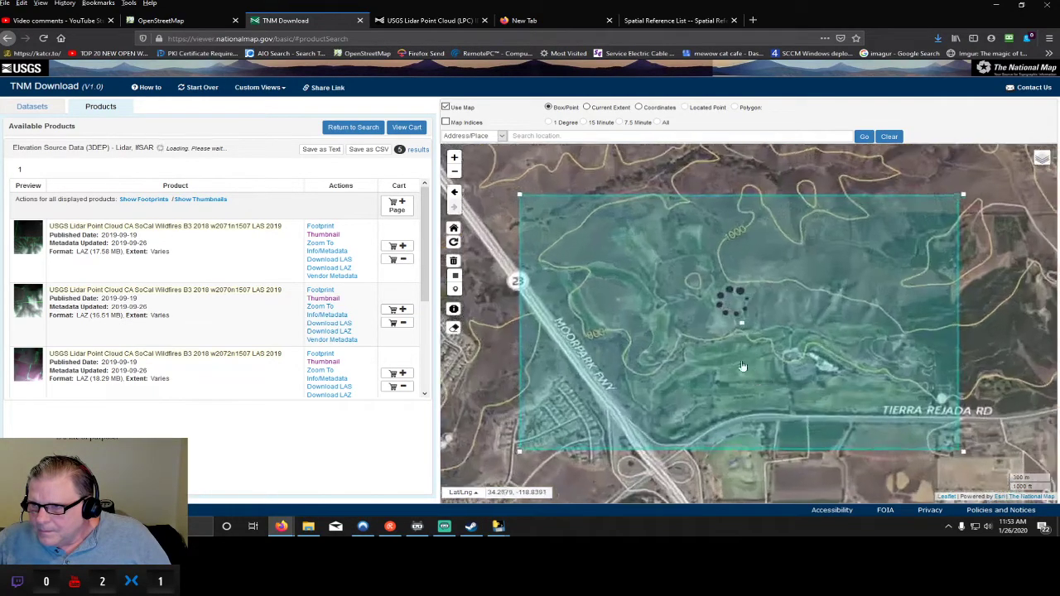
scroll(602, 327, down, 1)
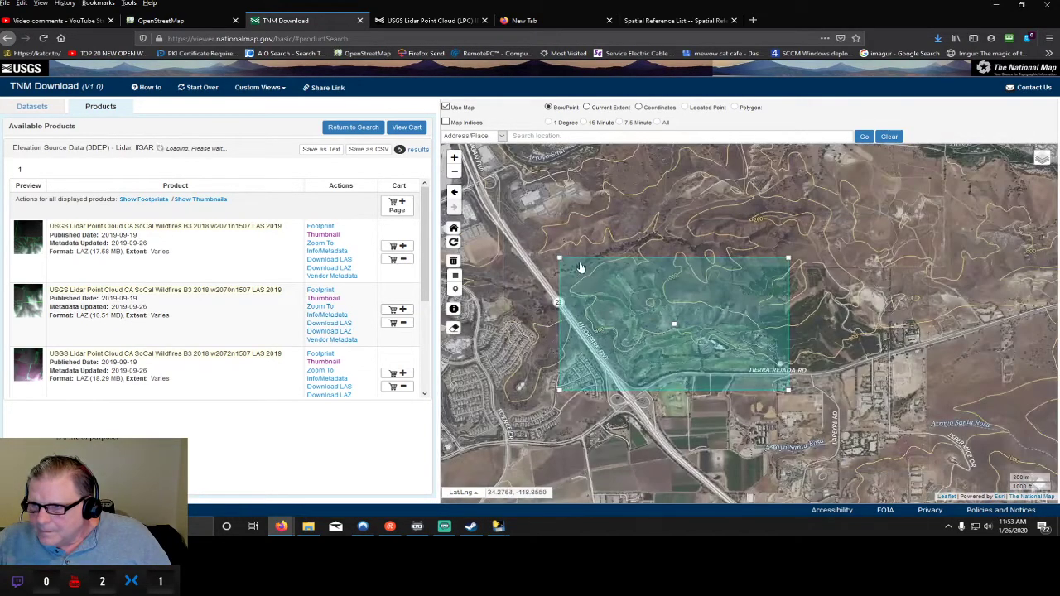
mouse_move(560, 259)
mouse_down()
mouse_move(582, 264)
mouse_move(571, 265)
mouse_up()
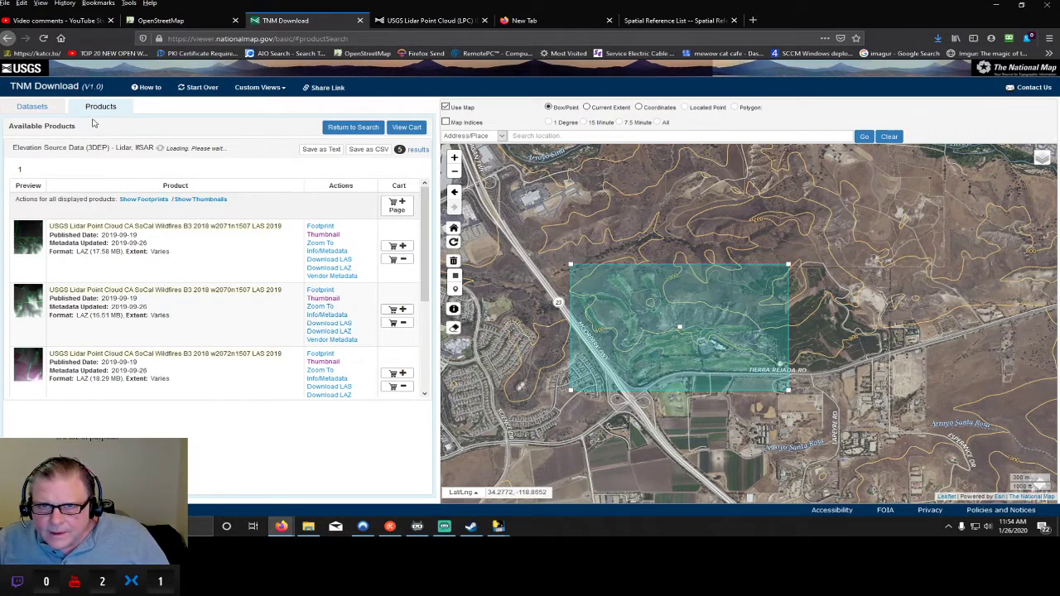
- Rerun the lidar product search for the Tierra Rejada rectangle and review the whole list of products
click(33, 107)
click(100, 105)
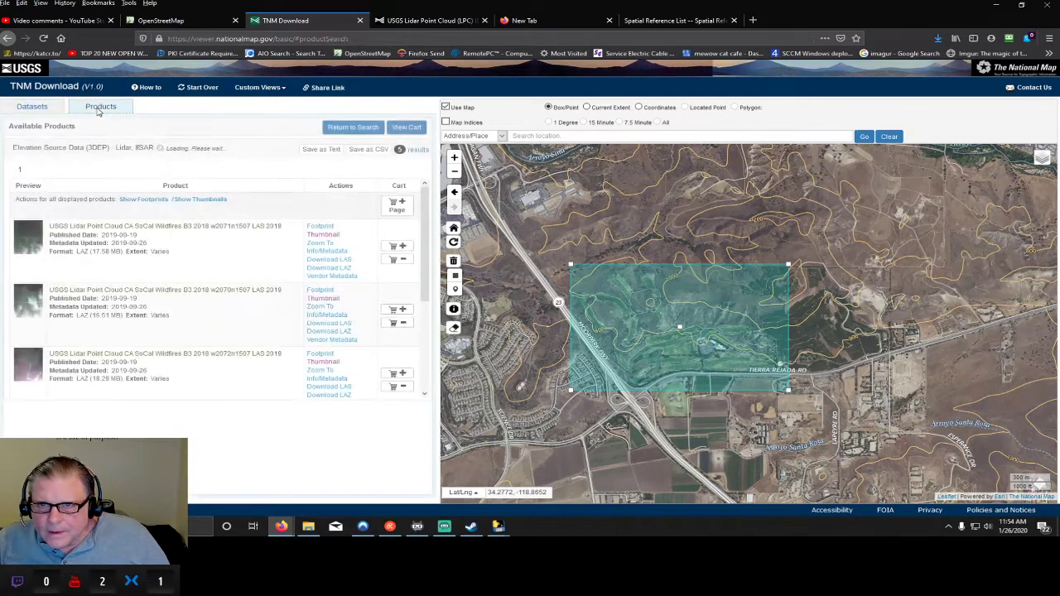
click(372, 130)
click(377, 130)
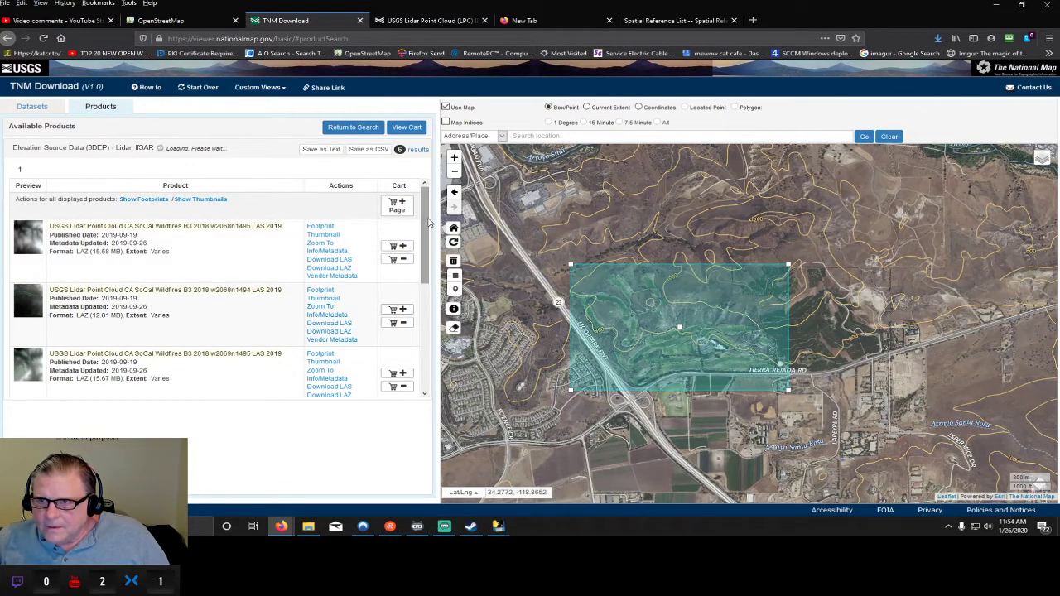
drag(425, 232, 422, 346)
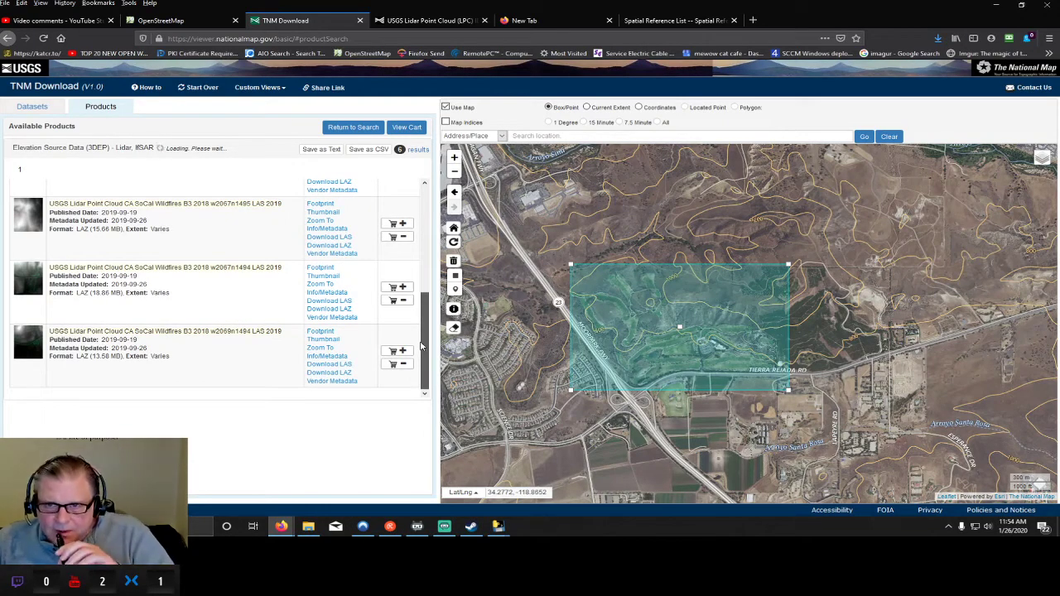
drag(421, 346, 425, 220)
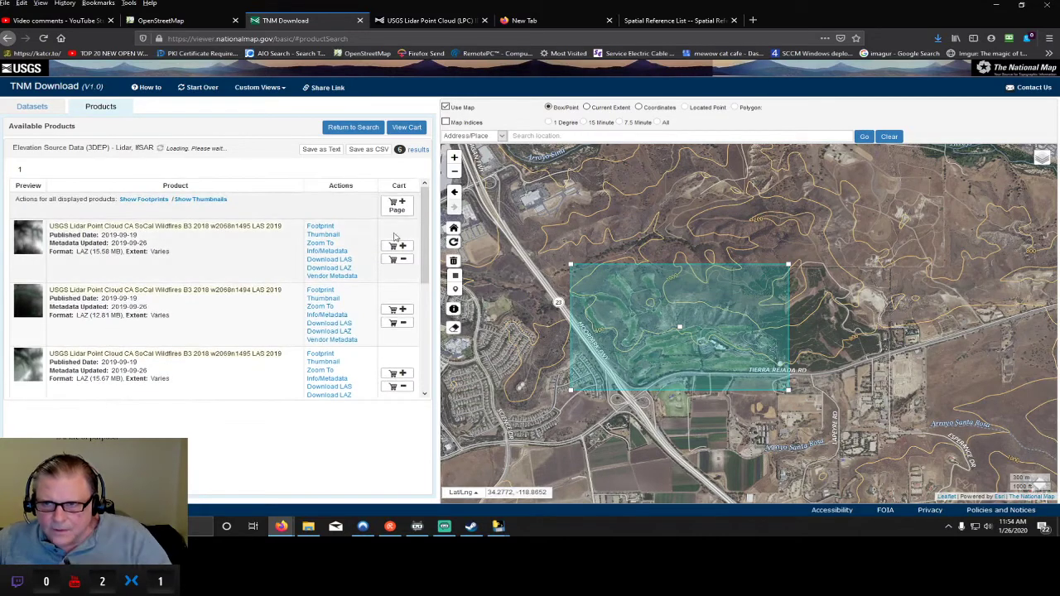
- Overlay the thumbnails of all listed lidar products on the Tierra Rejada map, toggling the w2067n1495 one again to check coverage
click(322, 236)
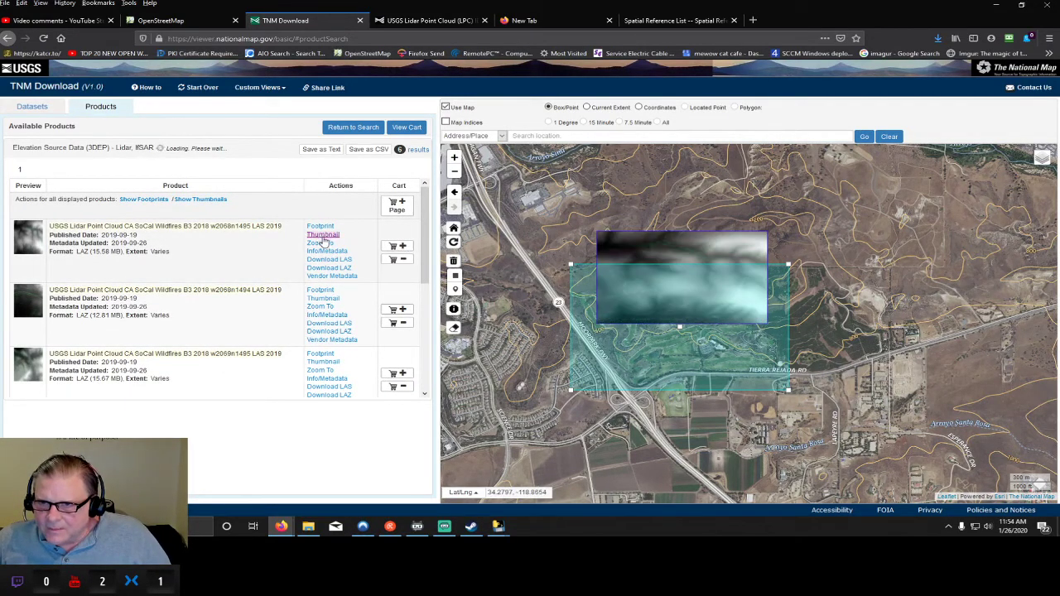
click(325, 299)
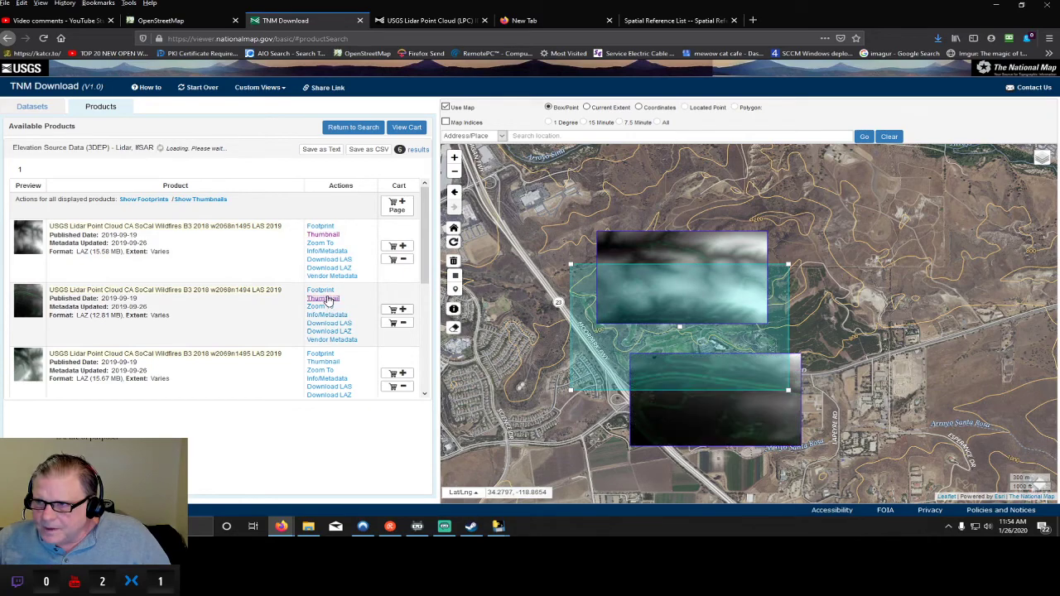
click(335, 366)
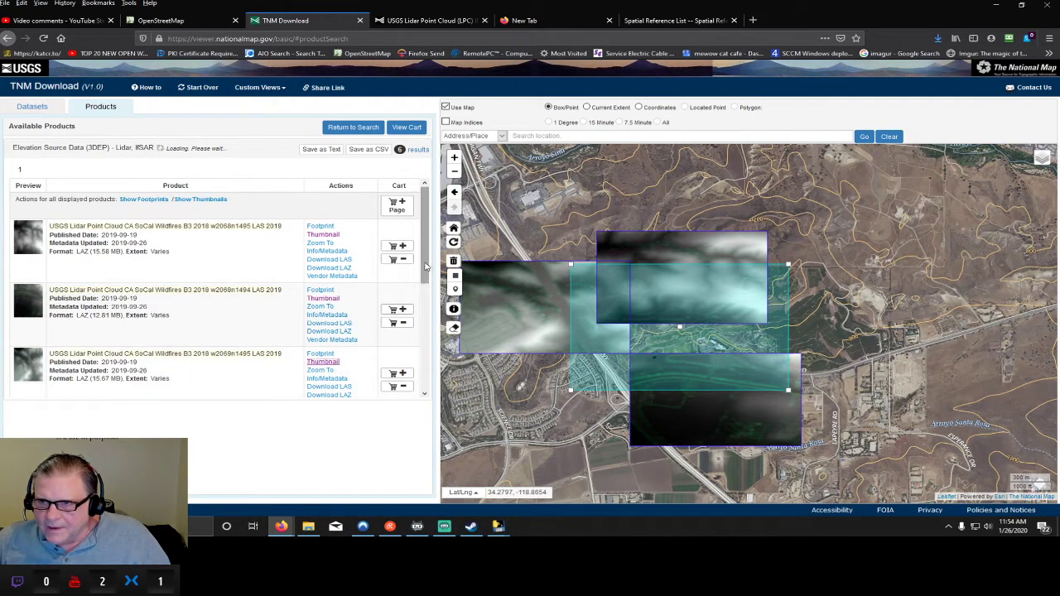
drag(427, 266, 421, 377)
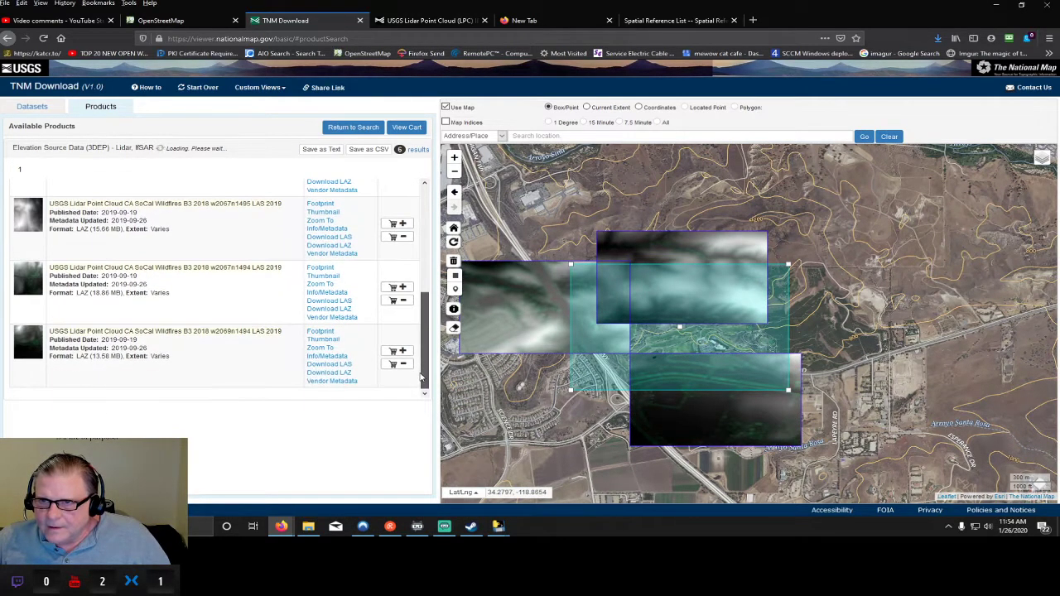
click(324, 212)
click(331, 278)
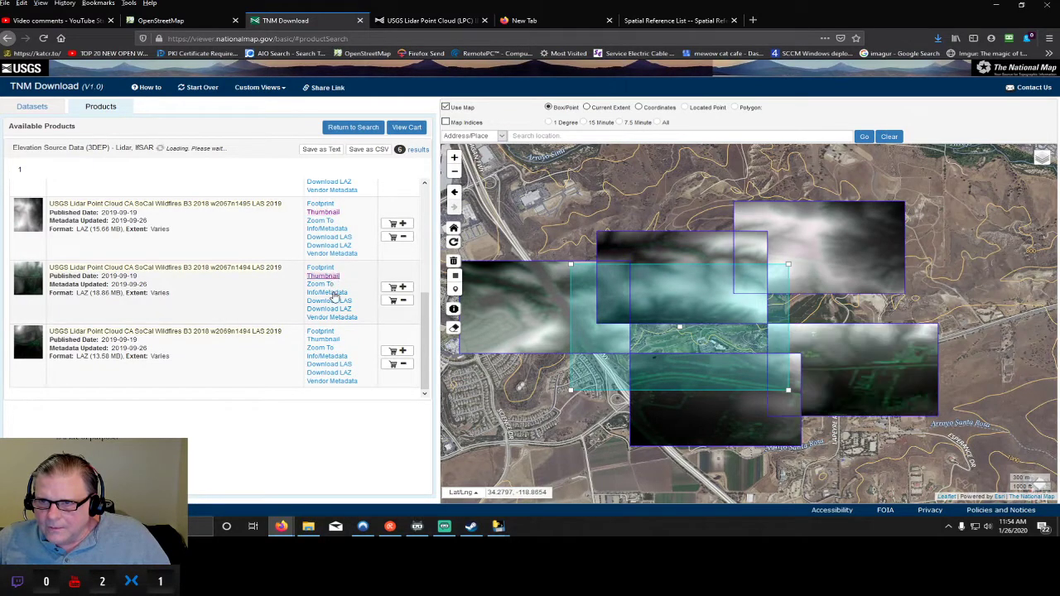
click(332, 343)
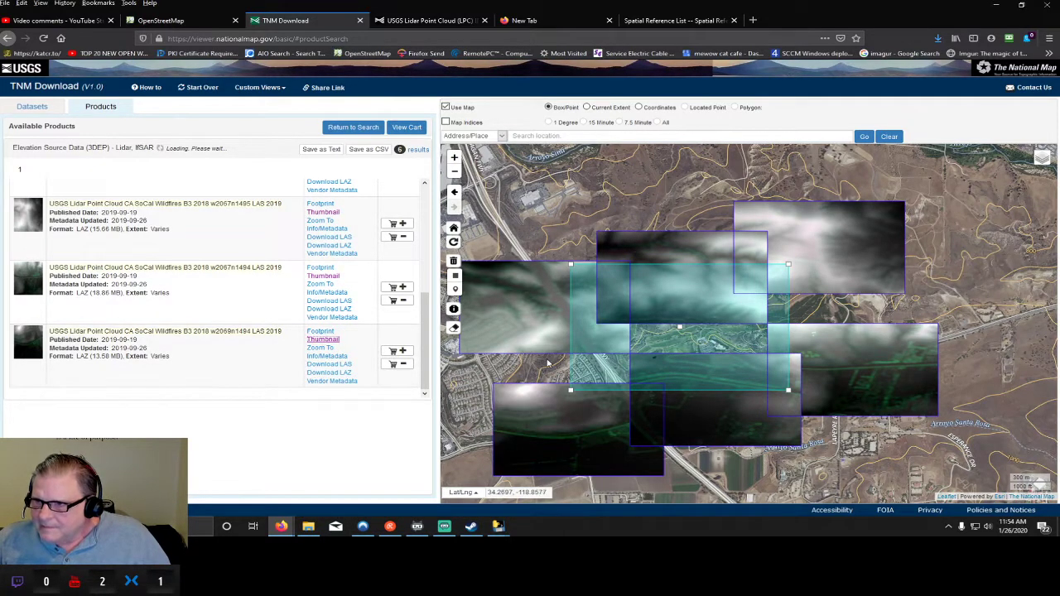
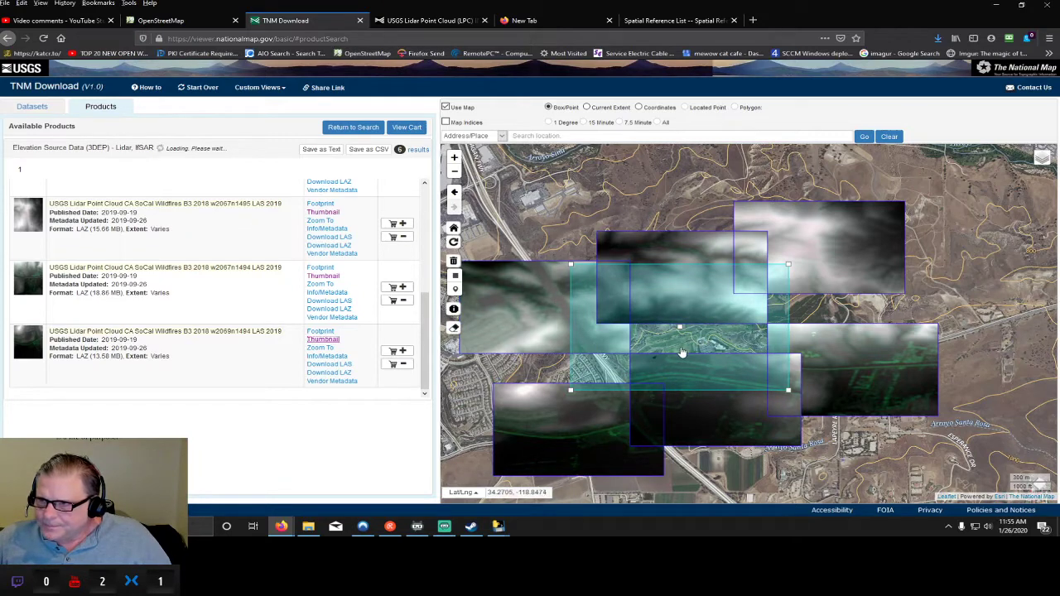
click(328, 213)
click(328, 213)
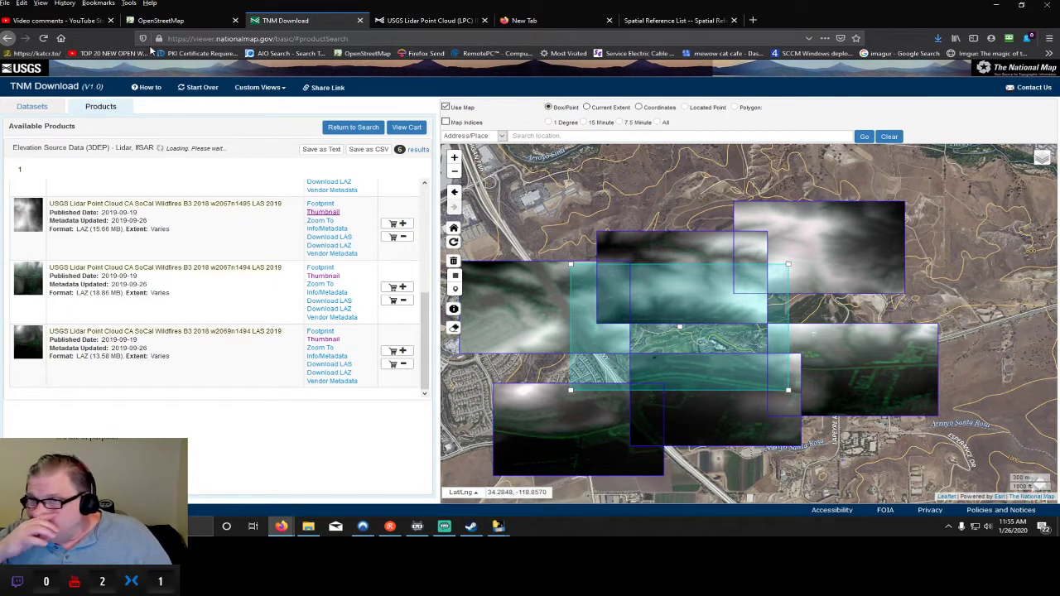
- Return to the YouTube Studio comments and copy the Simi Hills course's address from the same viewer's request
click(89, 22)
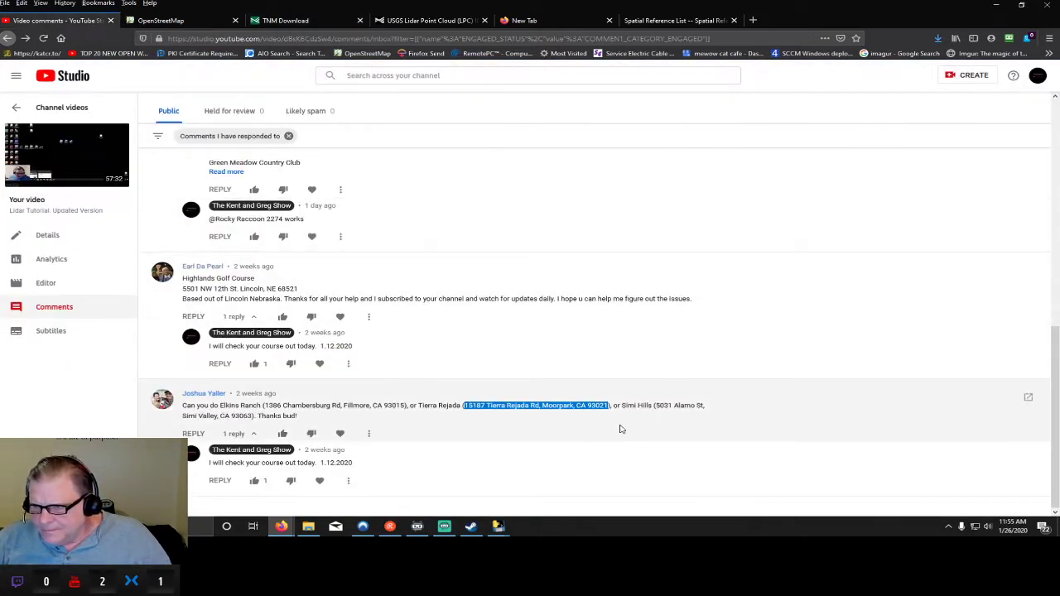
drag(655, 405, 236, 422)
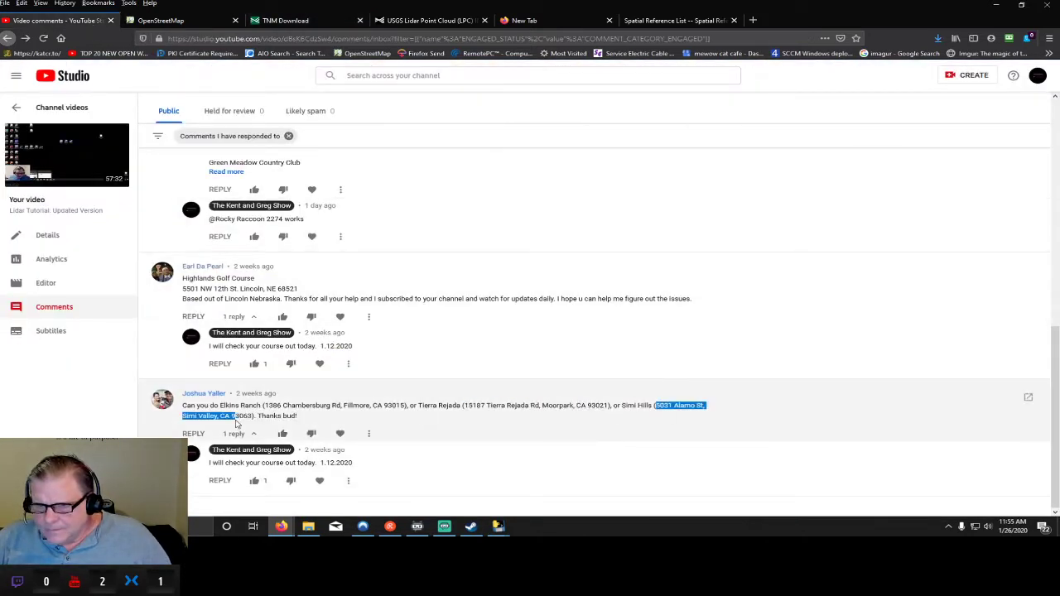
right_click(252, 418)
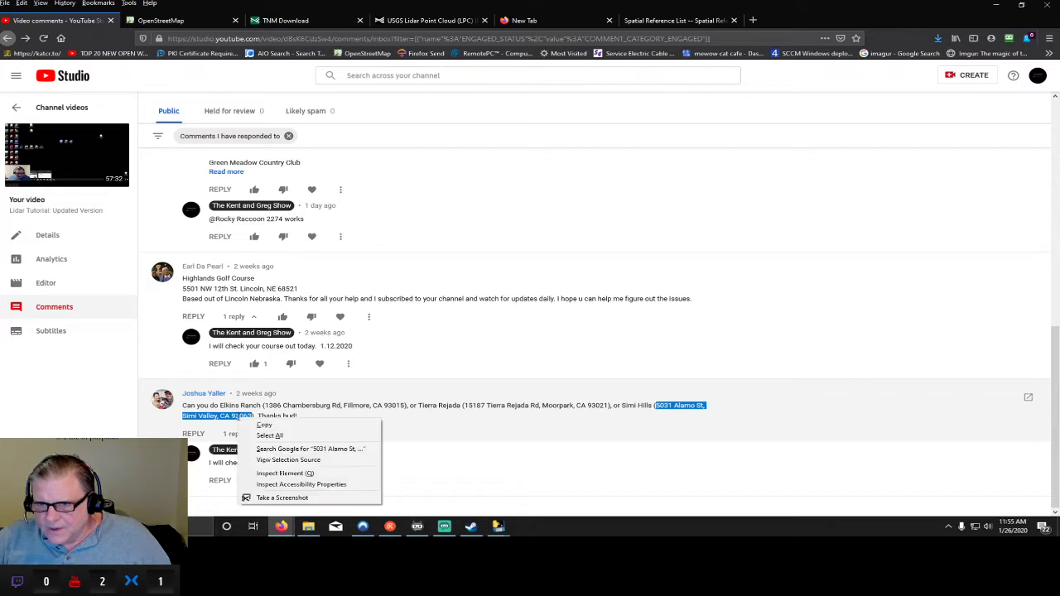
click(264, 433)
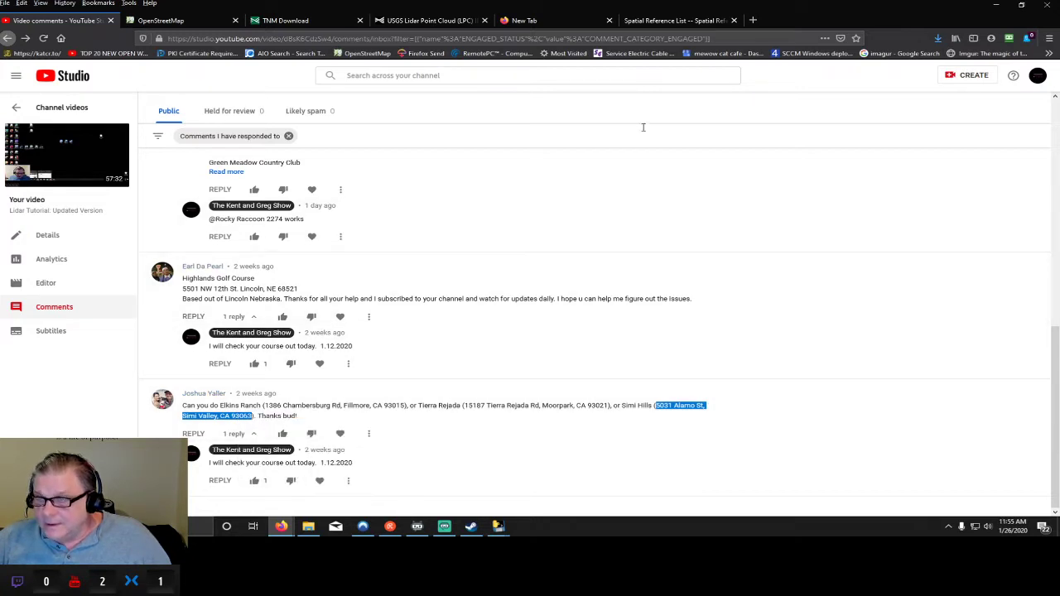
- Switch to TNM Download and locate the copied Simi Hills course address on the map
click(688, 21)
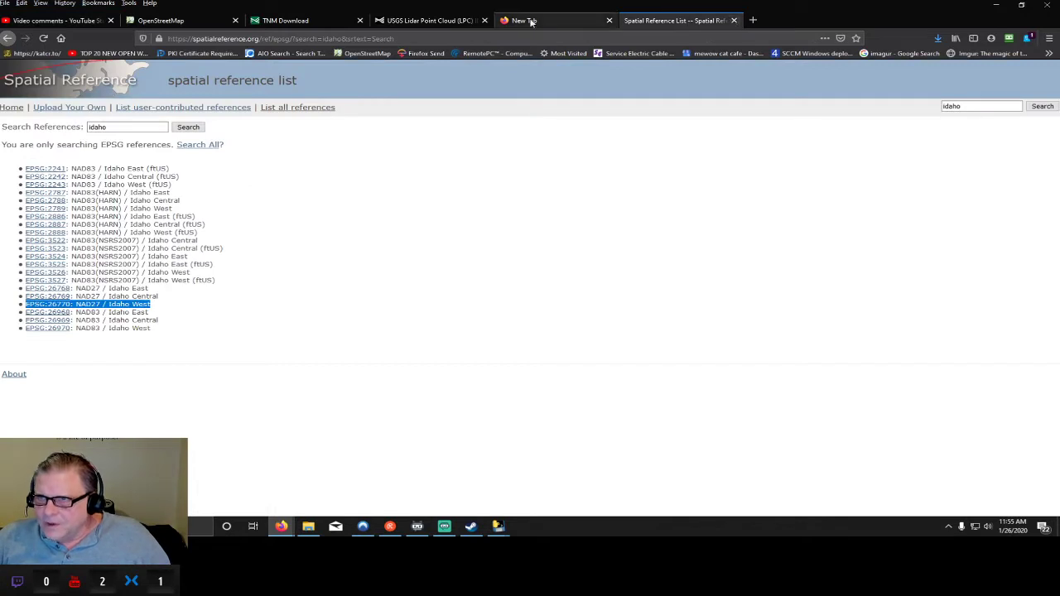
click(286, 21)
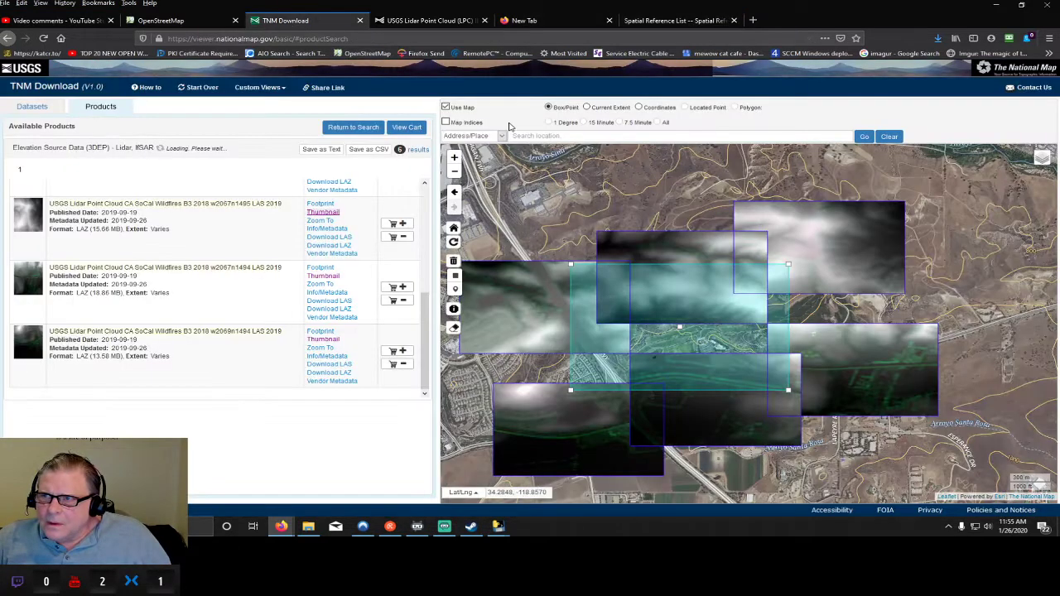
click(583, 137)
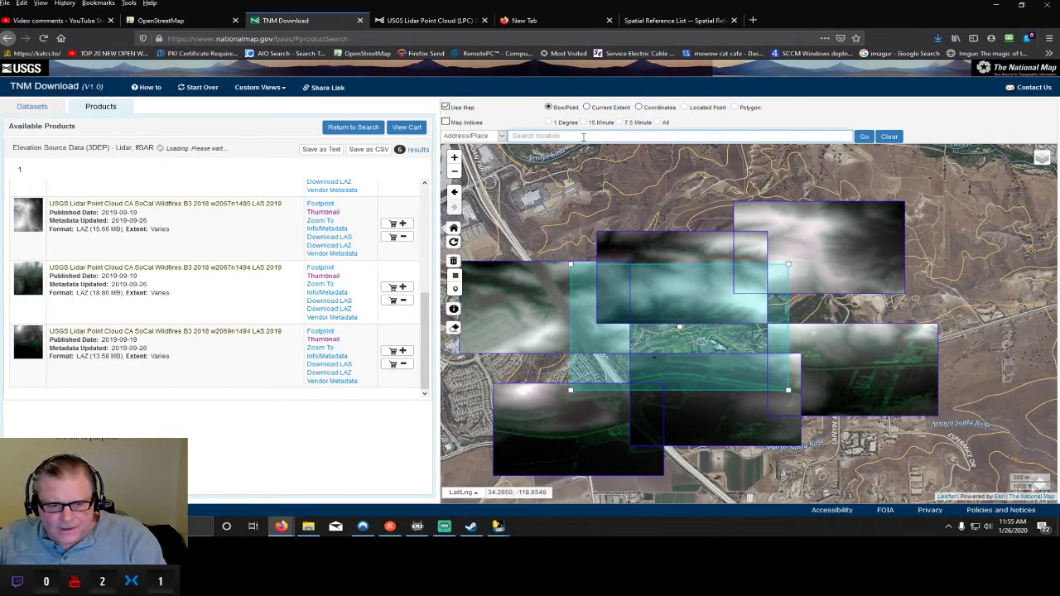
key(ctrl+v)
key(Return)
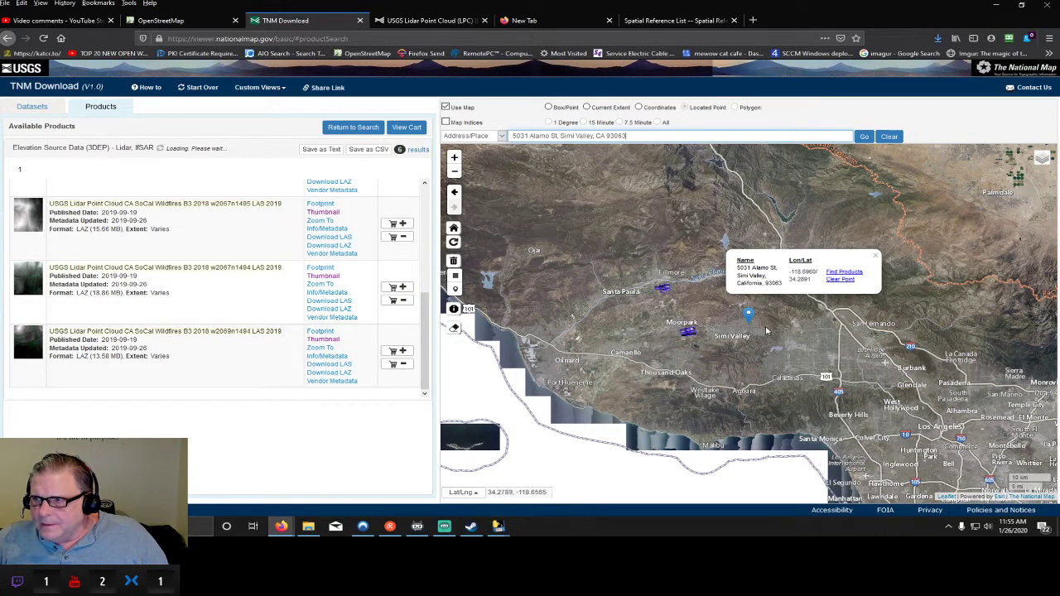
- Draw a search rectangle around the Simi Hills golf course and pull its northwest corner slightly inward
scroll(766, 331, up, 3)
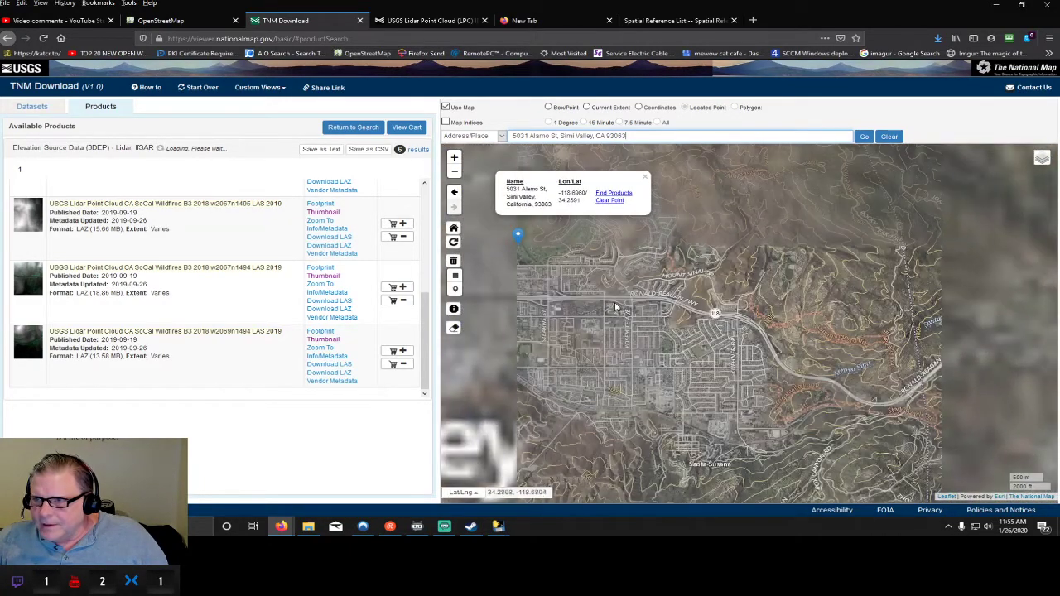
drag(615, 307, 717, 384)
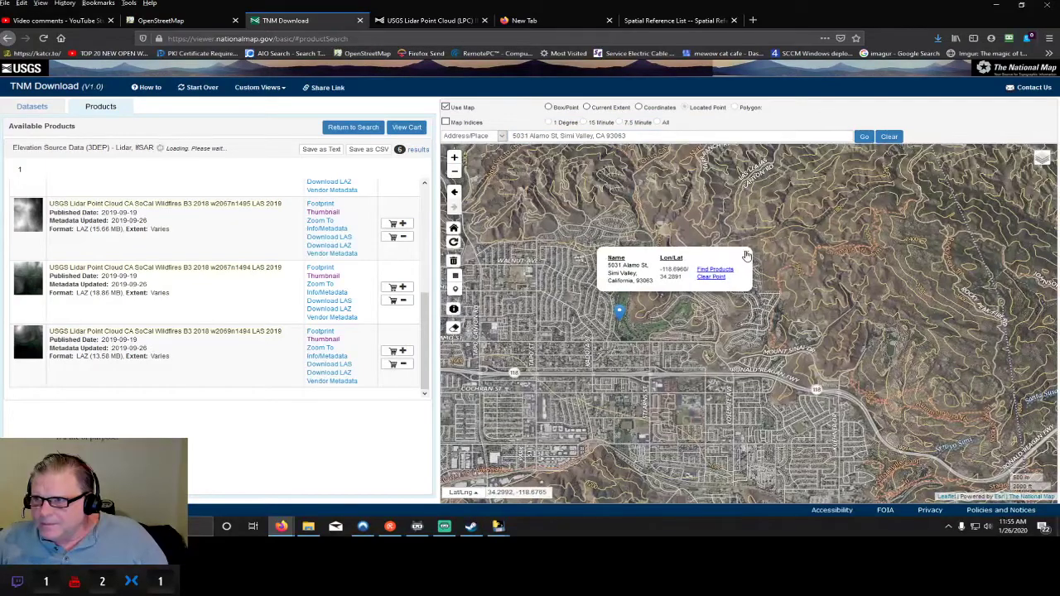
click(746, 256)
drag(654, 276, 667, 307)
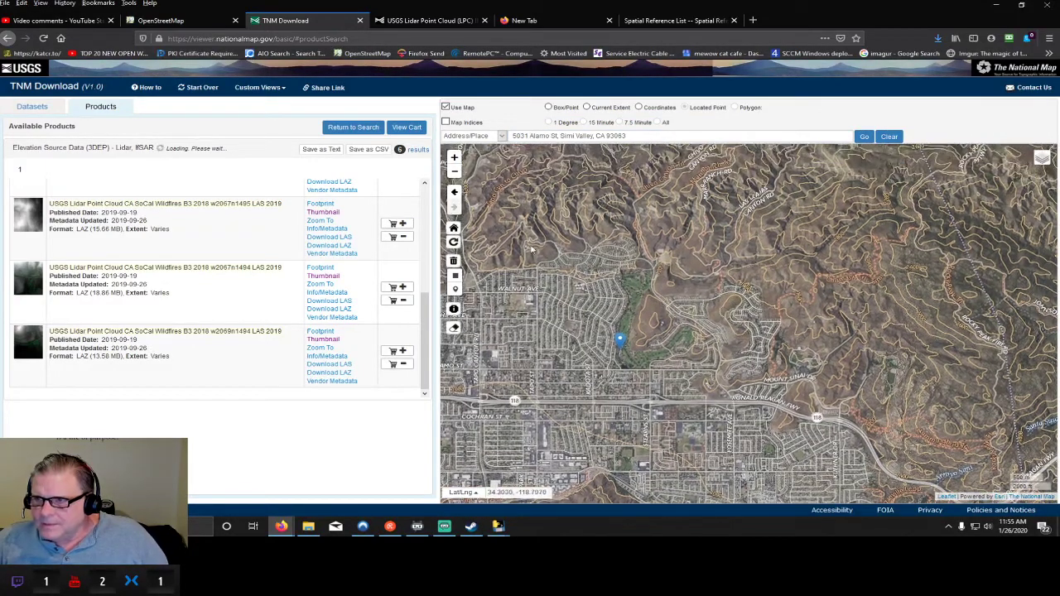
click(454, 275)
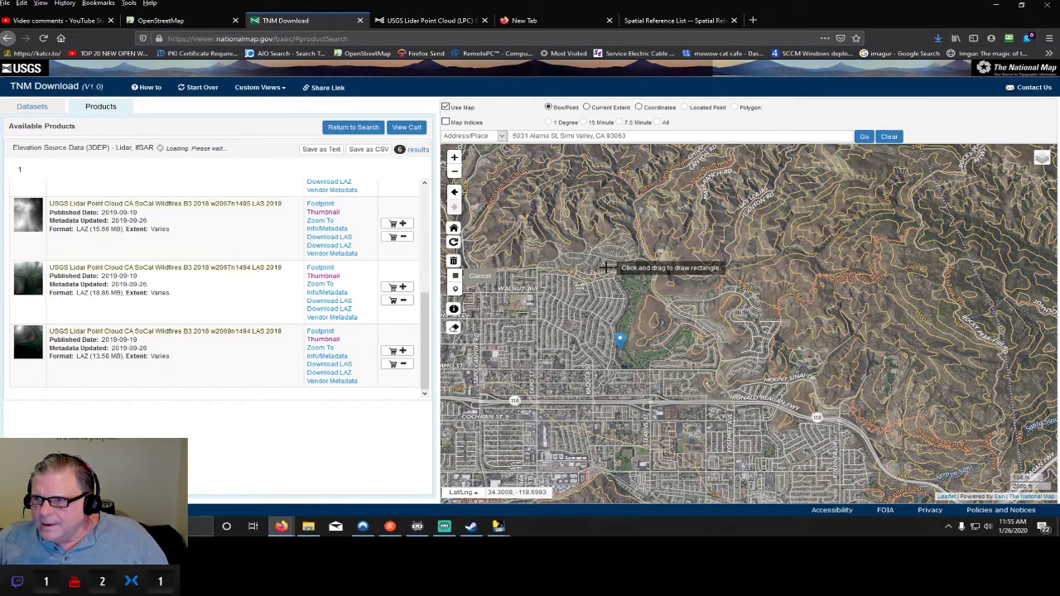
mouse_move(606, 266)
mouse_down()
mouse_move(613, 297)
mouse_move(662, 366)
mouse_move(697, 387)
mouse_move(699, 377)
mouse_up()
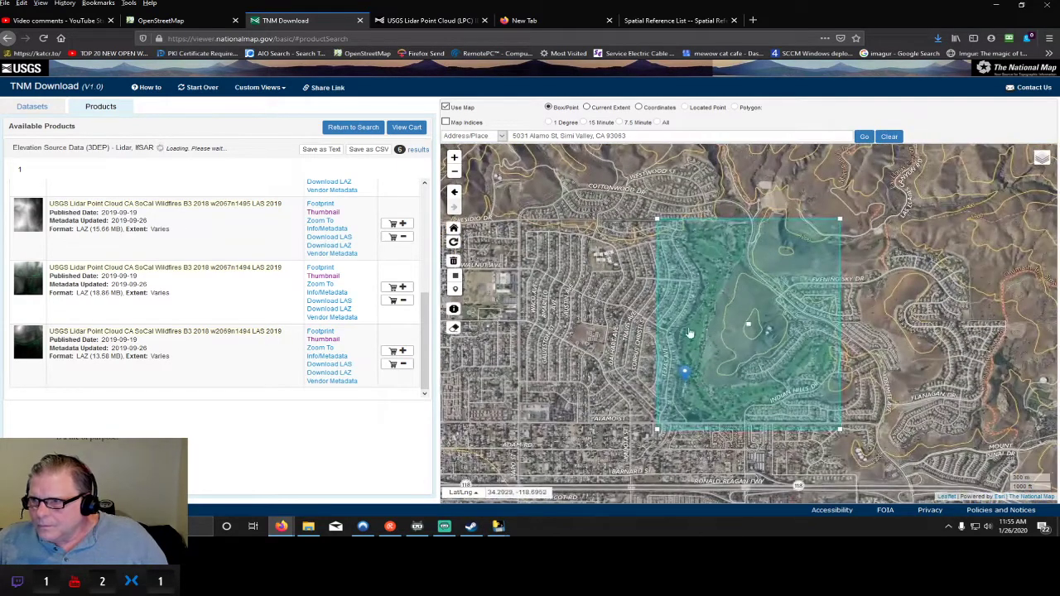
drag(657, 221, 664, 218)
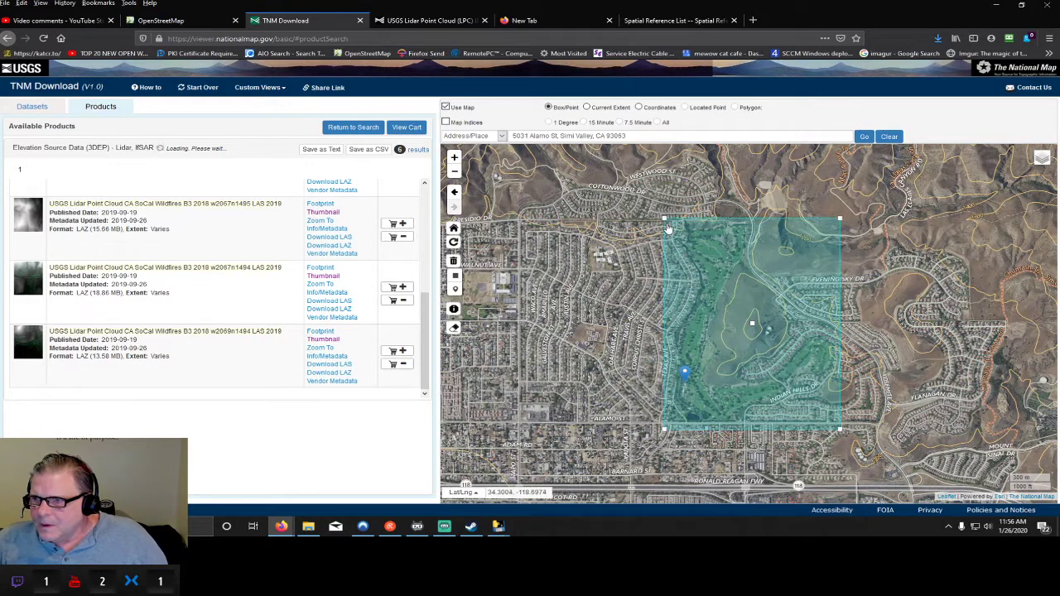
- Rerun the Lidar Point Cloud (LPC) product search for the Simi Hills rectangle and review the listed products
click(373, 131)
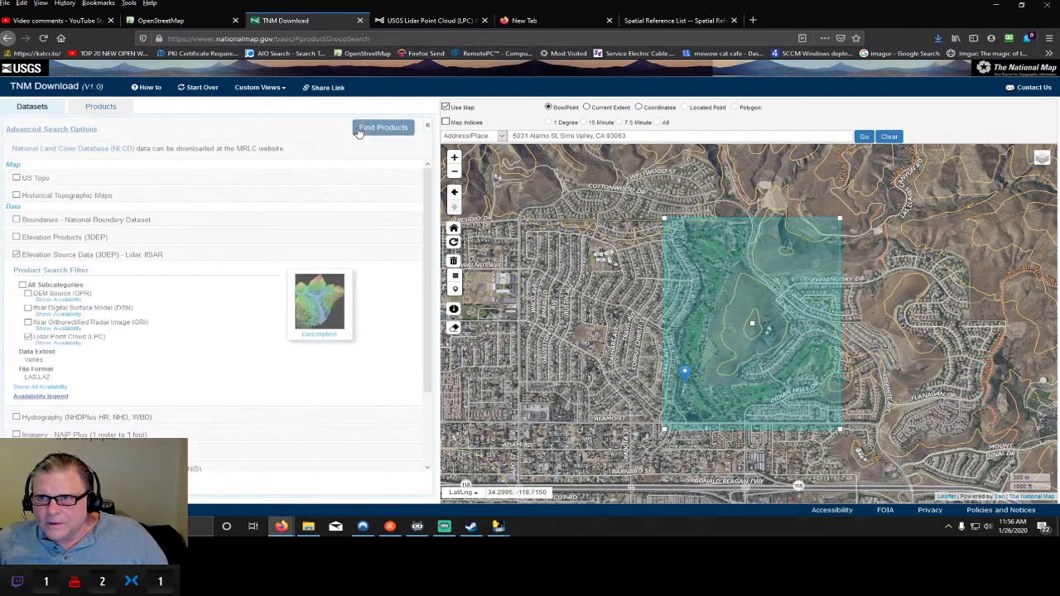
click(383, 129)
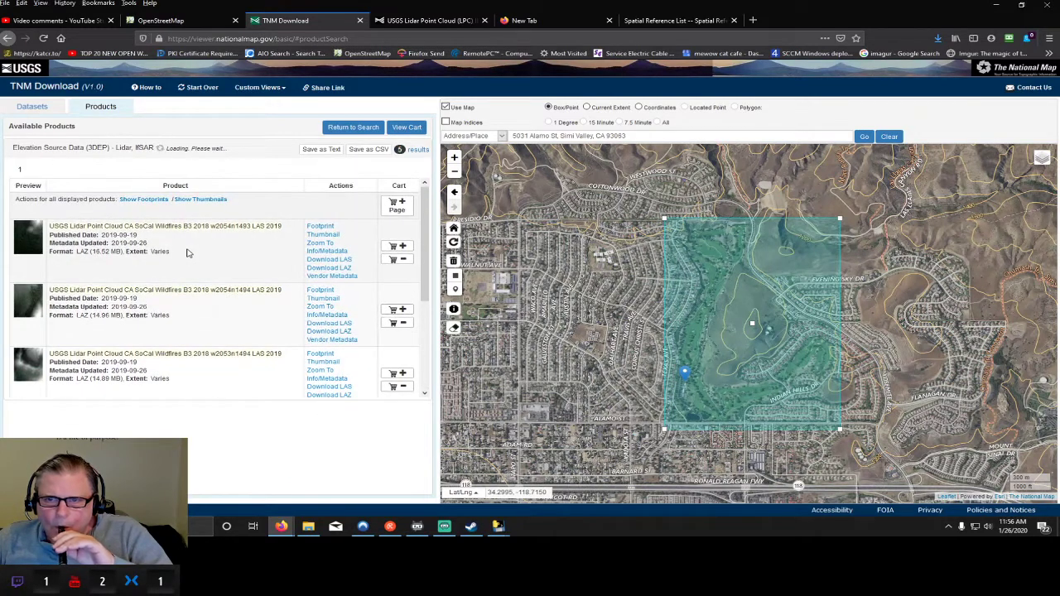
scroll(188, 253, down, 3)
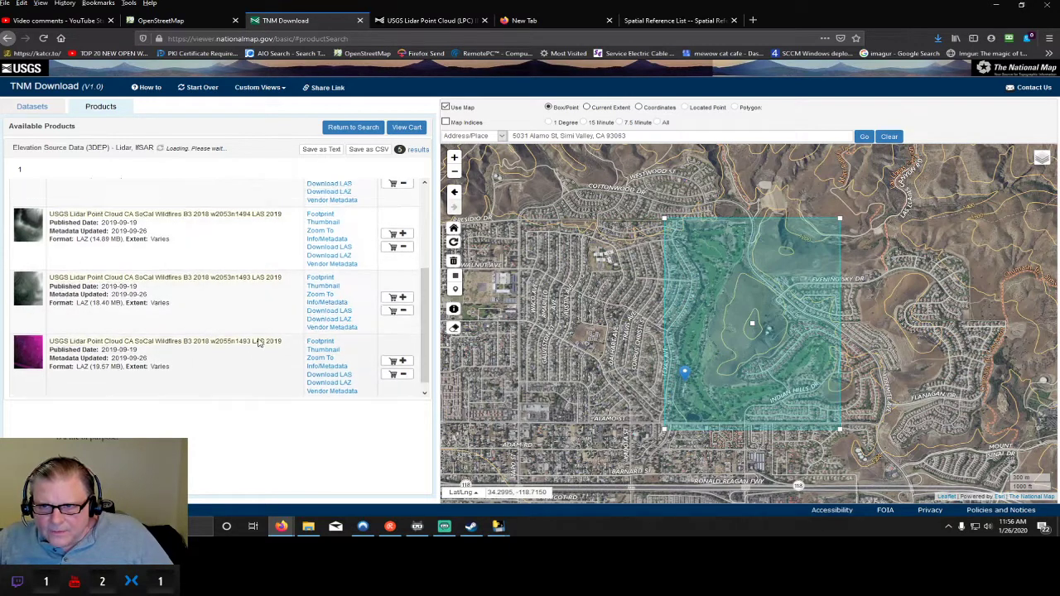
scroll(258, 342, up, 3)
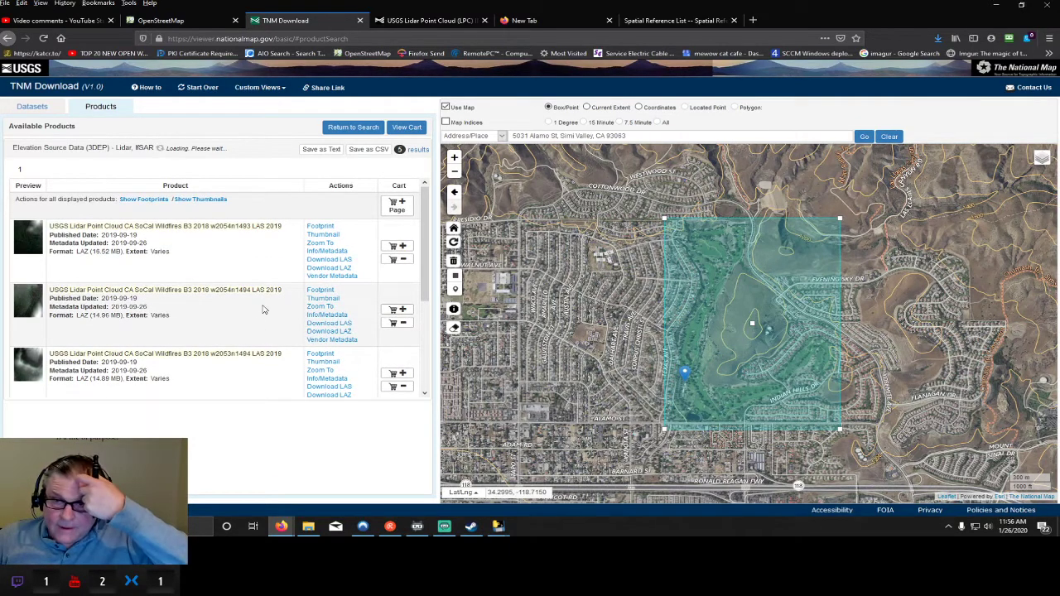
- Overlay the thumbnails of all listed lidar products on the Simi Hills map to check the course's coverage
click(325, 236)
click(323, 298)
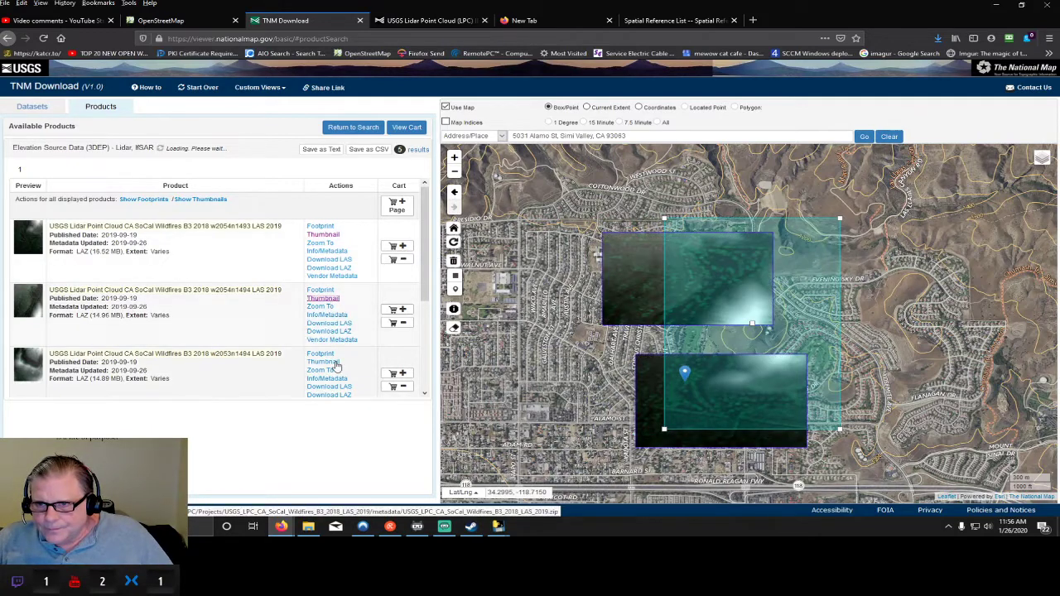
click(333, 363)
scroll(335, 364, down, 3)
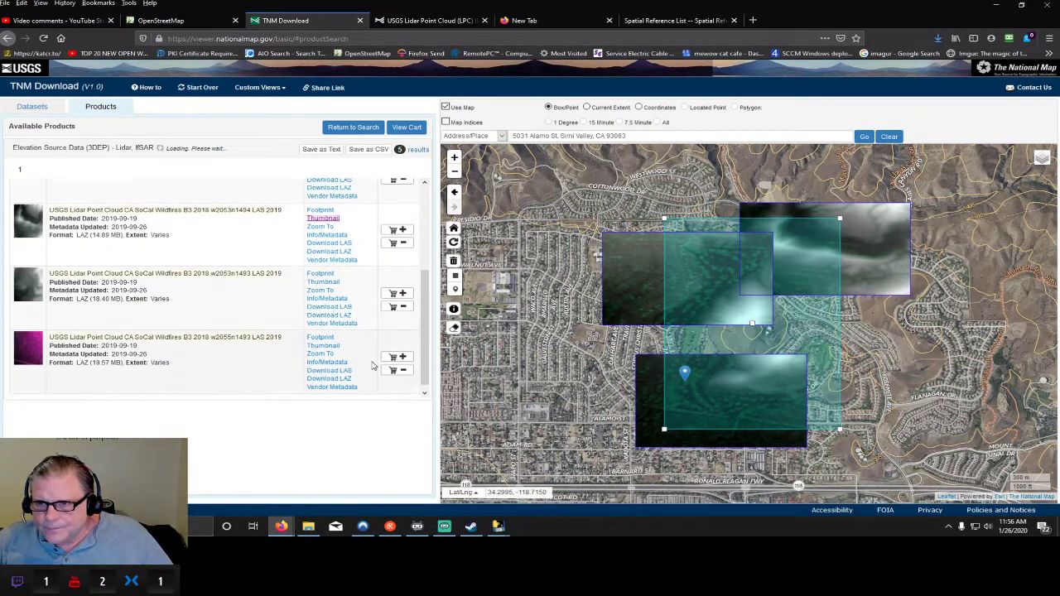
click(329, 282)
click(325, 345)
scroll(327, 347, down, 1)
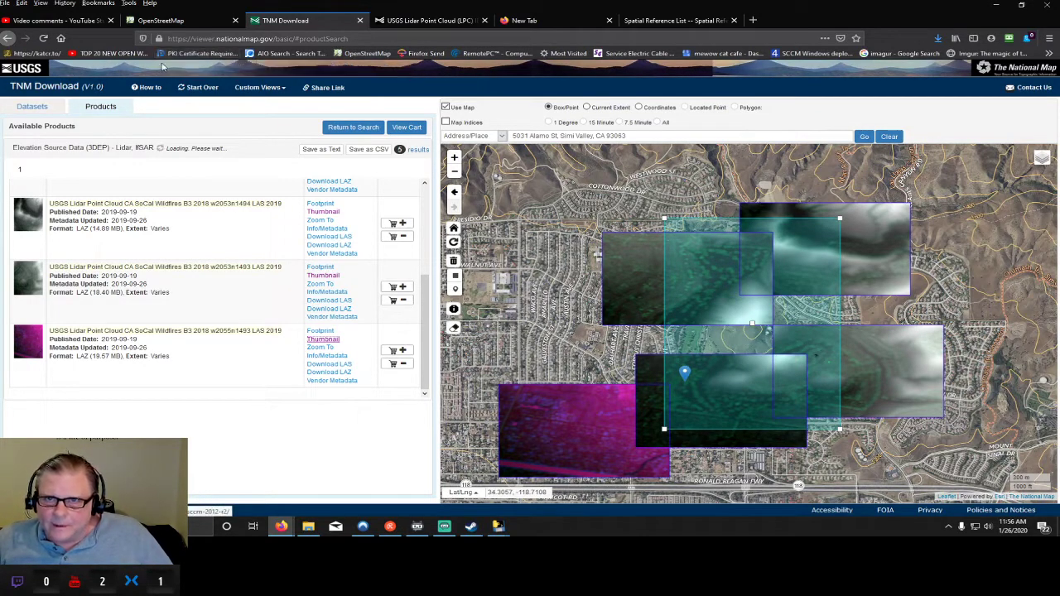
click(104, 54)
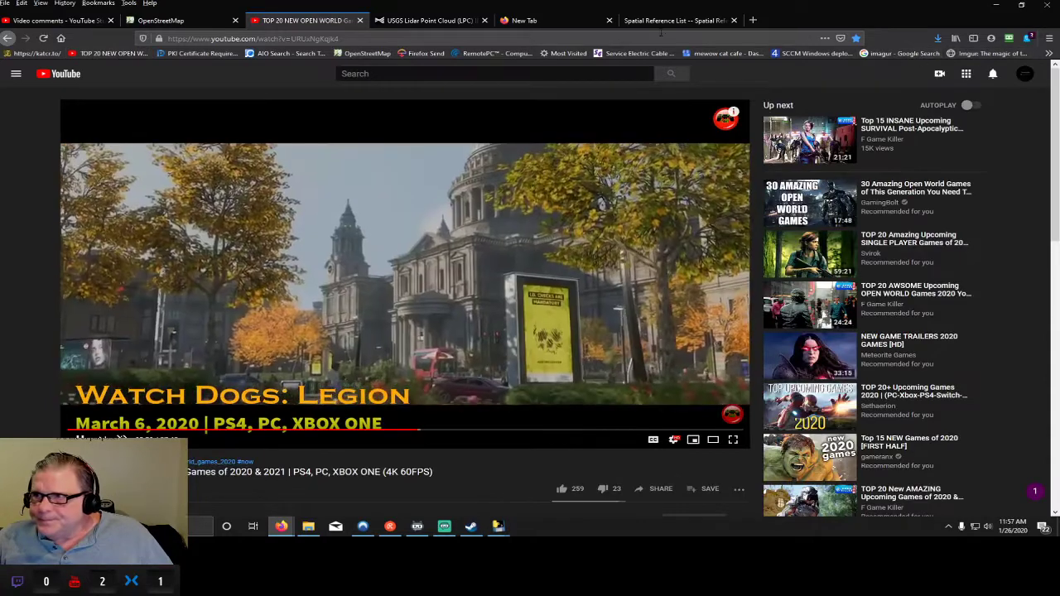
click(547, 23)
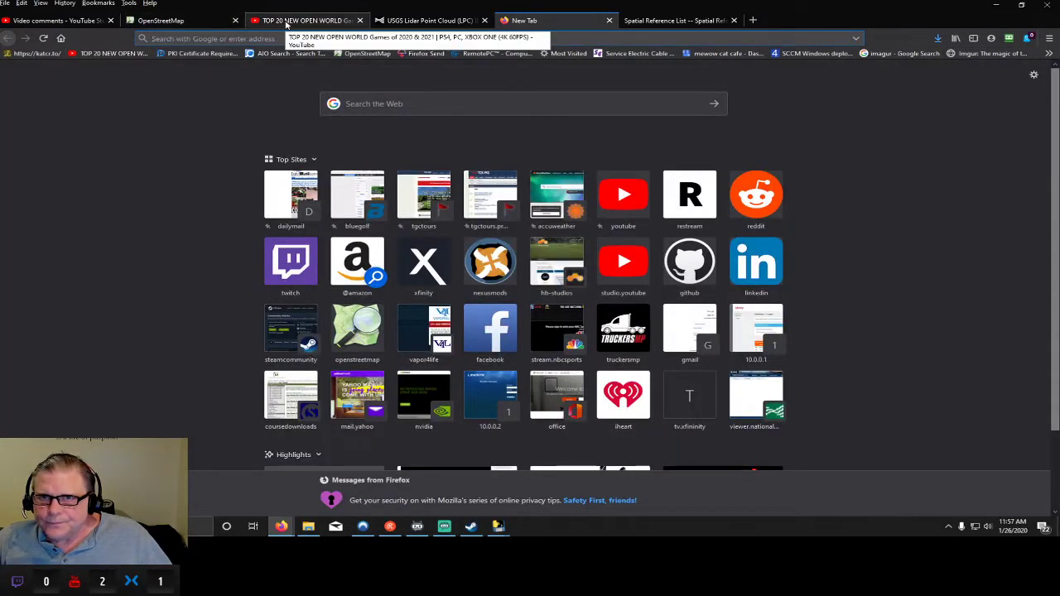
click(58, 20)
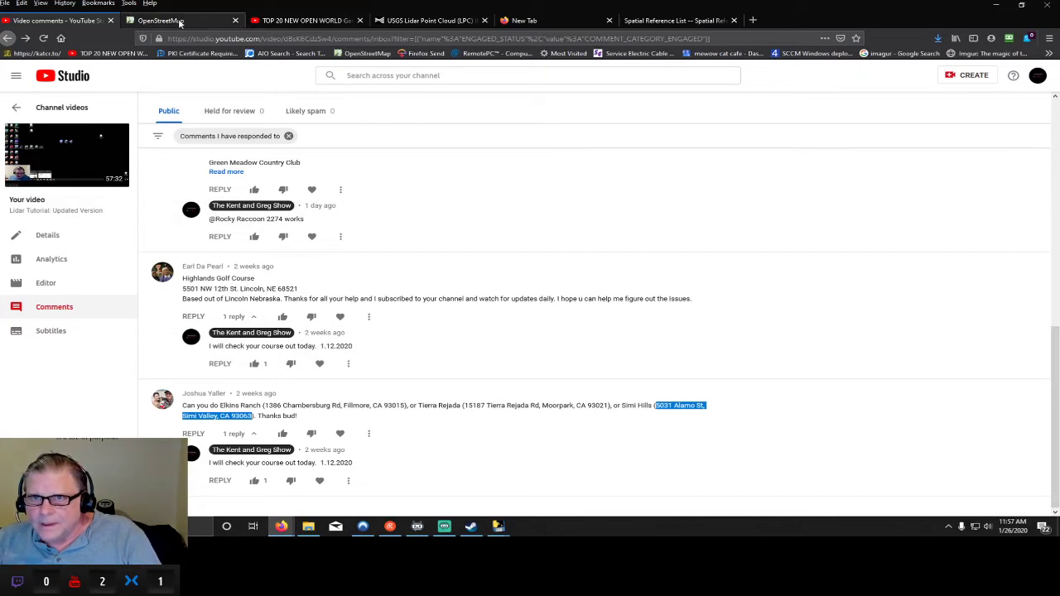
click(426, 20)
scroll(485, 140, up, 5)
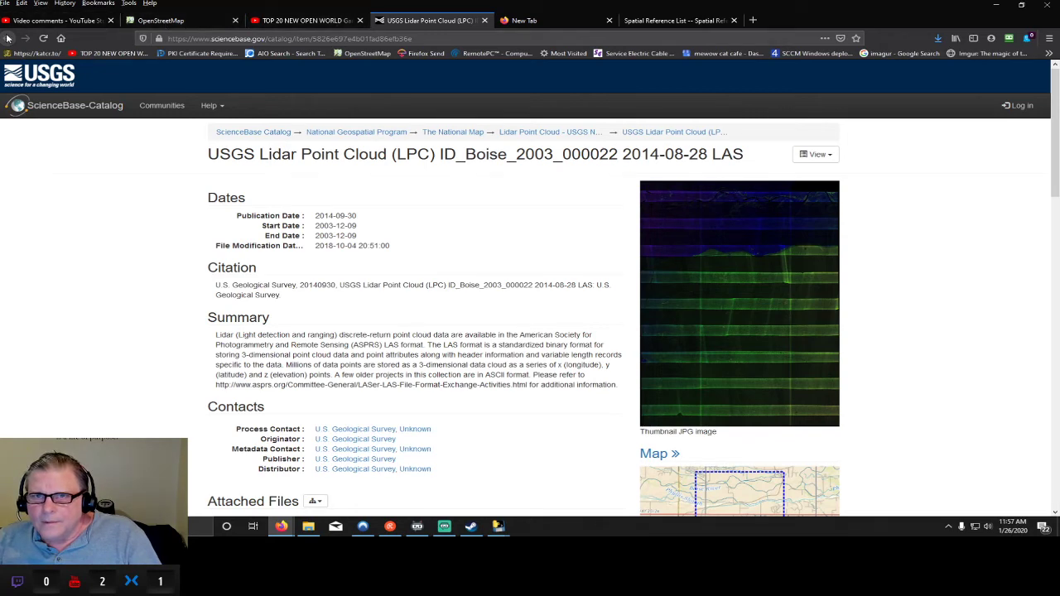
click(274, 22)
click(8, 38)
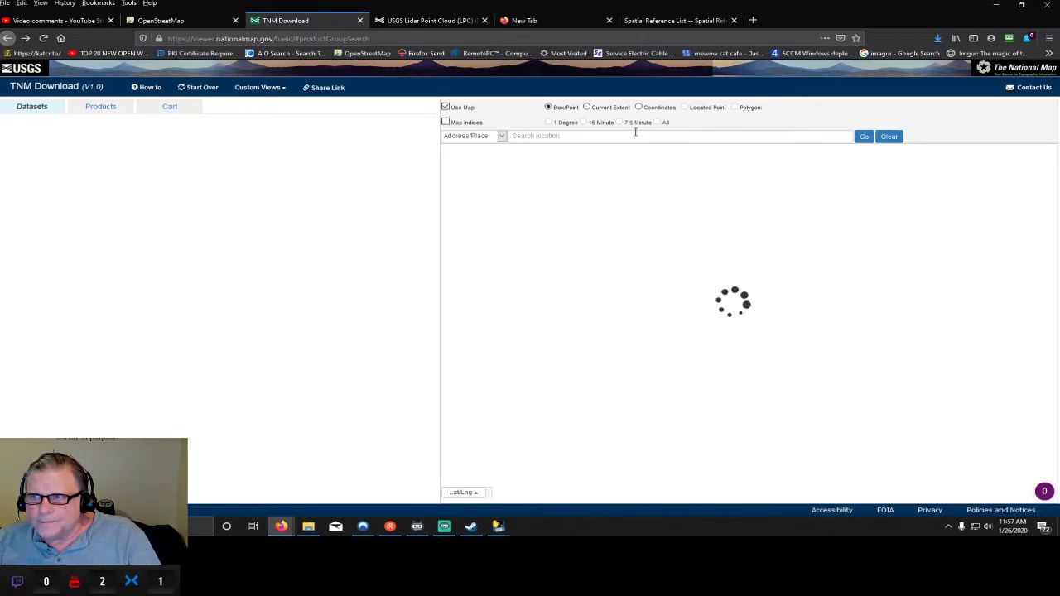
click(845, 137)
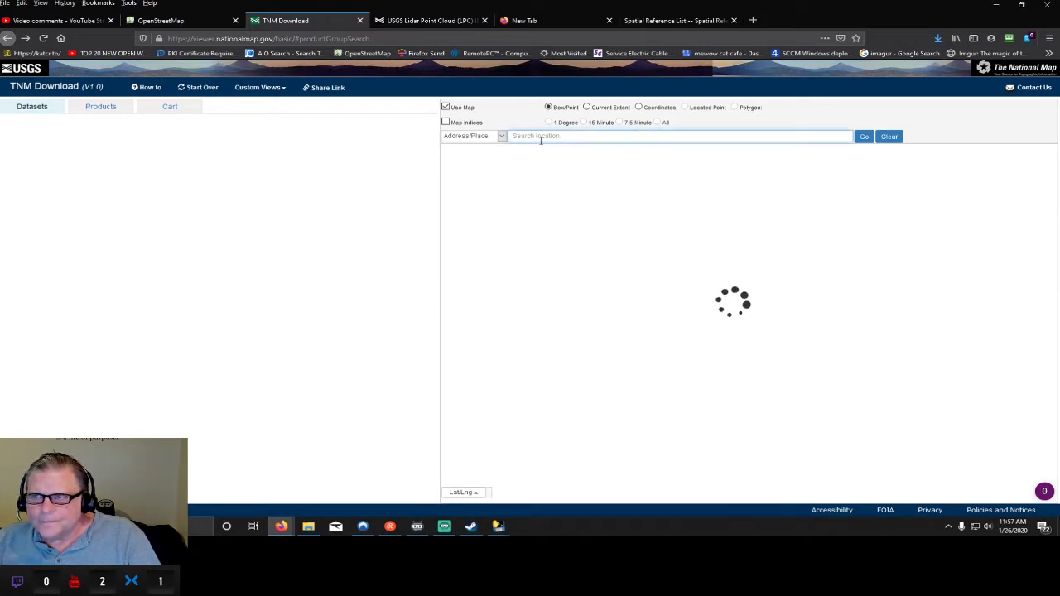
click(43, 39)
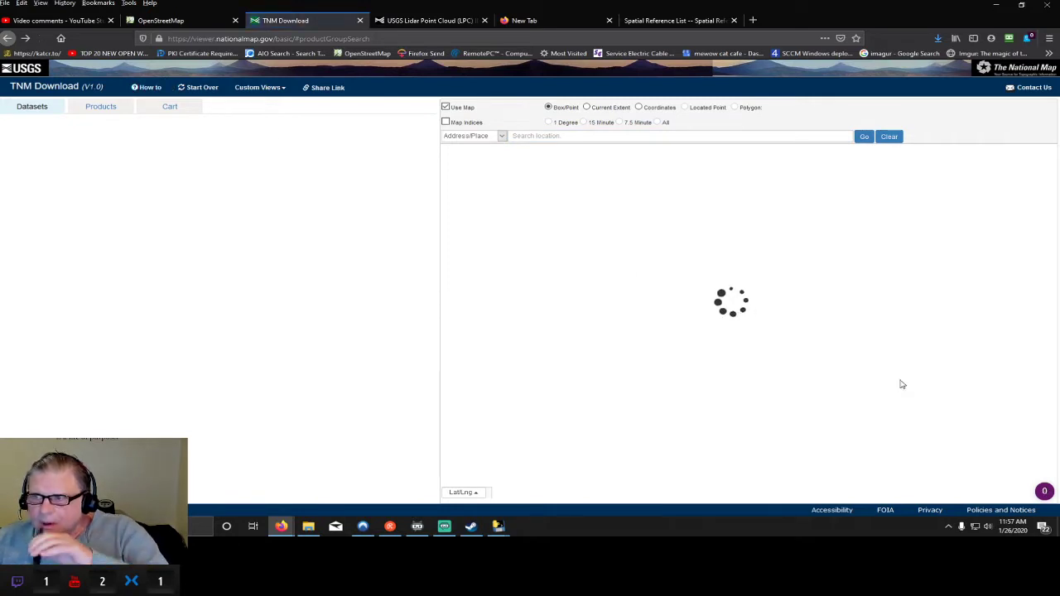
click(372, 38)
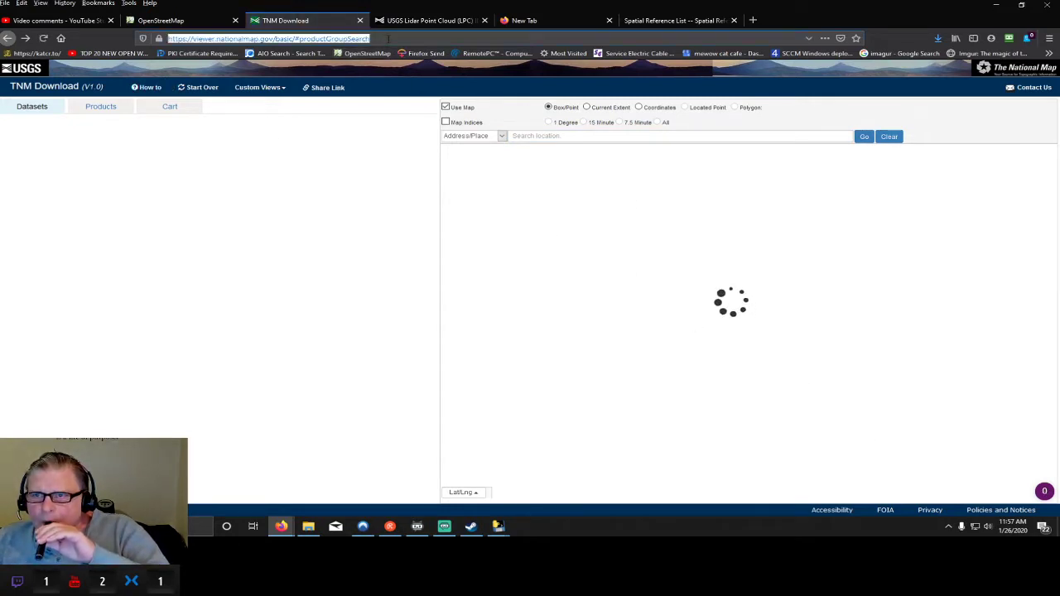
drag(370, 38, 299, 38)
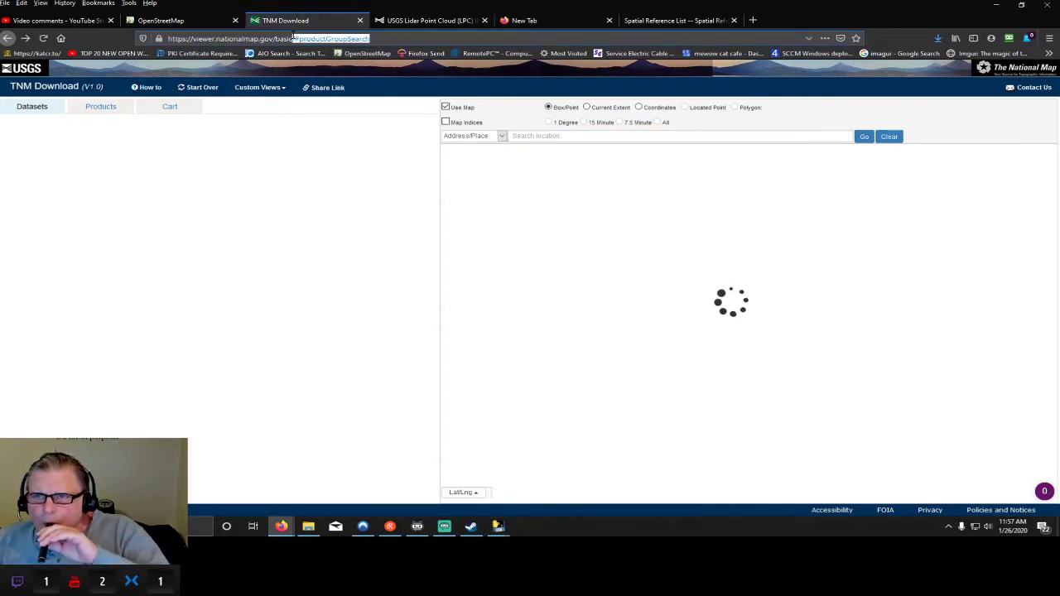
key(BackSpace)
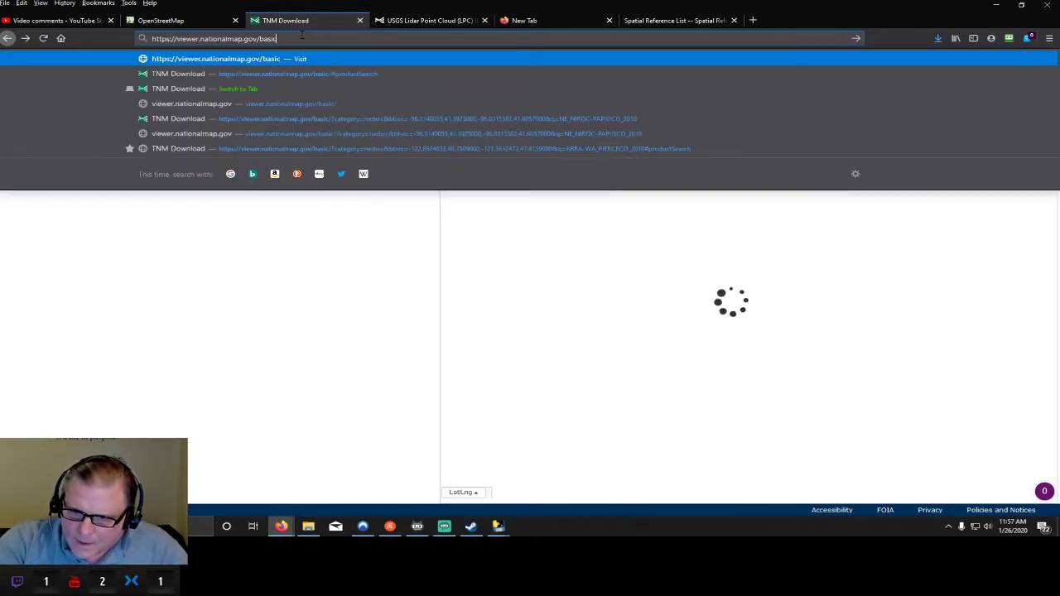
key(Return)
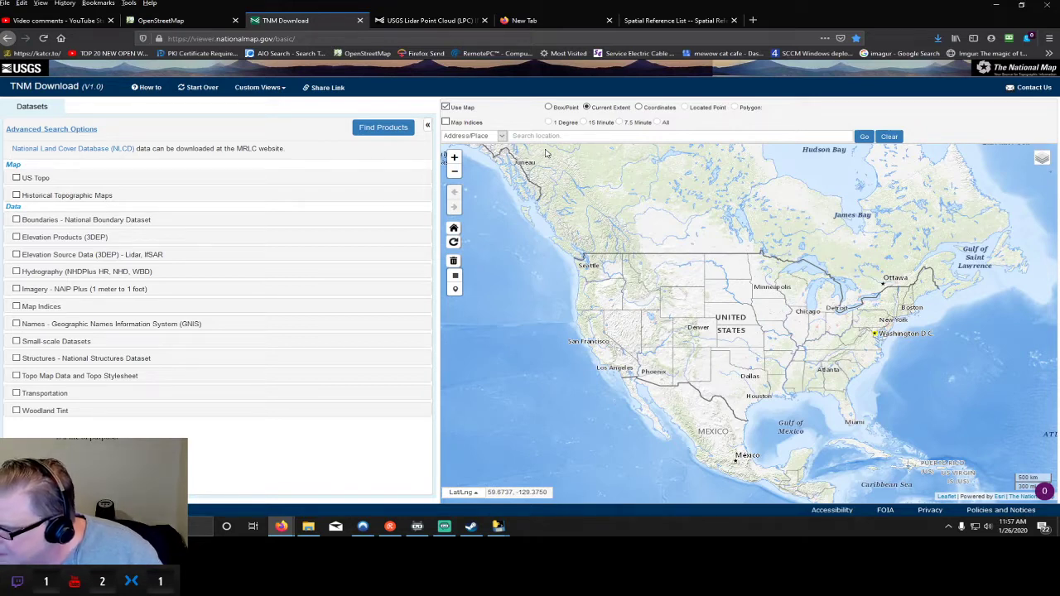
- Search the map for "green meadow country club alcoa tn"
click(588, 137)
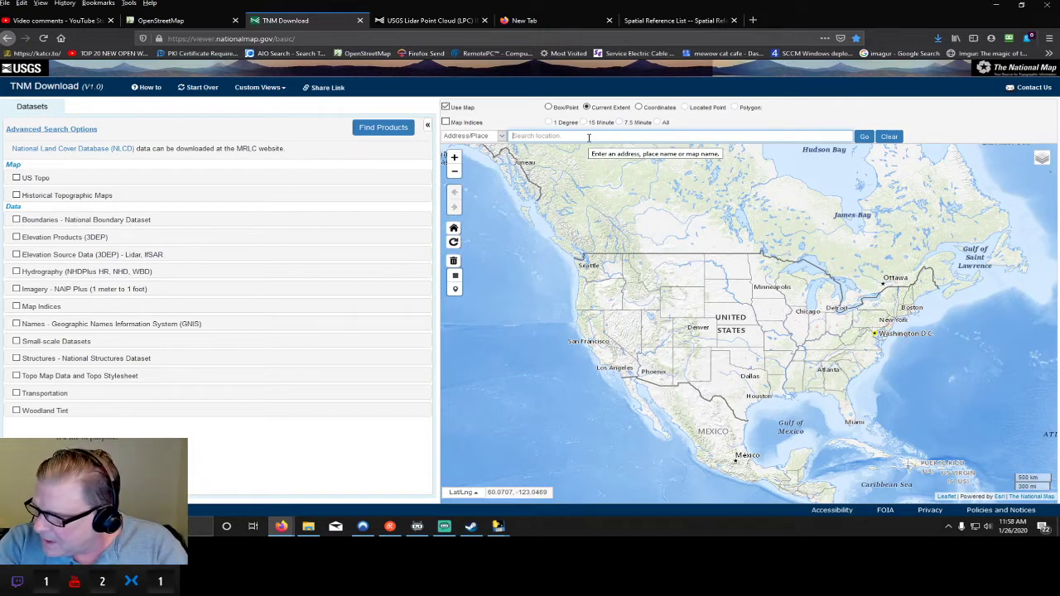
text(g)
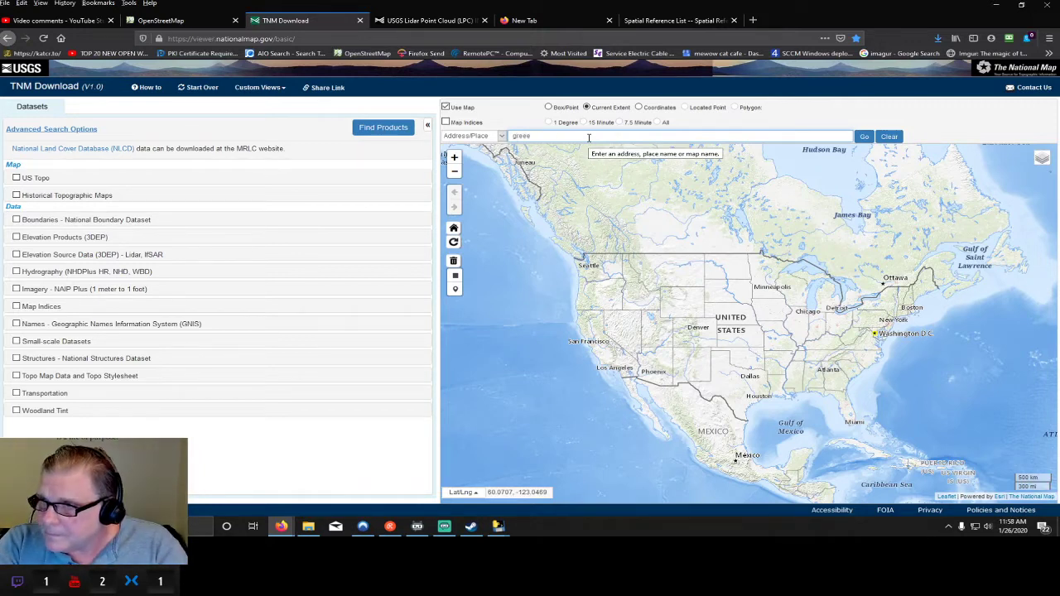
text(reen mea)
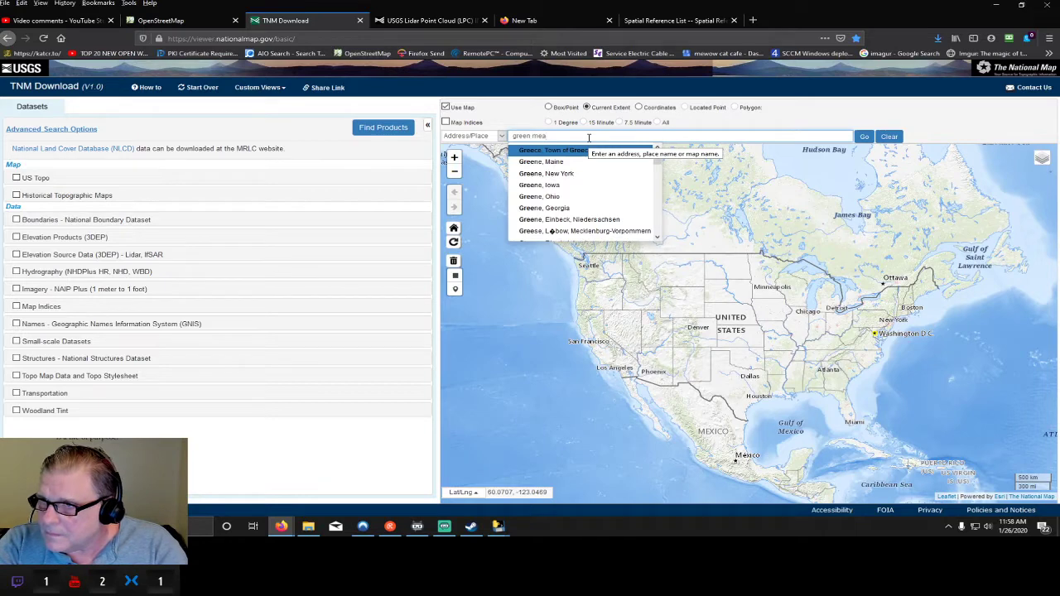
text(dow)
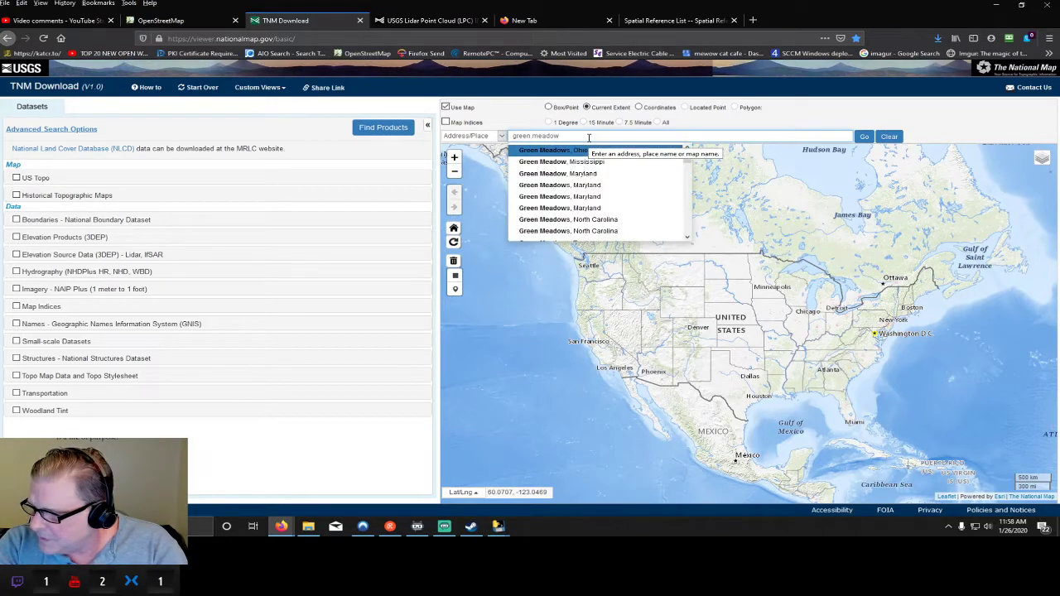
text( country club)
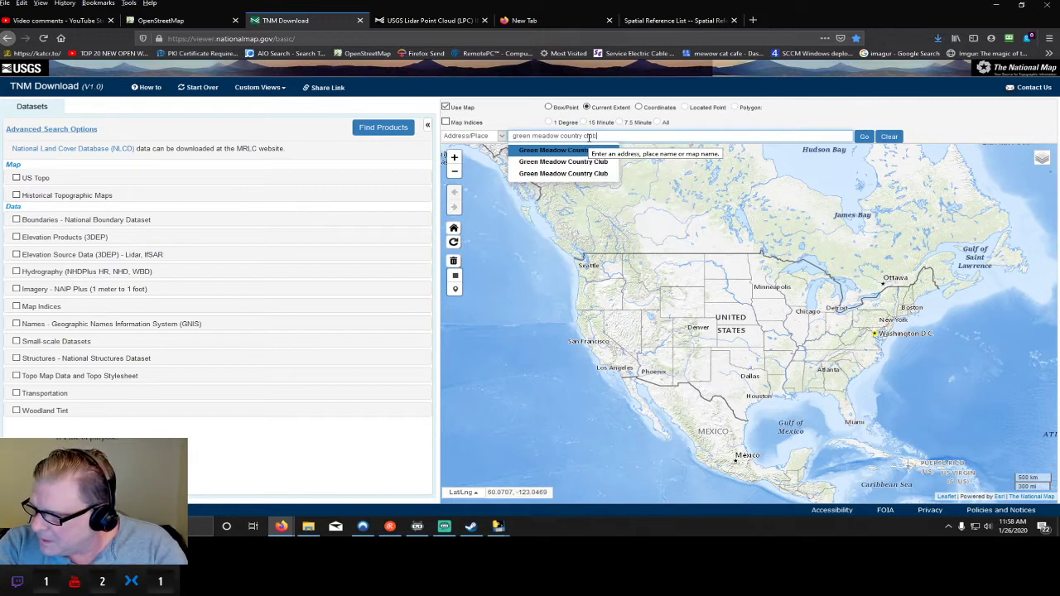
text( alcoa tn)
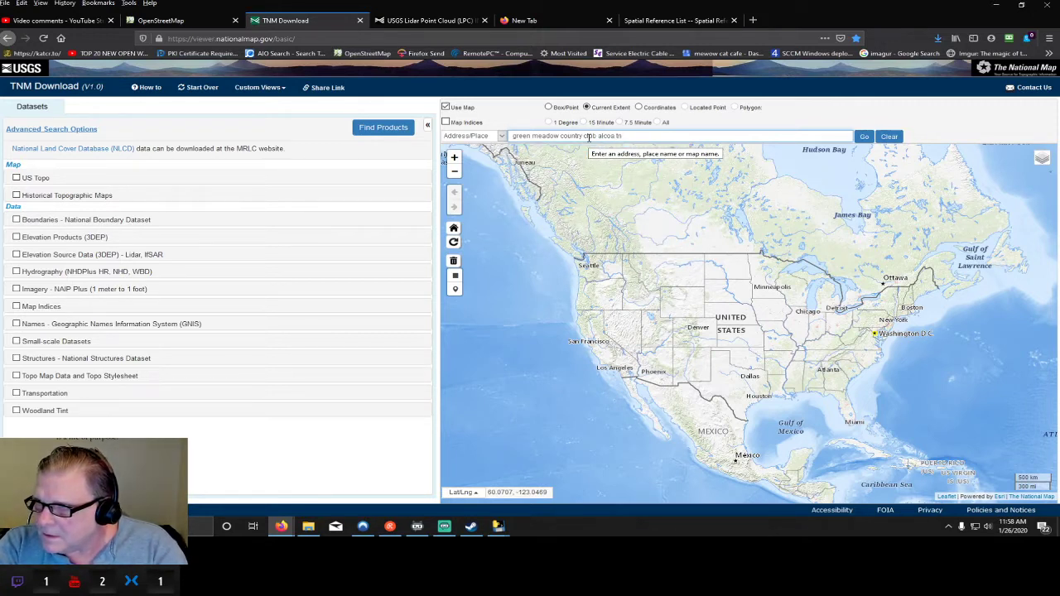
key(Return)
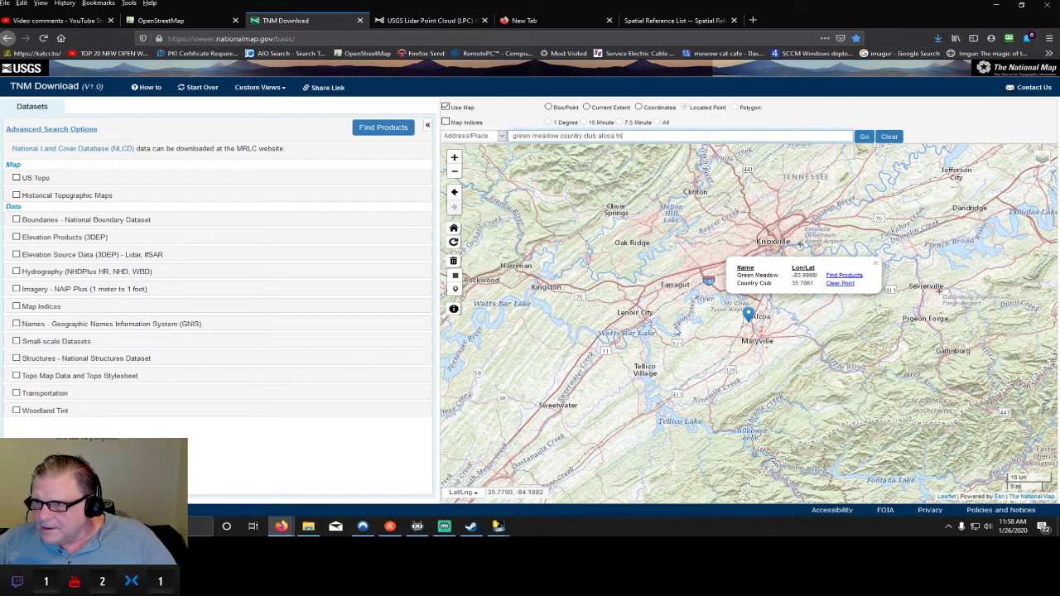
- Switch the base map to USGS Imagery Topo and locate the Green Meadow Country Club course around the marker, closing its info popup
mouse_move(1043, 159)
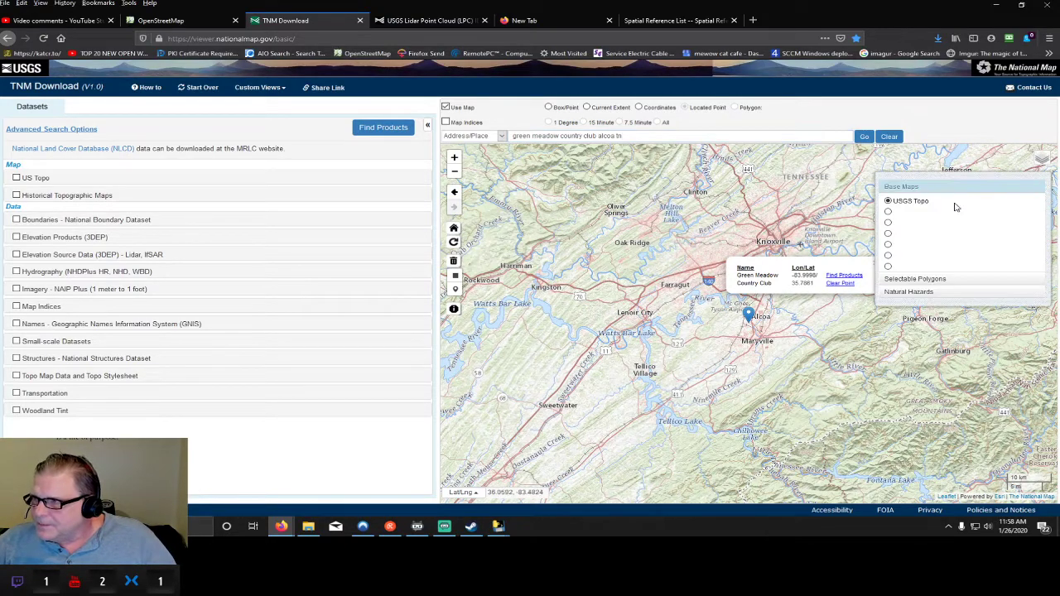
click(888, 212)
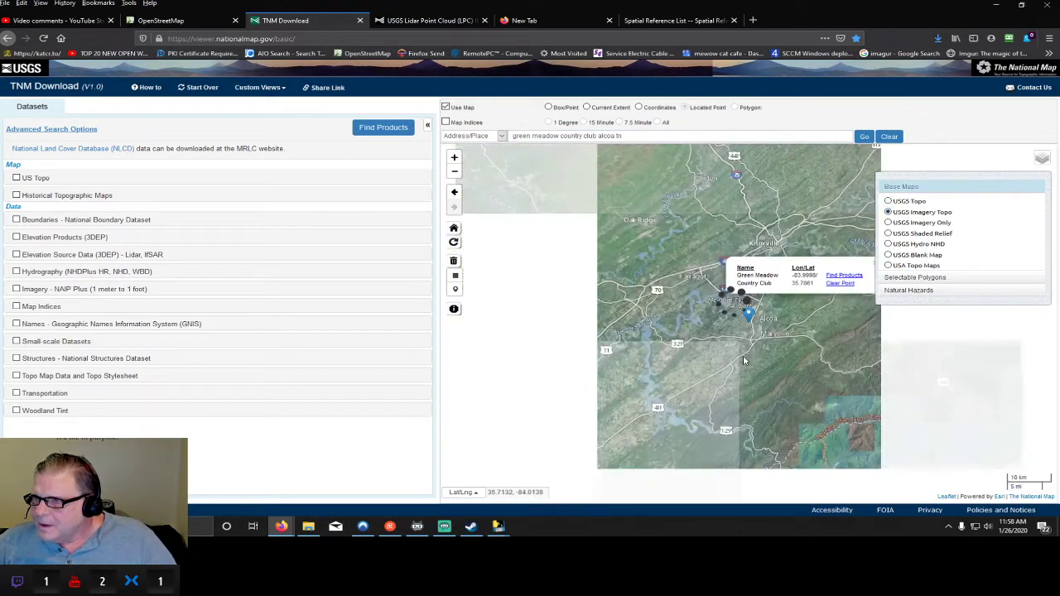
drag(690, 338, 621, 358)
scroll(667, 342, up, 1)
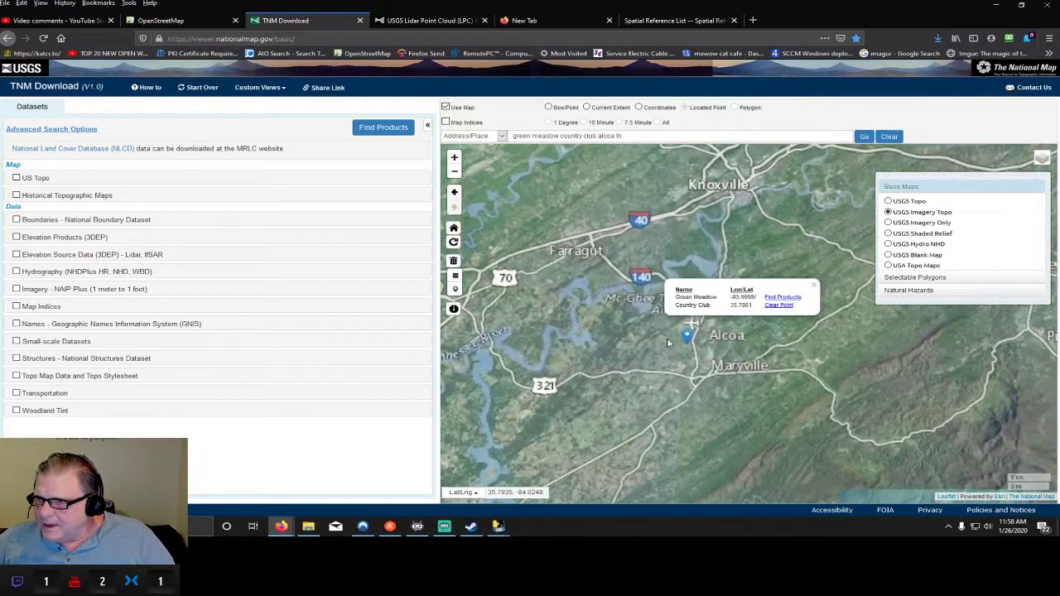
drag(667, 342, 617, 348)
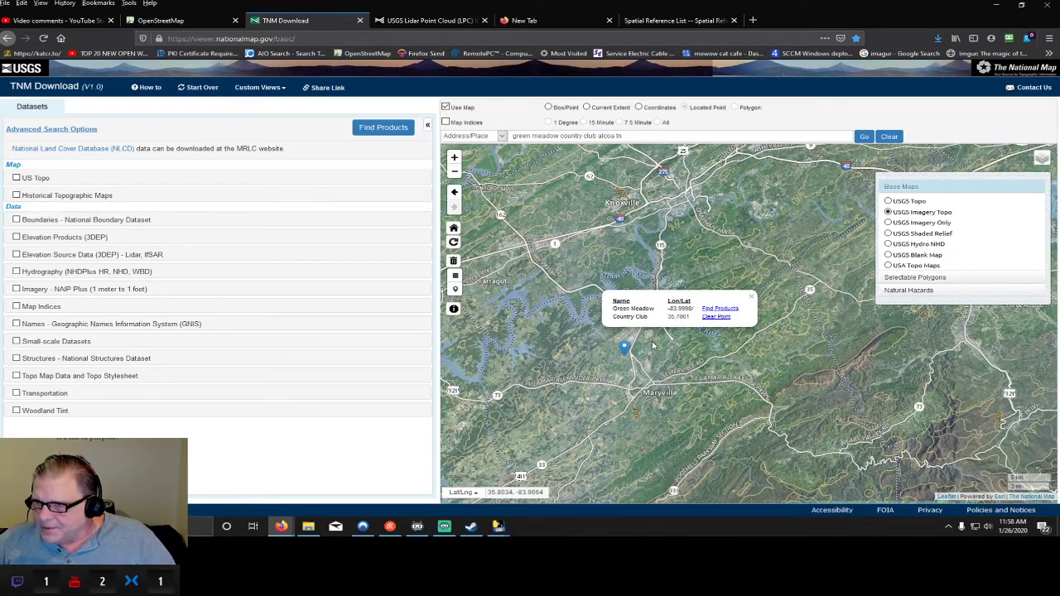
scroll(628, 368, up, 2)
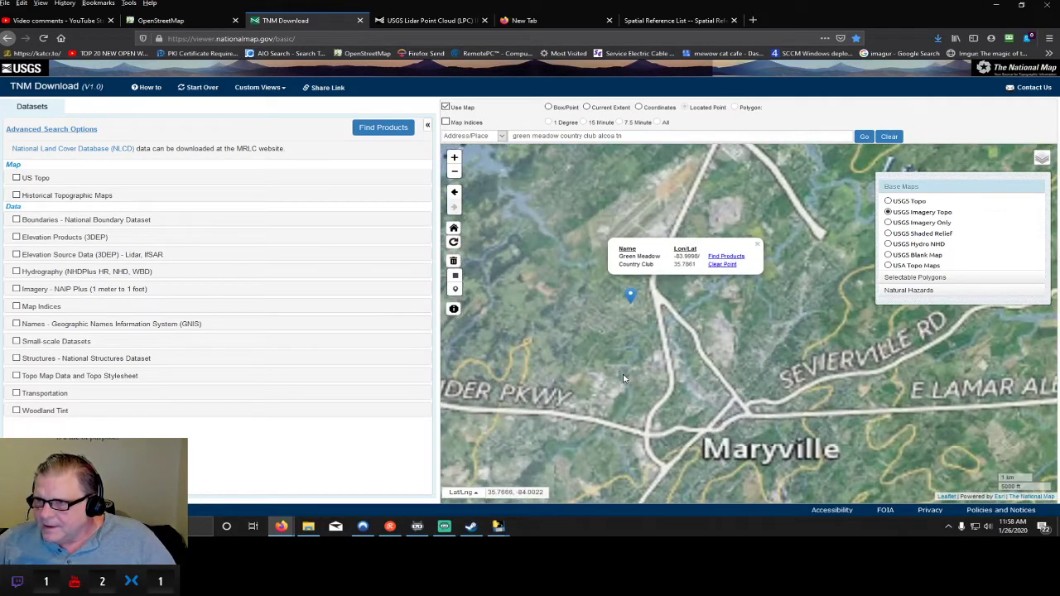
scroll(630, 363, up, 1)
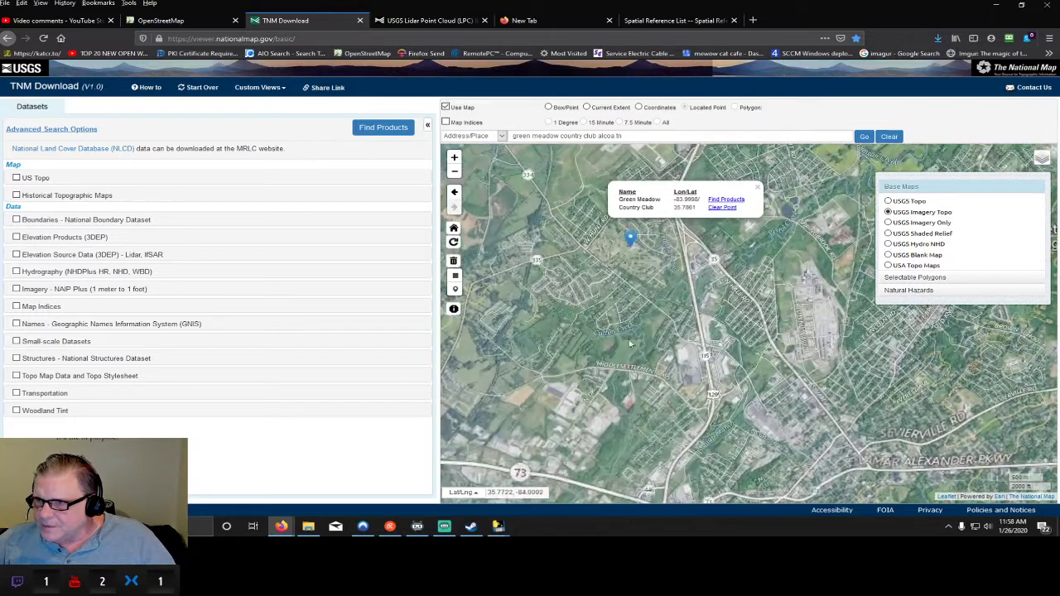
drag(625, 285, 599, 323)
scroll(598, 325, up, 2)
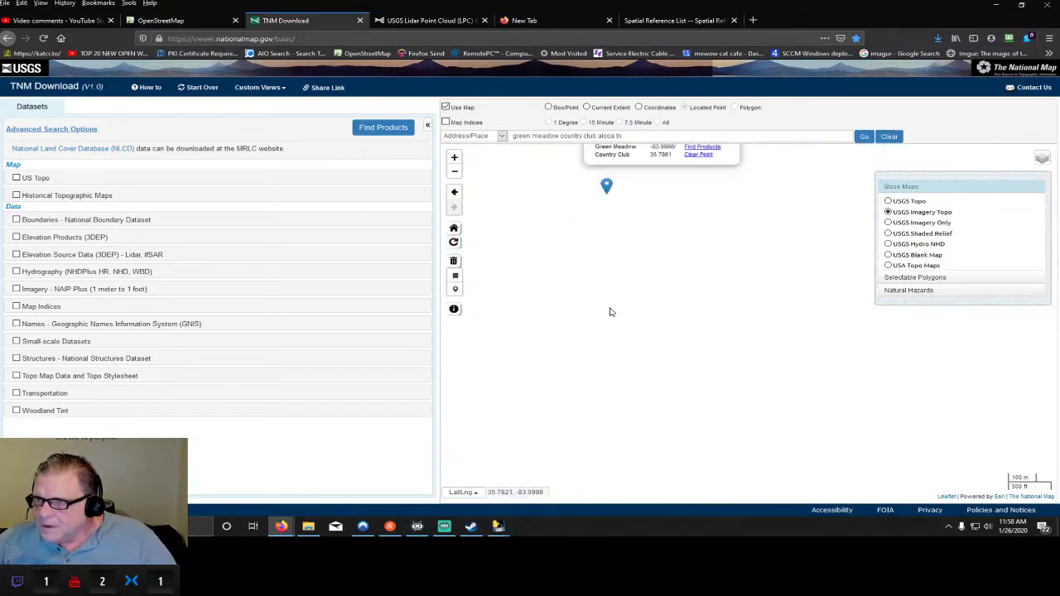
scroll(651, 311, down, 1)
scroll(767, 361, down, 1)
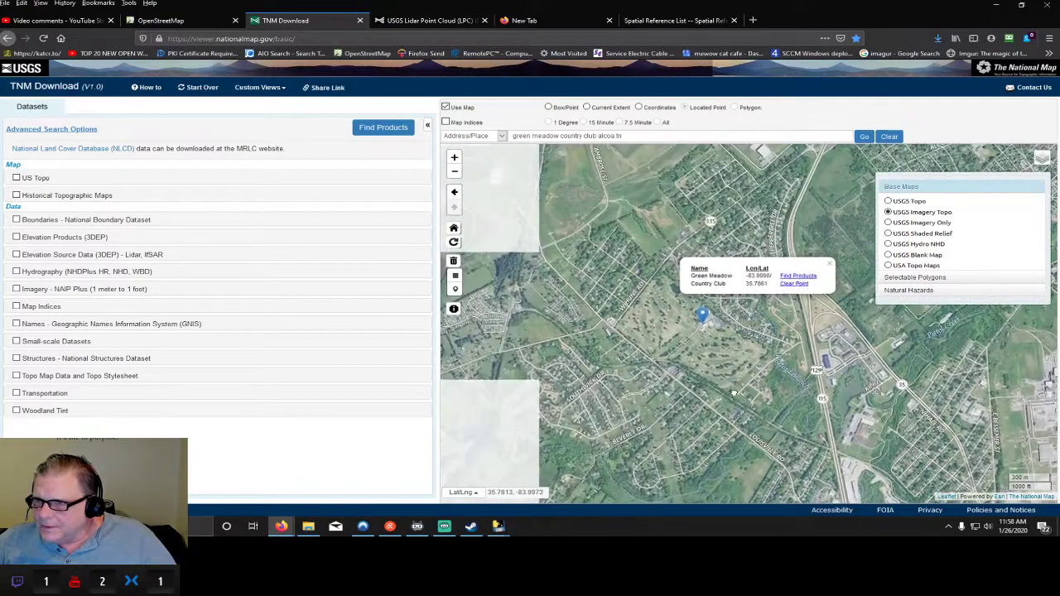
click(830, 267)
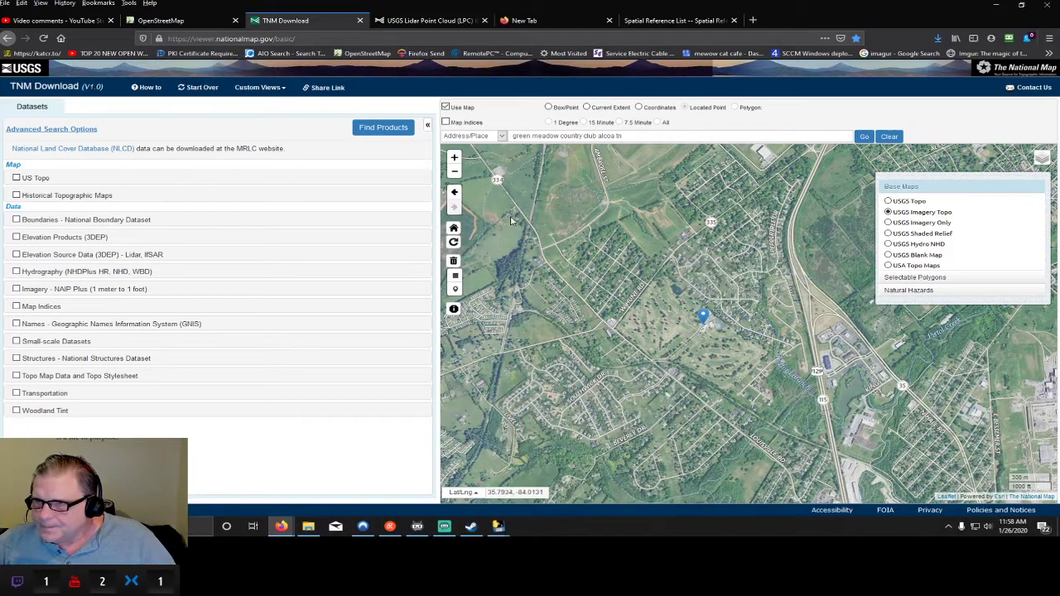
- Draw a search rectangle around the Green Meadow golf course and adjust its corners to fit the course closely
click(454, 275)
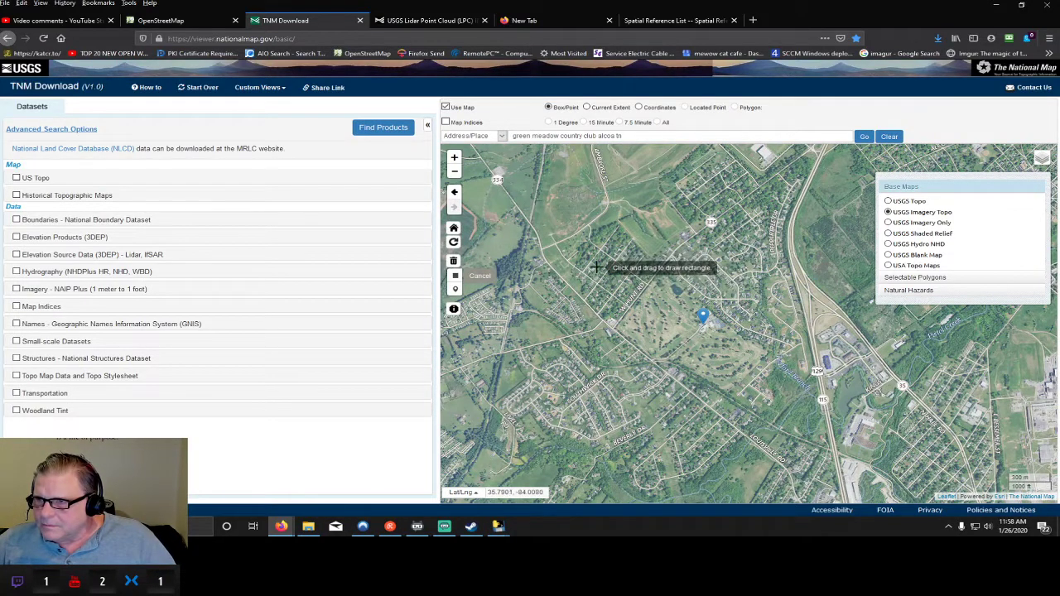
mouse_move(598, 254)
mouse_down()
mouse_move(760, 383)
mouse_move(776, 412)
mouse_up()
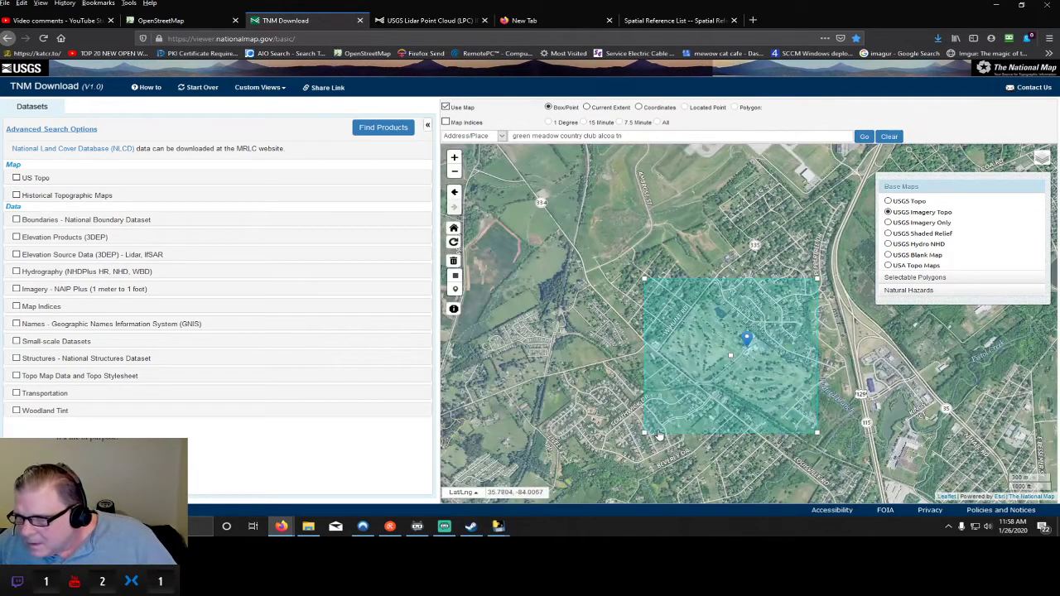
drag(643, 432, 661, 431)
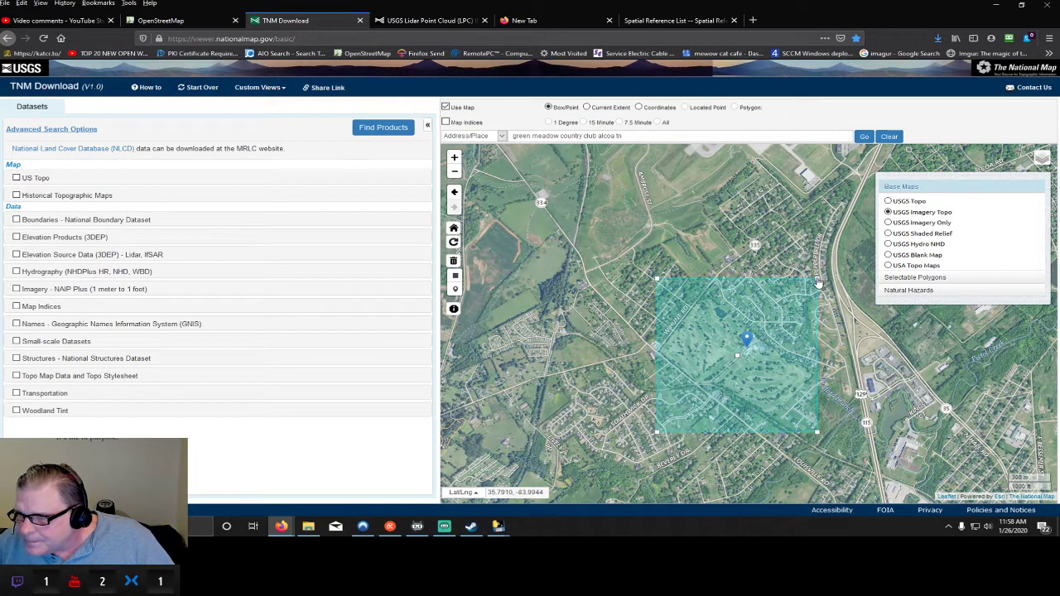
drag(817, 280, 816, 295)
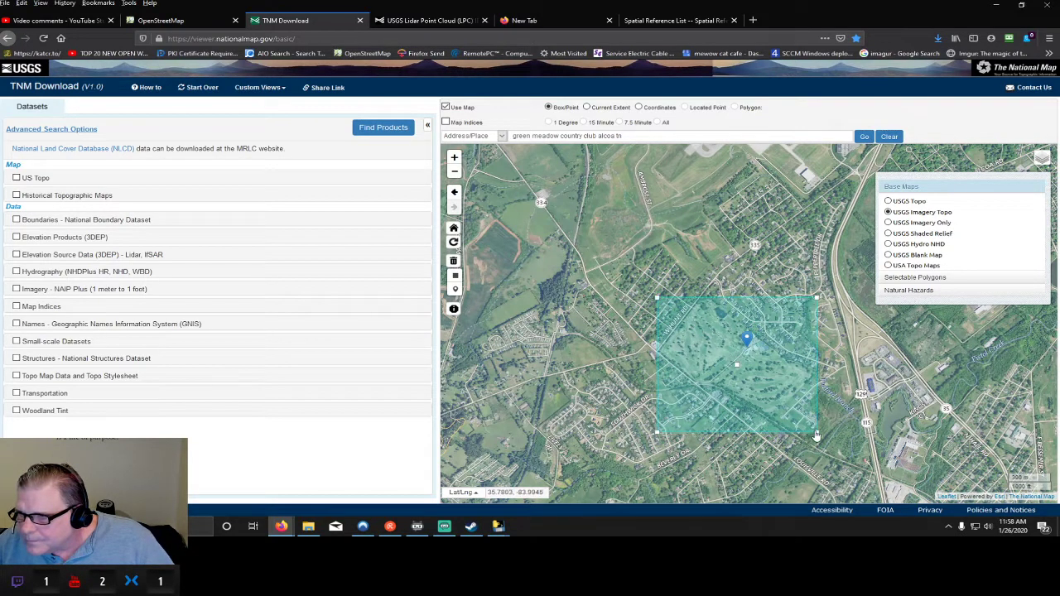
drag(817, 436, 813, 413)
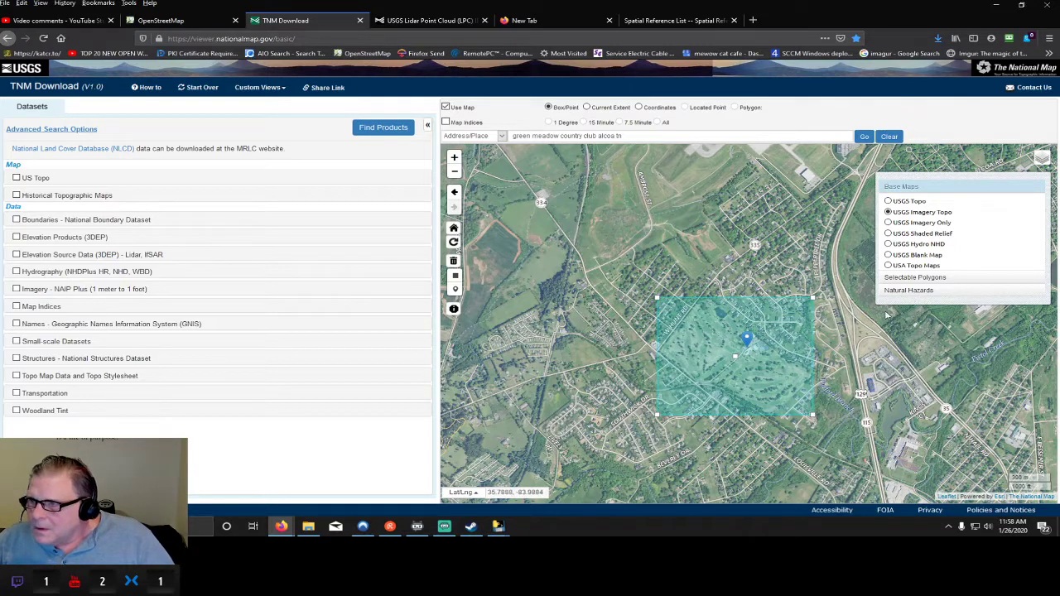
- Clear the Green Meadow Country Club location point from the map, keeping the search rectangle
right_click(747, 336)
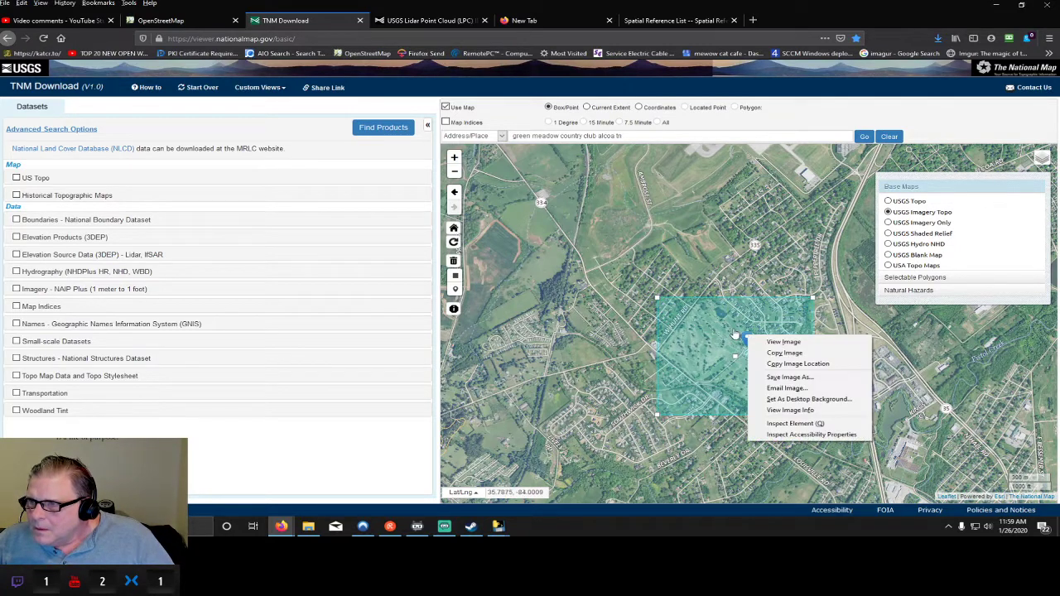
click(745, 338)
click(747, 337)
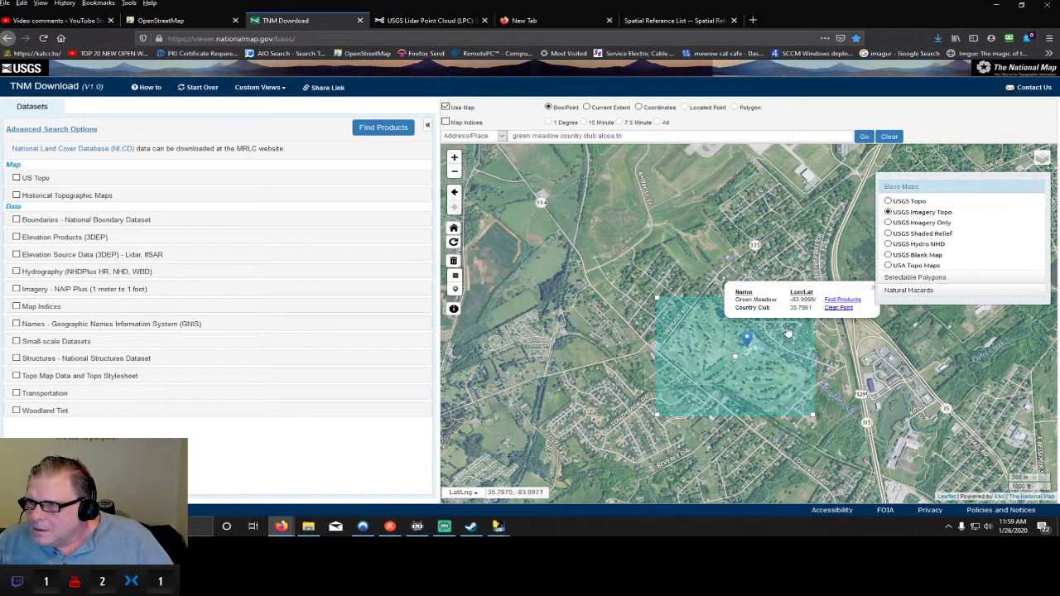
click(838, 308)
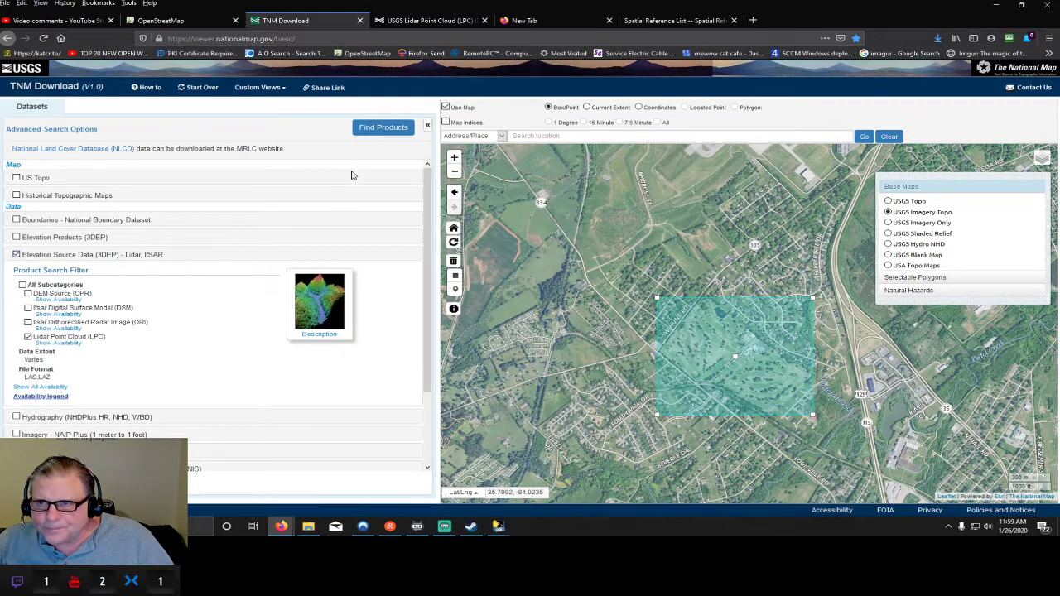
- Find Lidar Point Cloud (LPC) products for the Green Meadow rectangle and overlay the thumbnails of the listed BlountCo 2015 tiles
click(380, 129)
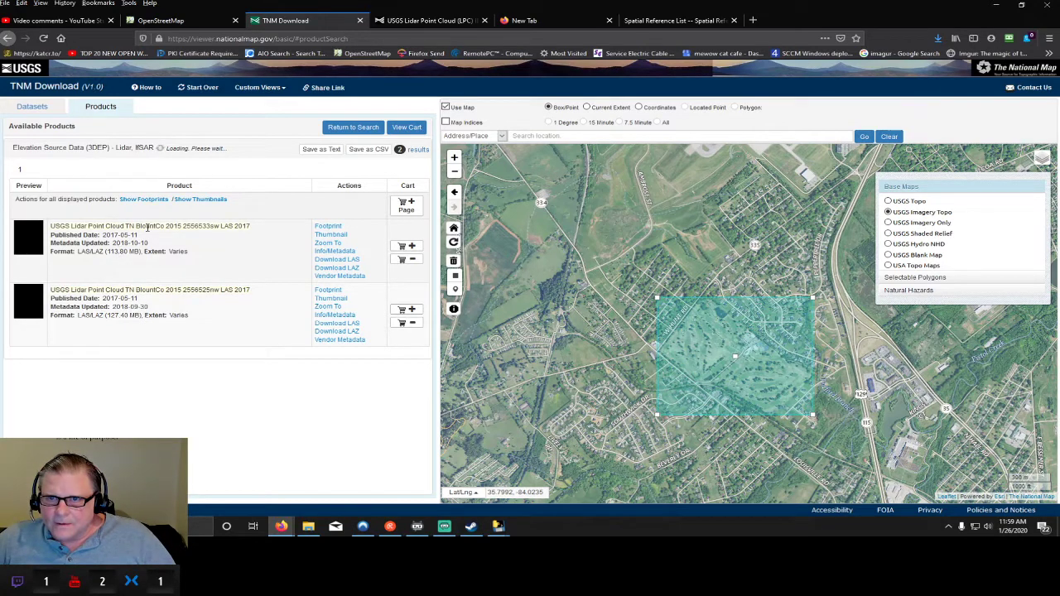
drag(183, 225, 171, 229)
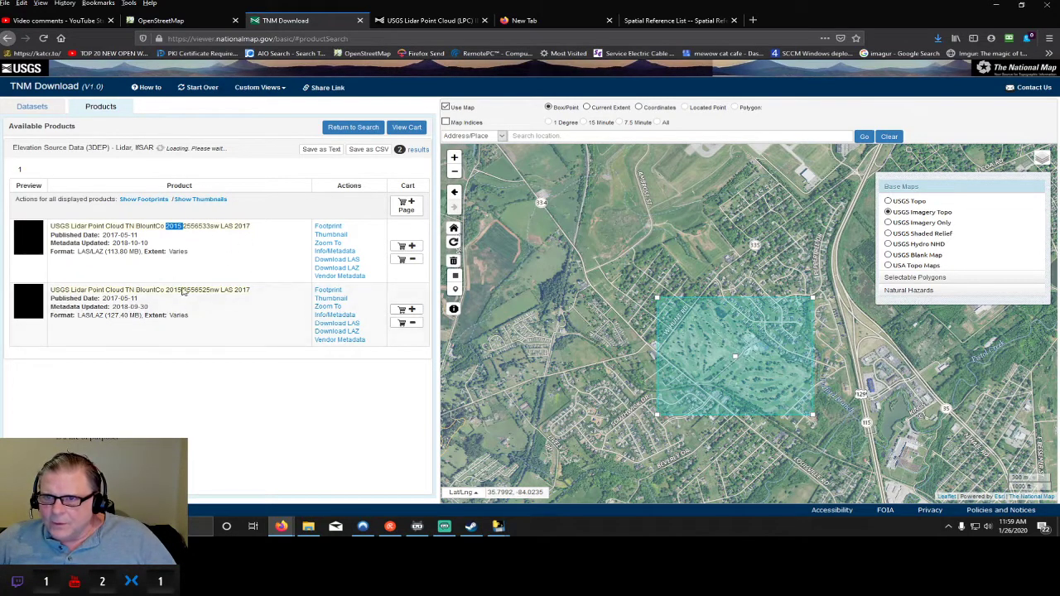
click(330, 234)
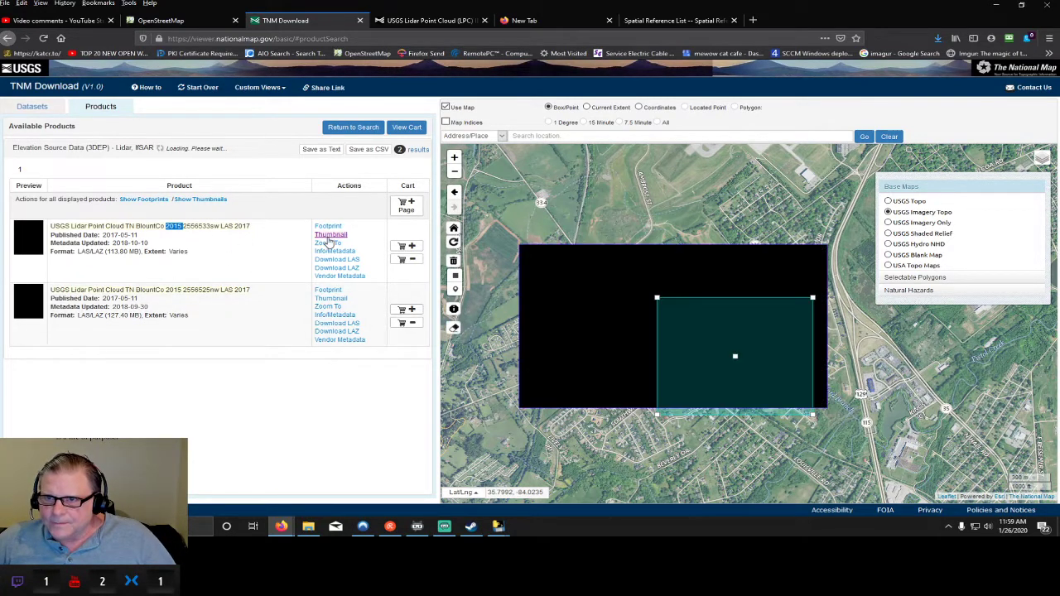
click(332, 291)
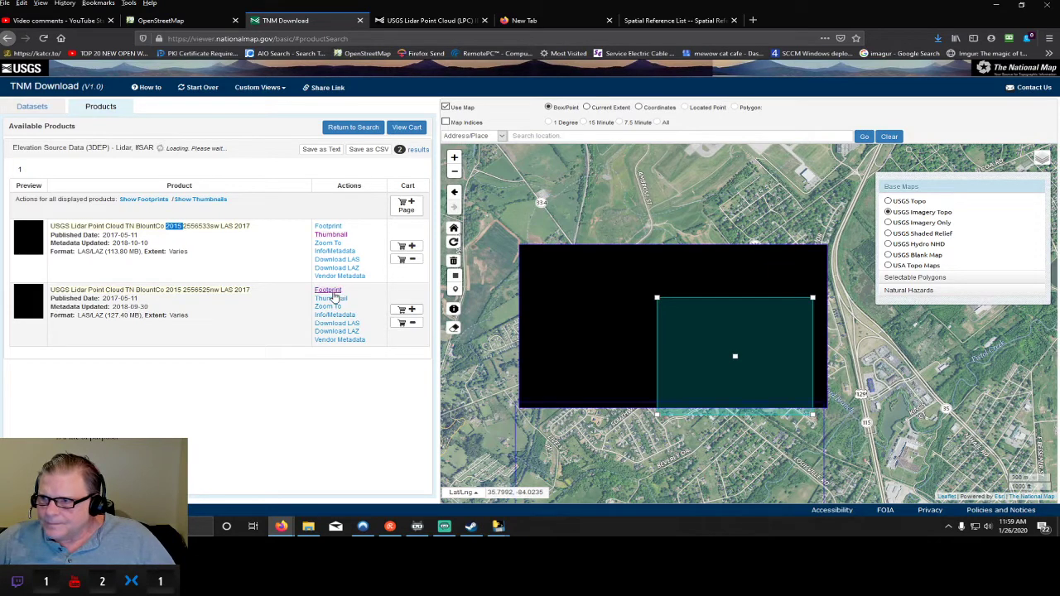
click(331, 298)
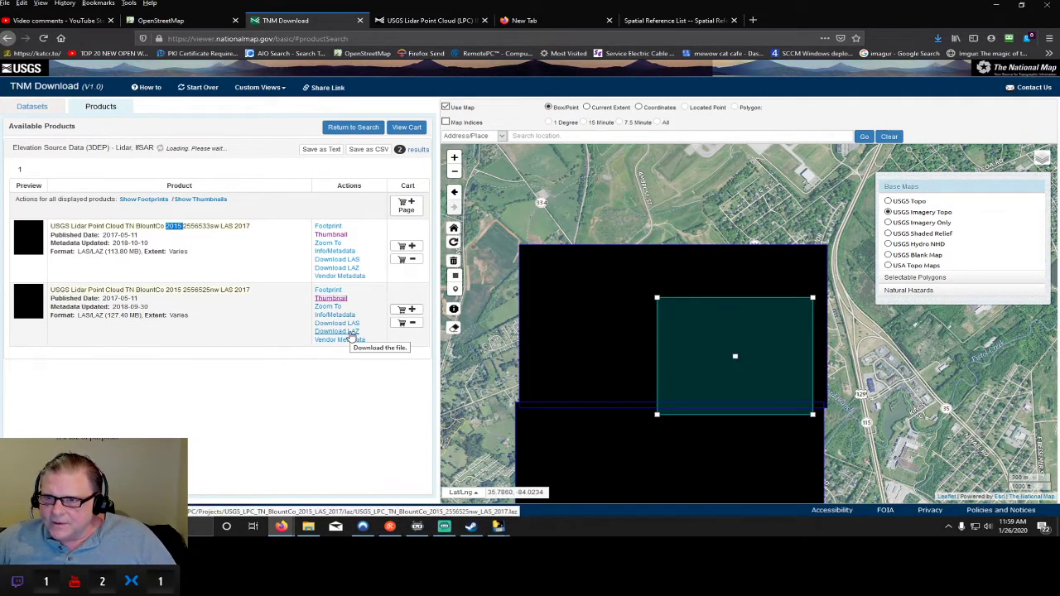
- Download the LAZ file of BlountCo tile 2556525nw into a new "green meadow" folder inside the Show folder
click(351, 336)
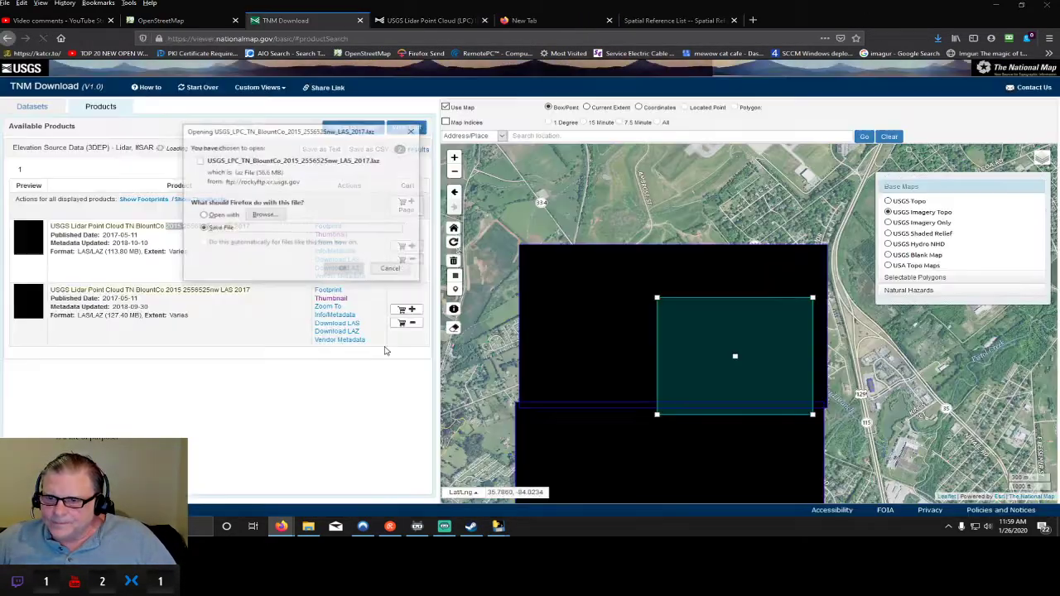
click(343, 269)
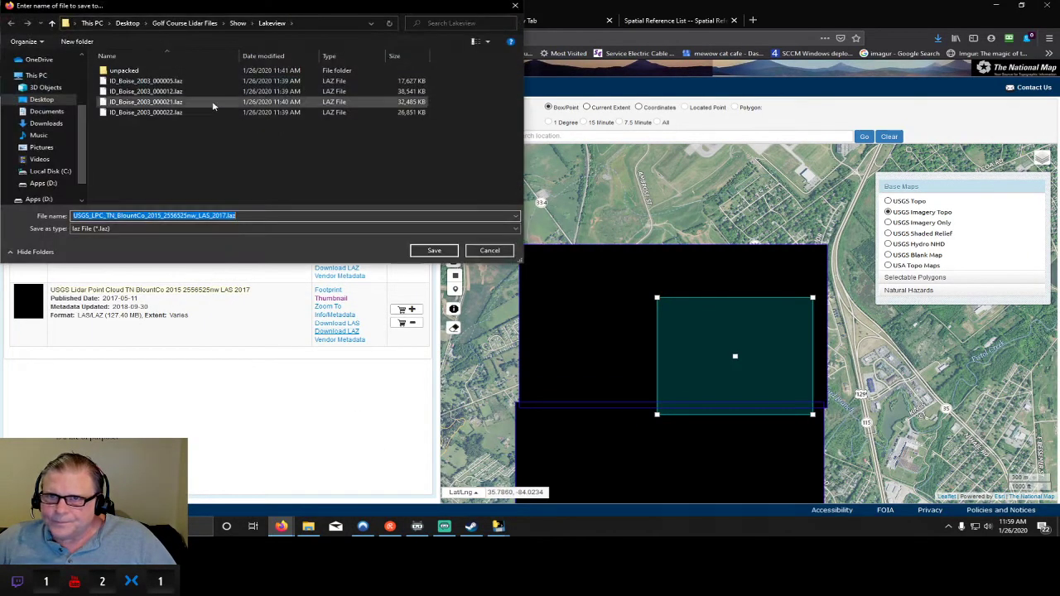
click(238, 24)
right_click(199, 147)
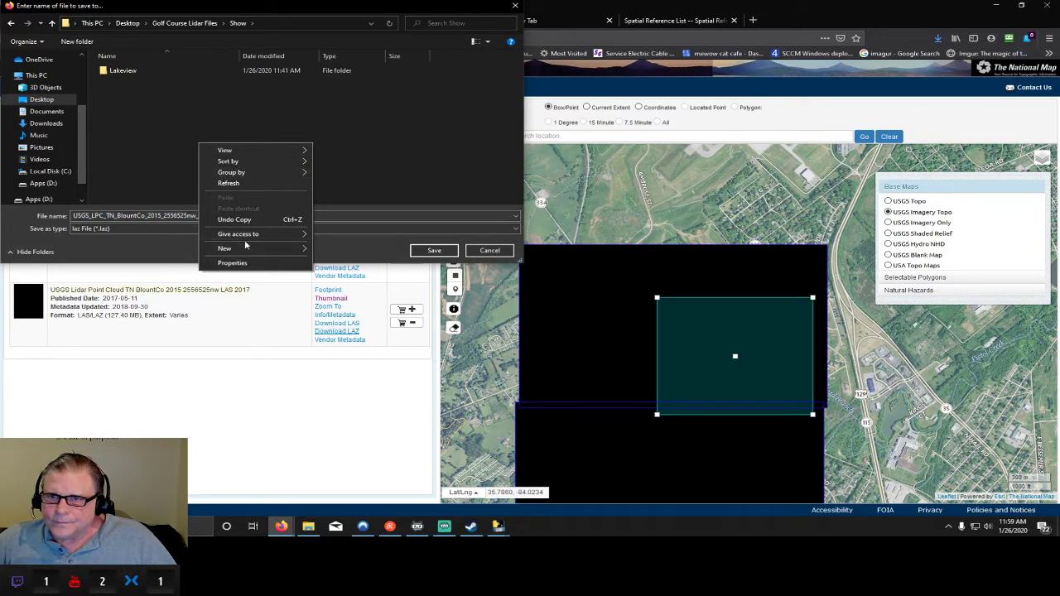
mouse_move(303, 251)
click(337, 249)
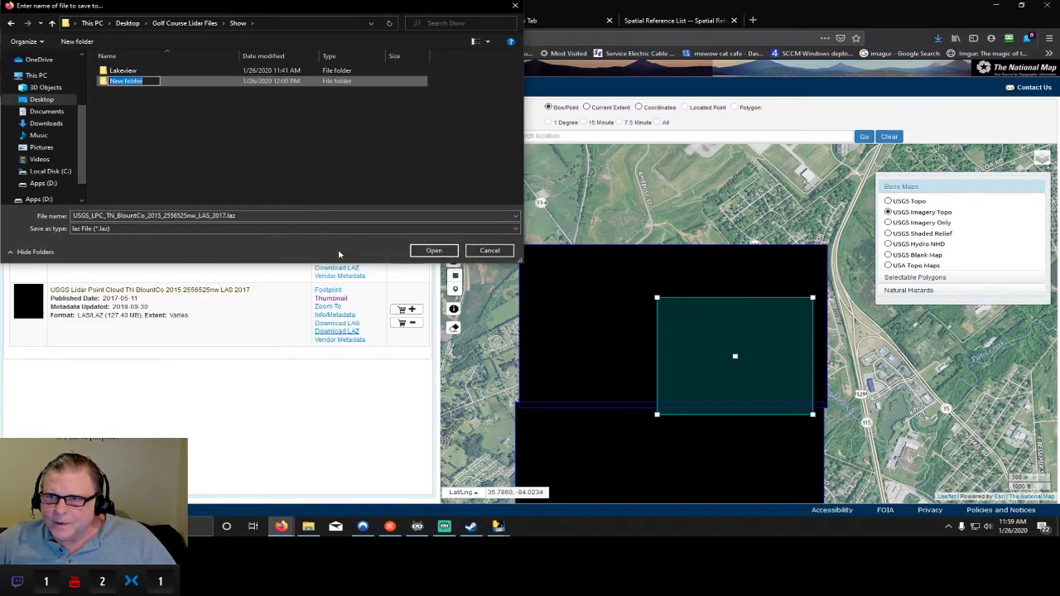
text(green)
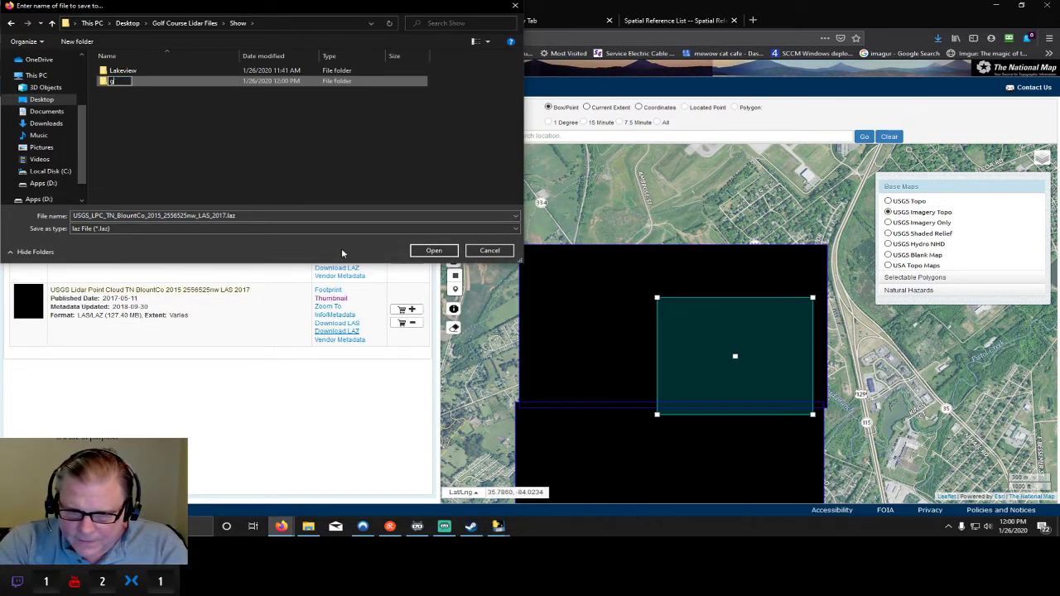
key(BackSpace)
key(BackSpace)
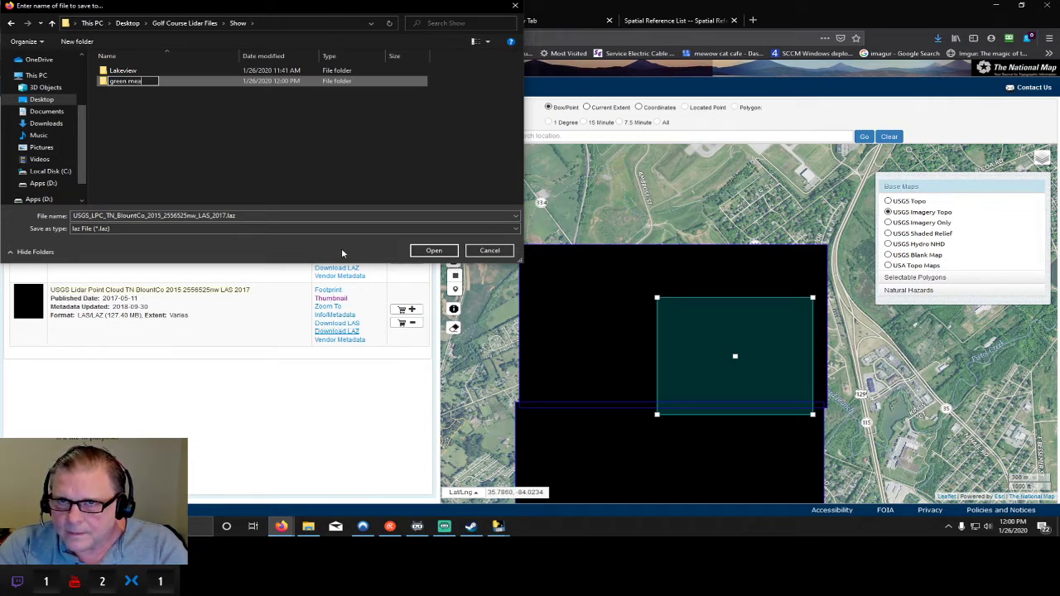
text(dow)
key(Return)
key(Return)
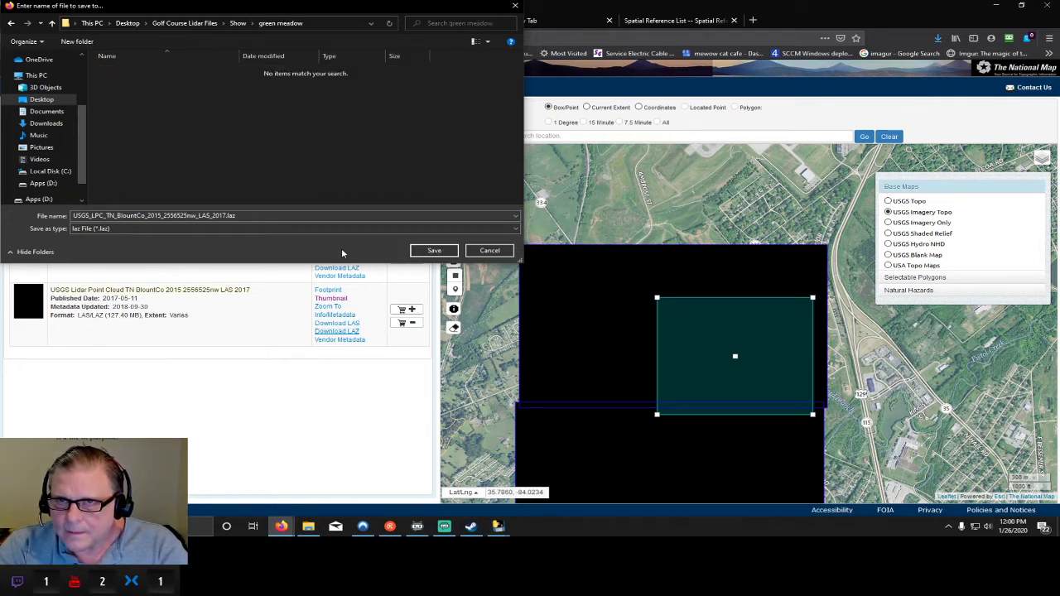
click(443, 250)
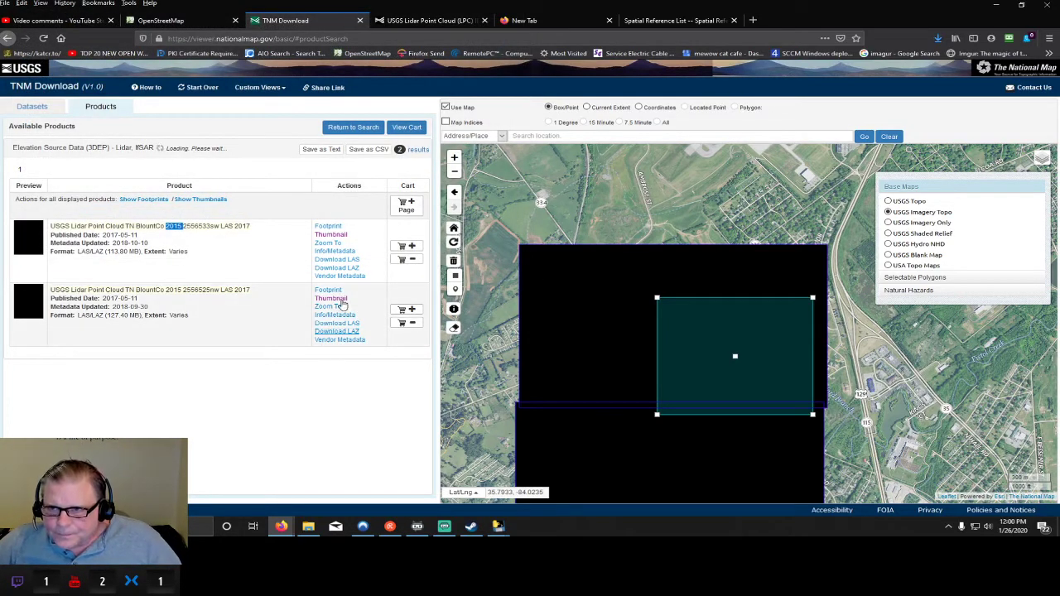
- Download the LAZ file of BlountCo tile 2556533sw into the same green meadow folder
click(339, 268)
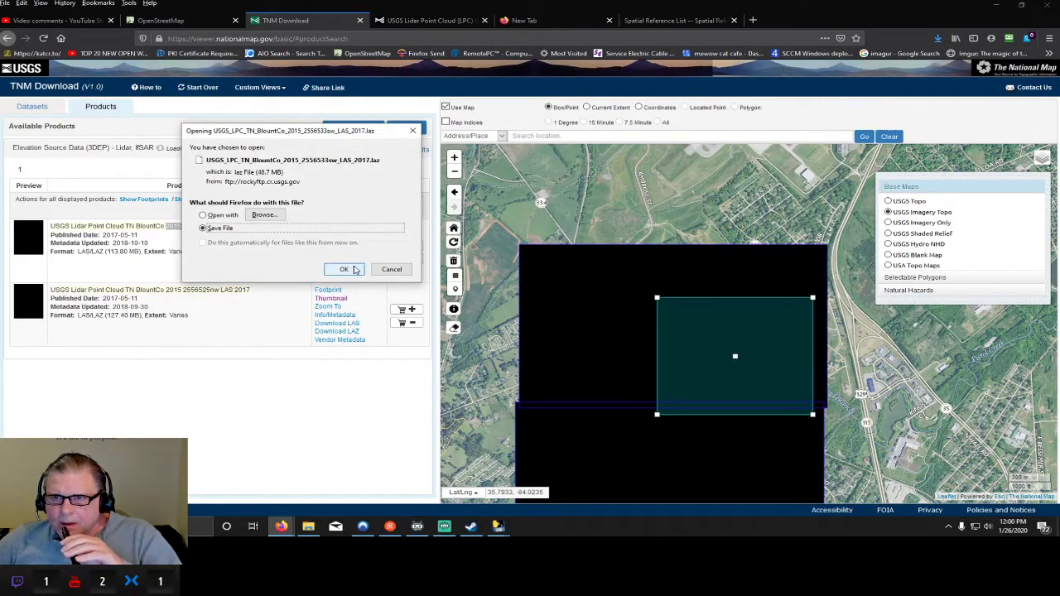
click(356, 267)
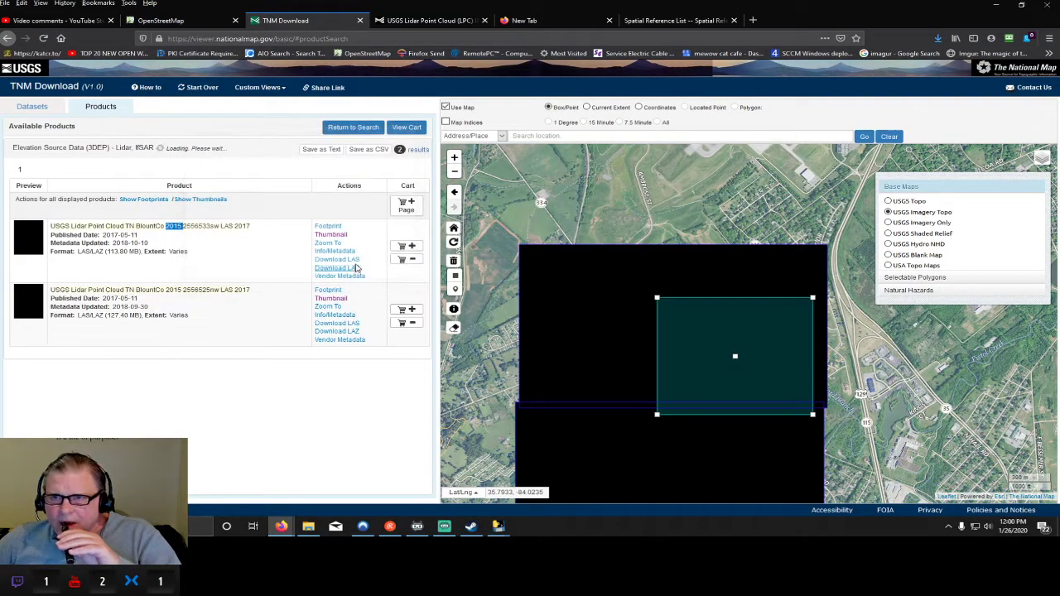
click(451, 251)
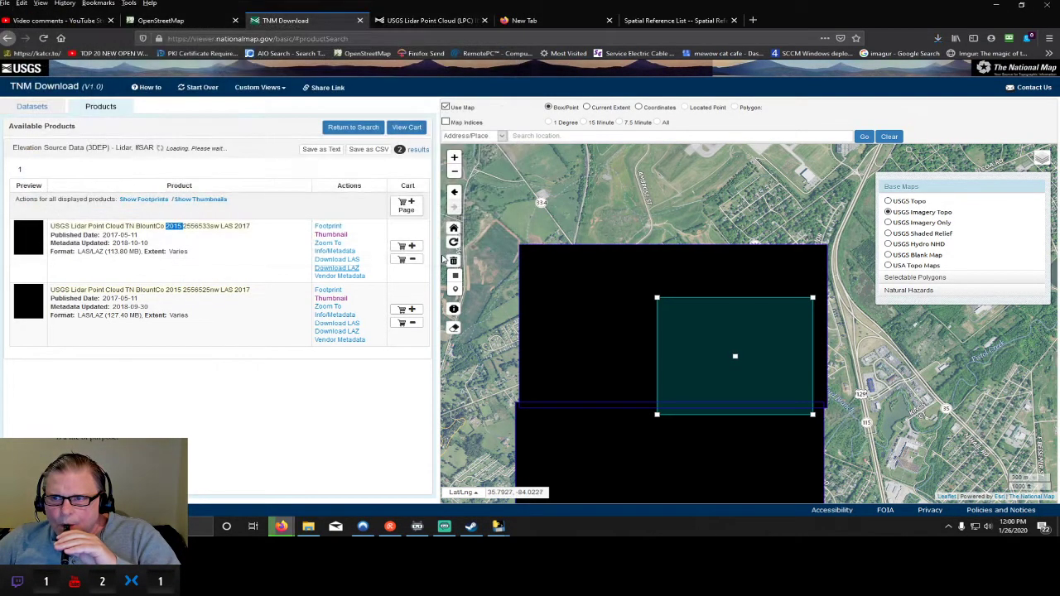
- Open the Info/Metadata page of BlountCo tile 2556533sw in a new tab and return to TNM Download
click(347, 256)
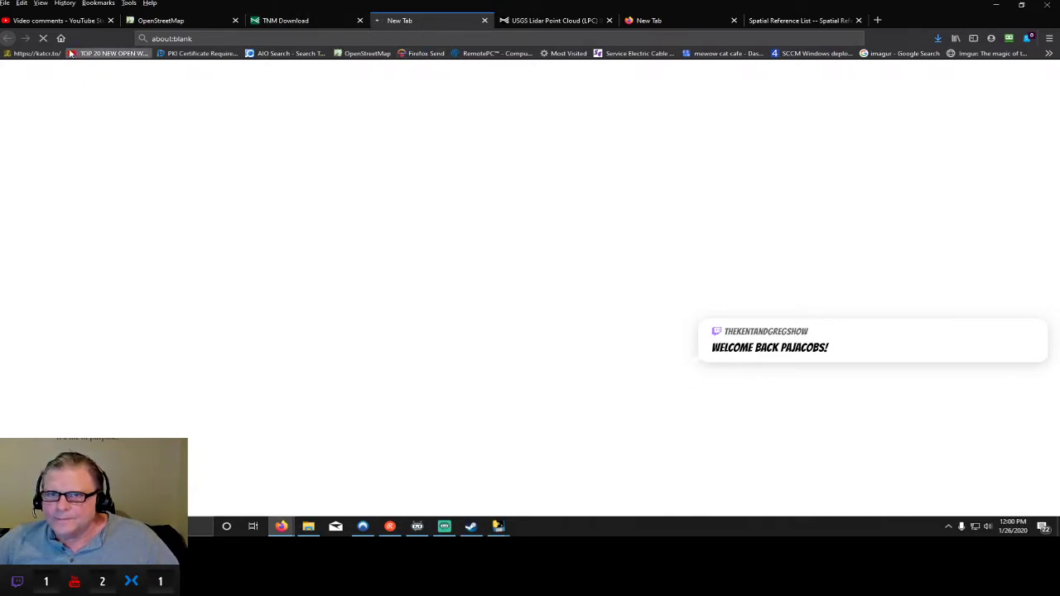
click(305, 21)
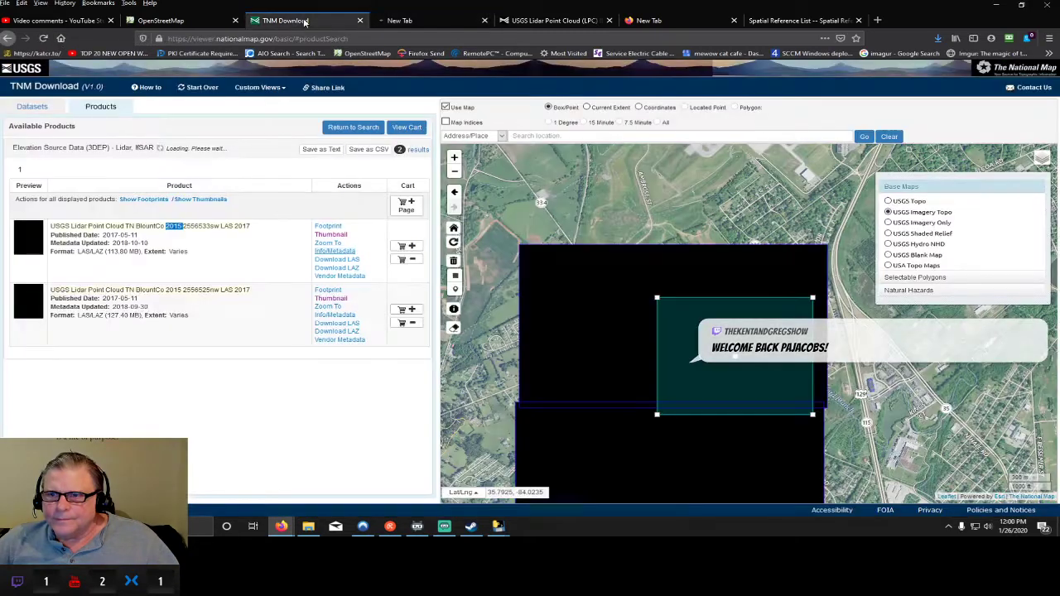
- Open the Info/Metadata page of BlountCo tile 2556525nw in a new tab and return to TNM Download
click(338, 315)
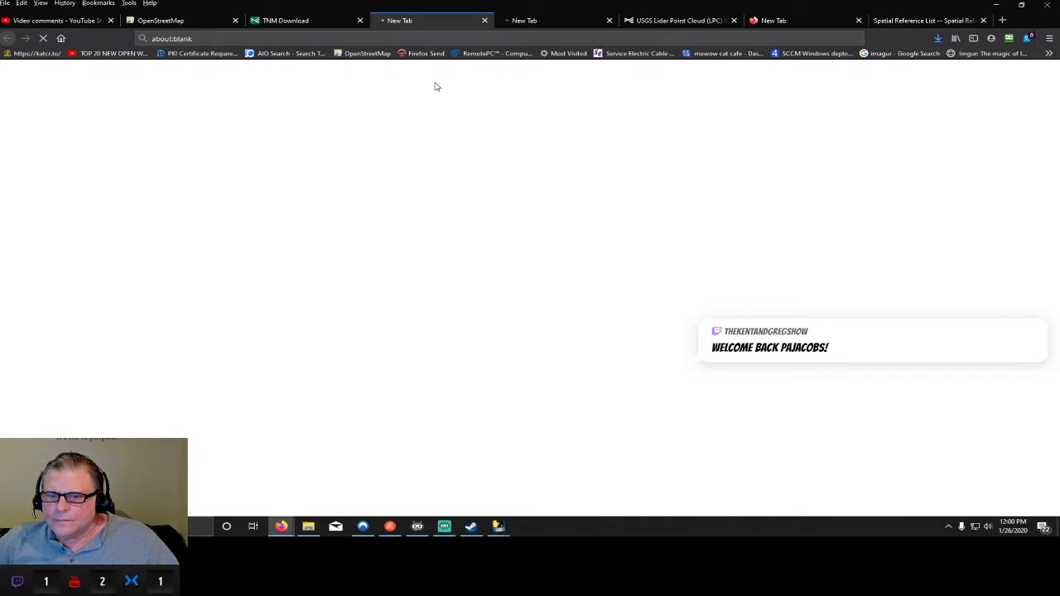
click(314, 25)
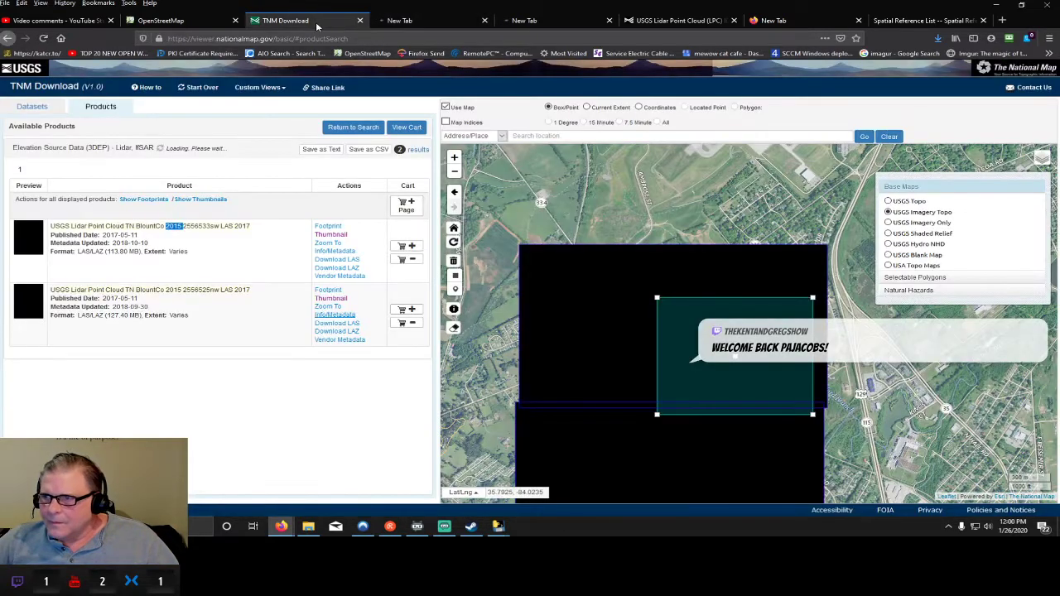
scroll(773, 402, down, 1)
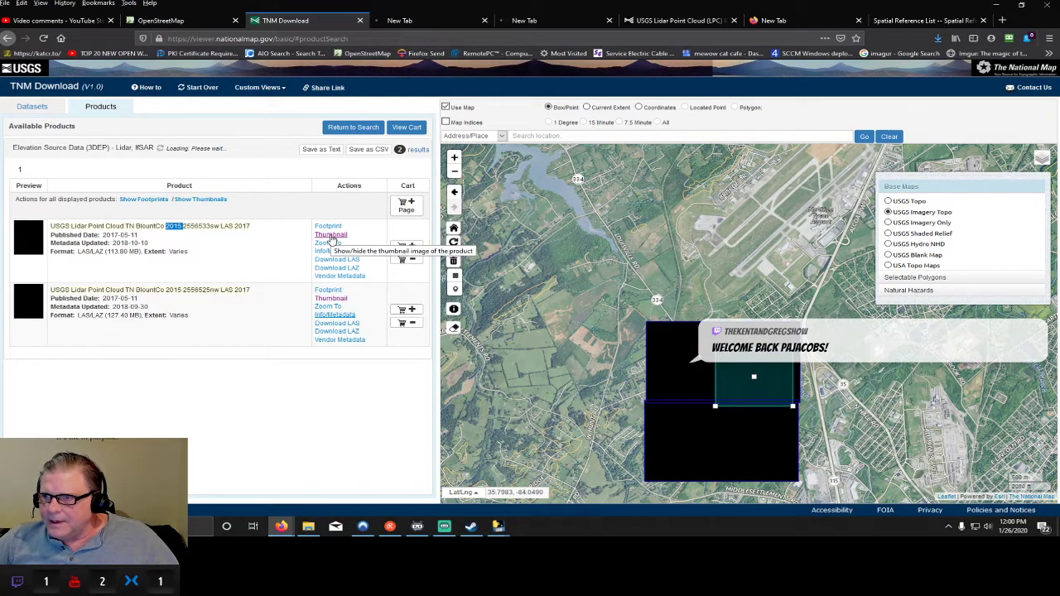
- Check whether the two opened Info/Metadata pages of the BlountCo tiles have loaded
click(441, 23)
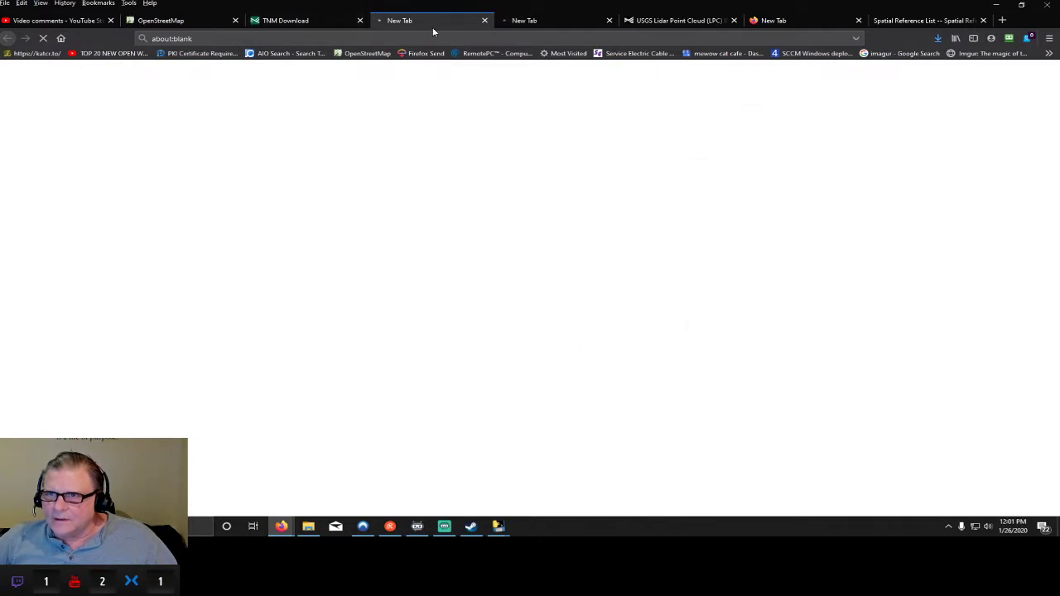
click(525, 20)
click(402, 19)
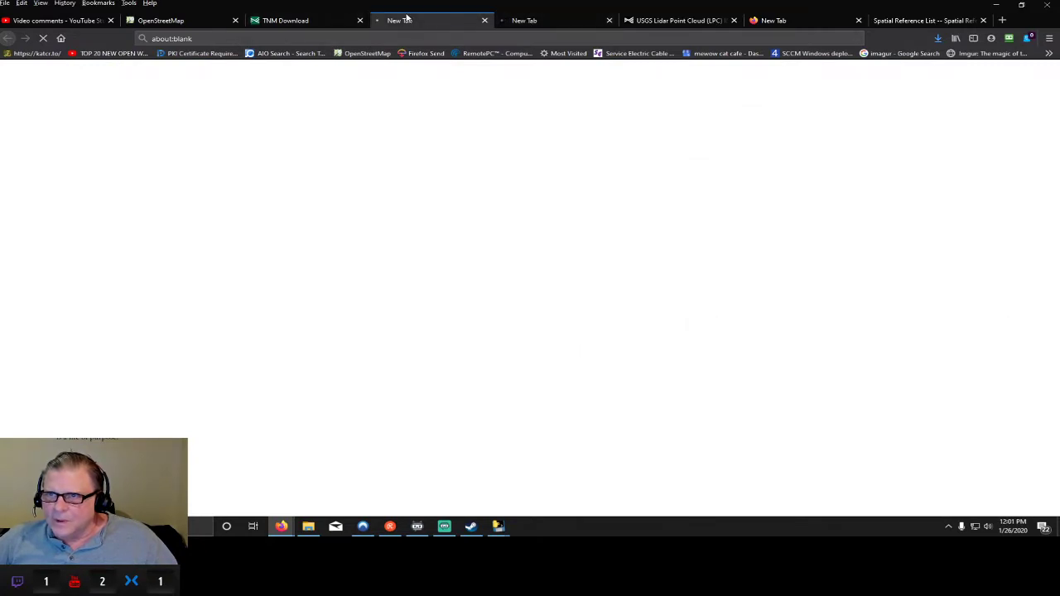
click(544, 25)
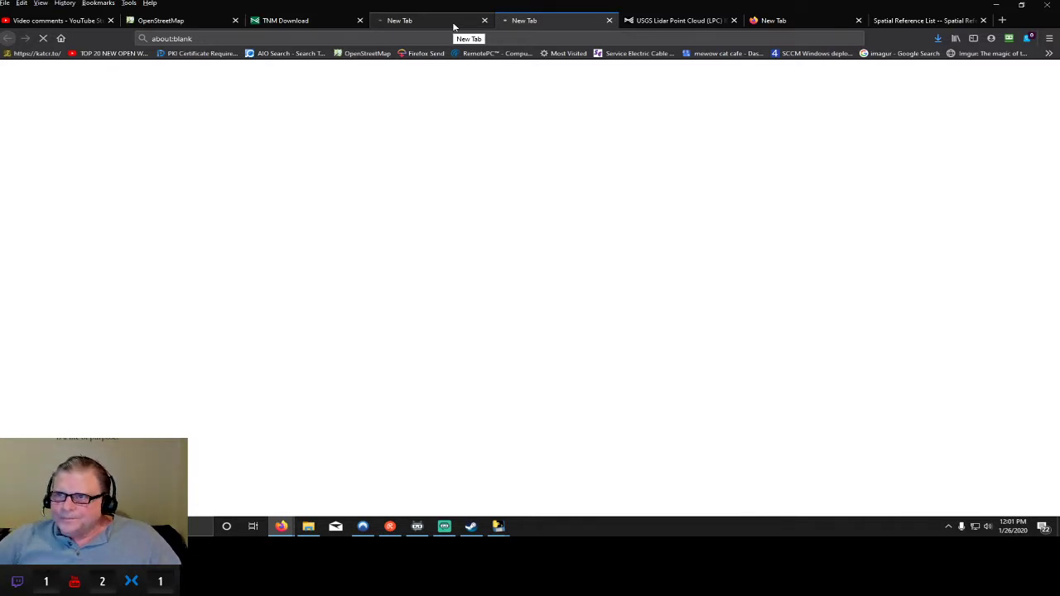
- Copy the metadata link of the 2556533sw lidar product on the TNM Download page and open Google Chrome
click(319, 22)
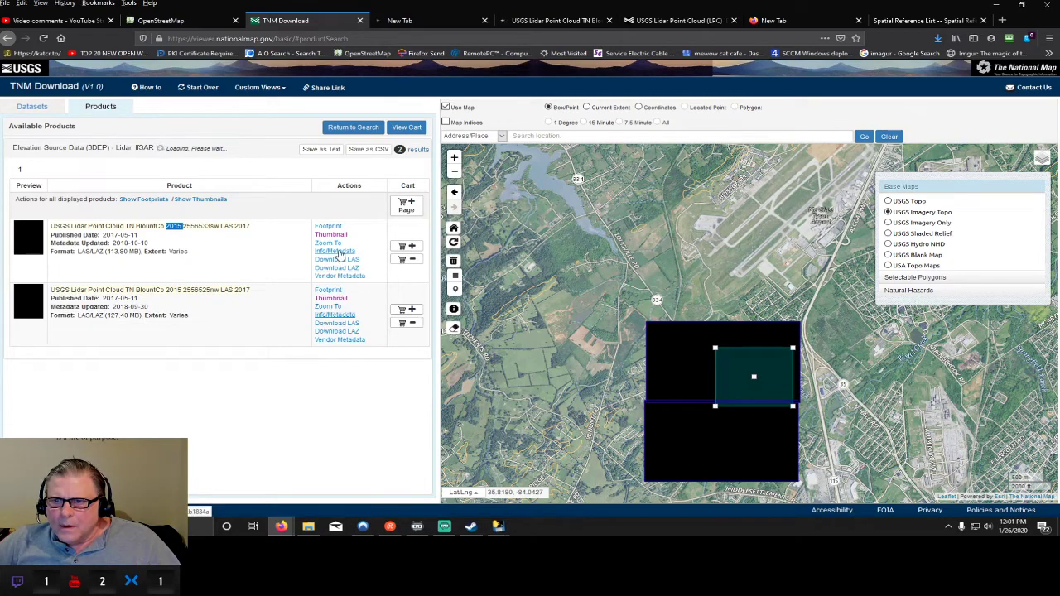
right_click(340, 252)
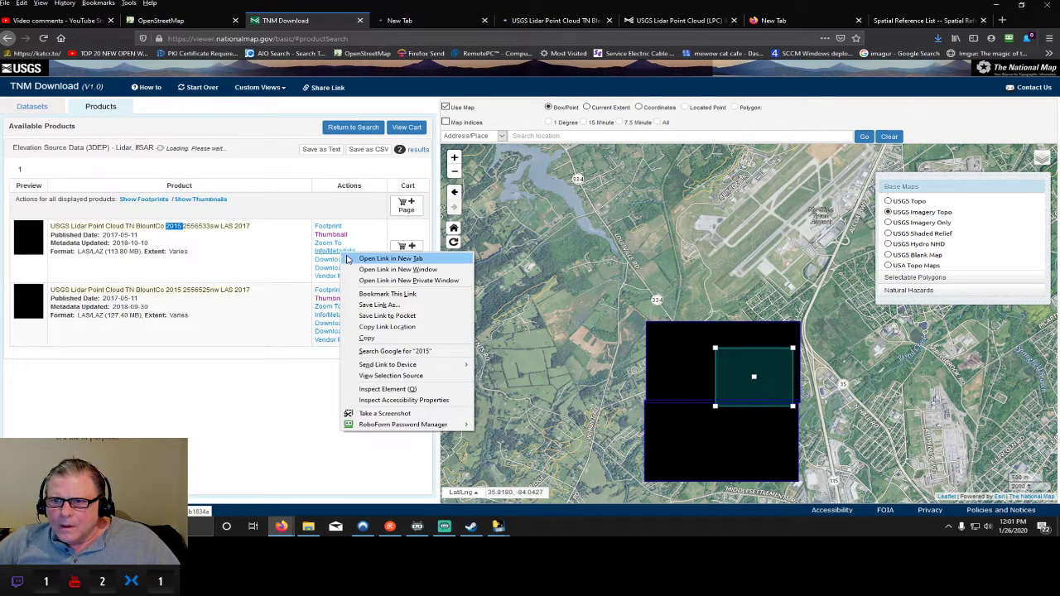
click(387, 326)
click(983, 5)
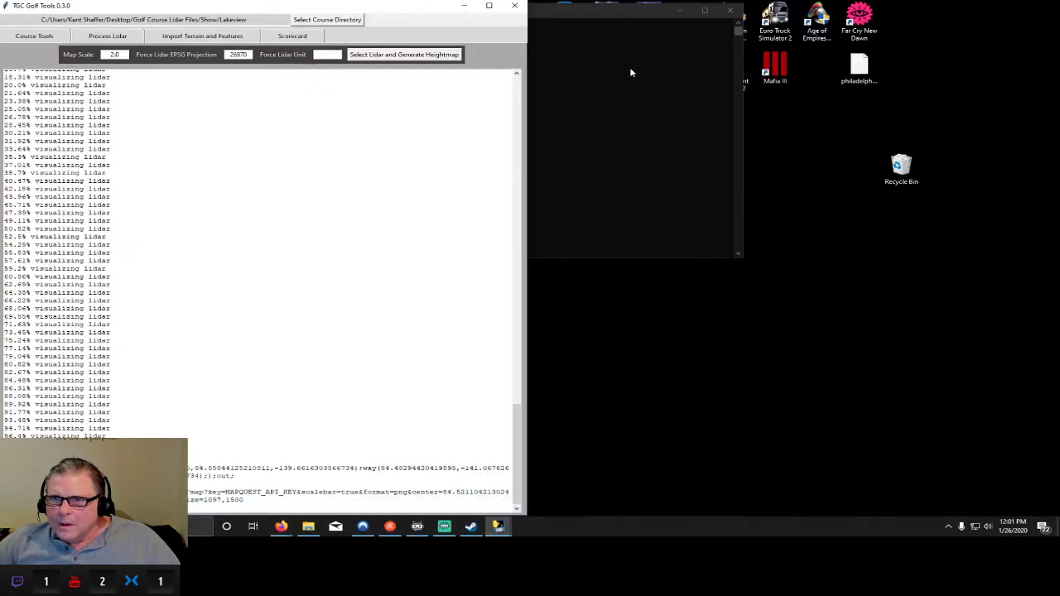
click(463, 6)
double_click(71, 126)
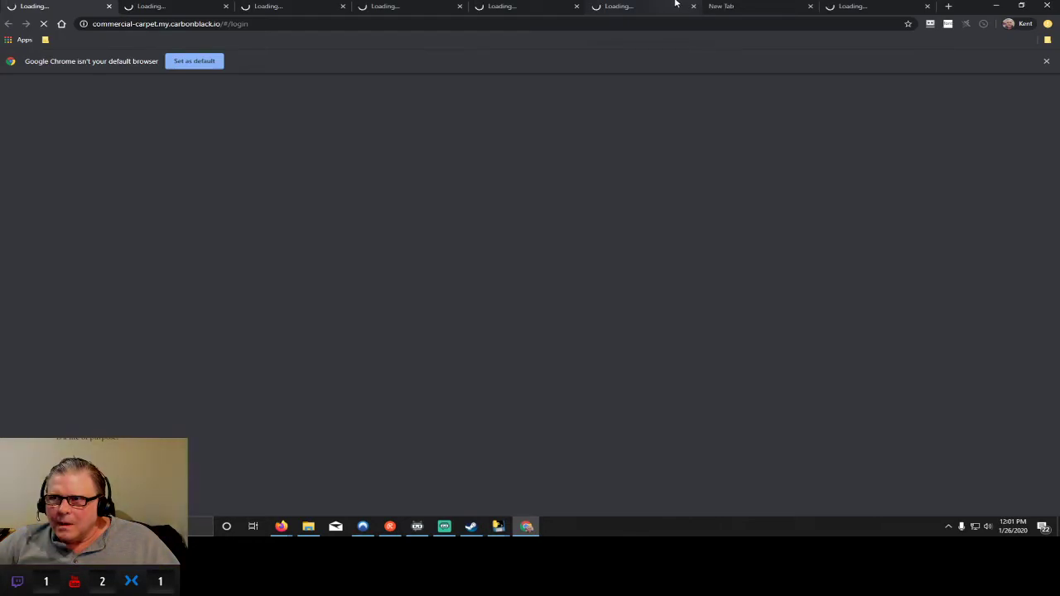
drag(674, 4, 1059, 90)
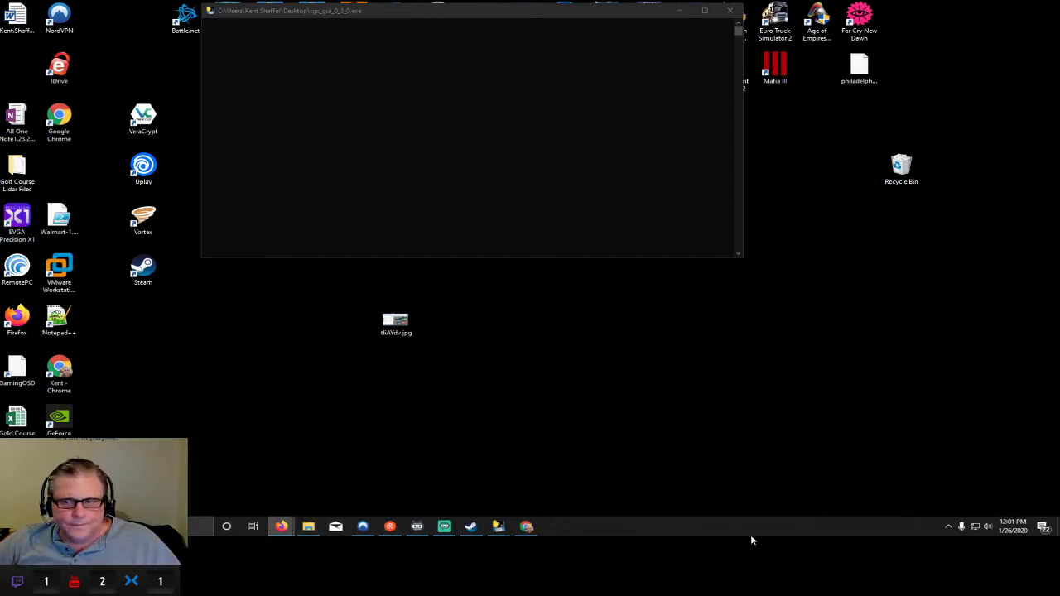
- Switch to Firefox and save the metadata XML of the BlountCo 2556525nw lidar tile into the Show/green meadow folder
click(285, 475)
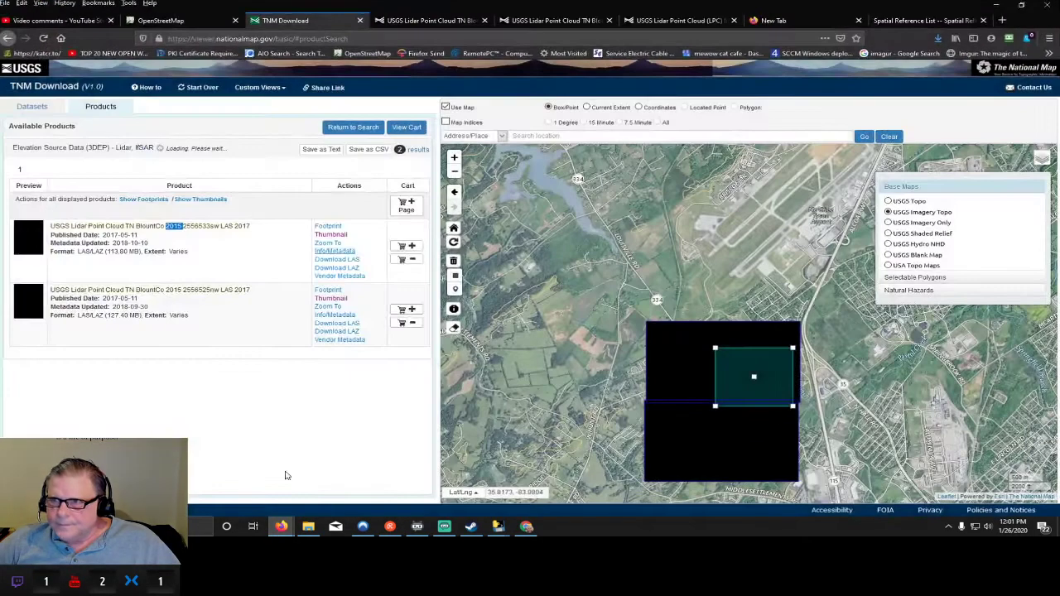
click(443, 24)
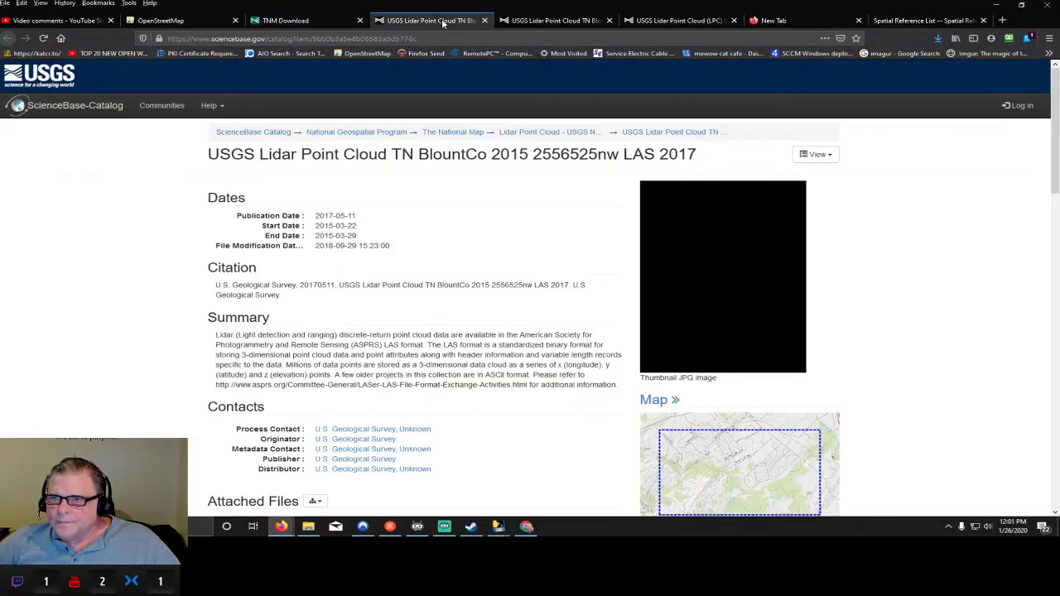
scroll(427, 326, down, 3)
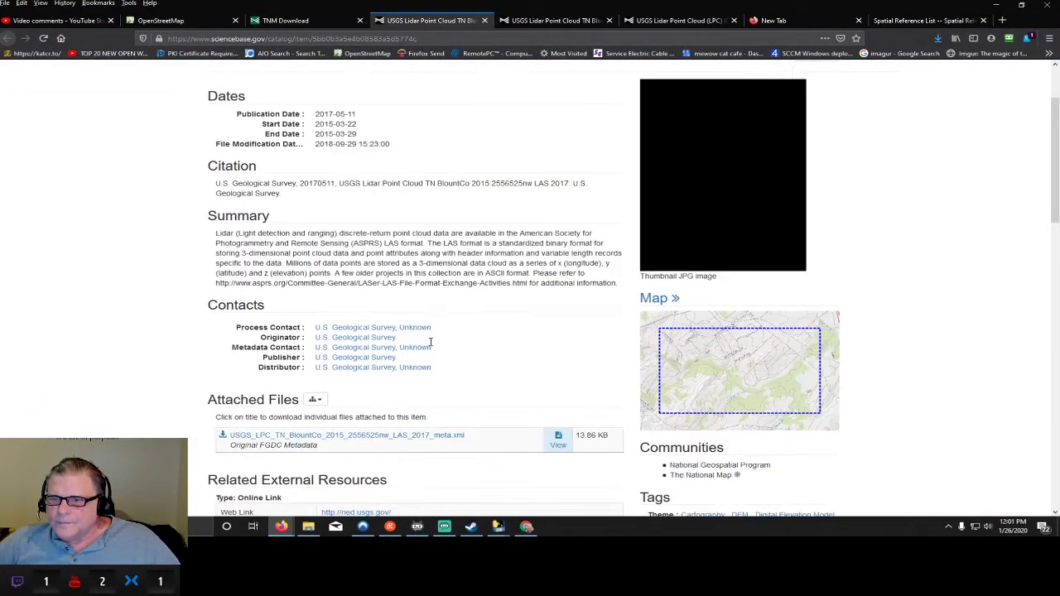
click(389, 437)
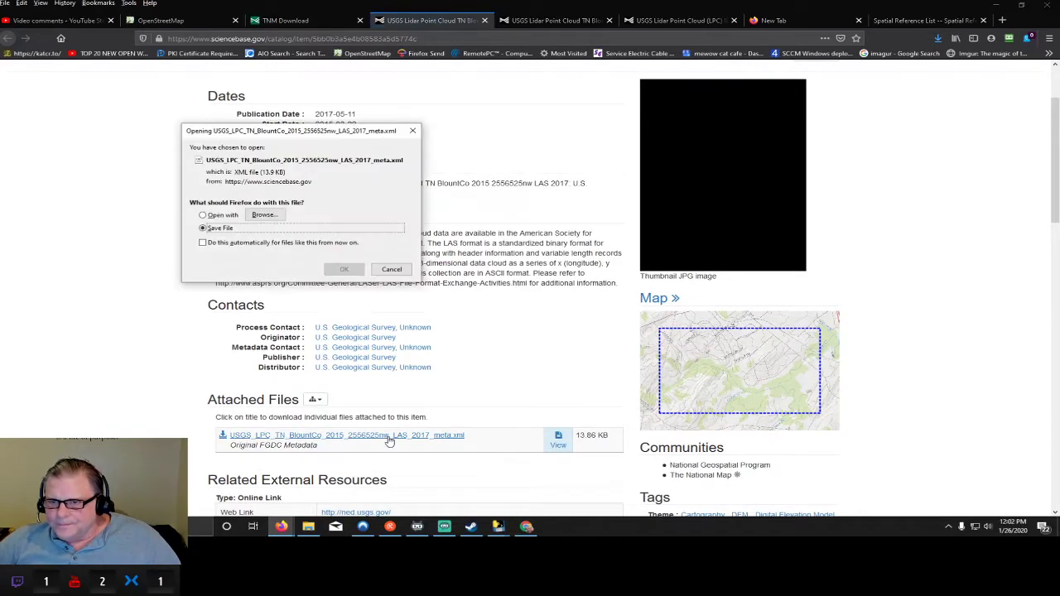
click(345, 270)
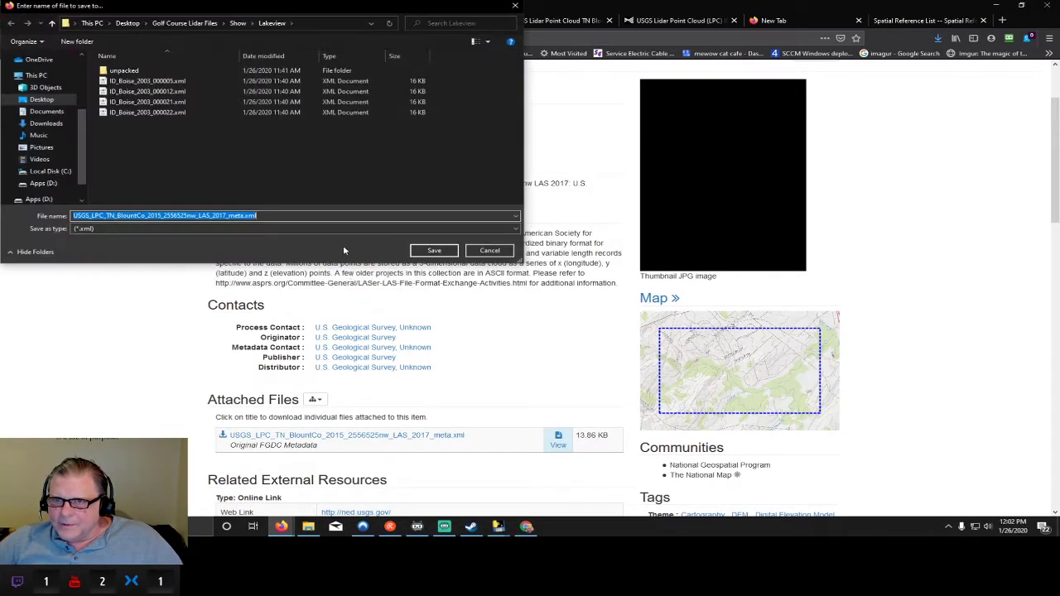
click(238, 22)
double_click(141, 71)
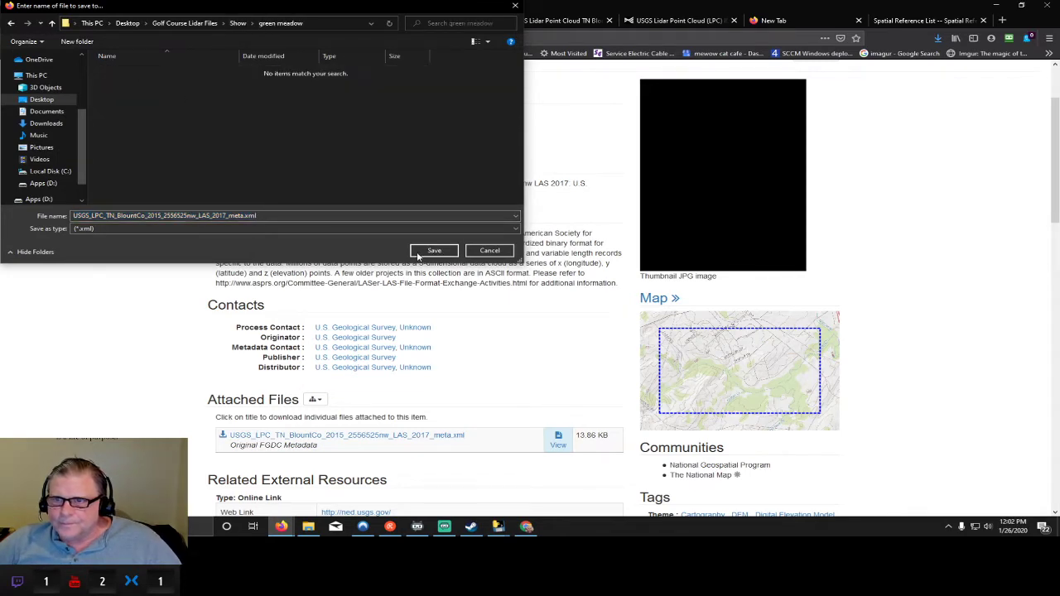
click(432, 250)
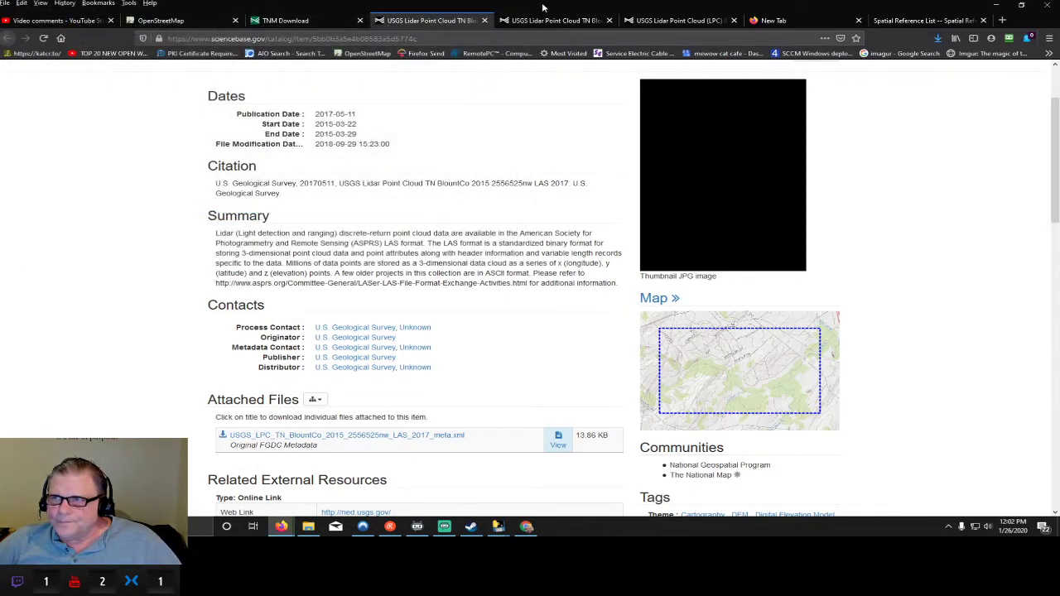
- Close the 2556525nw page and save the metadata XML of the 2556533sw tile into the green meadow folder
click(484, 19)
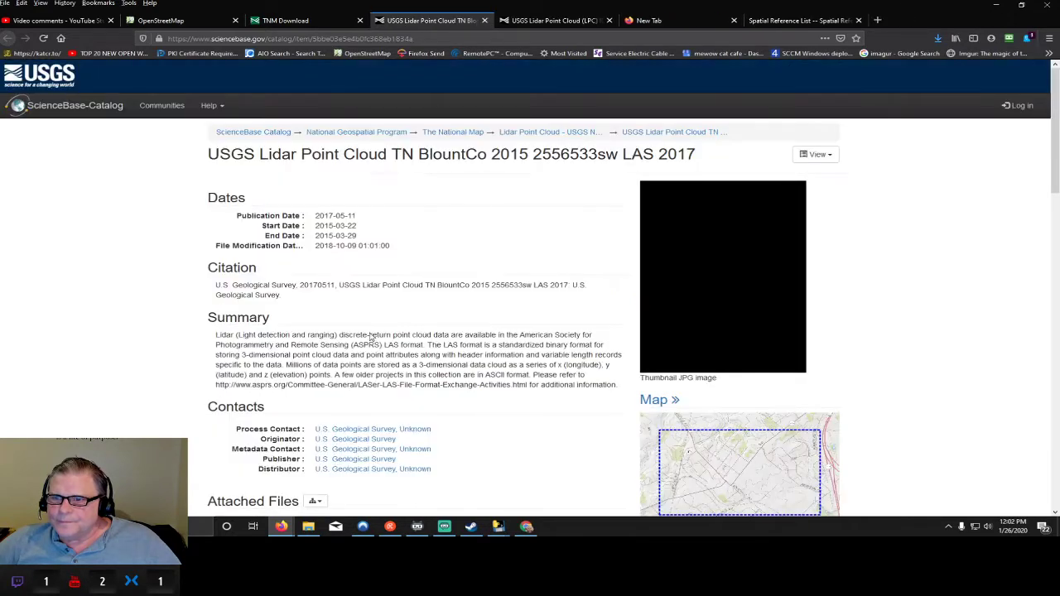
scroll(355, 480, down, 2)
click(356, 435)
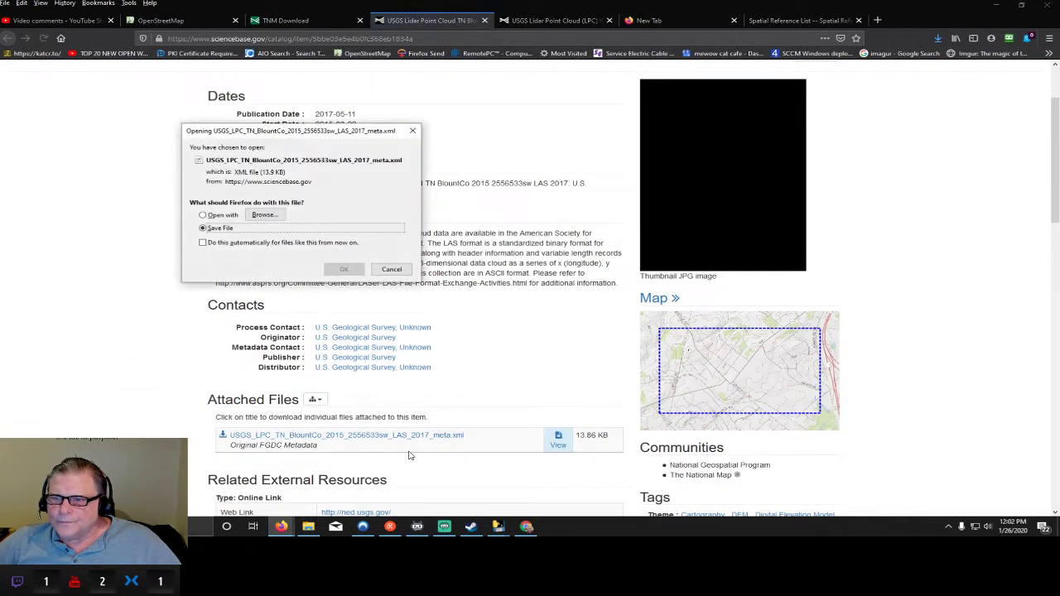
click(358, 280)
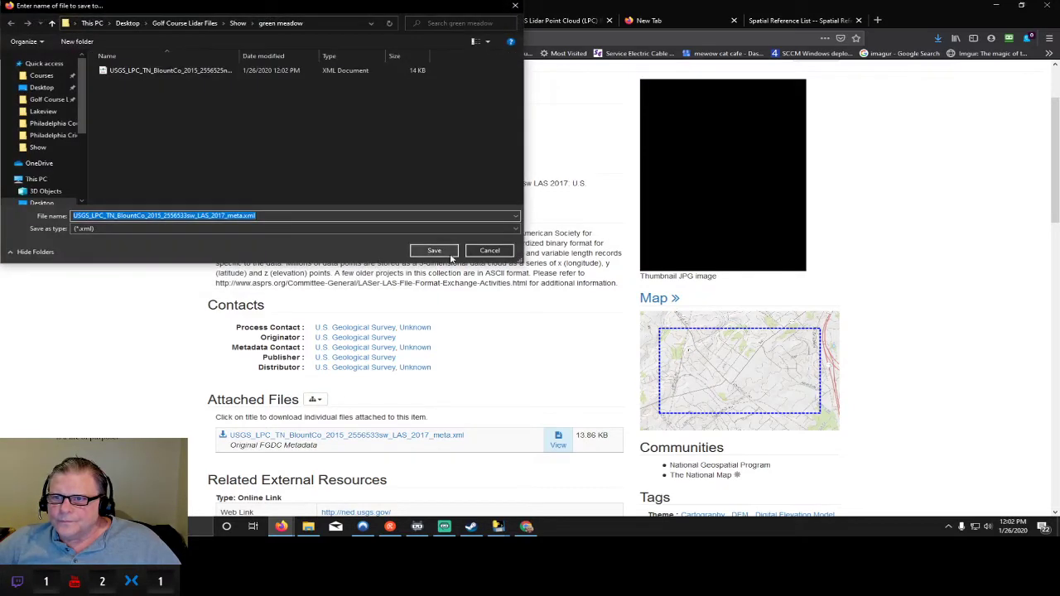
click(450, 255)
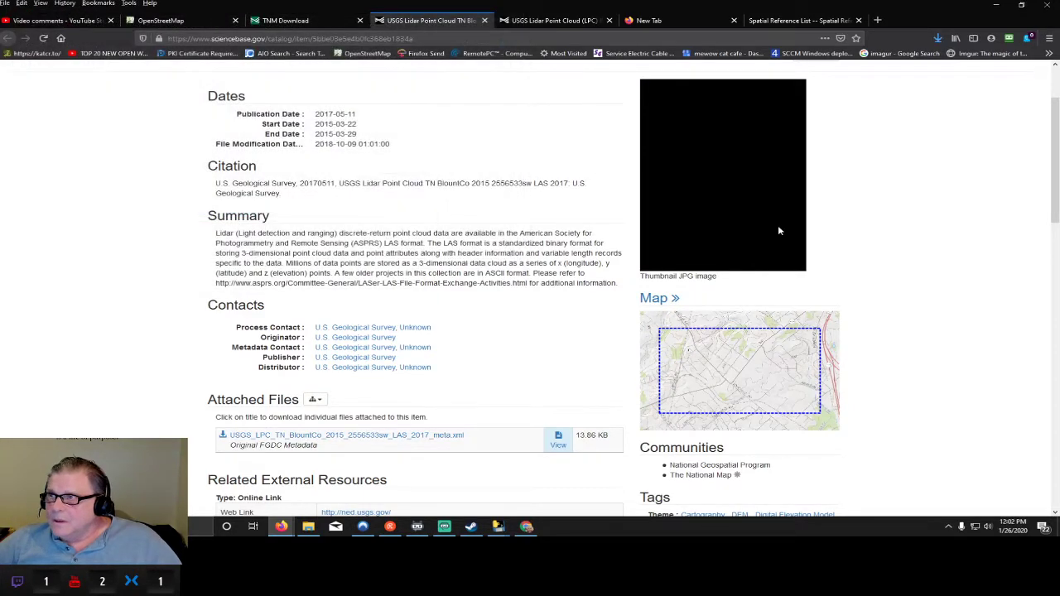
- In File Explorer, copy template.course from the Lakeview folder into the Show/green meadow folder
click(996, 5)
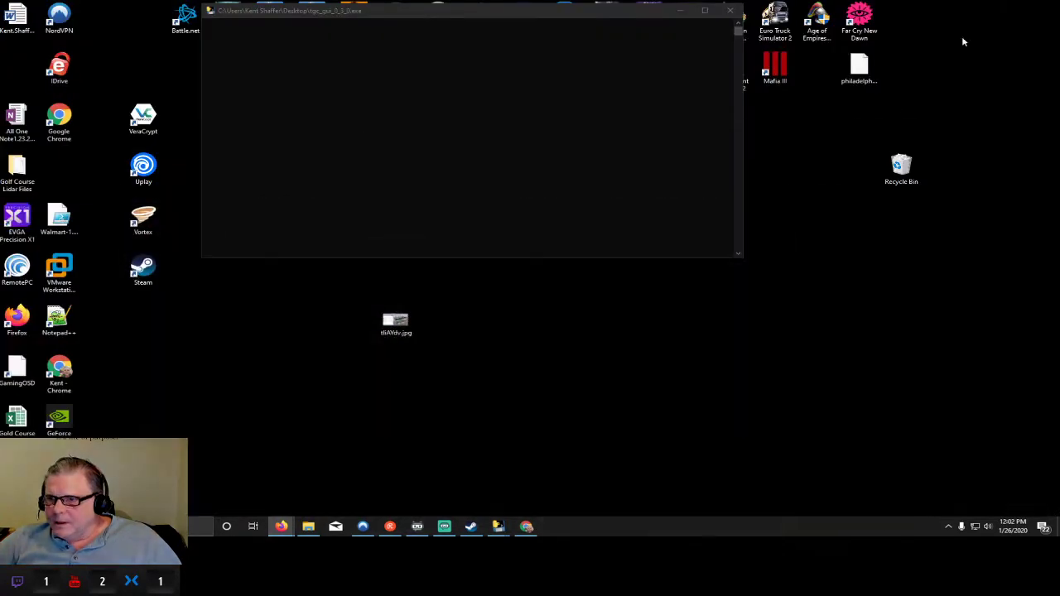
click(308, 527)
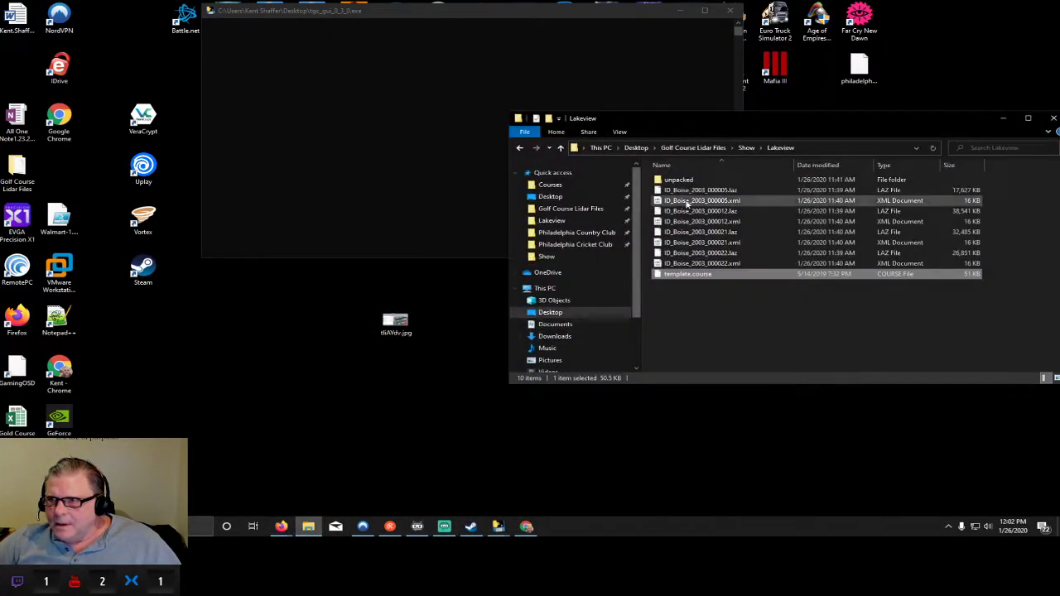
right_click(705, 275)
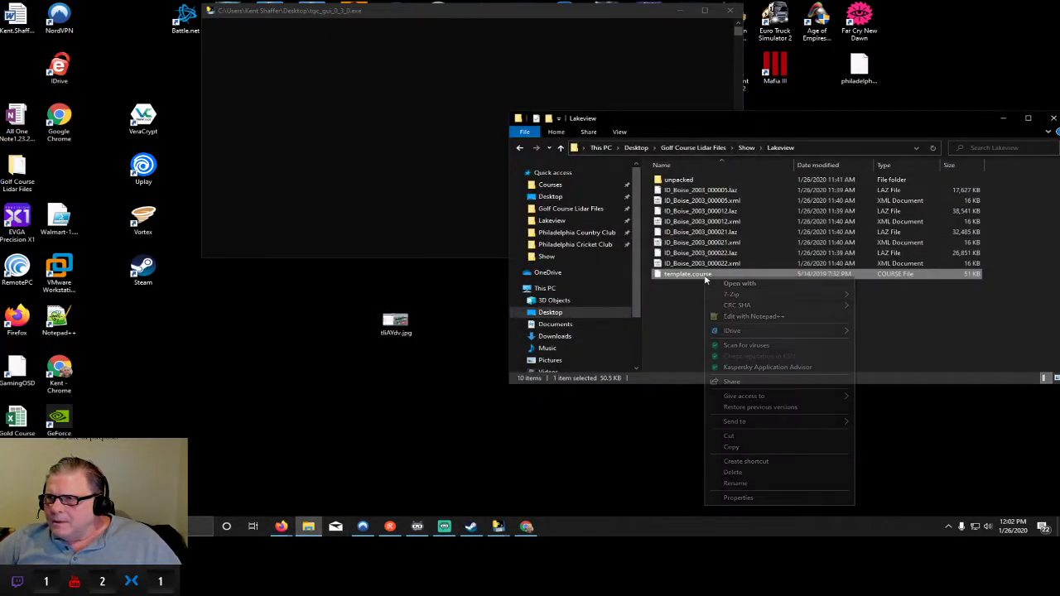
click(731, 447)
click(693, 147)
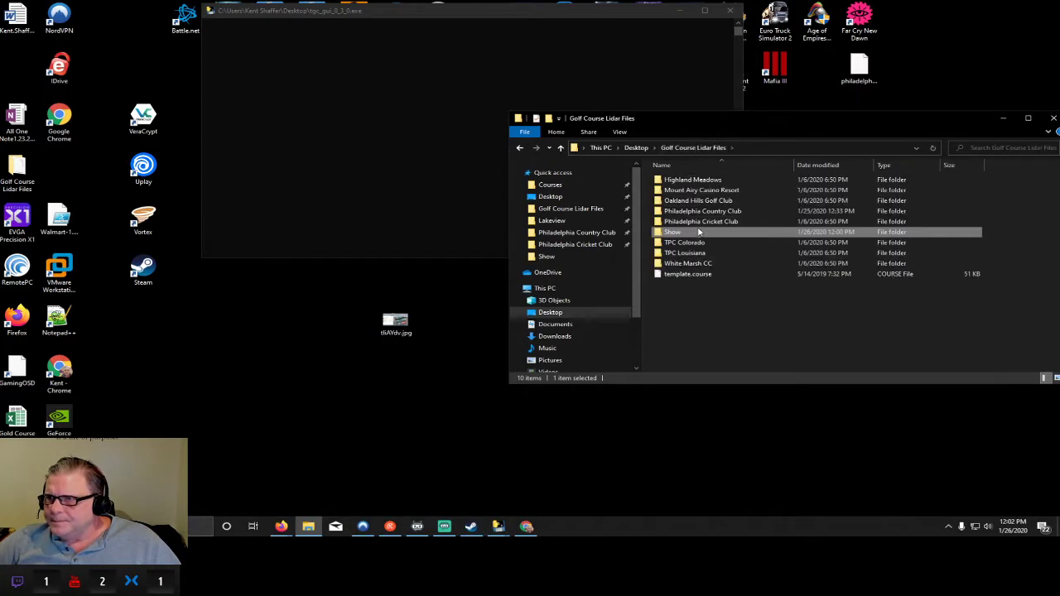
double_click(698, 234)
double_click(687, 180)
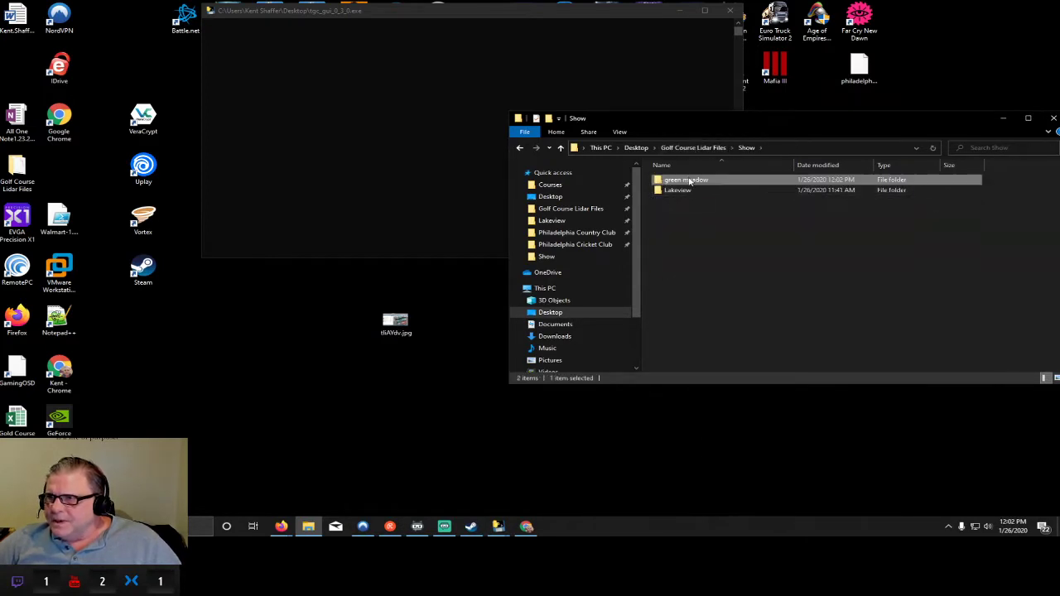
right_click(700, 285)
click(727, 352)
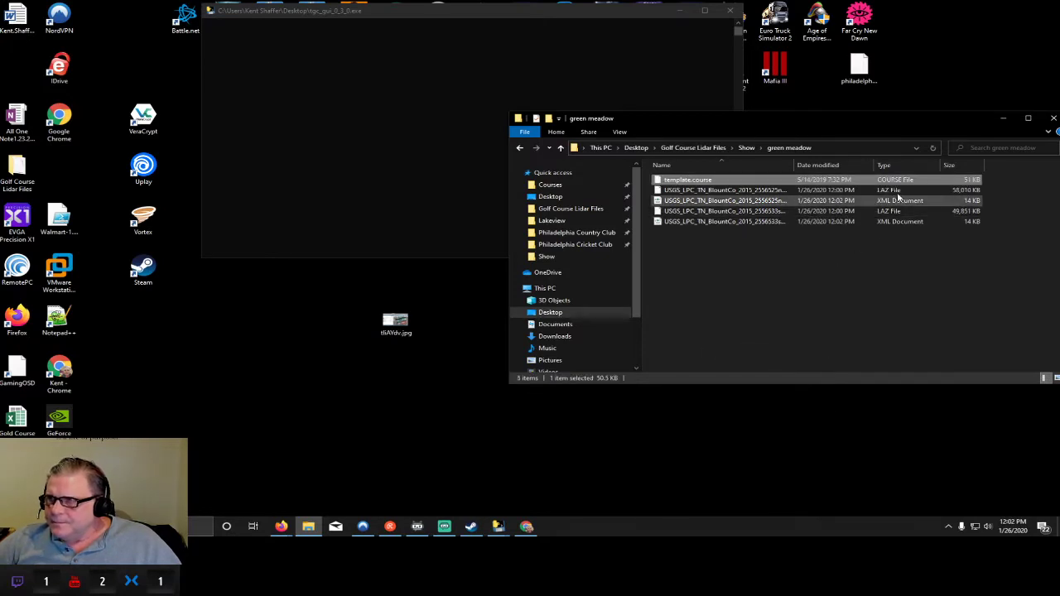
- Switch to TGC Golf Tools and set the course directory to Golf Course Lidar Files/Show/green meadow
click(501, 528)
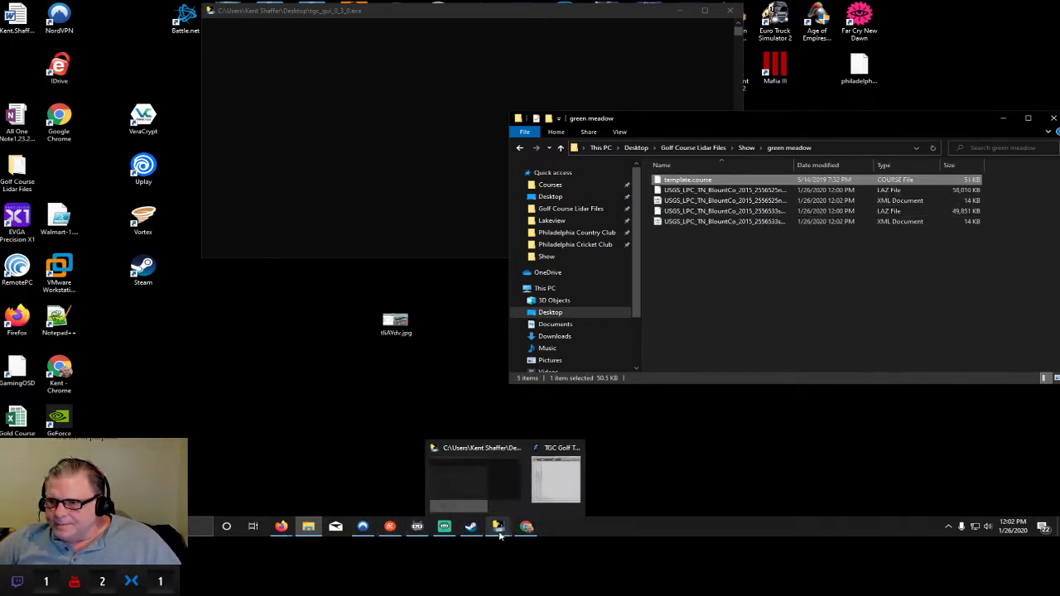
click(543, 495)
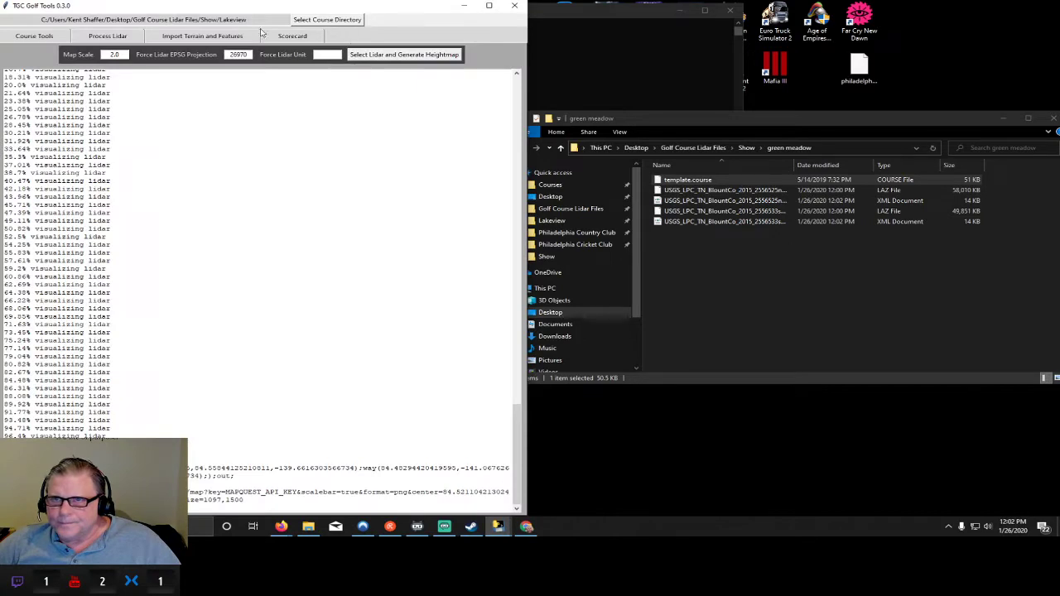
click(36, 37)
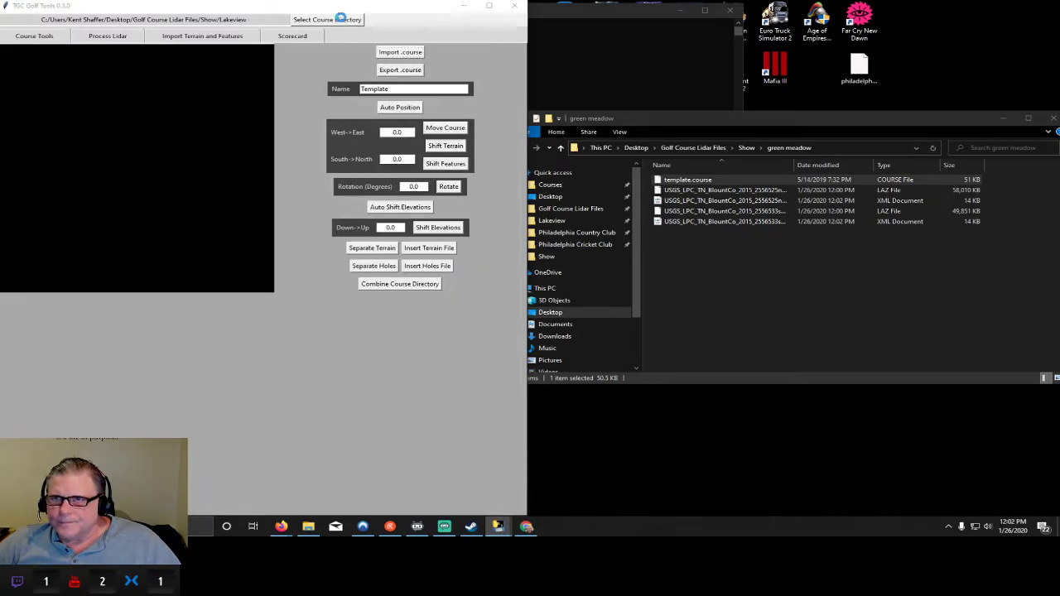
click(346, 21)
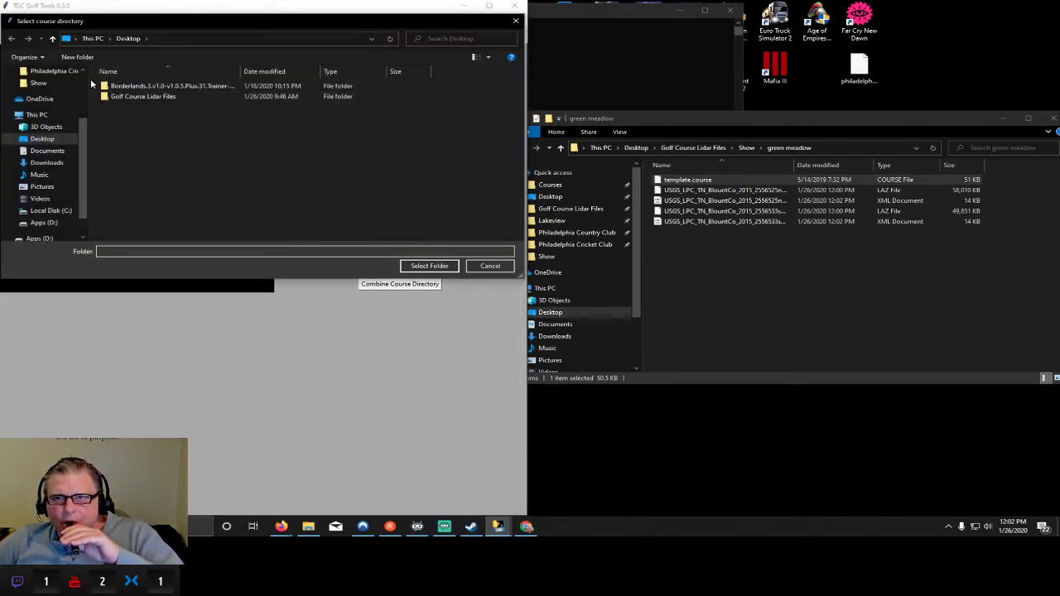
scroll(50, 141, up, 2)
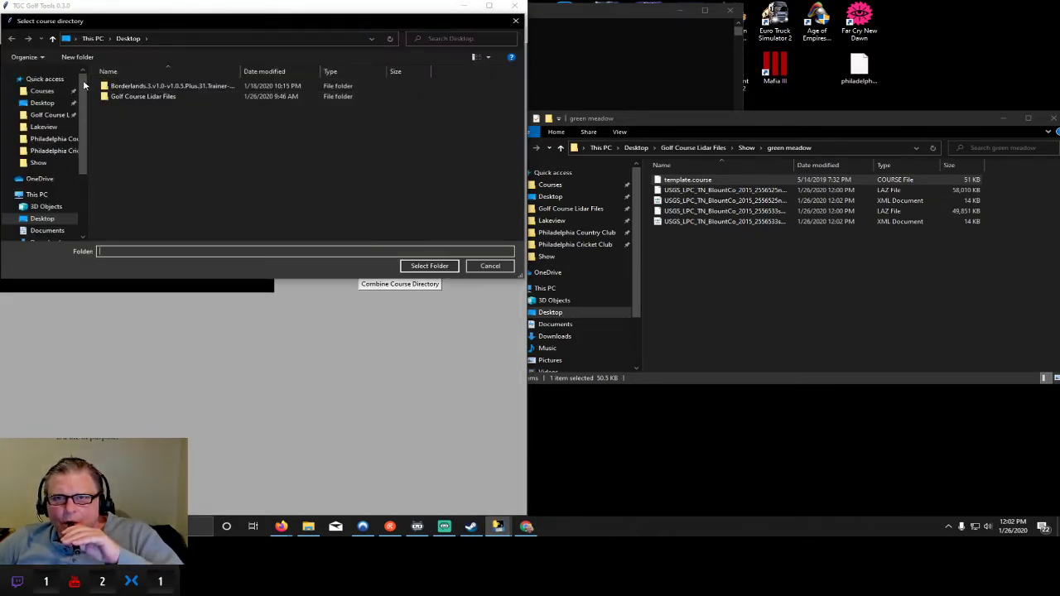
click(51, 116)
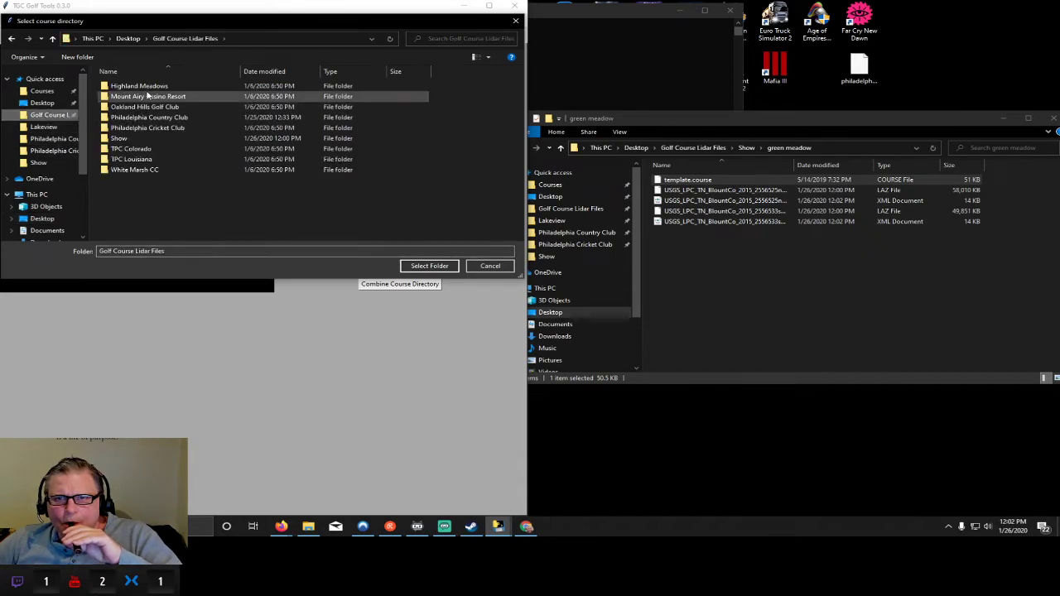
double_click(119, 137)
click(131, 87)
double_click(131, 87)
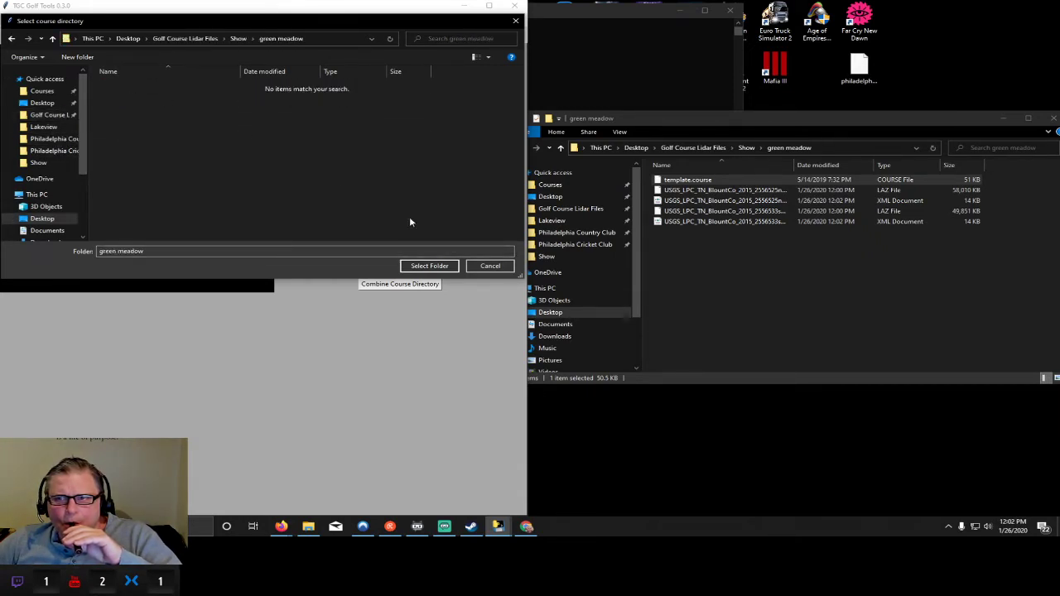
click(424, 266)
- Import template.course from the green meadow folder as the course file
click(407, 56)
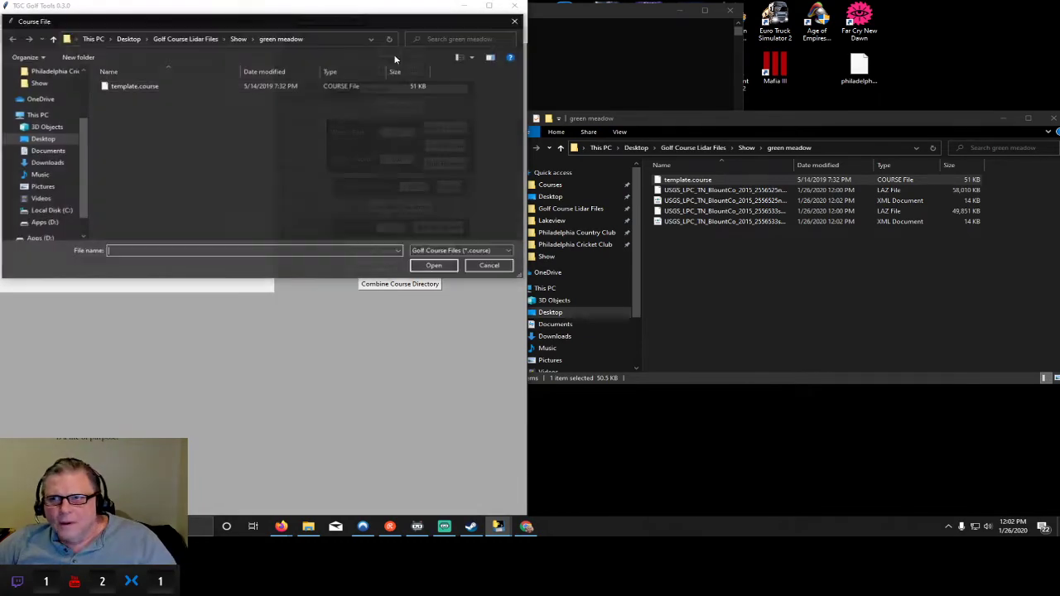
click(184, 90)
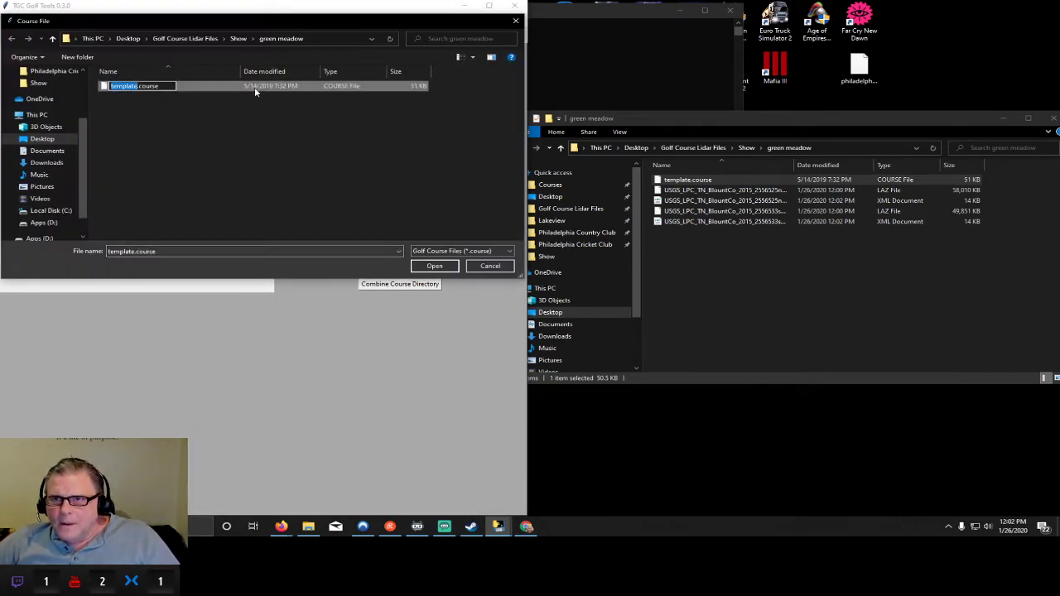
double_click(257, 86)
- Clear the forced lidar EPSG projection in the lidar processing settings, dismissing the lidar folder selection
click(116, 37)
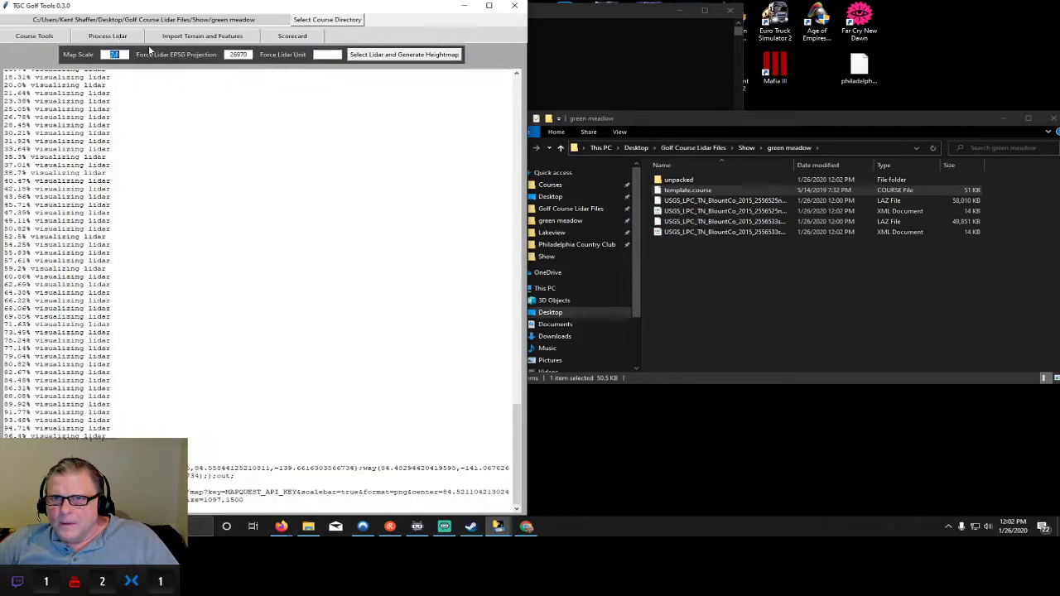
click(403, 57)
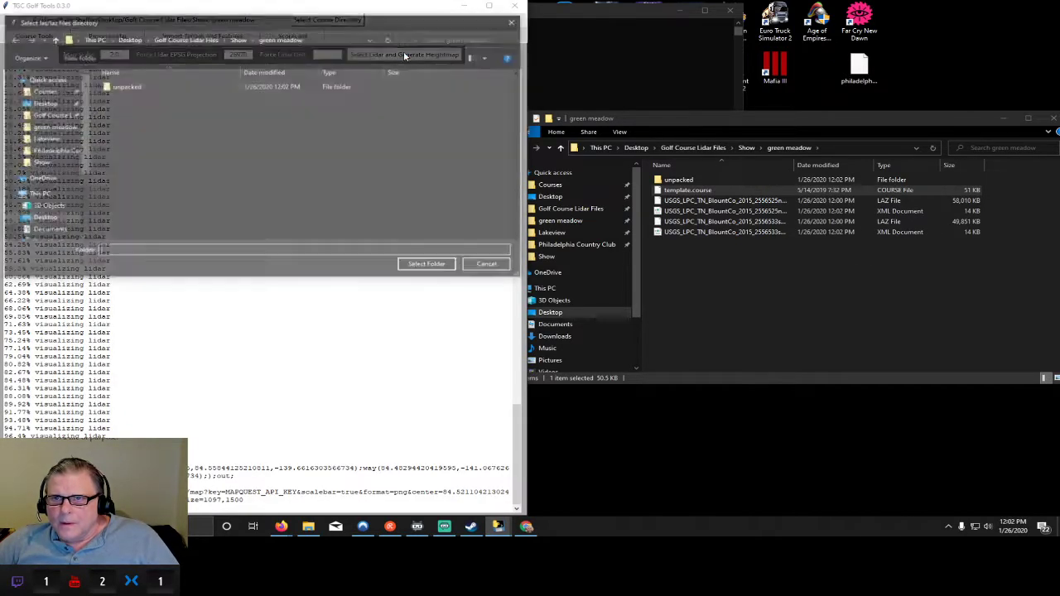
click(493, 265)
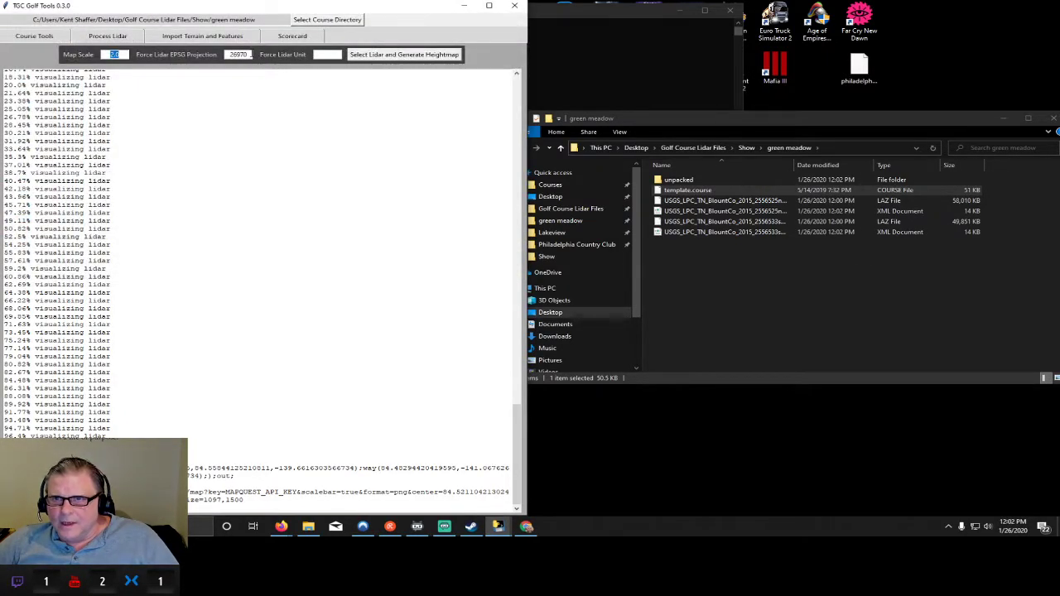
double_click(241, 55)
key(BackSpace)
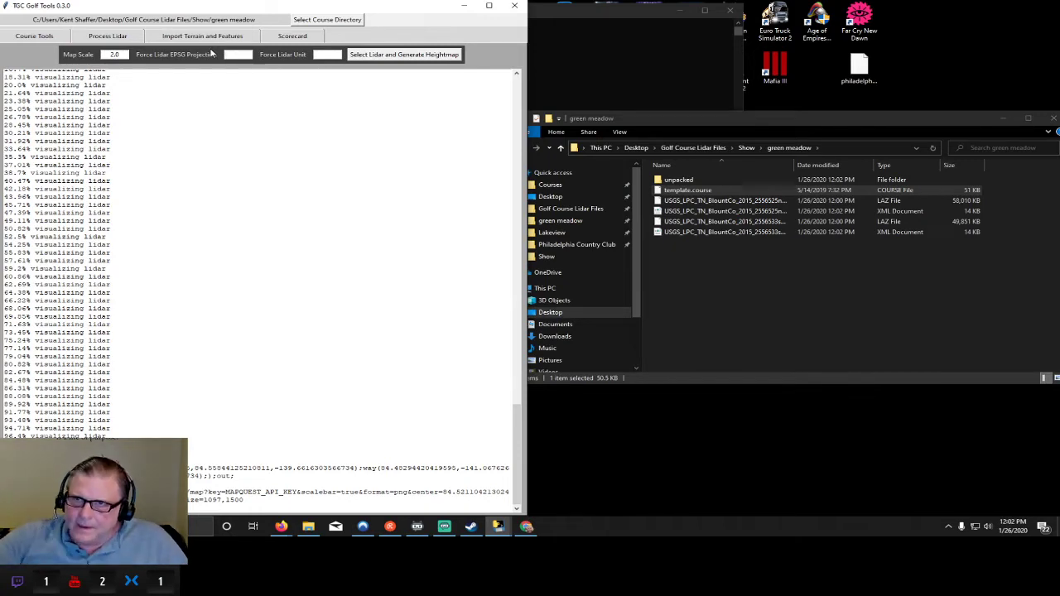
- Try to generate the heightmap from the green meadow lidar folder without a forced projection, and highlight the log's advice on the EPSG value
click(389, 54)
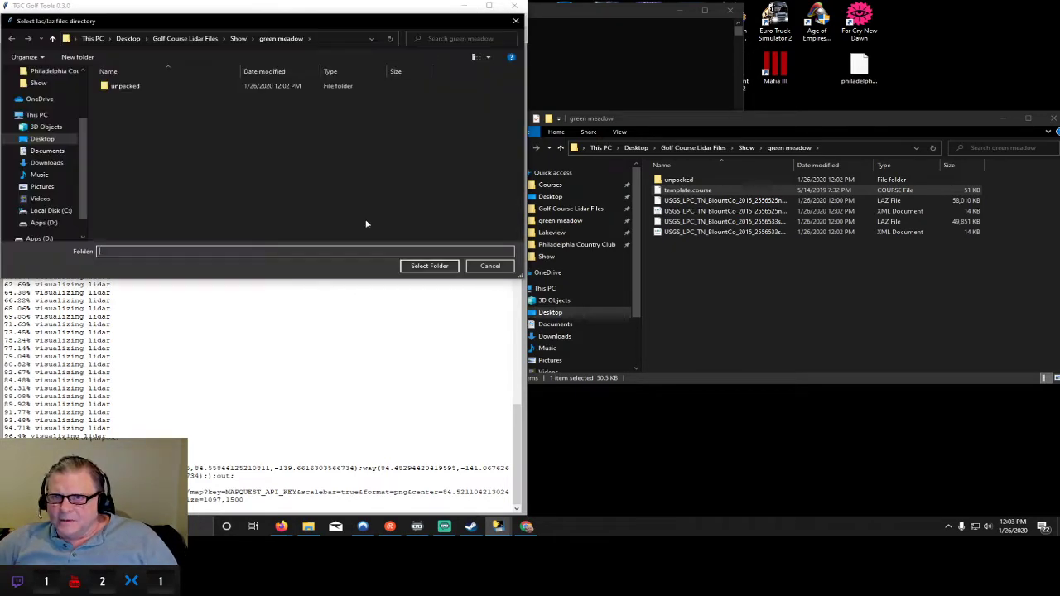
click(428, 267)
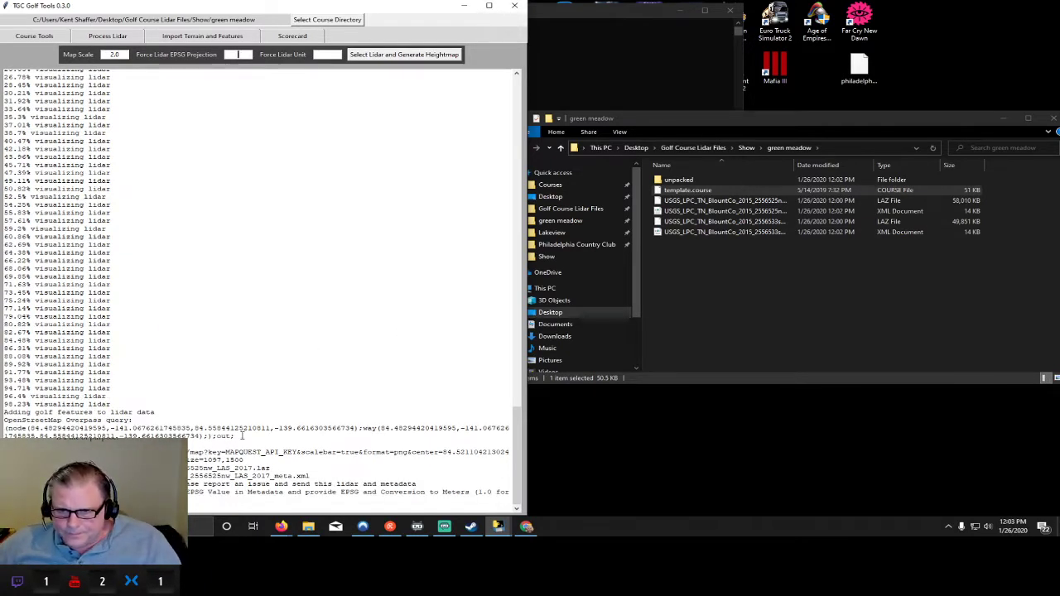
drag(189, 492, 399, 501)
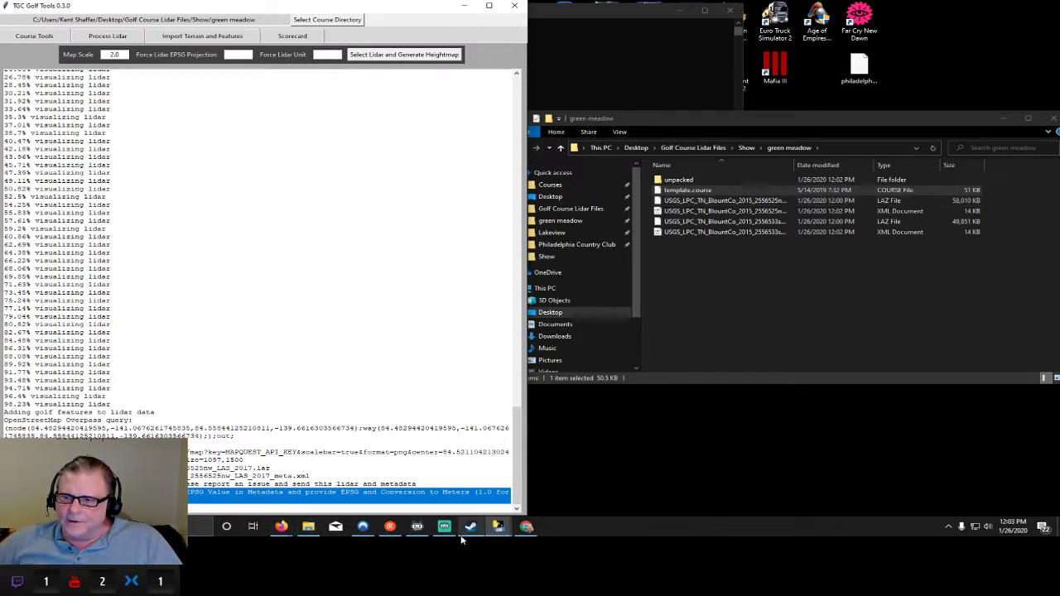
mouse_move(442, 530)
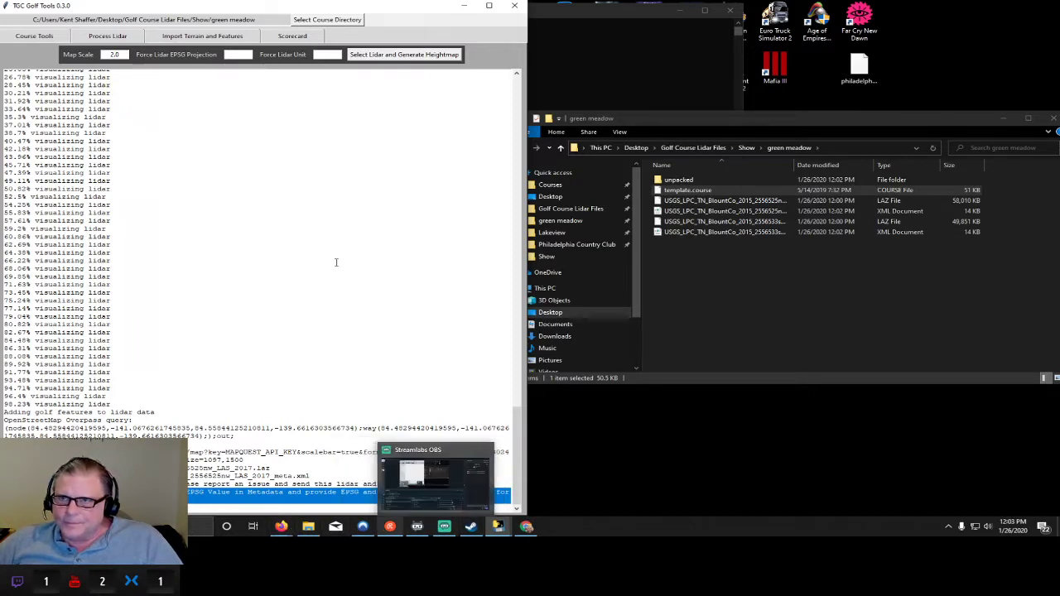
- Switch to Firefox, search the Spatial Reference EPSG list for tennessee, and place the results beside TGC Golf Tools
click(282, 528)
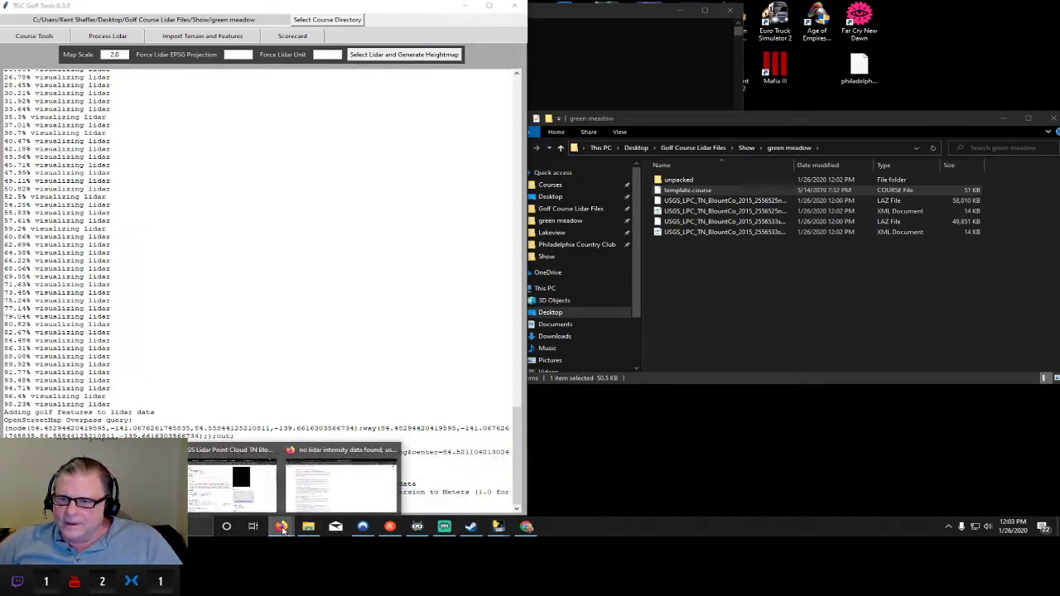
click(232, 487)
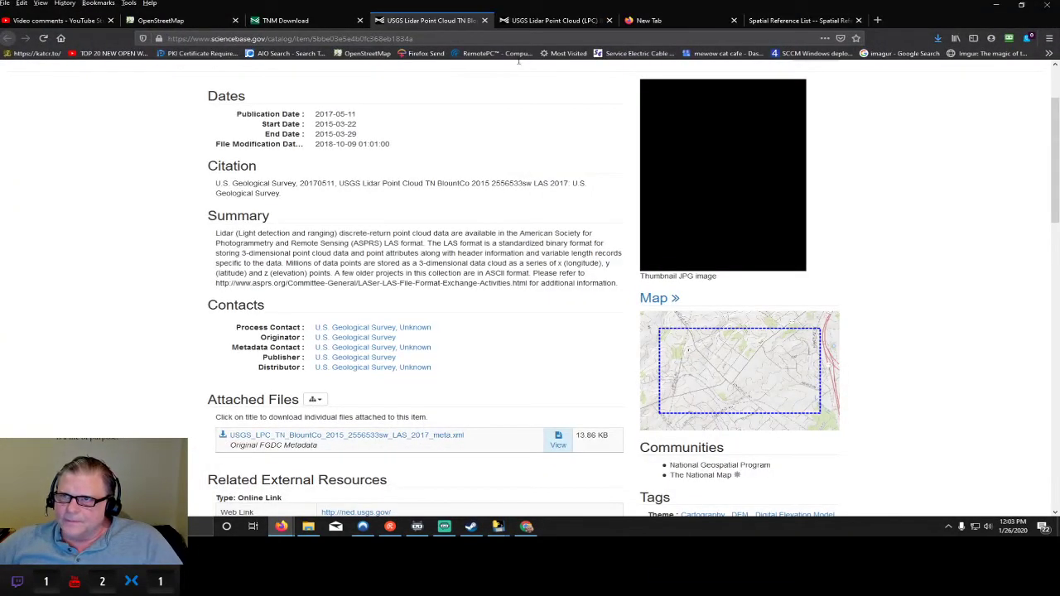
click(797, 20)
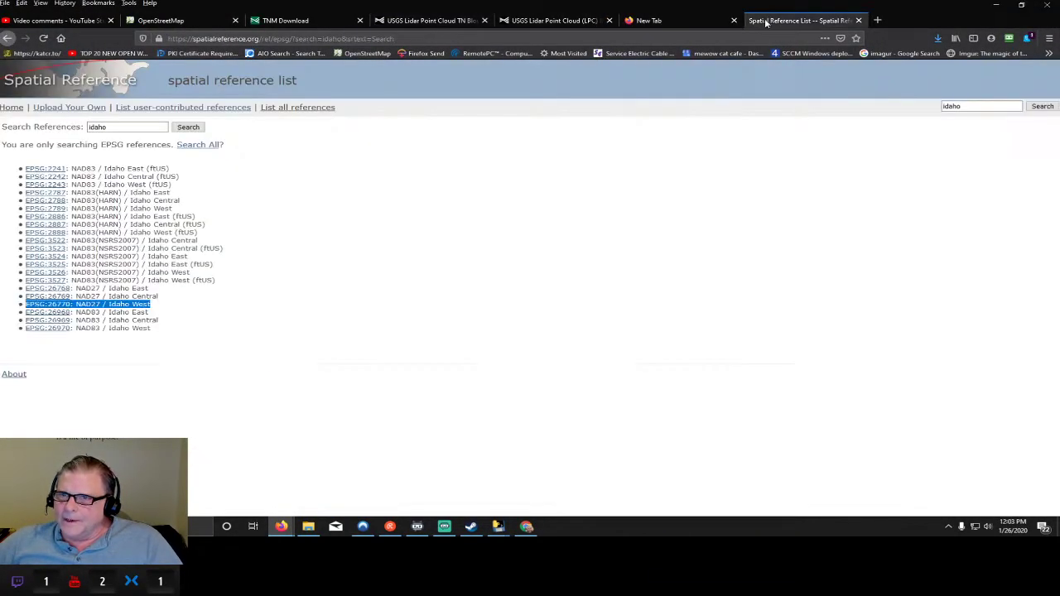
drag(117, 126, 60, 124)
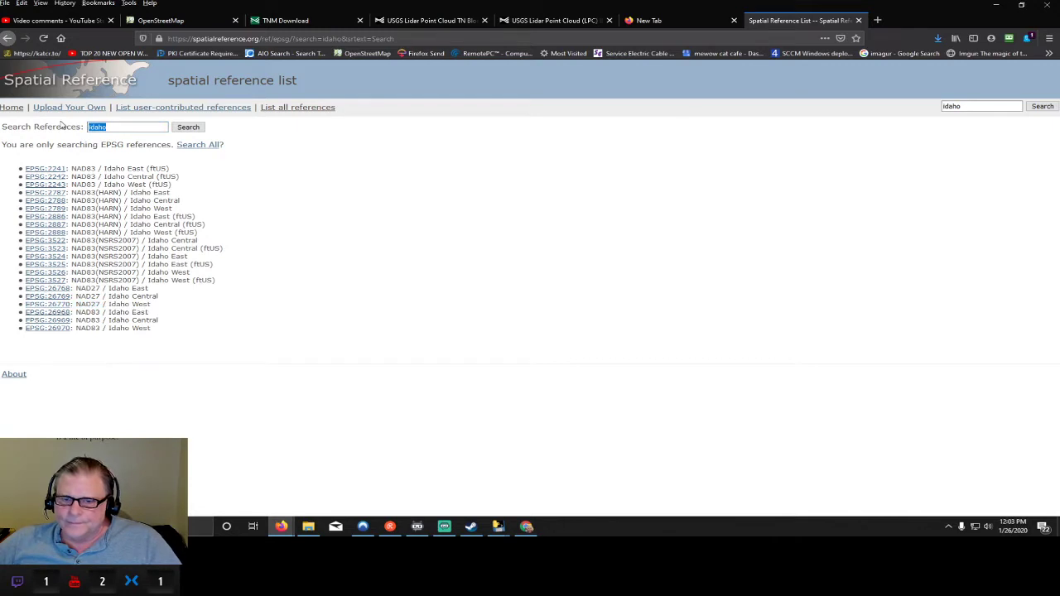
text(te)
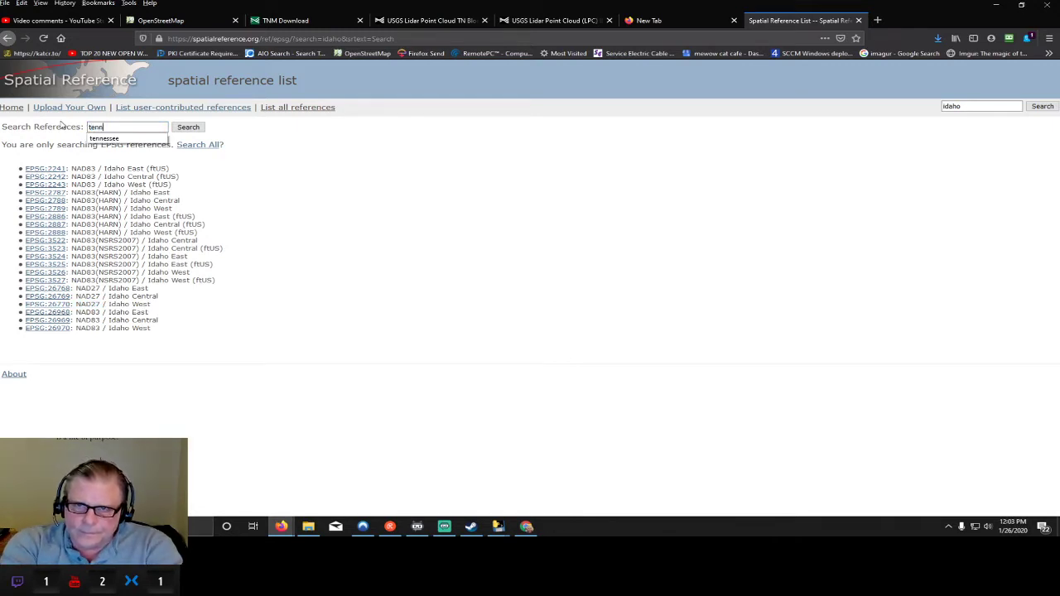
text(nn)
key(Down)
key(Return)
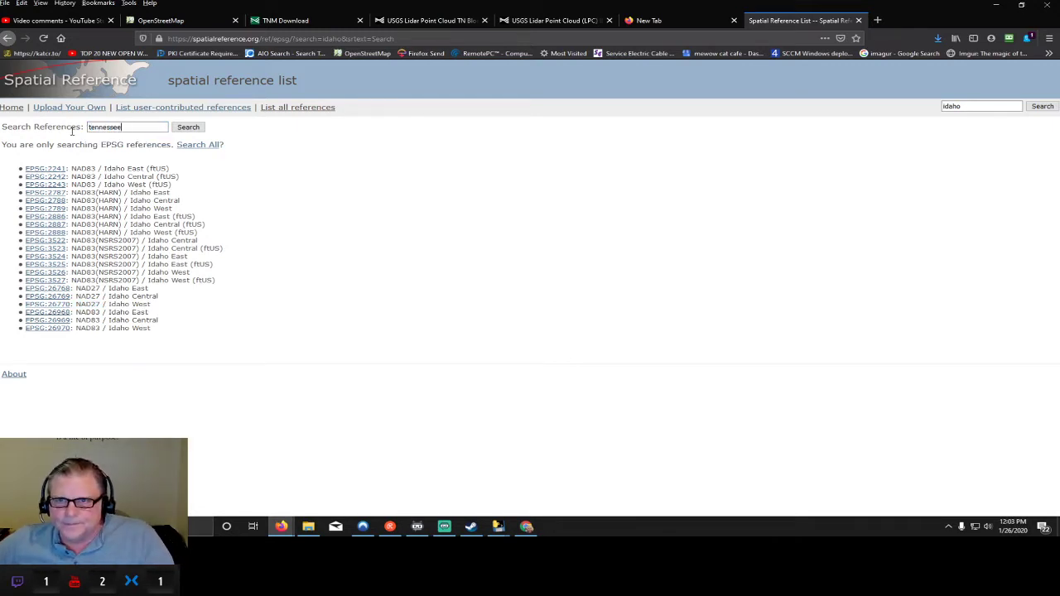
click(196, 130)
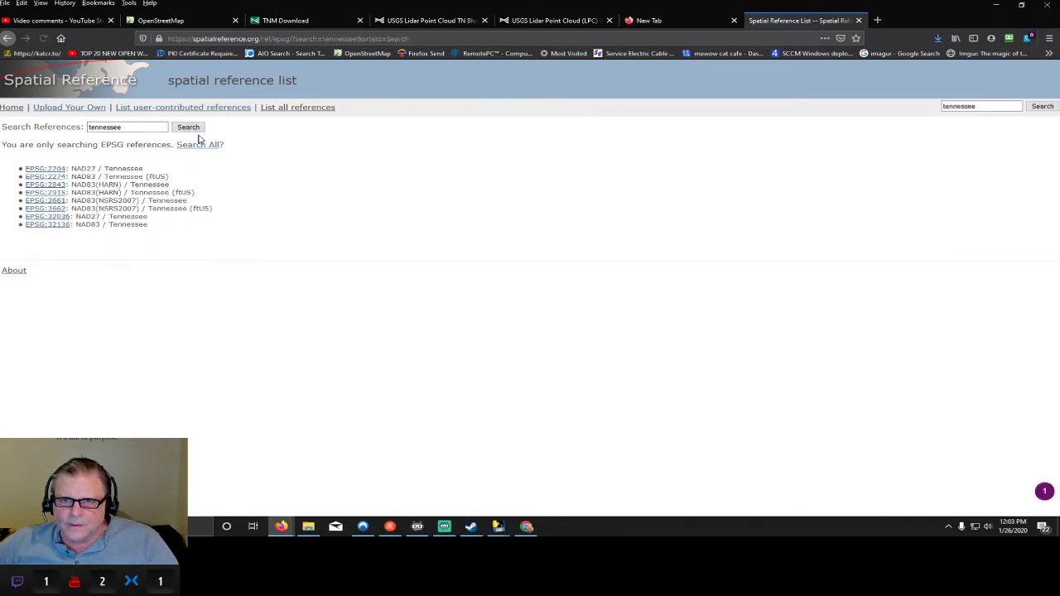
drag(407, 8, 1058, 157)
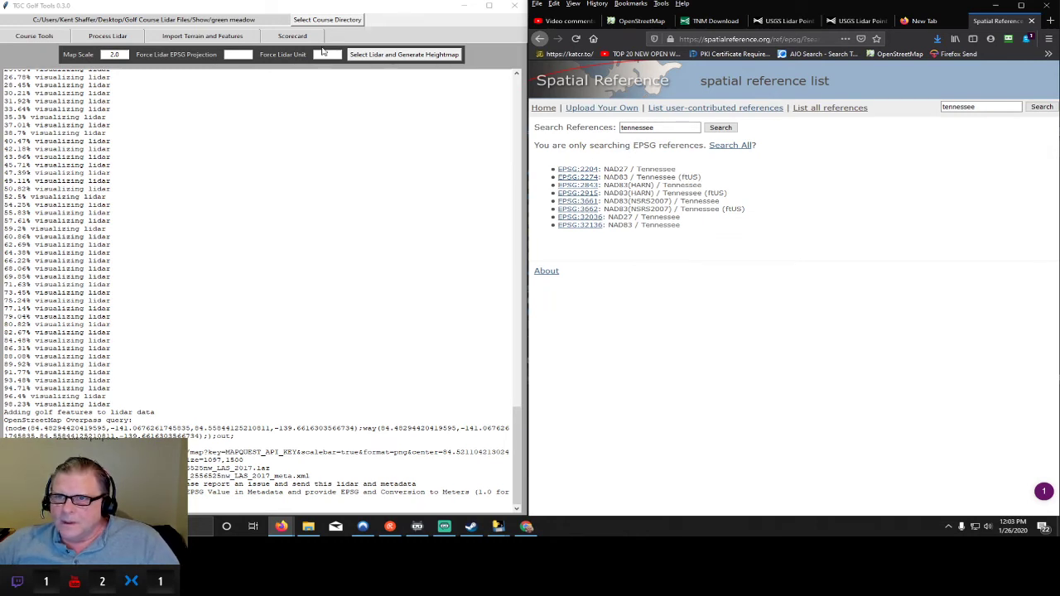
click(238, 54)
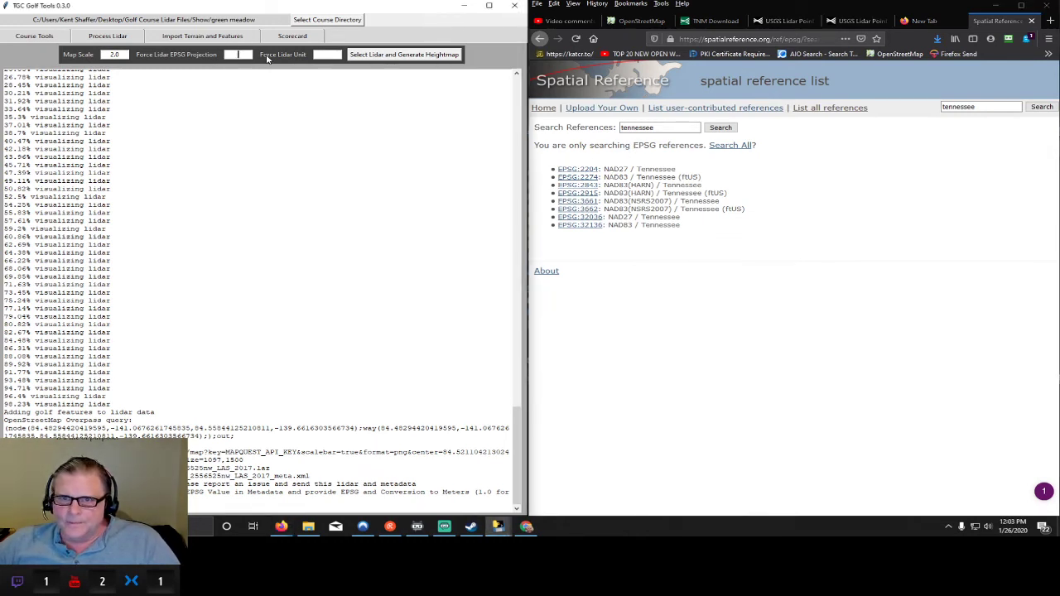
- Find Green Meadow Country Club in Alcoa, TN on the OpenStreetMap map in the maximized browser
click(641, 22)
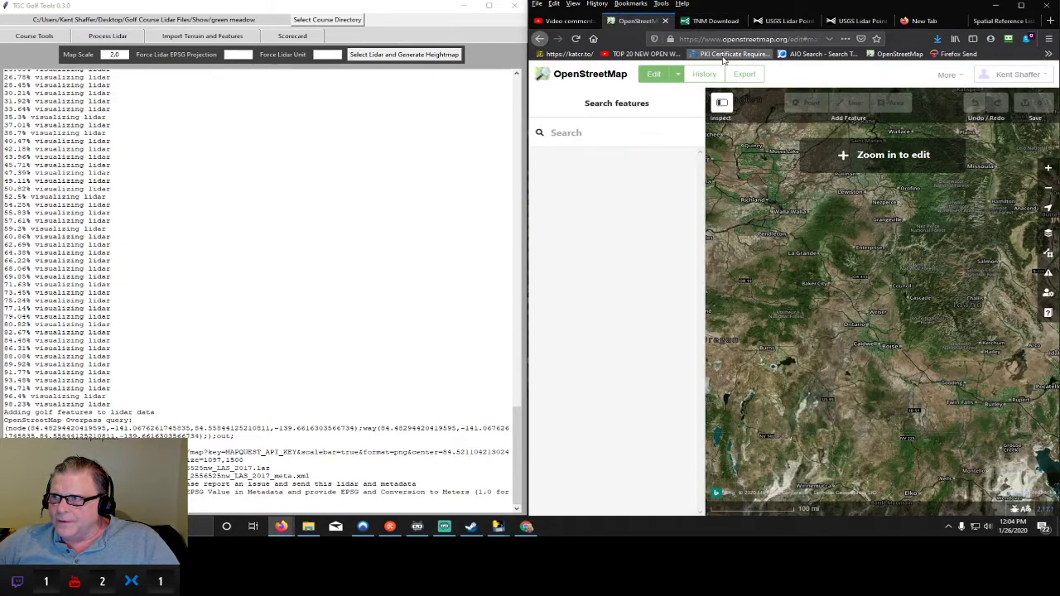
drag(855, 6, 605, 114)
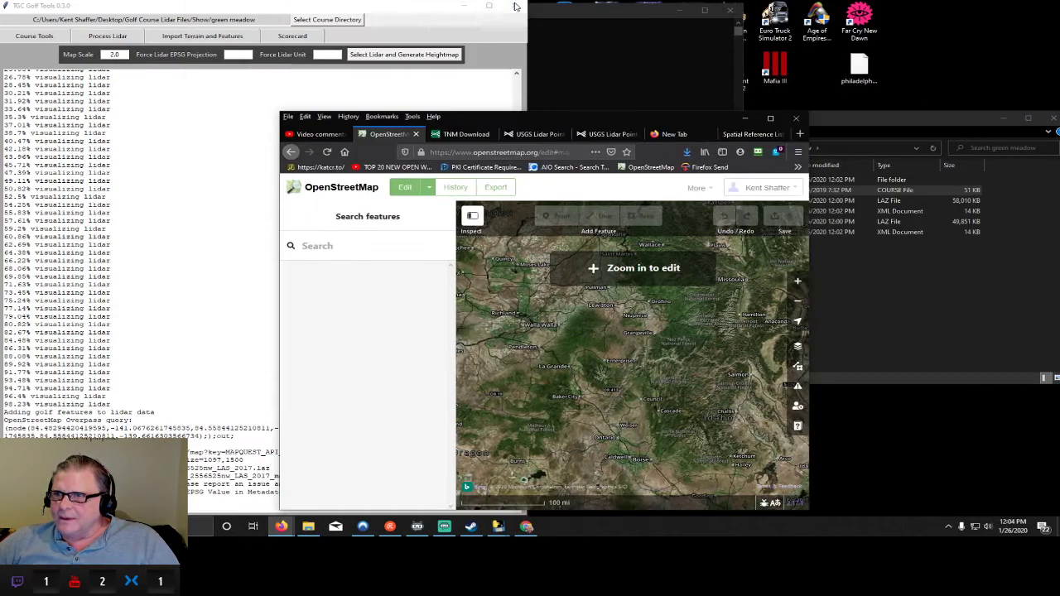
double_click(553, 115)
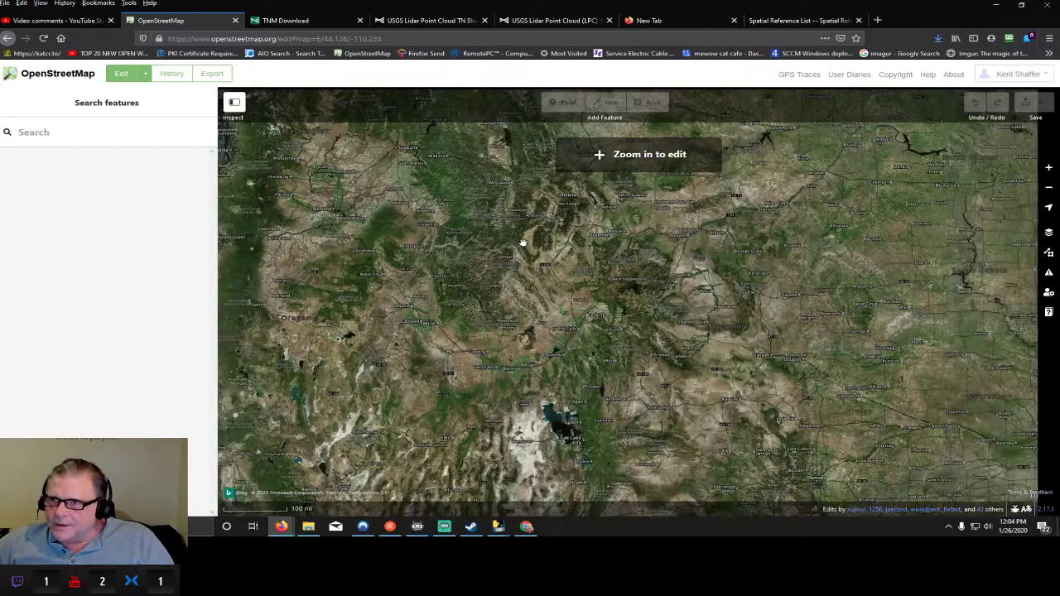
drag(515, 234, 224, 164)
click(83, 76)
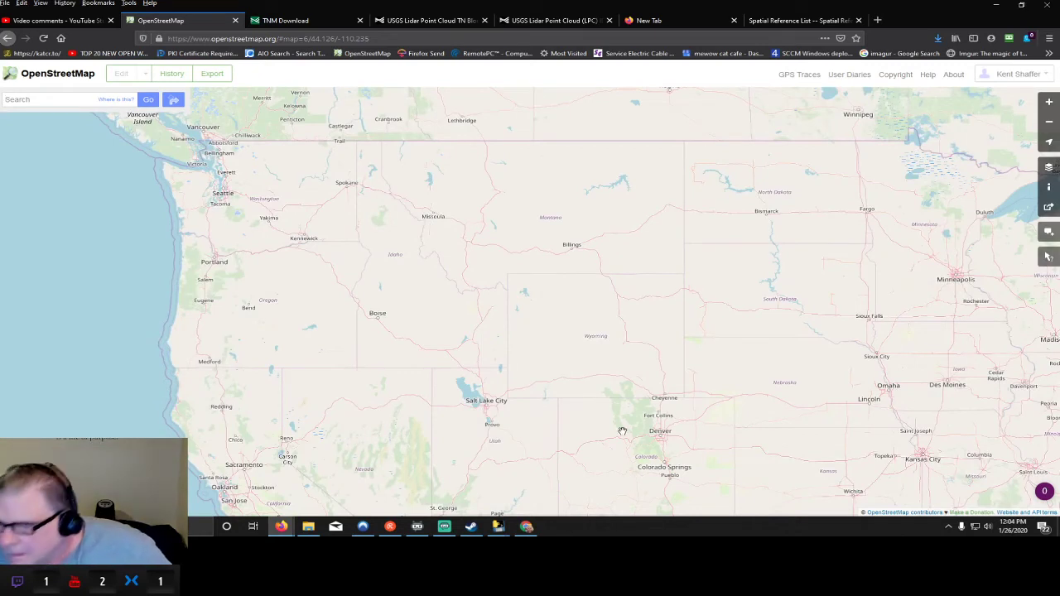
click(44, 98)
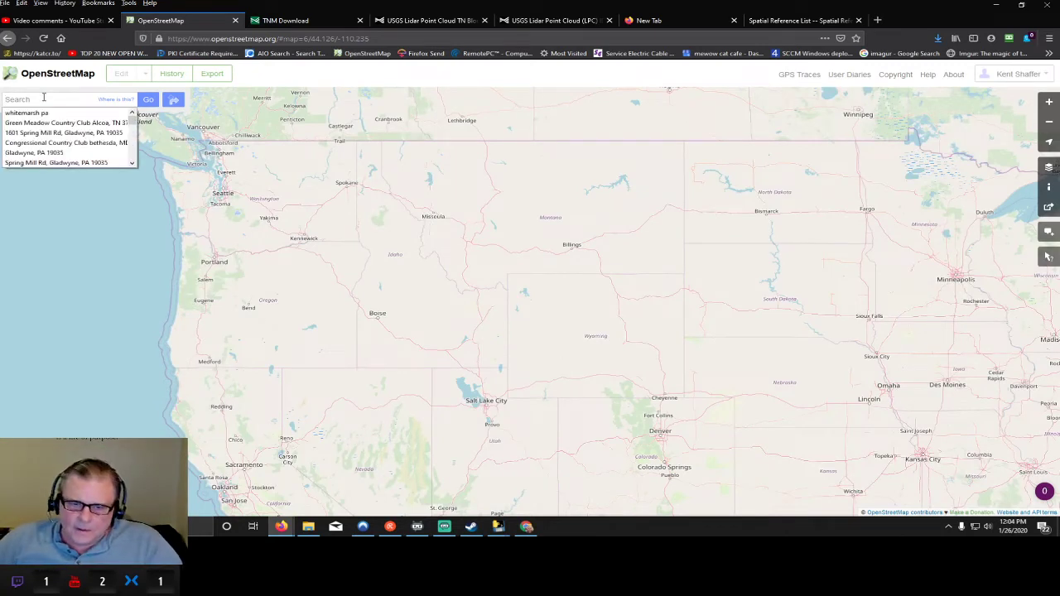
text(alcoa tn)
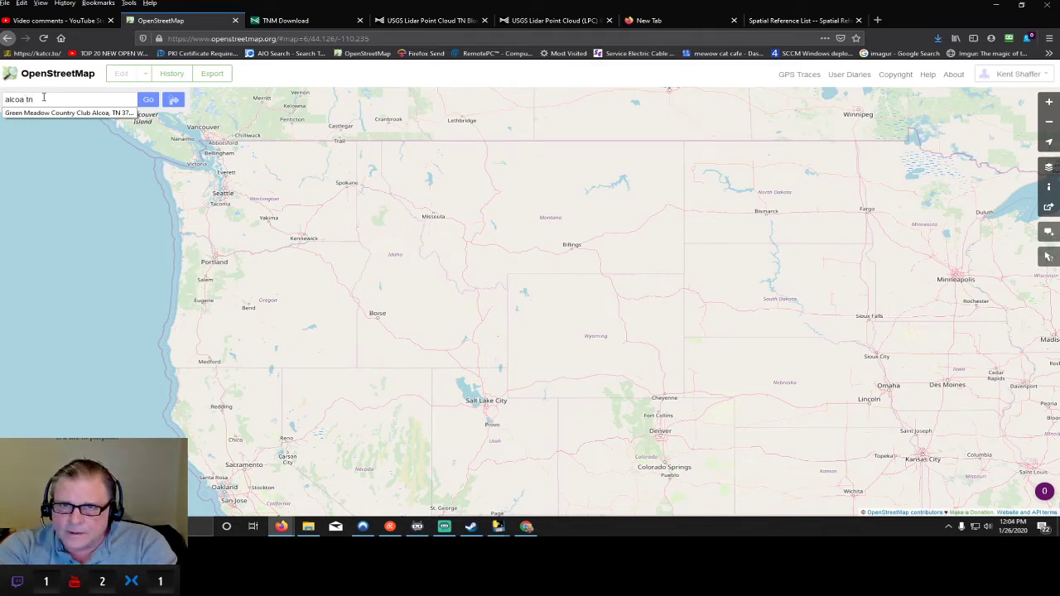
key(Down)
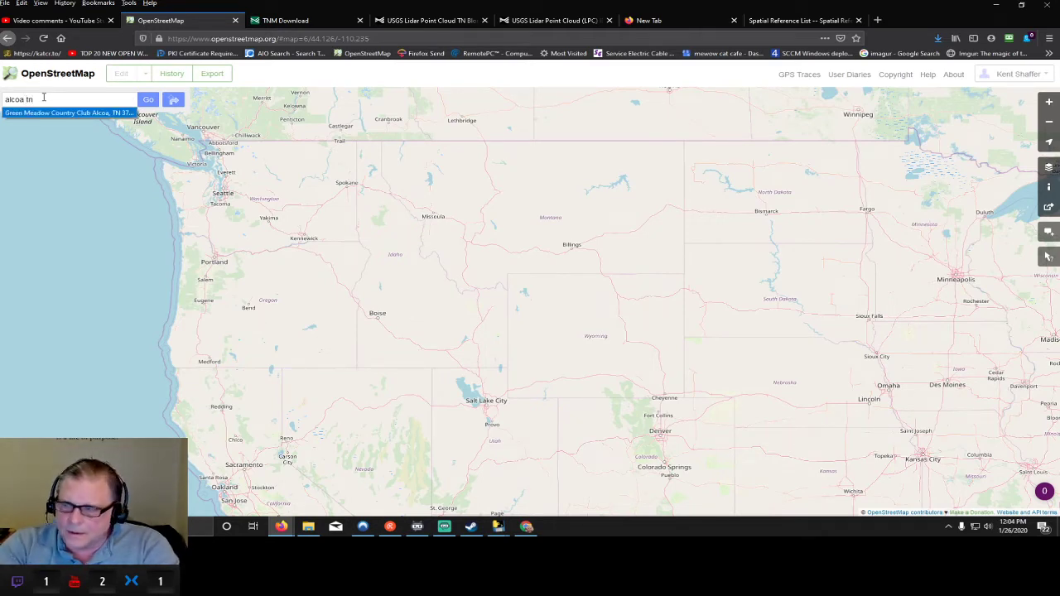
key(Return)
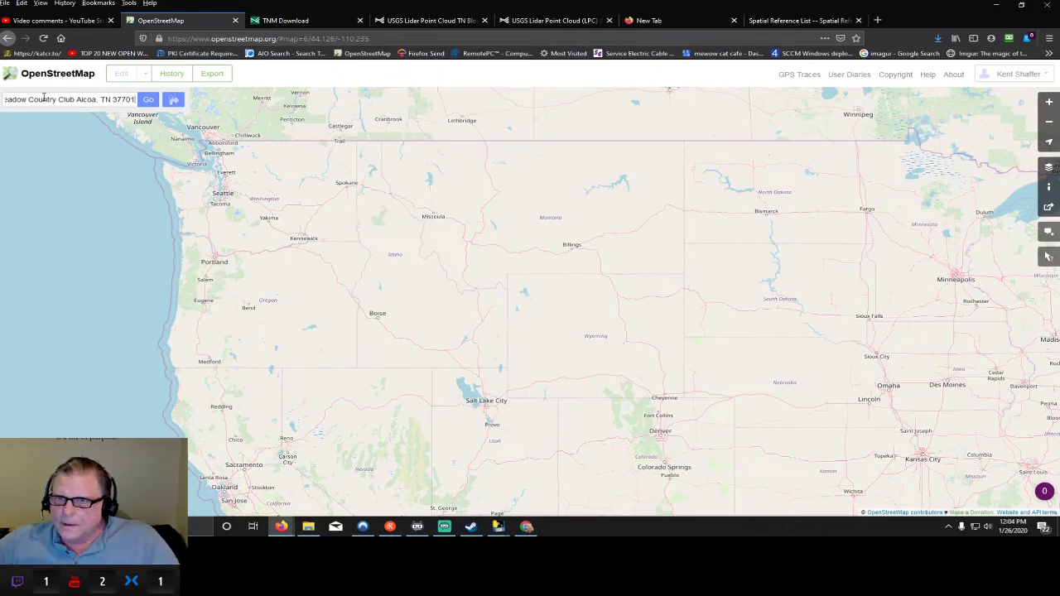
click(149, 100)
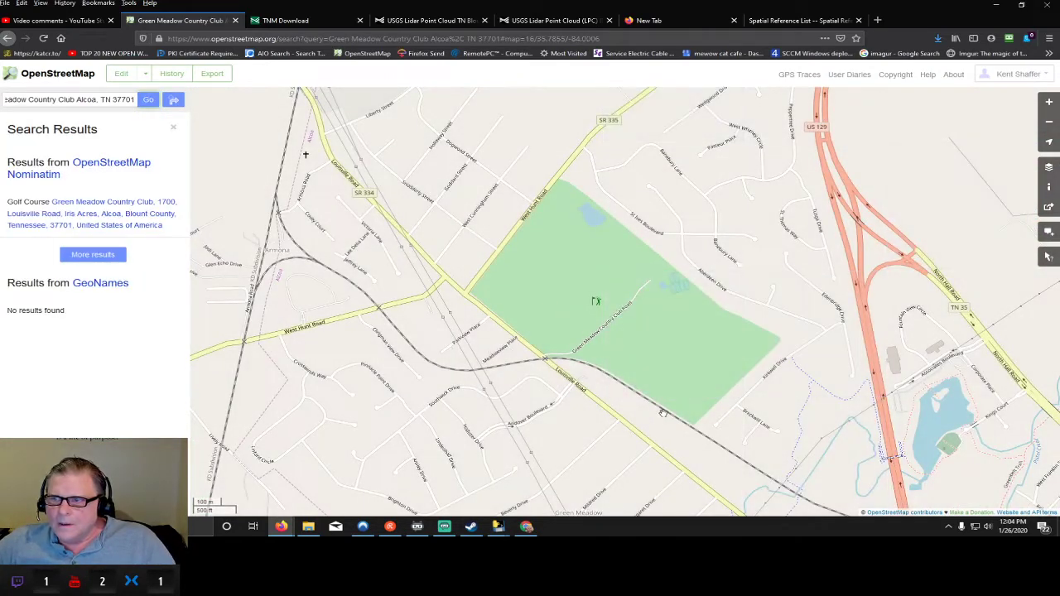
- Examine the extent and surroundings of the golf course on OpenStreetMap and the lidar tile coverage in TNM Download
drag(654, 397, 562, 423)
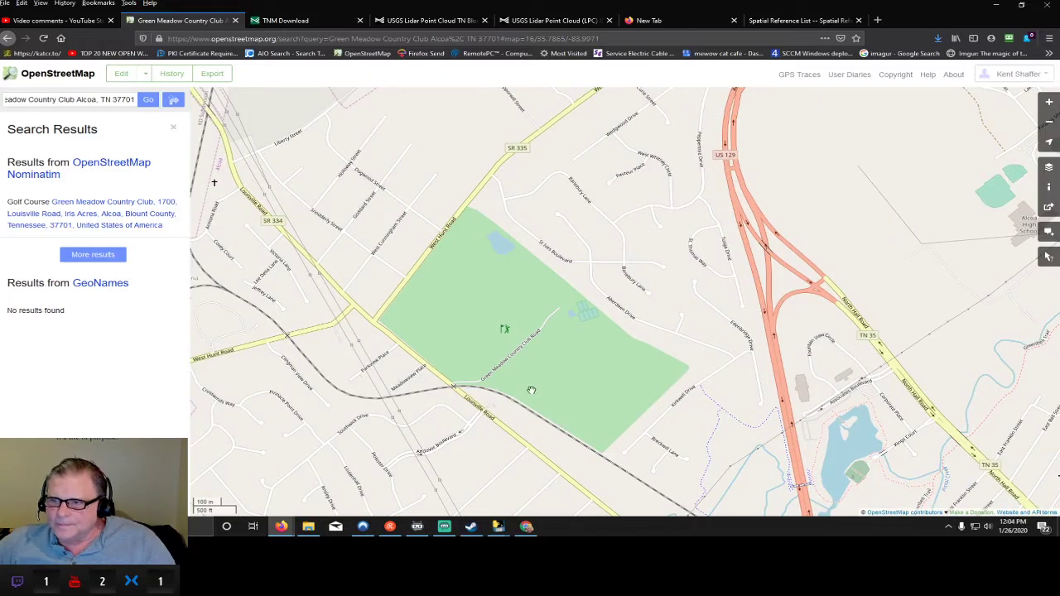
drag(530, 386, 485, 362)
scroll(491, 360, up, 1)
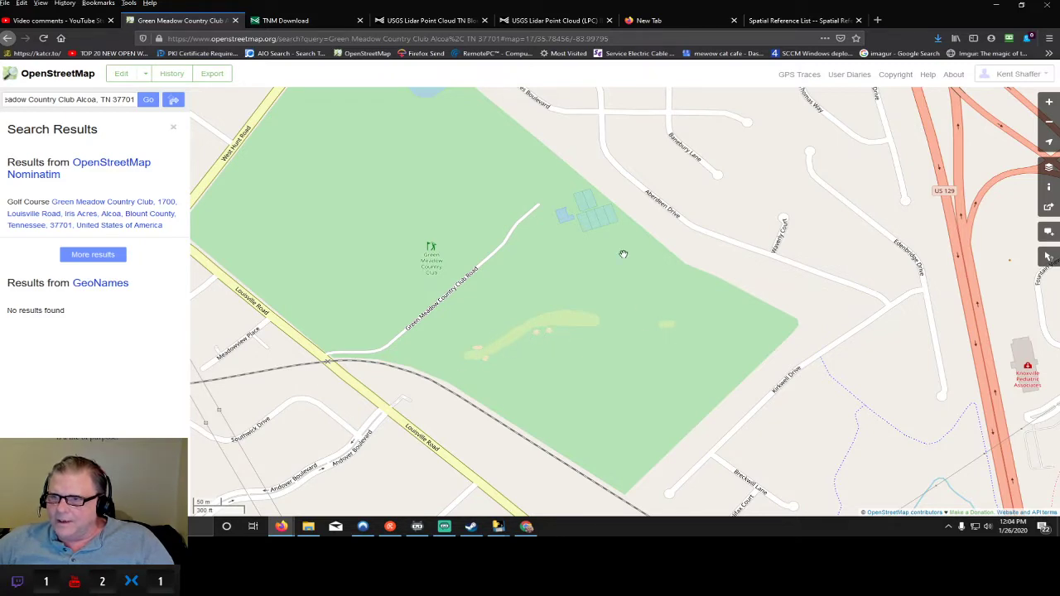
scroll(559, 259, down, 1)
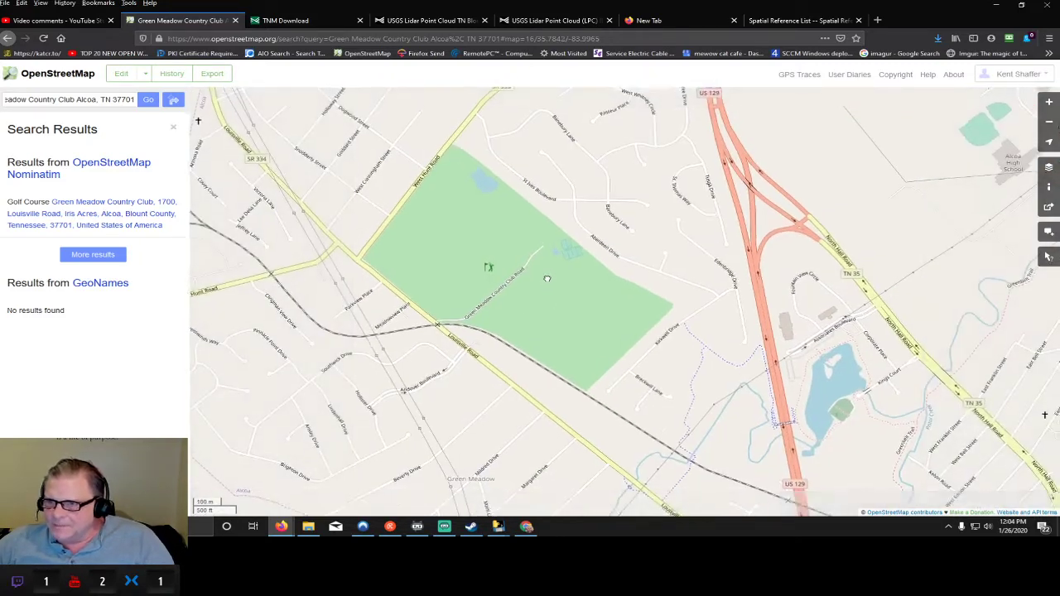
drag(547, 279, 565, 287)
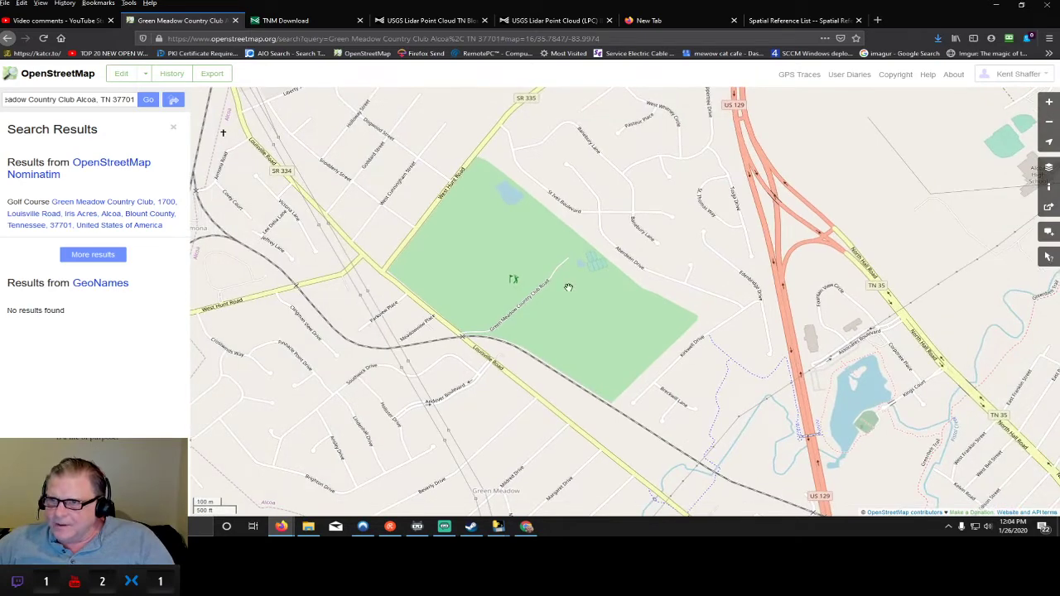
click(281, 20)
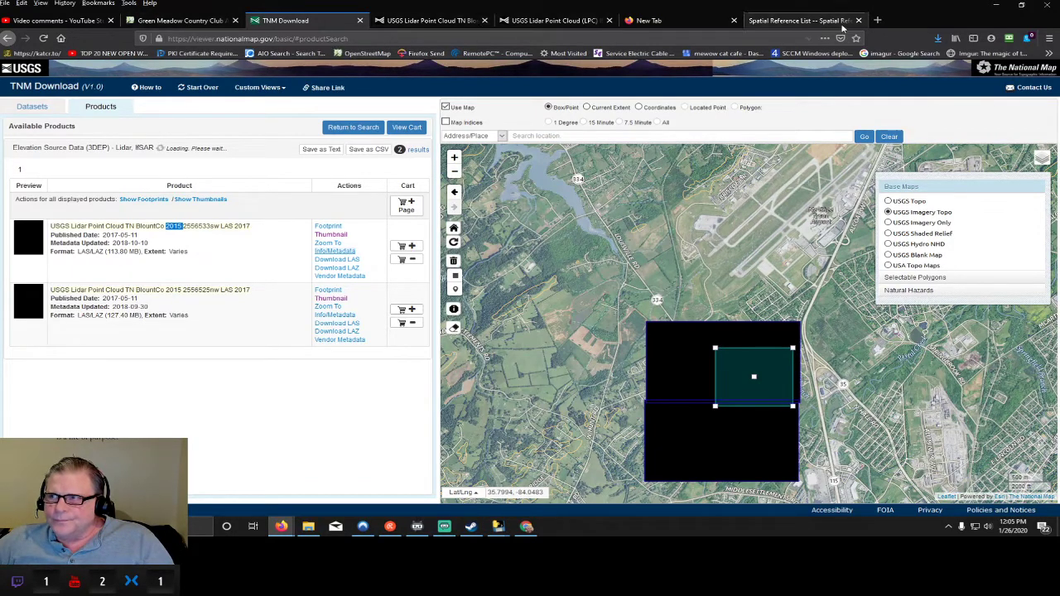
- Put the Tennessee spatial reference list beside TGC Golf Tools and set the forced lidar EPSG projection to 2204
click(803, 20)
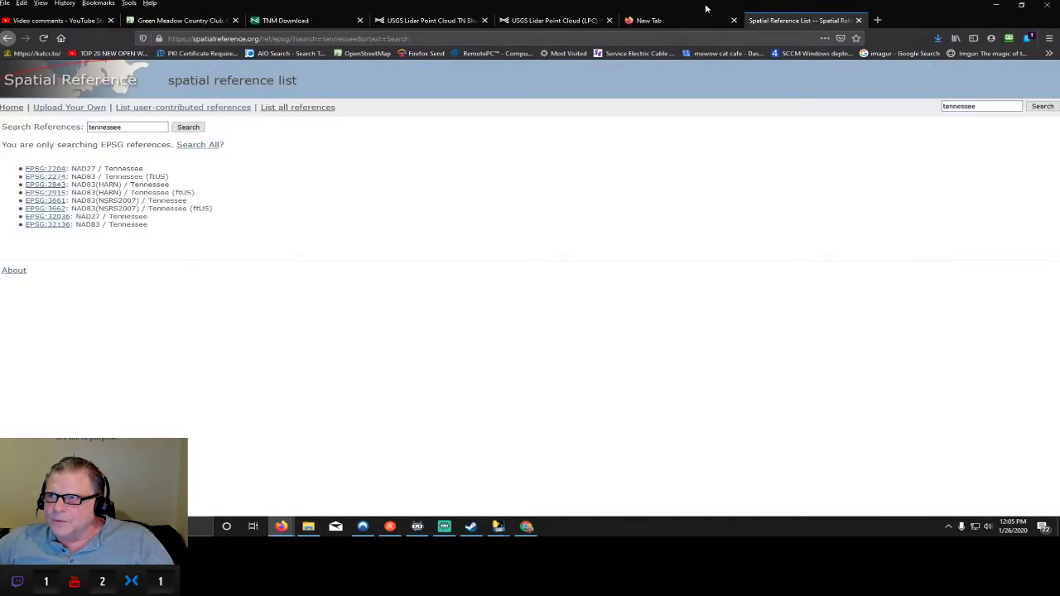
key(super+Right)
click(212, 180)
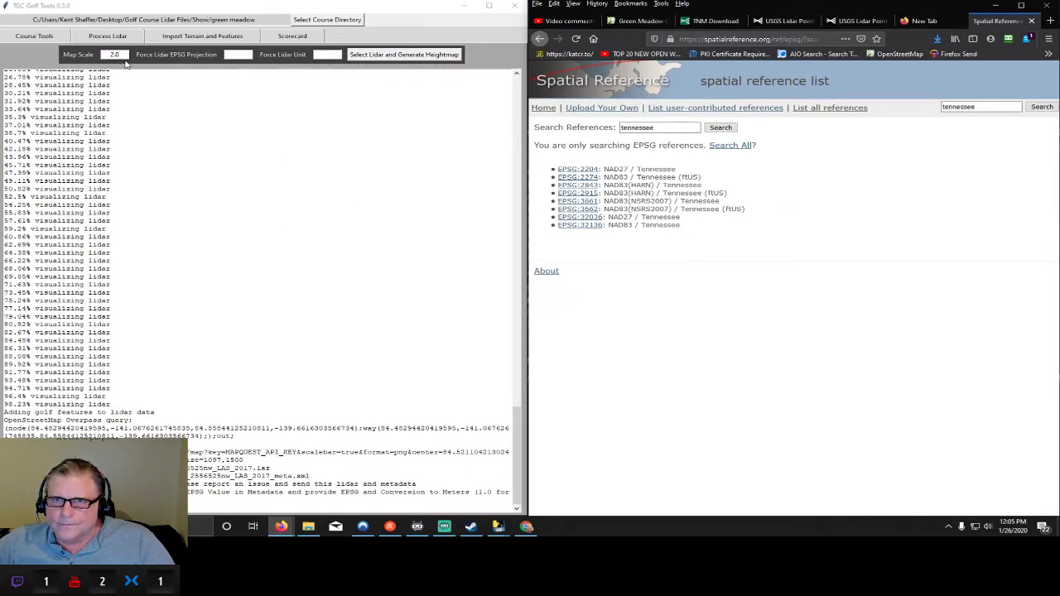
click(245, 53)
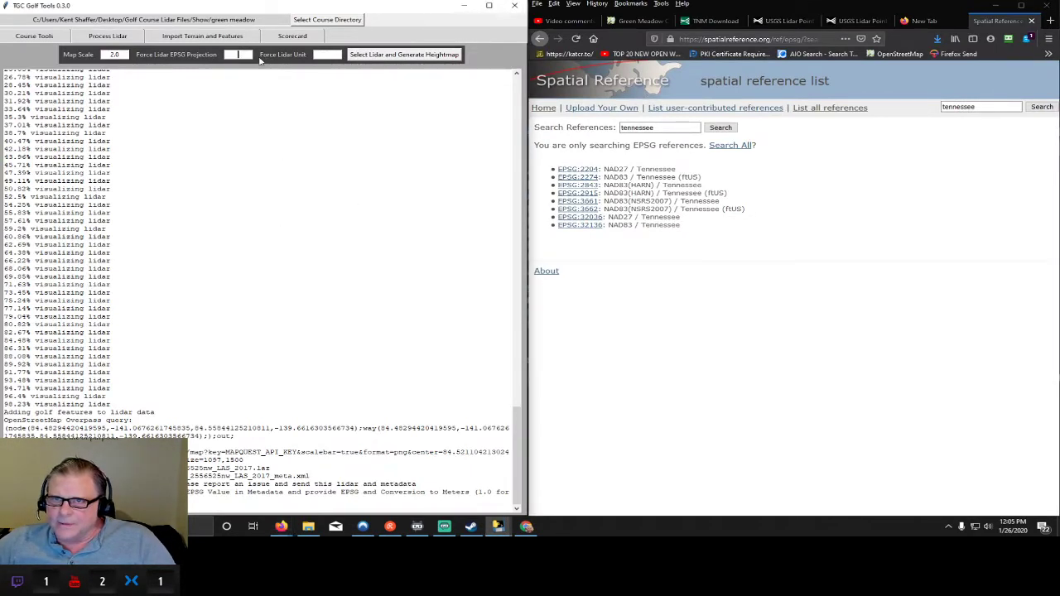
text(2204)
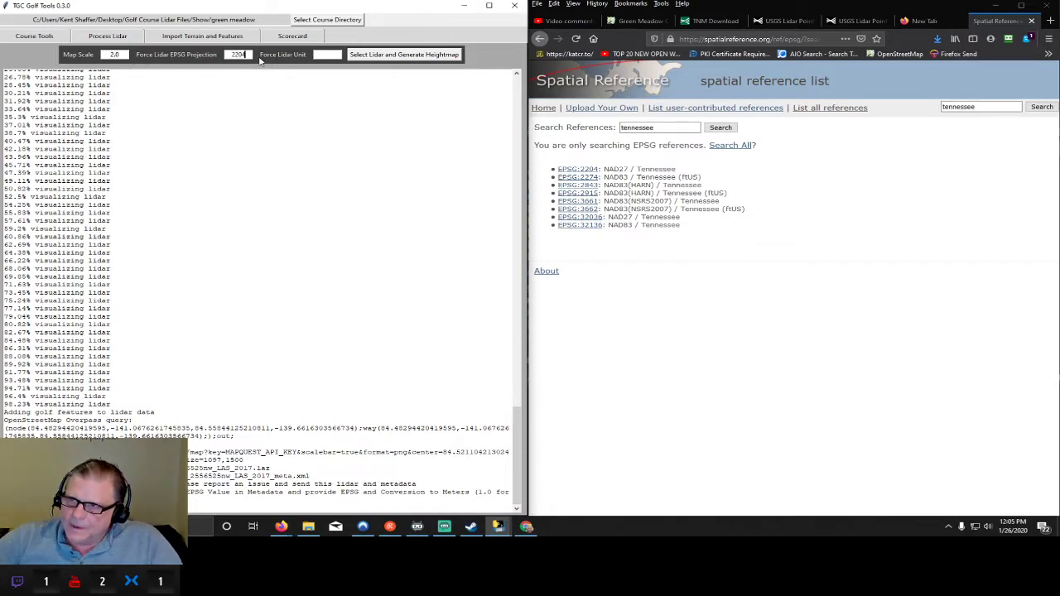
- Try to generate the heightmap from the green meadow lidar folder with the forced projection, closing the course boundaries selection without accepting it
click(364, 55)
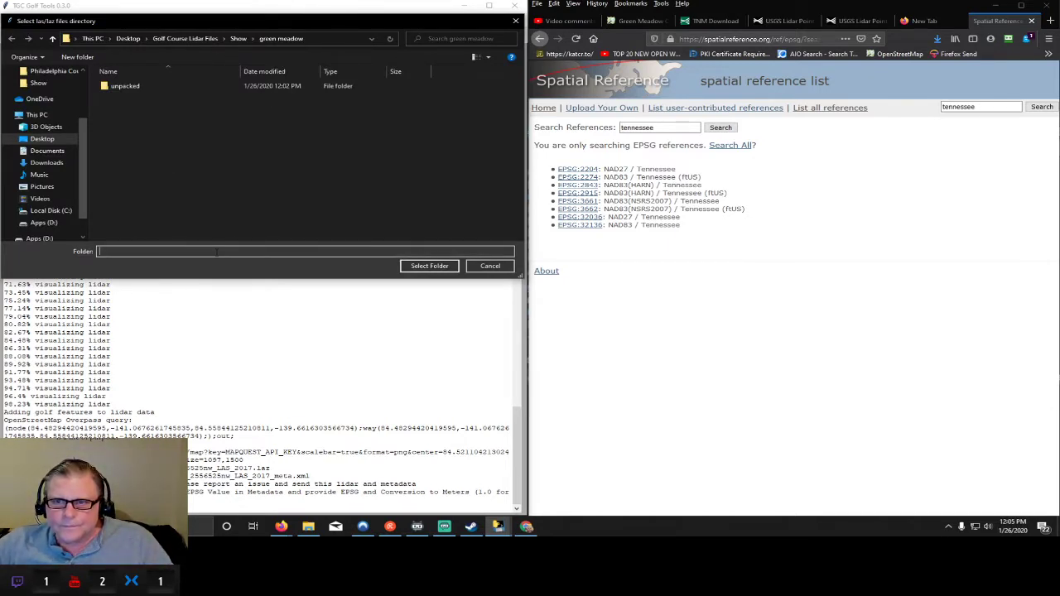
click(428, 266)
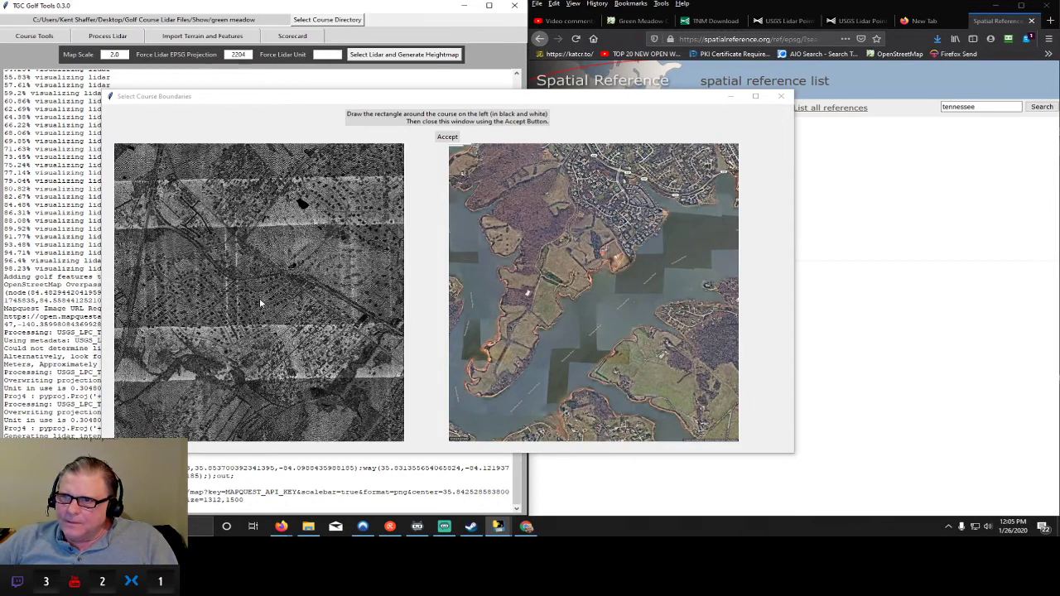
click(780, 96)
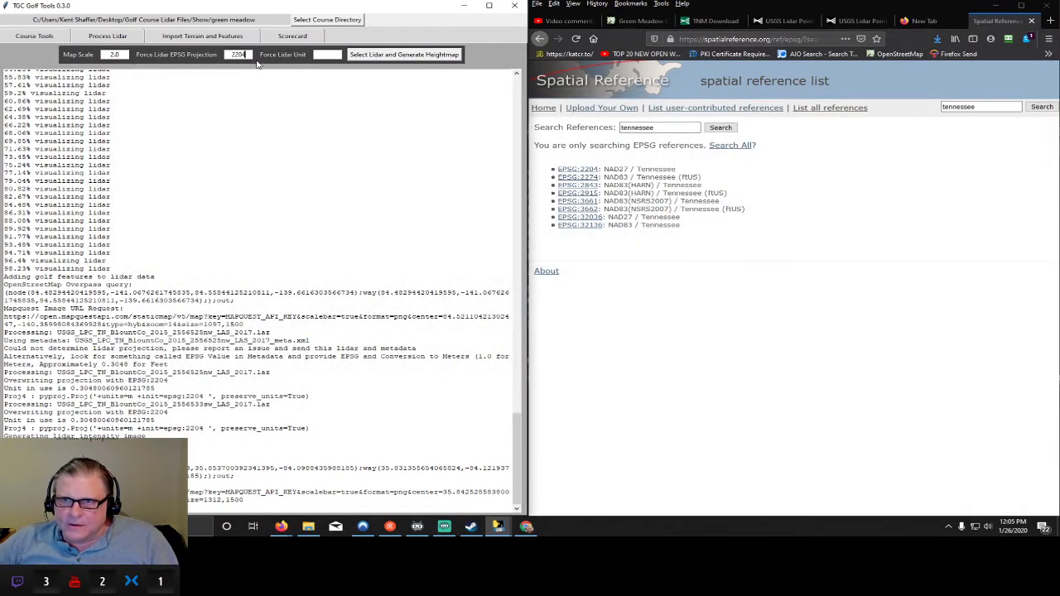
- Set the forced lidar EPSG projection to 2274 and generate the heightmap from the green meadow lidar folder
drag(250, 55, 229, 53)
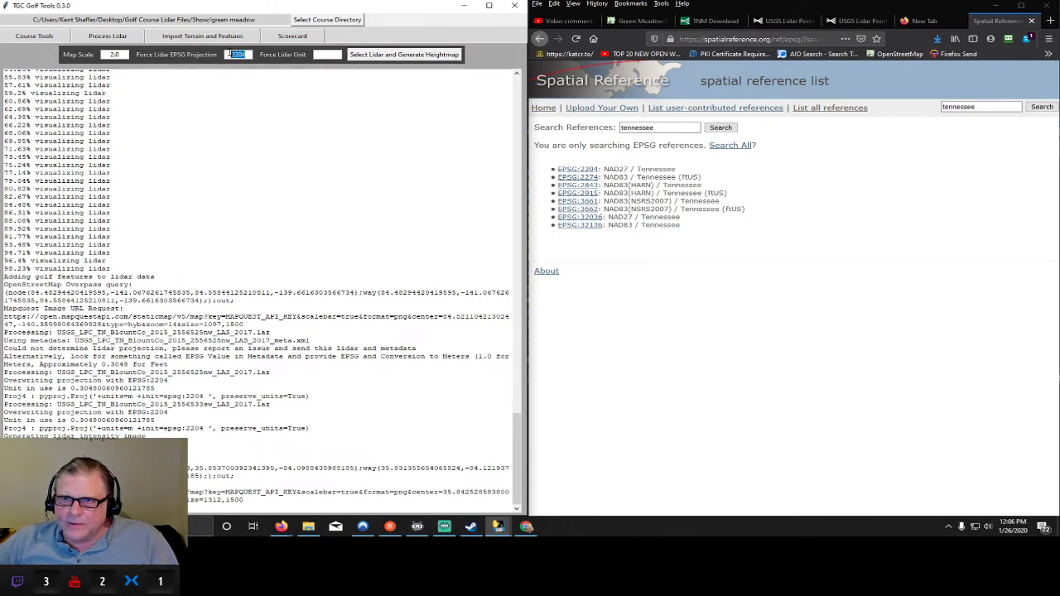
text(2274)
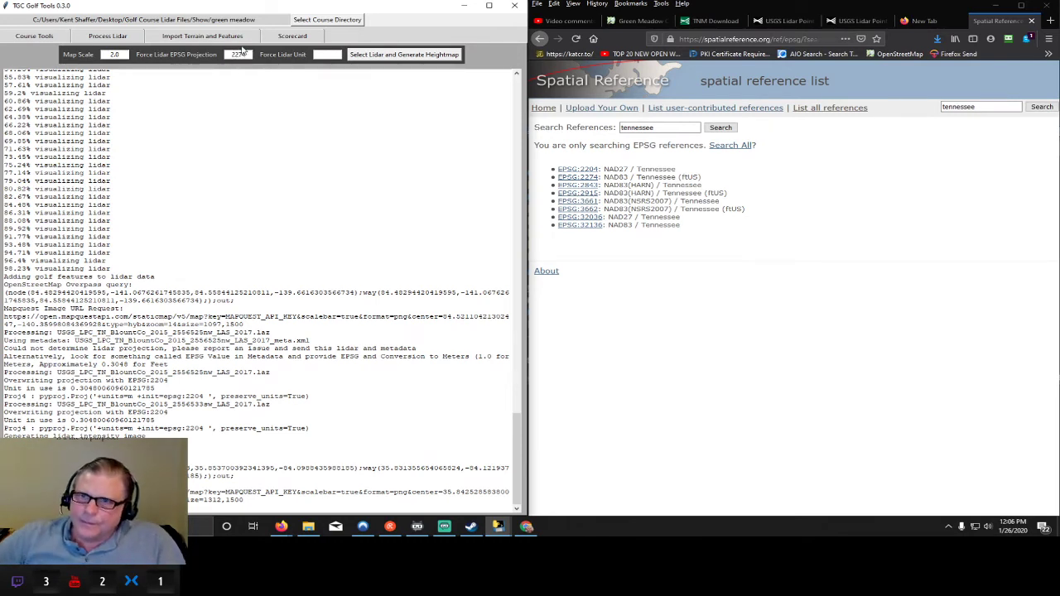
click(423, 57)
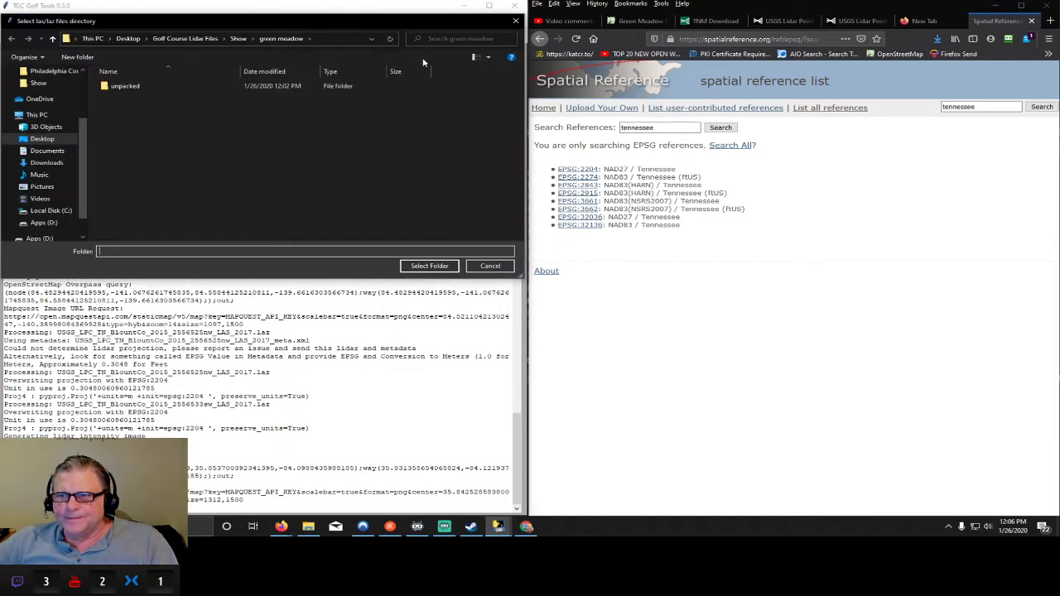
click(427, 266)
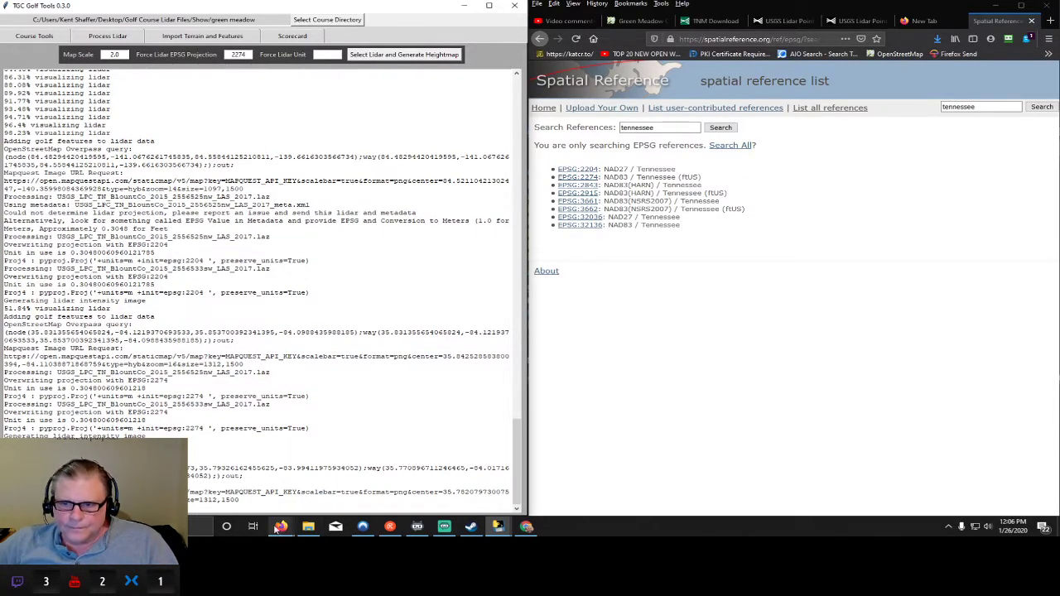
- Compare the lidar intensity image with the satellite view in the course boundaries selection, closing it without accepting
mouse_move(282, 525)
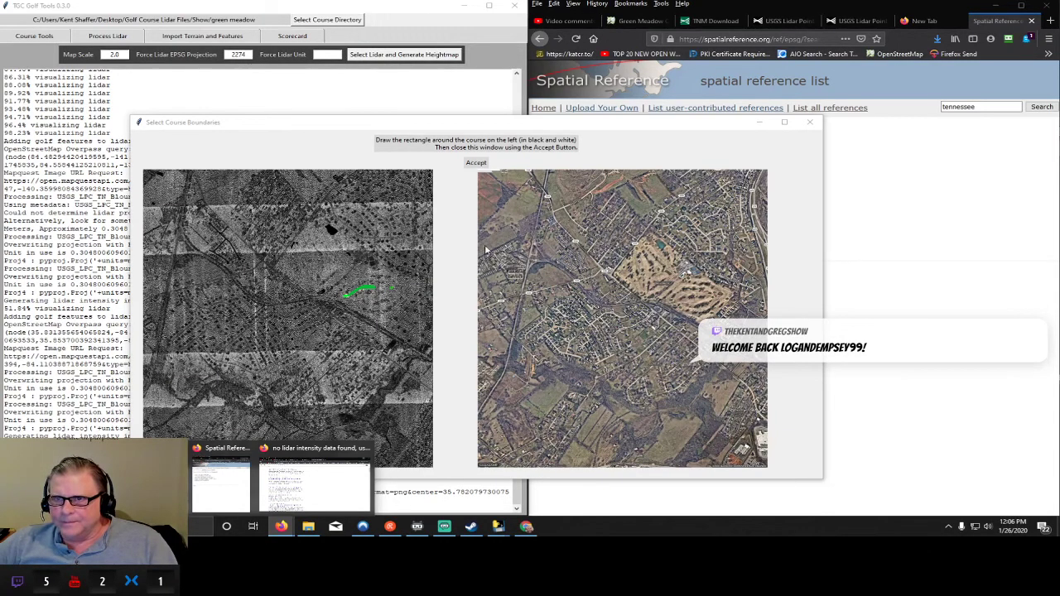
drag(506, 126, 493, 196)
drag(463, 218, 497, 100)
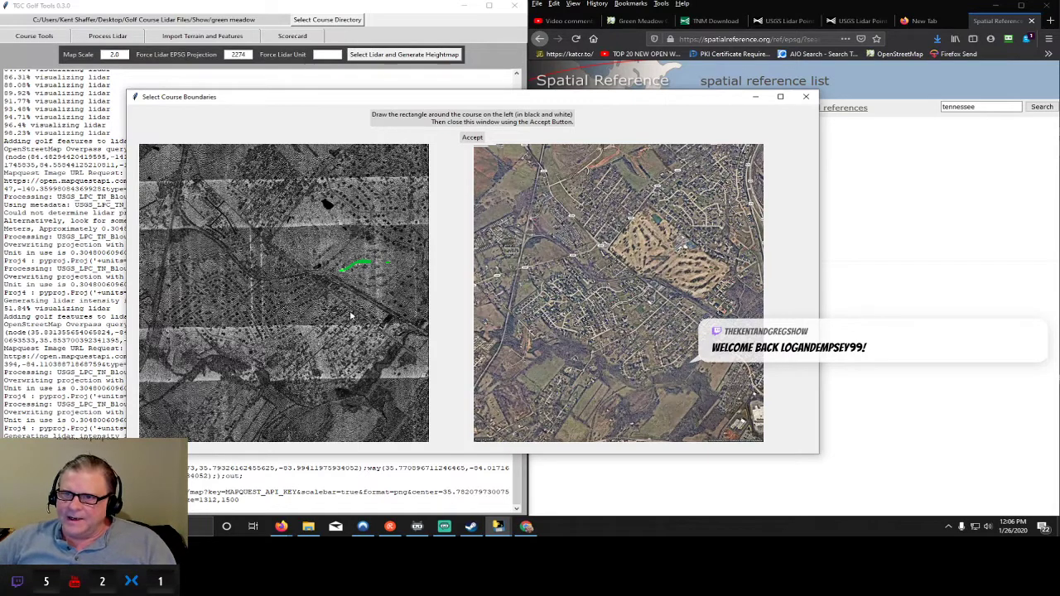
click(806, 97)
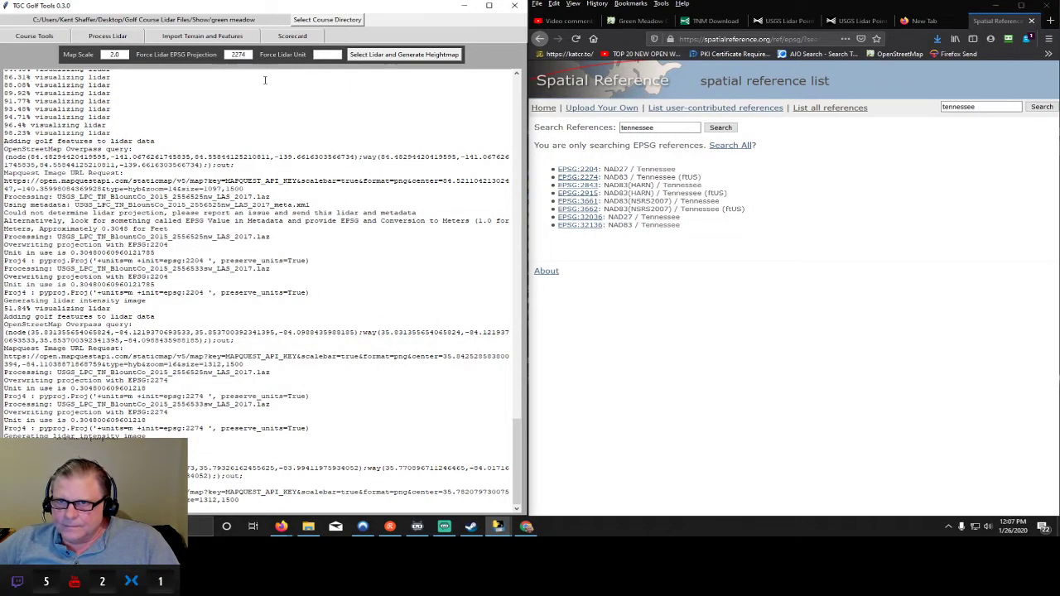
double_click(248, 54)
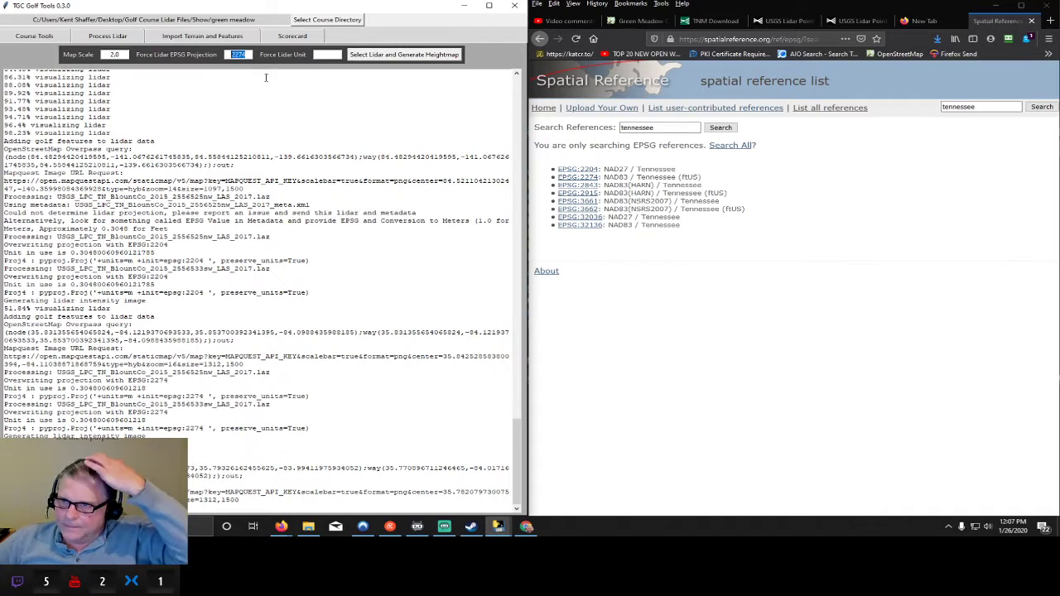
- Open Green Meadow Country Club in the OpenStreetMap editor, maximize the browser and examine the golf features already mapped there
click(636, 21)
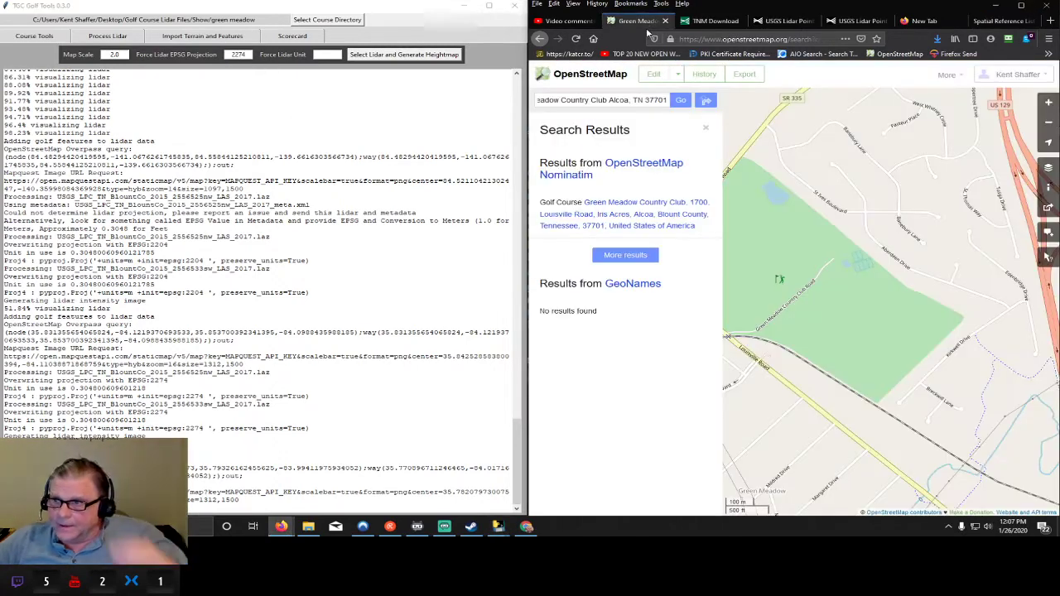
click(653, 74)
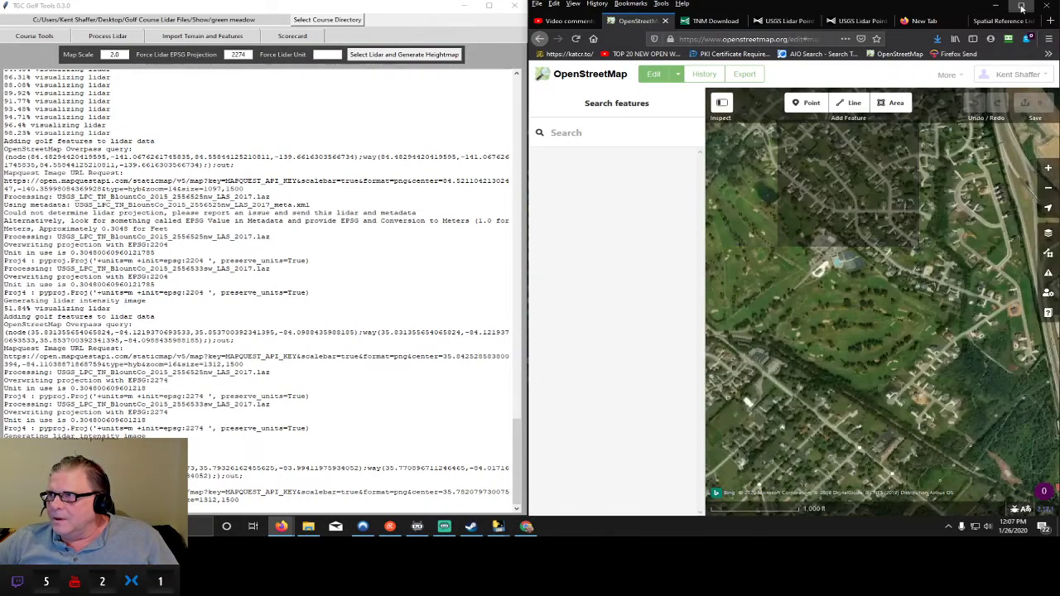
key(super+Up)
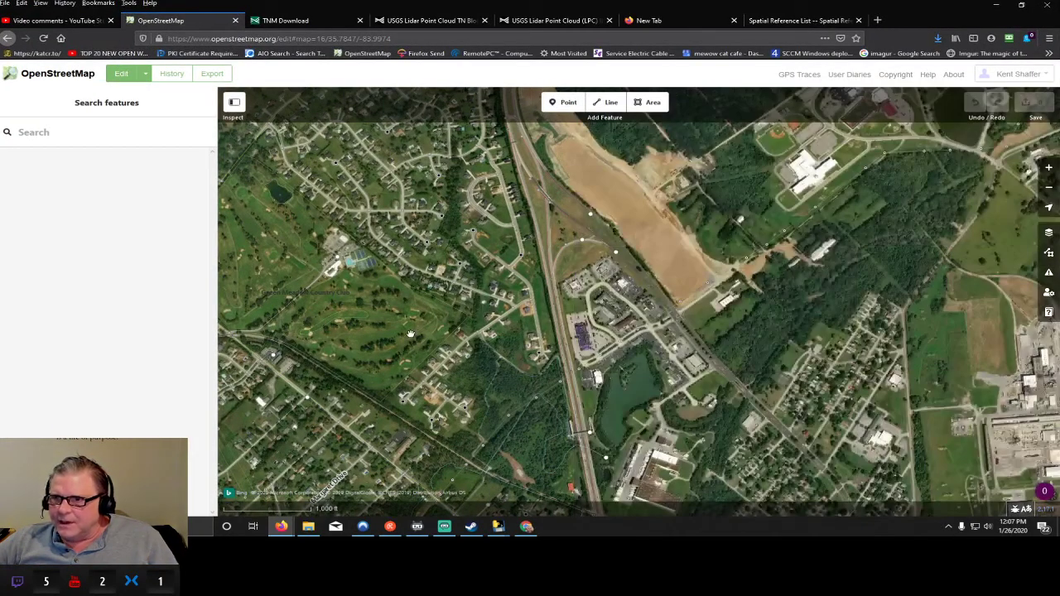
drag(410, 333, 557, 376)
scroll(532, 367, up, 3)
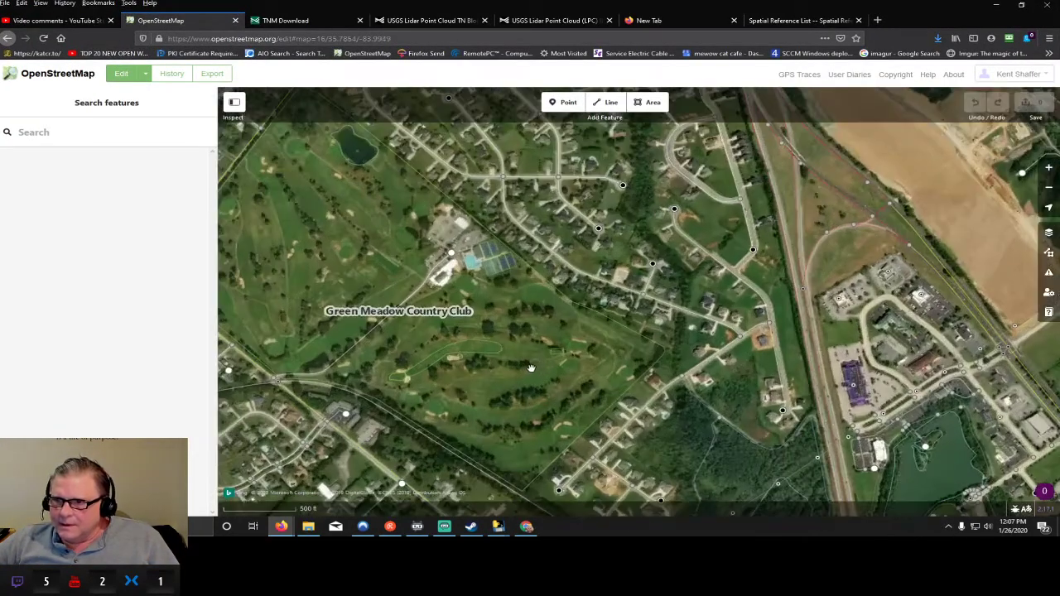
scroll(559, 376, up, 3)
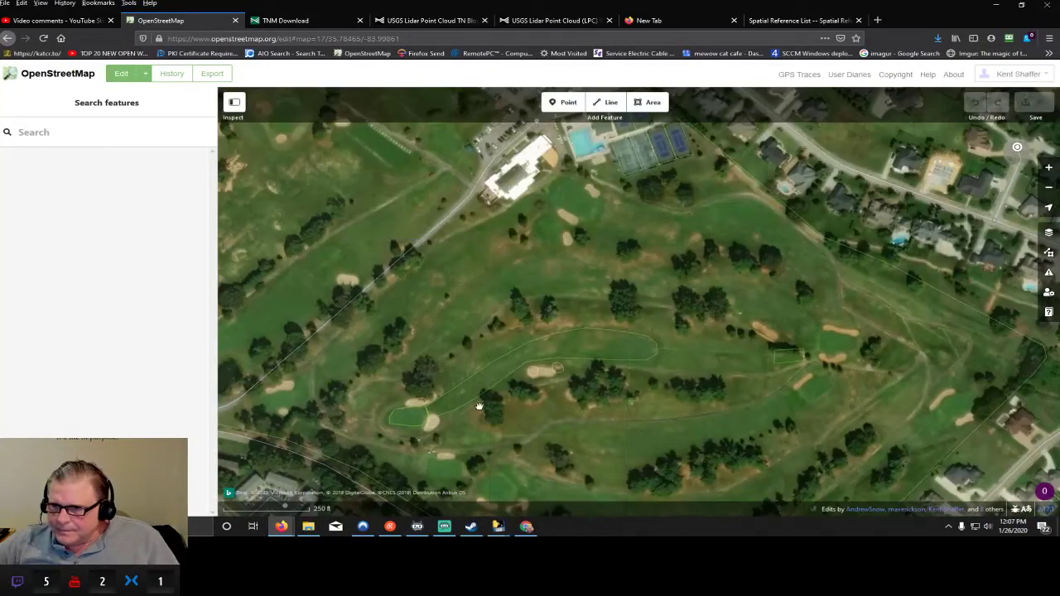
click(463, 389)
key(Escape)
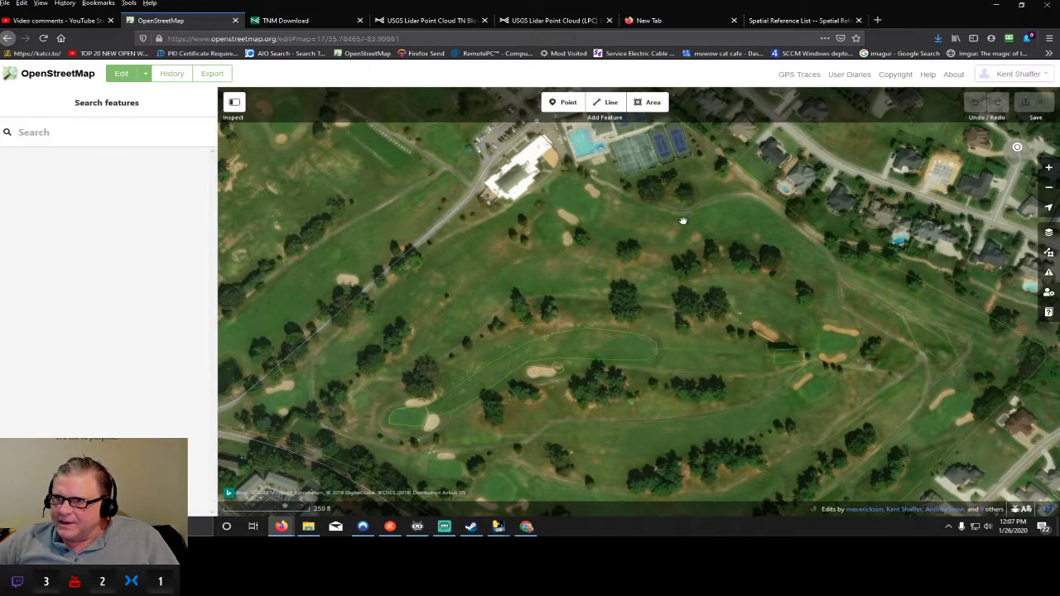
- Open the comments of the live stream "Lidar Tutorial: Updated Version" in YouTube Studio
click(66, 21)
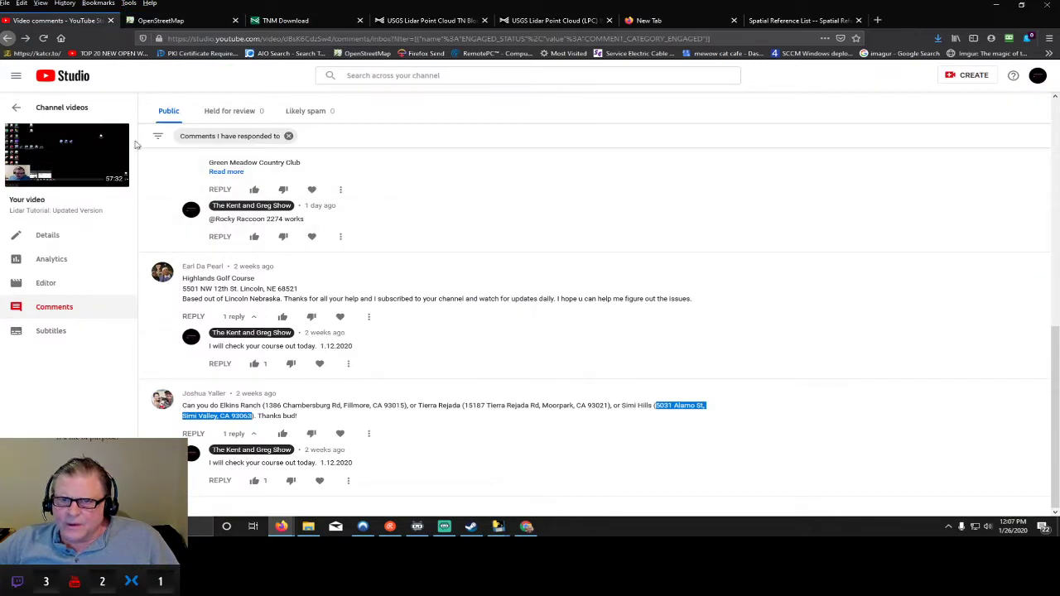
click(17, 109)
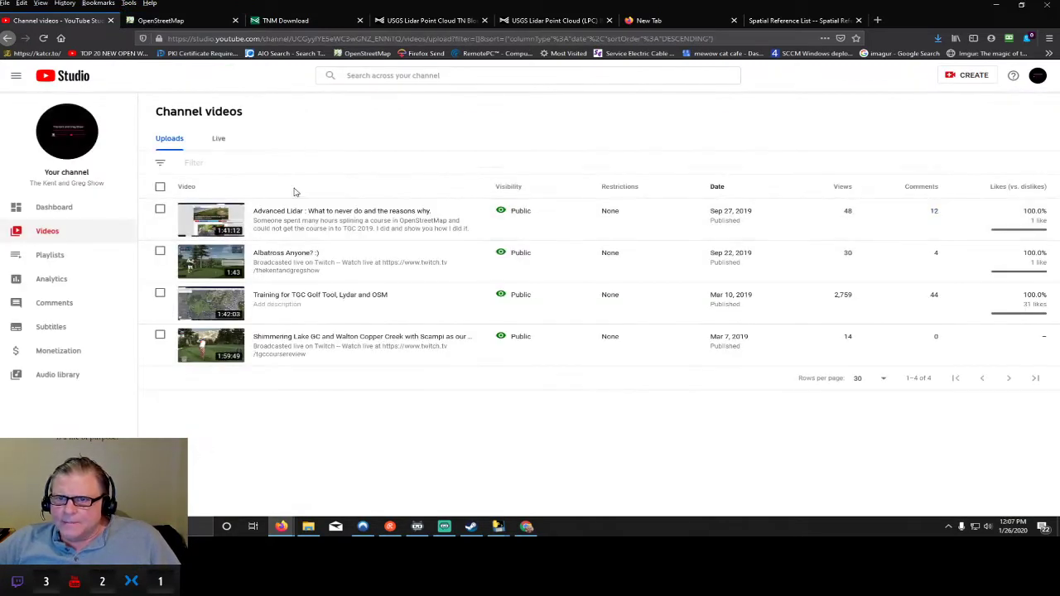
click(218, 138)
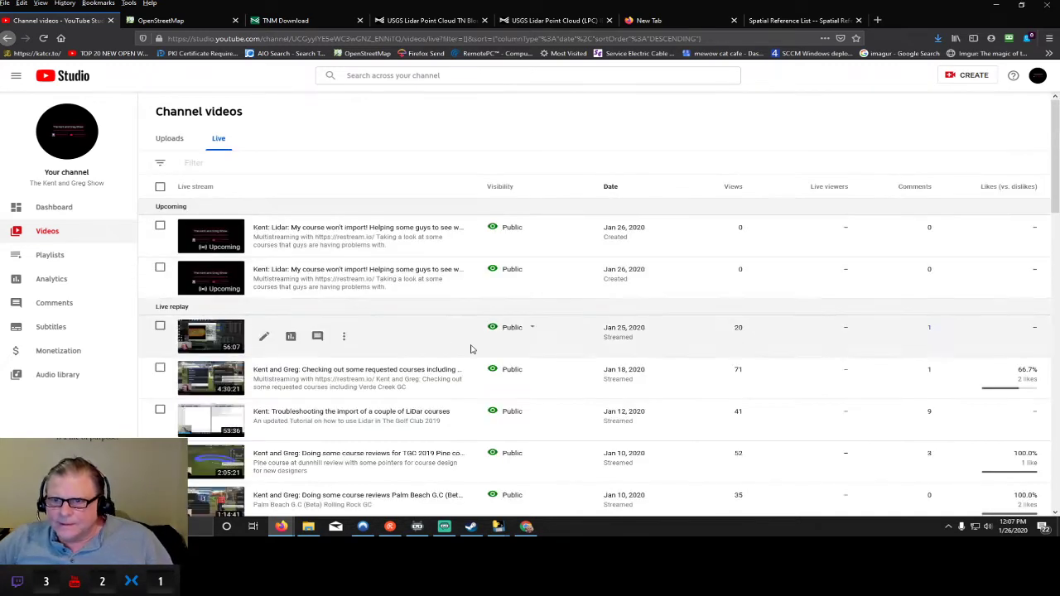
scroll(470, 350, down, 3)
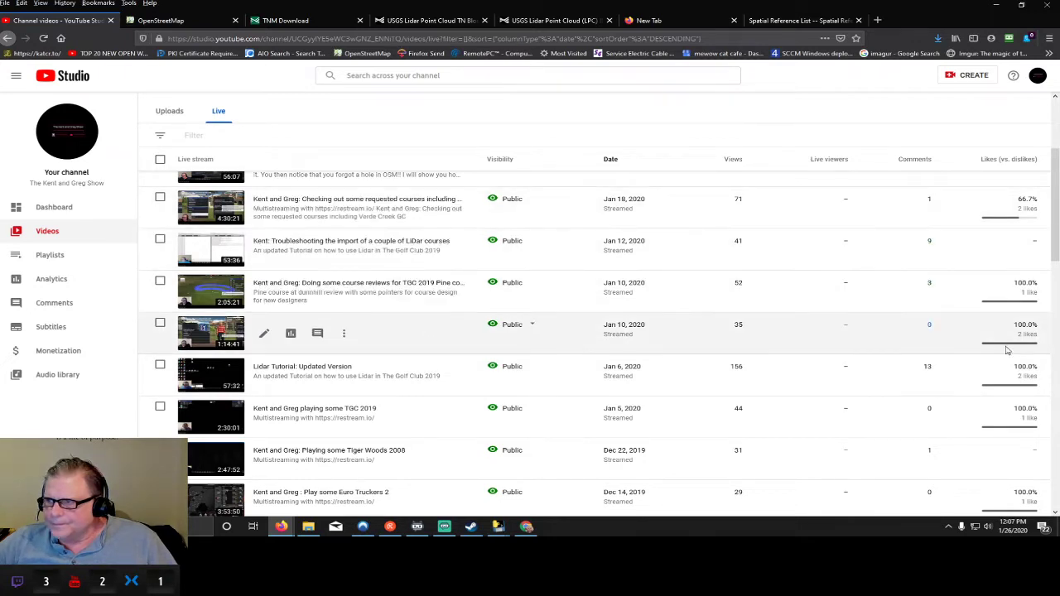
click(929, 372)
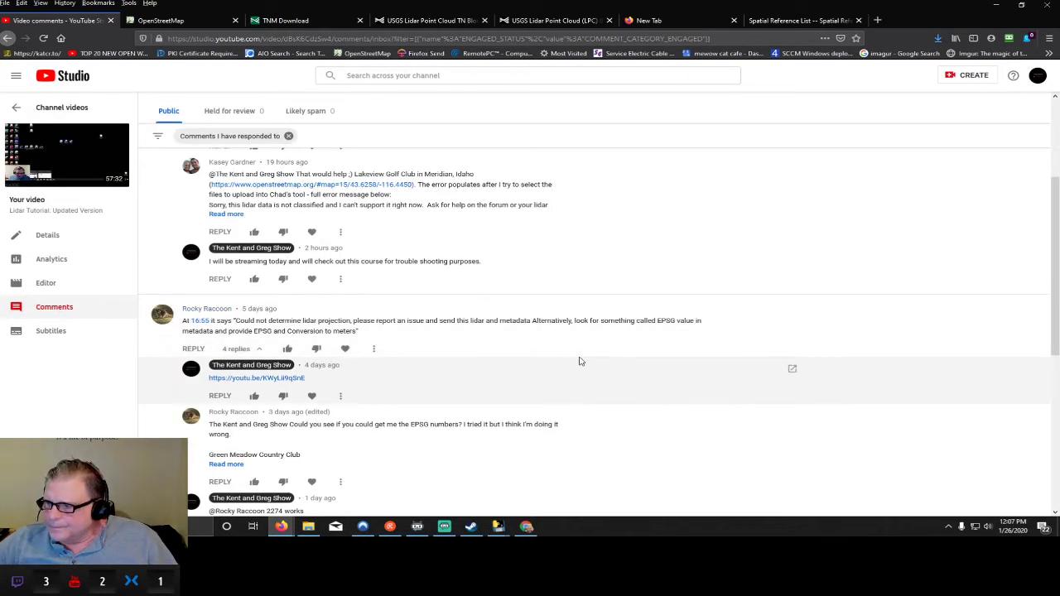
- Read the full Green Meadow Country Club comment thread and highlight the EPSG number in the channel's reply
scroll(580, 361, down, 4)
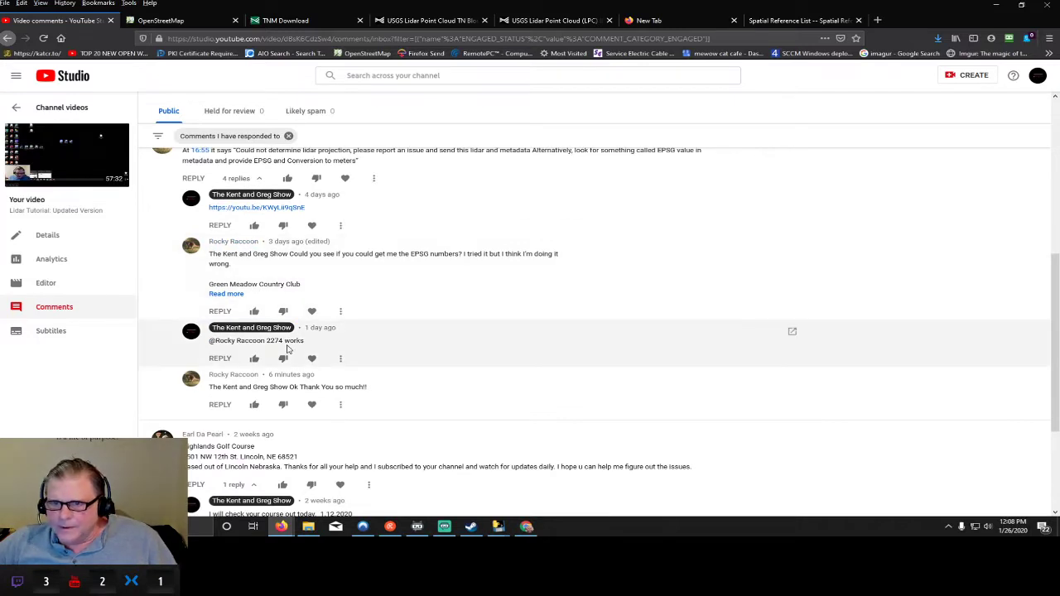
click(235, 293)
scroll(293, 319, down, 1)
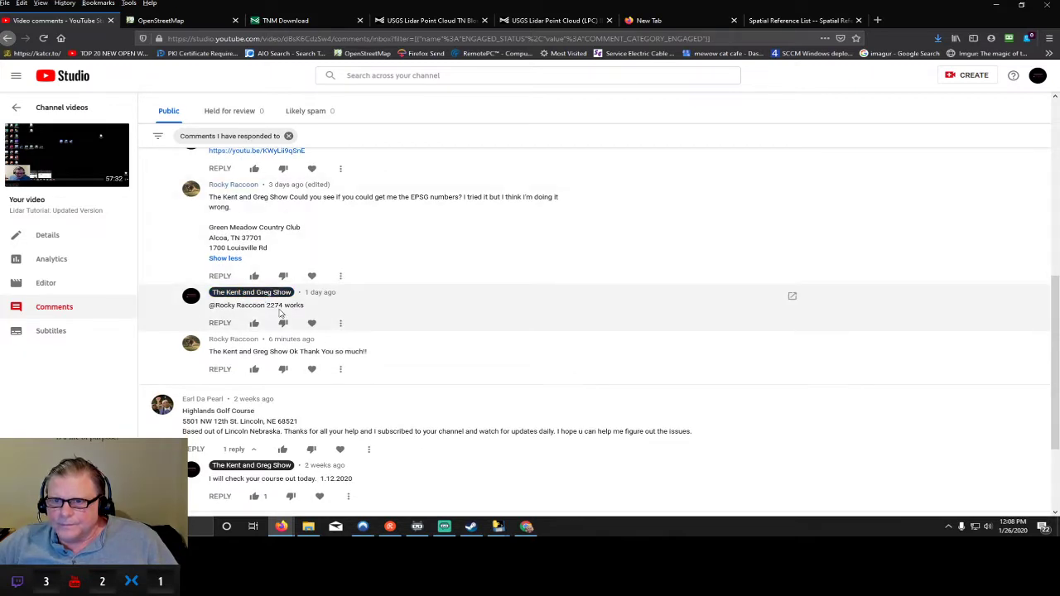
drag(307, 308, 268, 313)
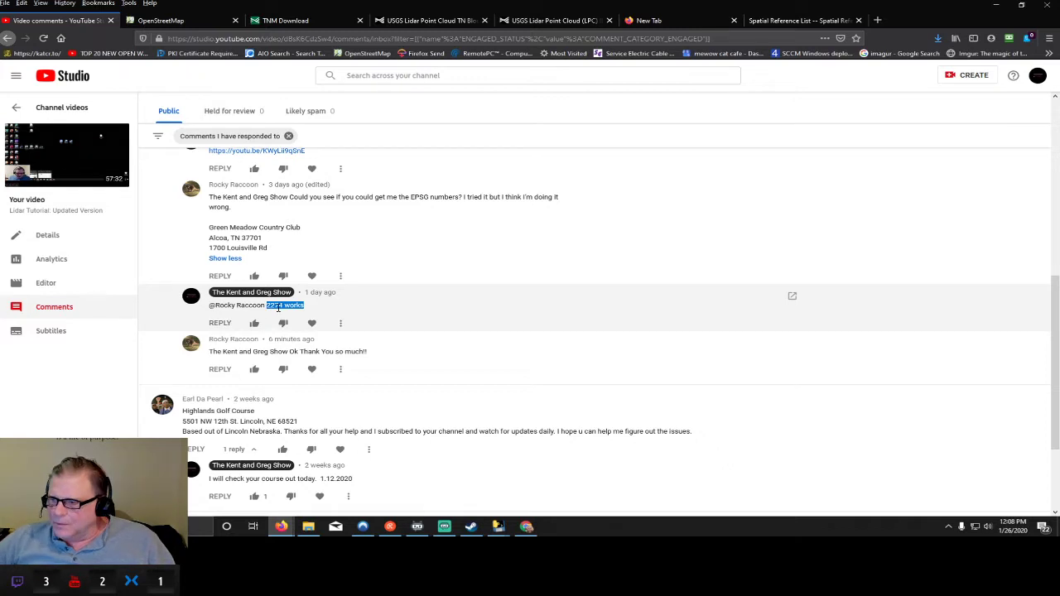
scroll(379, 336, down, 2)
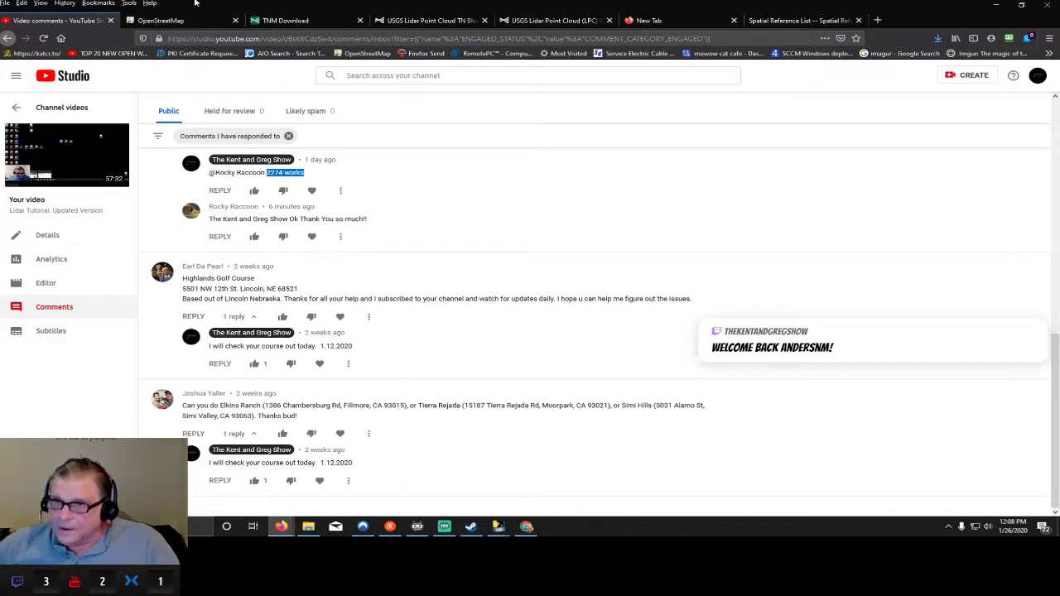
- Search the TNM Download map for "lakeview golf course meridian oh"
click(303, 23)
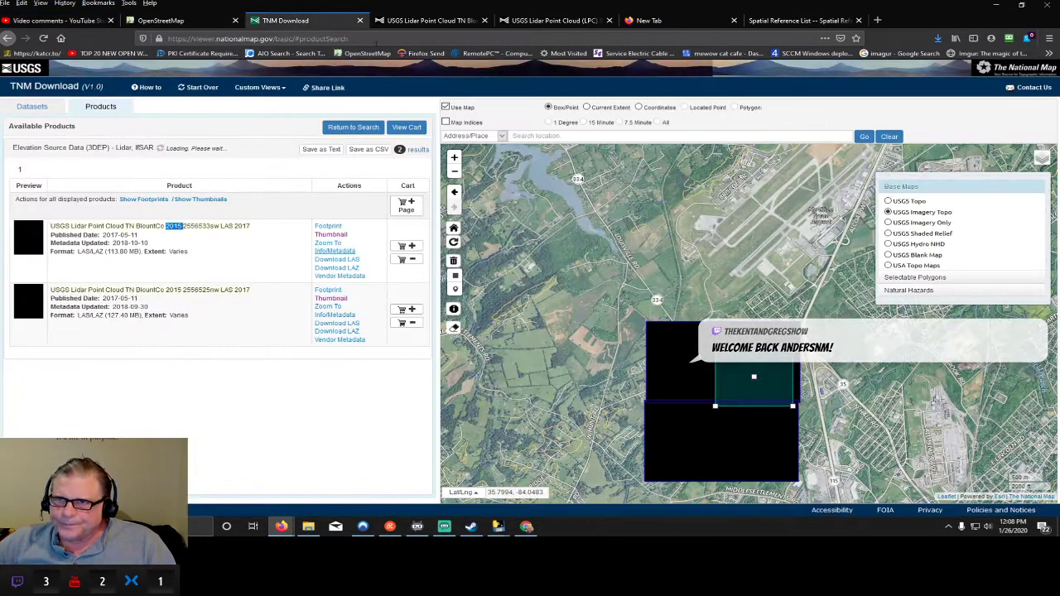
click(539, 138)
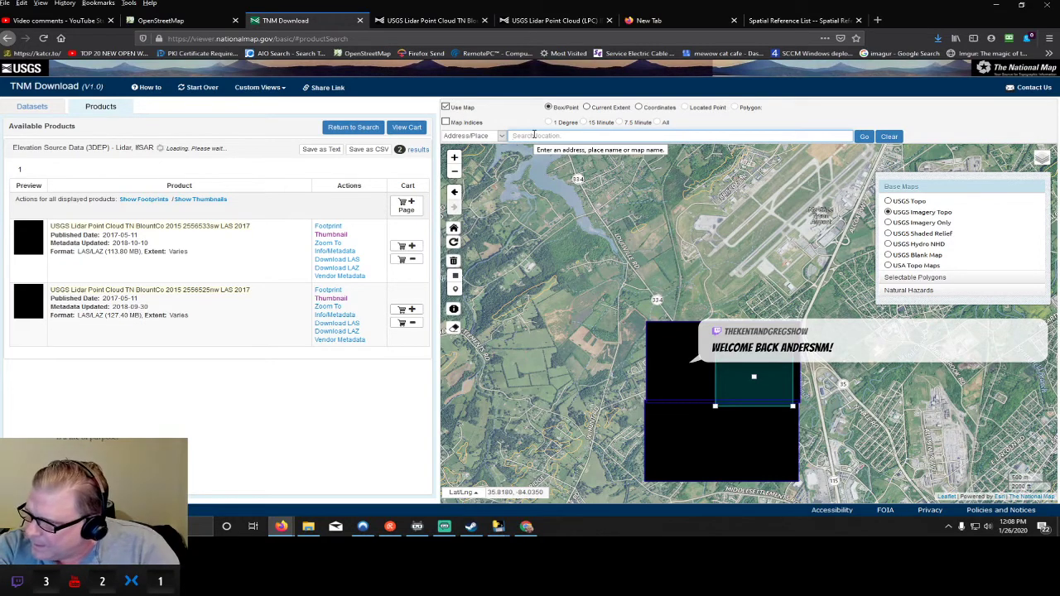
text(la)
text(t)
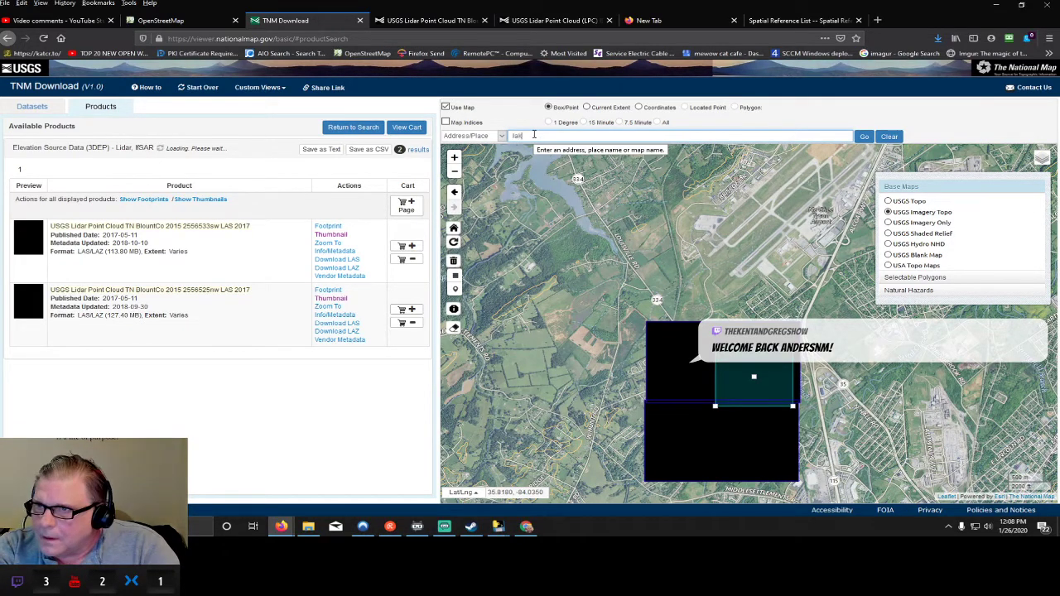
text(eview golf course me)
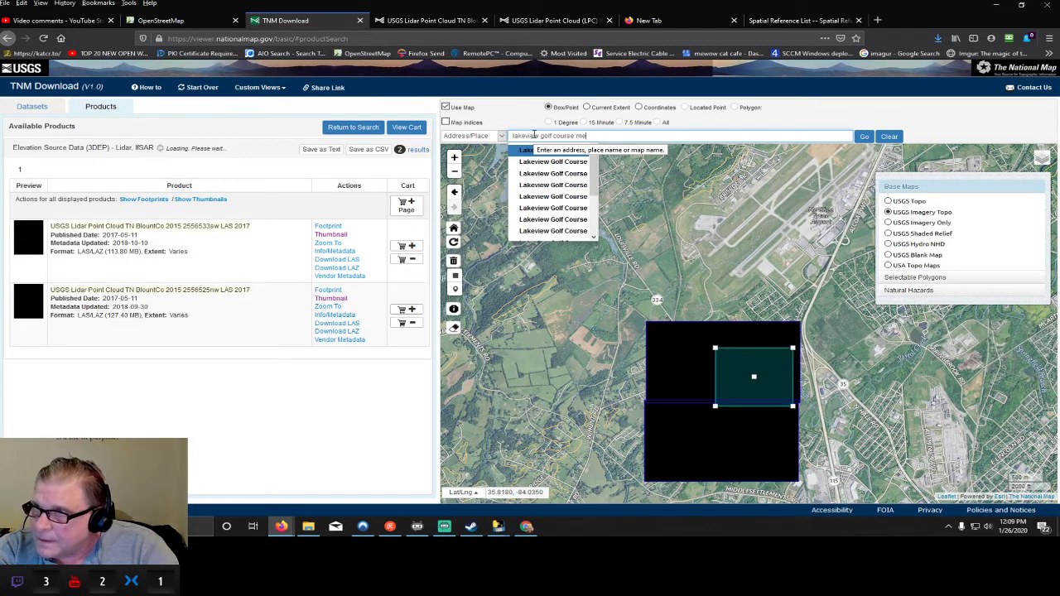
text(ridian oh)
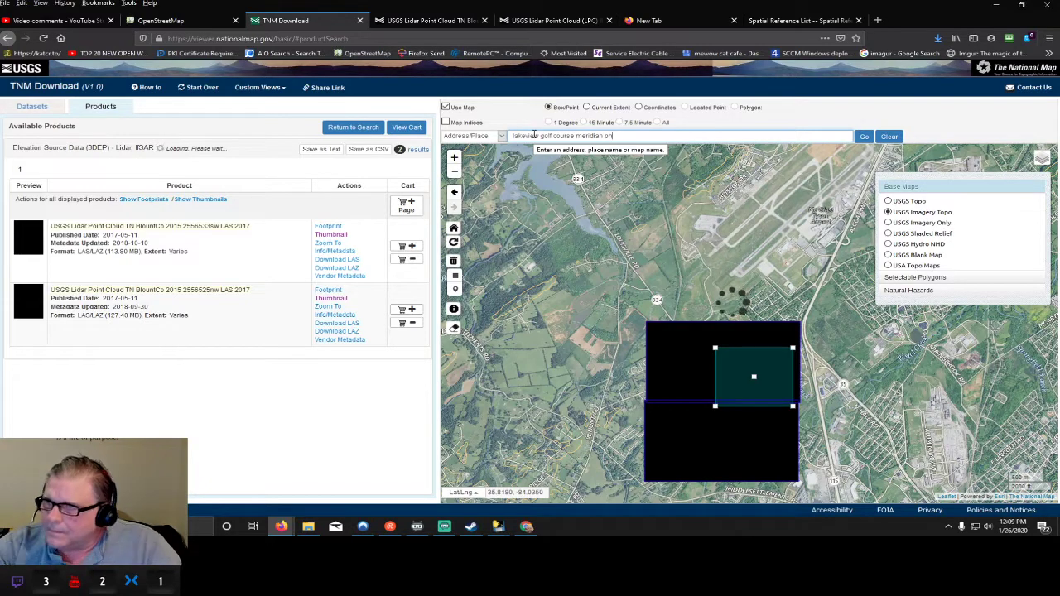
key(Return)
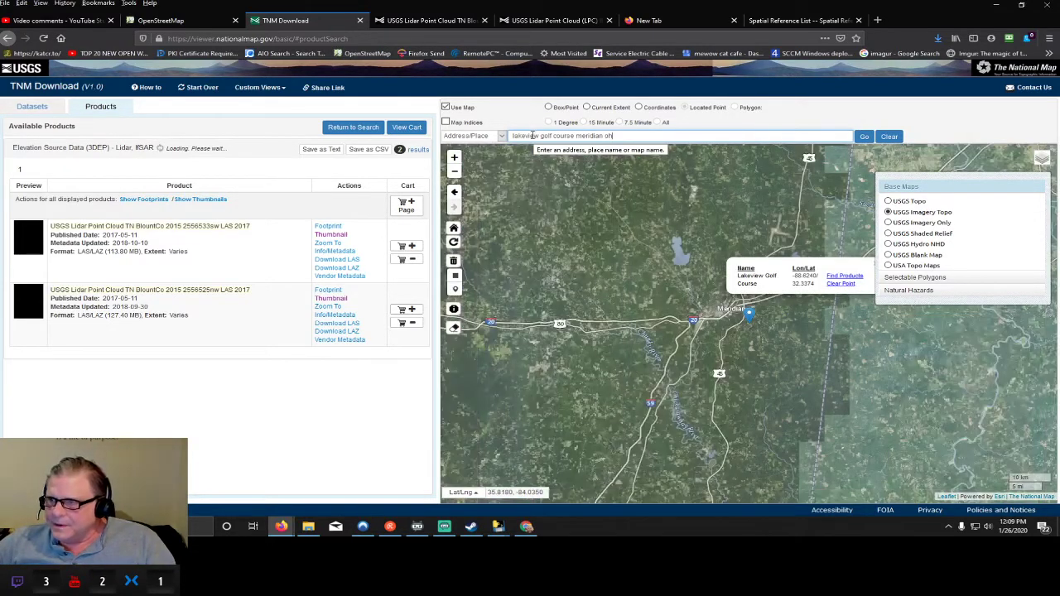
- Collapse the base map options, clear the located point and draw a rectangular search area around Lakeview Golf Course beside Long Creek Reservoir
click(1042, 158)
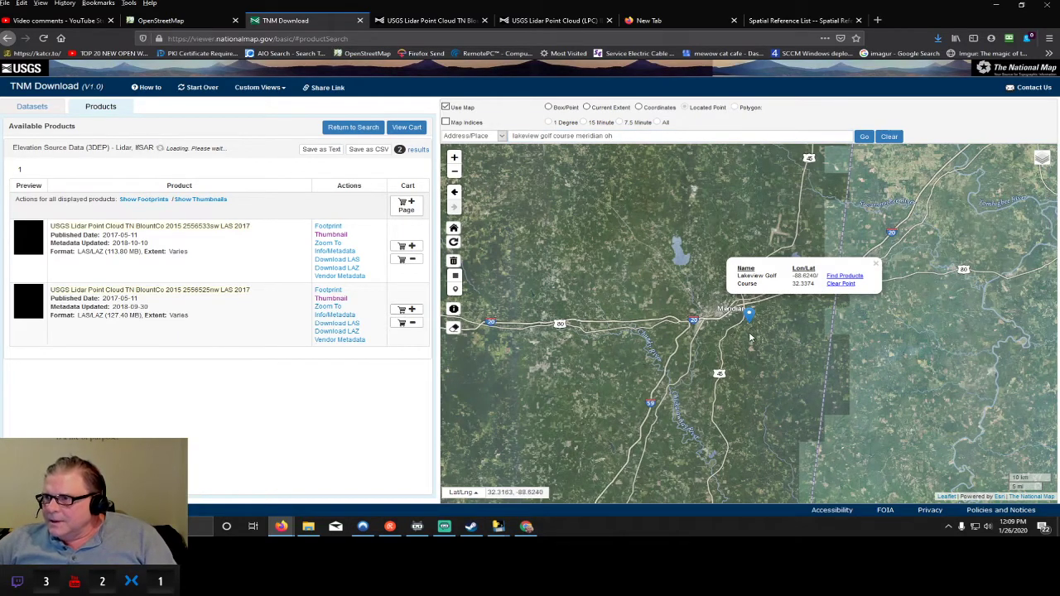
scroll(751, 335, up, 3)
scroll(749, 327, up, 2)
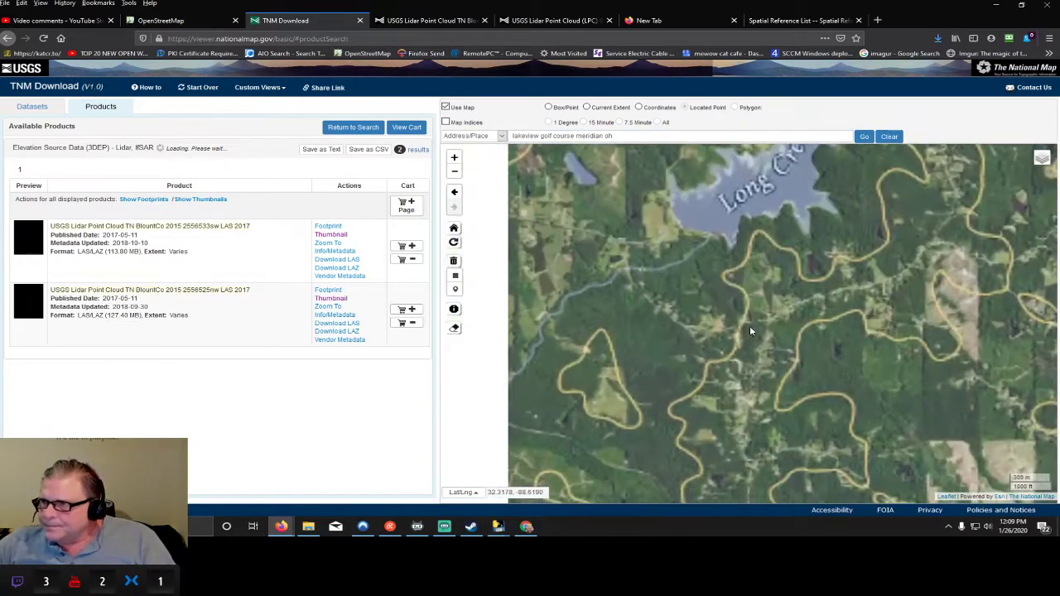
drag(745, 222, 731, 447)
scroll(716, 355, up, 2)
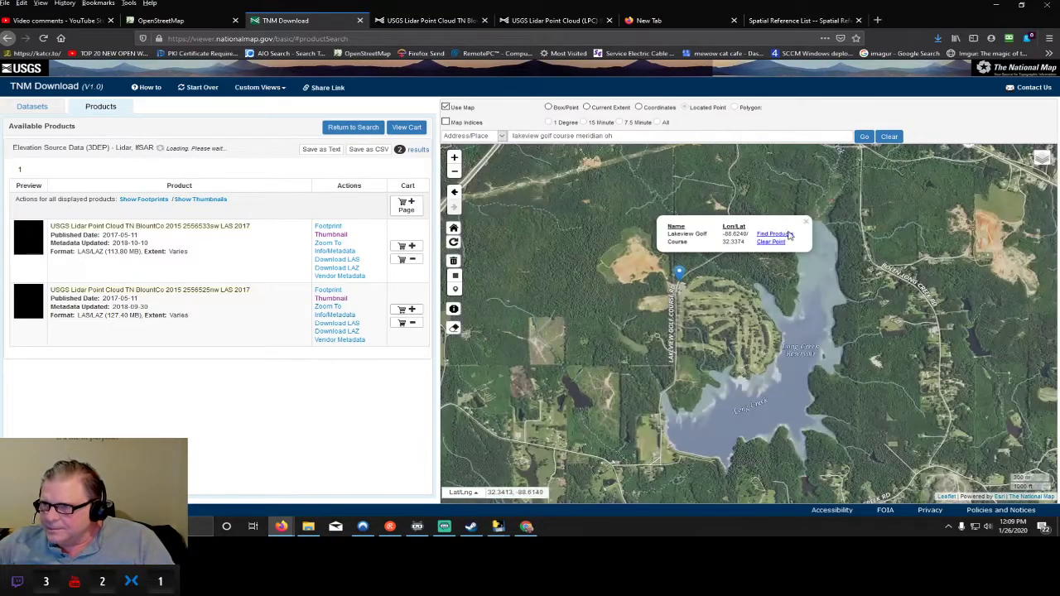
click(769, 247)
click(455, 276)
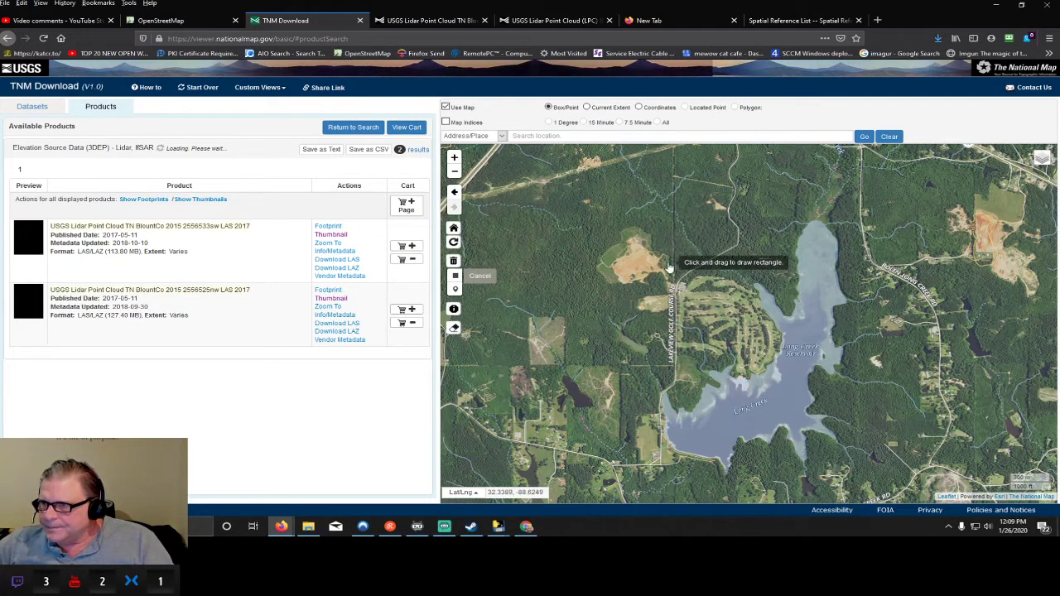
mouse_move(667, 263)
mouse_down()
mouse_move(721, 360)
mouse_move(779, 391)
mouse_move(783, 383)
mouse_up()
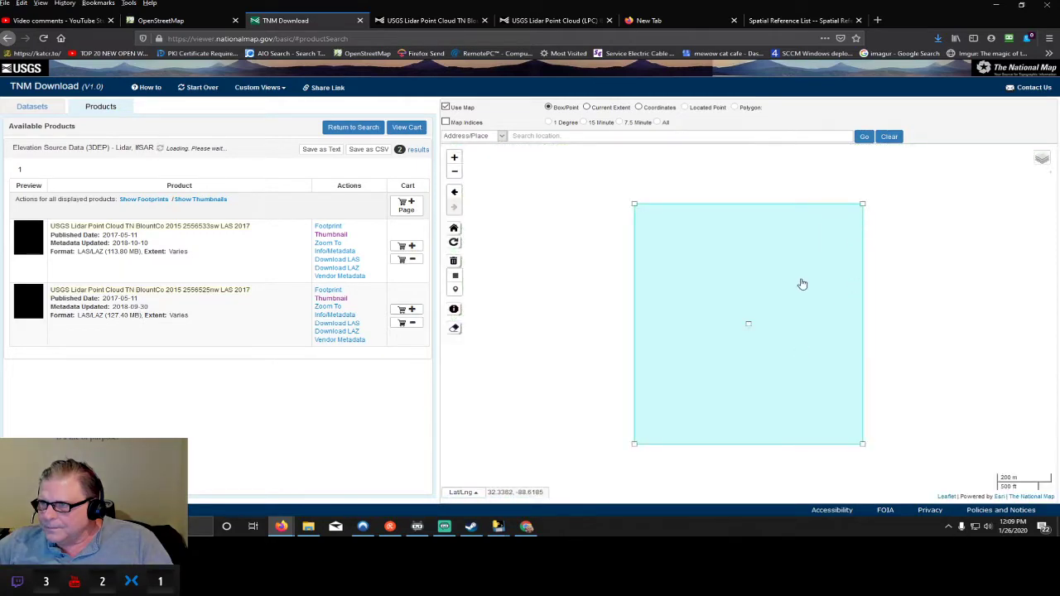
scroll(692, 339, down, 1)
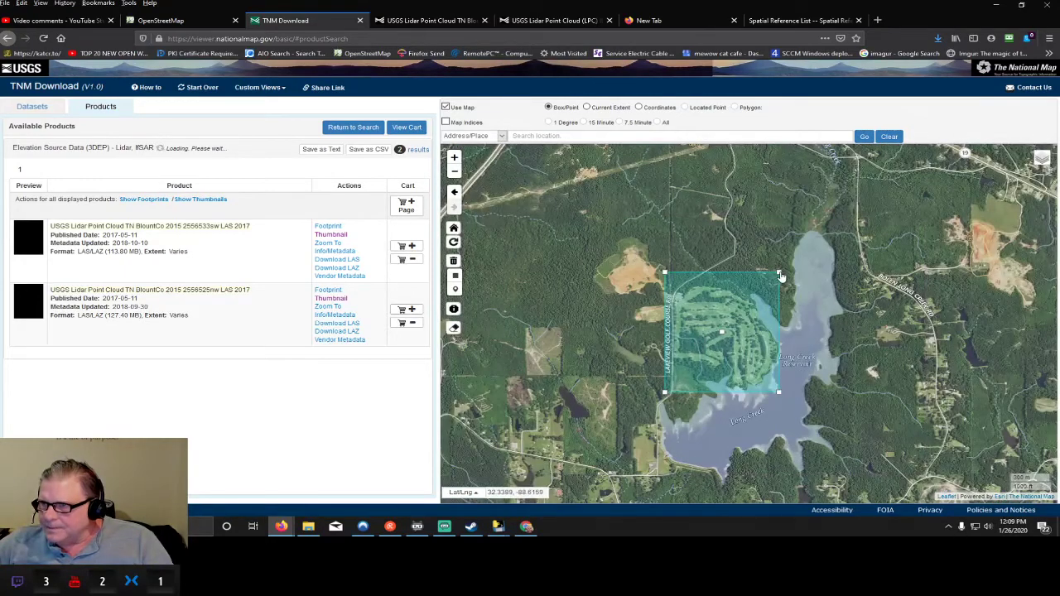
- Pull the search area's northern edge down closer to Lakeview Golf Course and find its Lidar Point Cloud (LPC) products
drag(778, 272, 779, 286)
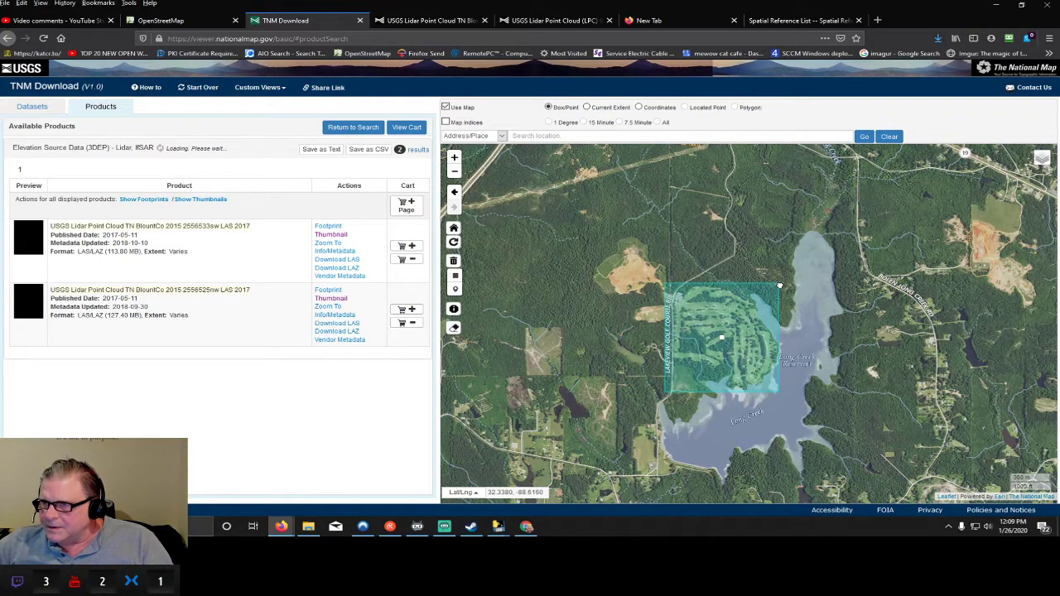
drag(779, 286, 780, 287)
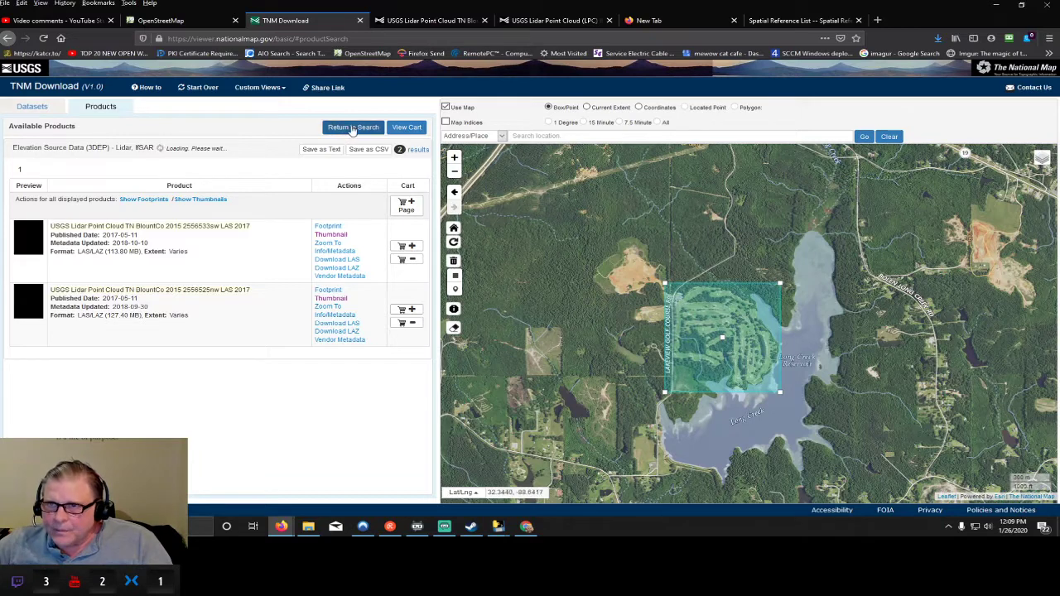
click(324, 127)
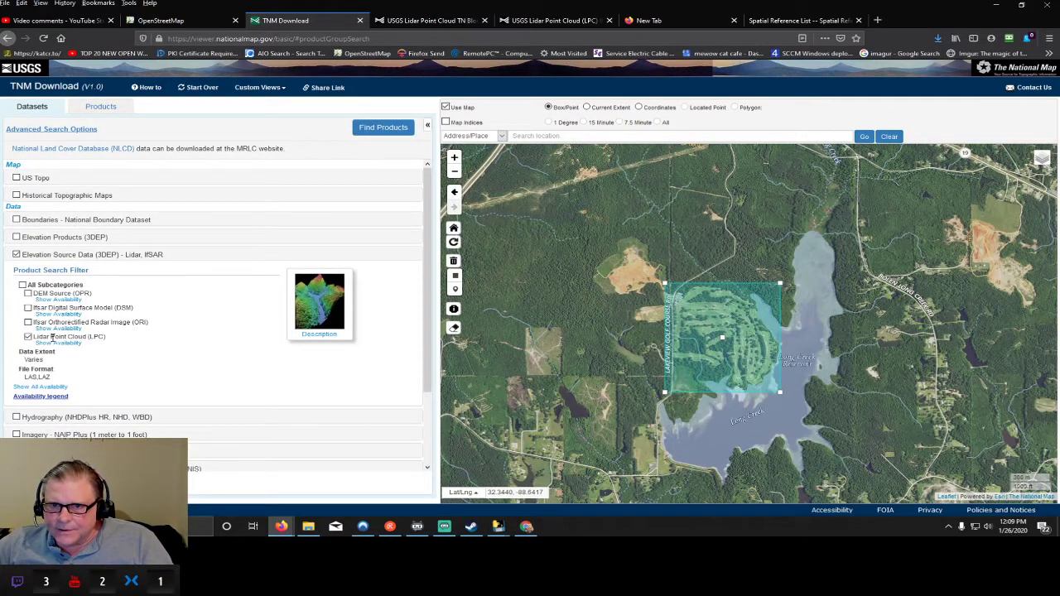
click(373, 128)
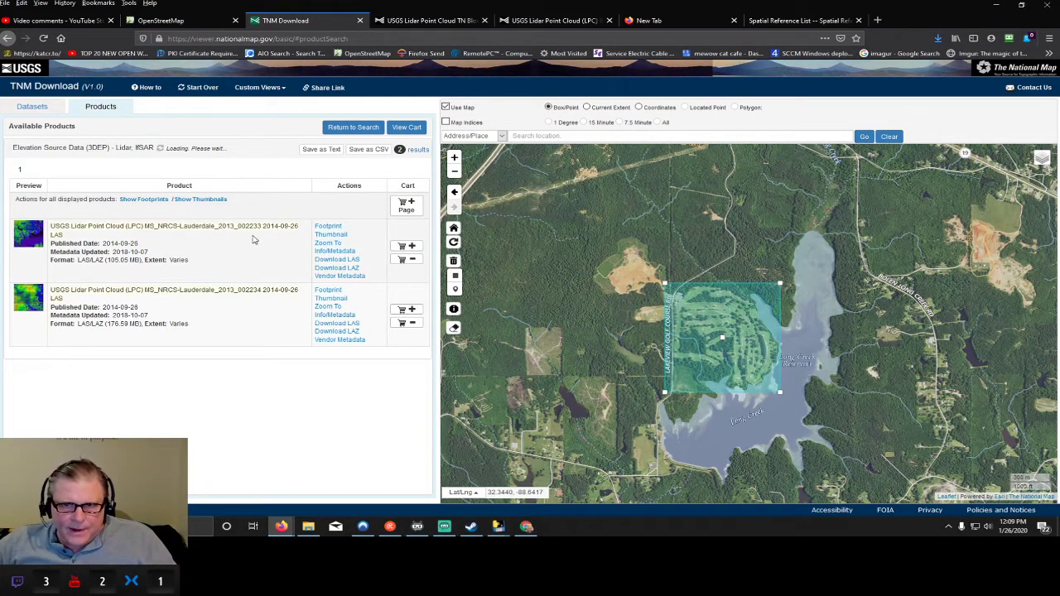
- Preview the thumbnails of both MS_NRCS-Lauderdale_2013 tiles over the golf course on the map, then hide them
click(335, 235)
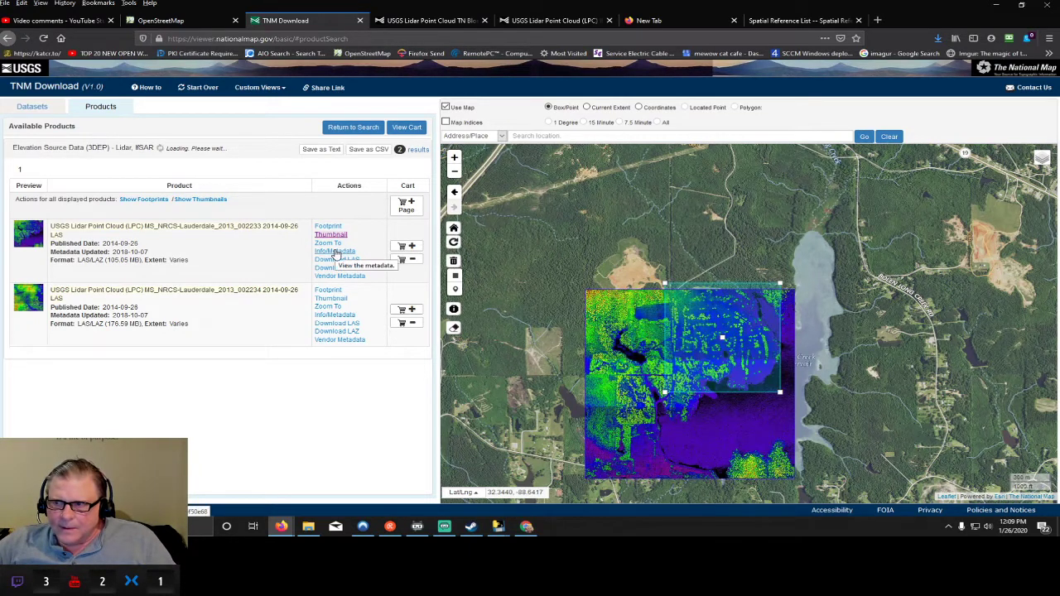
click(335, 299)
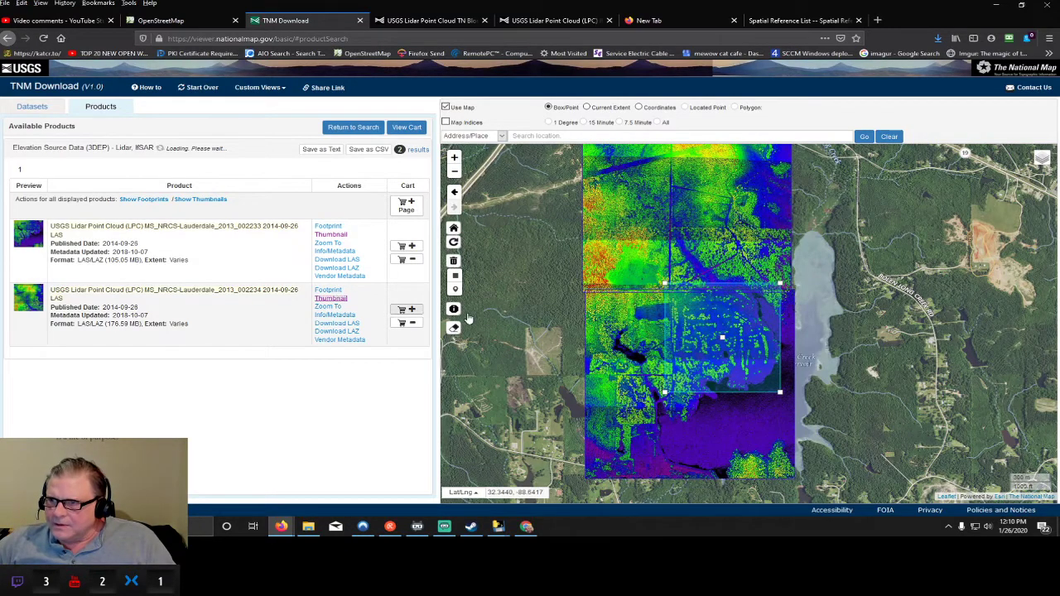
scroll(711, 336, up, 1)
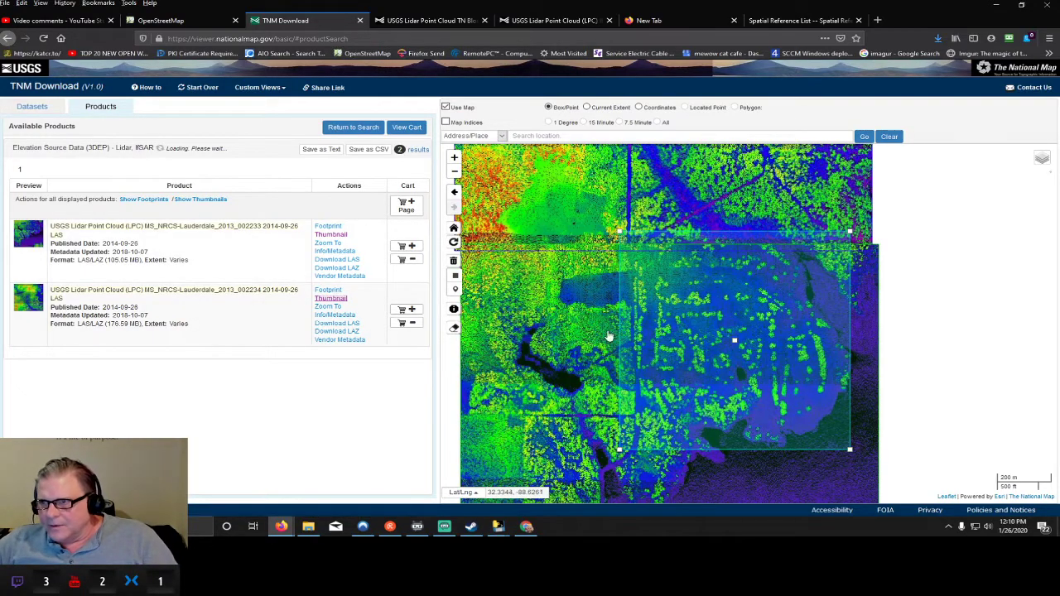
scroll(716, 340, down, 1)
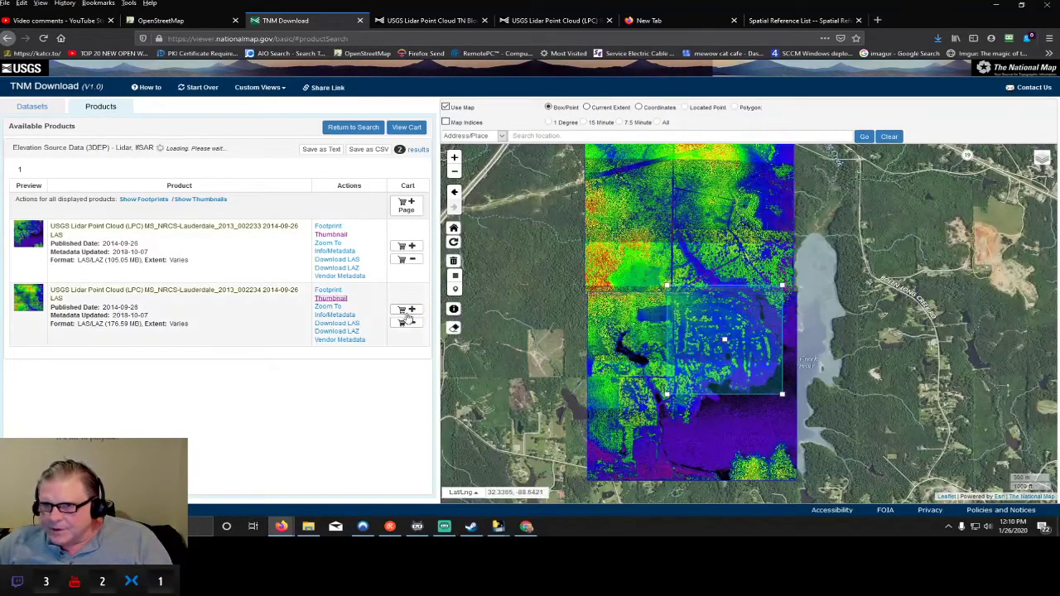
click(331, 236)
click(341, 299)
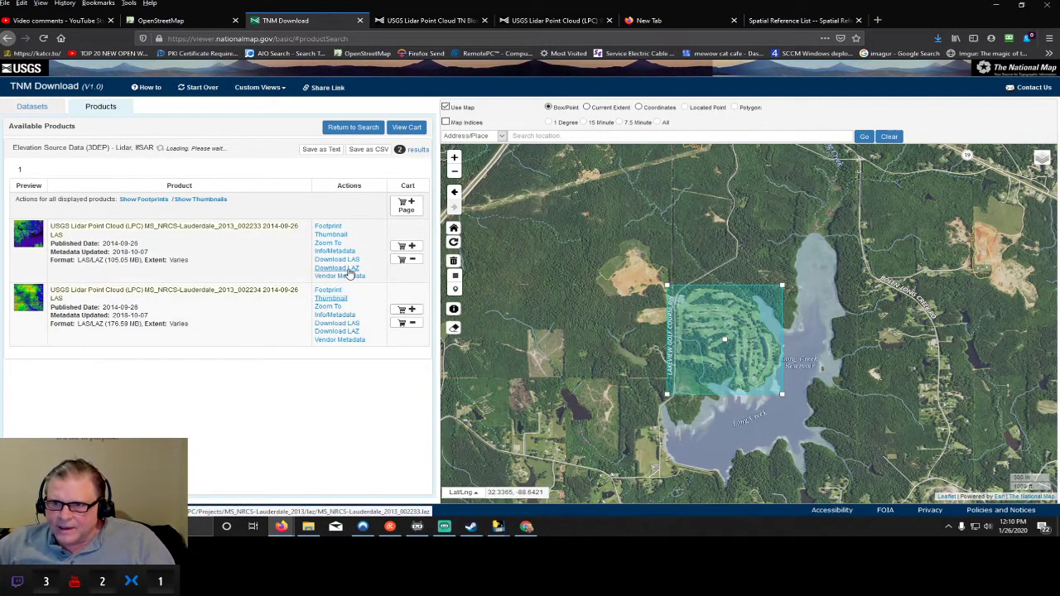
- Start saving the LAZ file of tile 002233 and create a new folder inside the Show folder
click(348, 270)
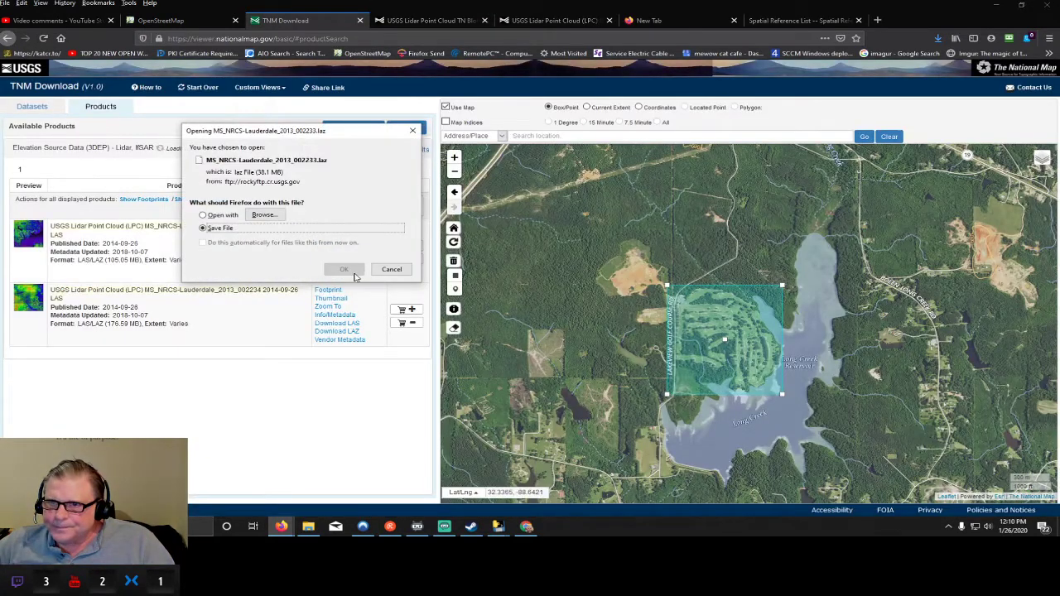
click(352, 269)
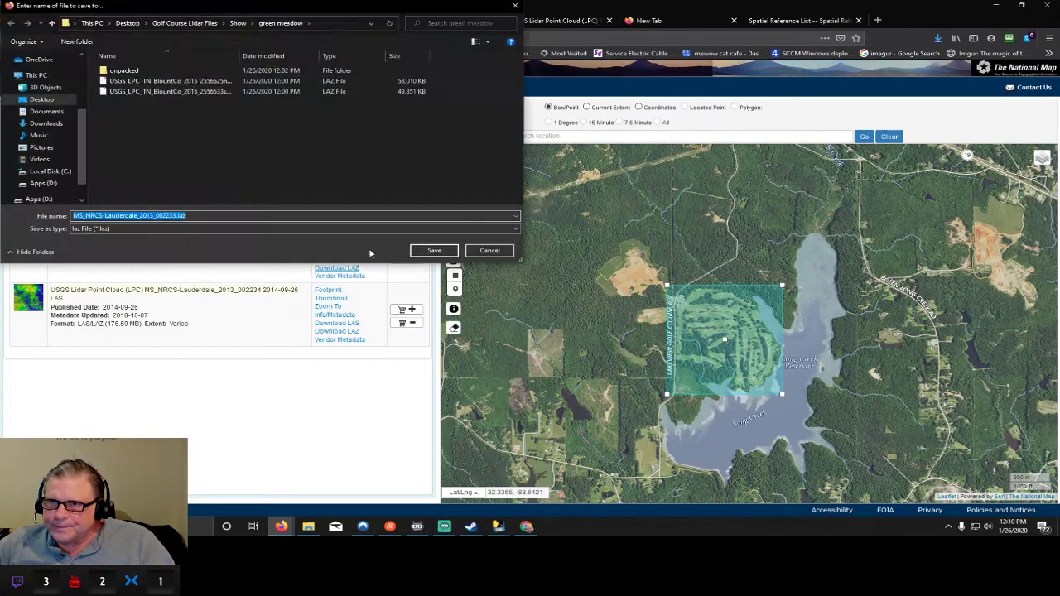
click(238, 22)
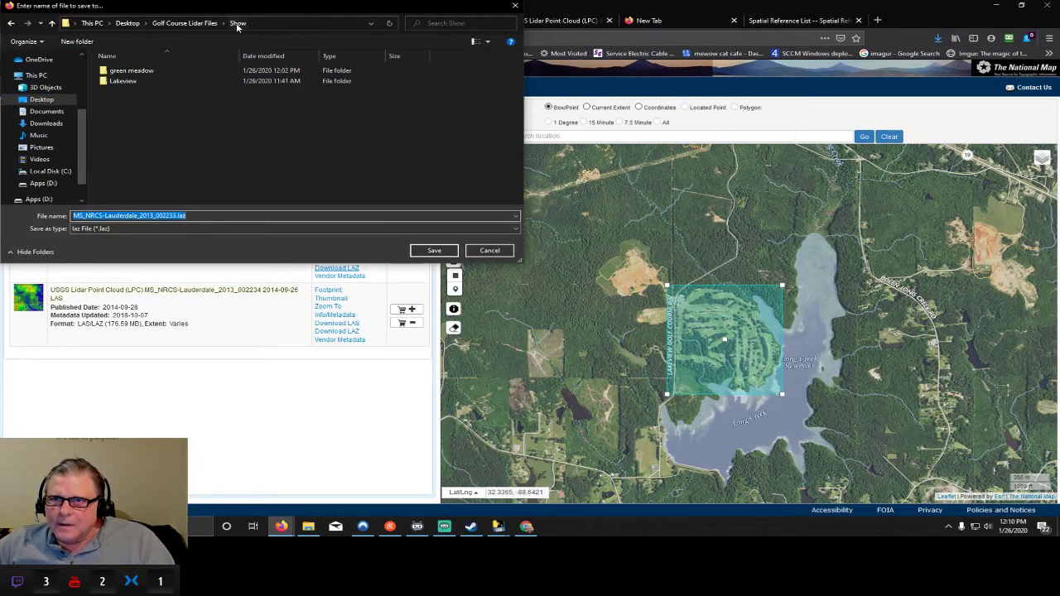
right_click(124, 99)
mouse_move(170, 207)
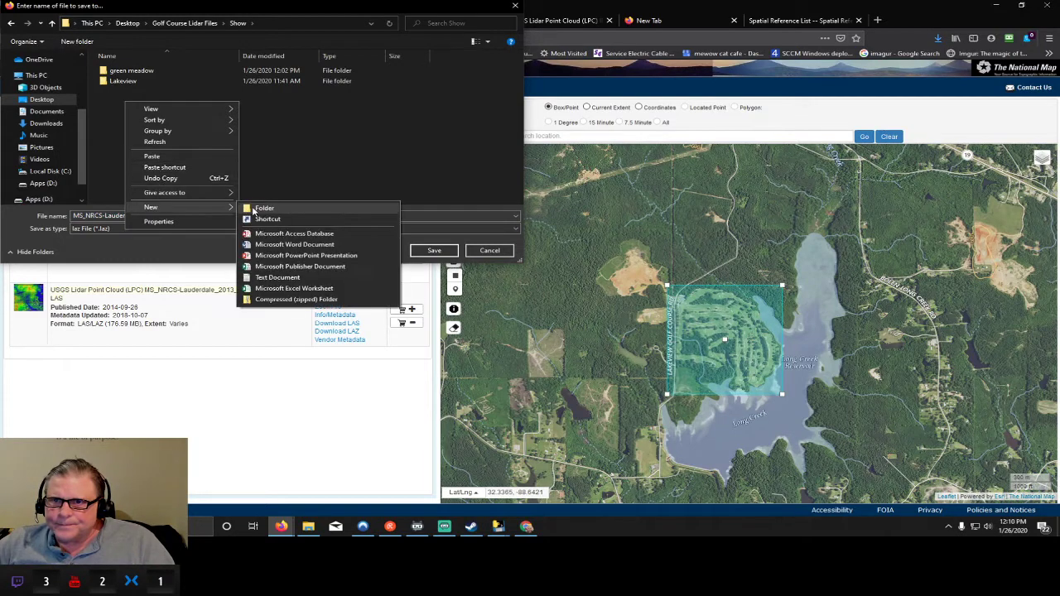
click(263, 208)
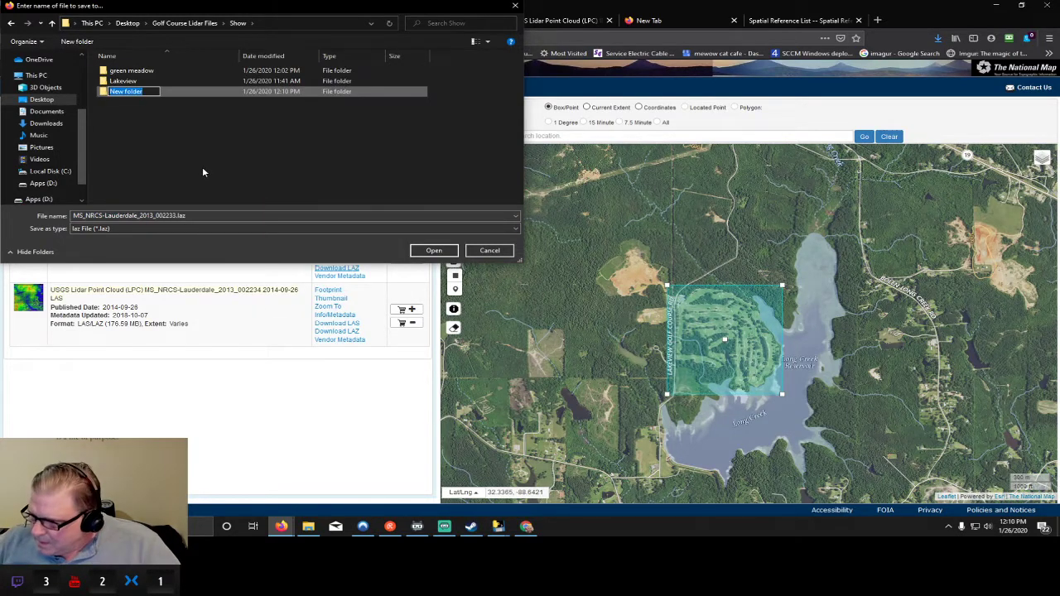
text(L)
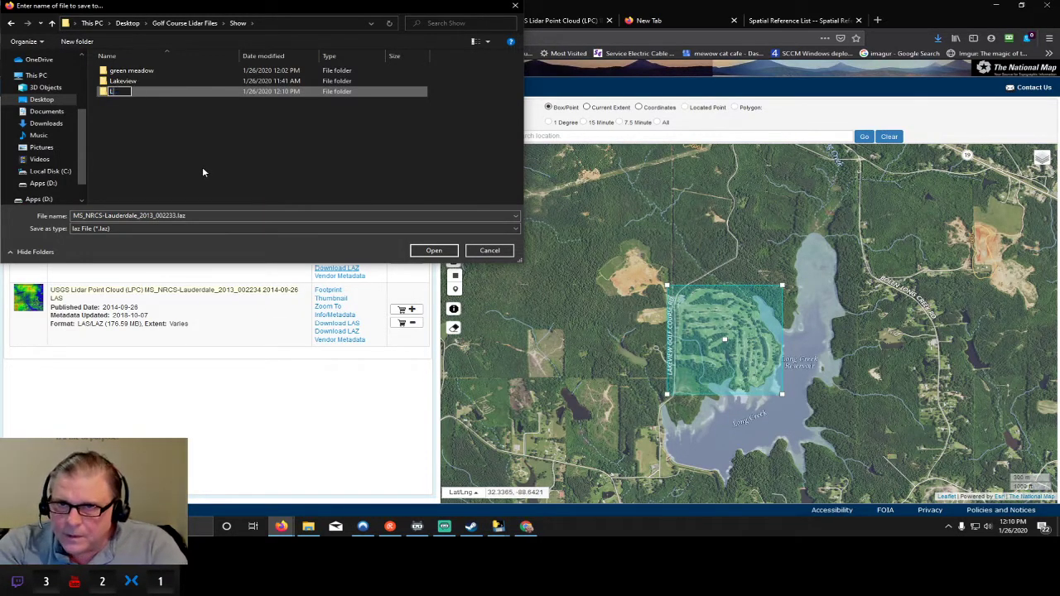
key(BackSpace)
key(Escape)
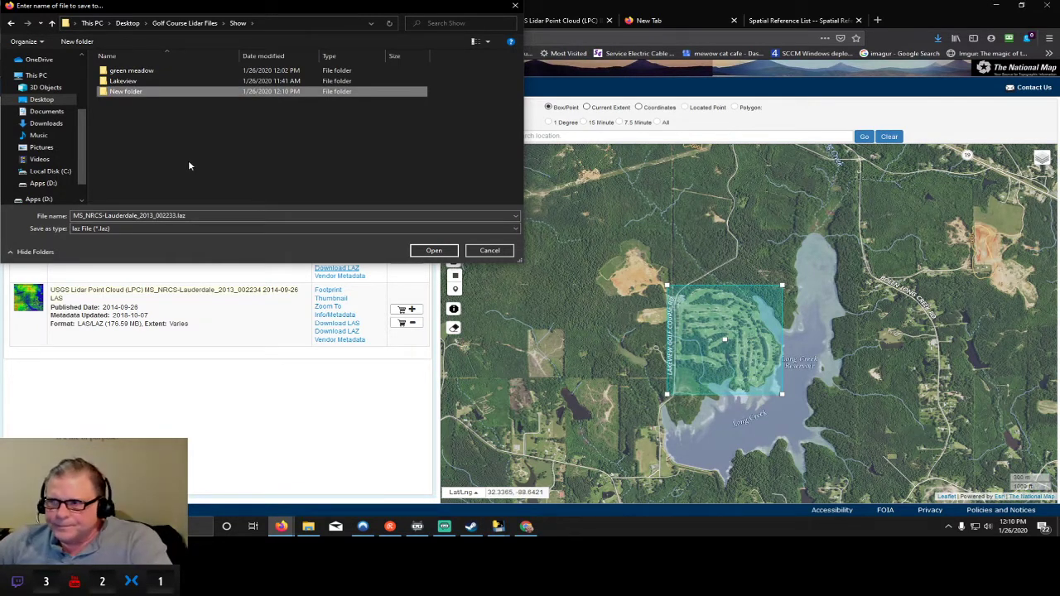
- Check the contents of the existing Lakeview folder and rename the new folder in Show as Lakeview2
double_click(123, 82)
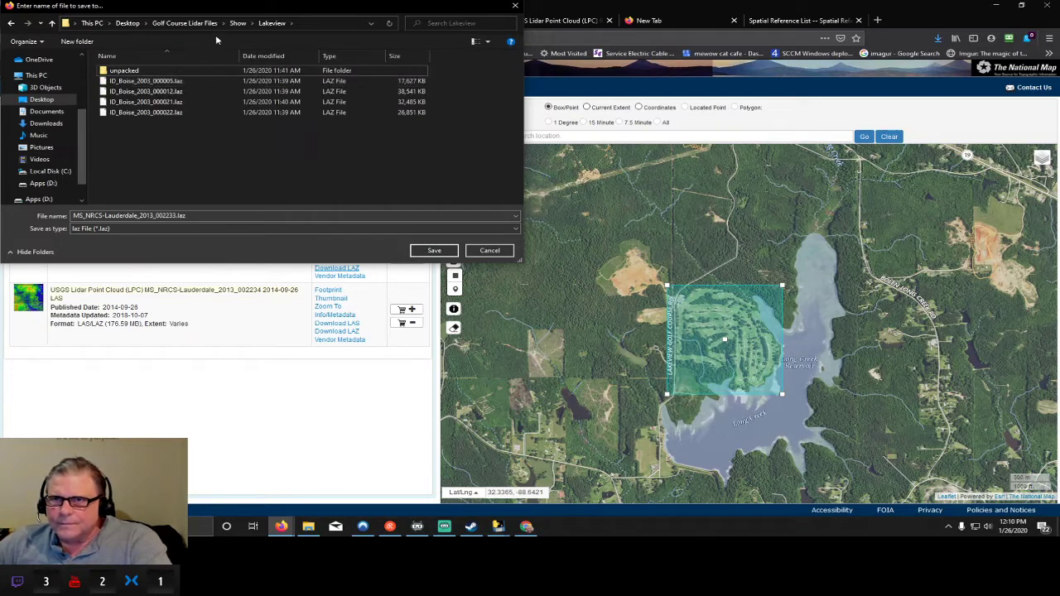
click(237, 23)
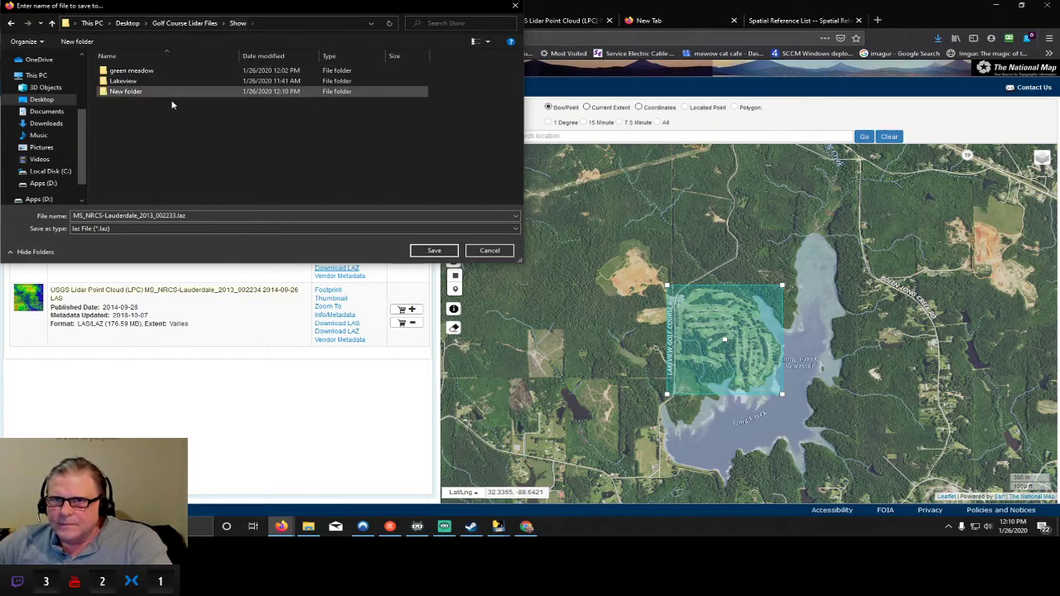
click(124, 93)
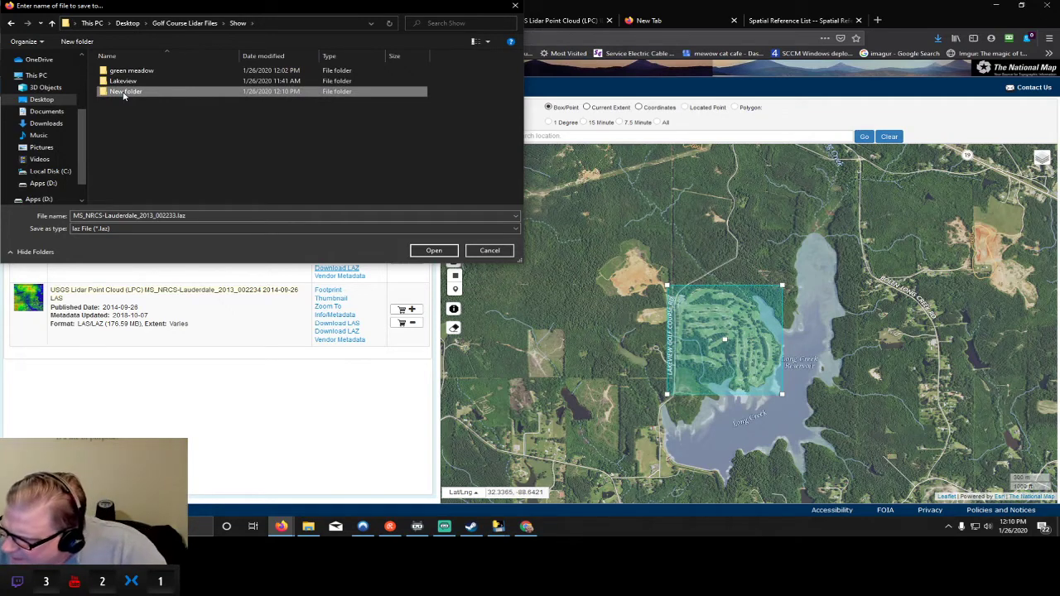
click(130, 92)
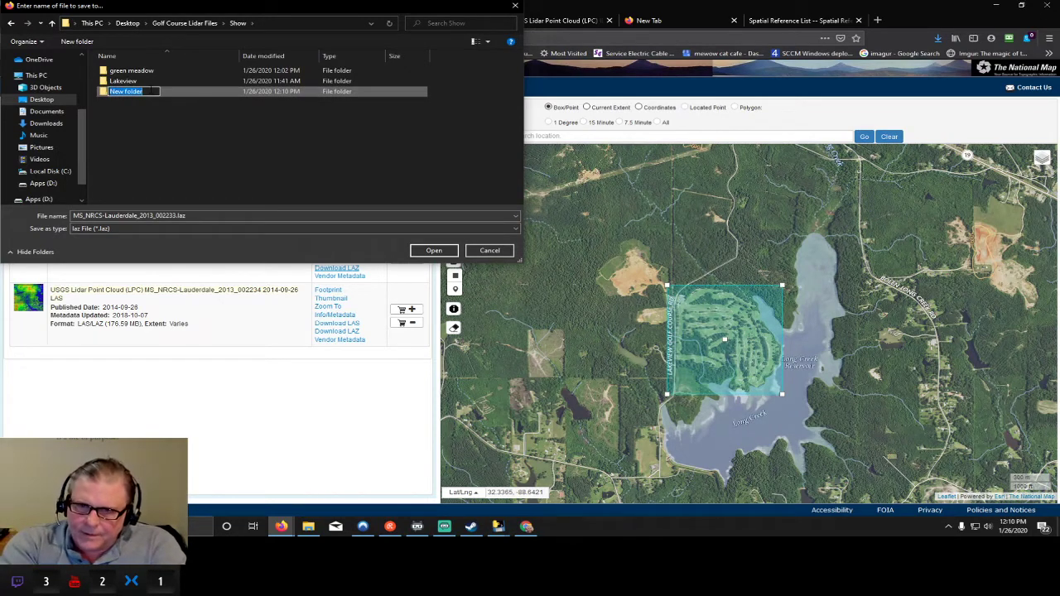
text(Lake)
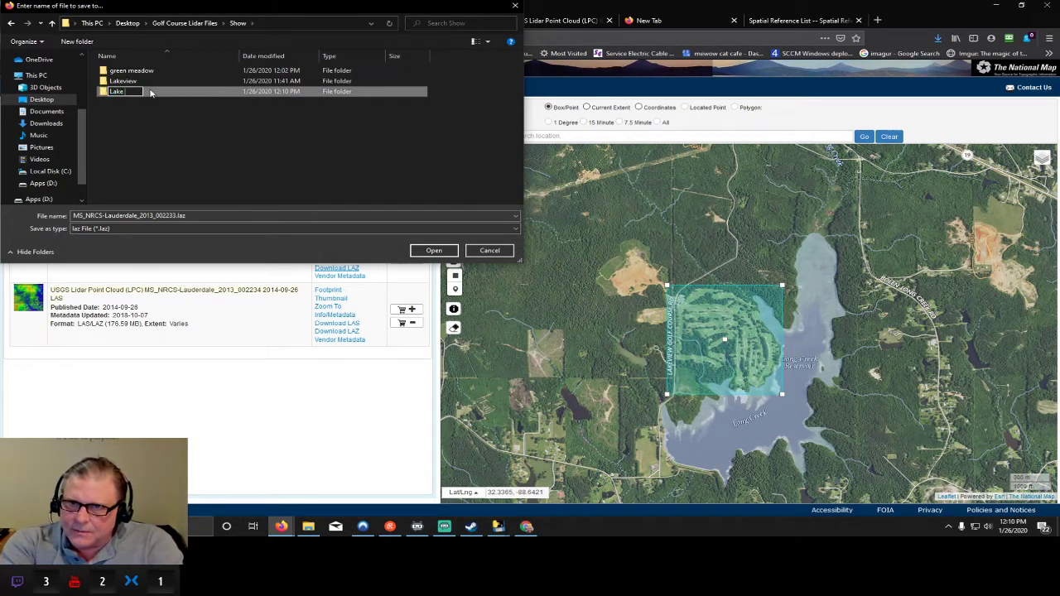
text(view2)
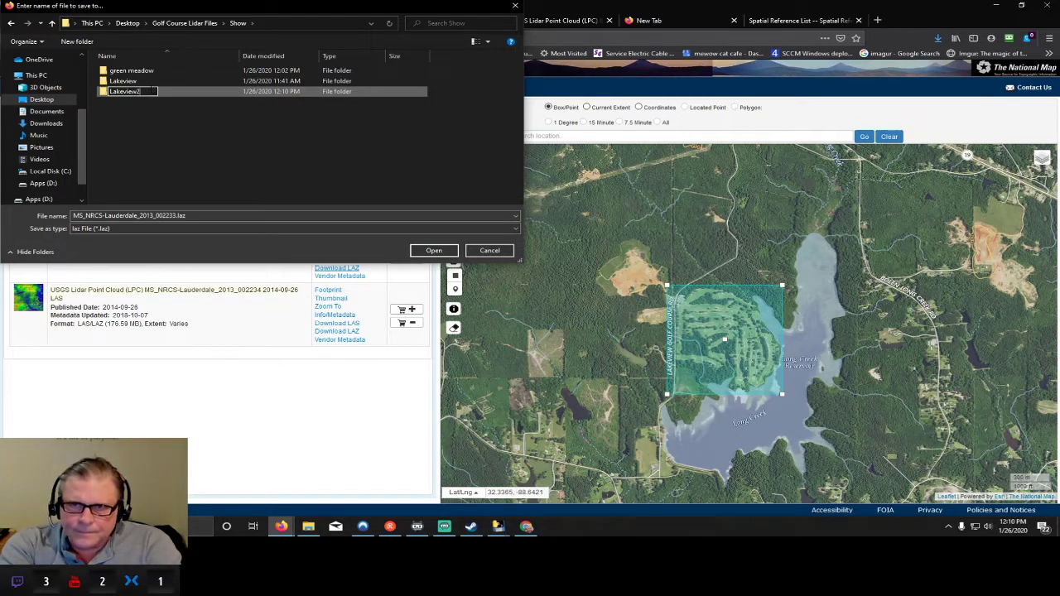
key(Return)
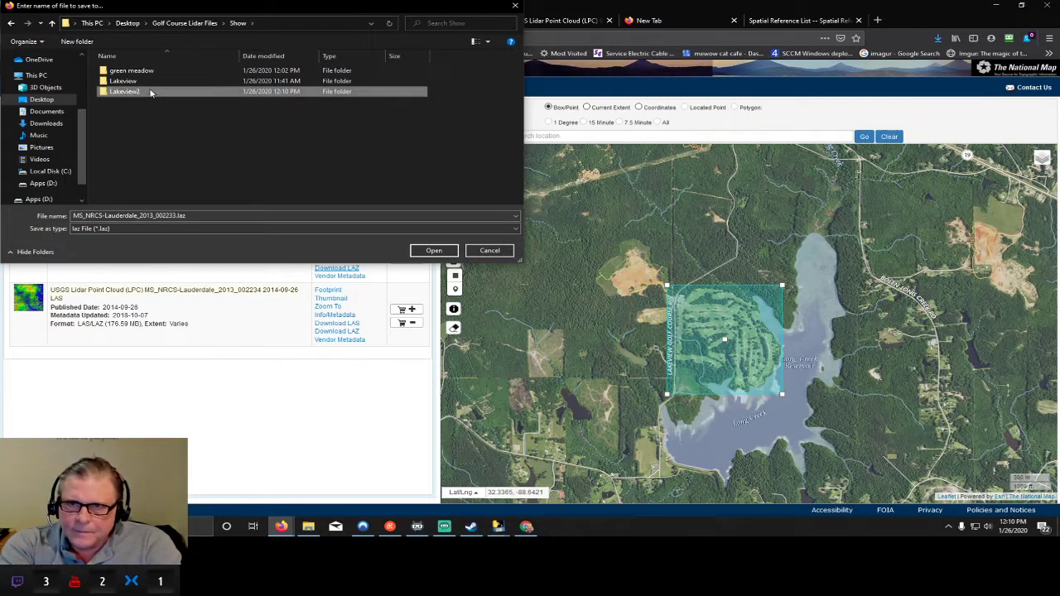
- Save MS_NRCS-Lauderdale_2013_002233.laz and MS_NRCS-Lauderdale_2013_002234.laz in the Lakeview2 folder
double_click(151, 93)
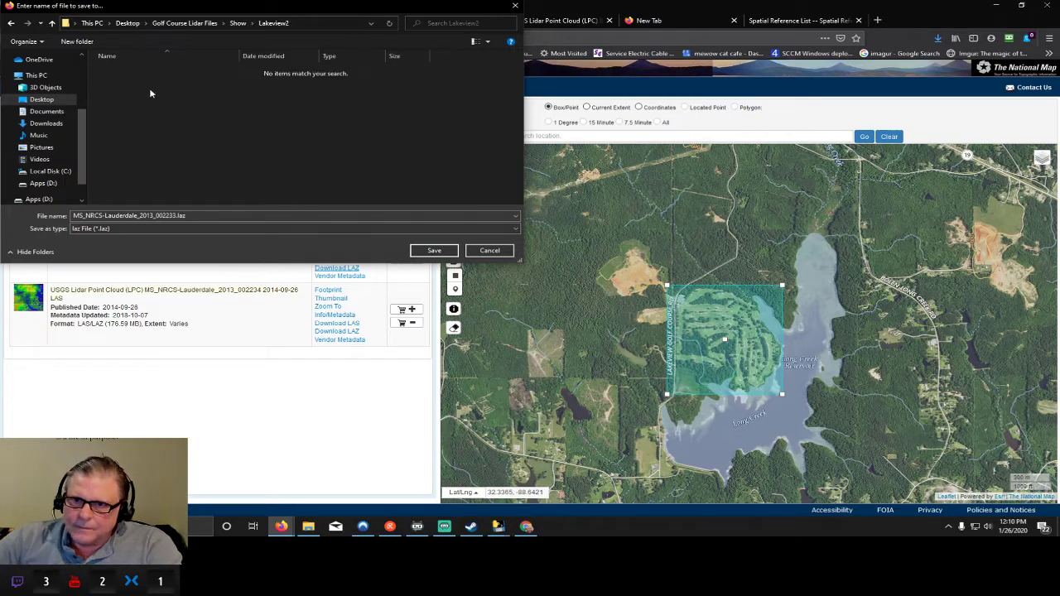
click(445, 252)
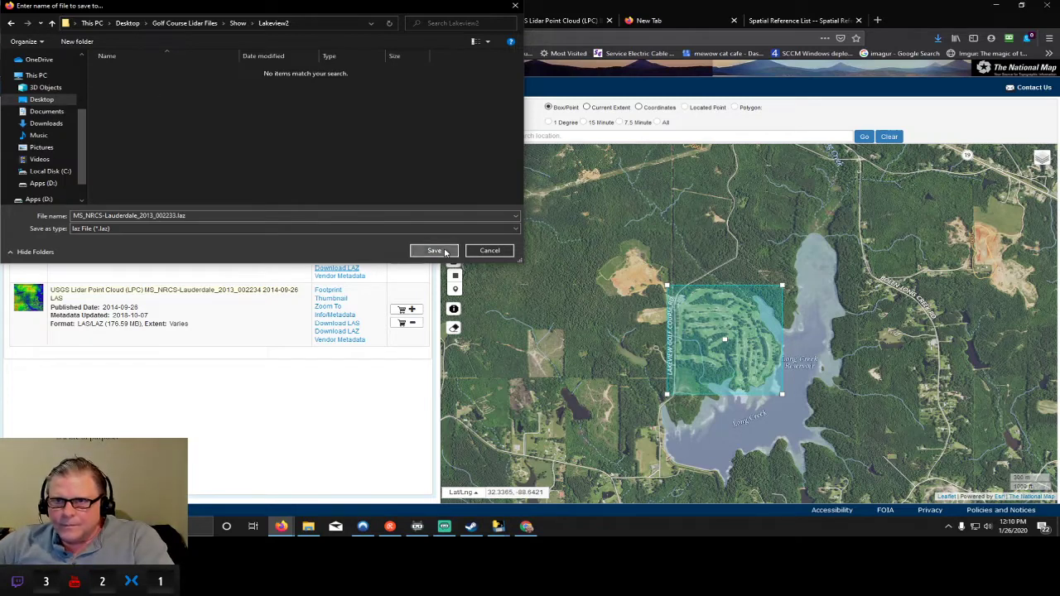
click(336, 332)
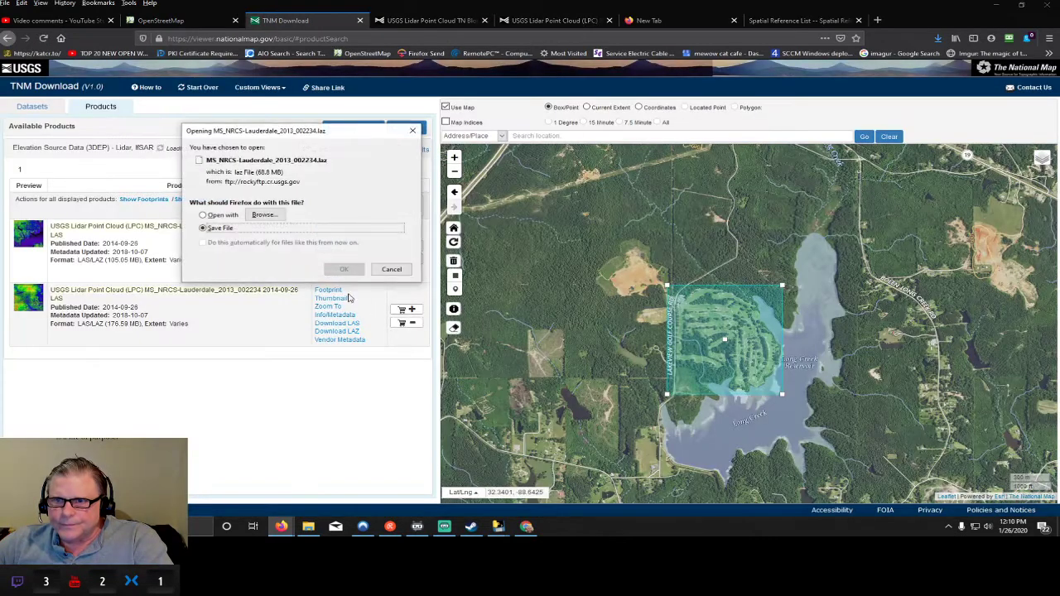
click(342, 273)
click(447, 257)
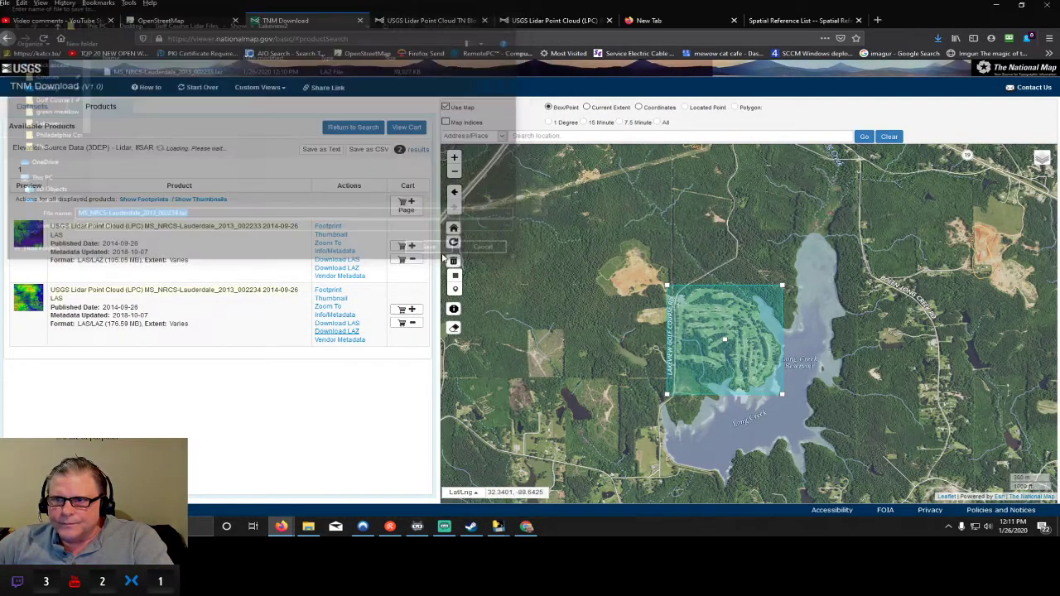
- Download the metadata file MS_NRCS-Lauderdale_2013_002233.xml into the Lakeview2 folder and close its metadata page
click(336, 251)
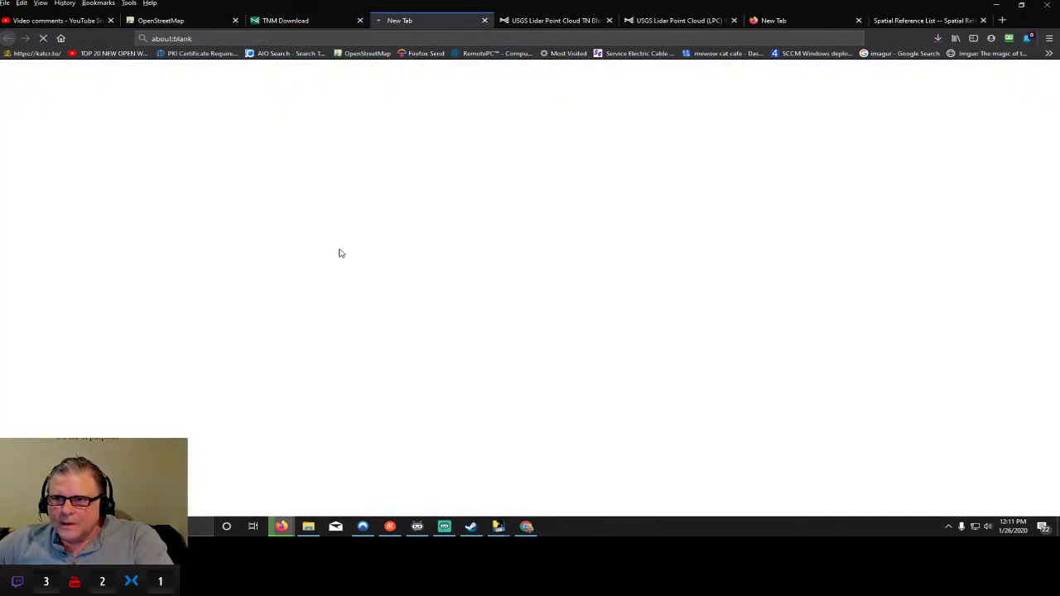
scroll(395, 409, down, 3)
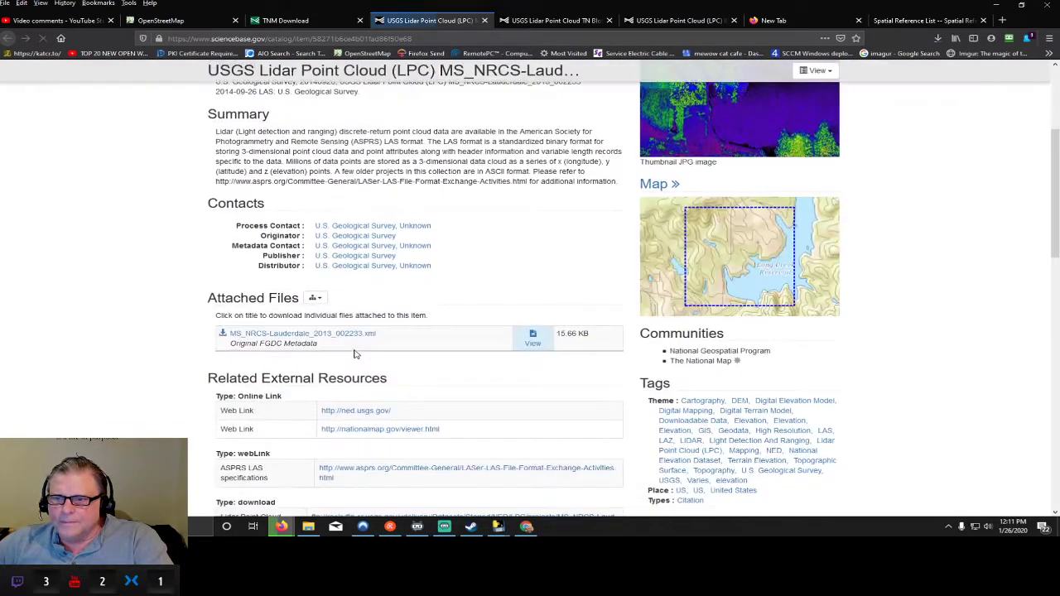
click(356, 334)
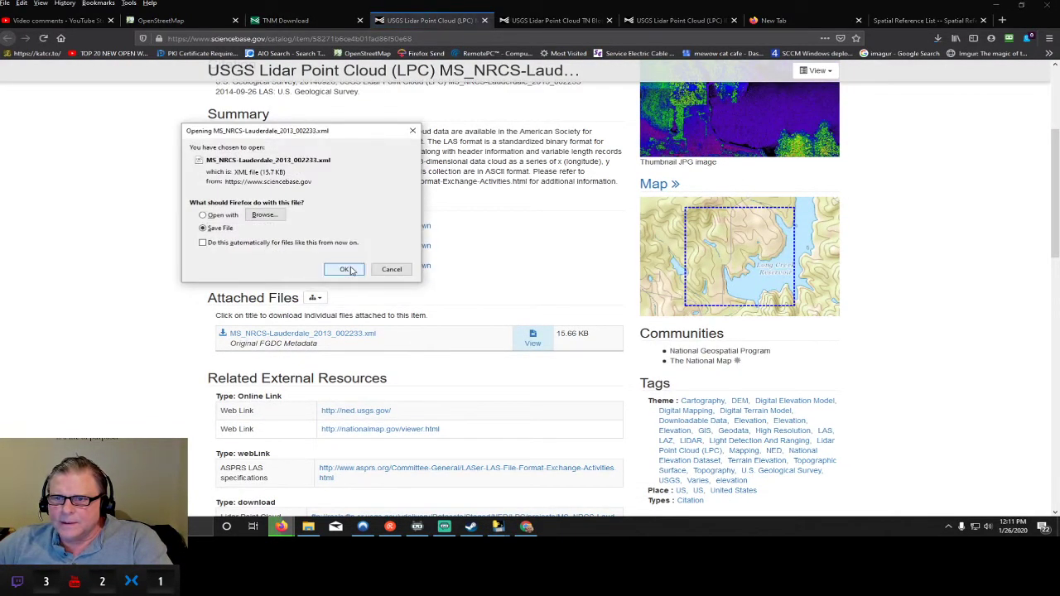
click(346, 272)
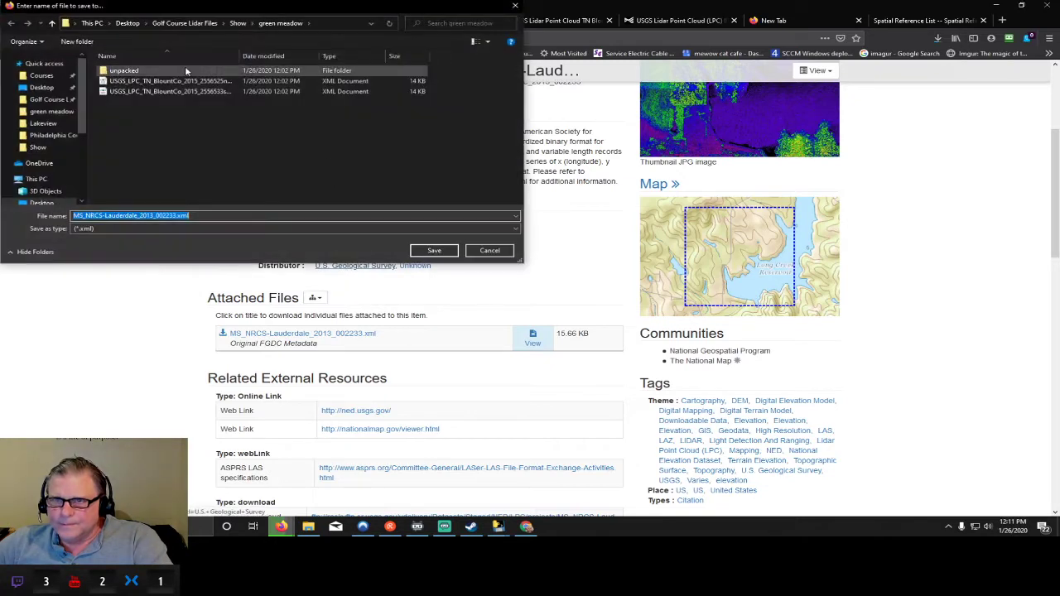
click(237, 25)
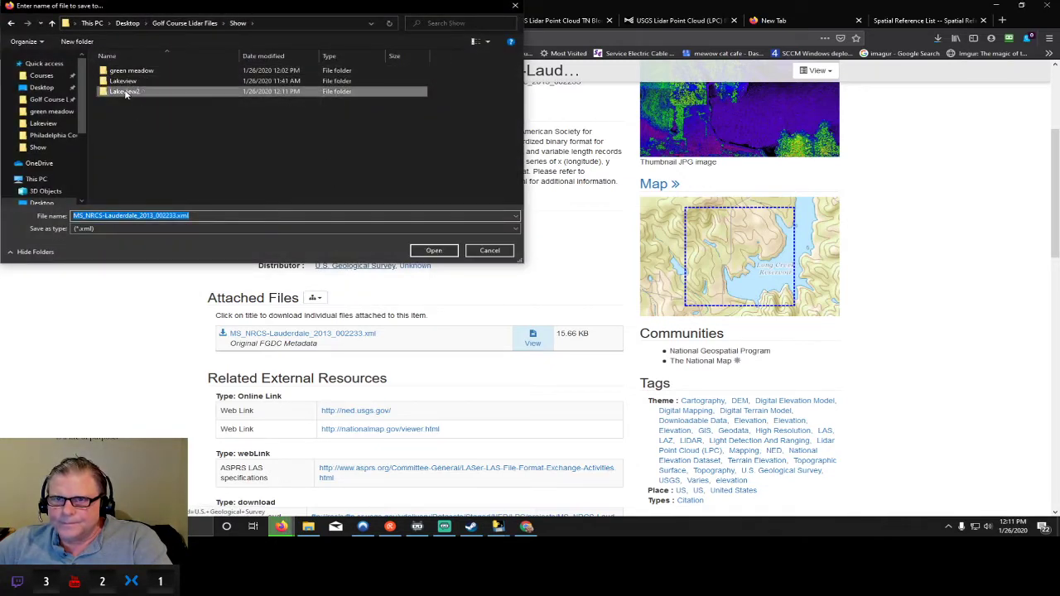
double_click(124, 91)
click(437, 251)
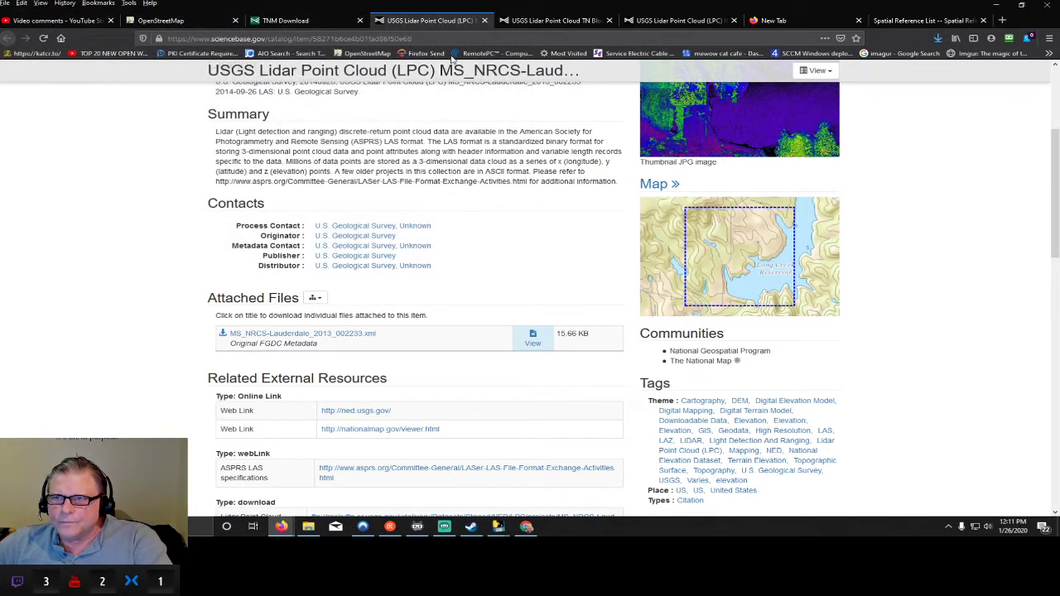
click(484, 20)
- Download the metadata file MS_NRCS-Lauderdale_2013_002234.xml into the Lakeview2 folder
click(346, 320)
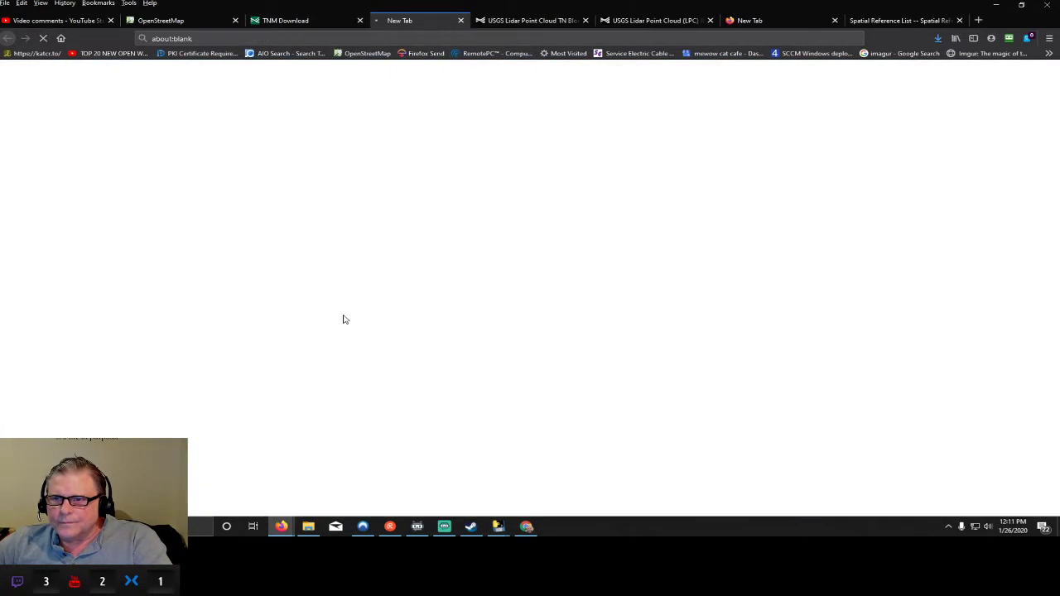
scroll(418, 463, down, 3)
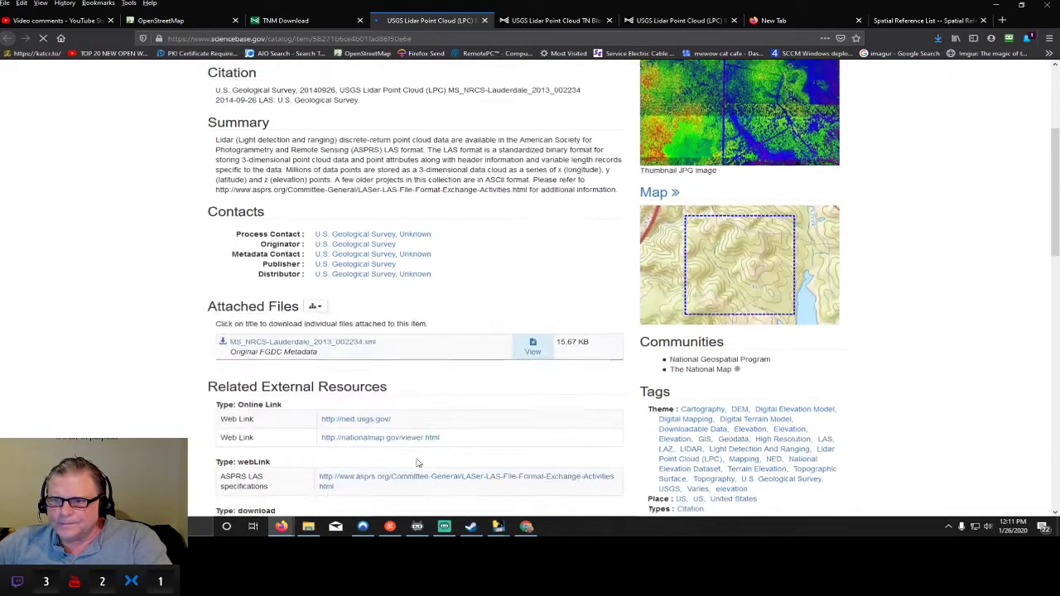
click(346, 335)
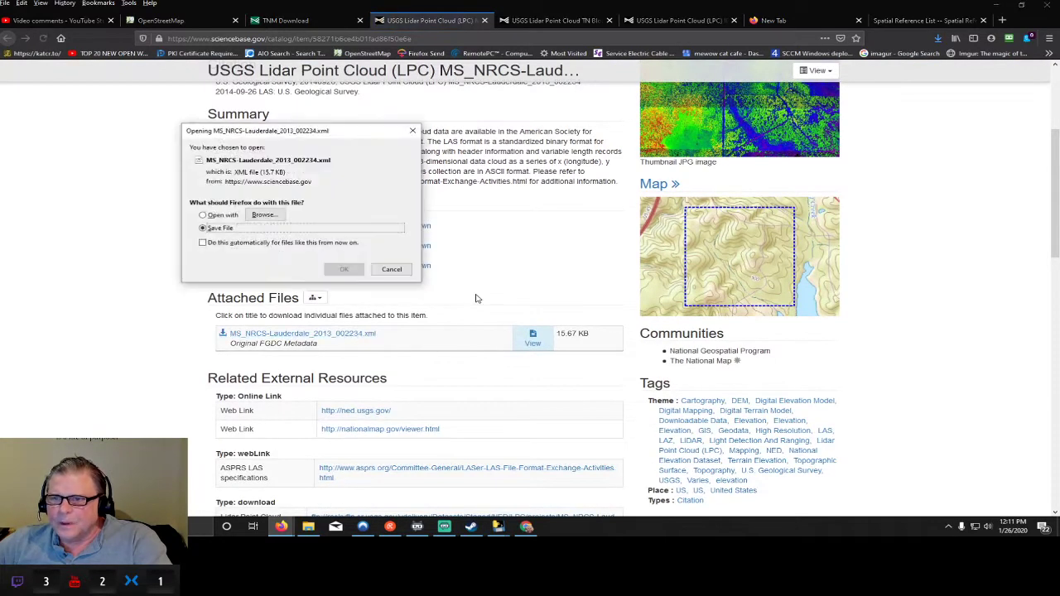
click(344, 269)
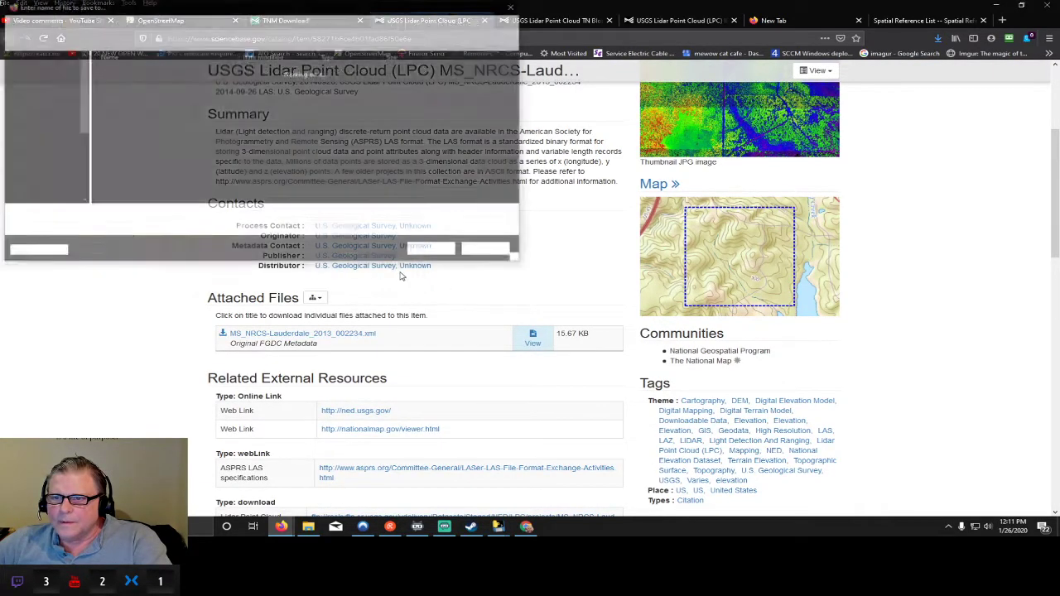
click(444, 250)
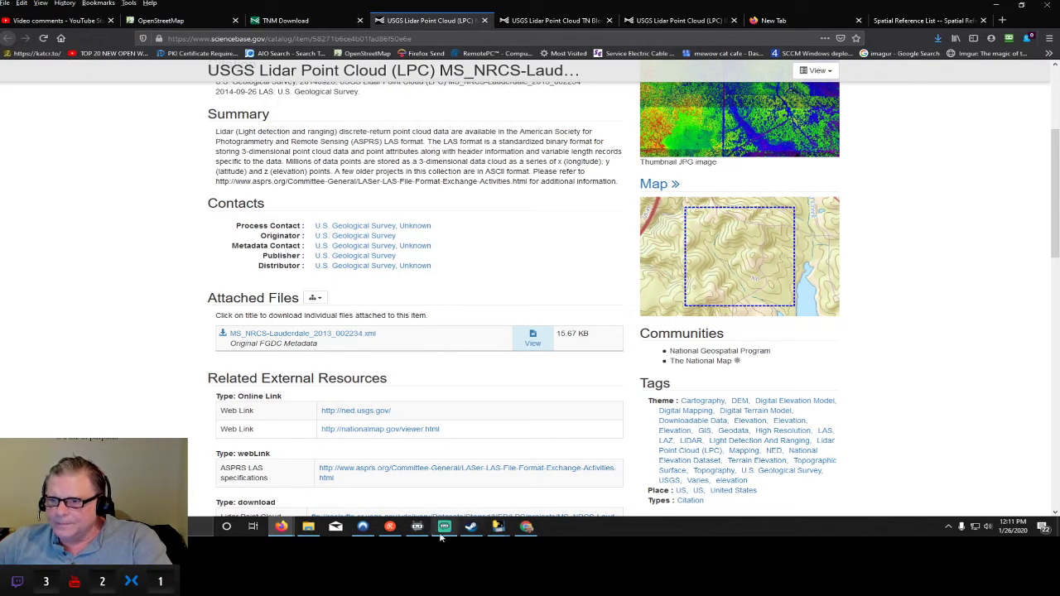
- Copy template.course from the Lakeview folder in Show into the Lakeview2 folder
click(310, 528)
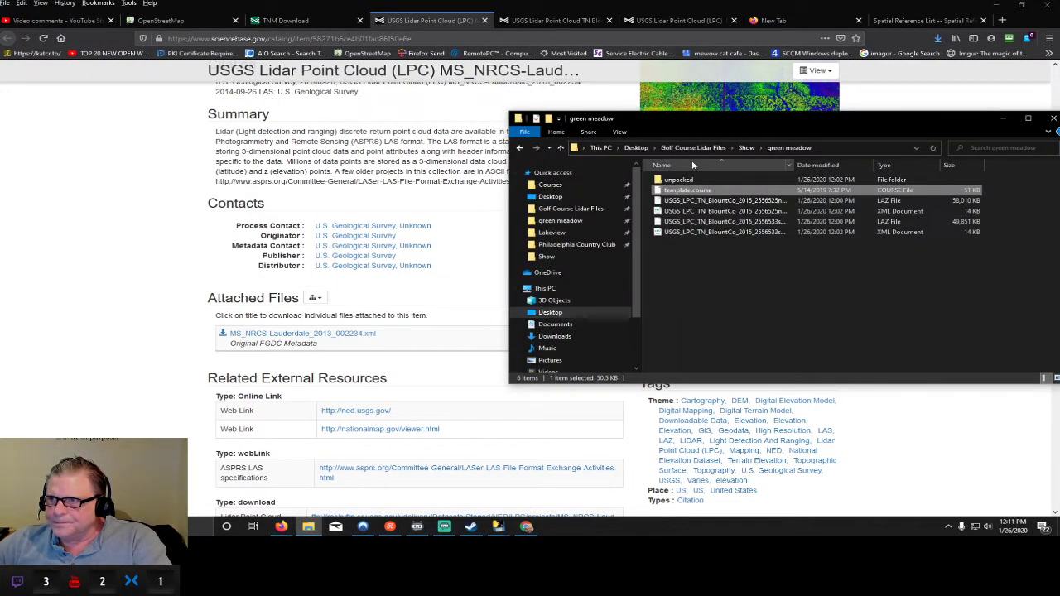
click(745, 148)
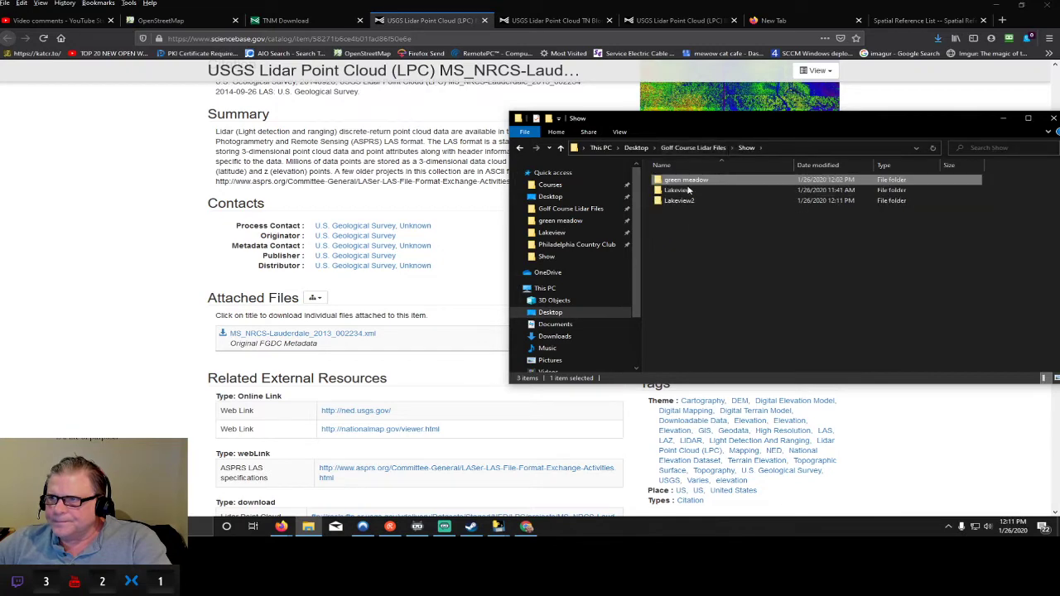
double_click(687, 191)
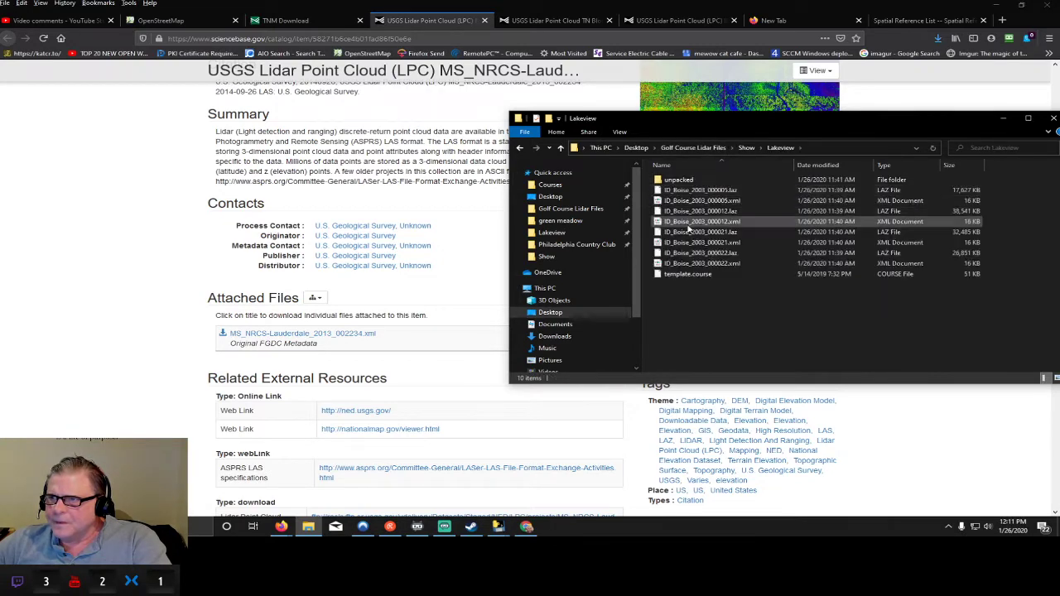
right_click(696, 274)
click(736, 444)
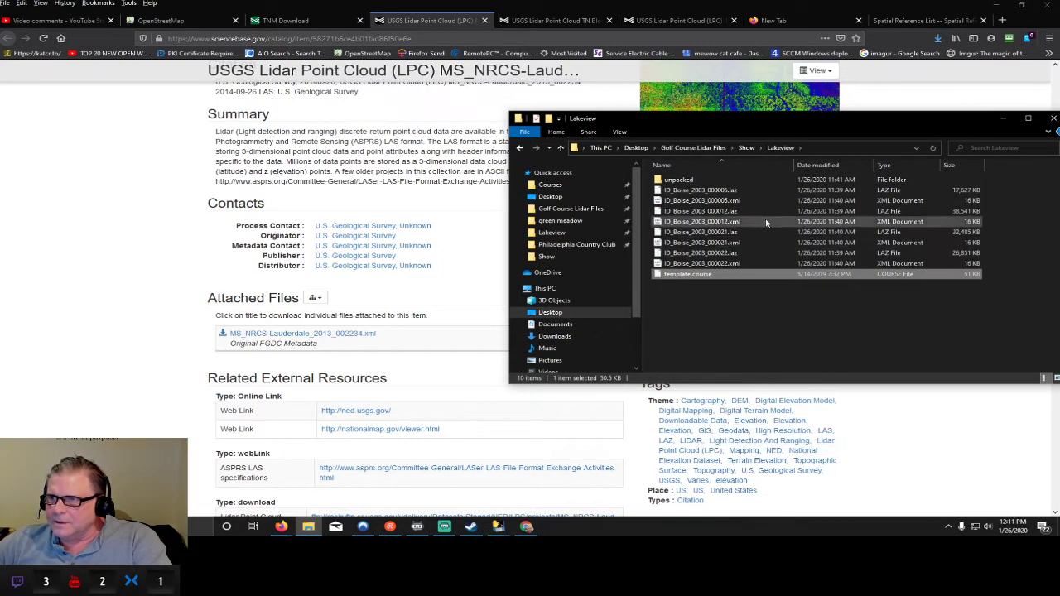
click(748, 147)
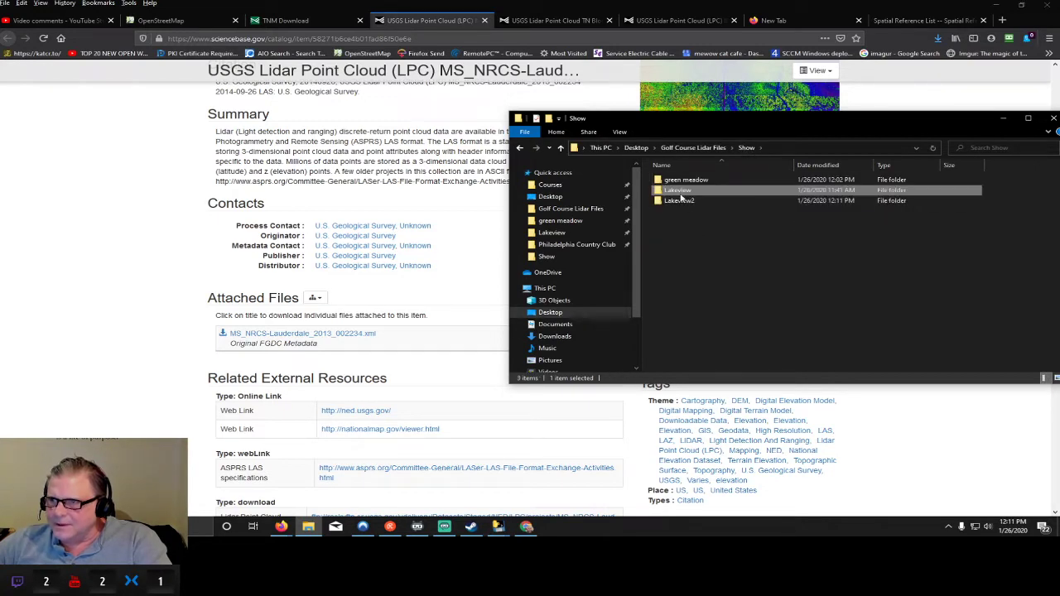
double_click(681, 192)
click(747, 147)
double_click(715, 200)
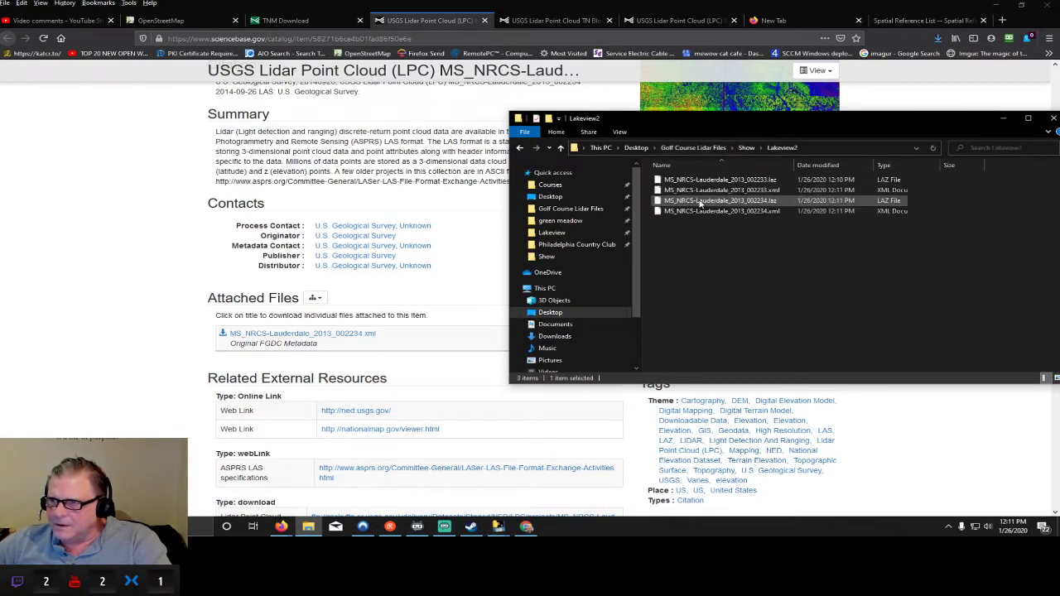
right_click(702, 249)
click(793, 317)
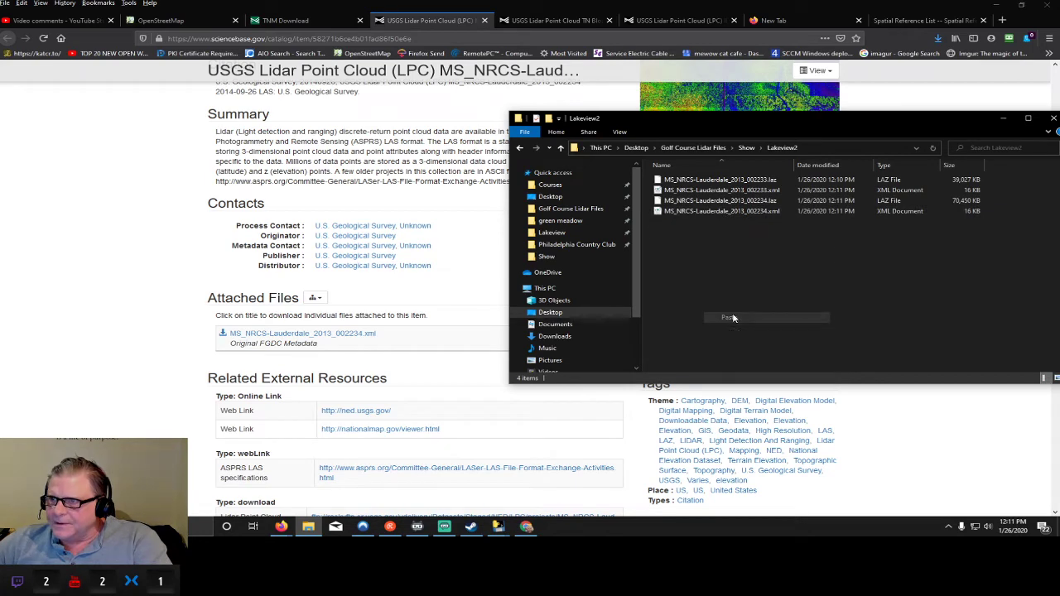
- Switch to TGC Golf Tools and set the course directory to the Lakeview2 folder inside Golf Course Lidar Files/Show
click(1000, 5)
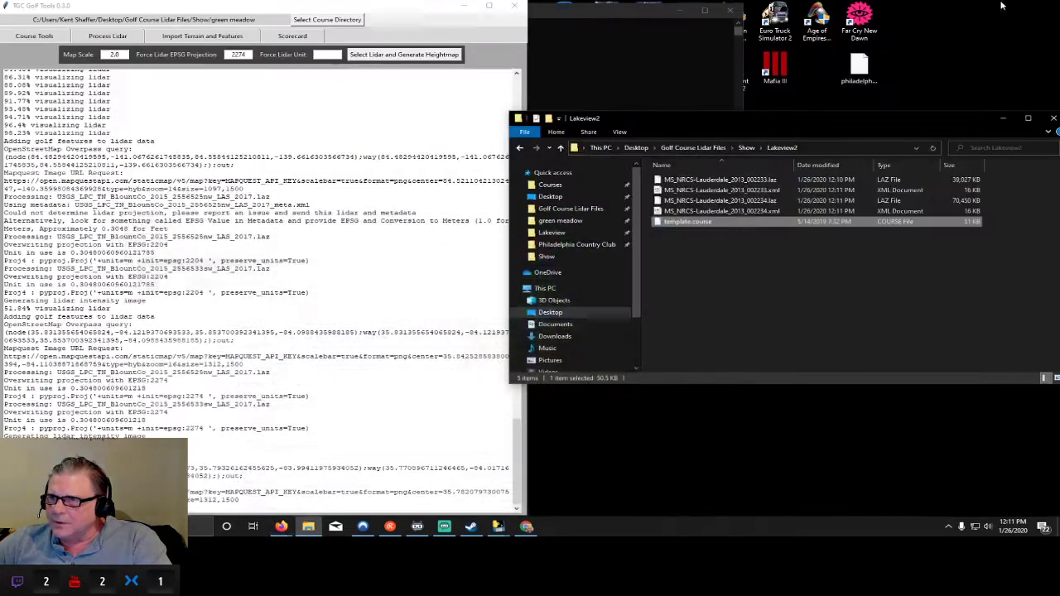
click(331, 19)
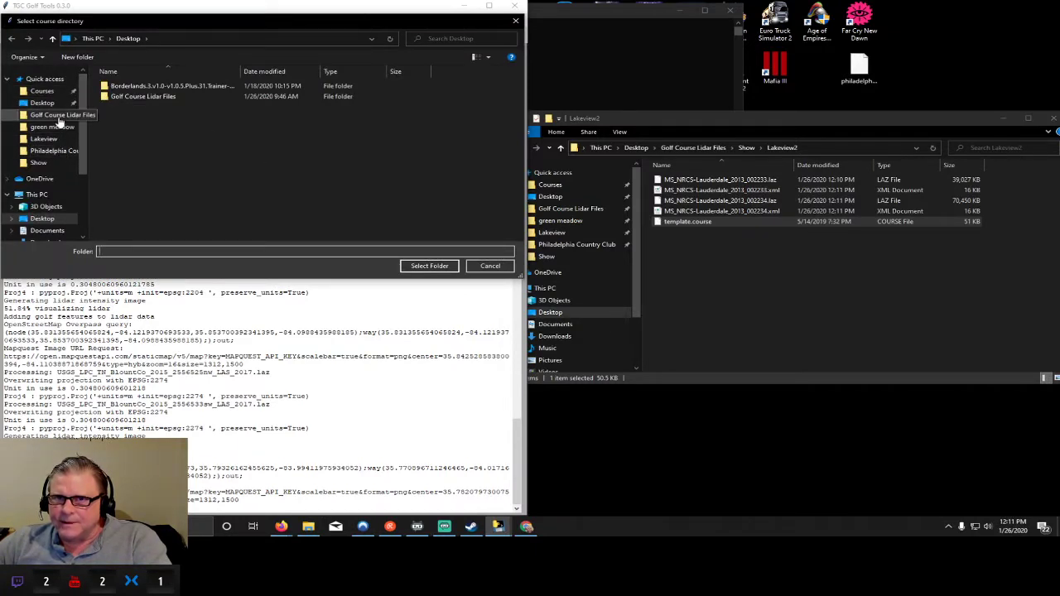
click(56, 114)
double_click(124, 139)
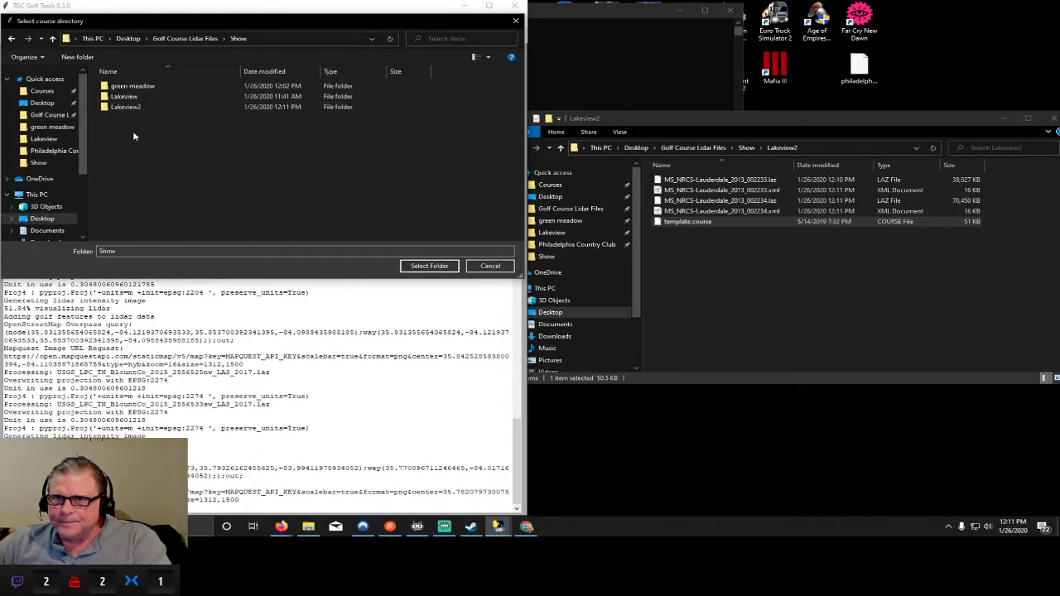
double_click(122, 106)
click(428, 266)
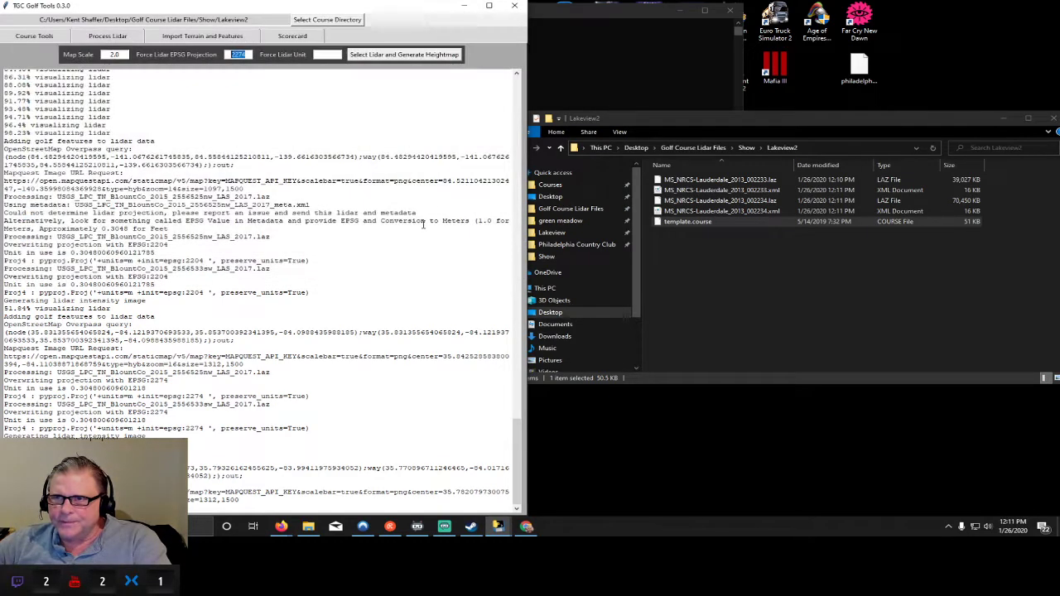
- Import template.course from the Lakeview2 folder as the working course
click(34, 36)
click(400, 52)
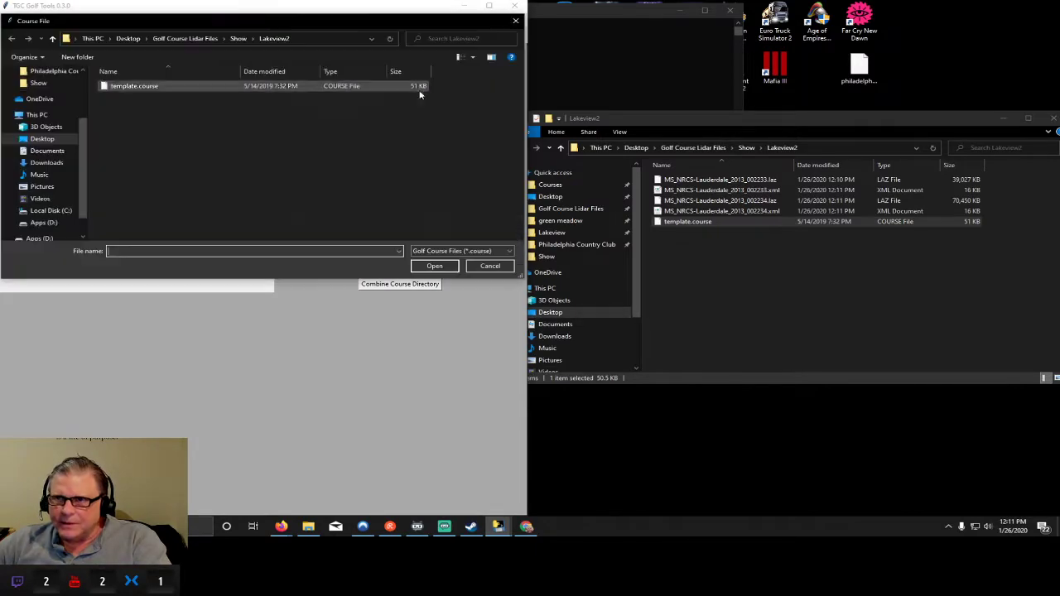
double_click(135, 89)
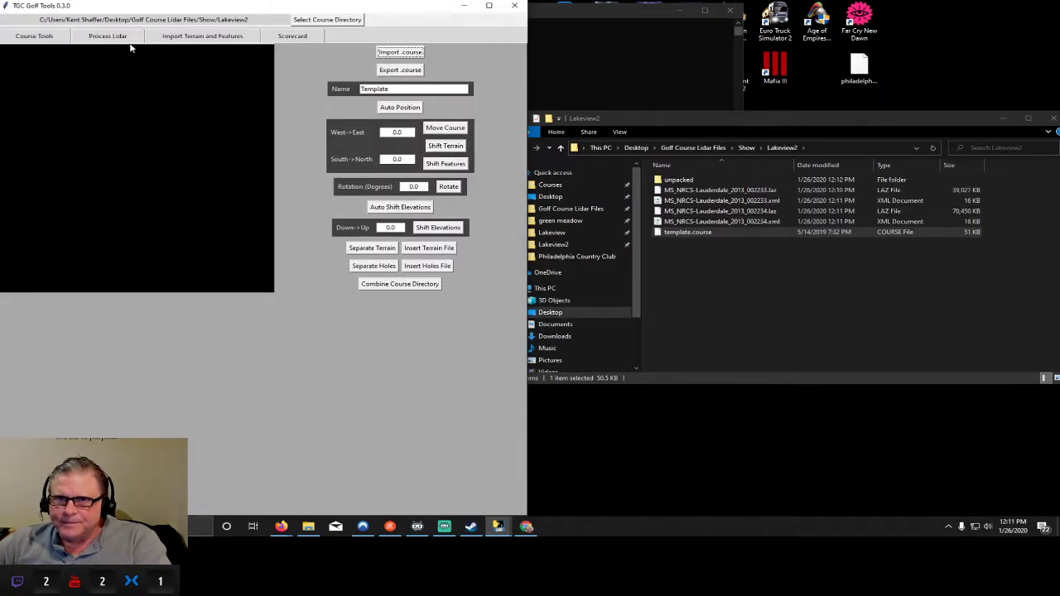
- Try processing the Lakeview2 lidar with the forced EPSG projection 2274 and dismiss the course boundary selection
click(109, 37)
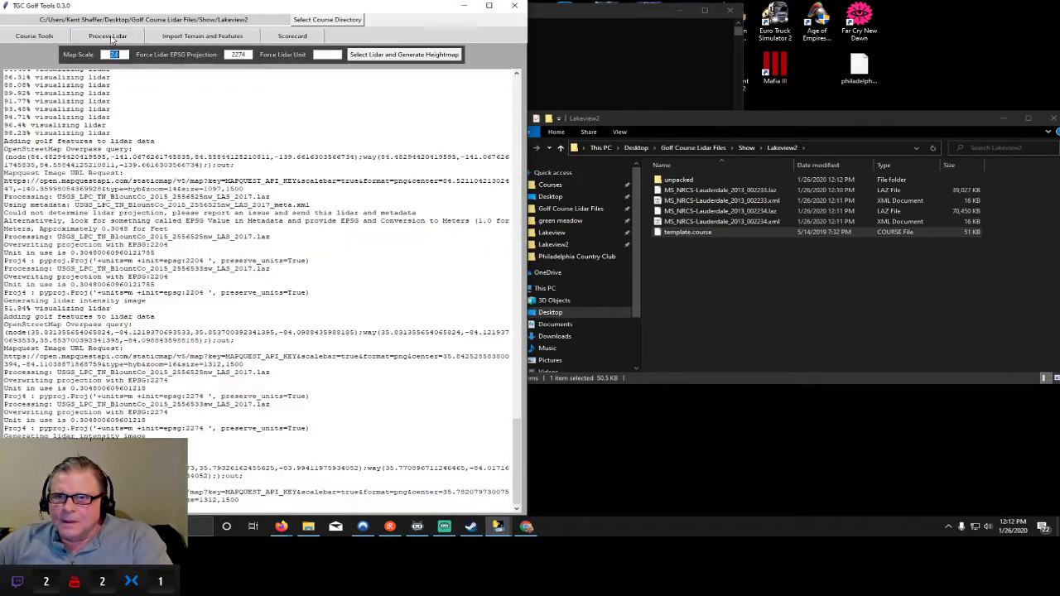
click(427, 55)
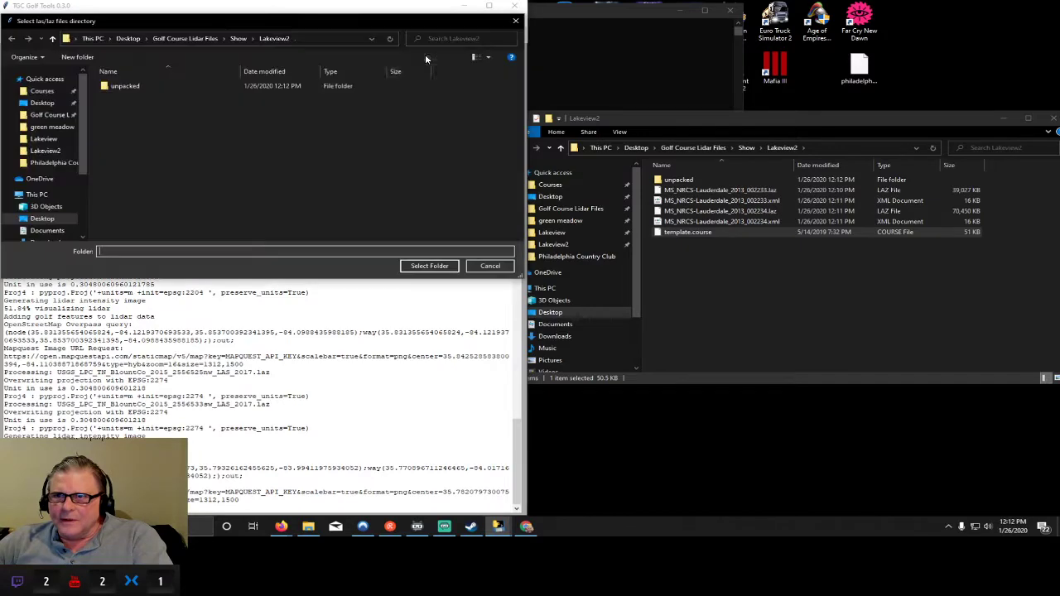
click(429, 265)
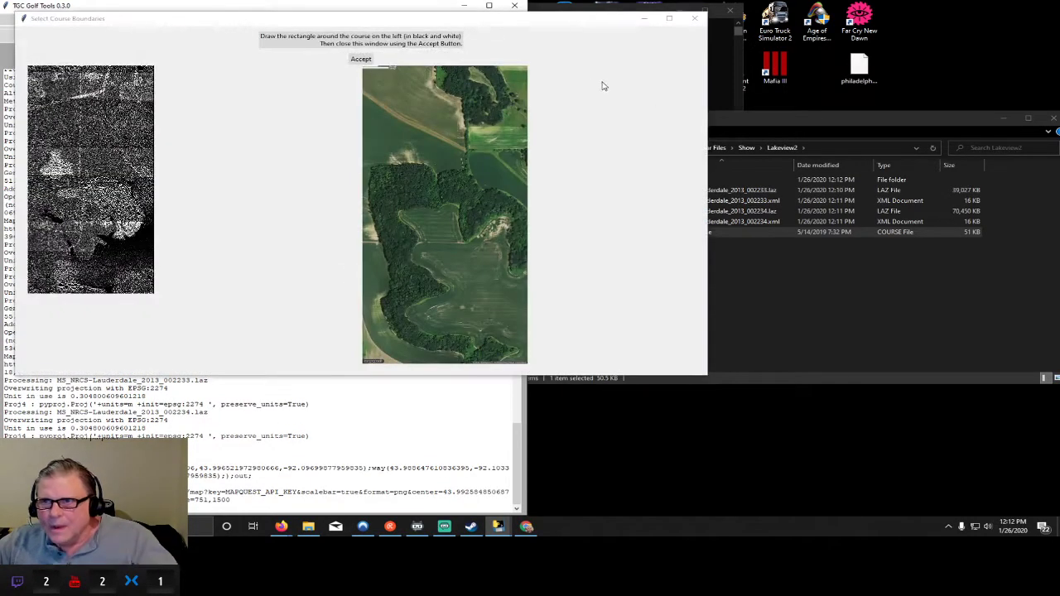
click(694, 18)
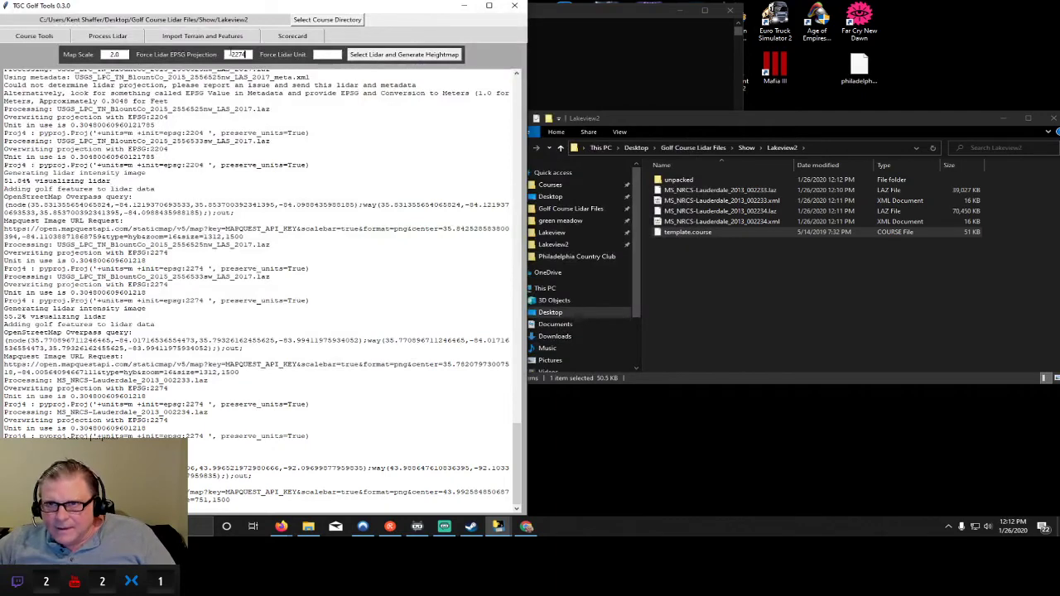
- Clear the forced lidar EPSG projection and process the lidar files in the Lakeview2 folder again
drag(247, 54, 204, 62)
key(BackSpace)
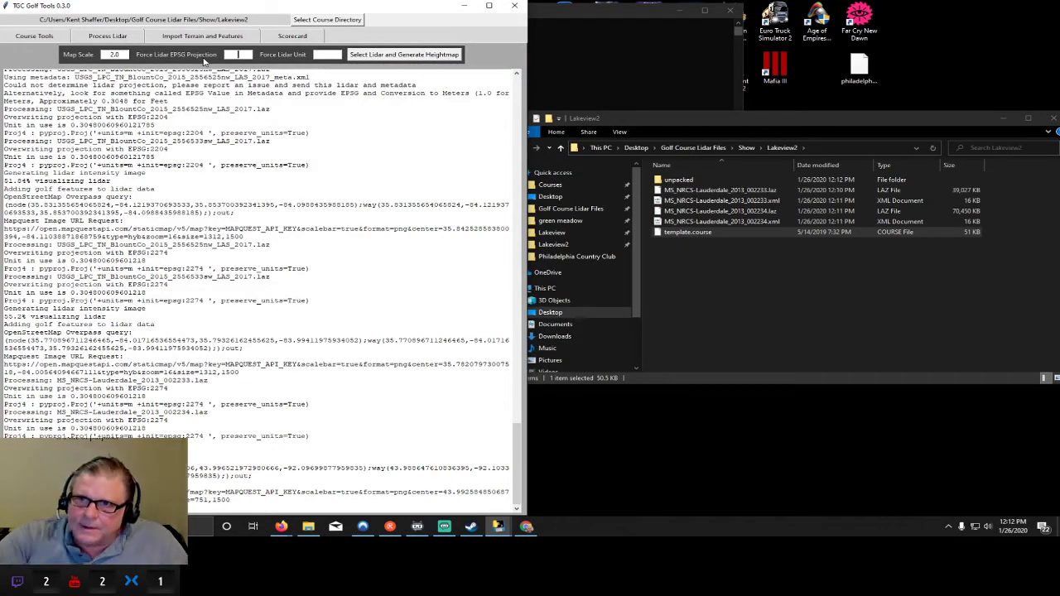
click(377, 54)
click(431, 265)
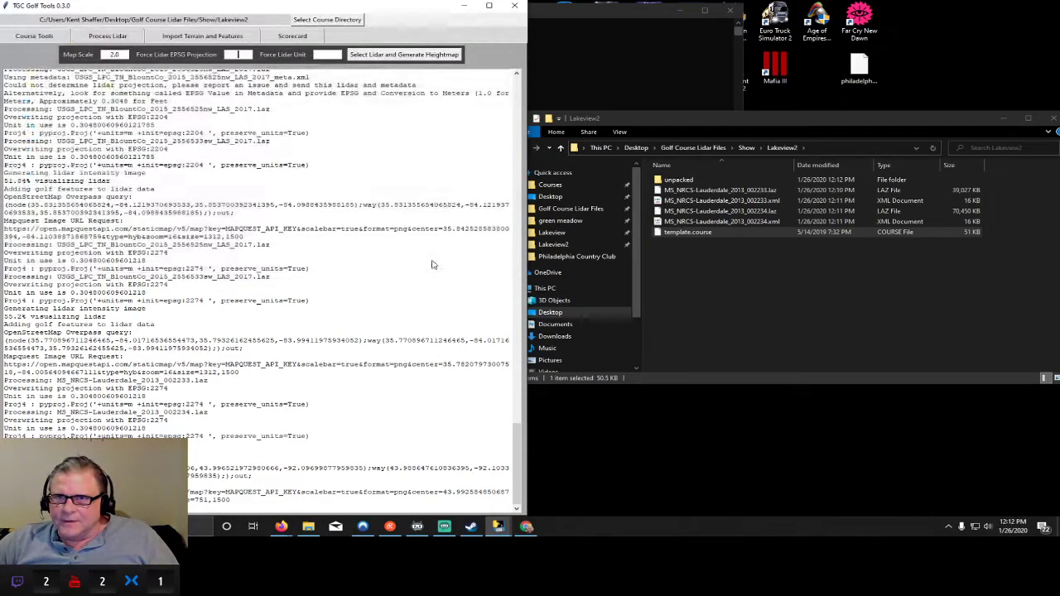
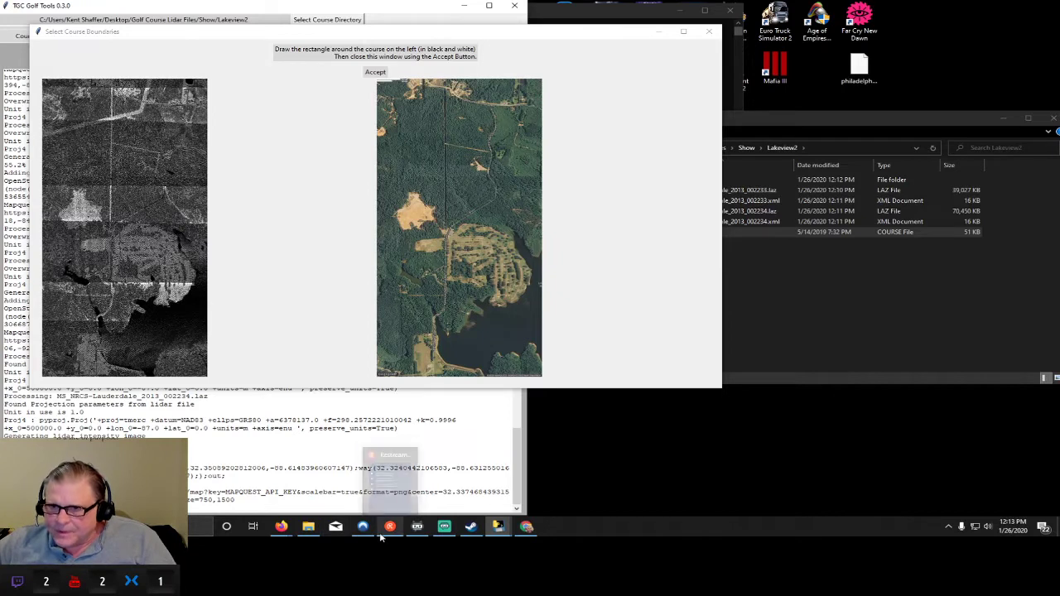
- Switch to OpenStreetMap in Firefox, leave the map editor, search for "meridian oh" and examine the surrounding area
mouse_move(310, 534)
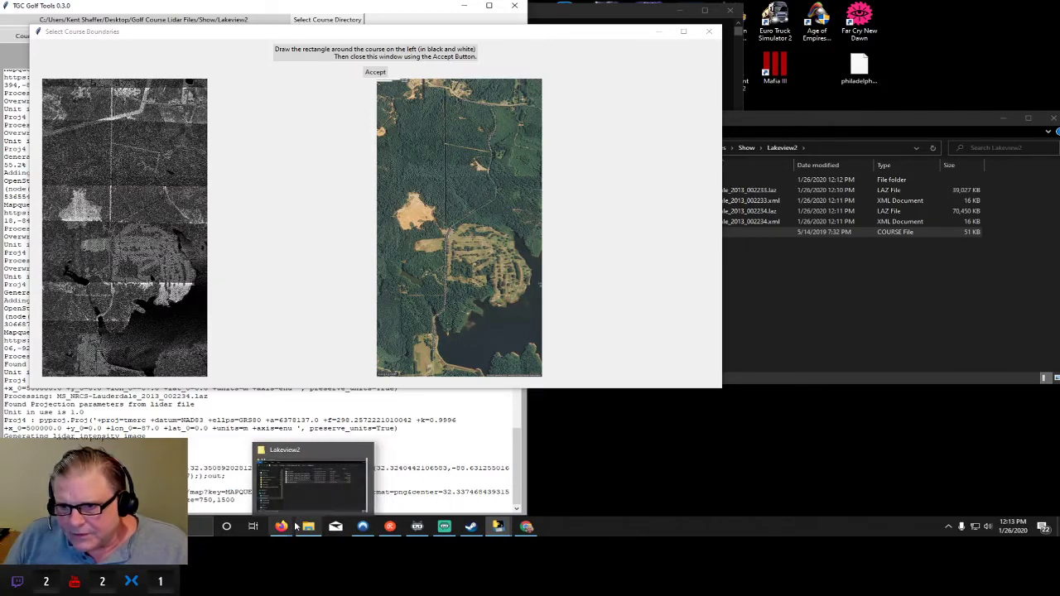
mouse_move(283, 528)
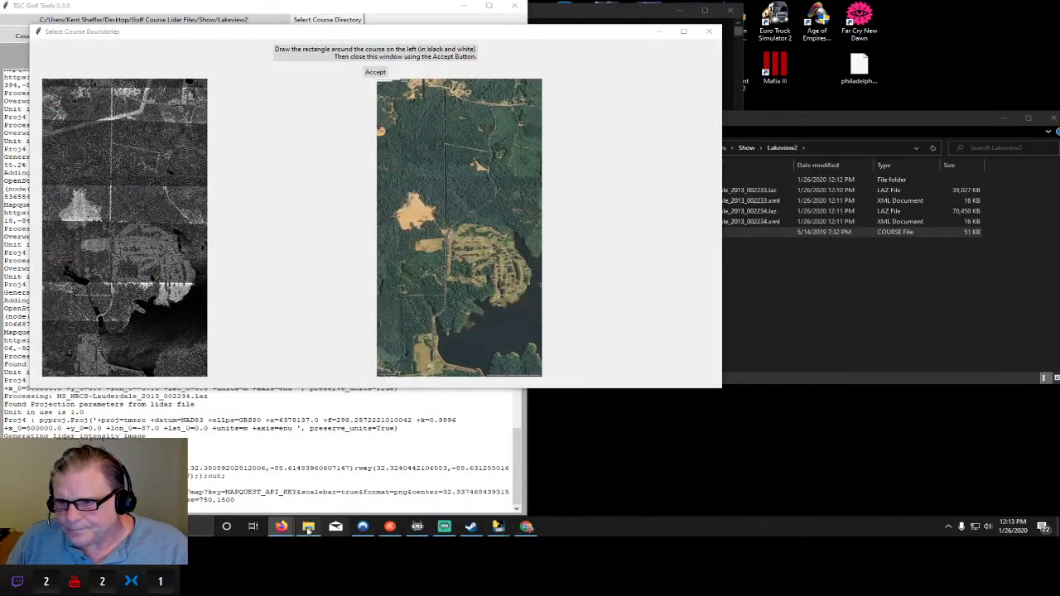
click(241, 478)
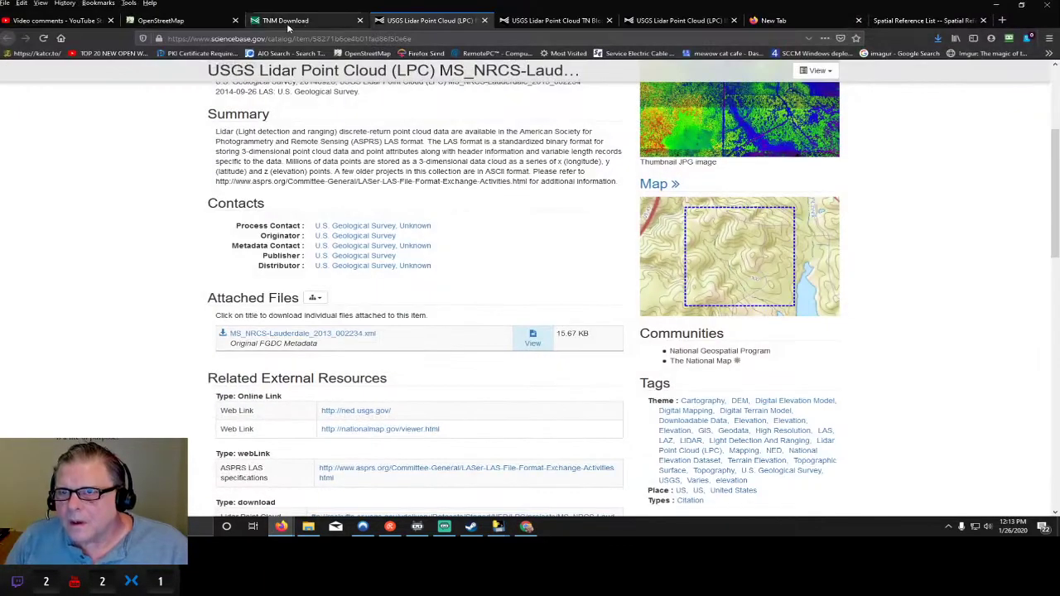
click(166, 20)
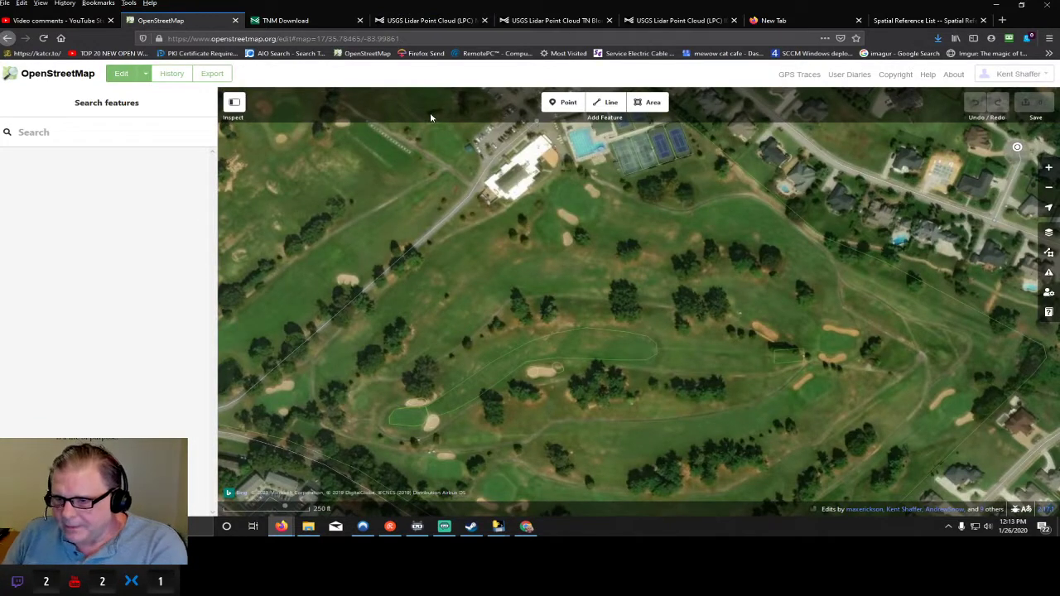
click(18, 78)
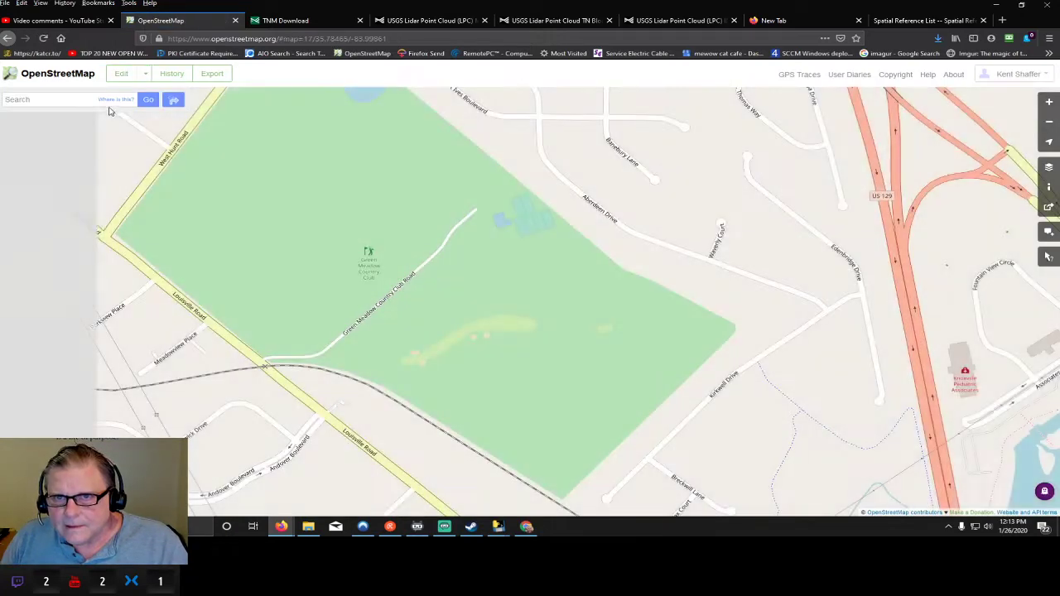
click(86, 100)
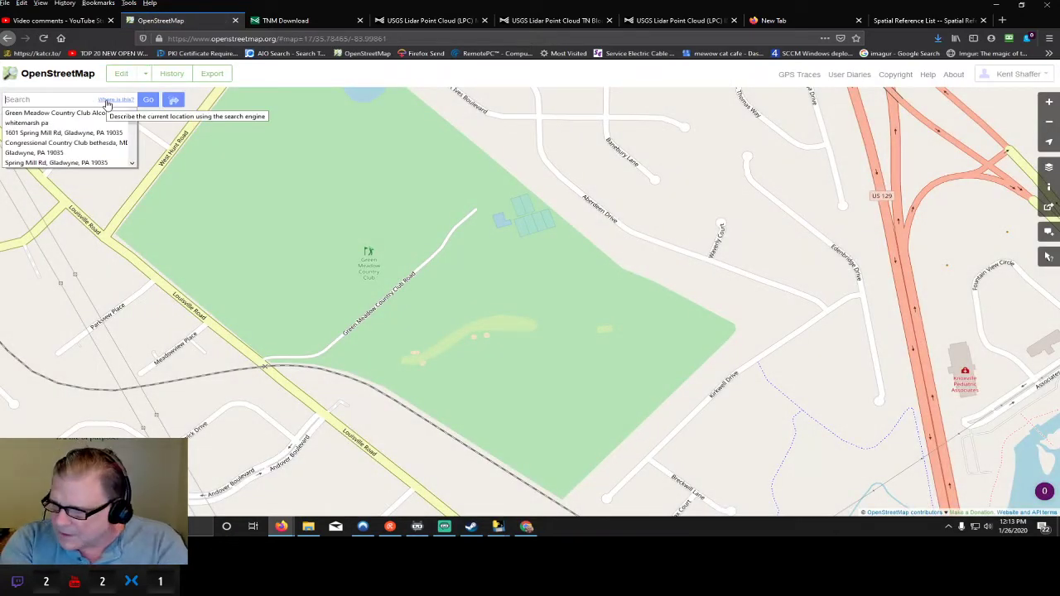
text(merl)
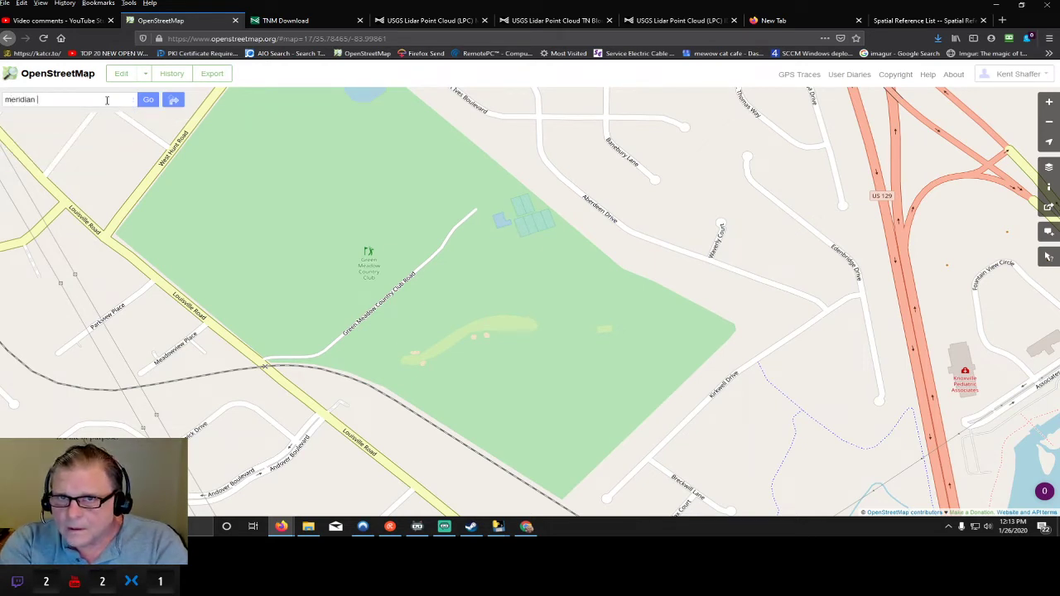
text(dian oh)
key(Return)
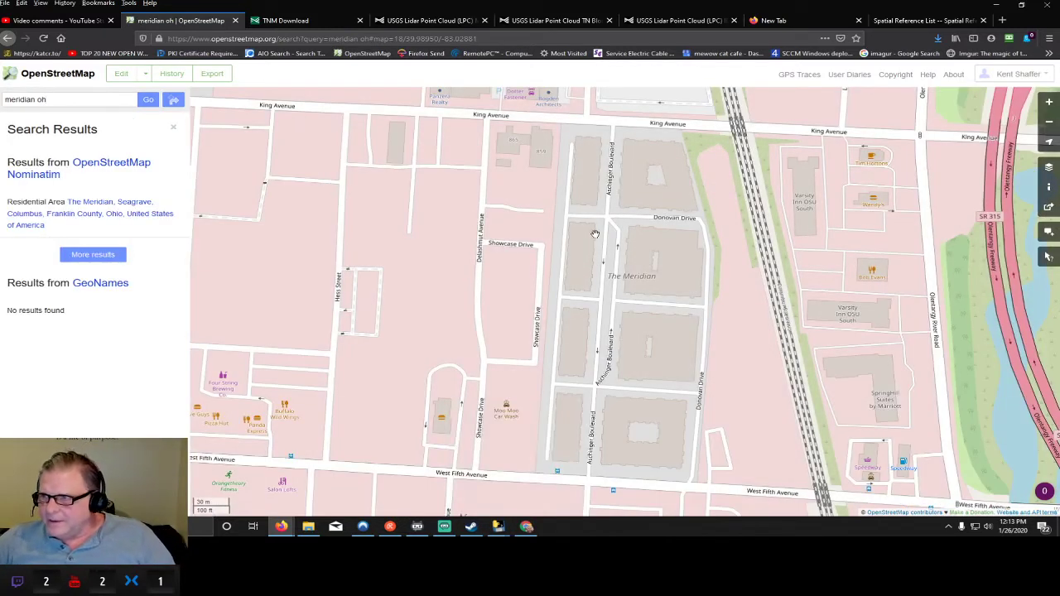
scroll(595, 235, down, 2)
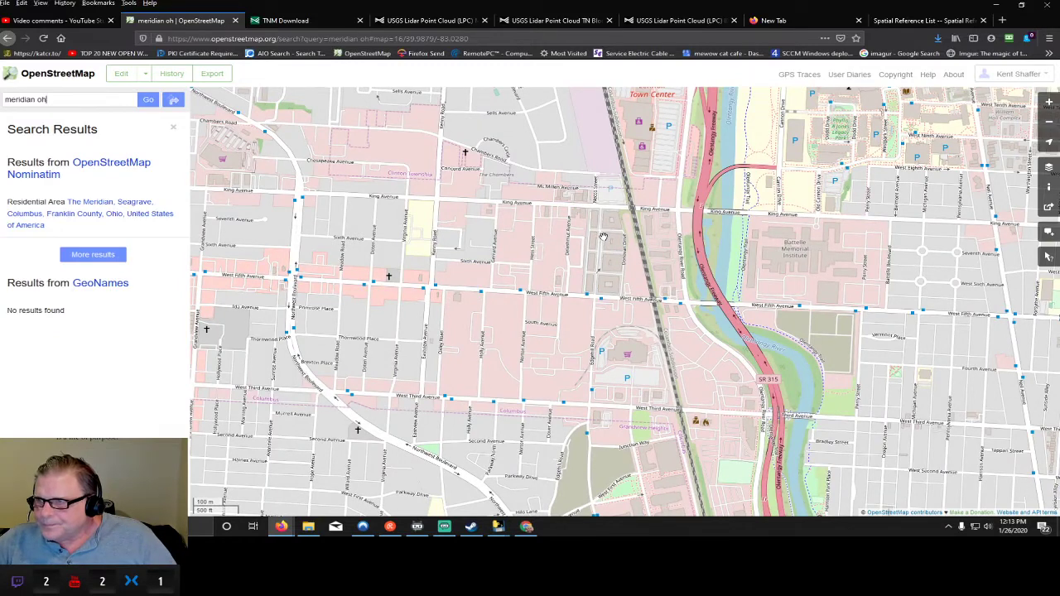
scroll(602, 236, down, 1)
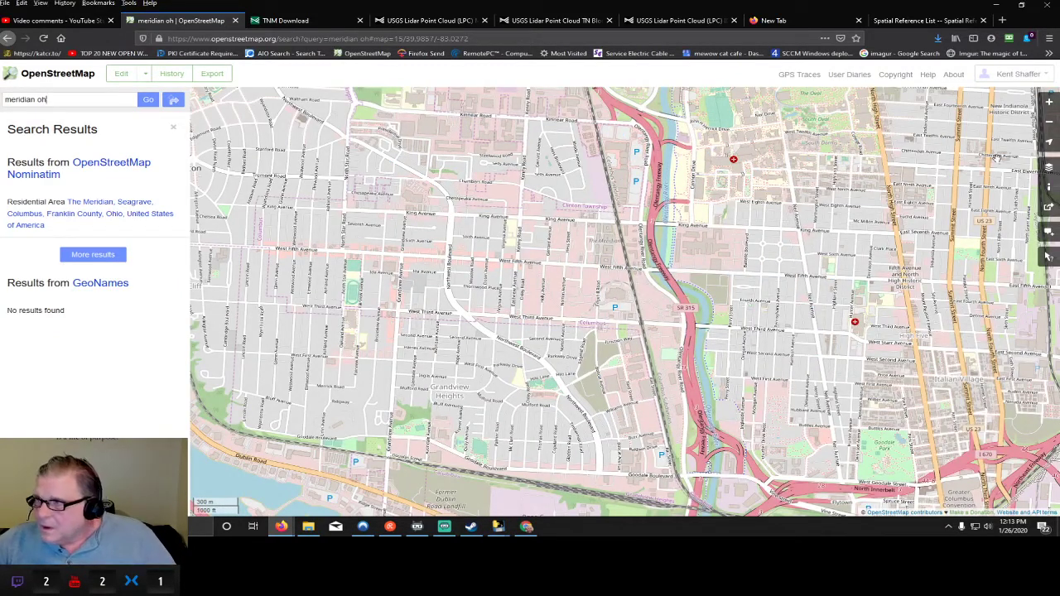
- View the available map layers and the aerial imagery of the area in the map editor, and return to the standard map
click(1048, 167)
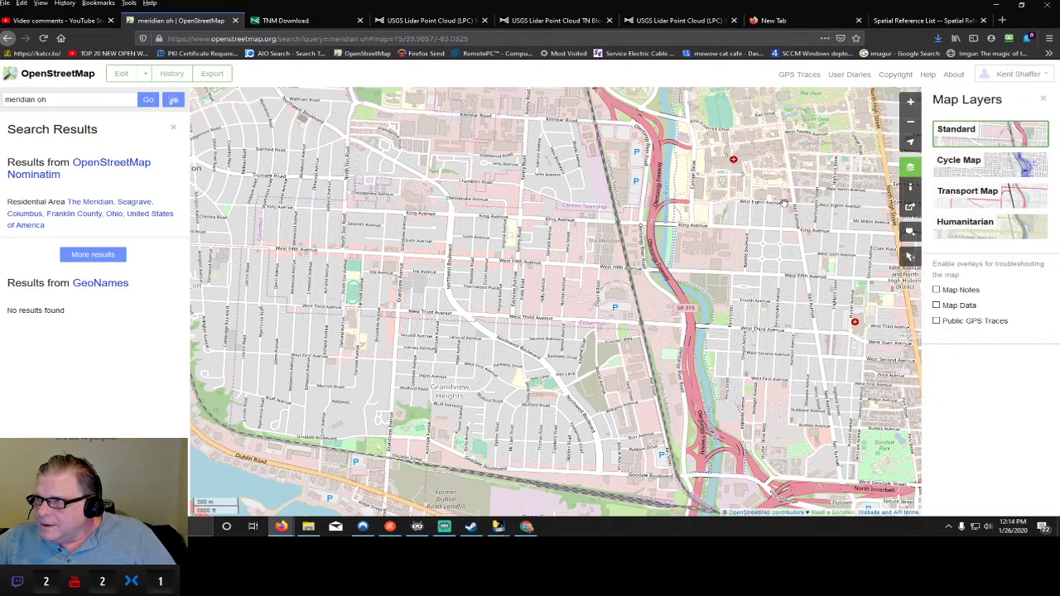
click(909, 168)
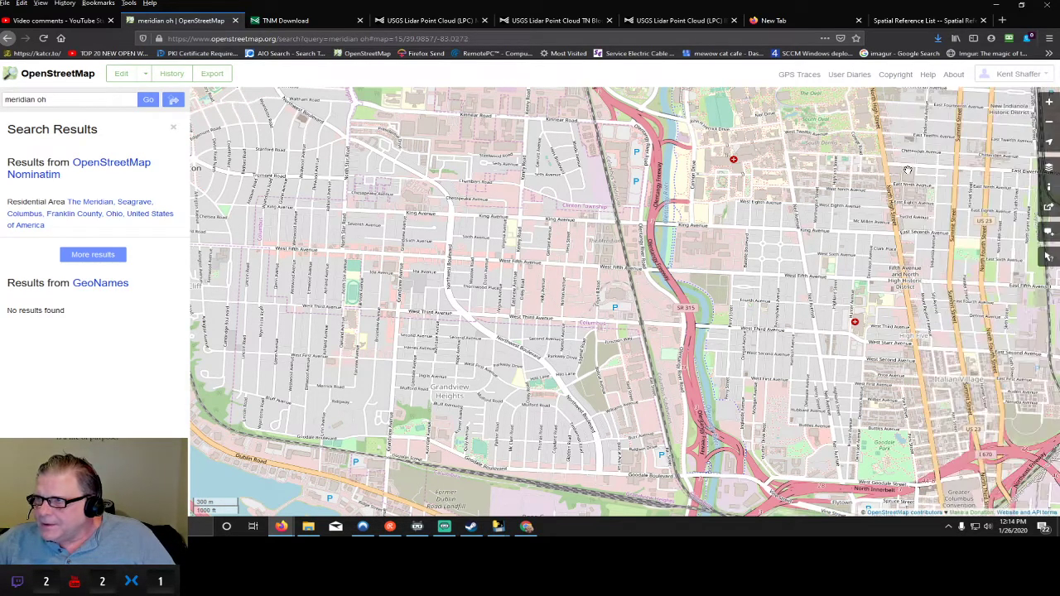
click(119, 76)
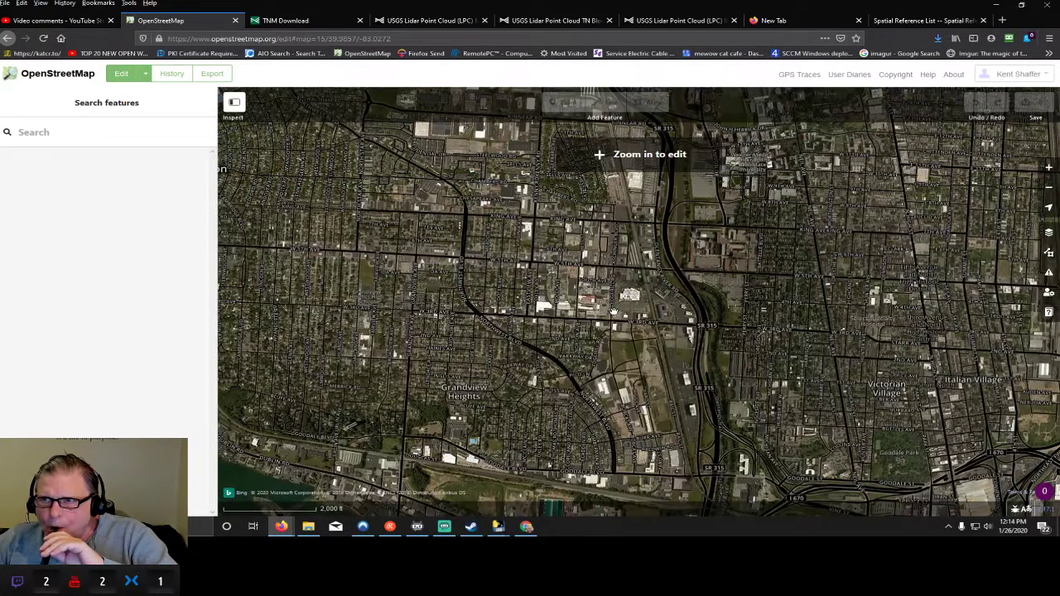
click(10, 76)
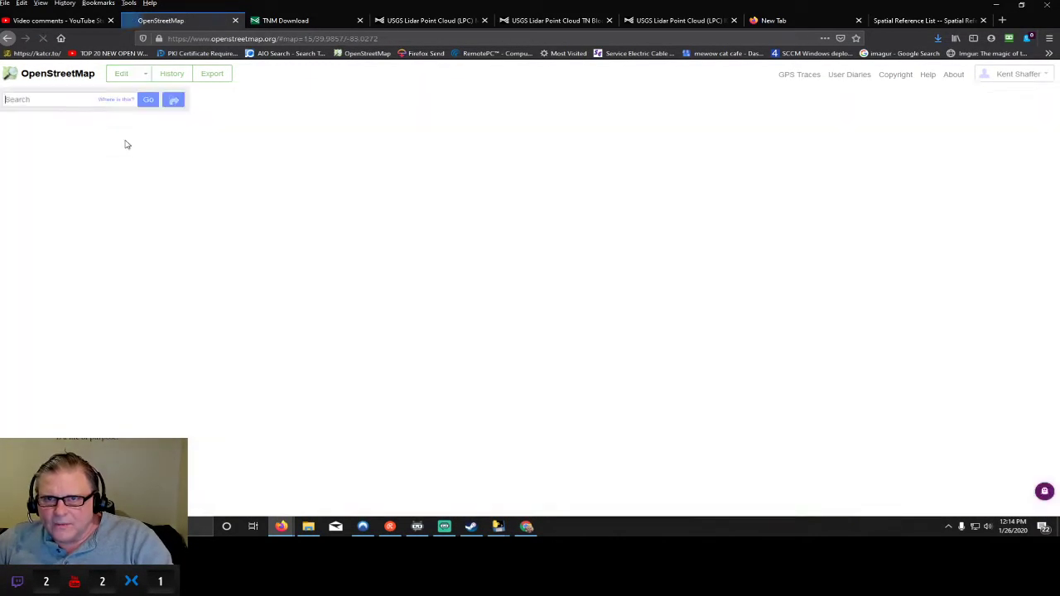
- Search OpenStreetMap for "lakeview golf course meridian oh", clear the search and look over the area farther north
click(39, 103)
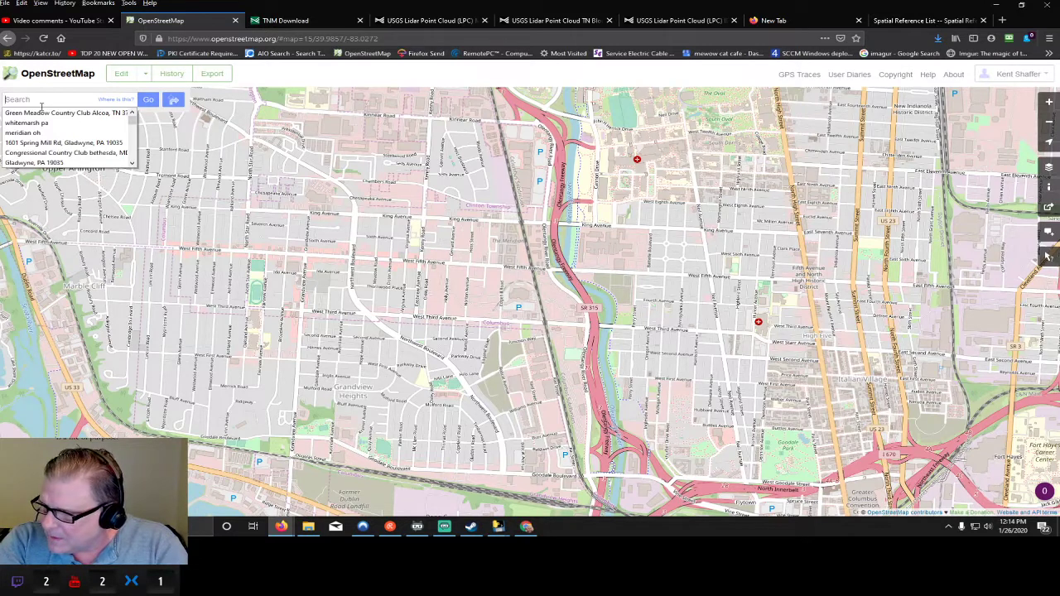
text(lakeview)
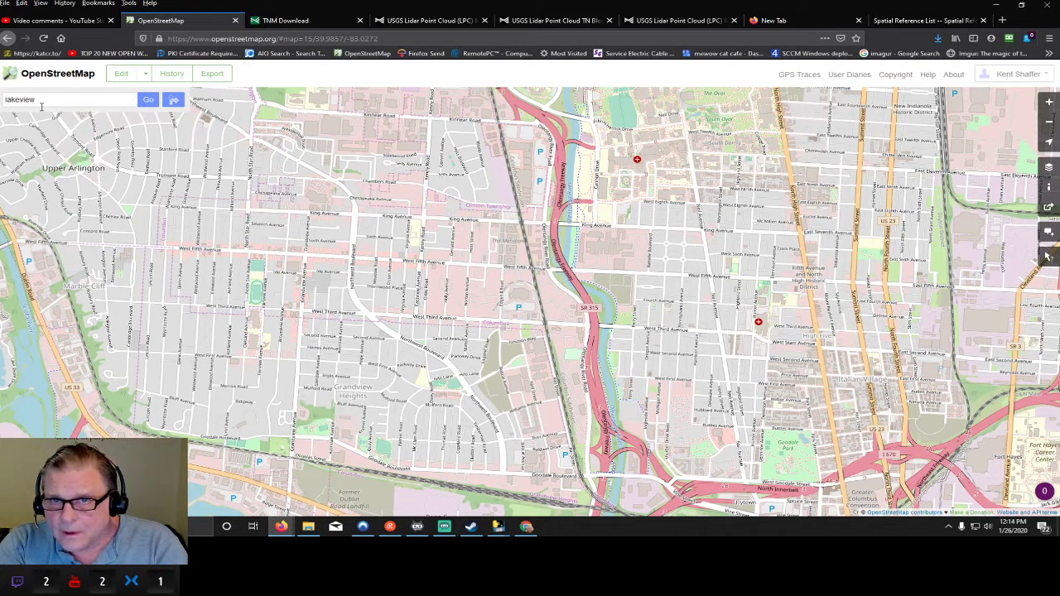
text( golf course)
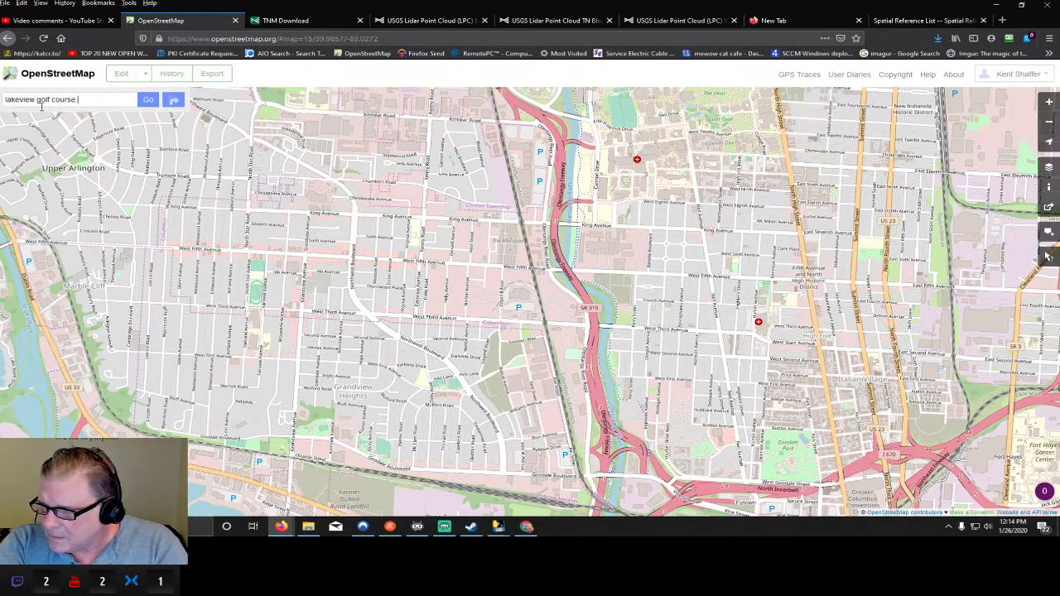
text( meridian)
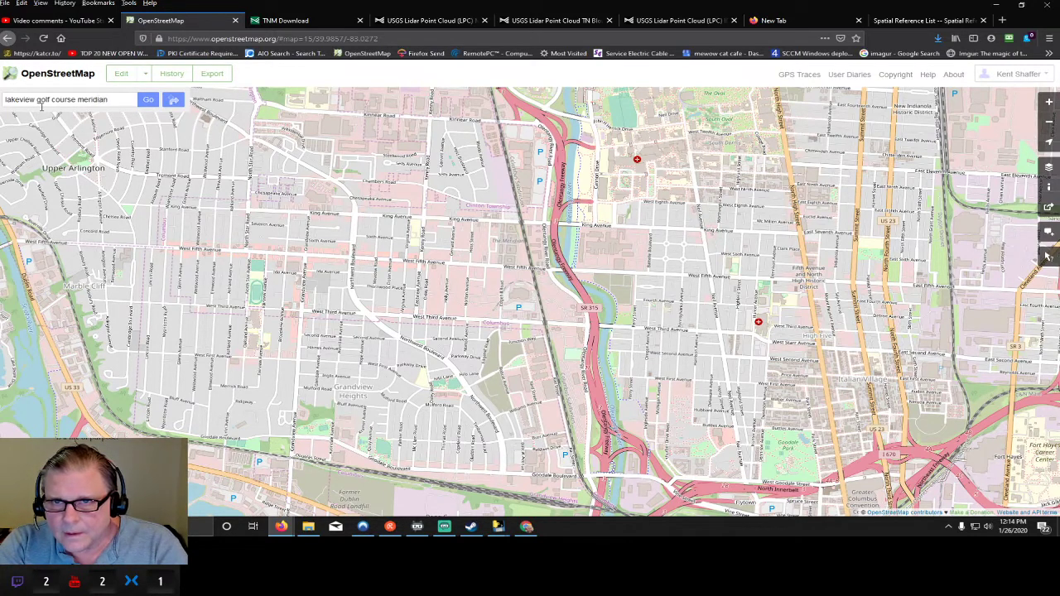
text(oh)
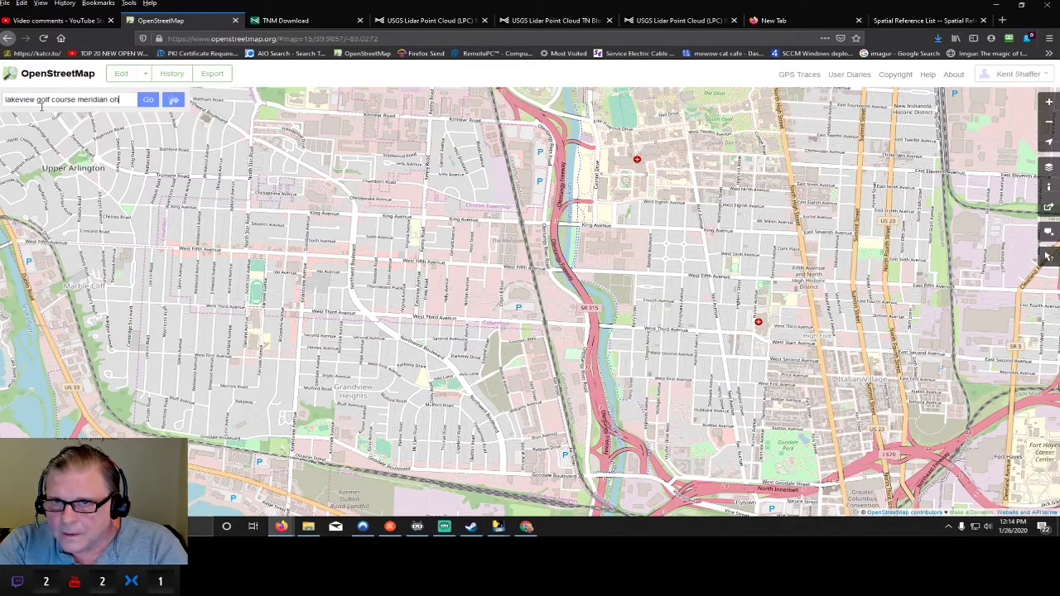
key(Return)
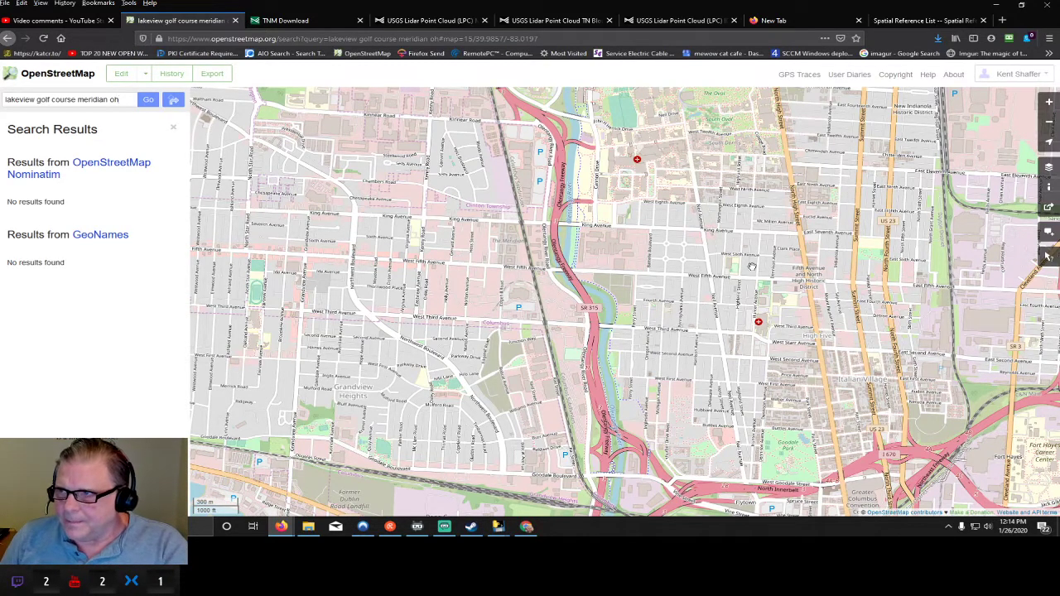
drag(659, 231, 680, 366)
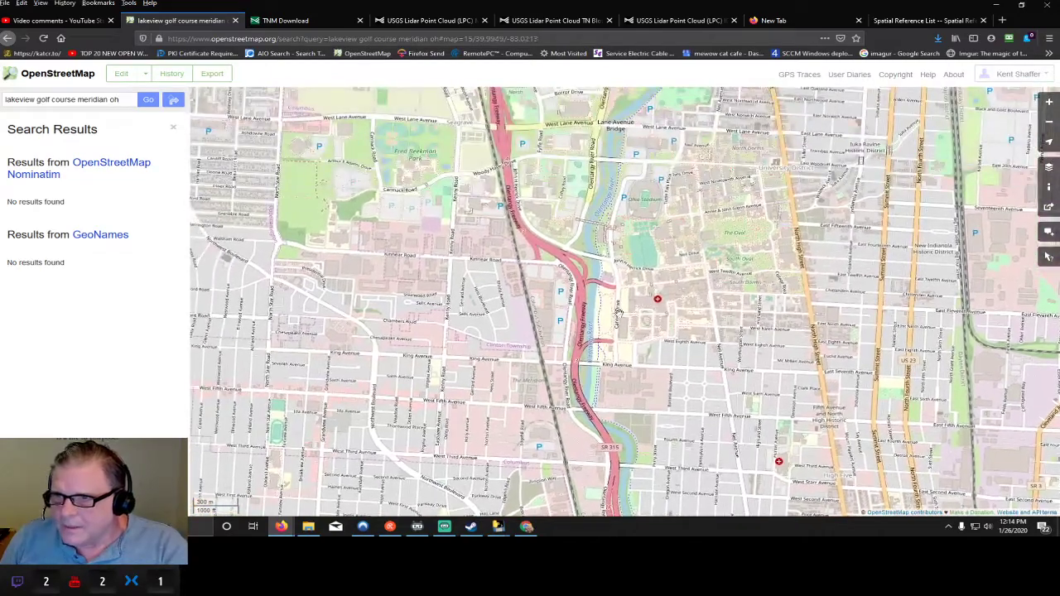
click(12, 76)
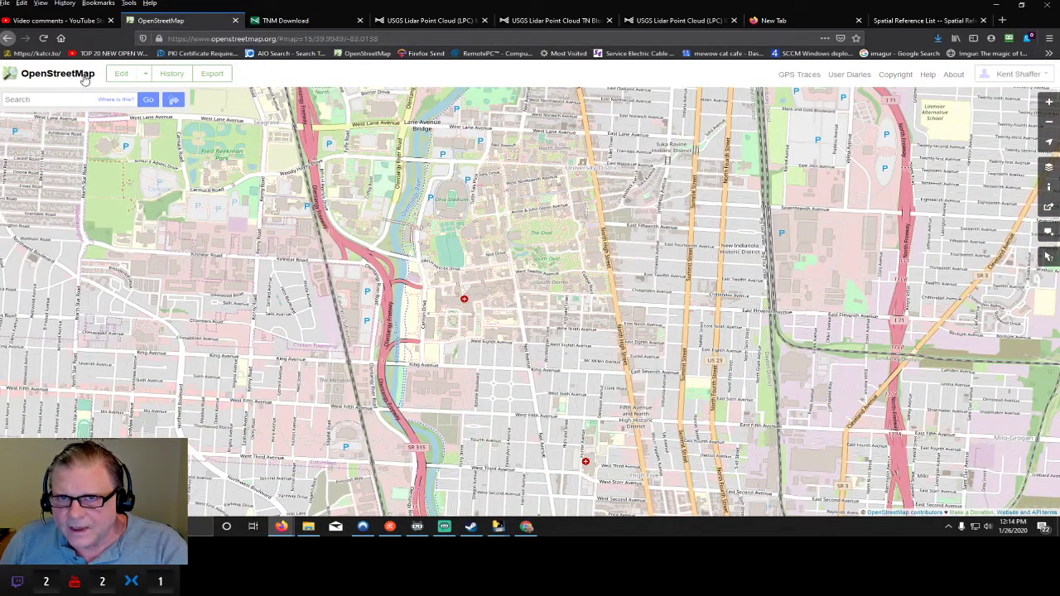
drag(296, 208, 317, 378)
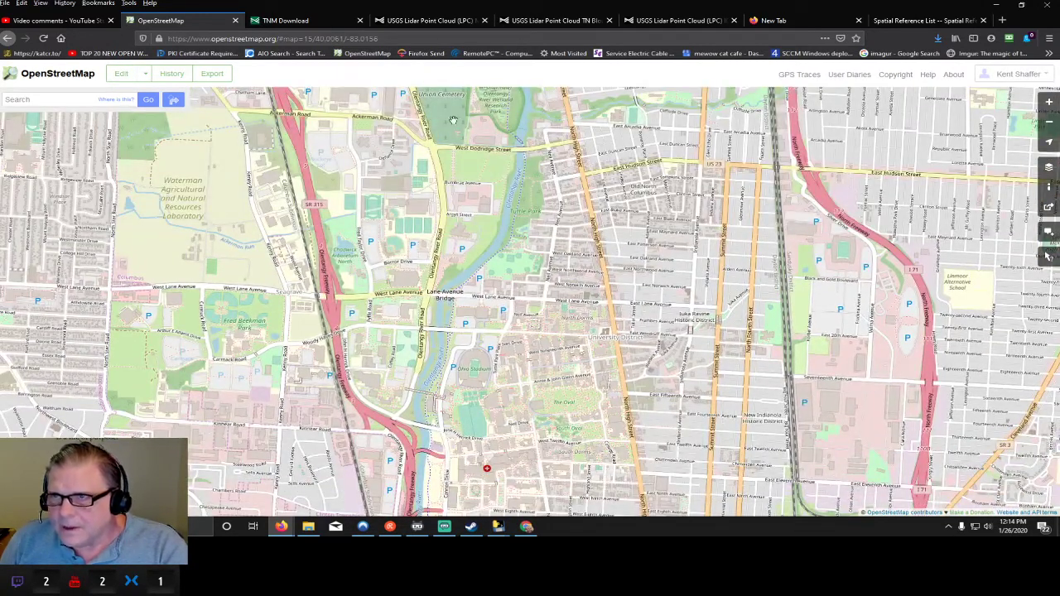
- Open Google Maps in the empty browser tab and search for "lakeview golf course meridian oh"
click(786, 22)
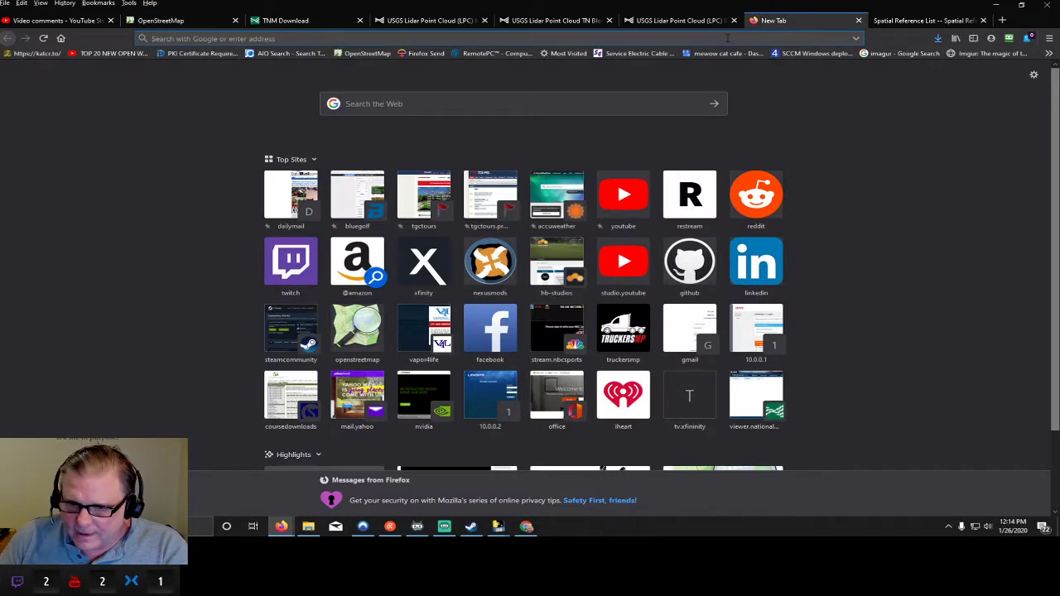
text(maps.google.com/)
key(Return)
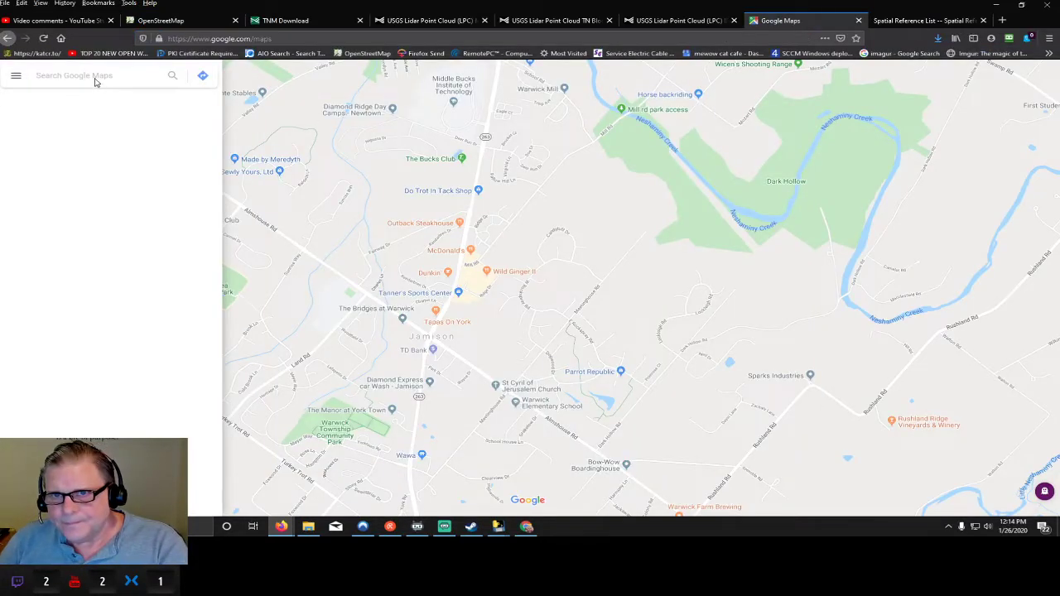
click(100, 77)
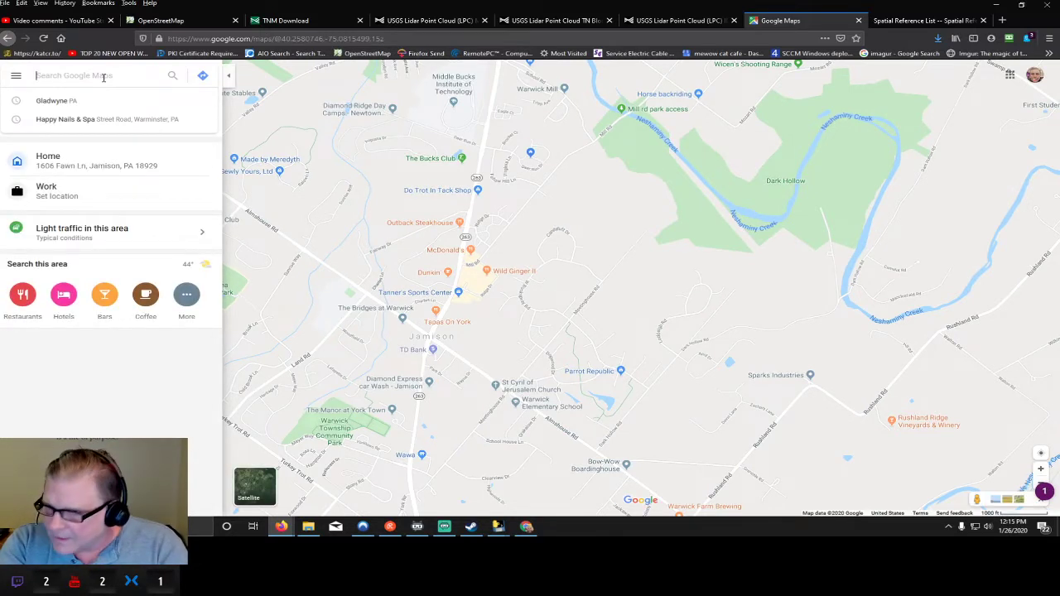
text(laek)
key(BackSpace)
key(BackSpace)
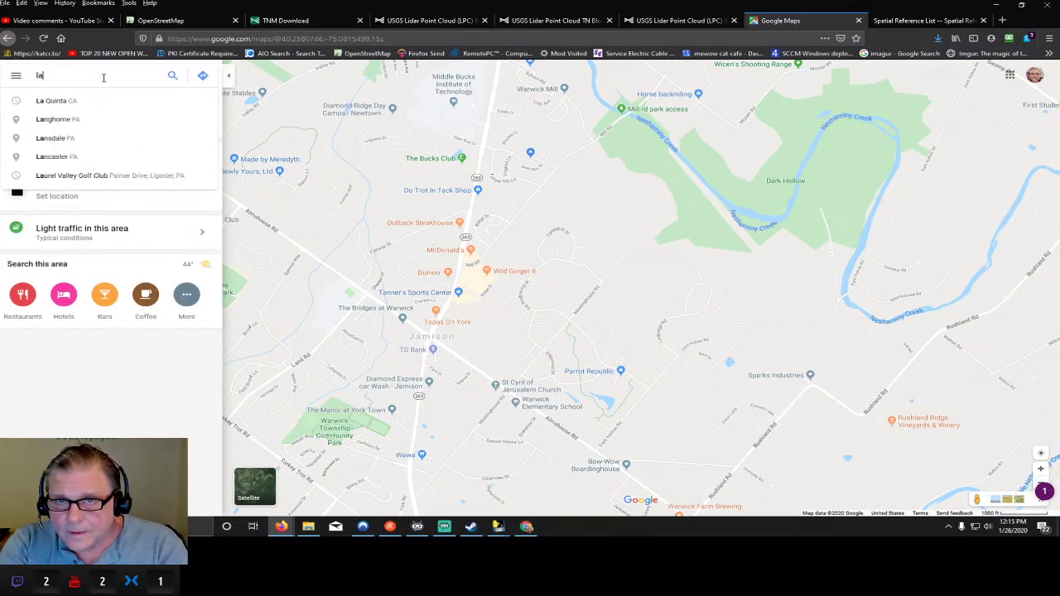
text(keview)
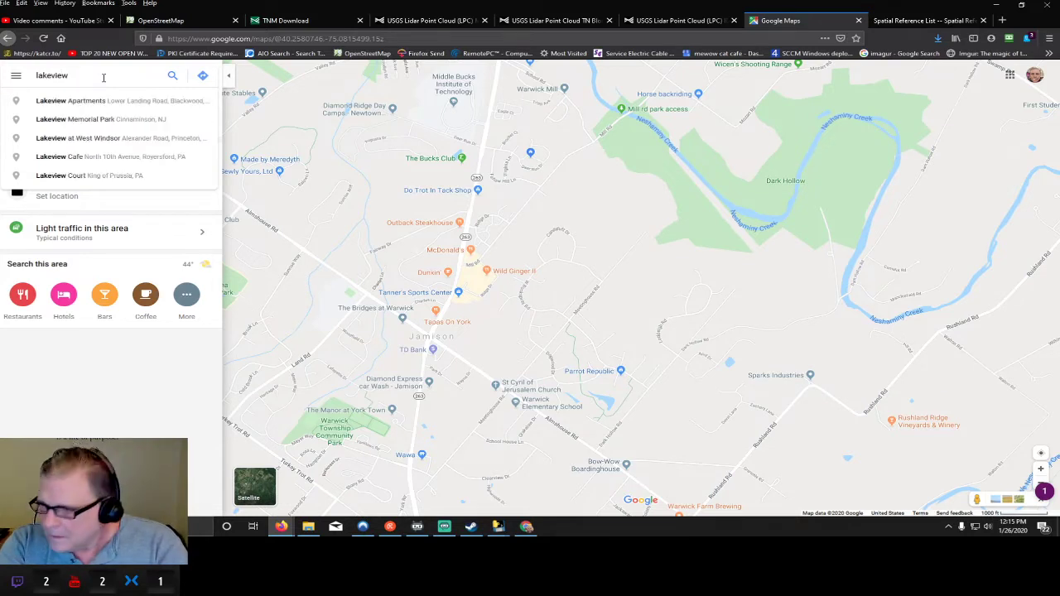
text( golf cour)
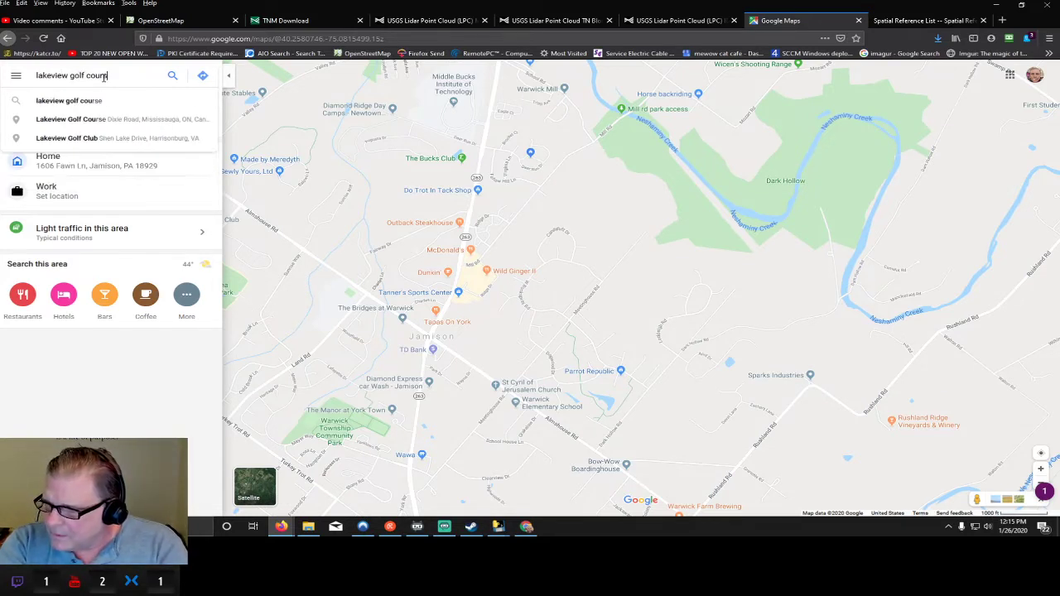
text(se merid)
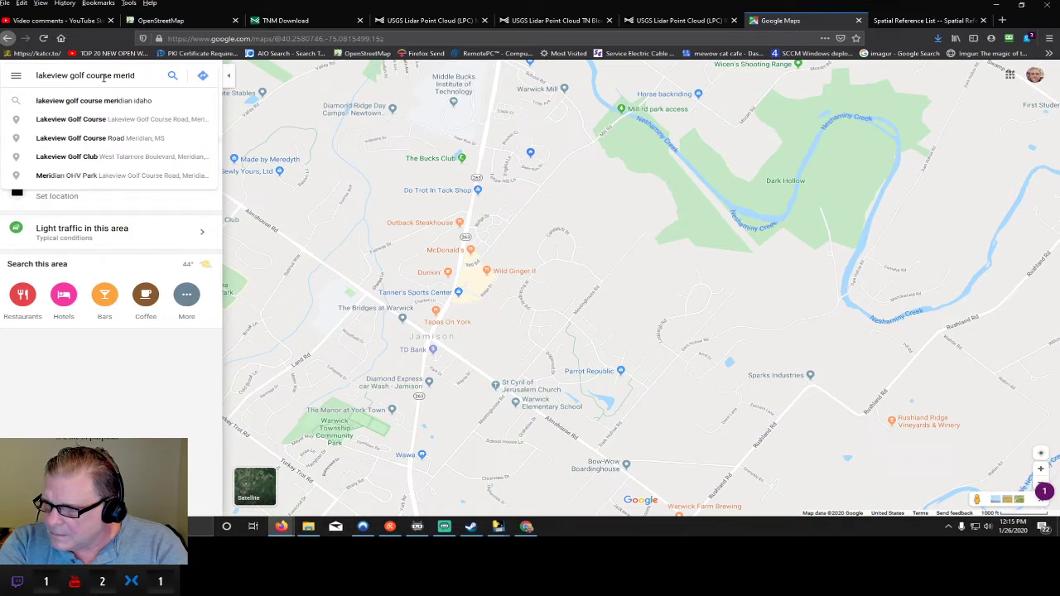
text(ian oh)
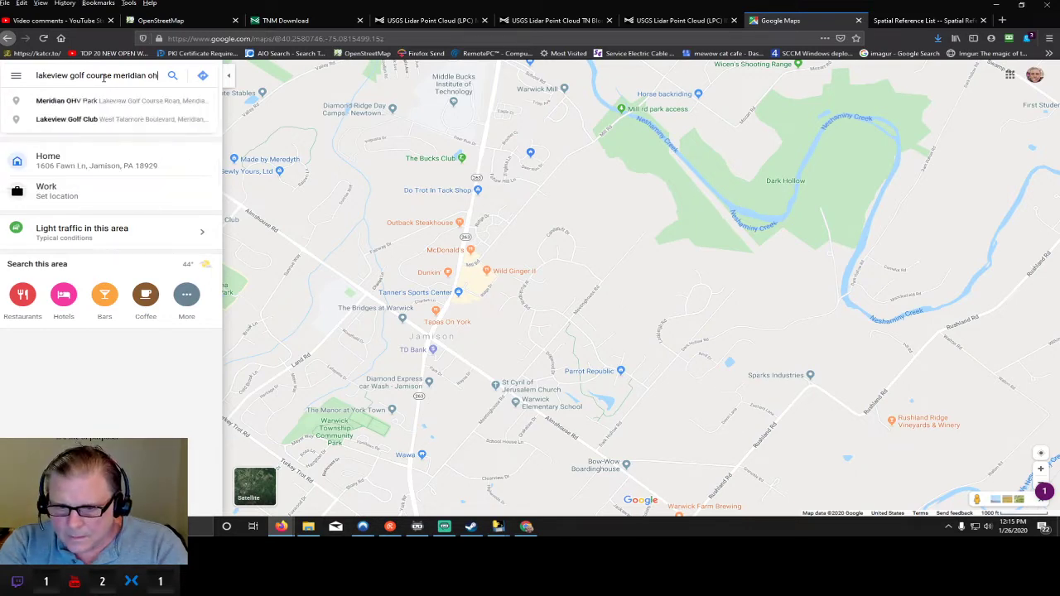
key(Return)
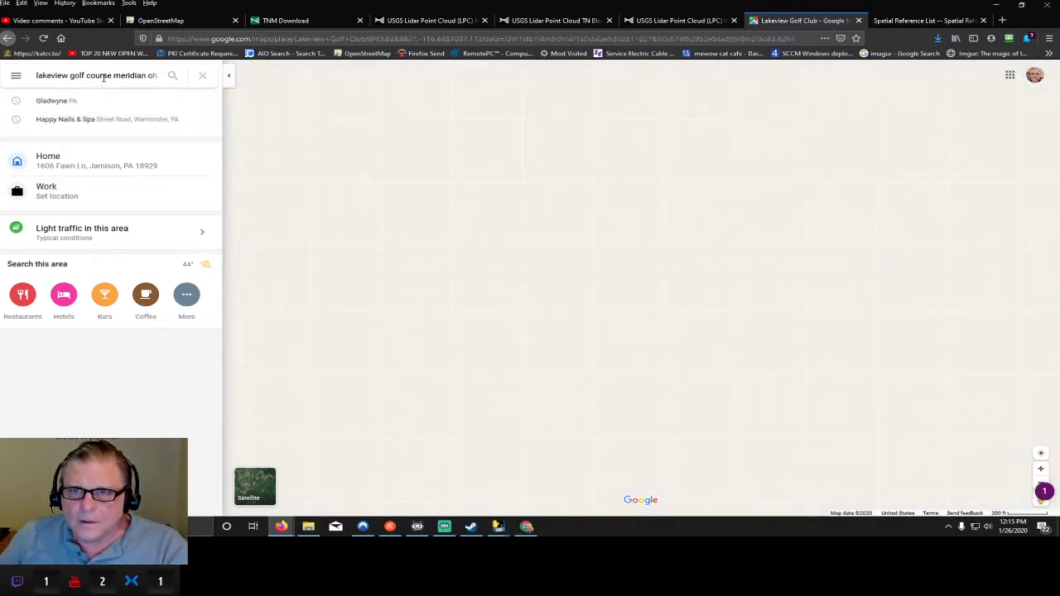
- Examine the roads and towns surrounding Lakeview Golf Club in Google Maps
scroll(593, 253, down, 4)
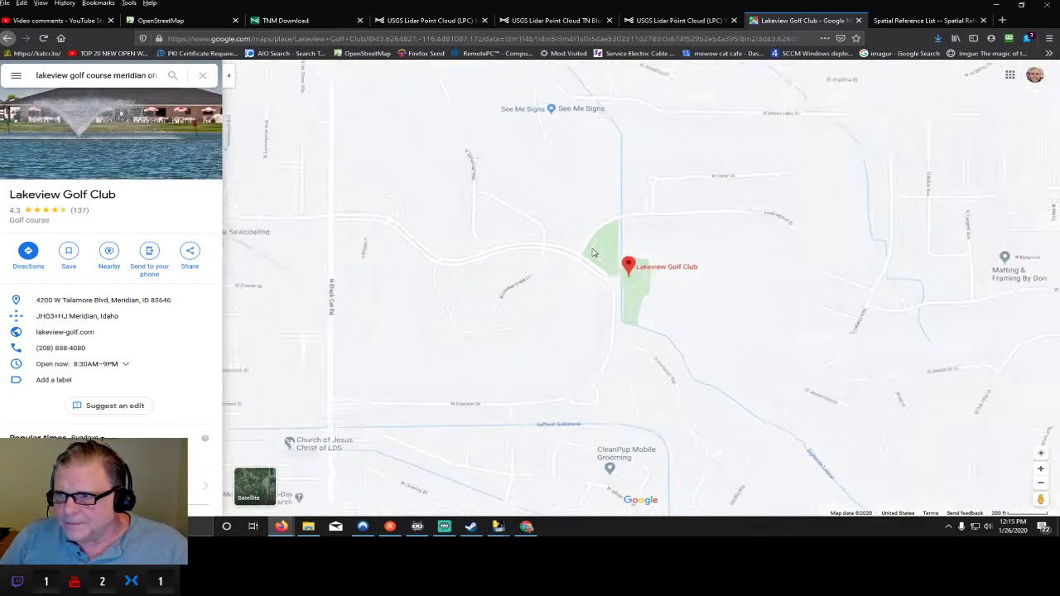
scroll(592, 253, down, 3)
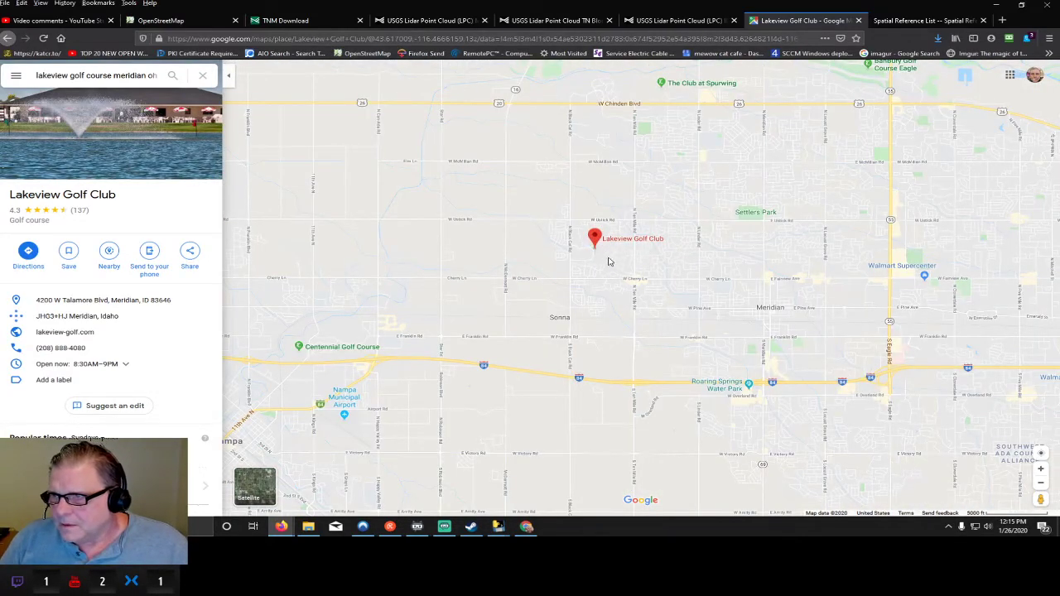
drag(630, 264, 553, 271)
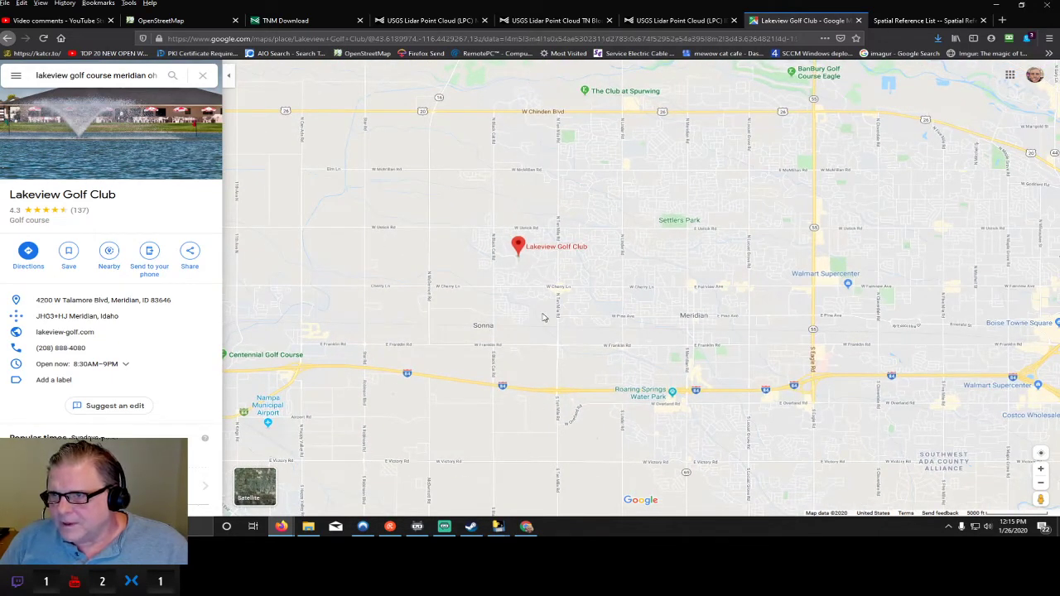
scroll(543, 308, up, 2)
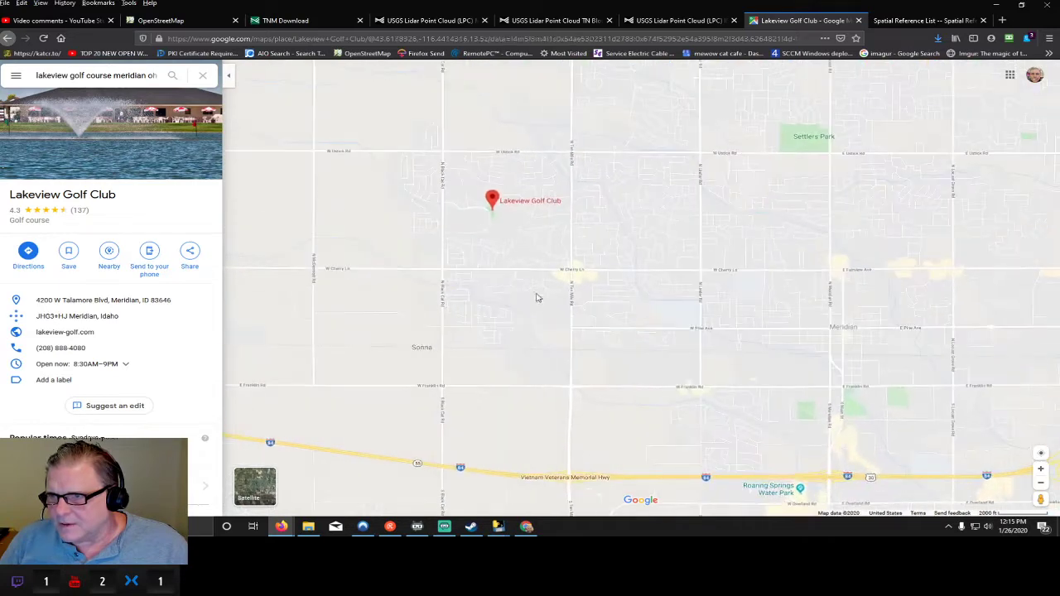
scroll(517, 300, up, 1)
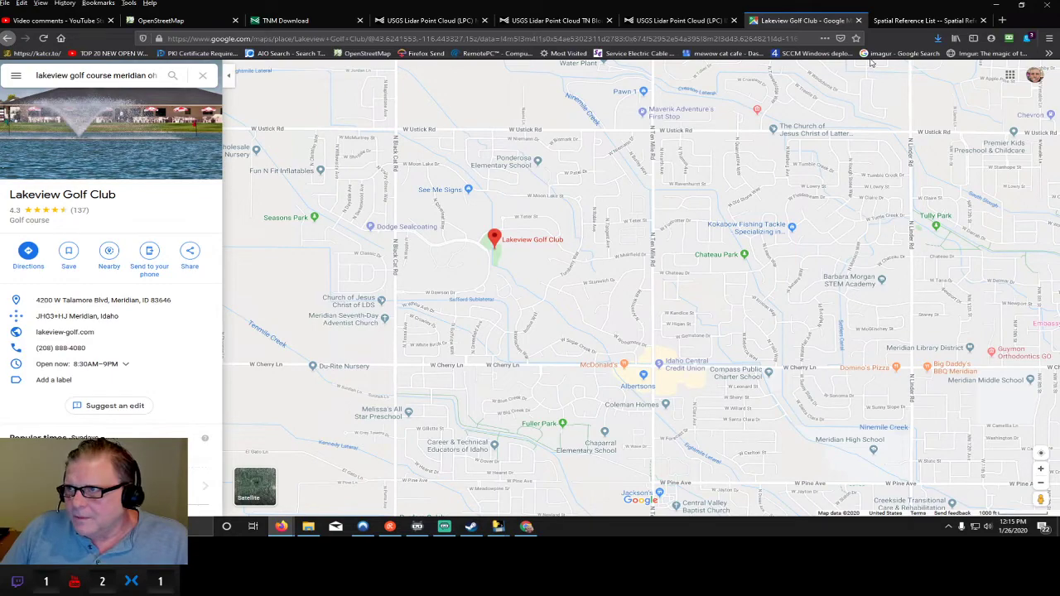
- Compare the wider OpenStreetMap area around Columbus with the wider region around Lakeview Golf Club in Google Maps
click(162, 20)
scroll(415, 256, down, 3)
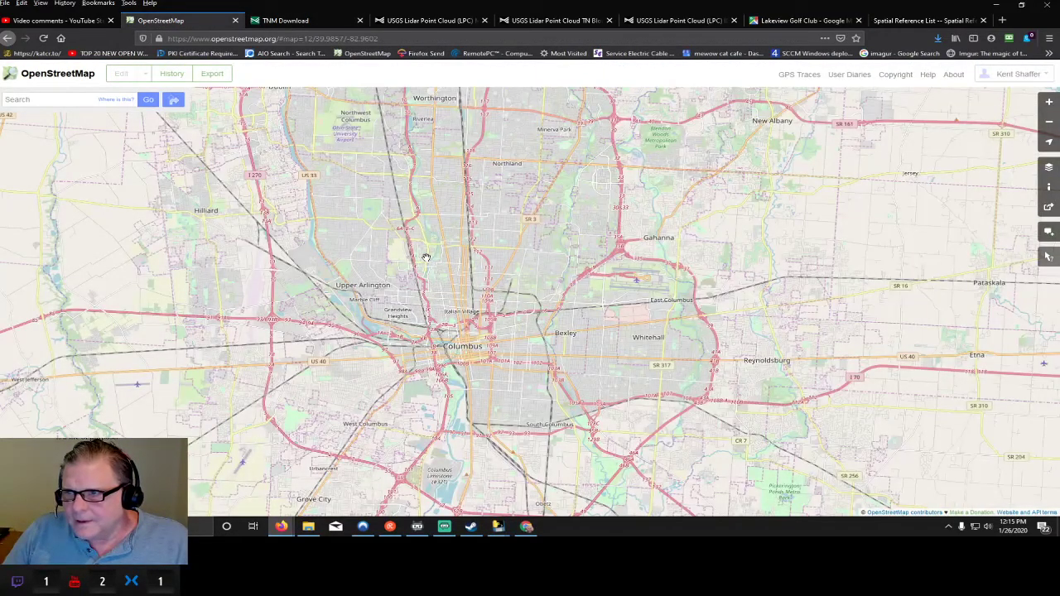
scroll(425, 257, down, 1)
drag(461, 243, 358, 271)
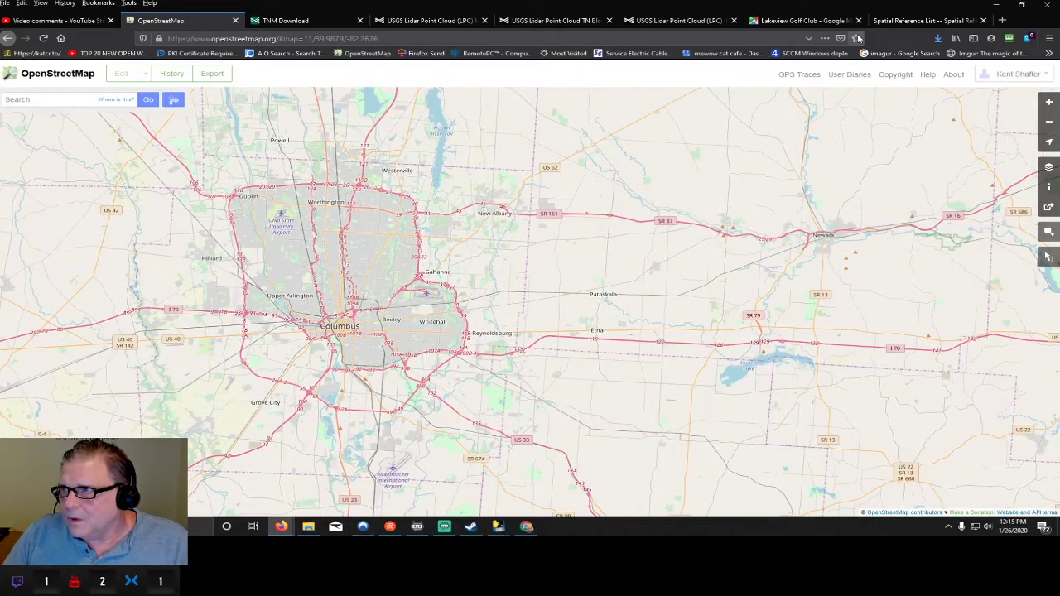
click(824, 21)
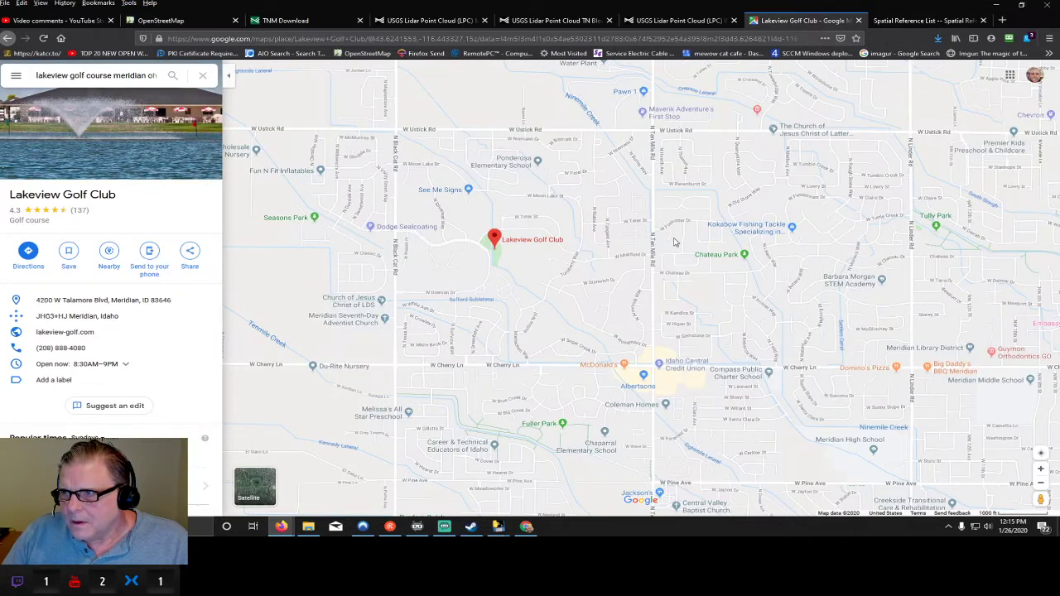
scroll(675, 241, down, 2)
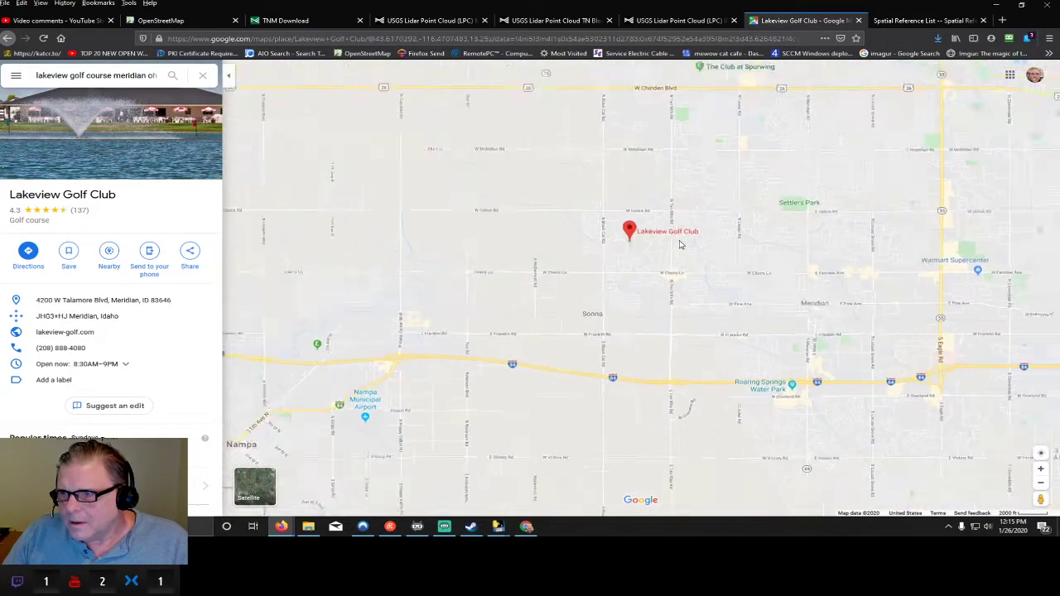
scroll(680, 245, down, 2)
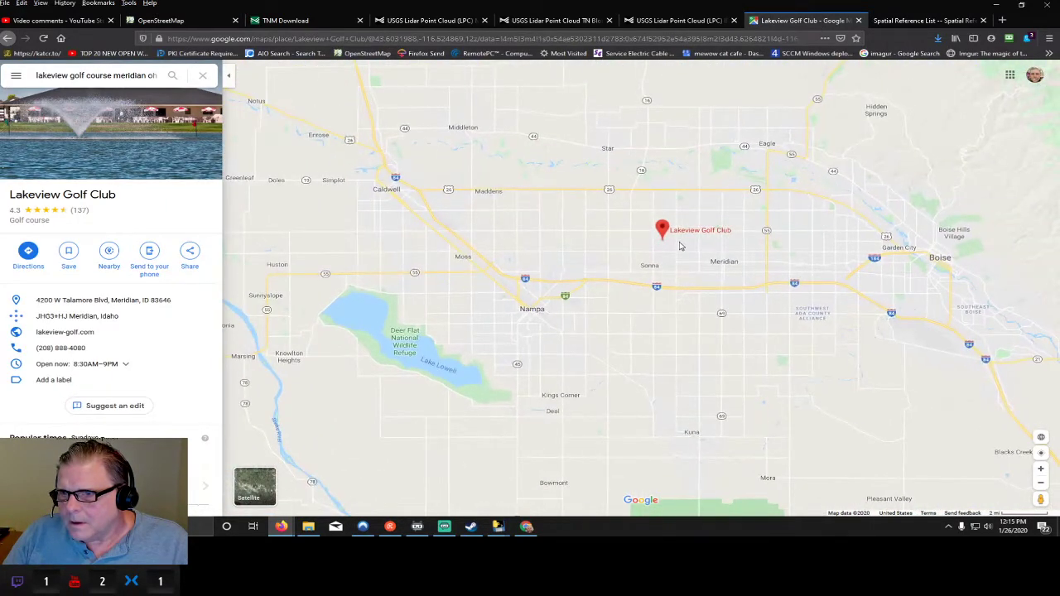
drag(686, 206, 622, 286)
scroll(634, 312, down, 1)
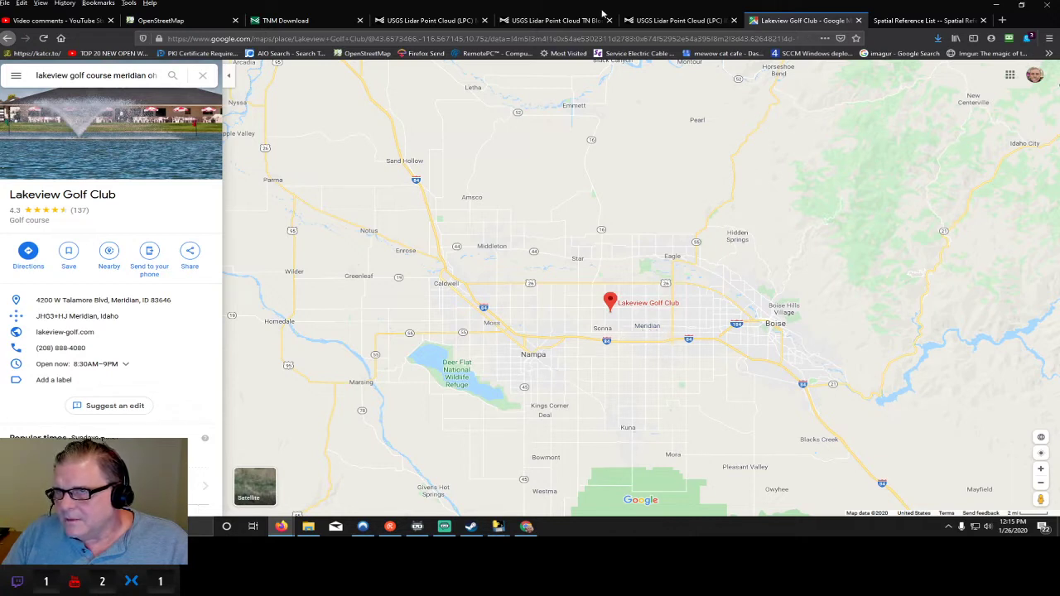
- Close the three USGS Lidar Point Cloud tabs and return to OpenStreetMap
click(485, 20)
click(484, 20)
click(484, 19)
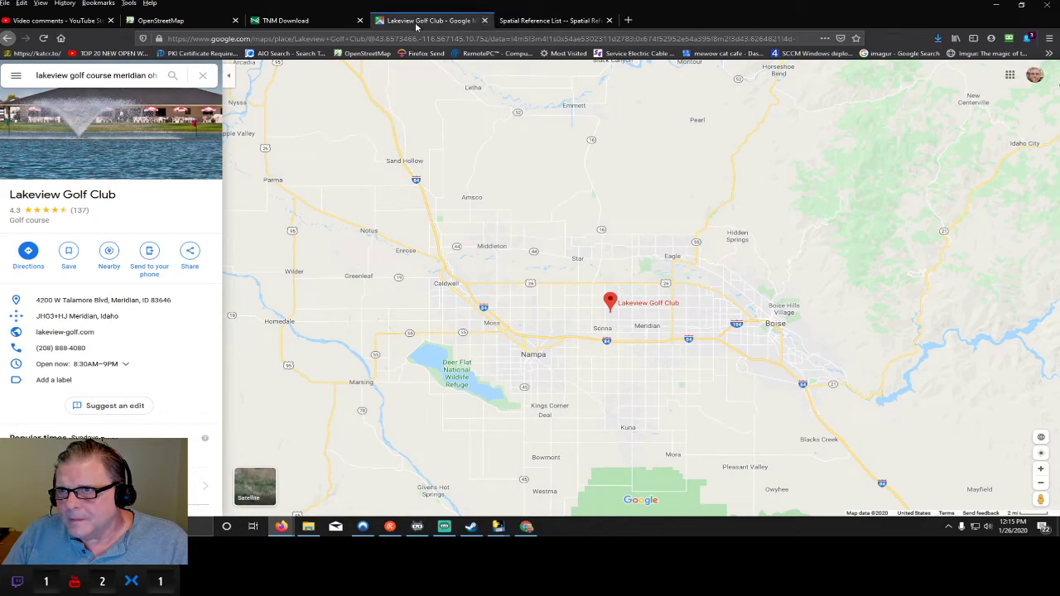
click(282, 22)
click(204, 23)
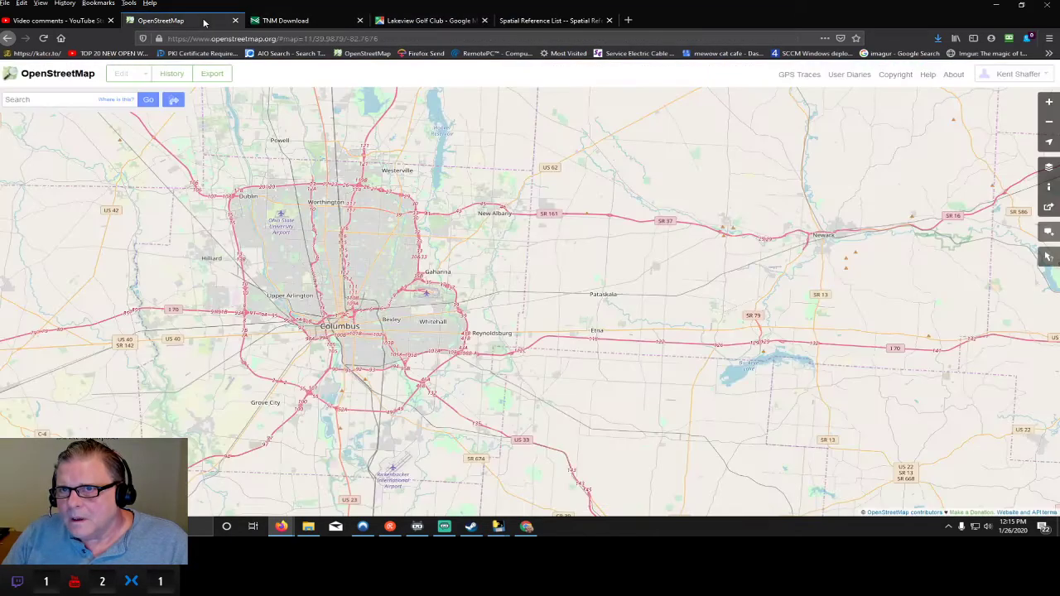
- Examine the roads and suburbs around Columbus in OpenStreetMap to look for Meridian
scroll(379, 355, up, 2)
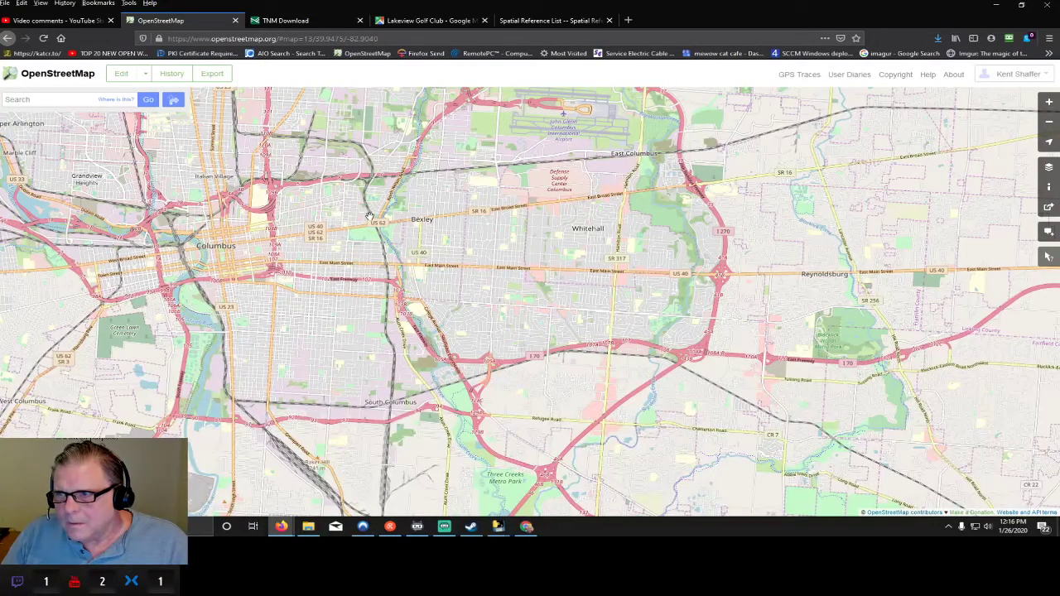
drag(310, 236, 662, 336)
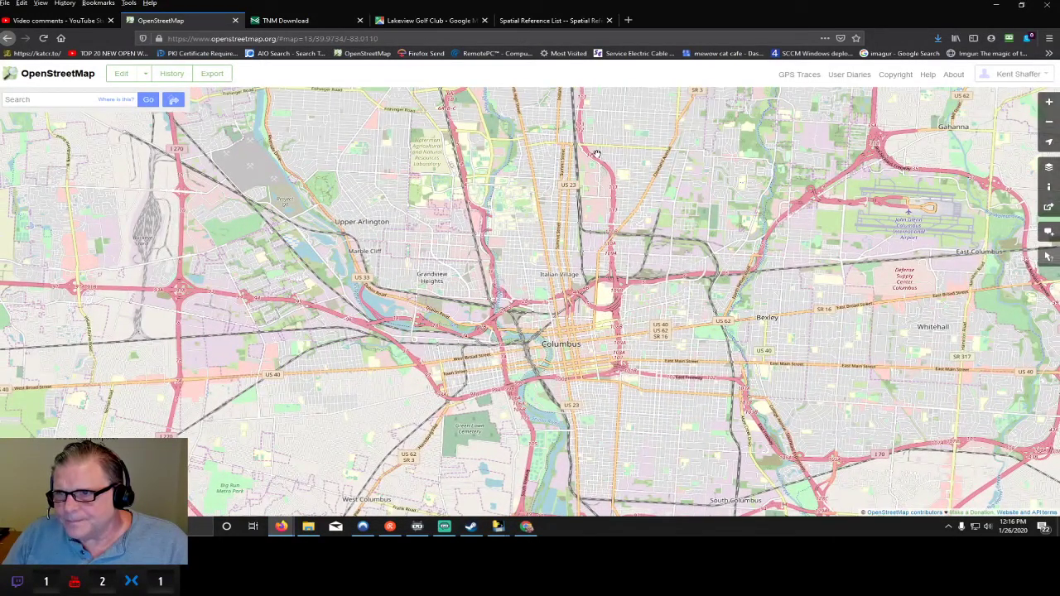
drag(596, 154, 508, 301)
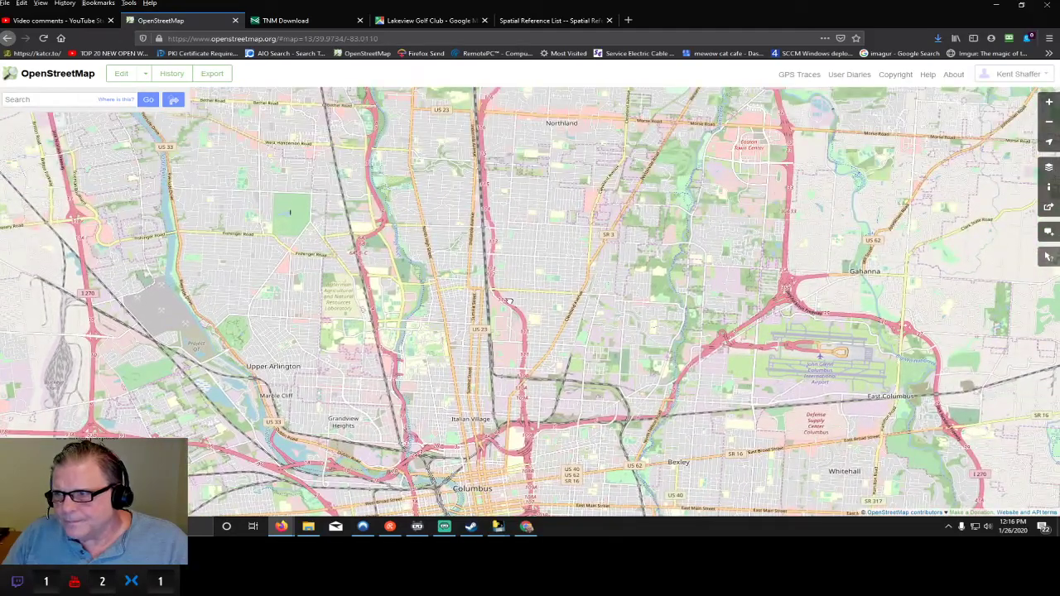
scroll(511, 298, down, 3)
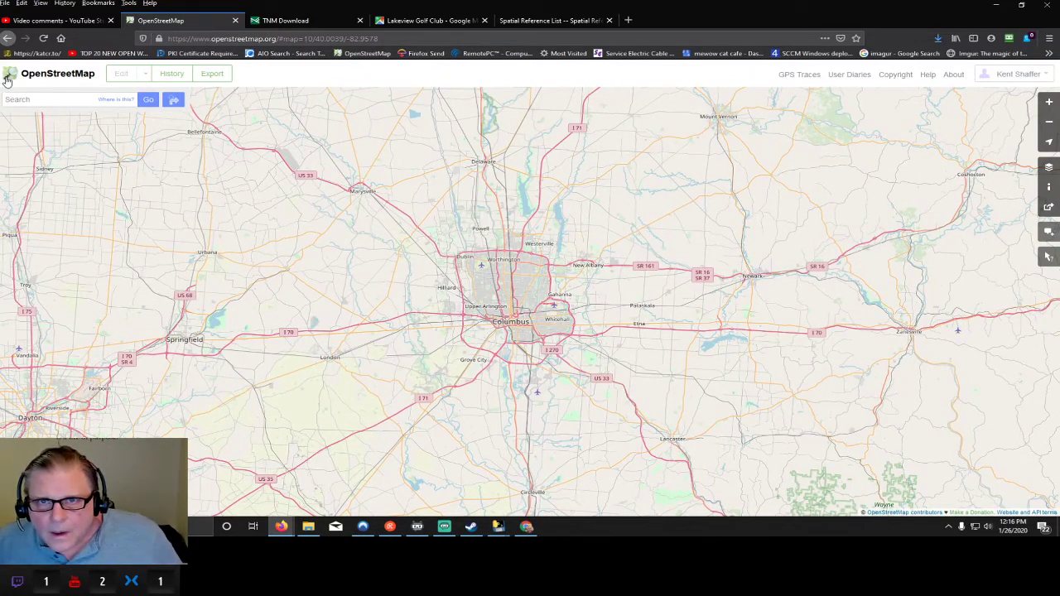
- Search OpenStreetMap for "meridian oh" and inspect the area surrounding the matched location
click(29, 99)
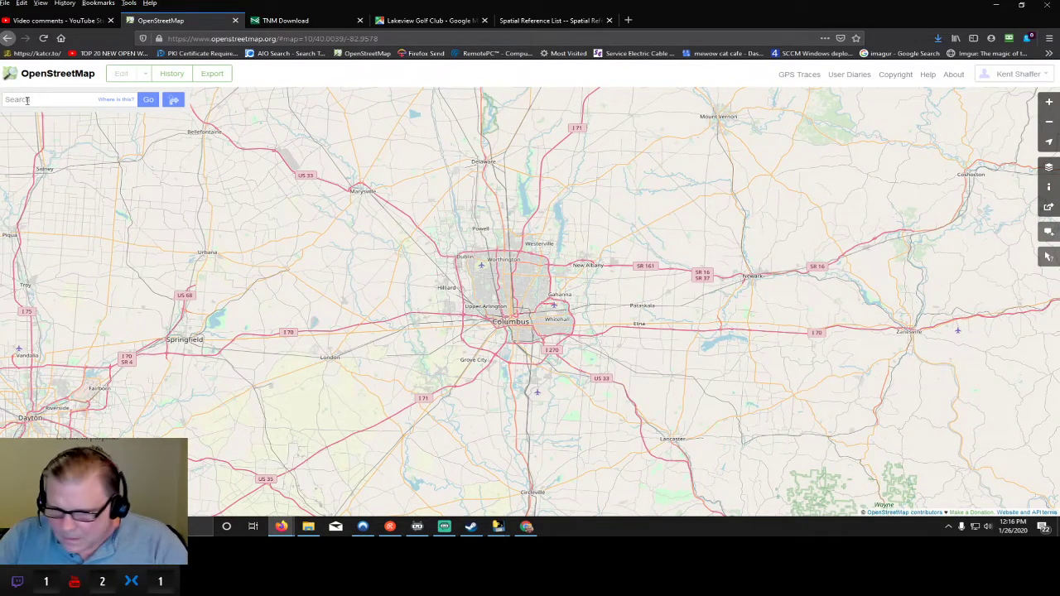
text(mer)
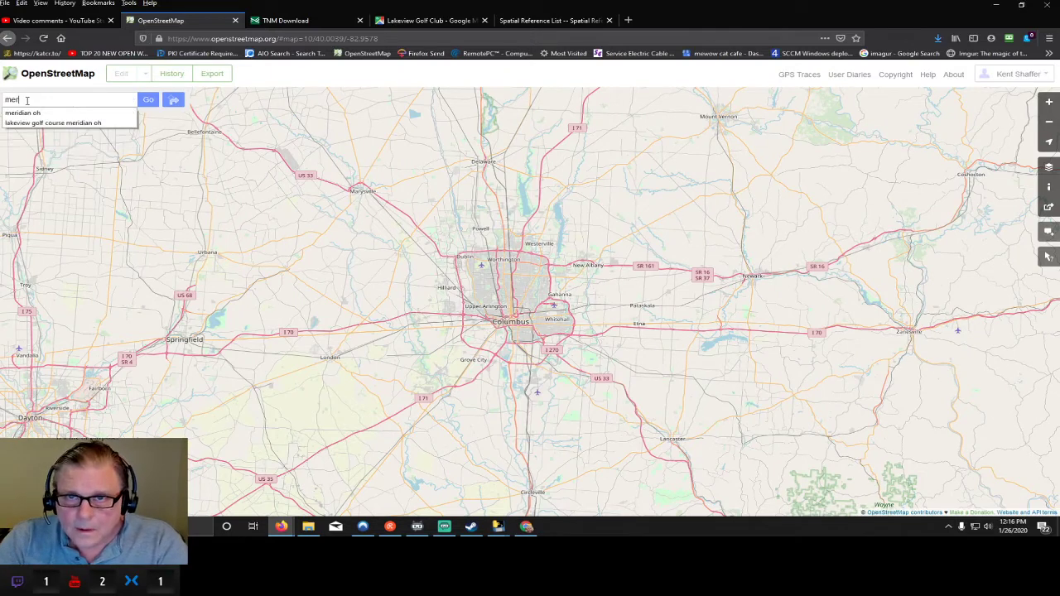
key(Down)
key(Return)
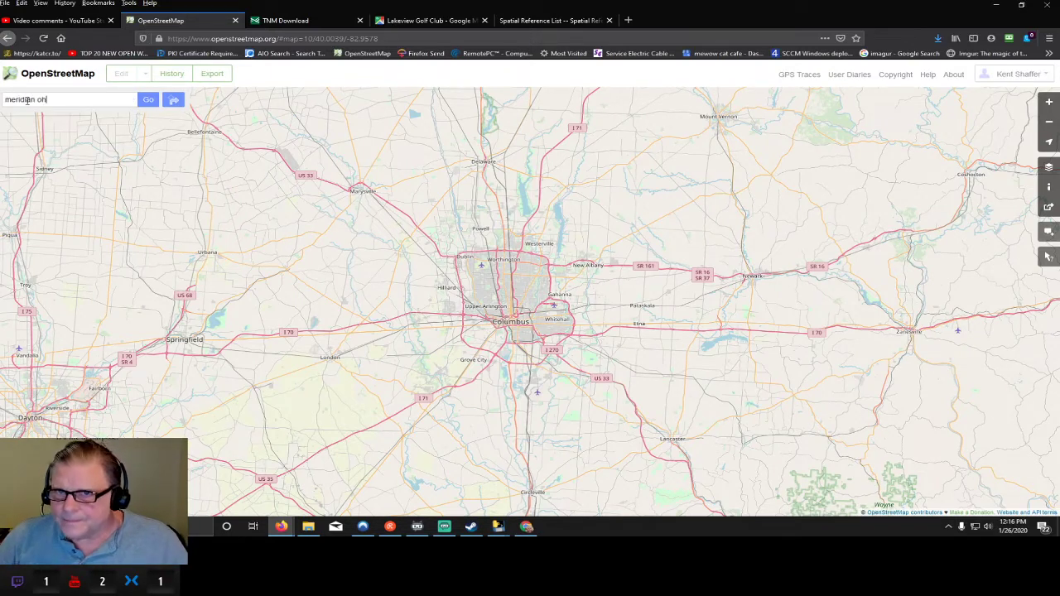
click(149, 100)
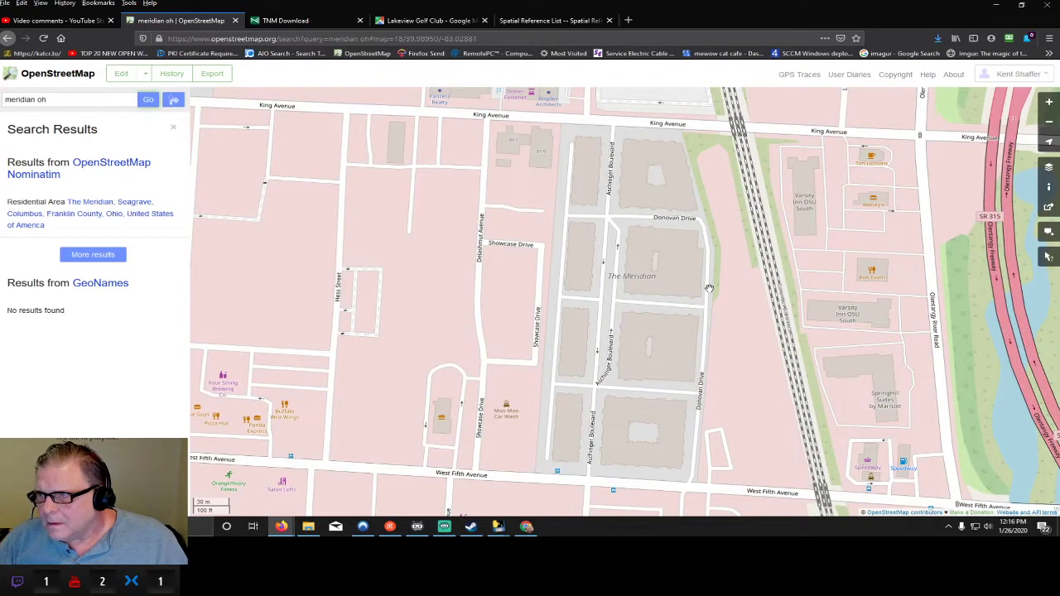
scroll(709, 288, down, 1)
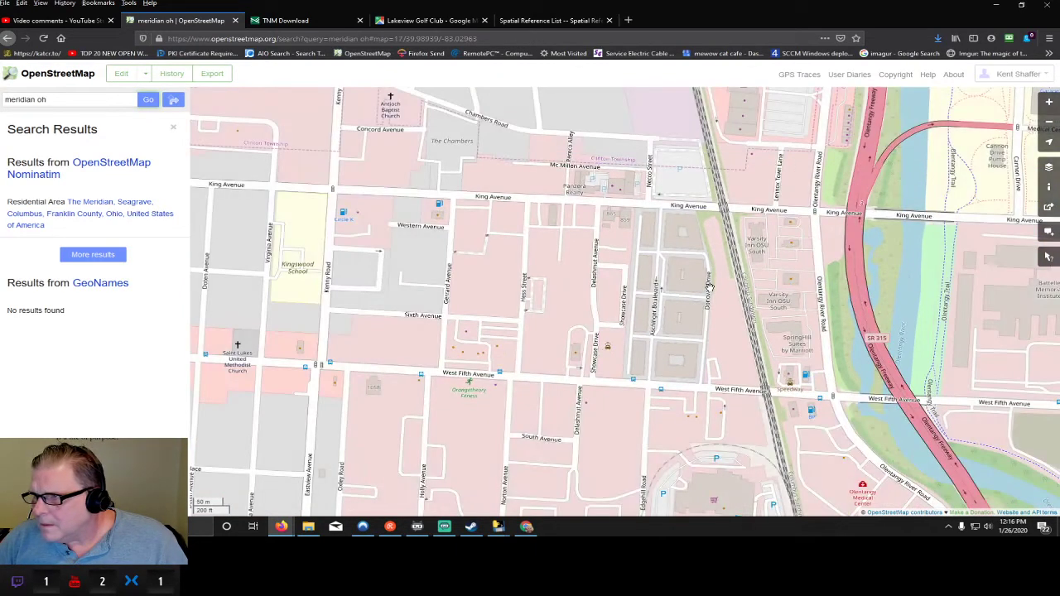
scroll(709, 286, down, 1)
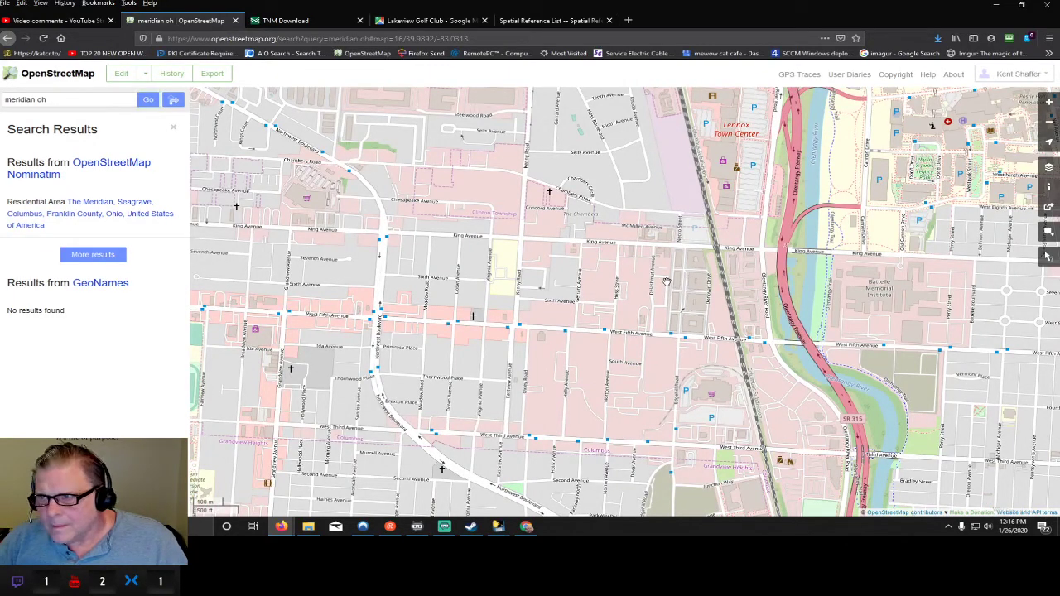
scroll(667, 282, down, 1)
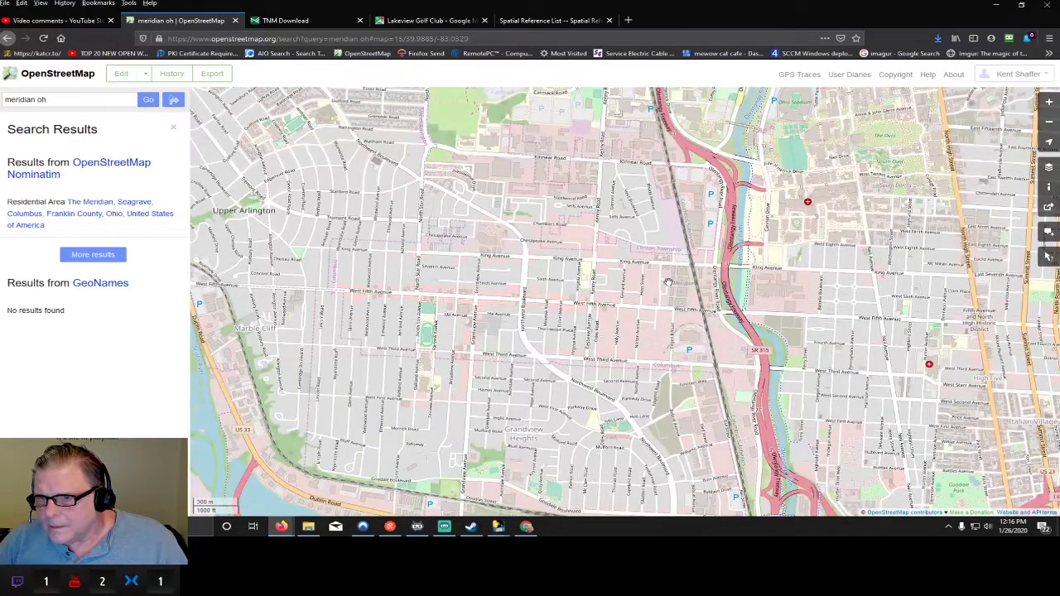
scroll(667, 282, down, 1)
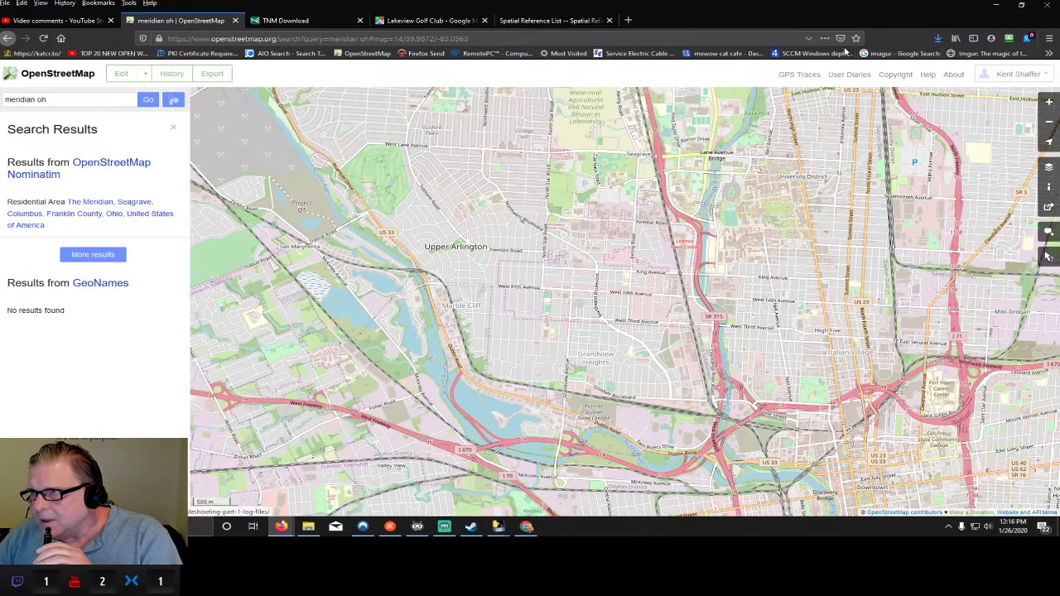
- Go back to the Google Maps page for Lakeview Golf Club and examine the course and its surrounding roads in satellite view
click(917, 56)
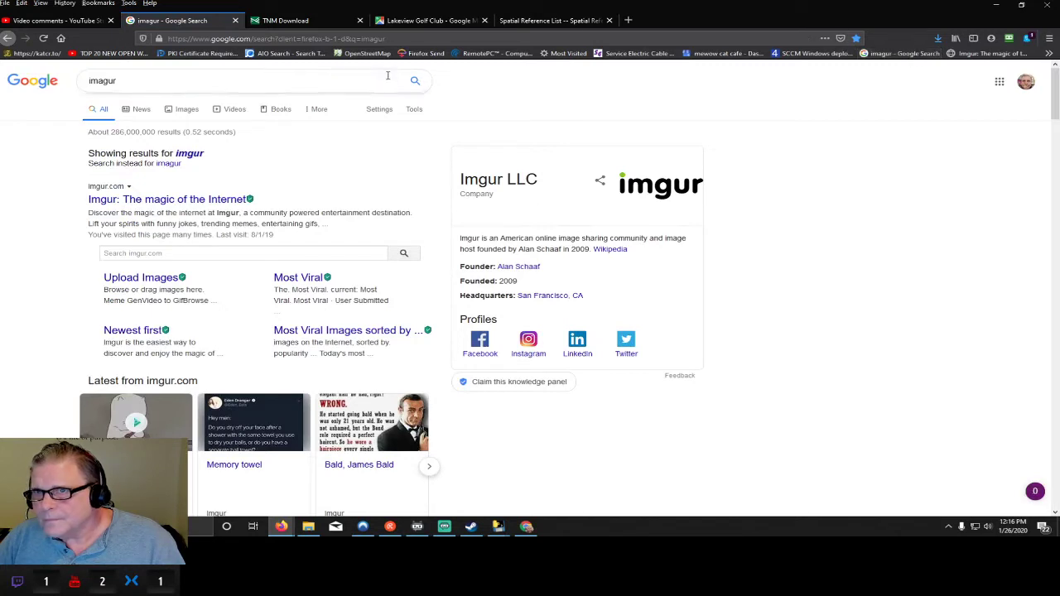
click(526, 21)
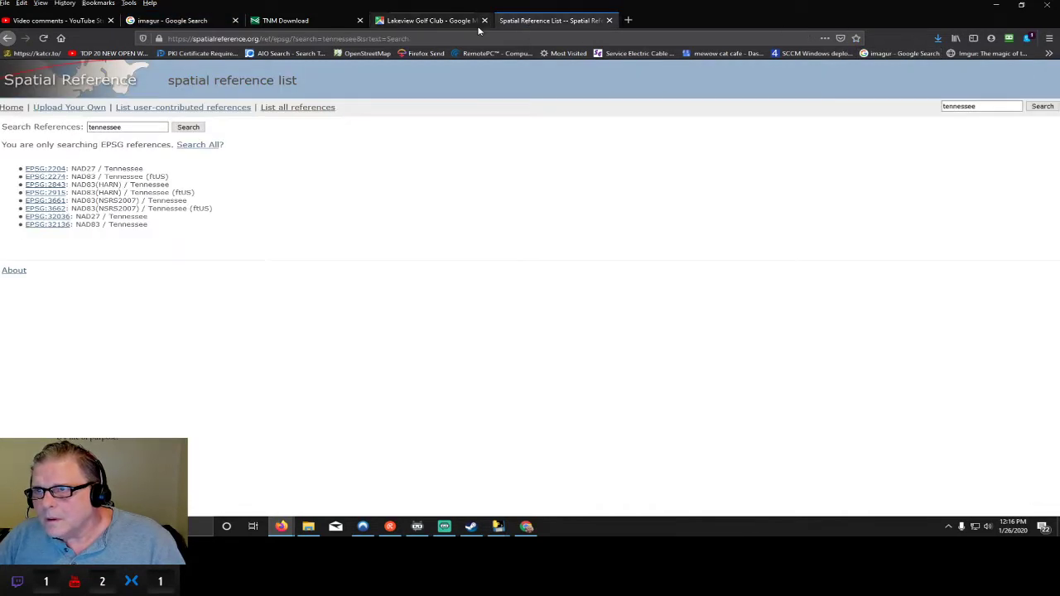
click(415, 21)
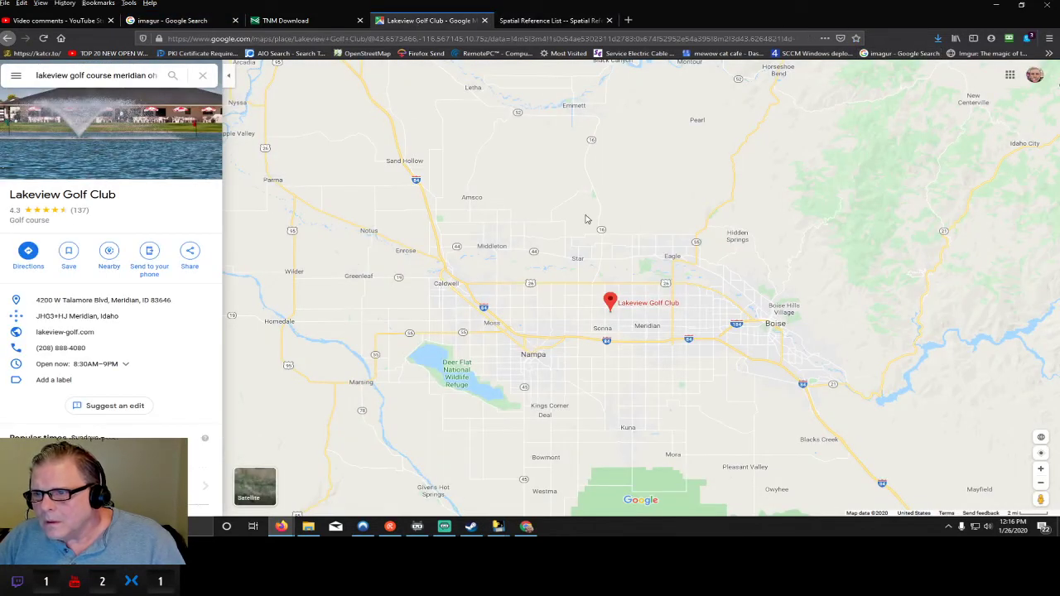
scroll(588, 219, up, 2)
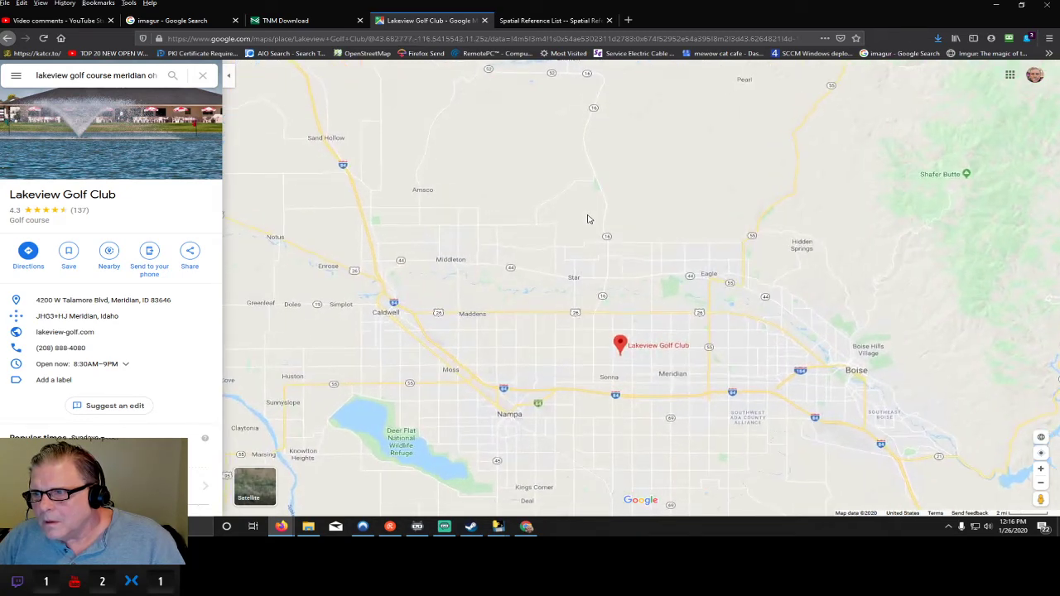
drag(660, 343, 659, 149)
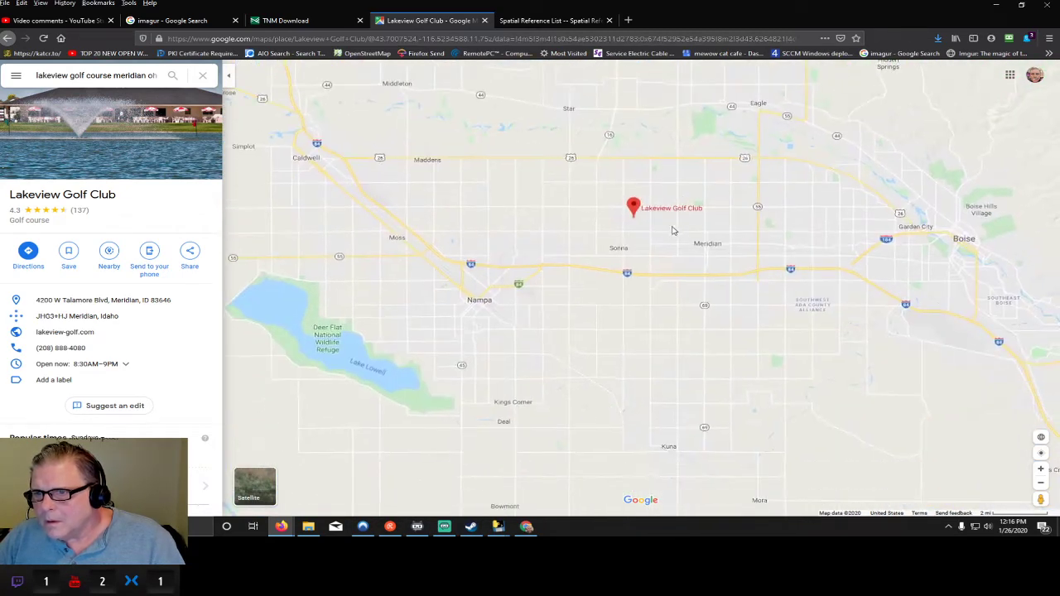
scroll(521, 329, up, 3)
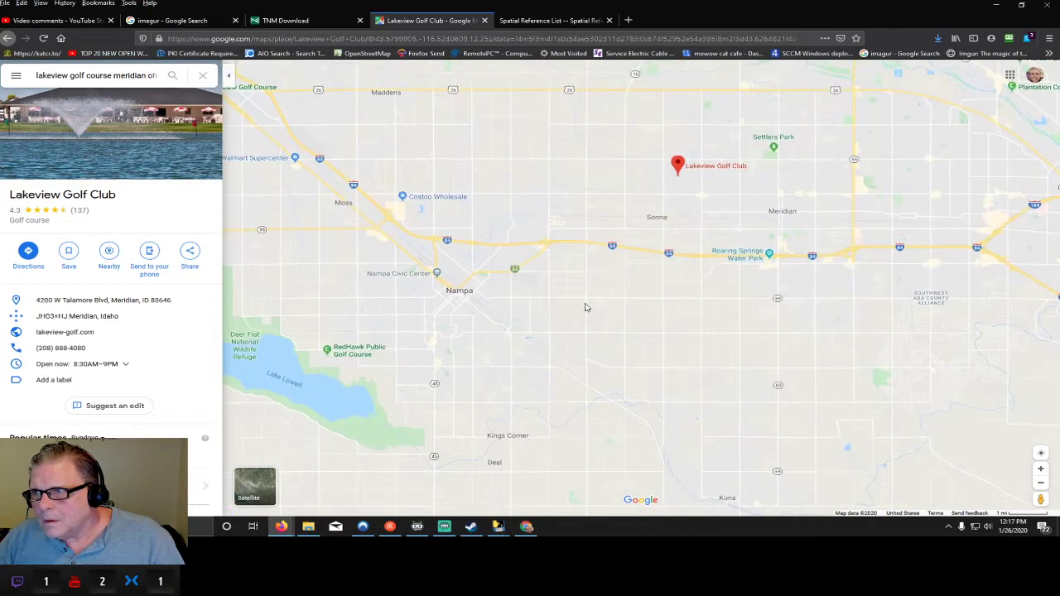
scroll(645, 269, up, 3)
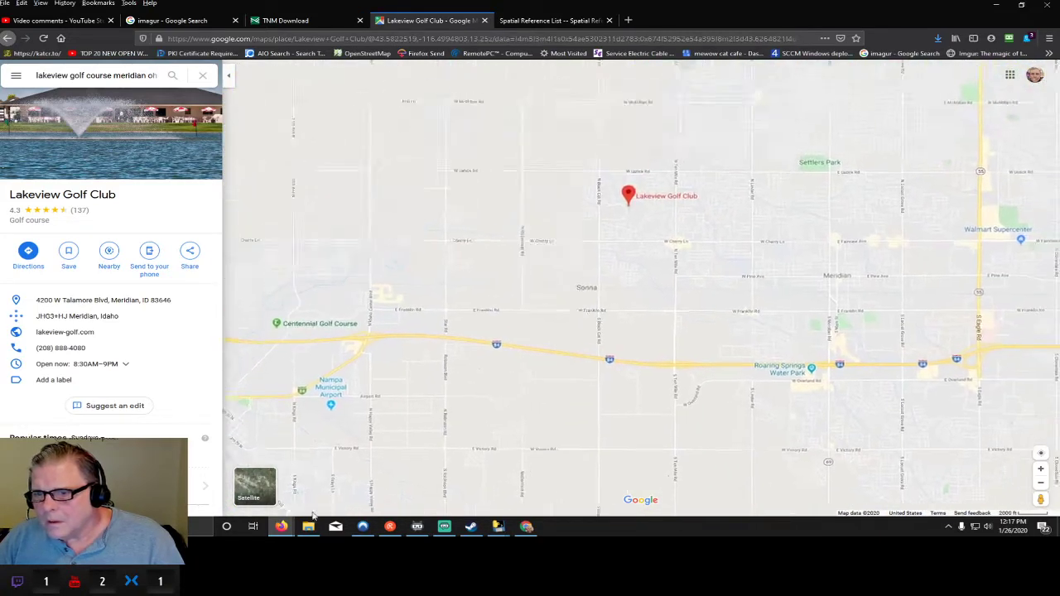
click(255, 487)
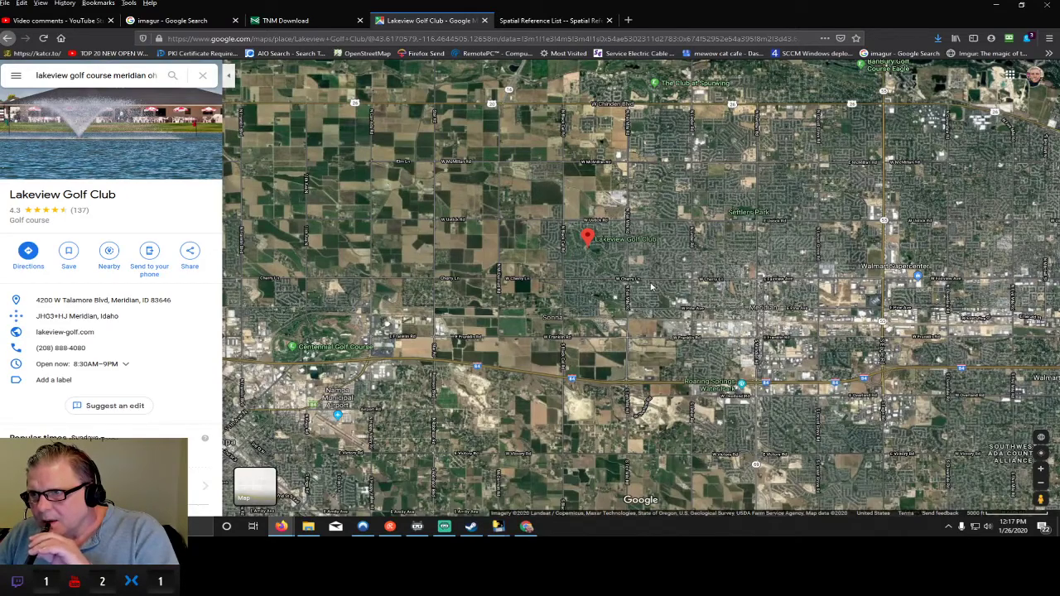
scroll(600, 265, up, 3)
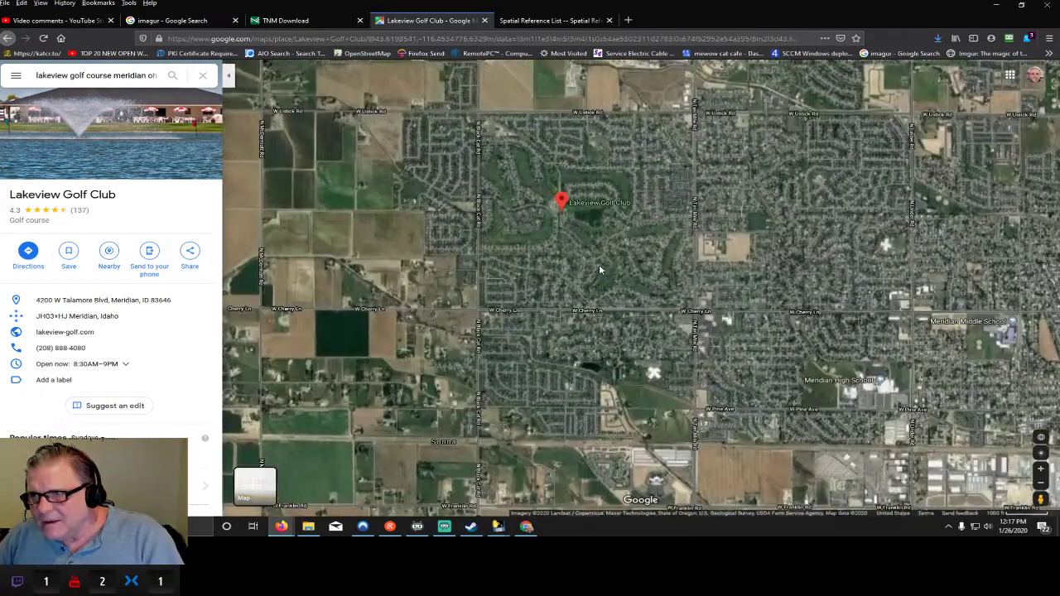
drag(619, 239, 618, 321)
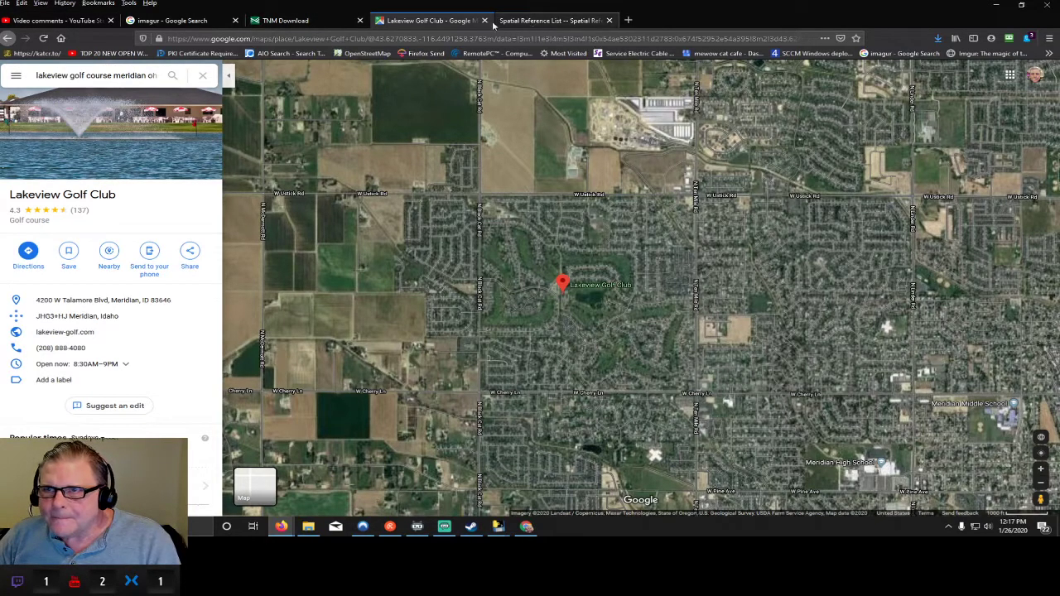
- Return the Imgur search page to the OpenStreetMap results for "meridian oh"
click(182, 19)
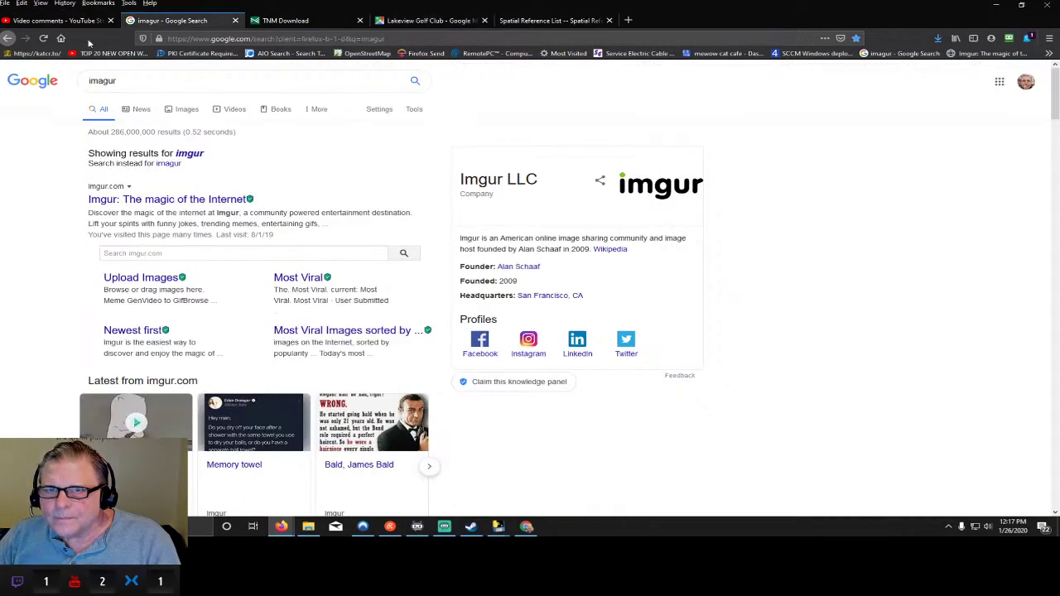
click(160, 54)
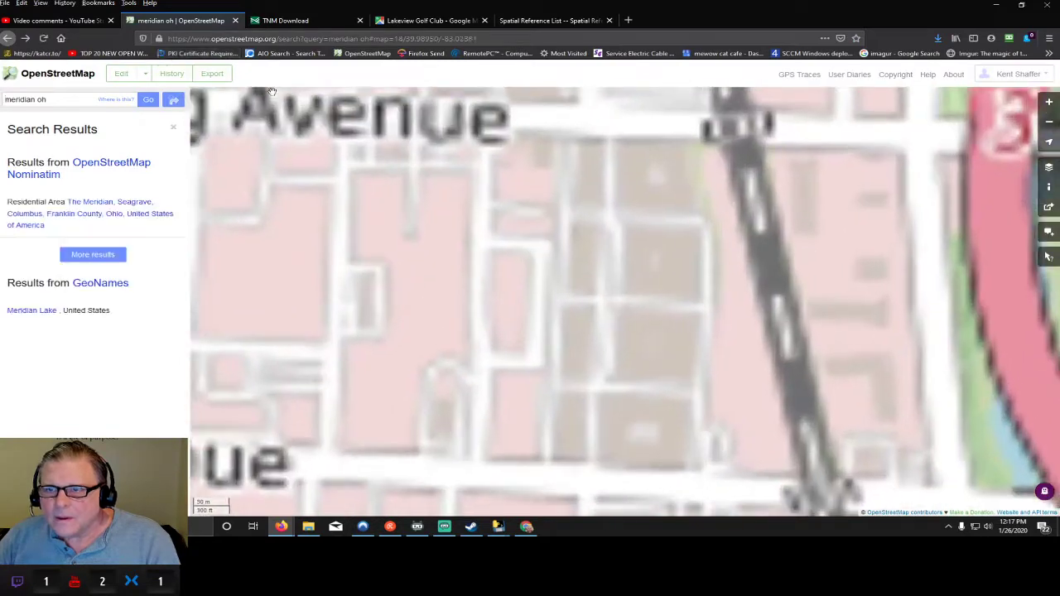
click(63, 97)
click(72, 104)
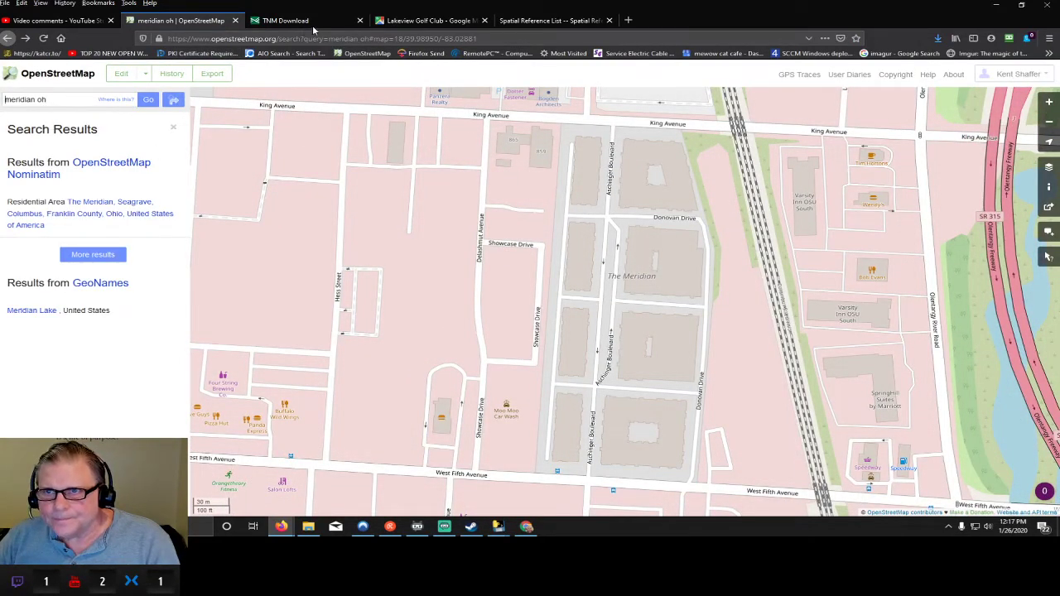
- Recheck the Google Maps and TNM Download pages, and place the OpenStreetMap tab directly beside Google Maps
click(431, 23)
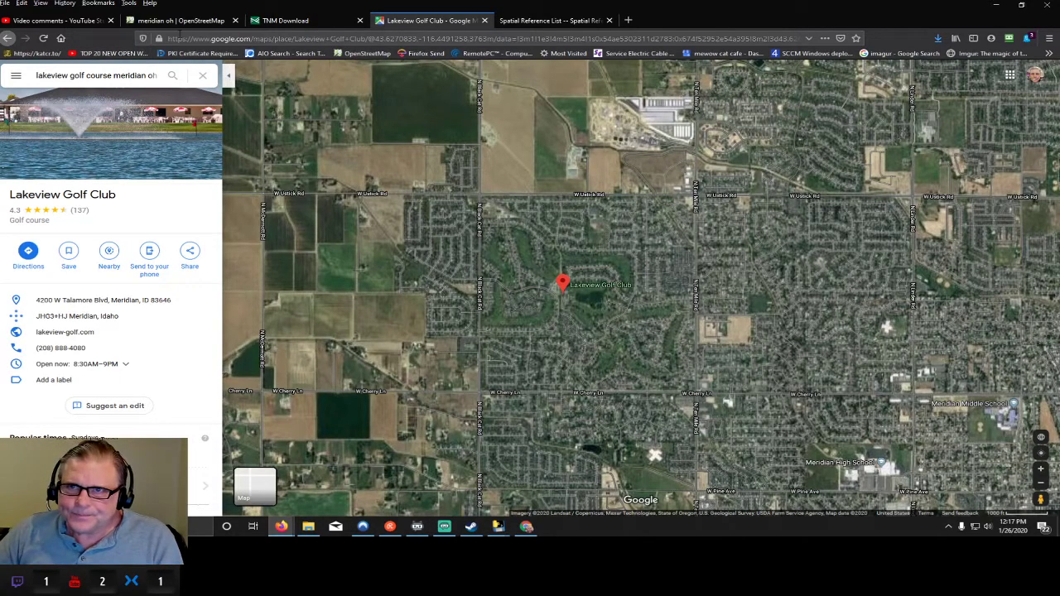
click(299, 23)
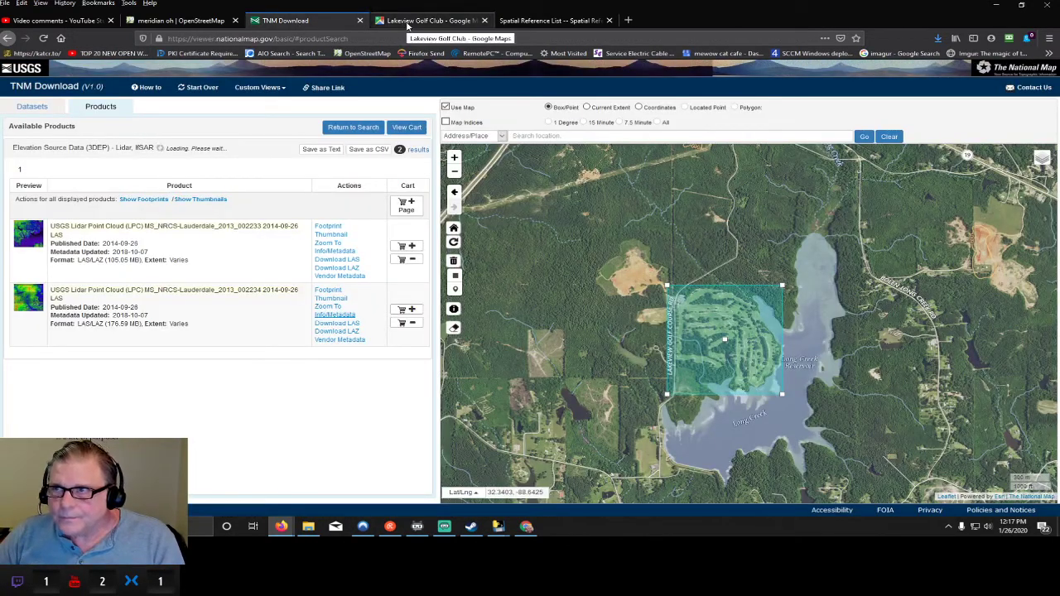
drag(228, 18, 305, 25)
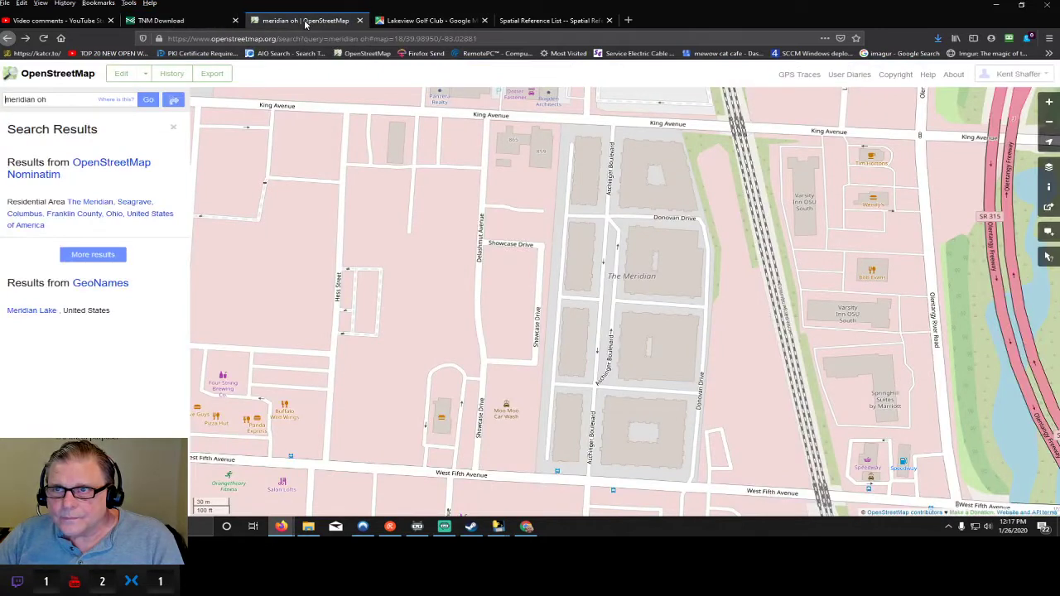
- Search OpenStreetMap for "north black cat road meridian oh" and look over the map area north of the current location
click(4, 99)
text(north black)
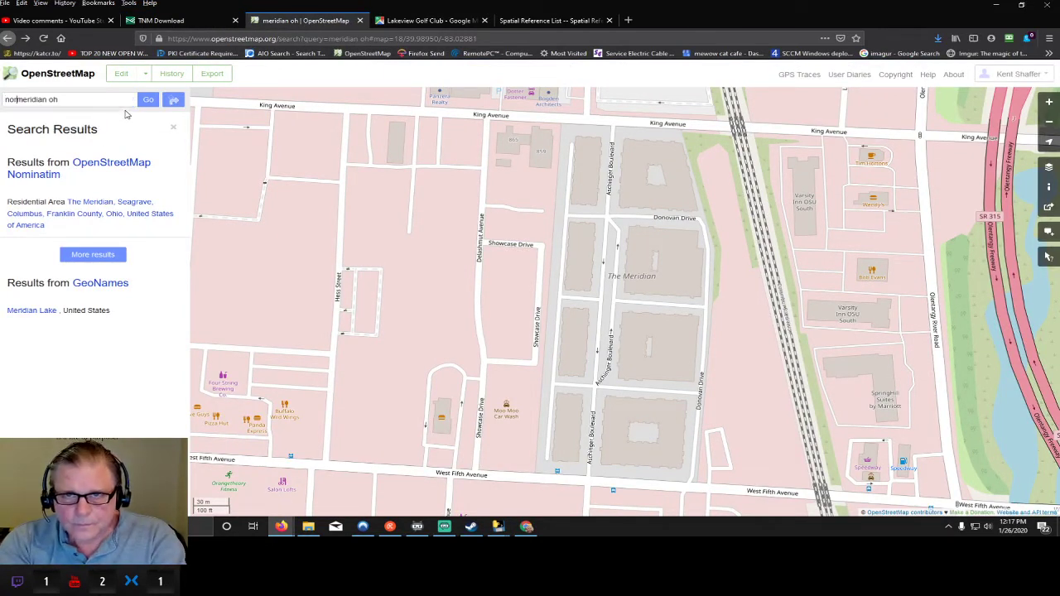
text( cat )
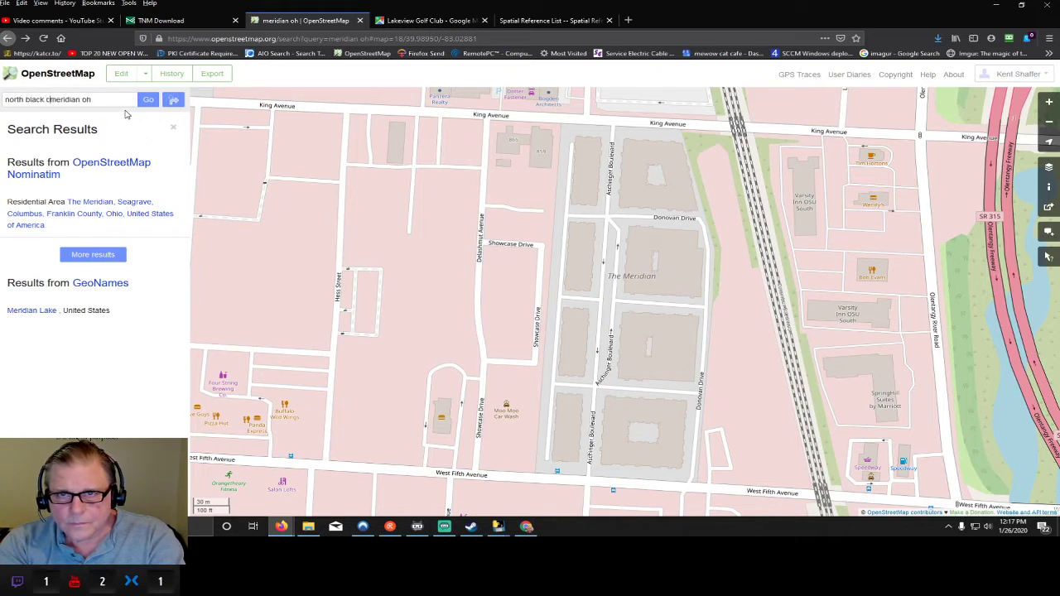
text(road)
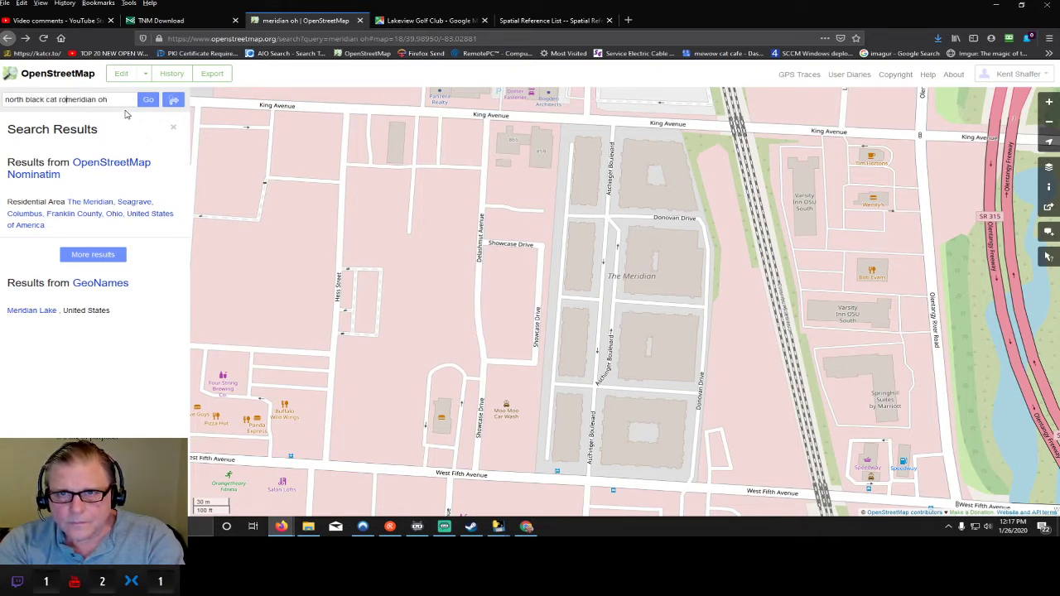
key(Return)
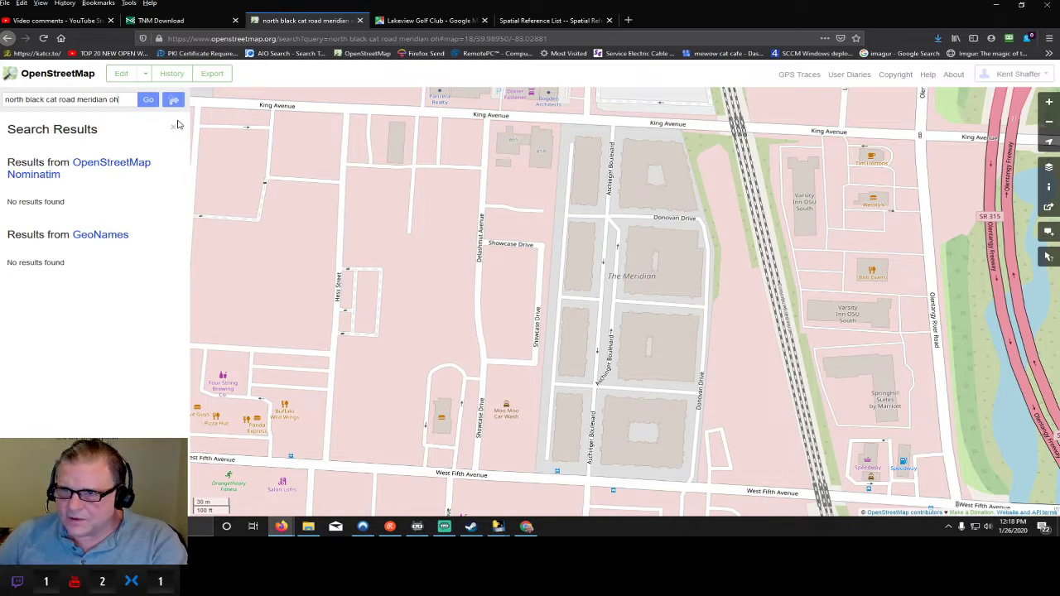
scroll(564, 389, down, 1)
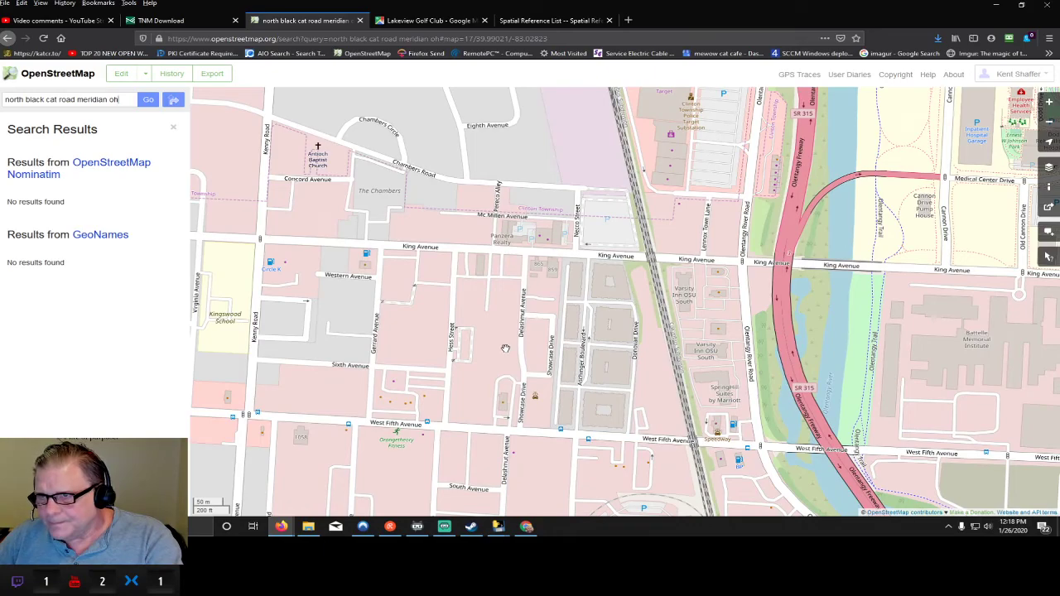
scroll(505, 348, down, 1)
scroll(502, 353, down, 1)
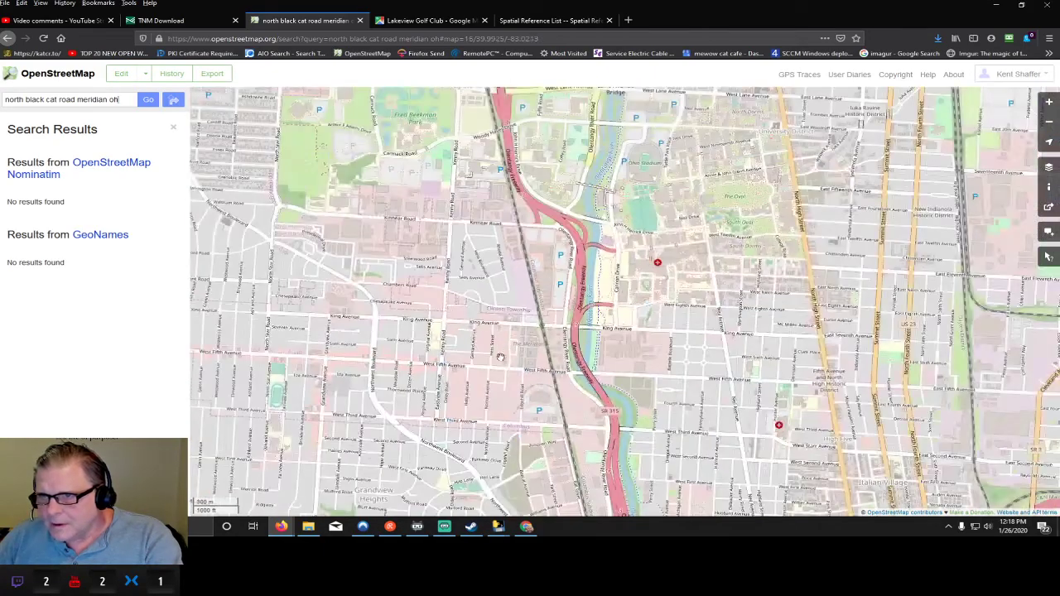
drag(459, 245, 455, 351)
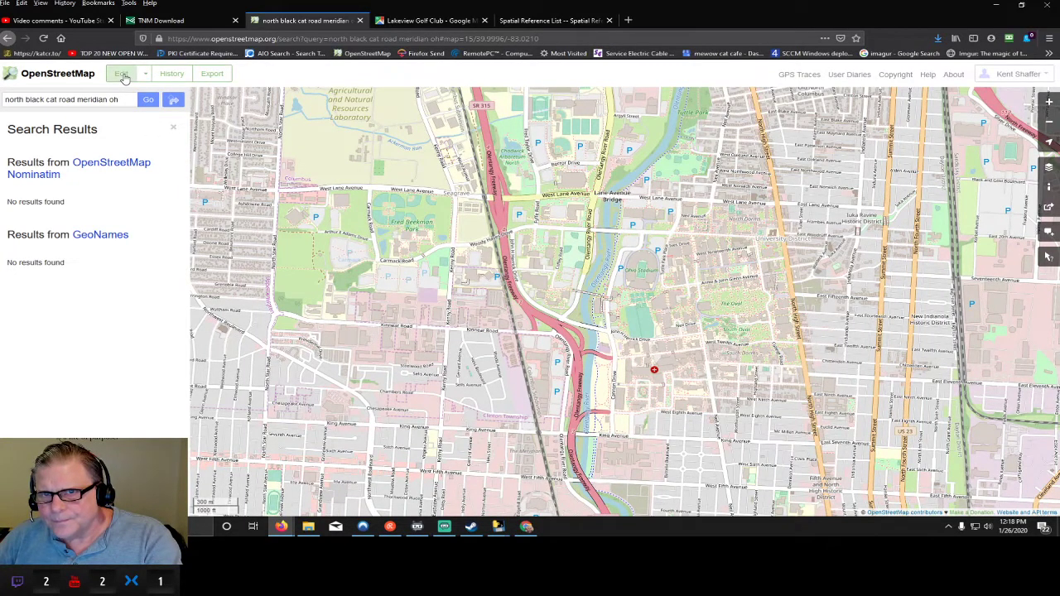
- Search OpenStreetMap for "north black cat meridian oh", dropping "road" from the query
click(76, 99)
key(BackSpace)
key(BackSpace)
key(BackSpace)
key(BackSpace)
key(BackSpace)
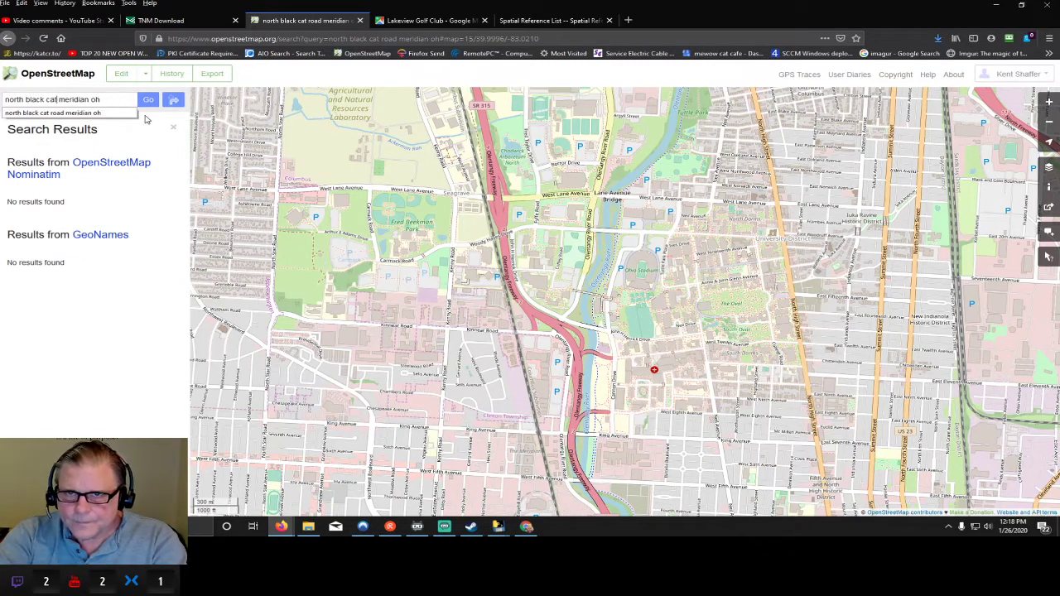
key(Return)
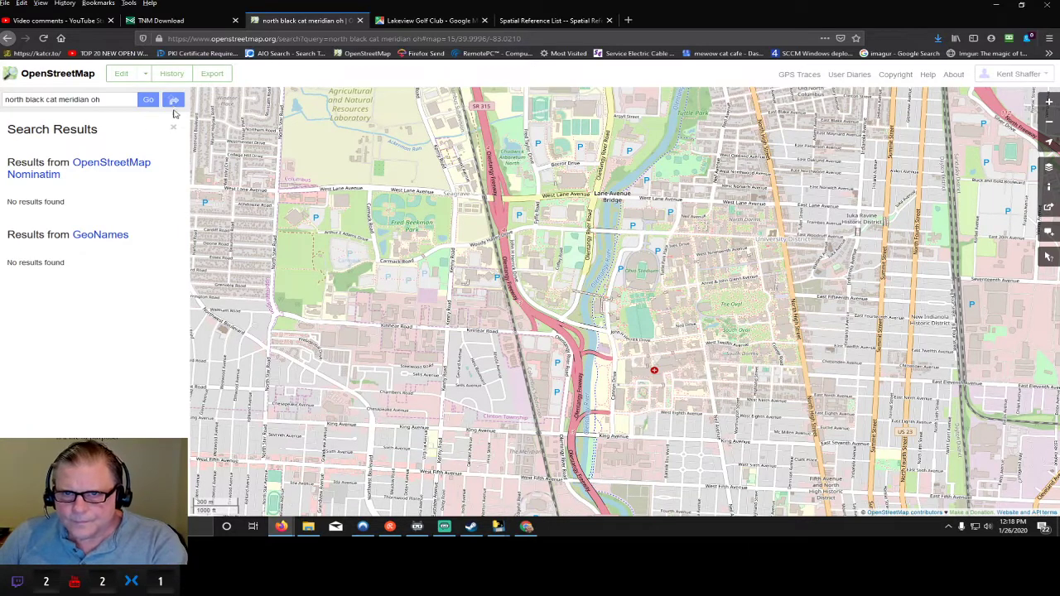
click(59, 99)
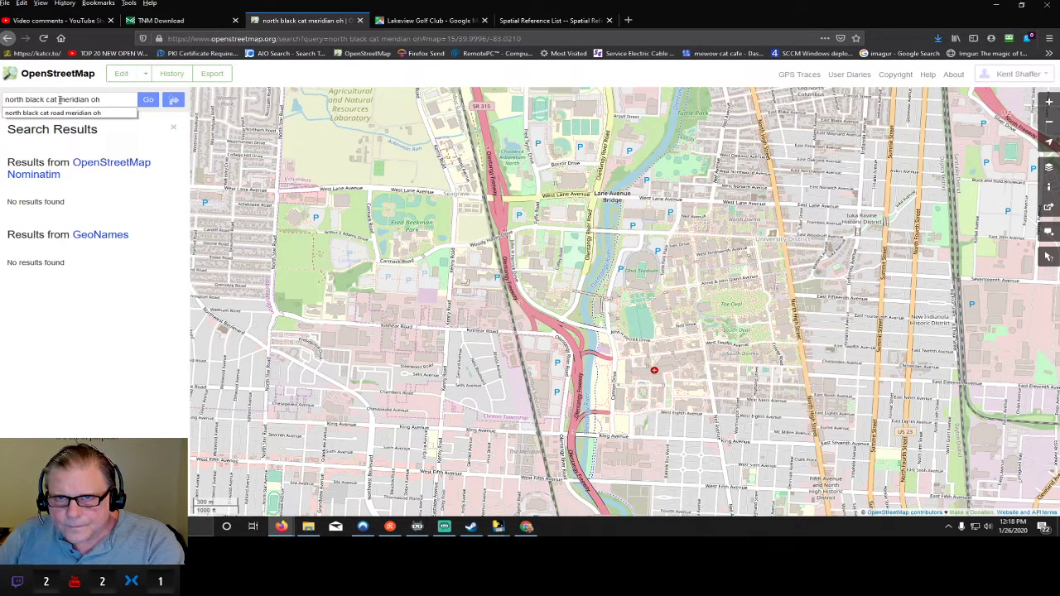
drag(59, 100, 5, 99)
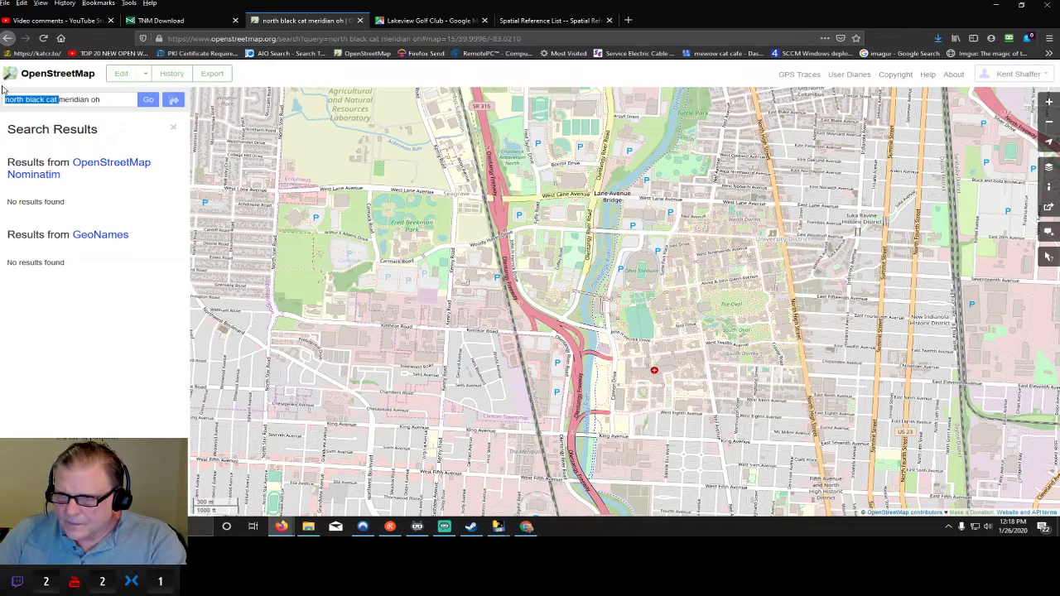
- Look over the Upper Arlington area on OpenStreetMap for the course, checking the golf course beside West Lane Avenue and its surroundings
scroll(977, 321, down, 1)
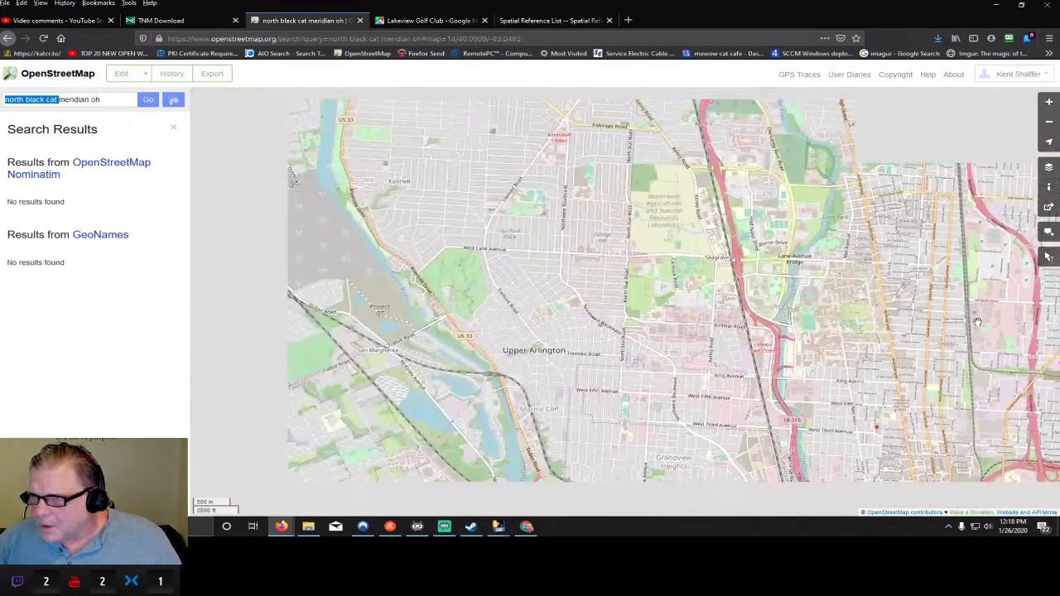
drag(916, 296, 736, 340)
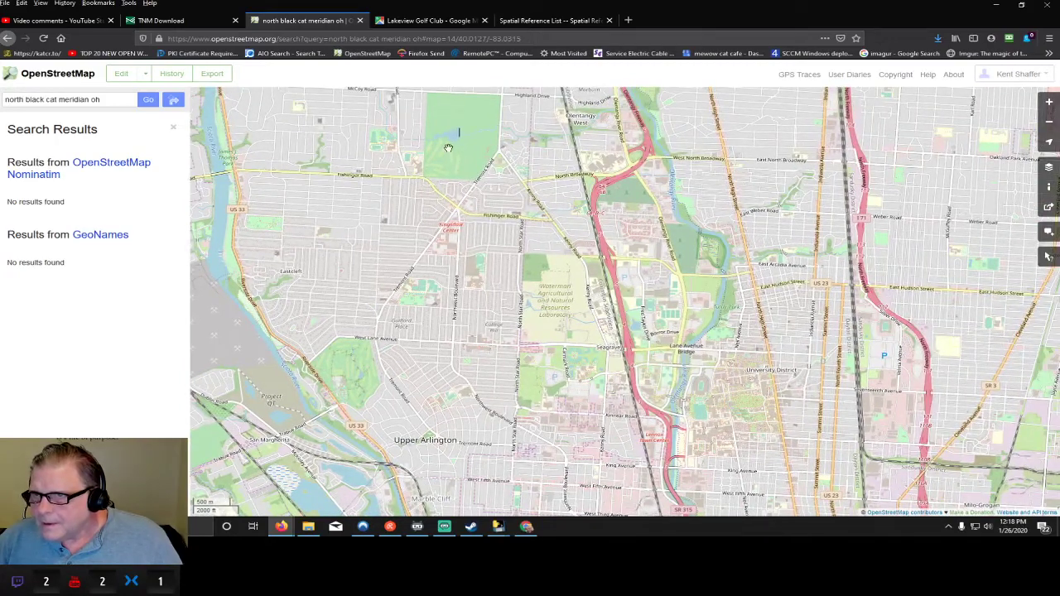
drag(364, 363, 394, 345)
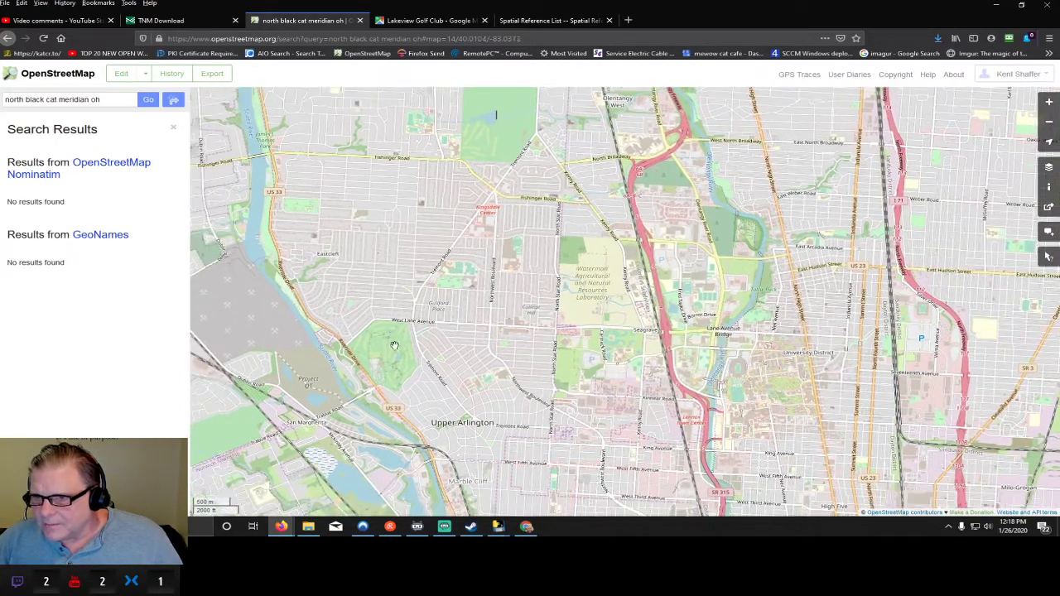
scroll(385, 354, up, 2)
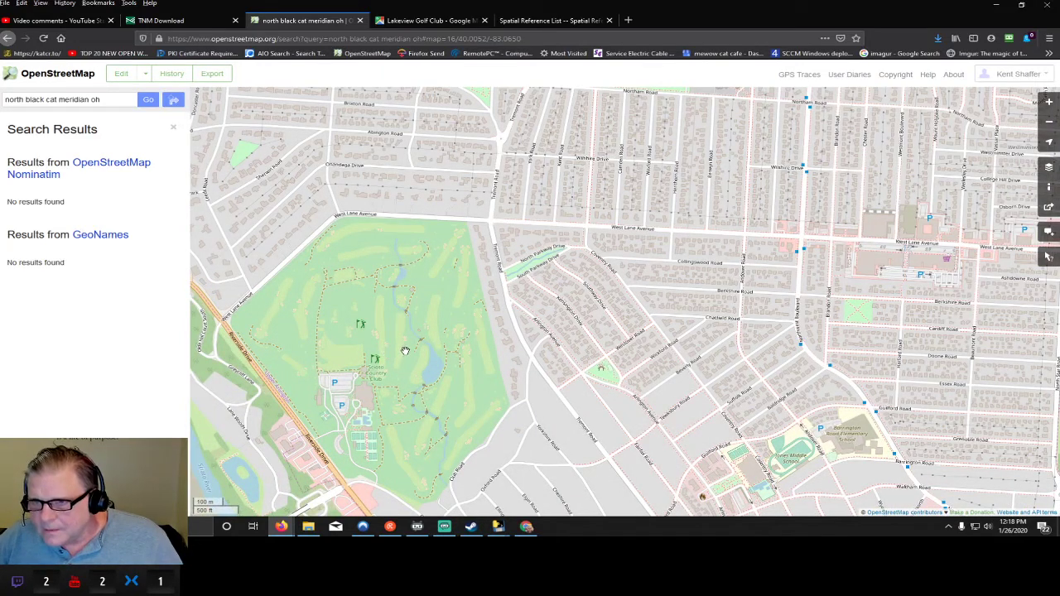
scroll(453, 296, down, 1)
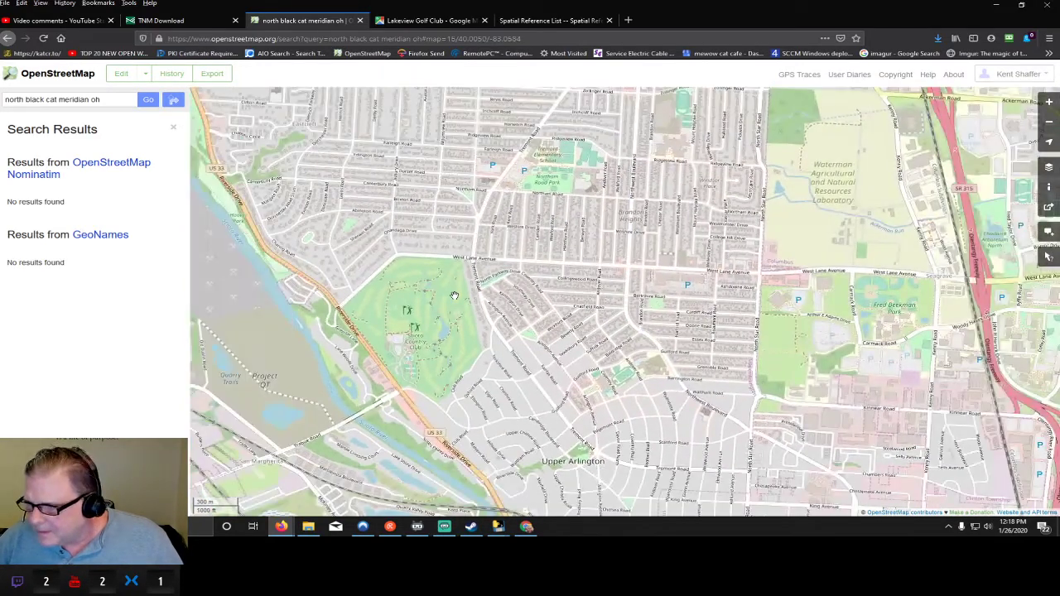
drag(515, 136, 449, 347)
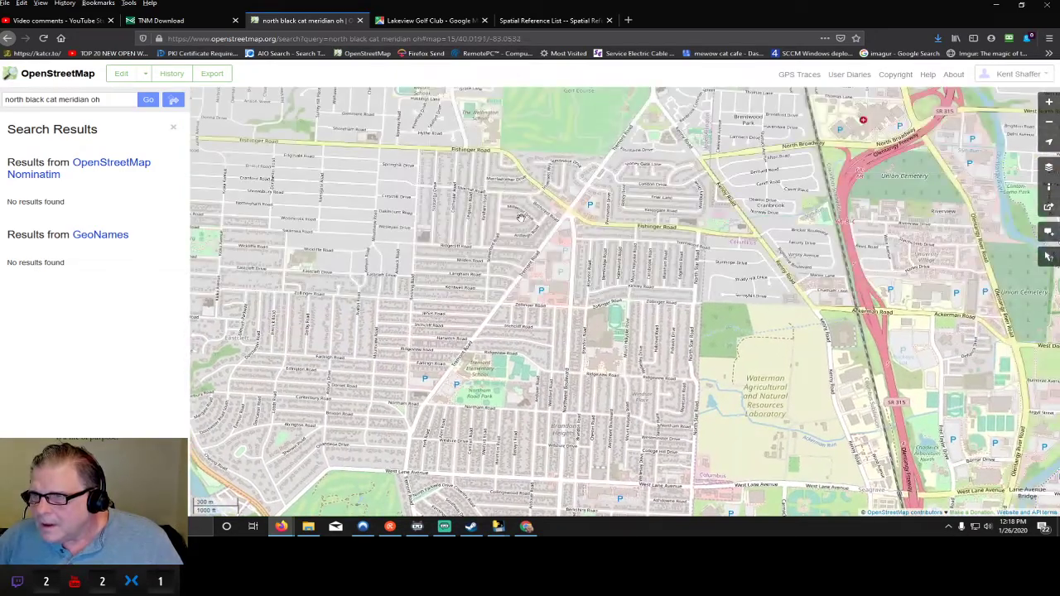
drag(526, 217, 540, 139)
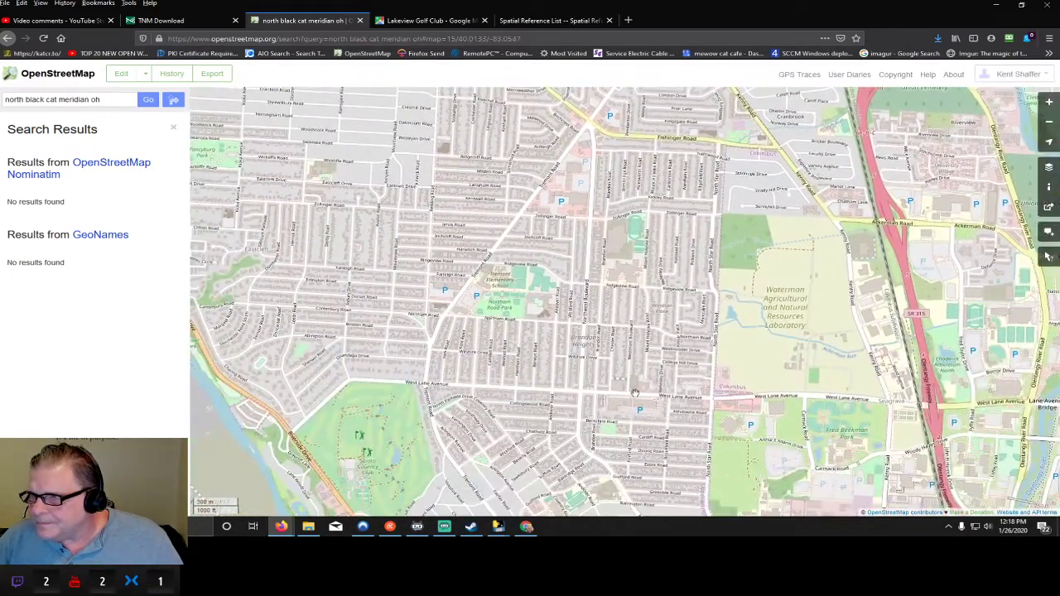
drag(635, 392, 871, 60)
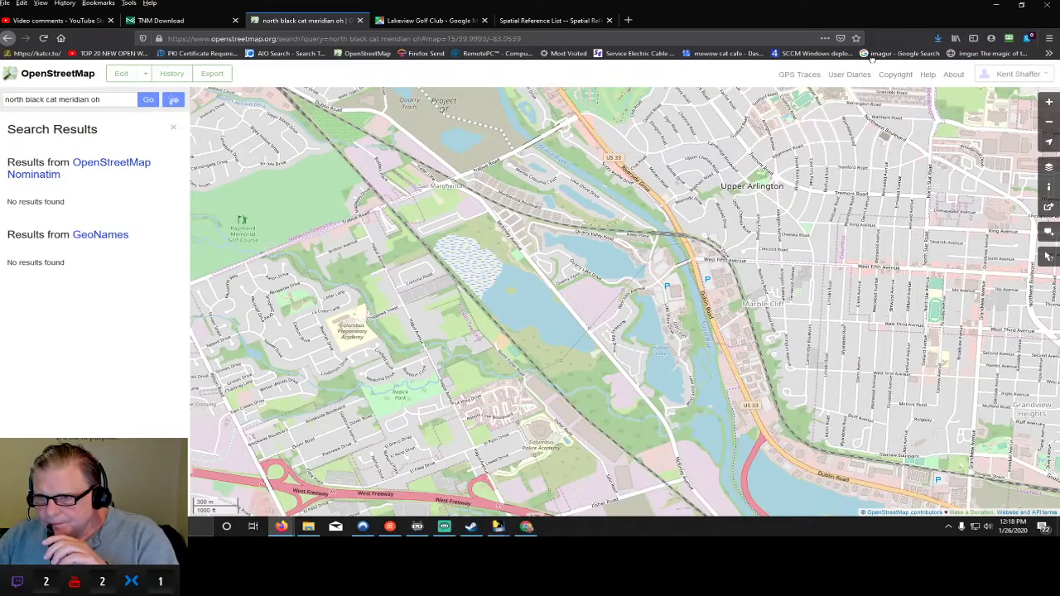
drag(871, 103, 835, 389)
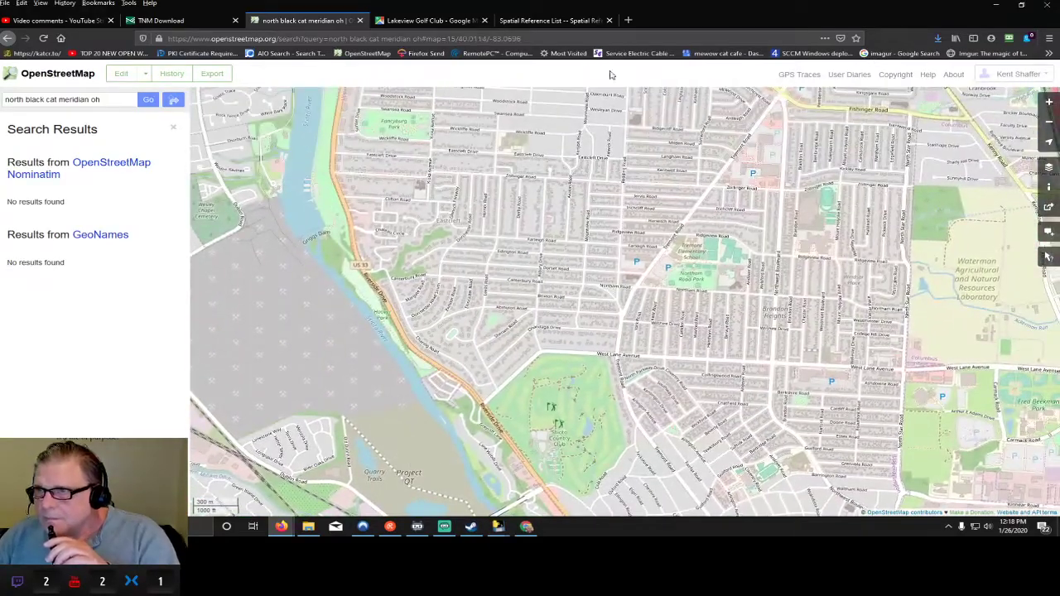
- Switch to the Google Maps page and check where Lakeview Golf Club lies relative to the surrounding towns and highways
click(410, 27)
scroll(569, 283, down, 5)
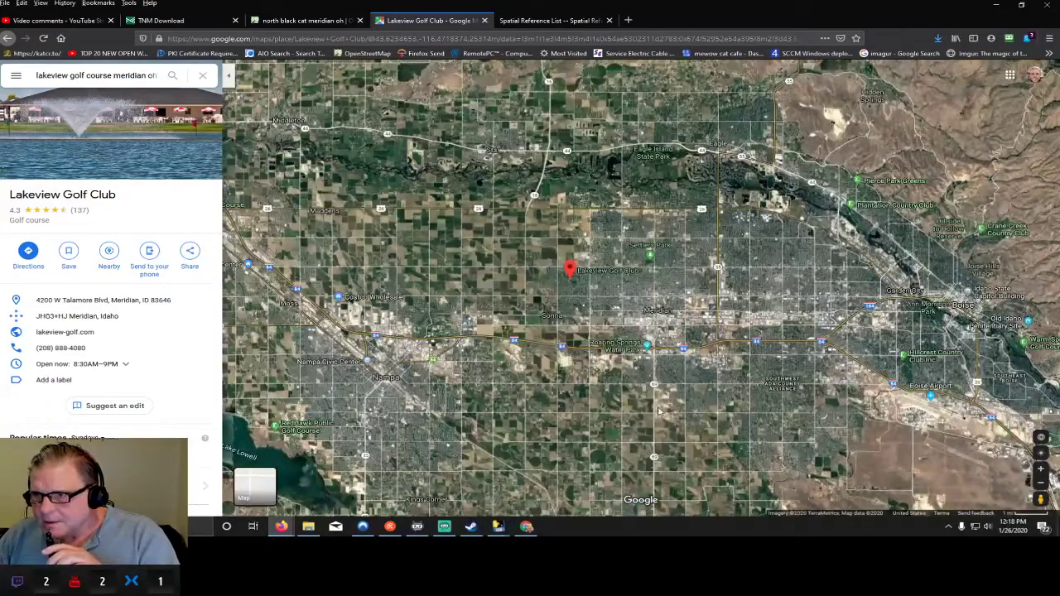
scroll(620, 389, up, 3)
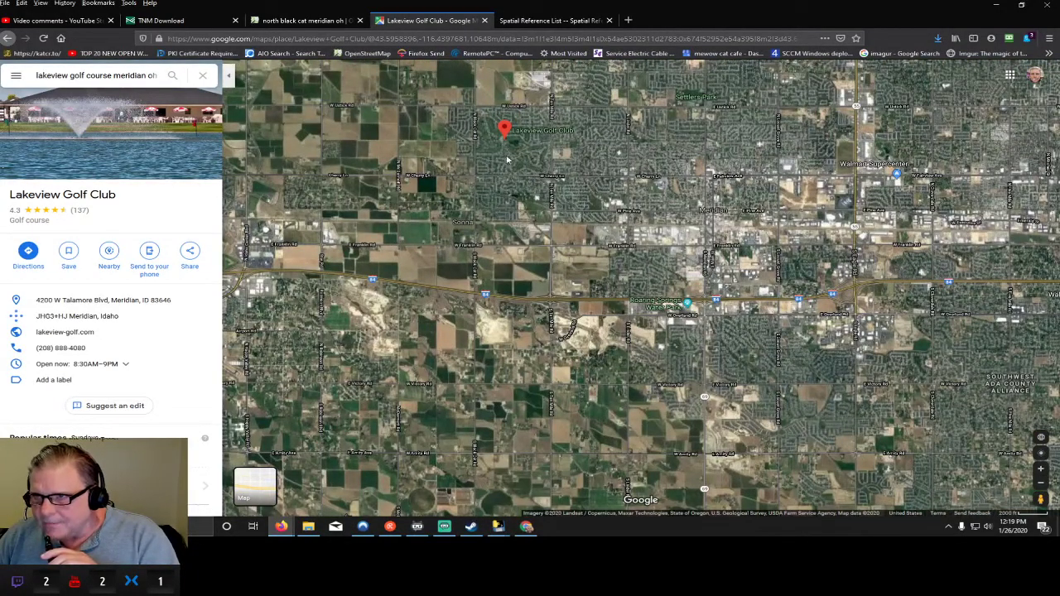
- Go back to OpenStreetMap and inspect the golf course north of West Dublin Granville Road in Northwest Columbus
click(308, 22)
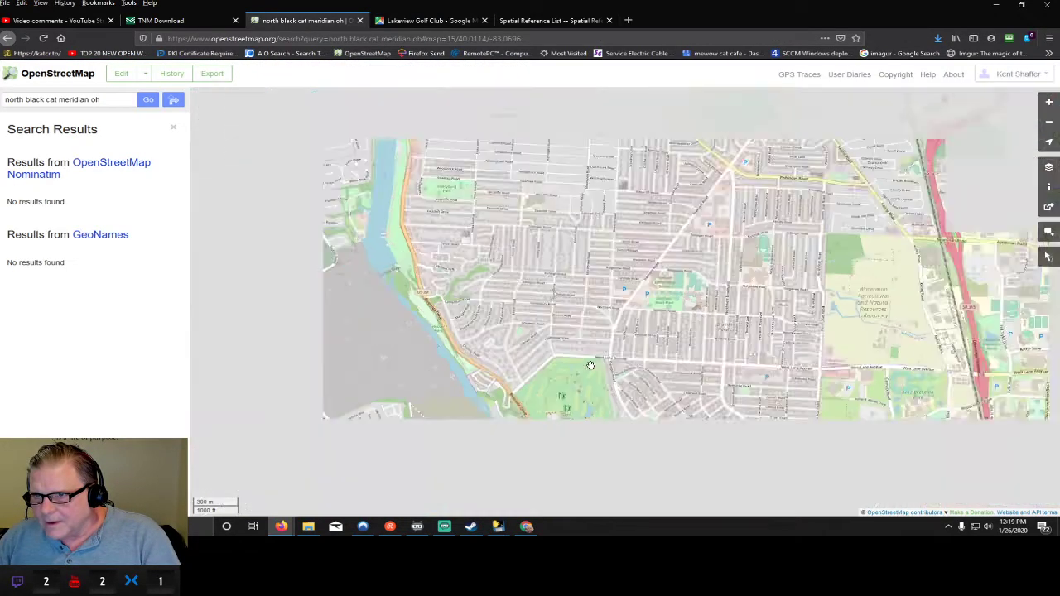
scroll(591, 365, down, 2)
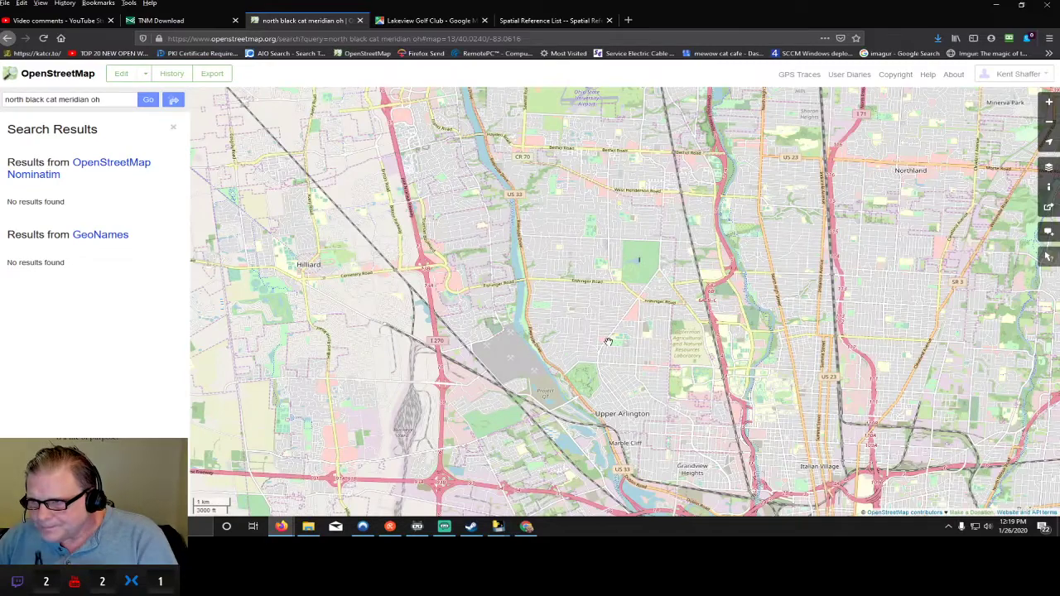
drag(637, 357, 514, 352)
drag(491, 205, 486, 334)
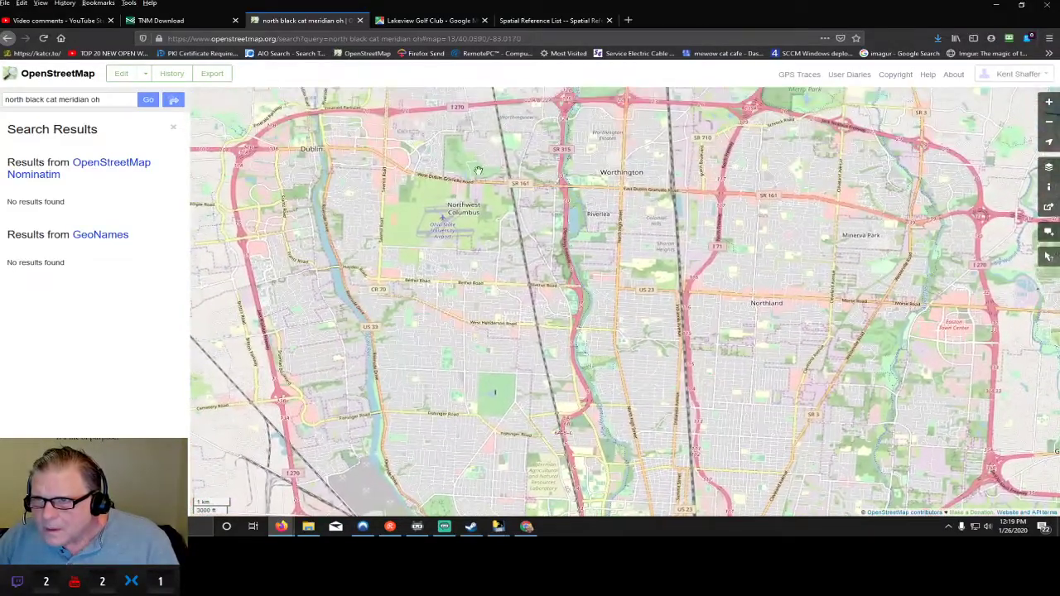
scroll(472, 169, up, 3)
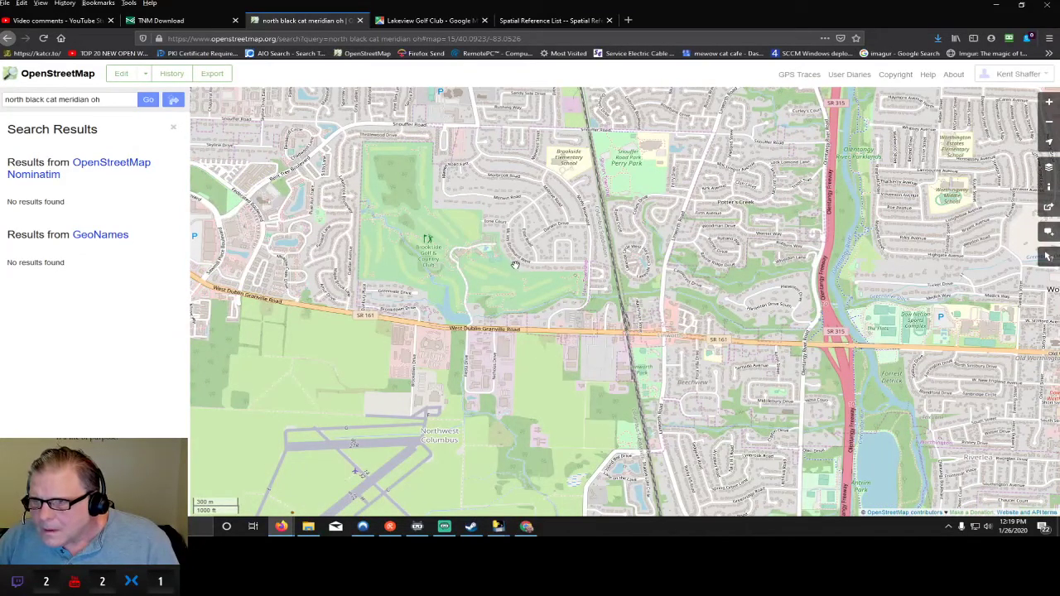
- Scan the OpenStreetMap area around Dublin, the I 270 freeway and the Ohio State University Airport for the Lakeview course
drag(439, 261, 668, 201)
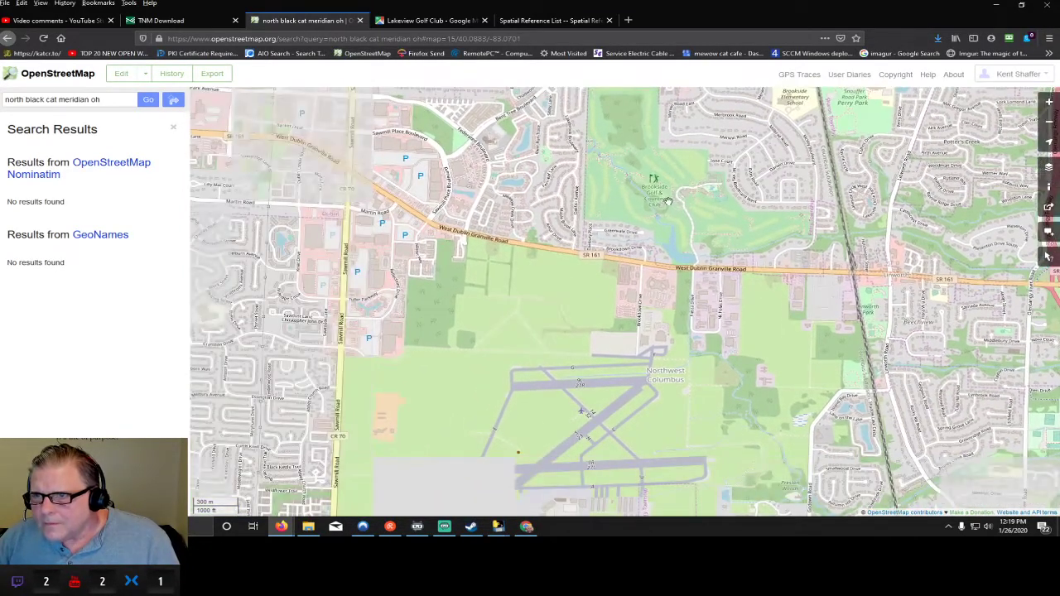
drag(459, 211, 708, 186)
drag(472, 231, 472, 433)
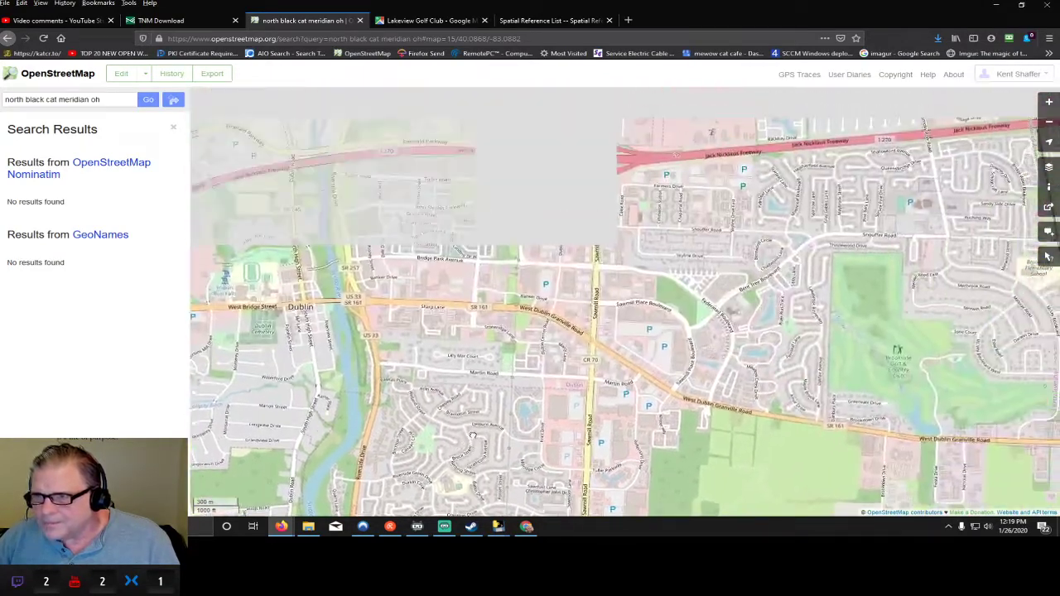
drag(538, 170, 555, 364)
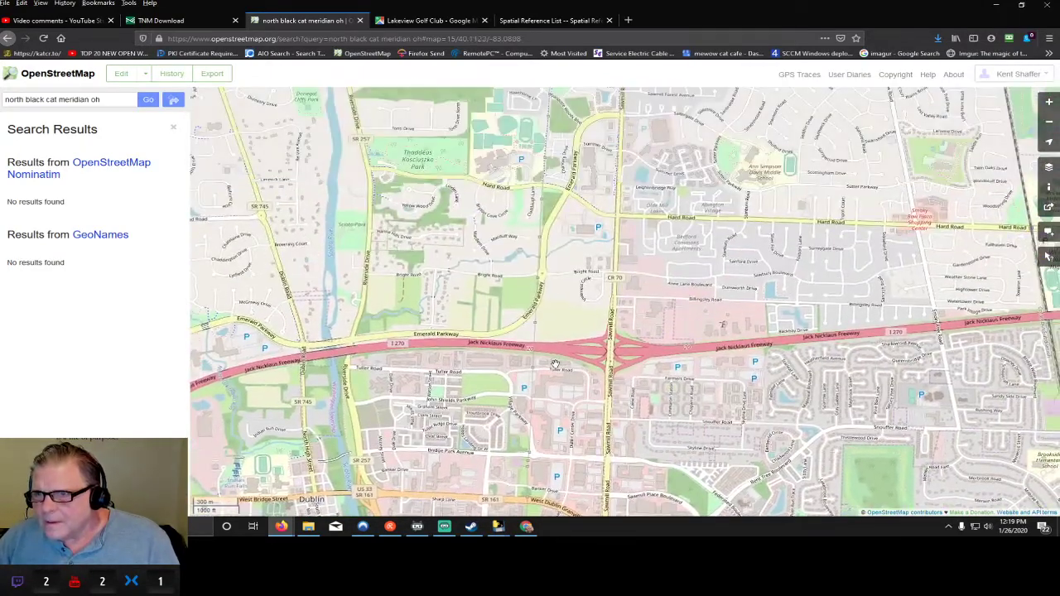
drag(840, 263, 613, 82)
drag(728, 488, 662, 244)
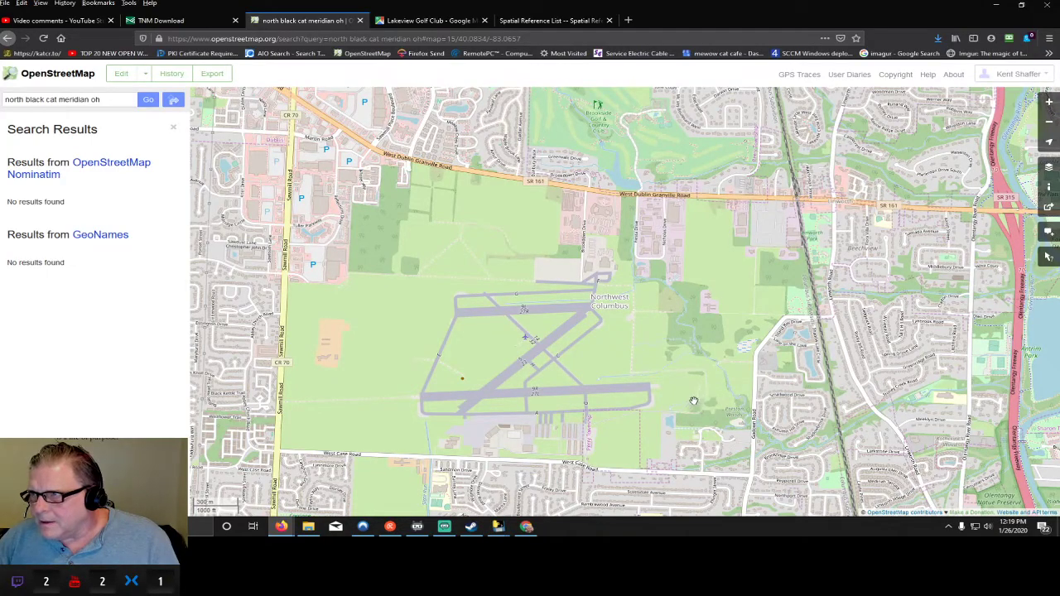
scroll(693, 401, down, 1)
drag(772, 416, 653, 275)
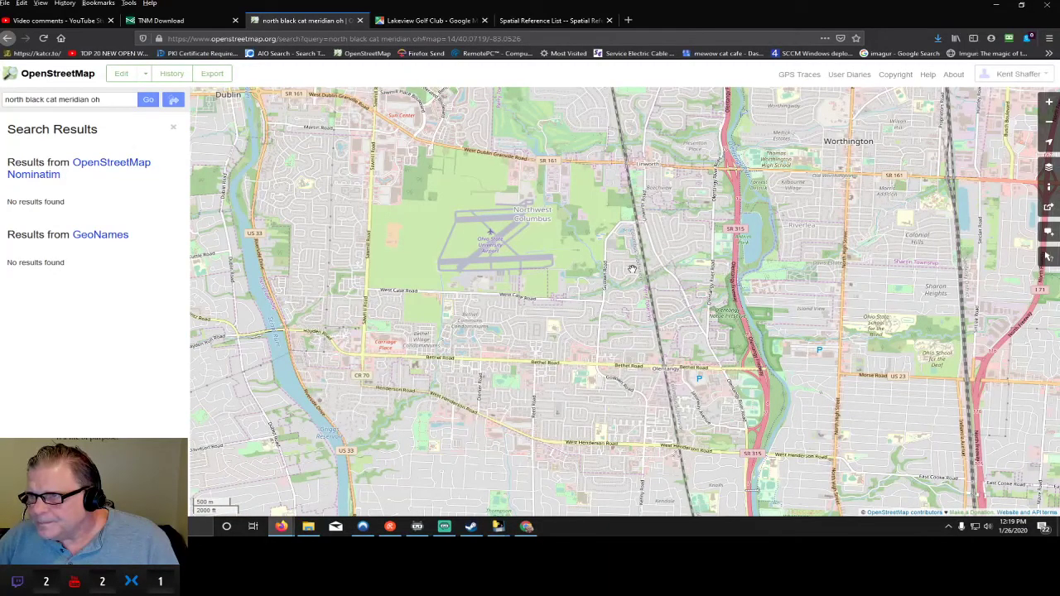
drag(561, 416, 669, 290)
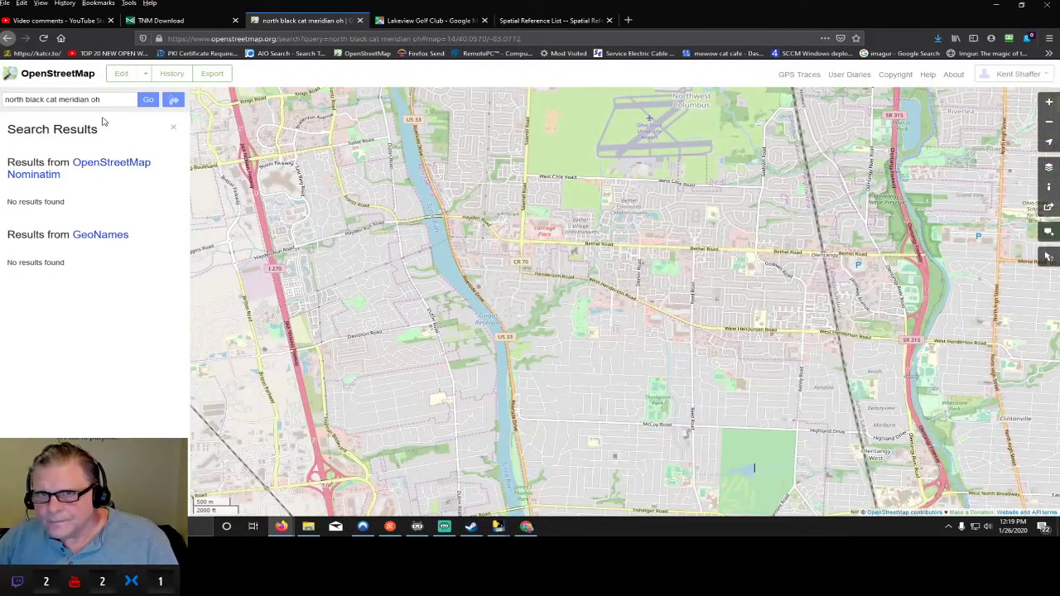
- Search OpenStreetMap for "meridian oh" and look over the neighbourhoods around the location
drag(59, 100, 4, 101)
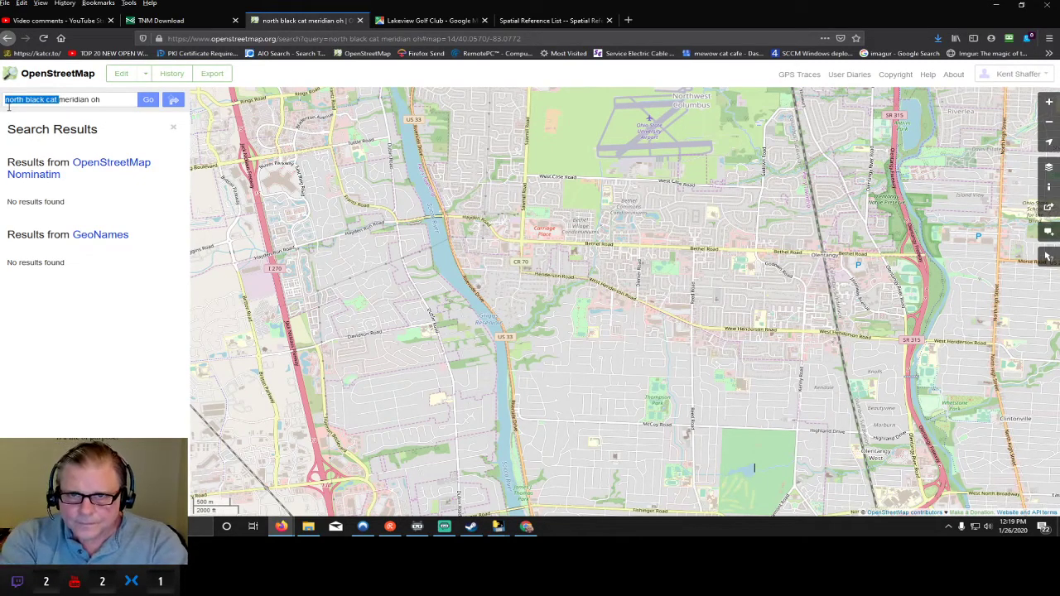
key(BackSpace)
key(Return)
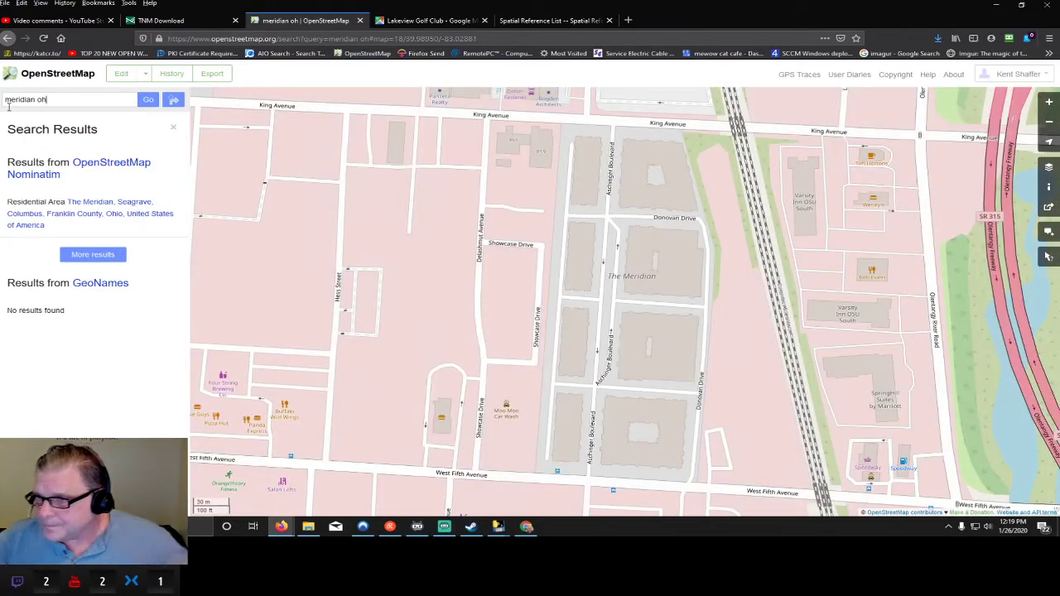
scroll(617, 219, down, 1)
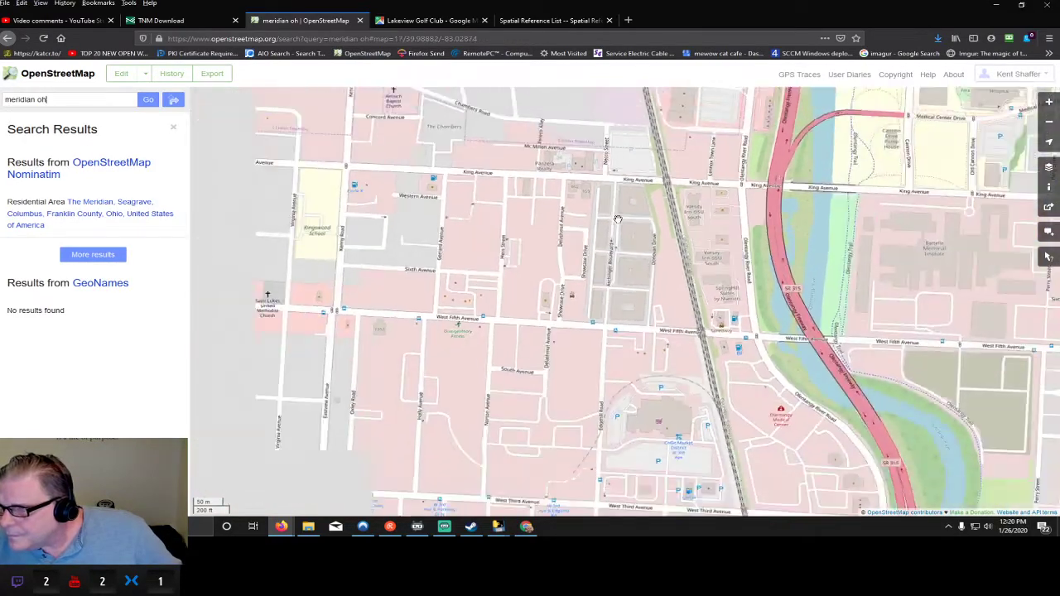
scroll(617, 219, down, 2)
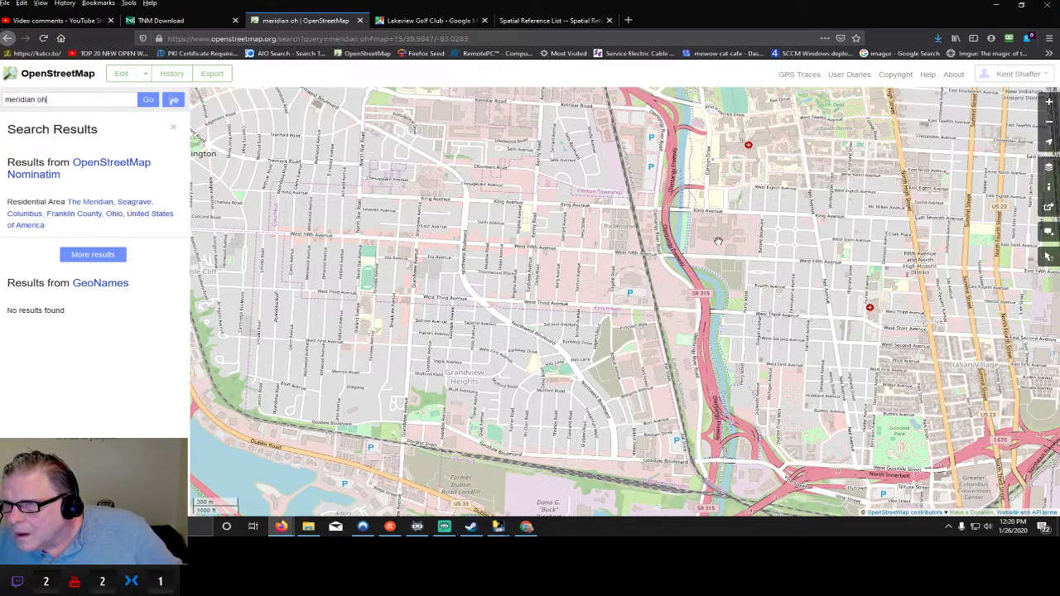
- Return to the Google Maps page and examine the wider region around the Lakeview Golf Club marker in satellite view
click(440, 18)
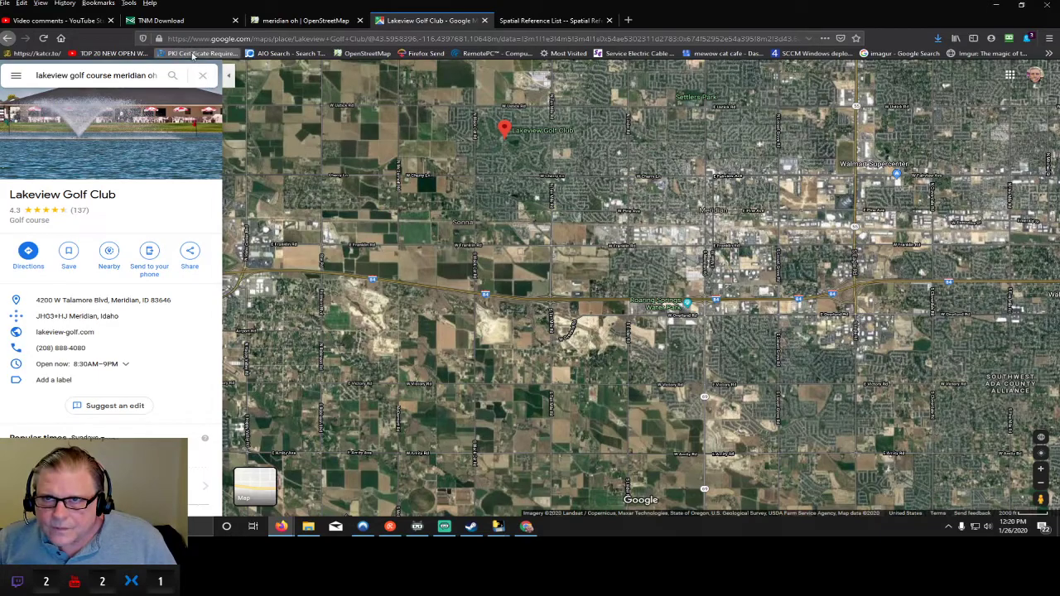
drag(522, 181, 512, 355)
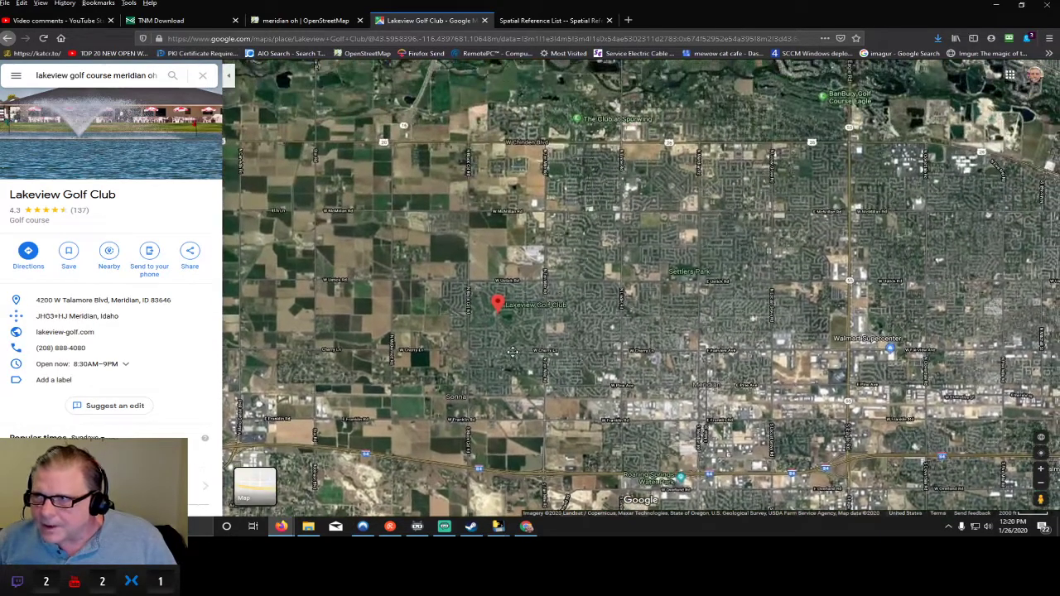
scroll(572, 348, down, 1)
scroll(571, 348, down, 2)
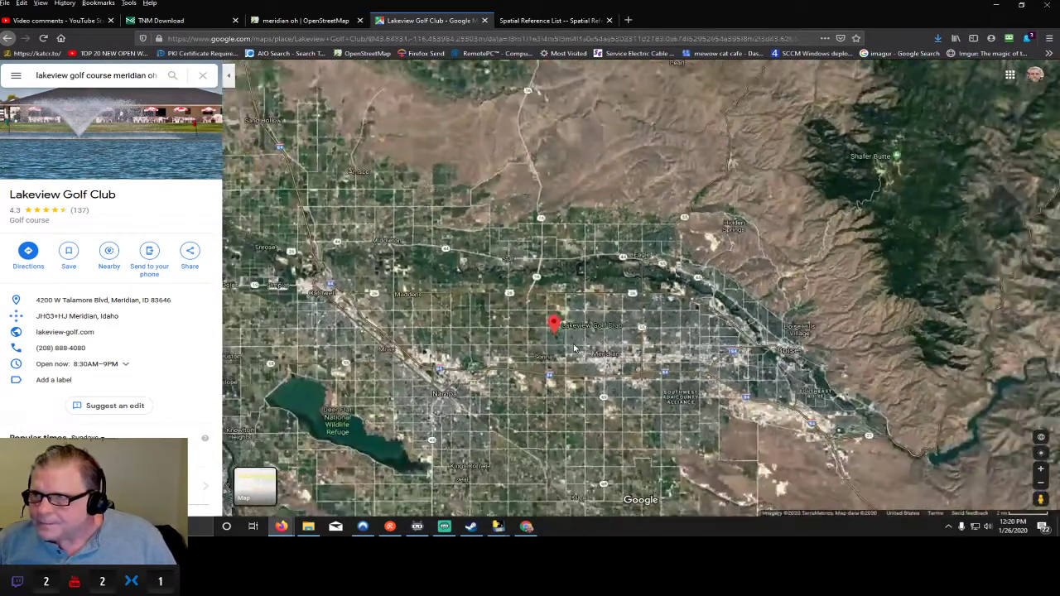
scroll(574, 348, down, 2)
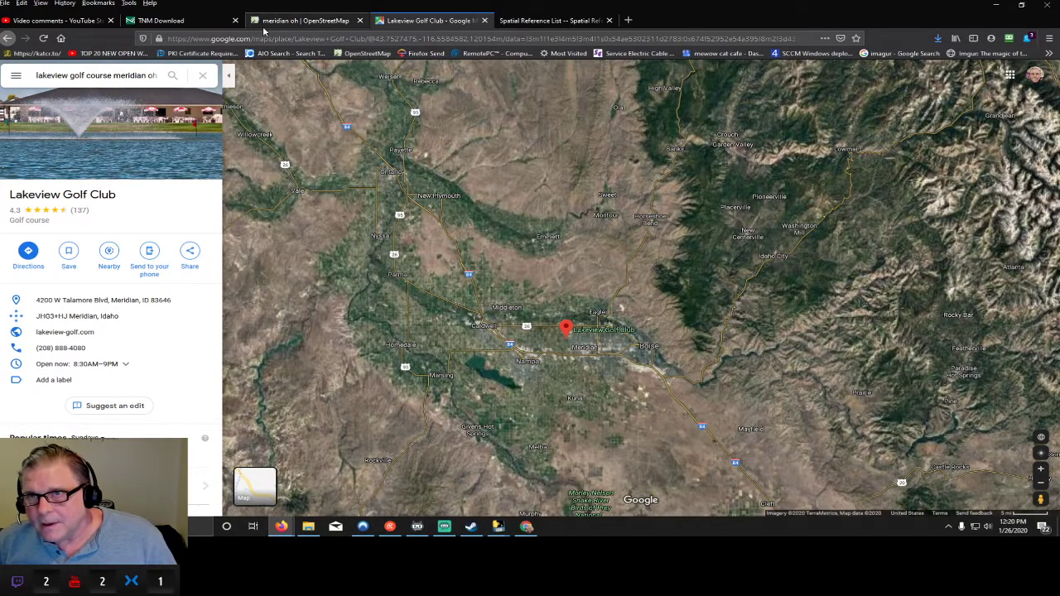
- Switch back to OpenStreetMap and look over the Columbus area at a wider and then a closer scale
click(266, 22)
scroll(520, 286, down, 2)
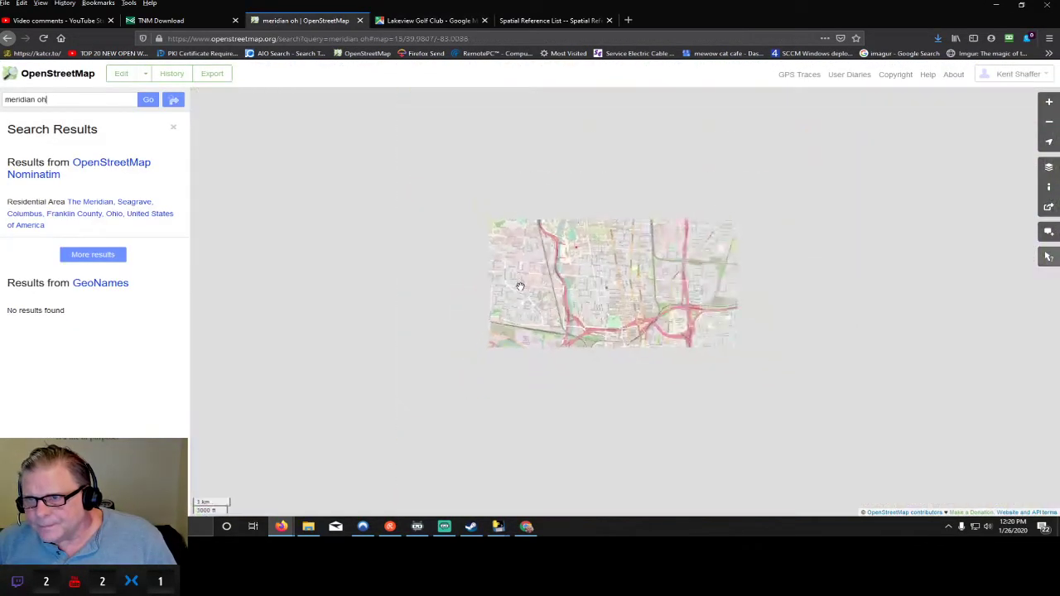
scroll(520, 285, down, 2)
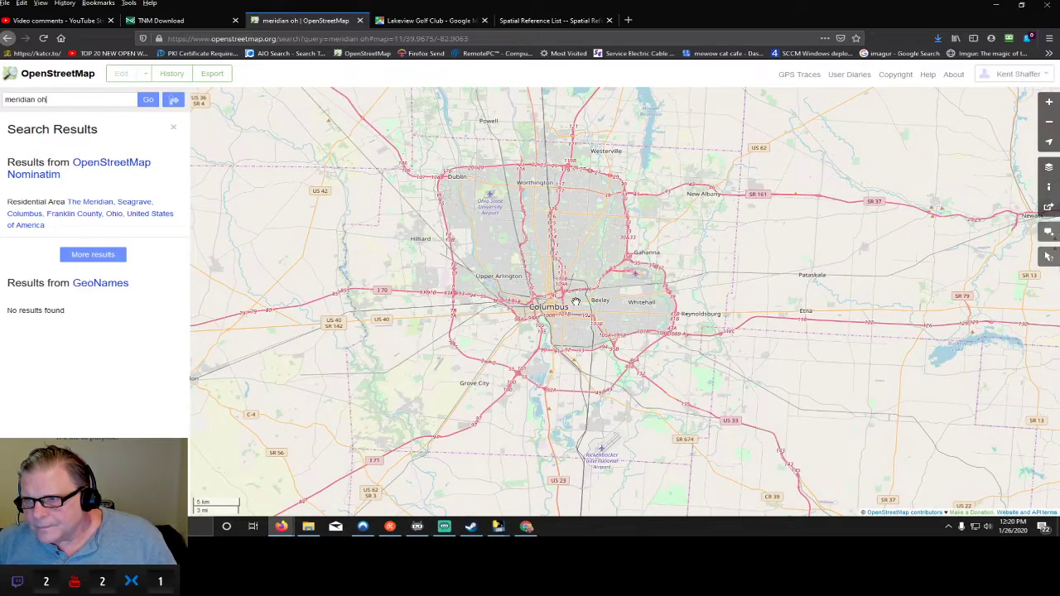
scroll(562, 315, up, 1)
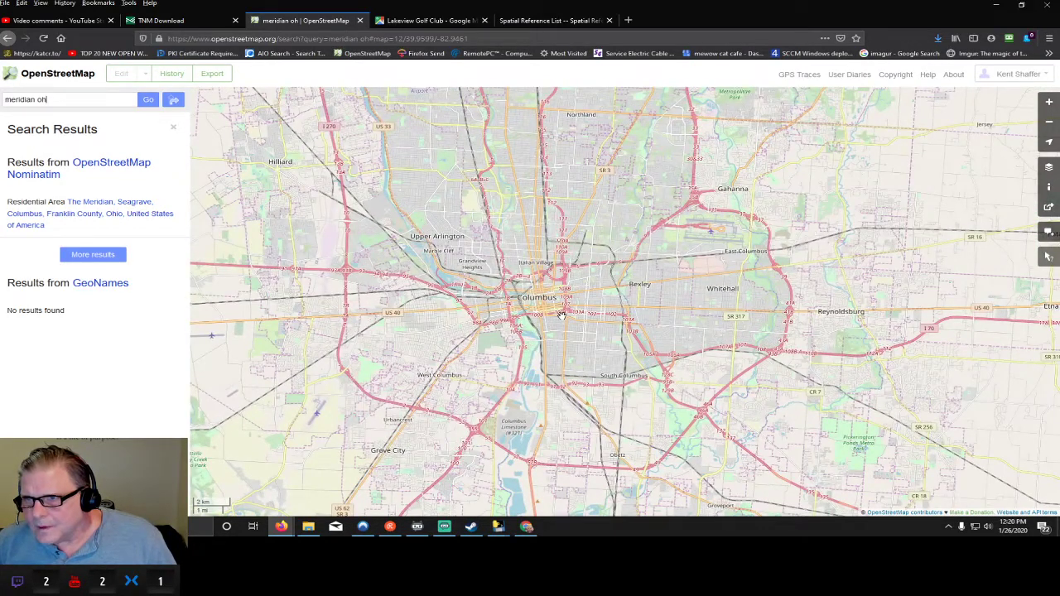
scroll(562, 315, up, 1)
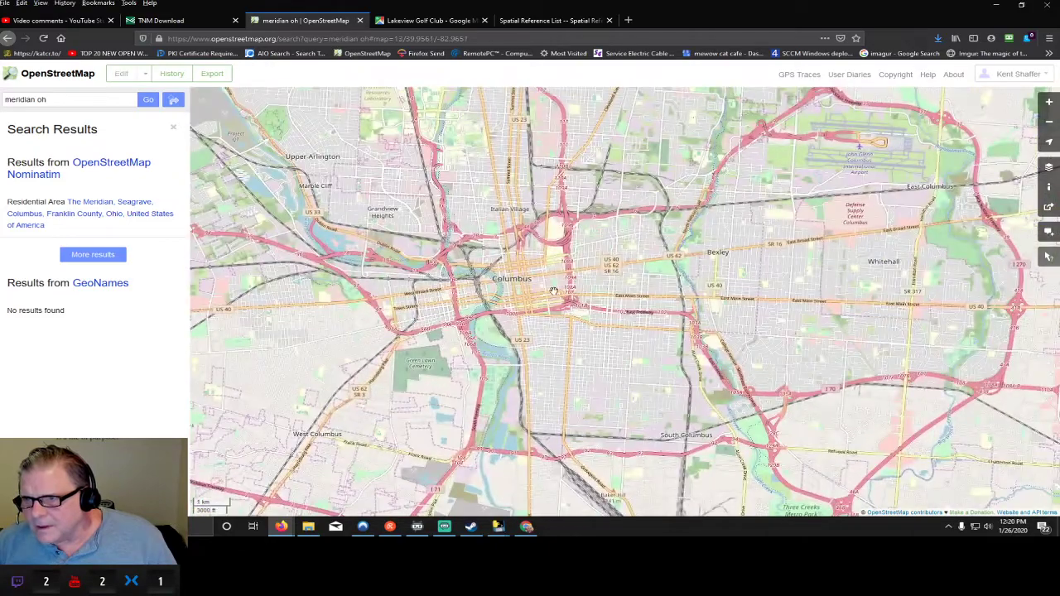
- Return to Google Maps and look up the suggested Lakeview Golf Club on West Talamore Boulevard in Meridian
click(445, 20)
scroll(556, 363, up, 1)
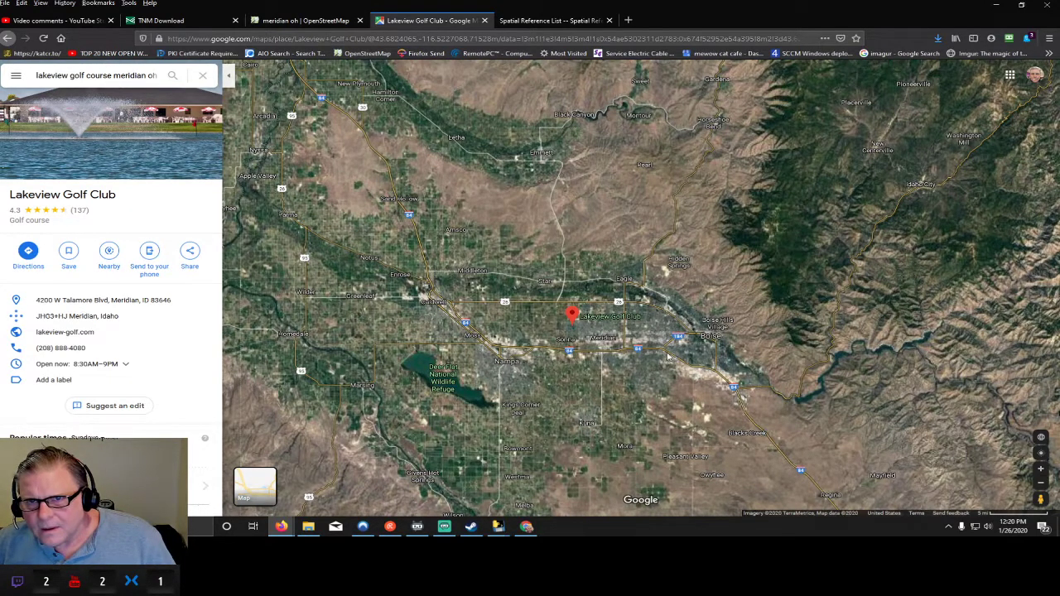
click(110, 75)
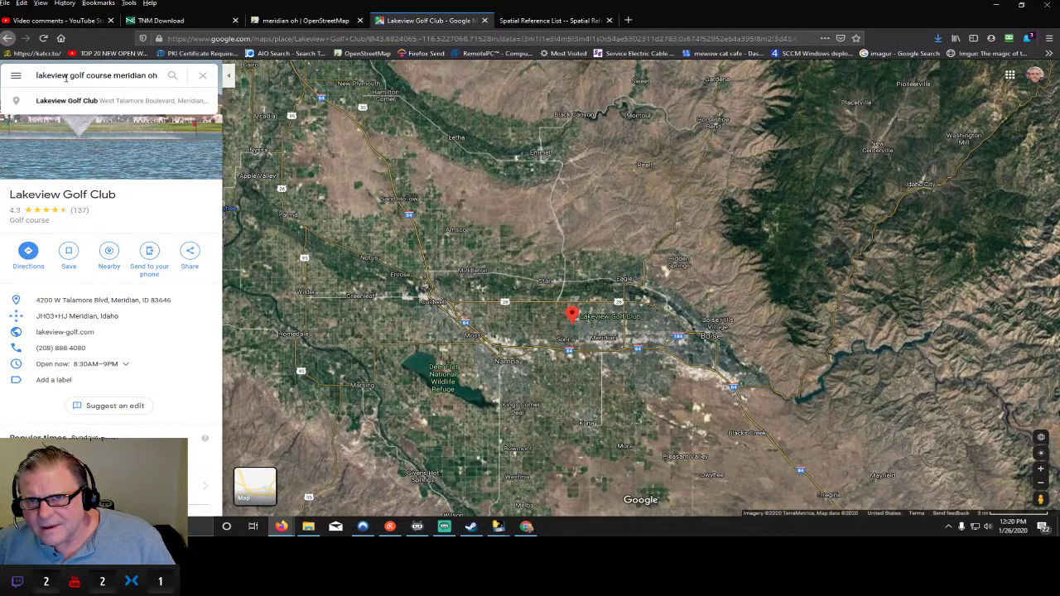
click(80, 100)
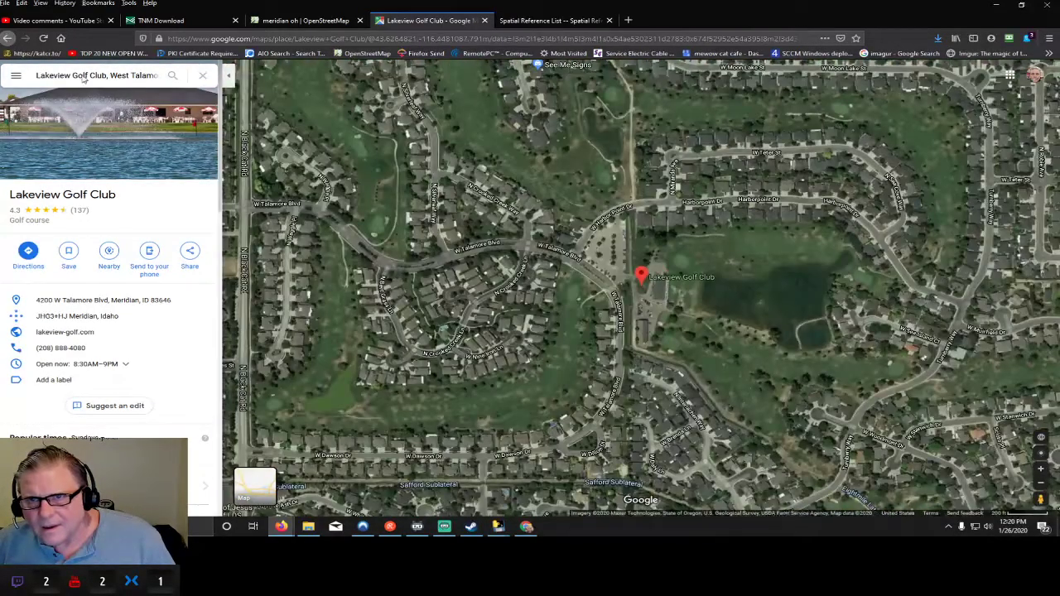
click(110, 76)
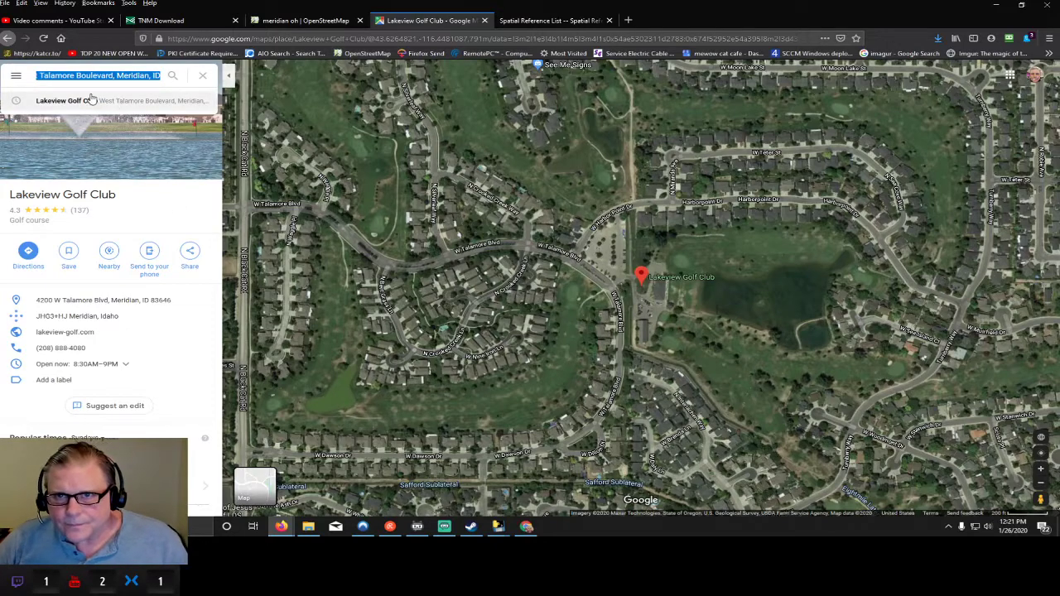
- Go back to OpenStreetMap and examine the area north of Columbus around Worthington and Westerville
click(300, 23)
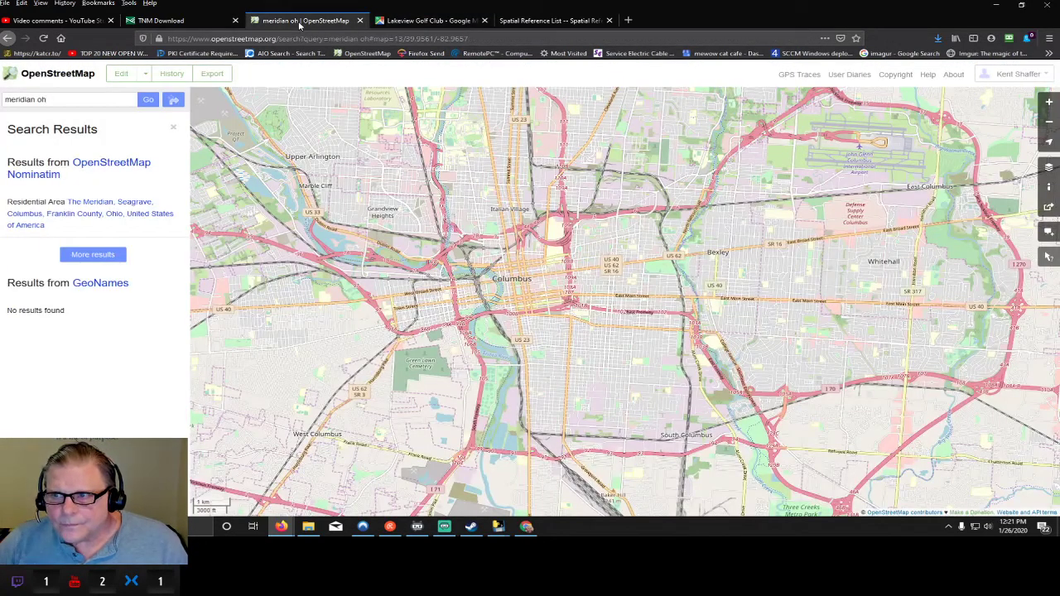
scroll(396, 253, down, 1)
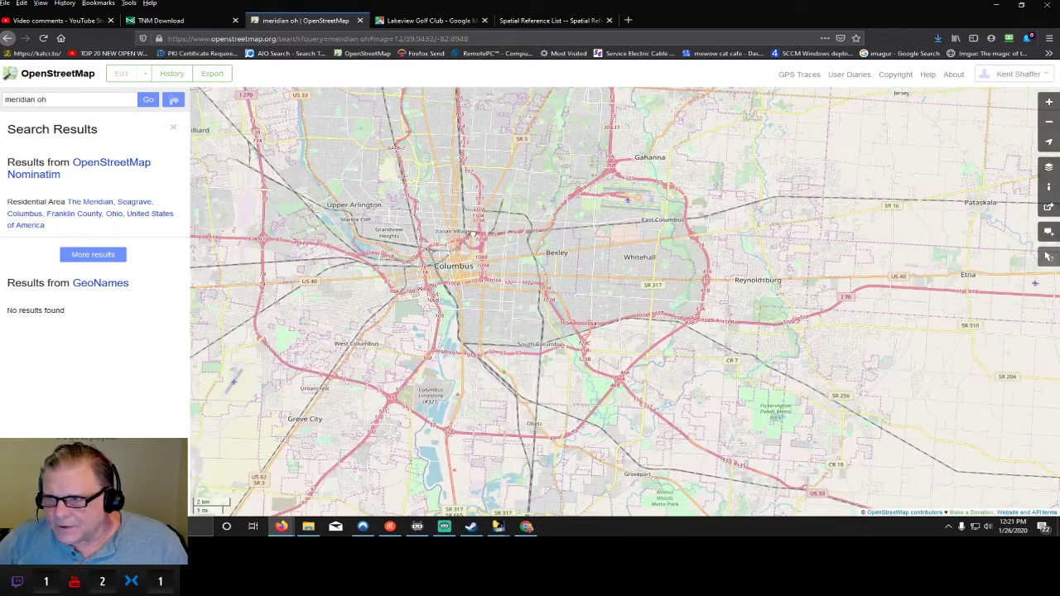
drag(472, 231, 483, 385)
drag(424, 224, 422, 299)
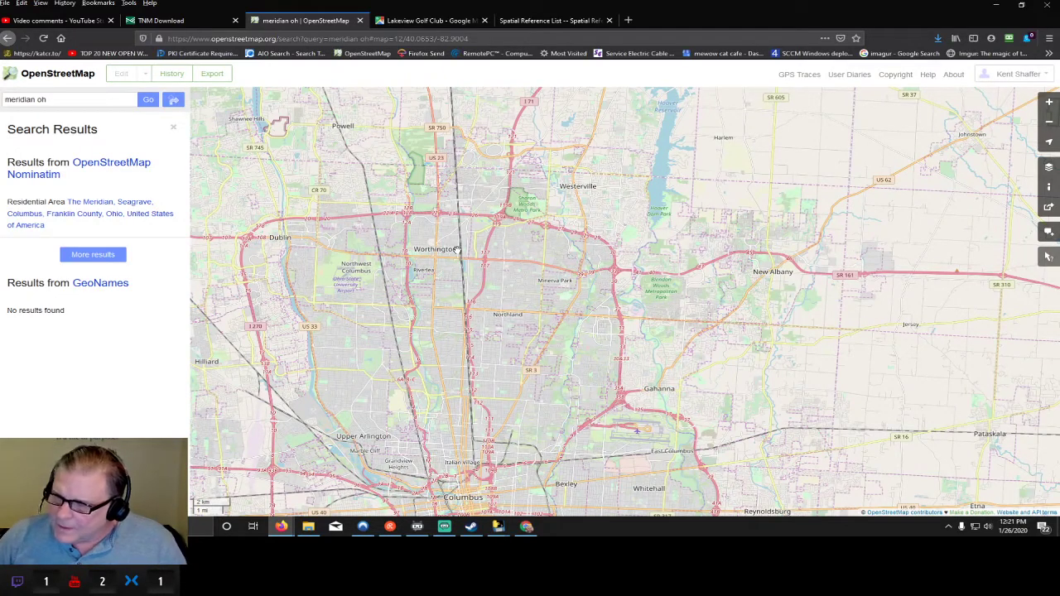
- Replace the OpenStreetMap search text with "grand blanc mi" and run the search
click(68, 98)
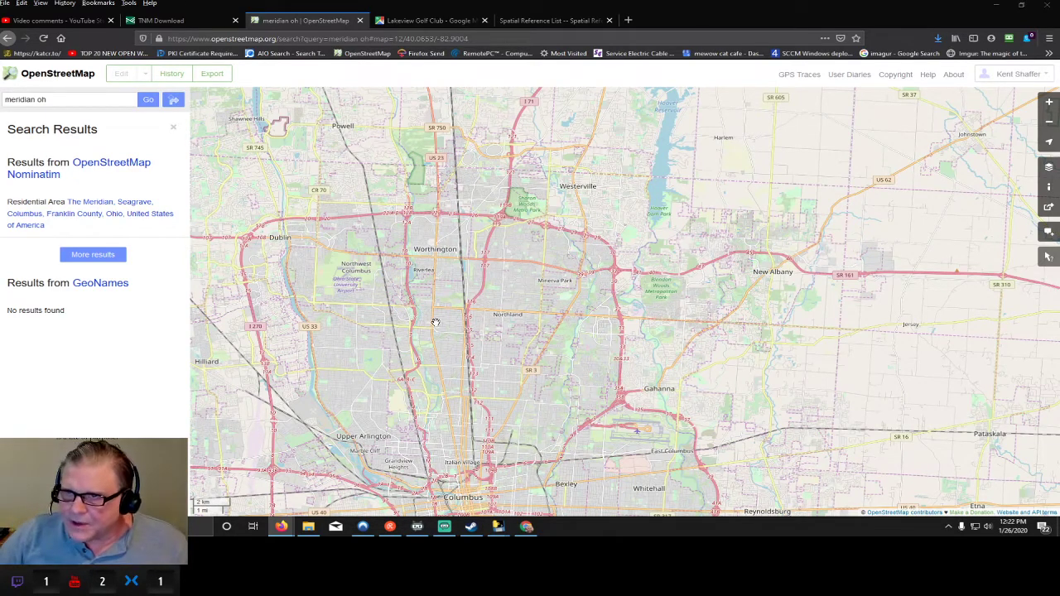
click(83, 100)
drag(83, 100, 2, 106)
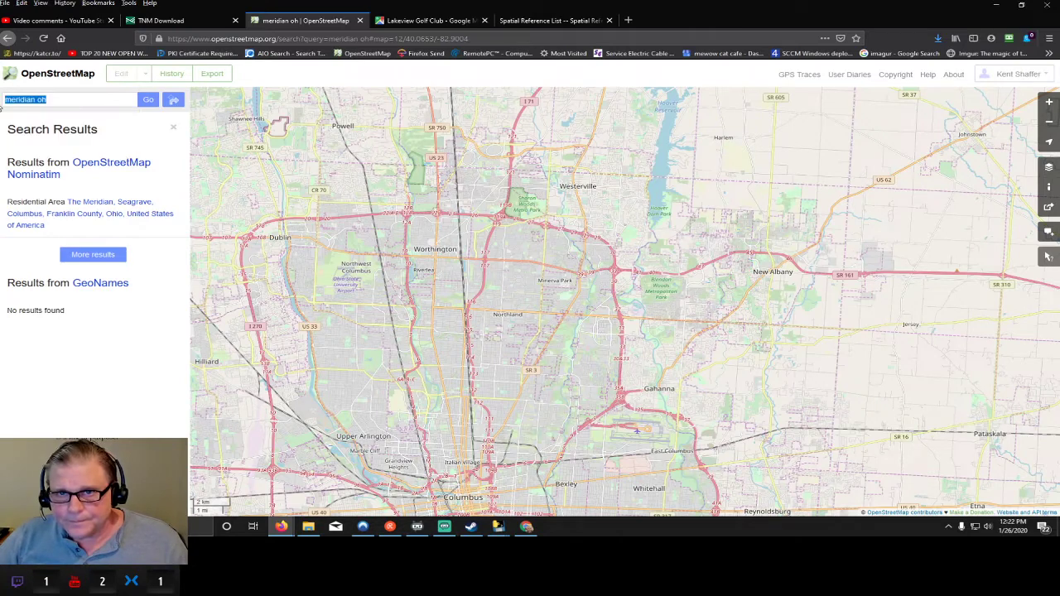
text(grand blanc mi)
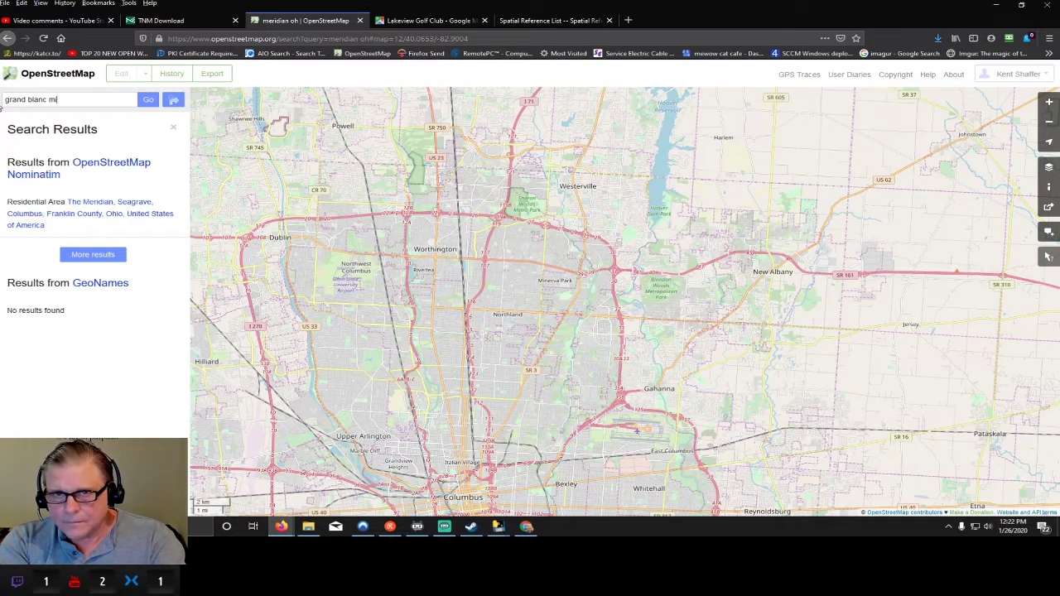
key(Return)
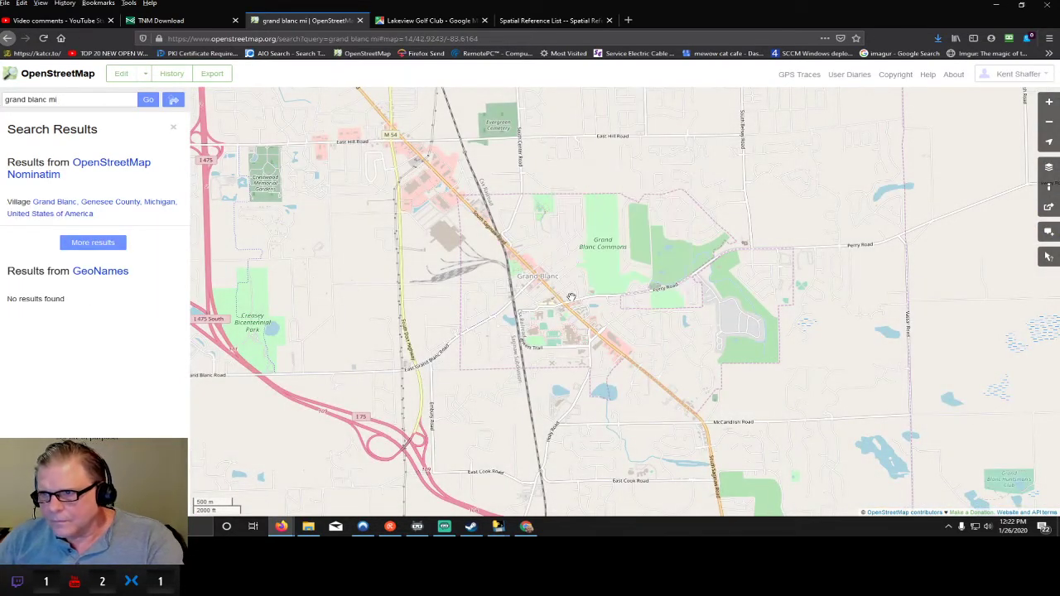
- Scan the map around Grand Blanc for golf courses, from Perry Road out to the I 75 and I 475 freeways
drag(538, 304, 445, 330)
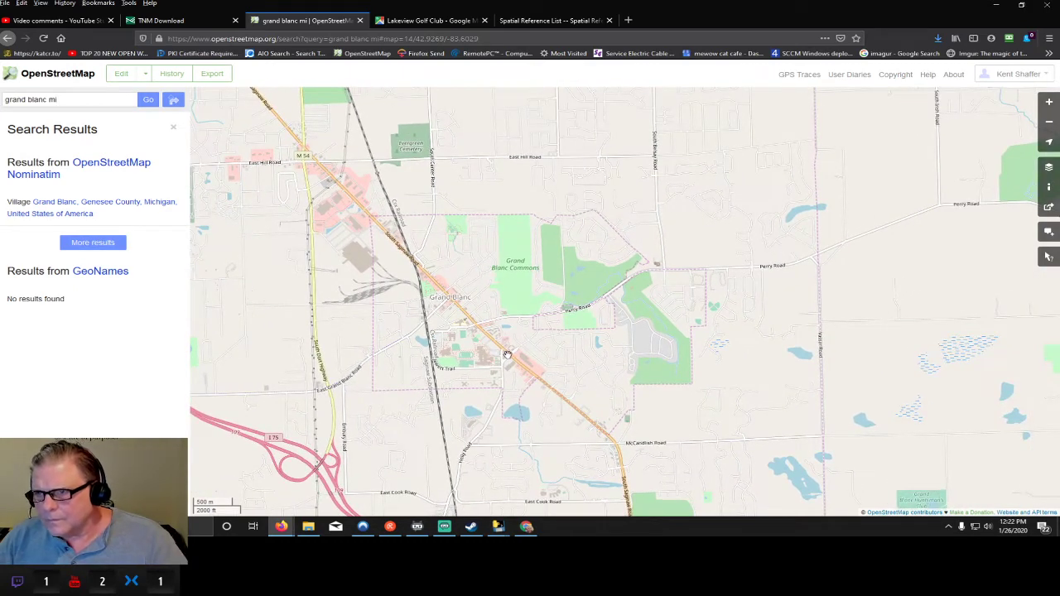
drag(520, 348, 442, 347)
scroll(444, 347, up, 1)
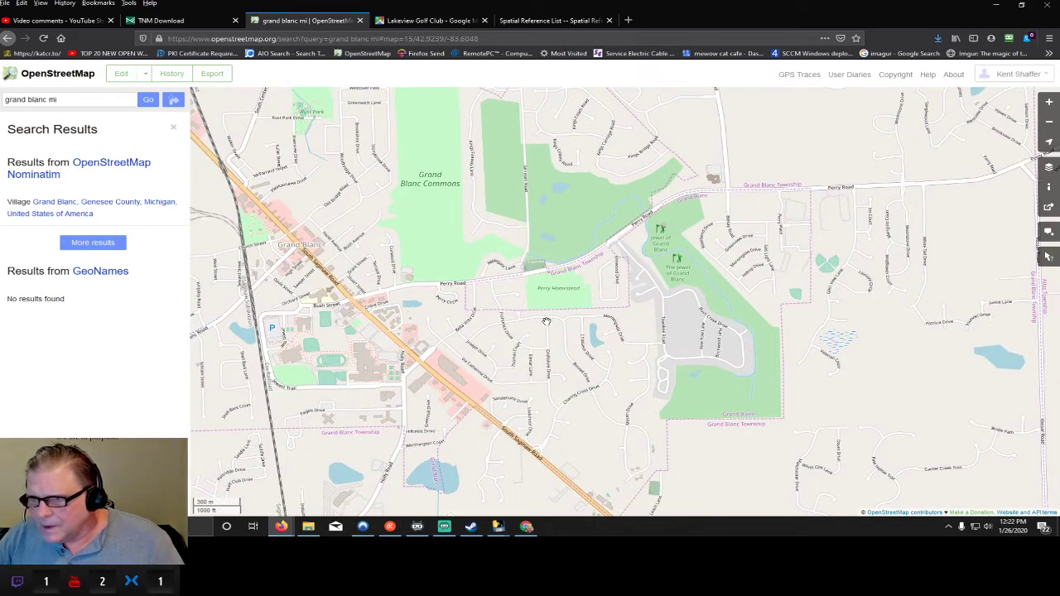
drag(497, 311, 807, 305)
scroll(807, 306, down, 1)
scroll(807, 306, down, 1)
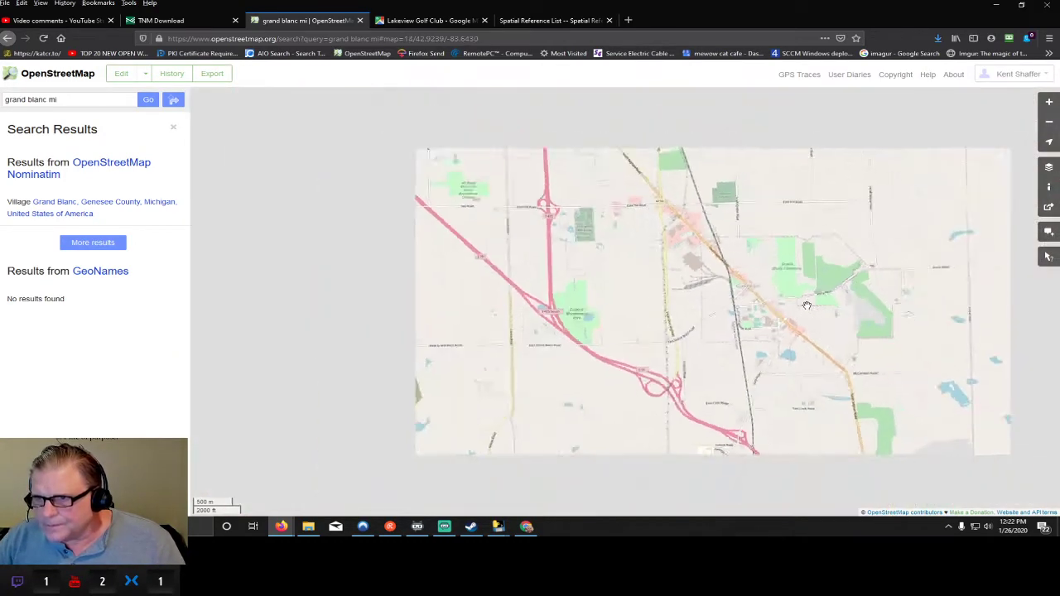
drag(896, 159, 737, 232)
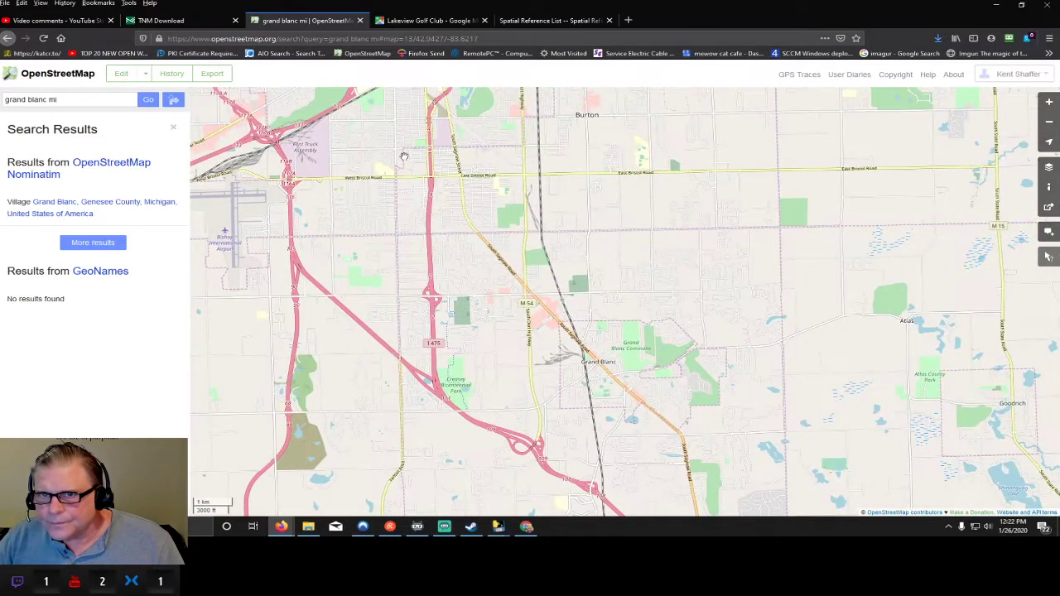
- Open the Grand Blanc area in the OpenStreetMap editor and inspect the aerial imagery of the golf course near Perry Road
click(121, 74)
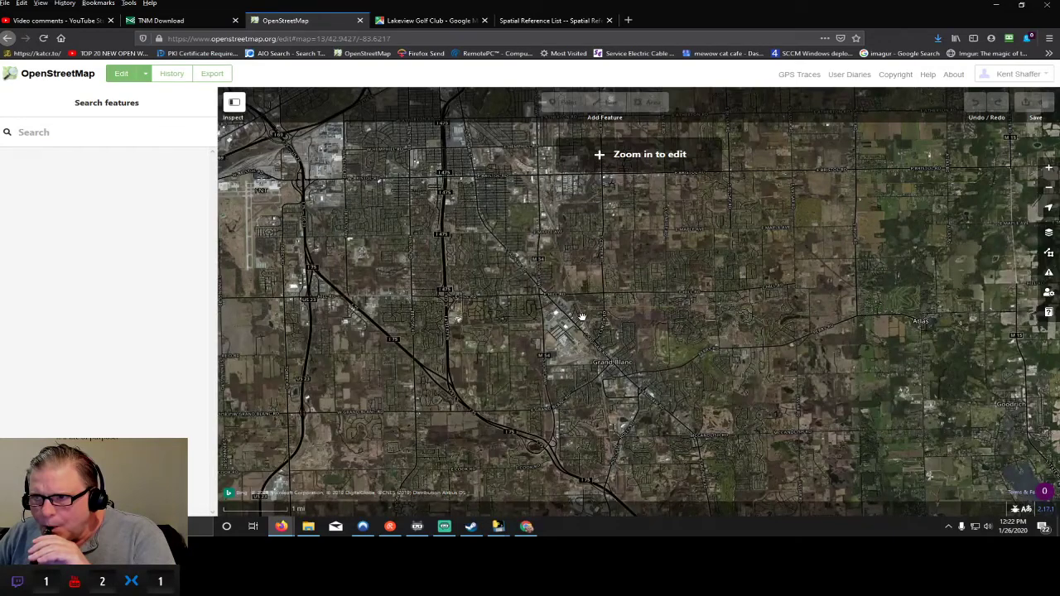
scroll(568, 296, up, 3)
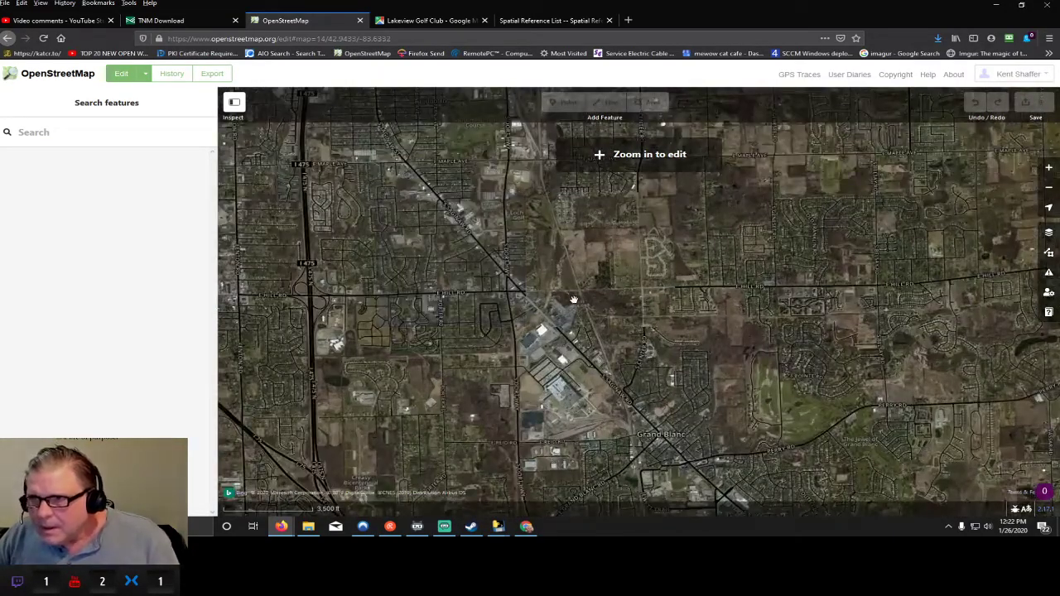
drag(501, 249, 404, 182)
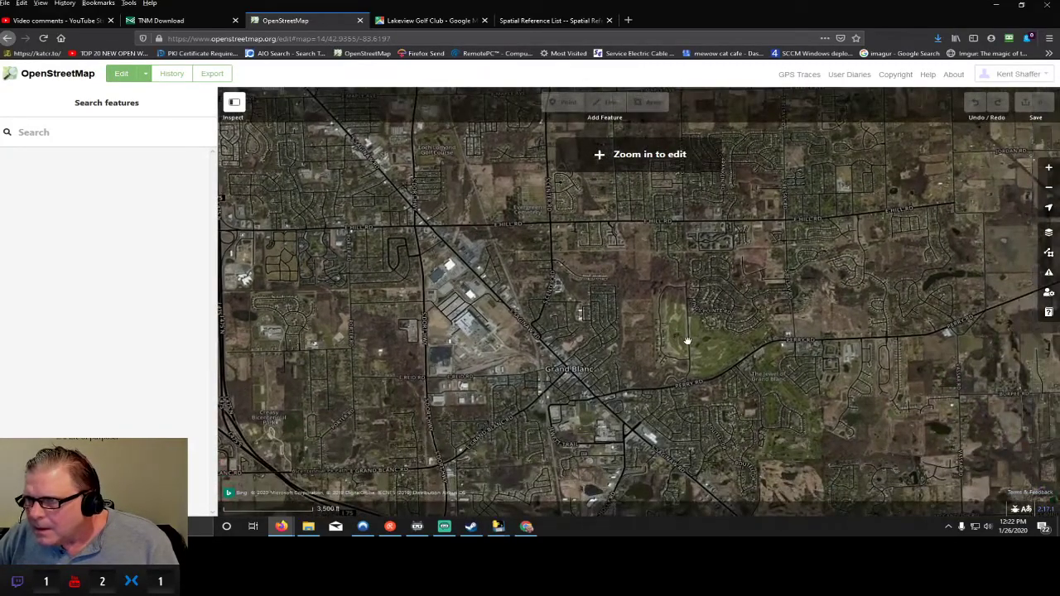
scroll(687, 341, up, 2)
scroll(687, 341, up, 1)
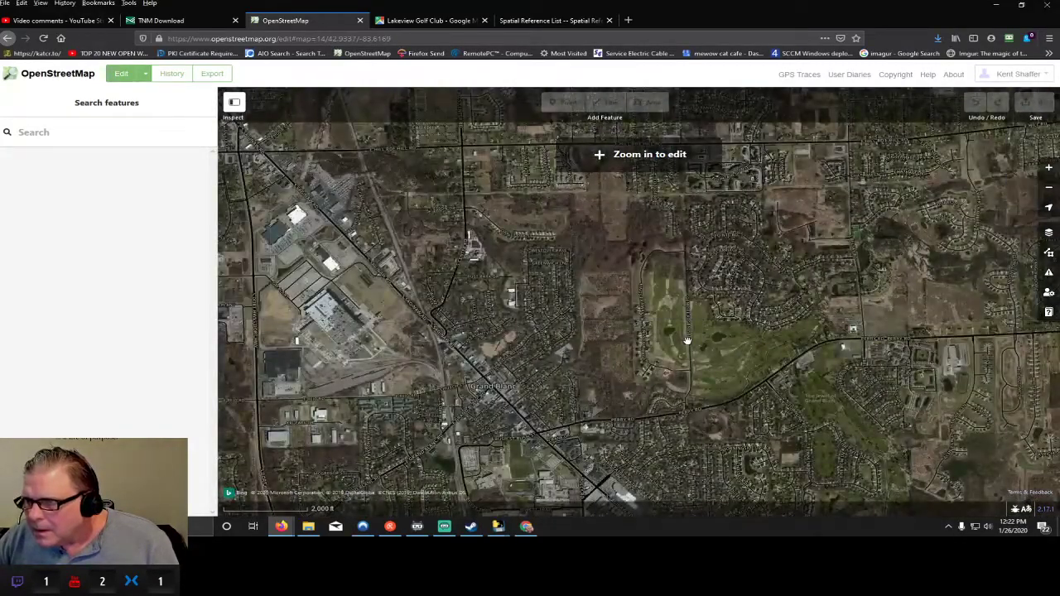
- Clear the Lakeview search in Google Maps and search for "warwick hills" instead
click(429, 23)
click(143, 74)
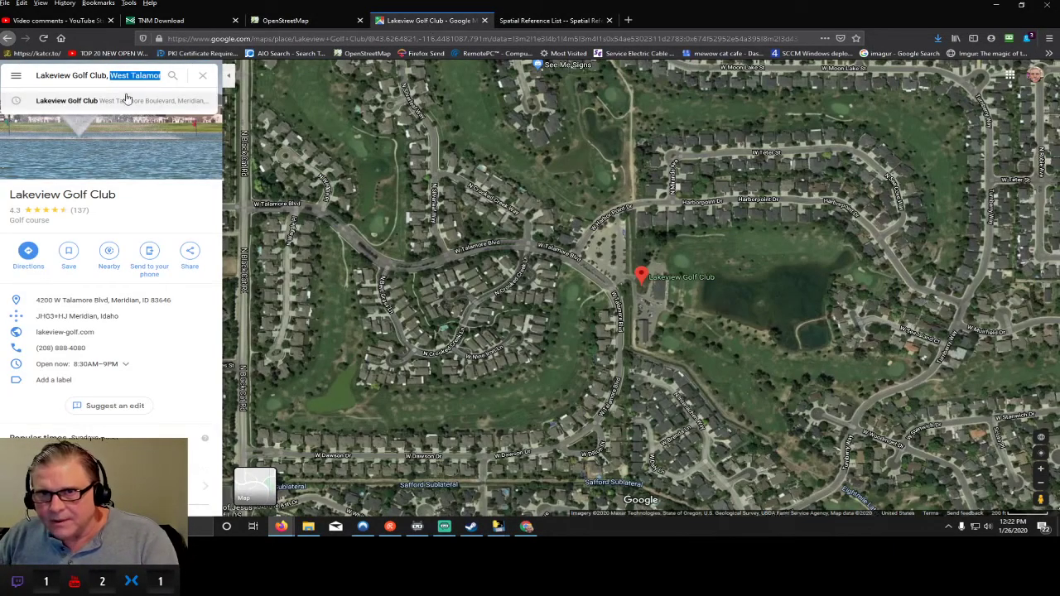
drag(160, 76, 8, 62)
key(Delete)
key(Delete)
key(Delete)
key(Delete)
key(Delete)
key(Delete)
key(Delete)
key(Delete)
key(Delete)
key(Delete)
key(Delete)
key(Delete)
key(Delete)
key(Delete)
key(Delete)
key(Delete)
key(Delete)
key(Delete)
key(Delete)
key(Delete)
key(Delete)
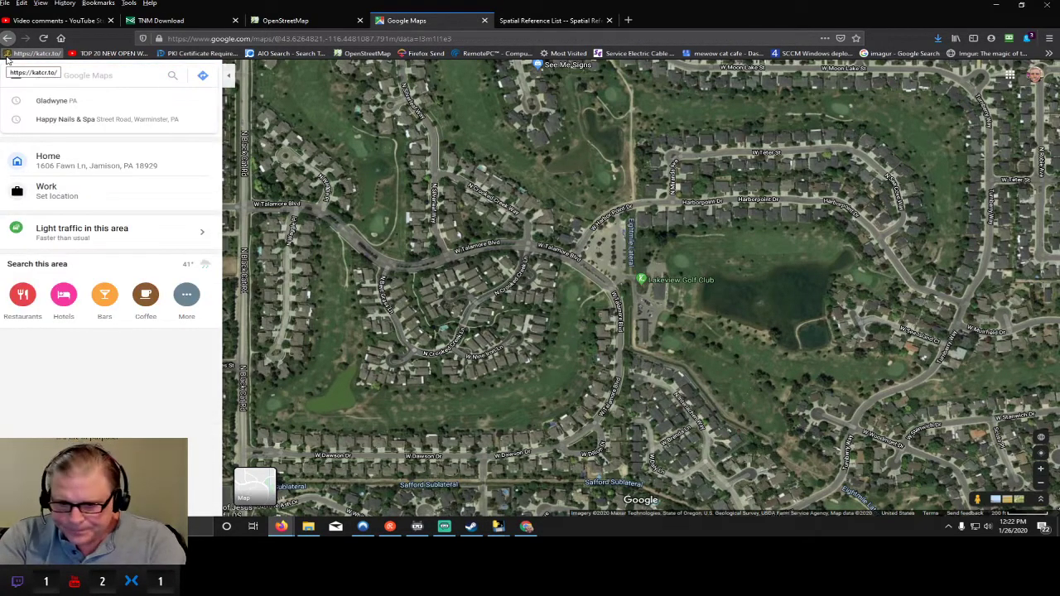
text(warwick)
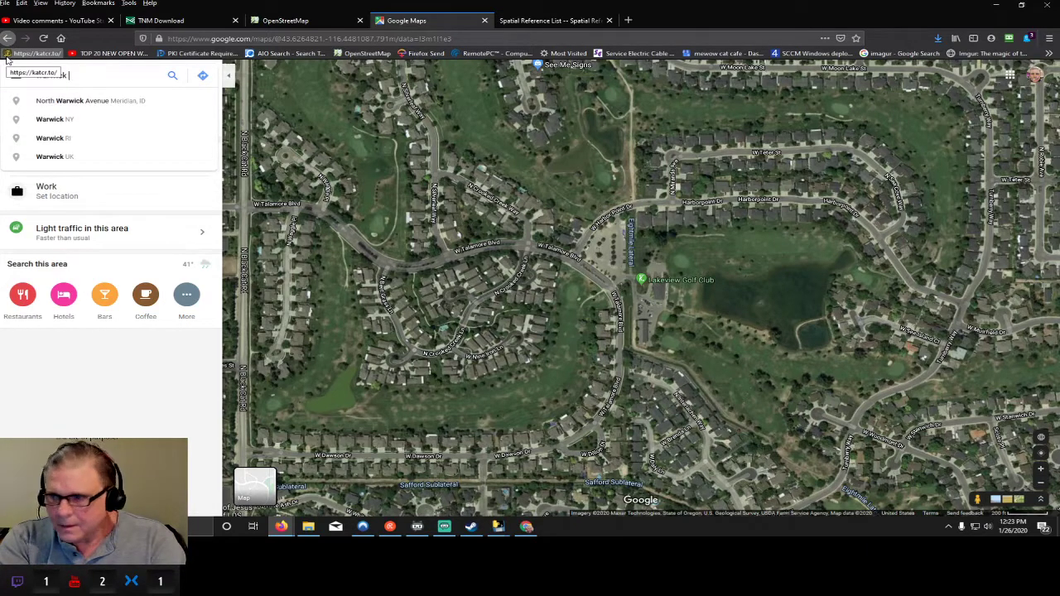
text( hills)
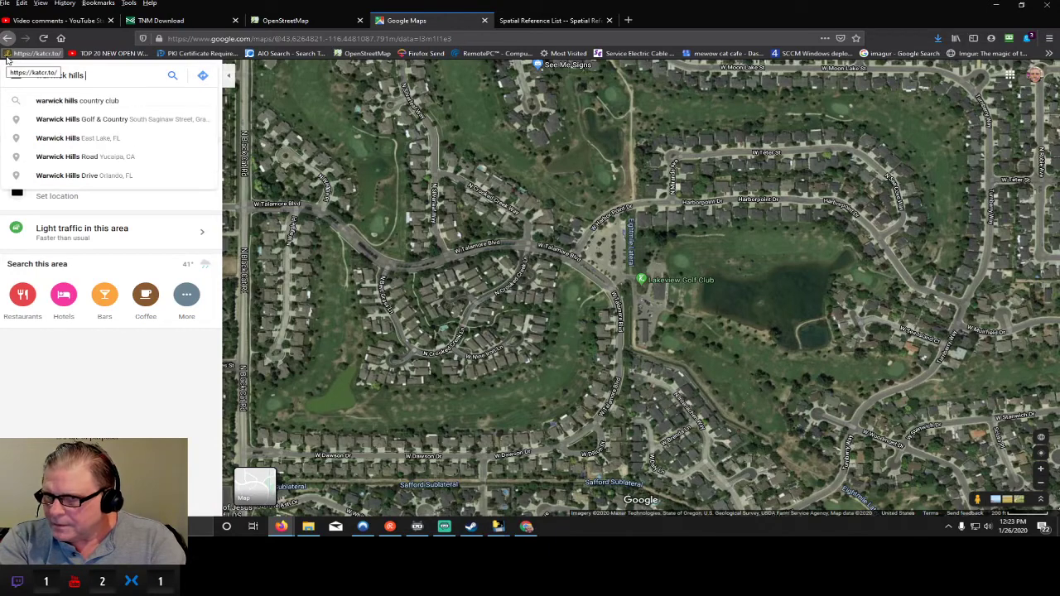
key(Return)
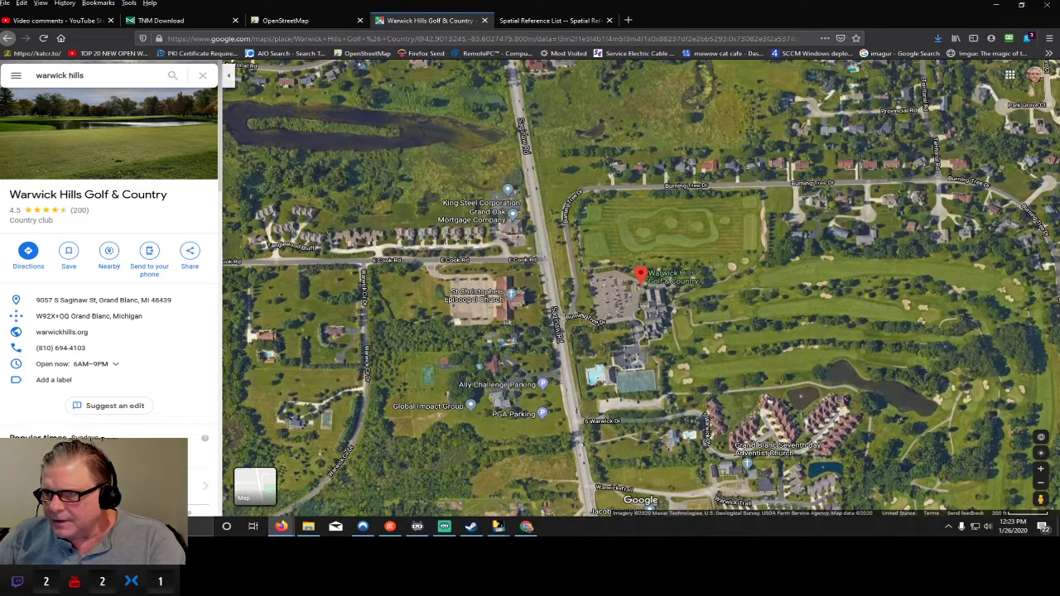
- Examine the Warwick Hills Golf & Country grounds and their position relative to Grand Blanc in satellite view
click(85, 75)
drag(751, 276, 630, 240)
scroll(630, 240, down, 1)
scroll(635, 247, down, 4)
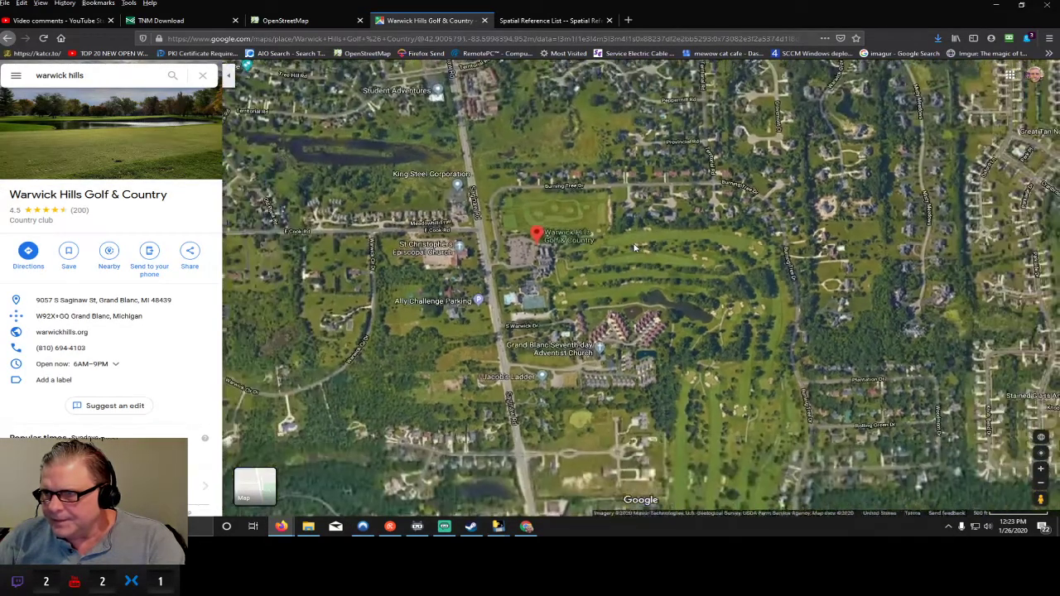
scroll(634, 246, down, 2)
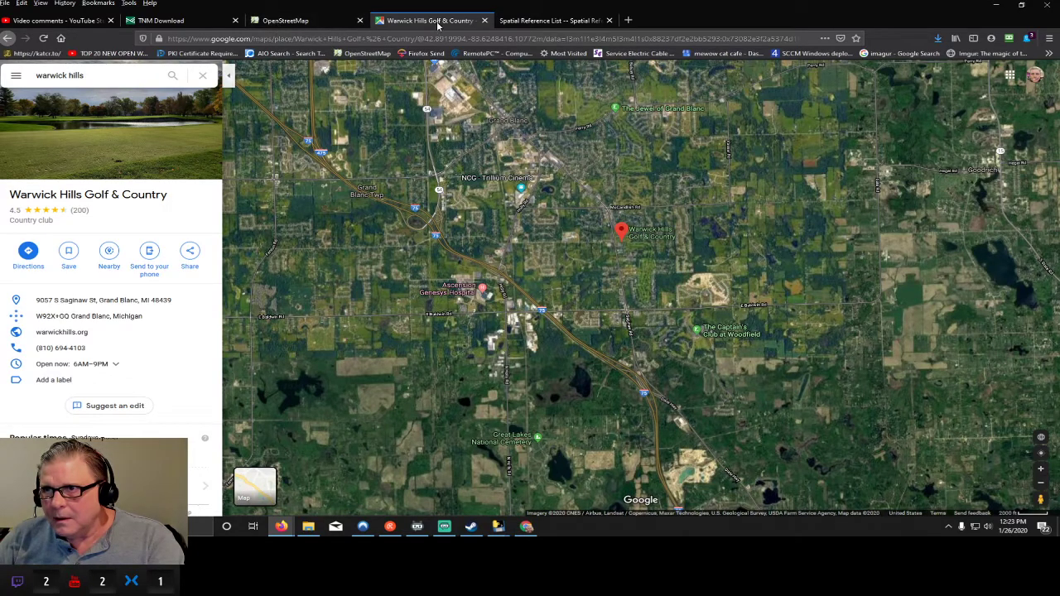
- Separate the Google Maps page into its own window and place it side by side with the OpenStreetMap editor
double_click(544, 7)
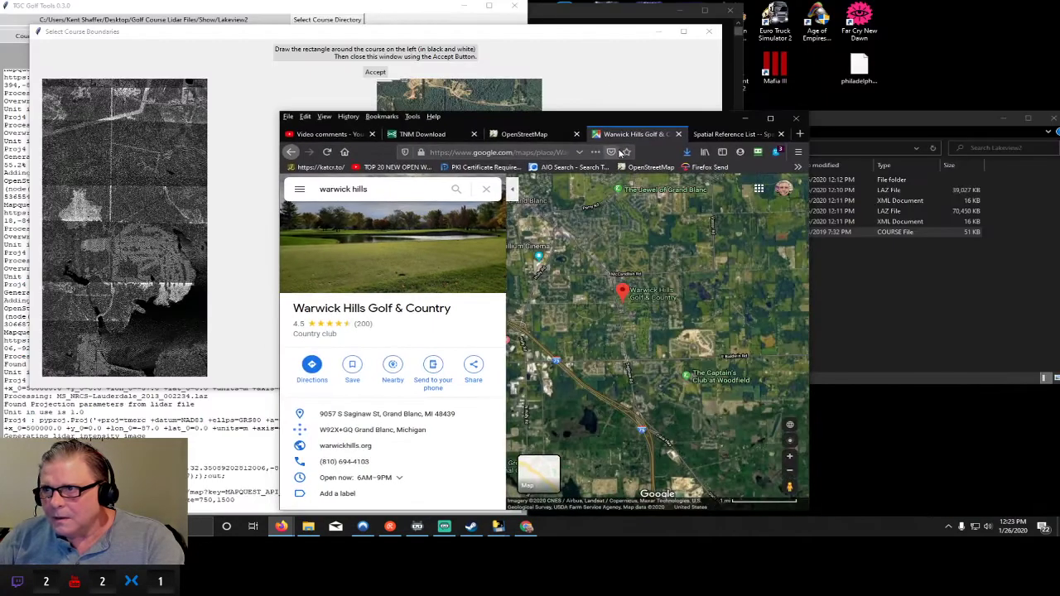
drag(634, 134, 745, 135)
key(super+Right)
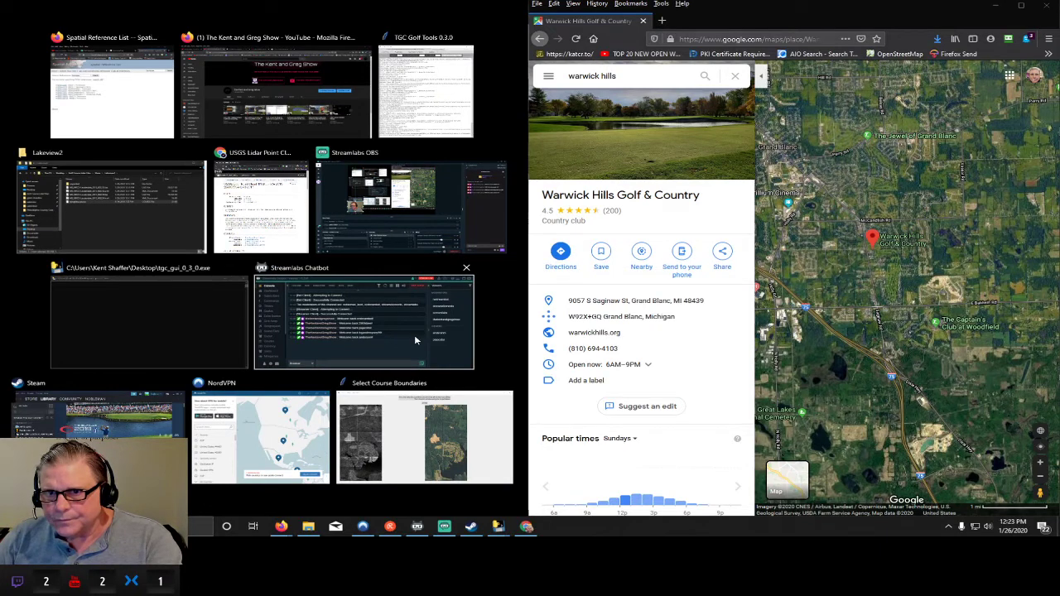
click(142, 97)
click(348, 23)
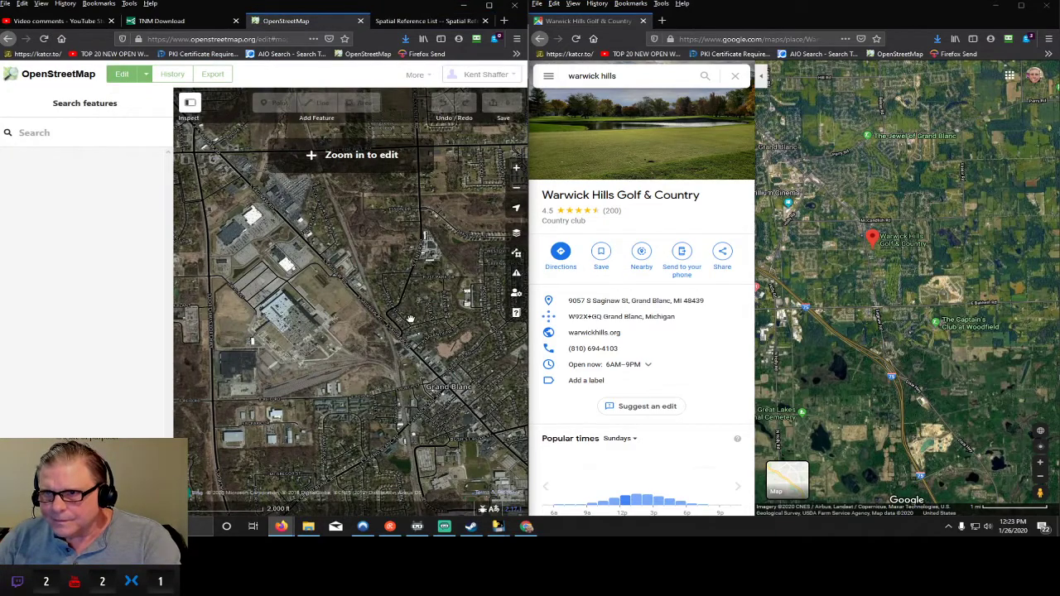
- View a wider area in the OpenStreetMap editor and begin a feature search with "war"
scroll(411, 316, down, 3)
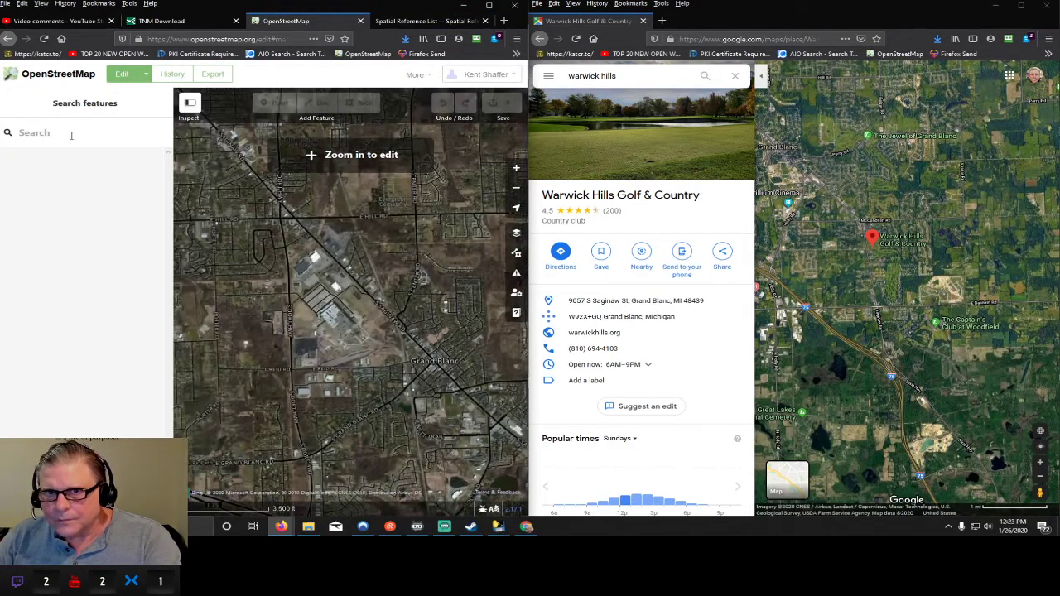
click(71, 136)
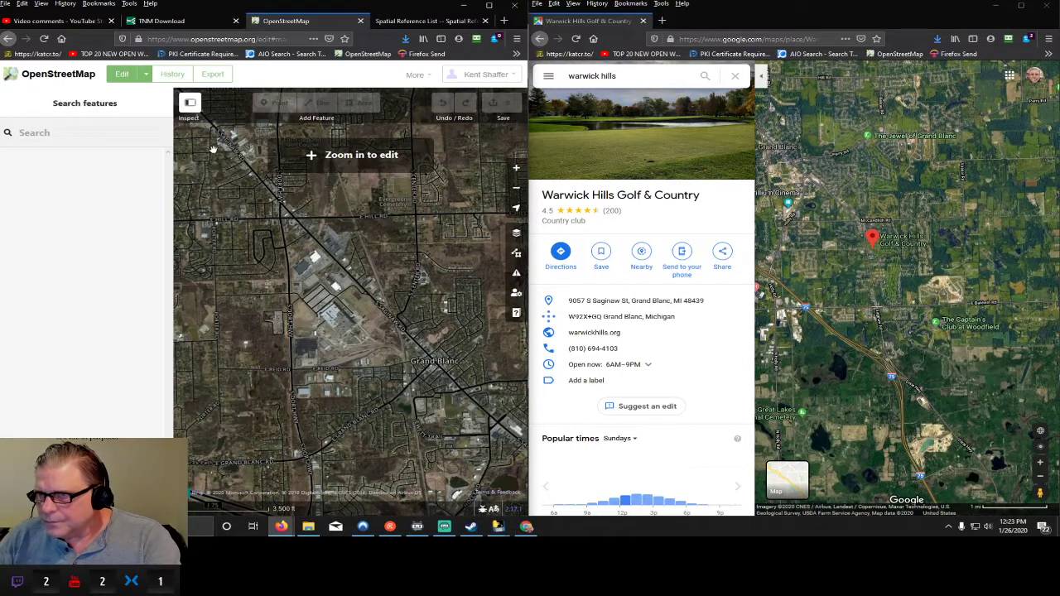
text(war)
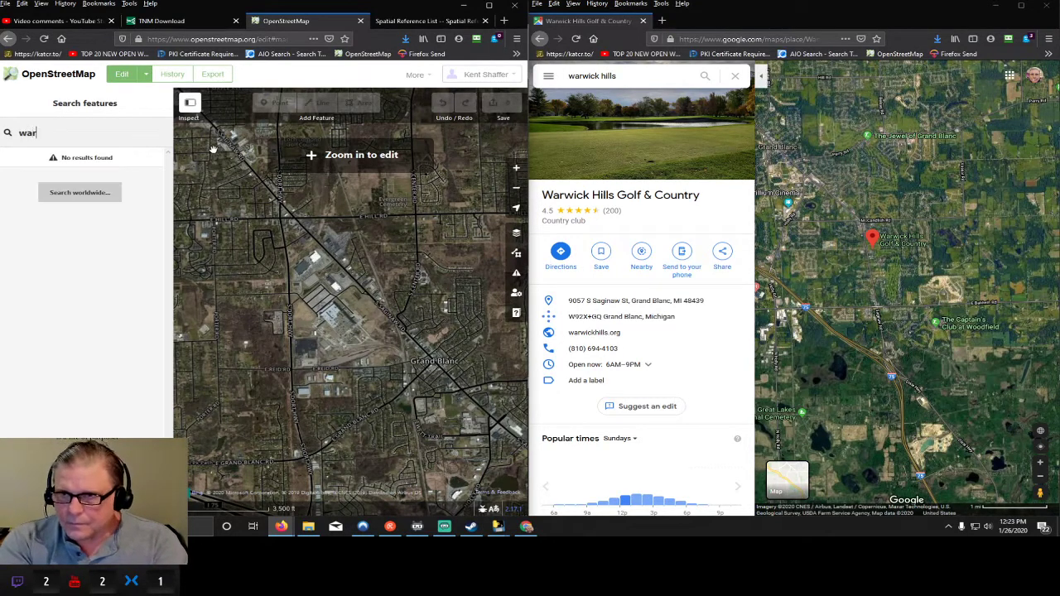
- Try to find "warwick hills golf & country" with a worldwide feature search in the map editor
text(wick hills)
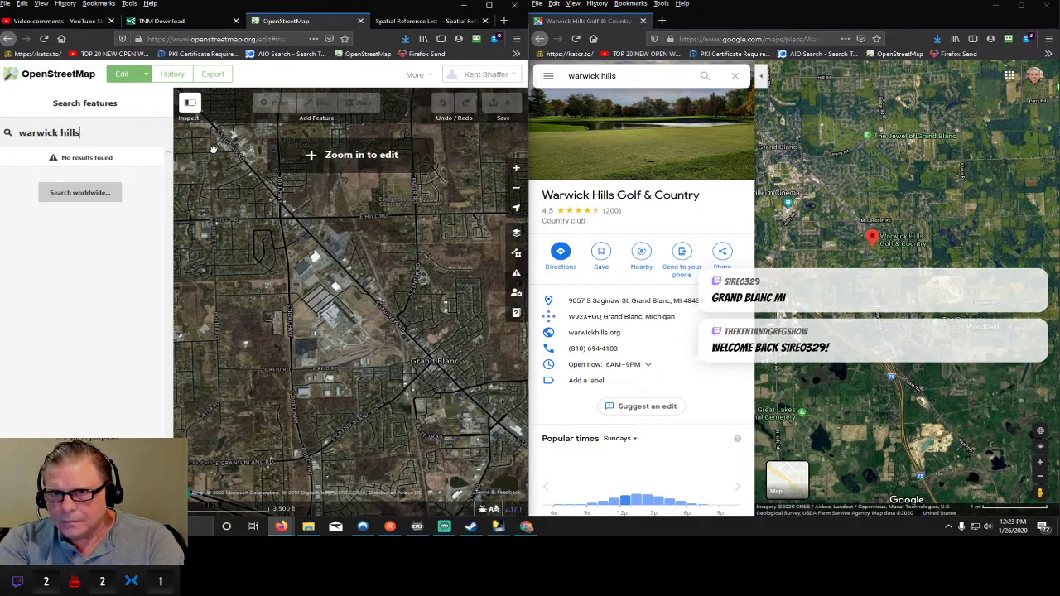
text( gold)
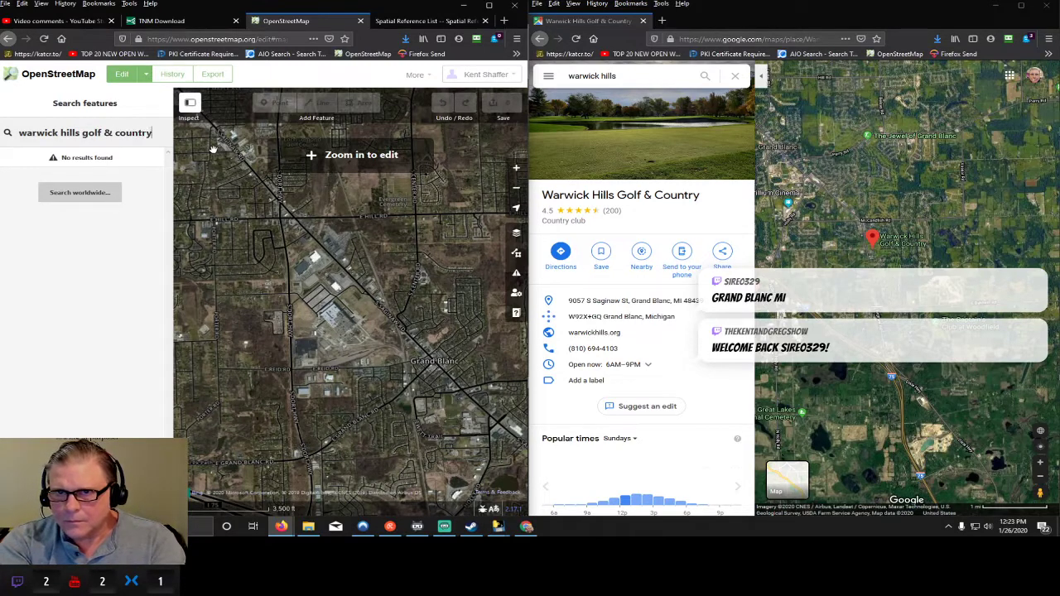
click(91, 194)
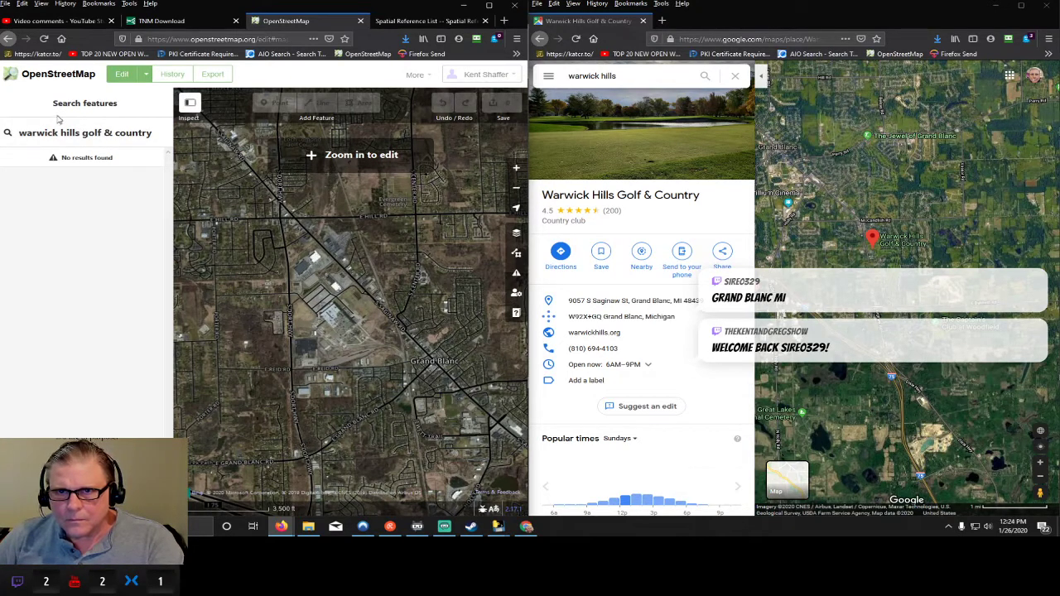
- Return to the main OpenStreetMap page and search for "warwick hills golf"
click(21, 75)
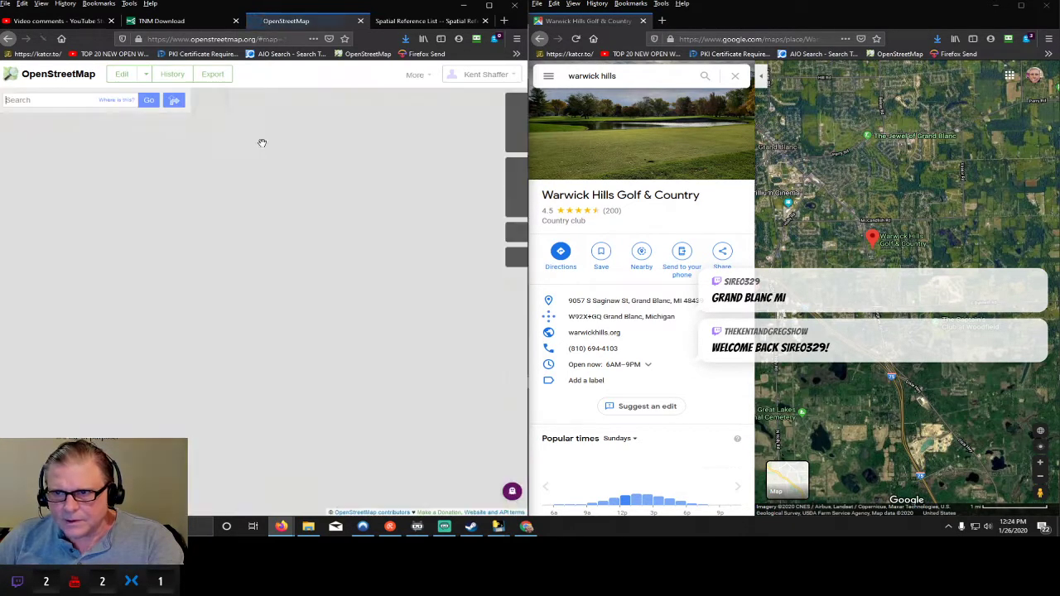
click(74, 101)
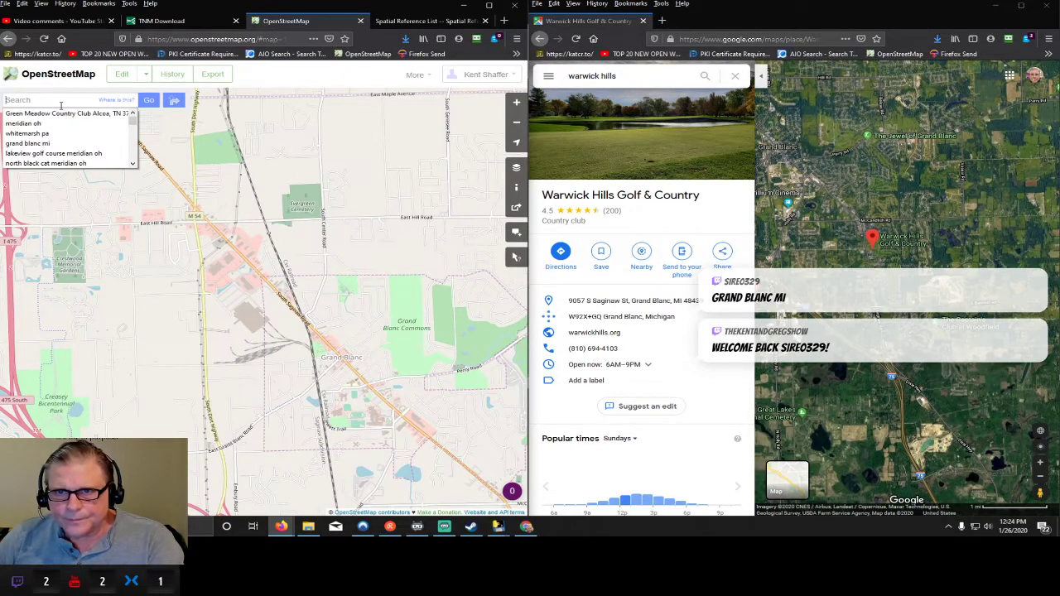
click(59, 98)
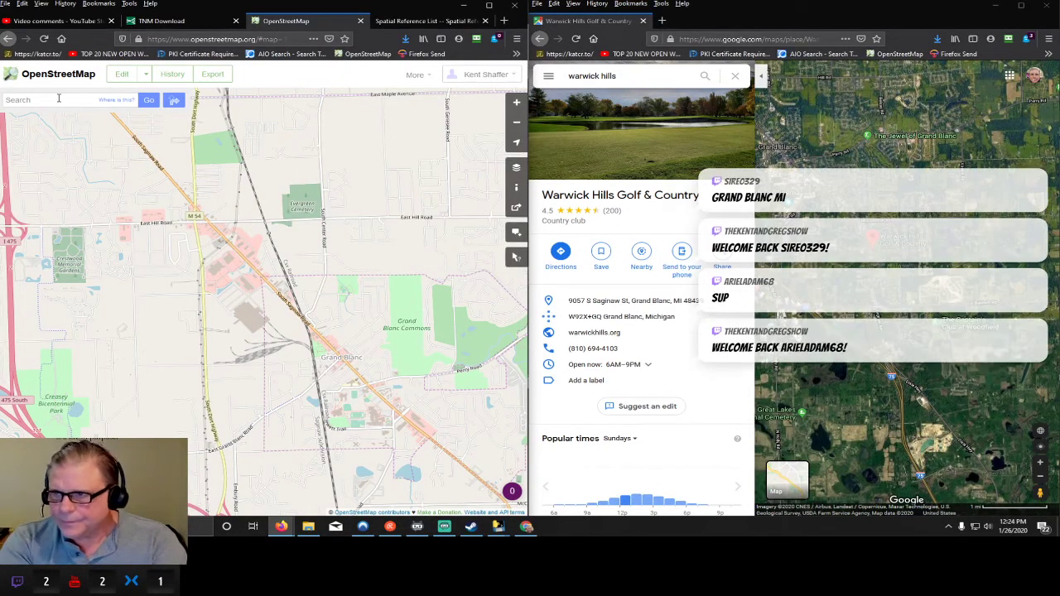
text(war)
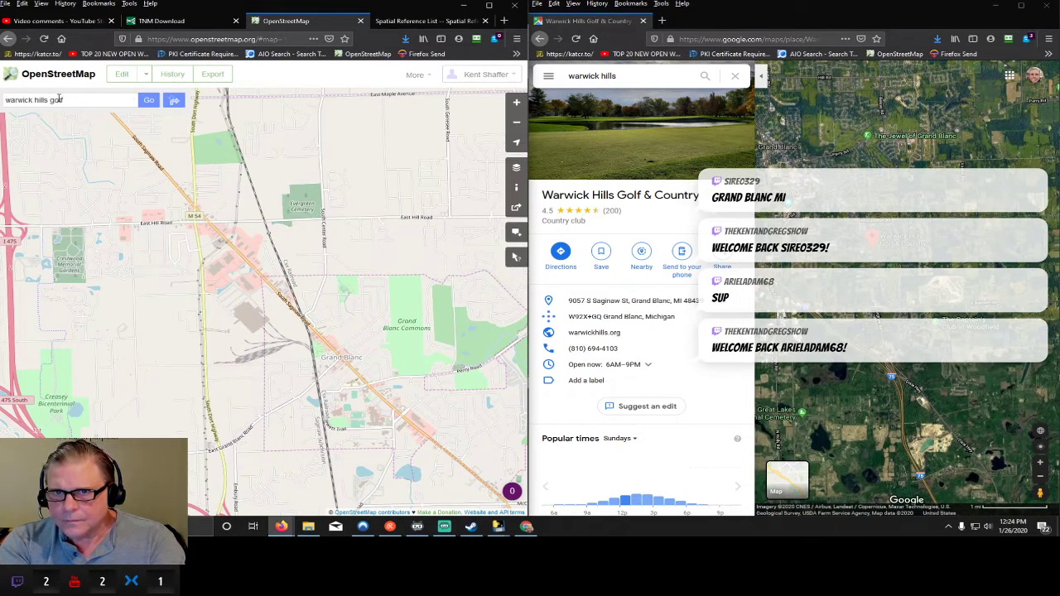
text(wick hills golf)
key(Return)
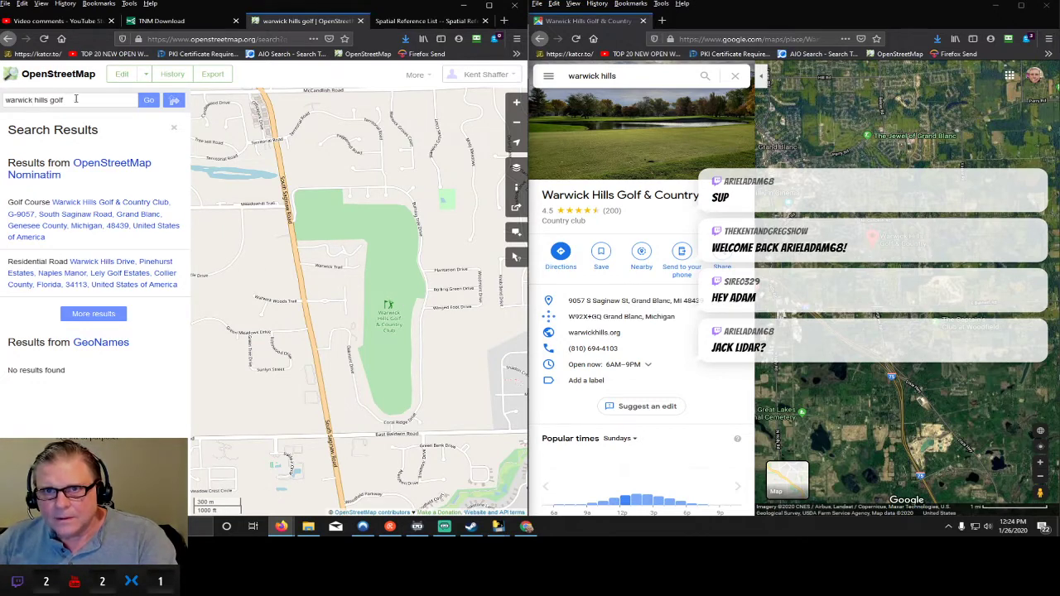
- Maximize the browser window and open the Warwick Hills Golf & Country Club area in the map editor
double_click(420, 5)
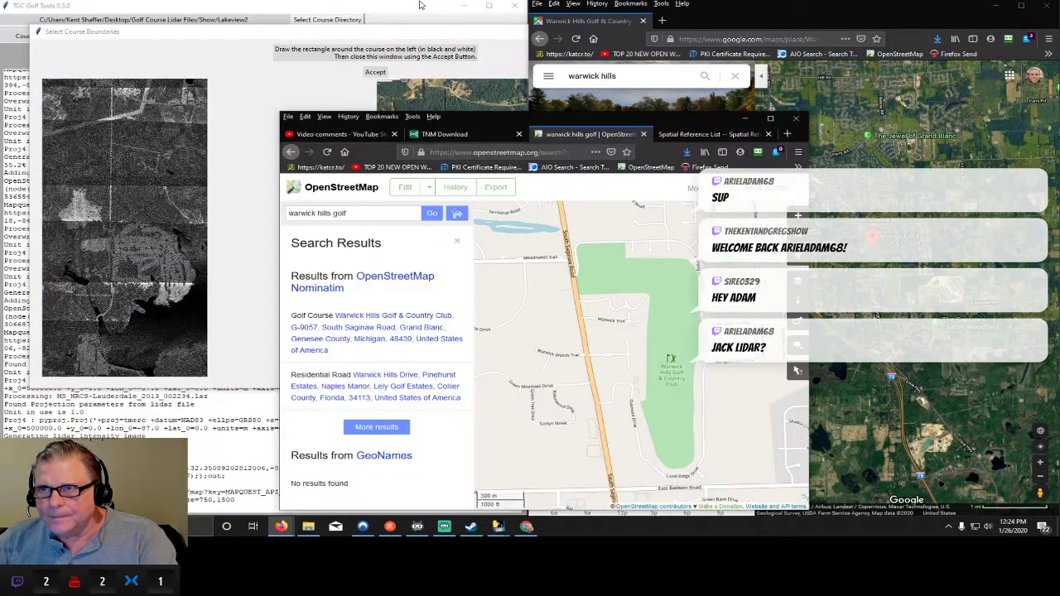
double_click(544, 122)
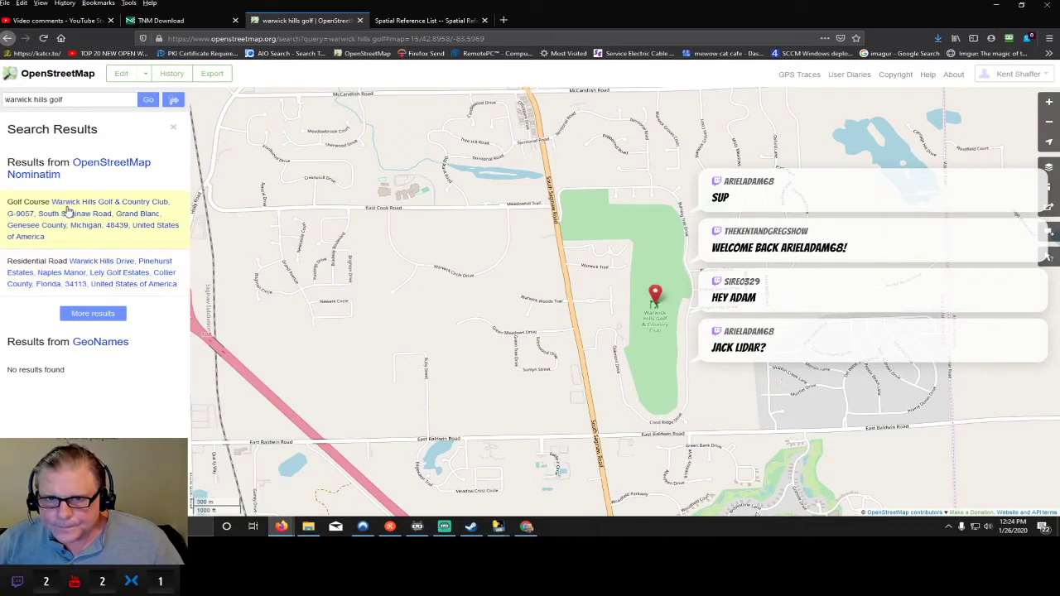
drag(664, 297, 548, 328)
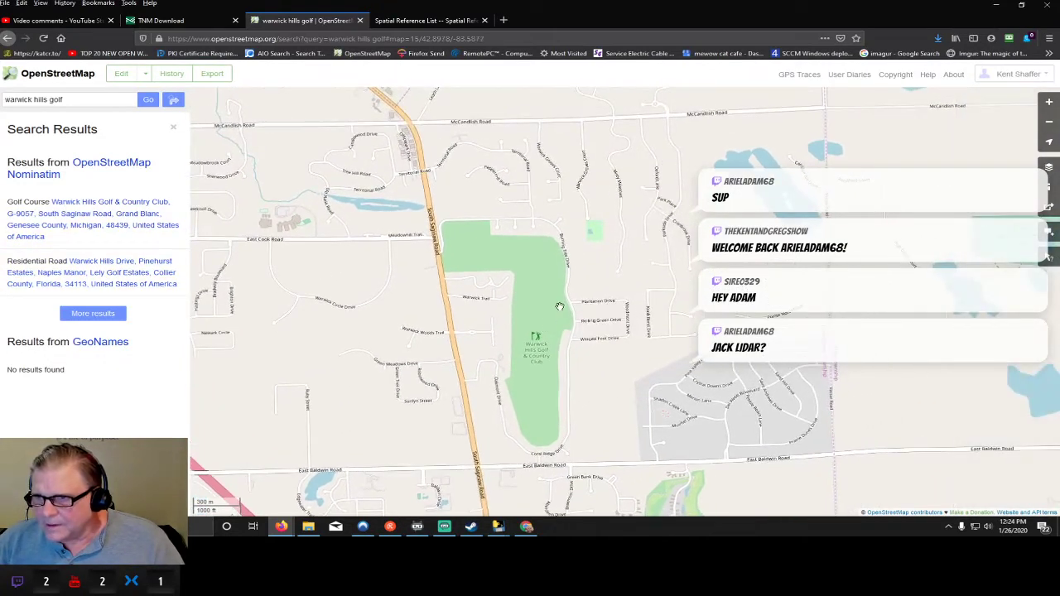
click(1052, 170)
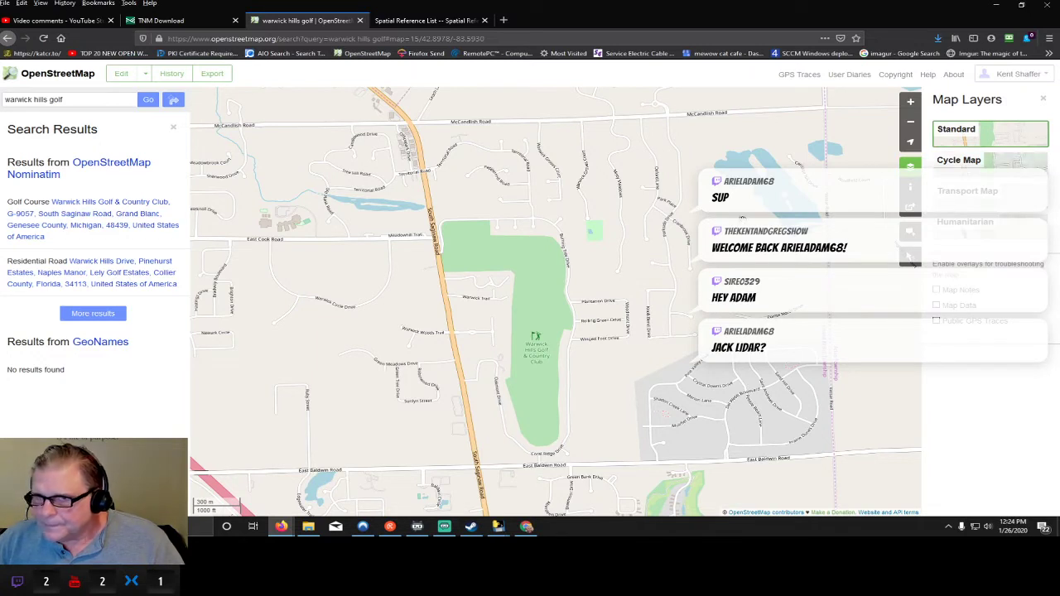
click(122, 75)
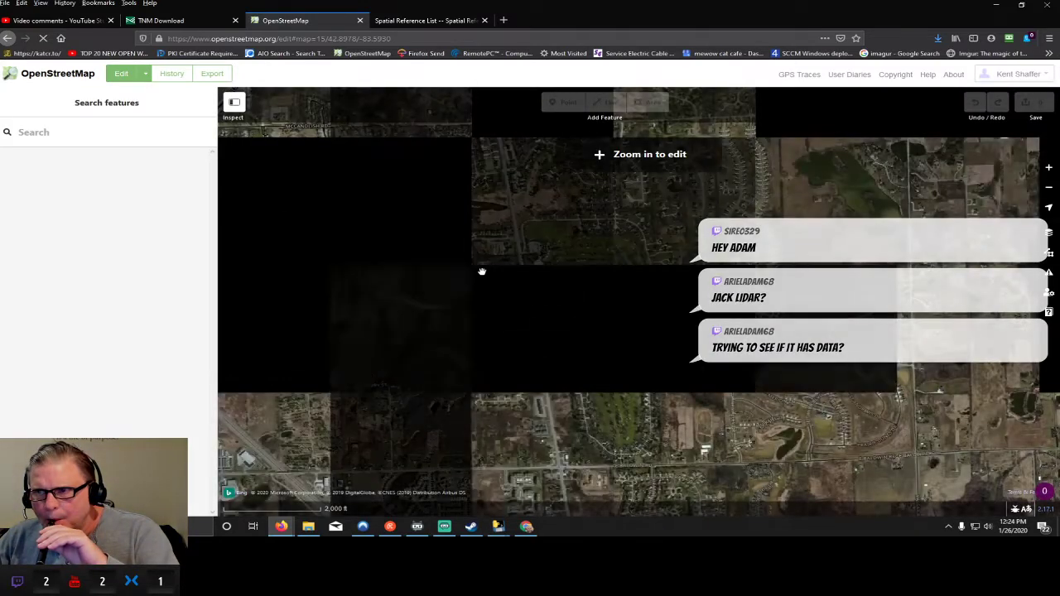
- Examine the aerial imagery of the Warwick Hills course up close, including its greens, bunkers, cart paths and pond
drag(606, 303, 502, 265)
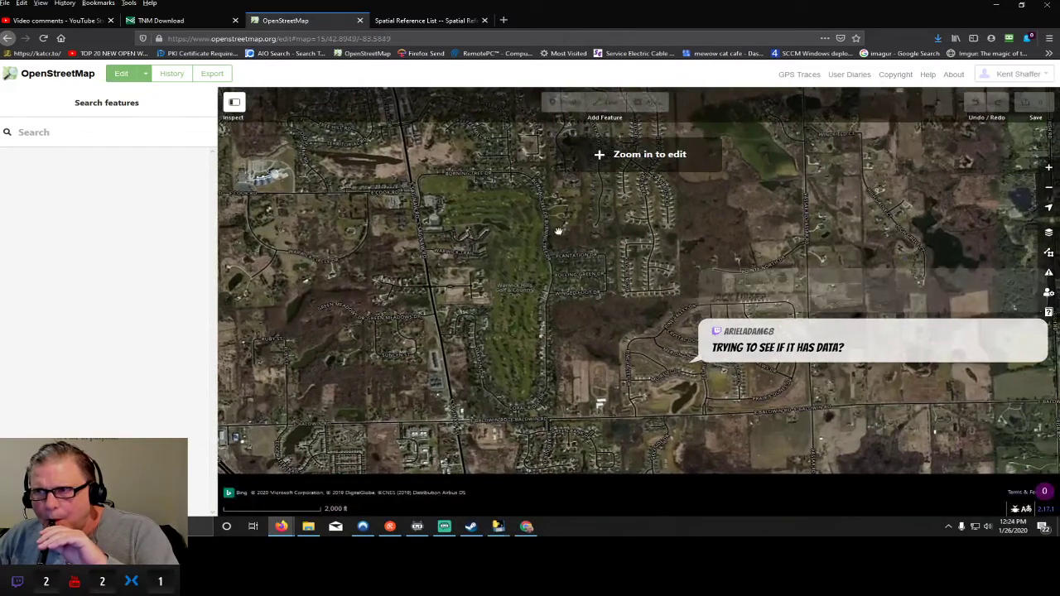
scroll(450, 284, up, 3)
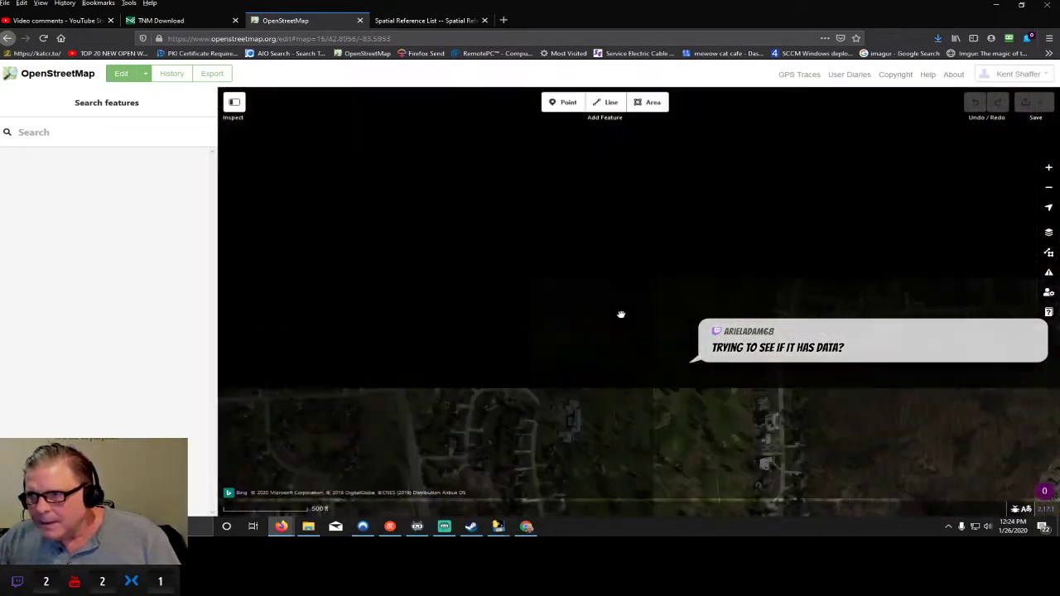
scroll(586, 383, up, 5)
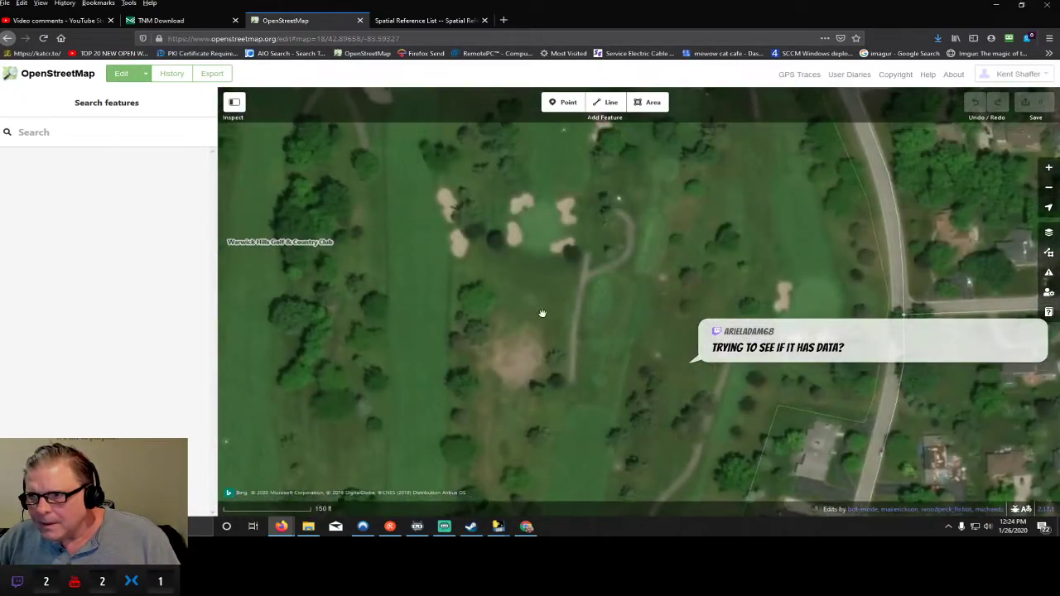
drag(539, 312, 693, 480)
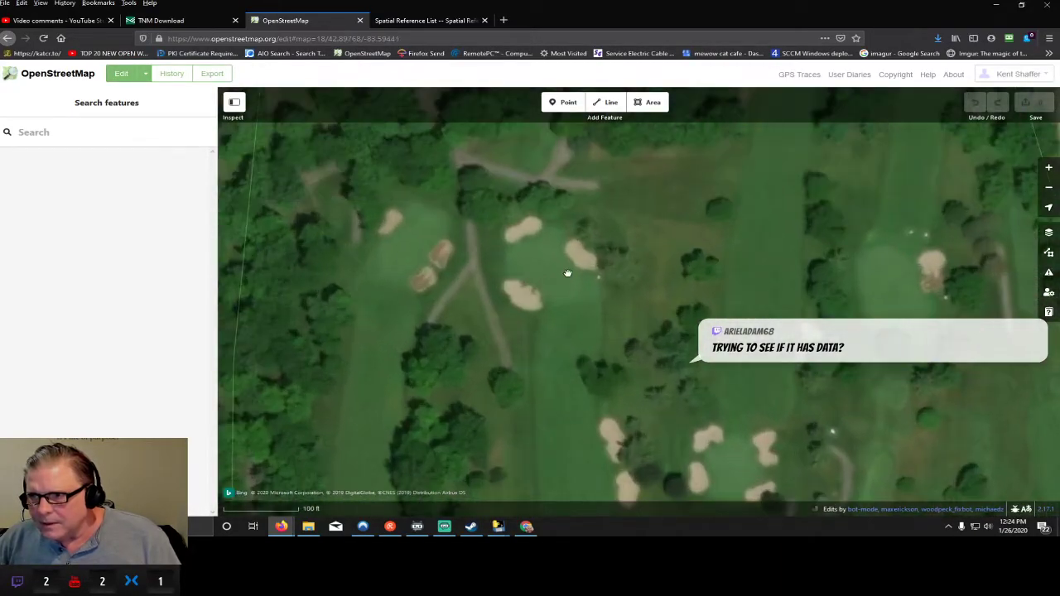
drag(568, 273, 631, 464)
drag(790, 286, 575, 484)
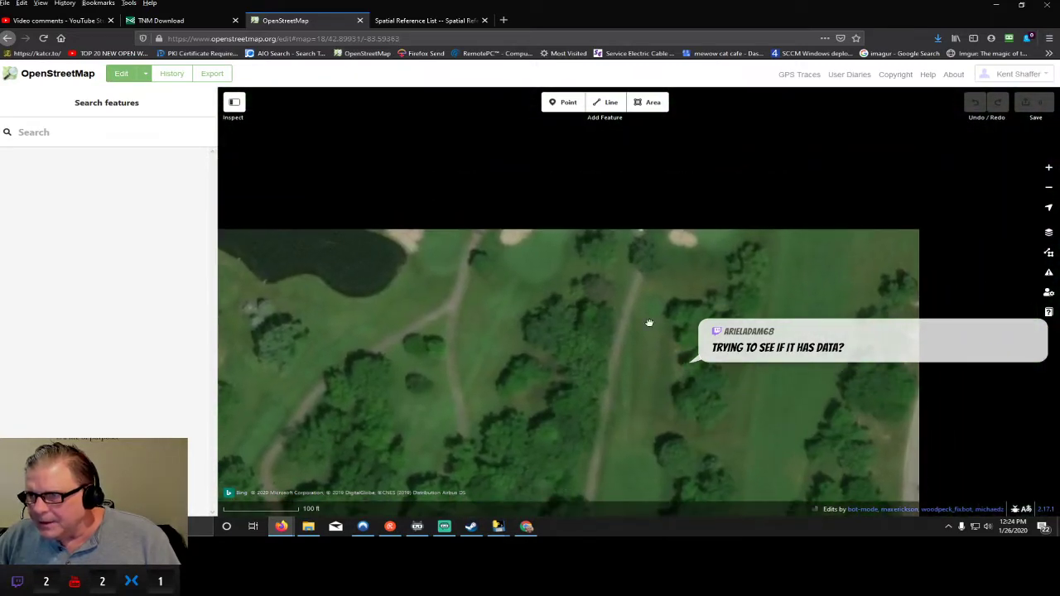
drag(679, 247, 706, 373)
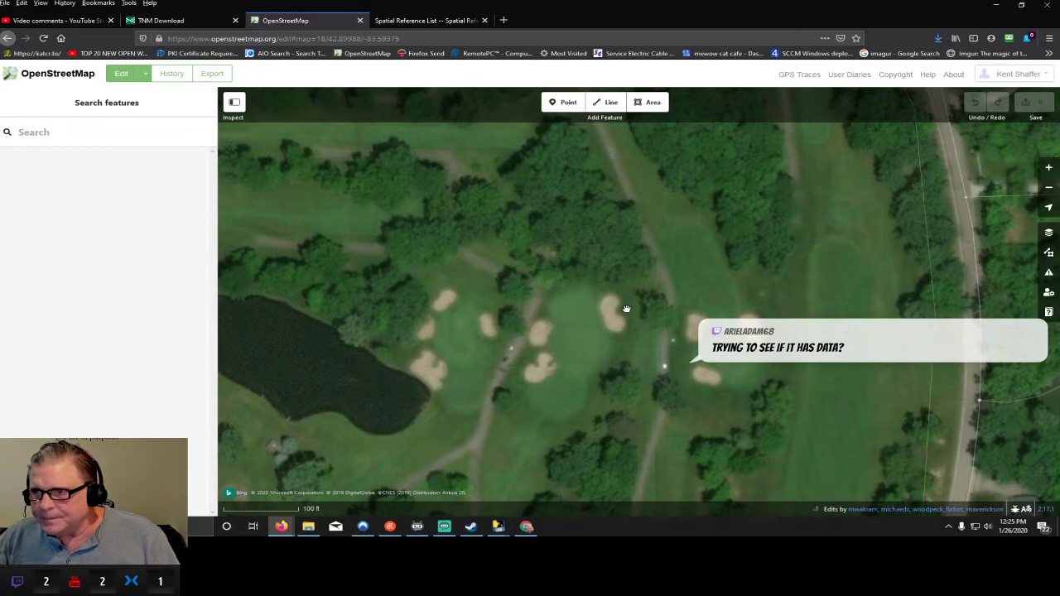
drag(647, 260, 610, 147)
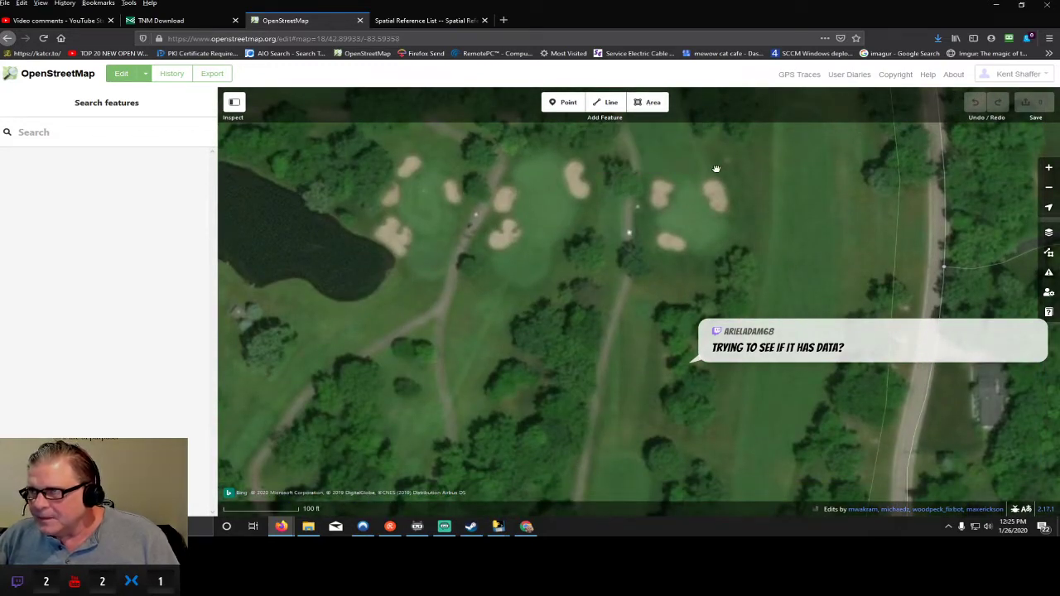
- Switch to TNM Download, search its map for "warwick hills golf", and clear that search
click(178, 22)
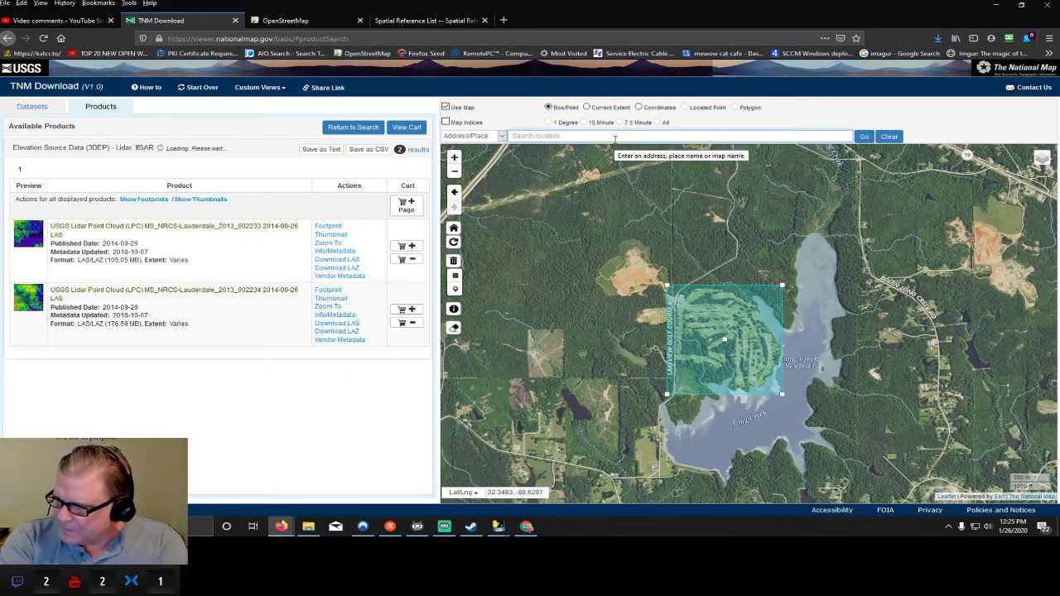
text(warwick hills golf)
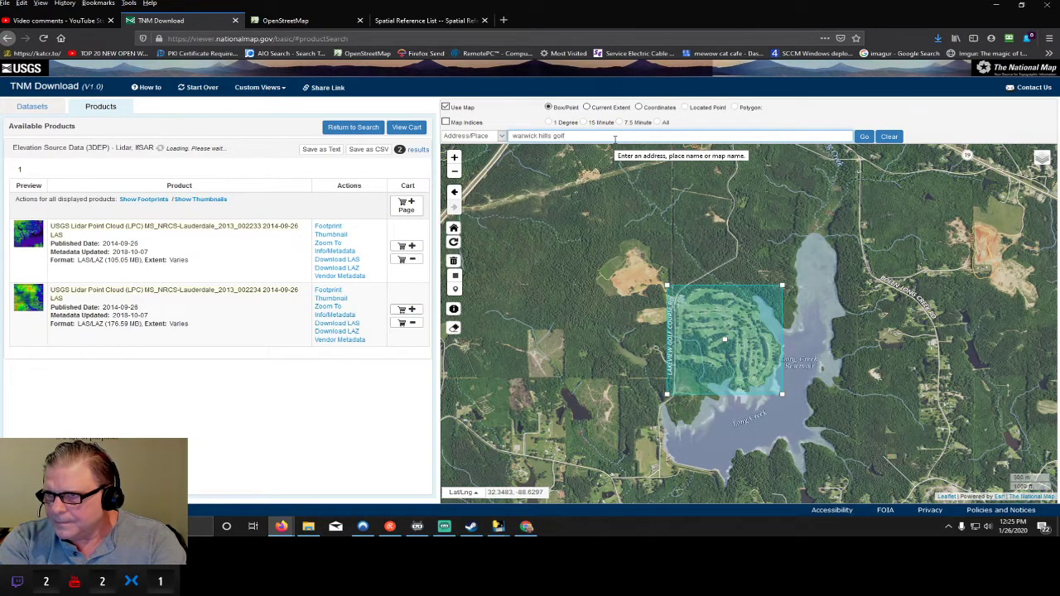
key(Return)
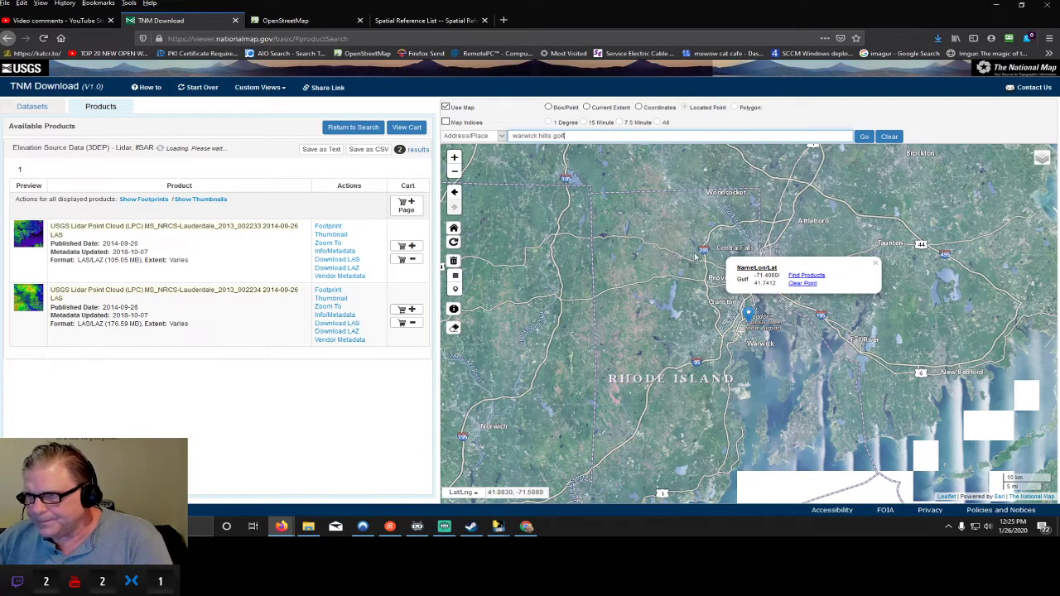
click(875, 262)
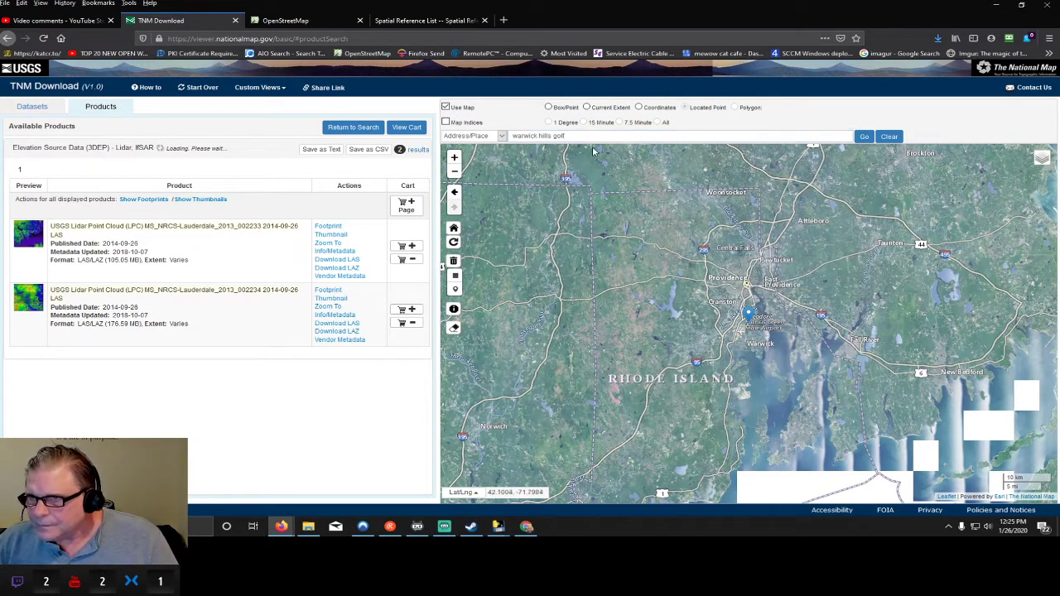
click(586, 135)
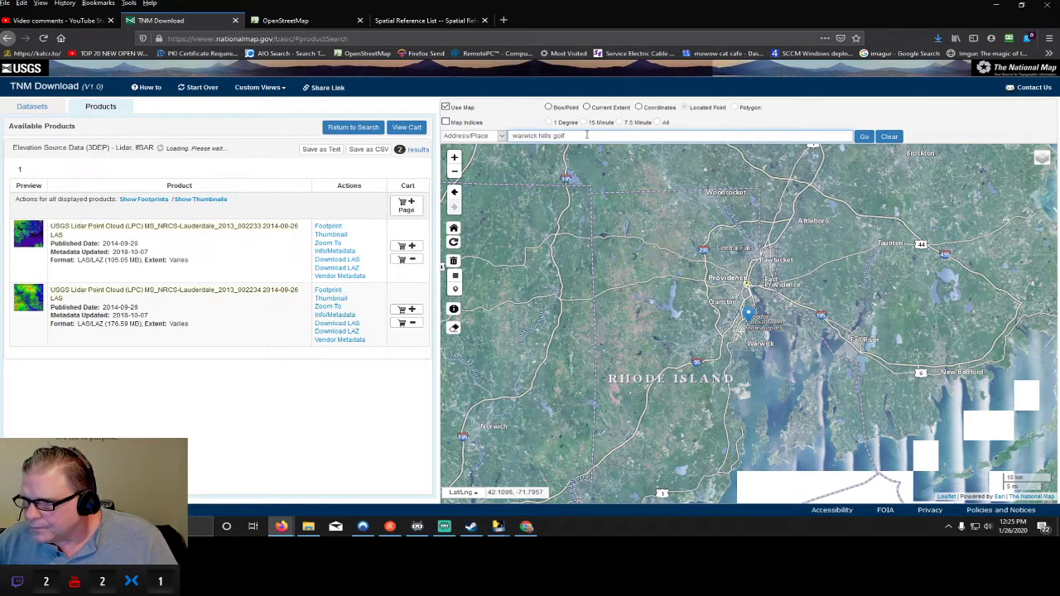
drag(587, 134, 434, 132)
key(BackSpace)
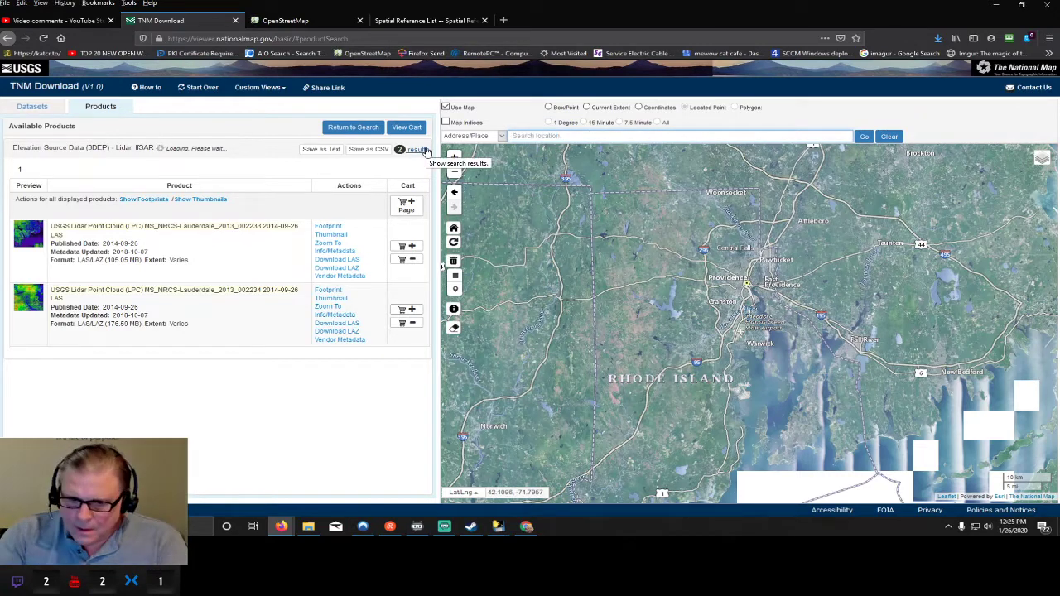
text(grand)
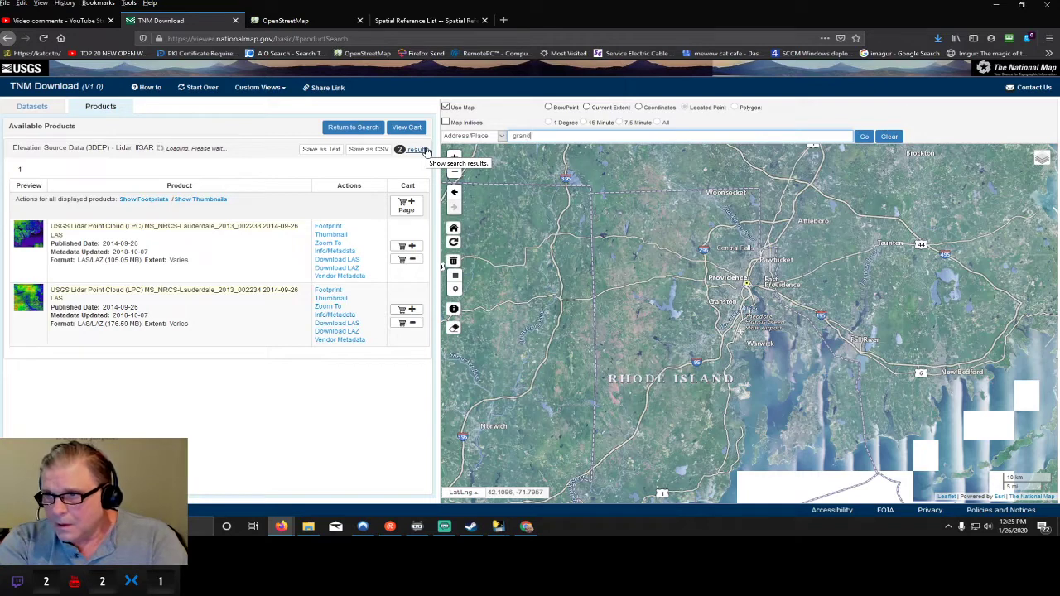
text( bl)
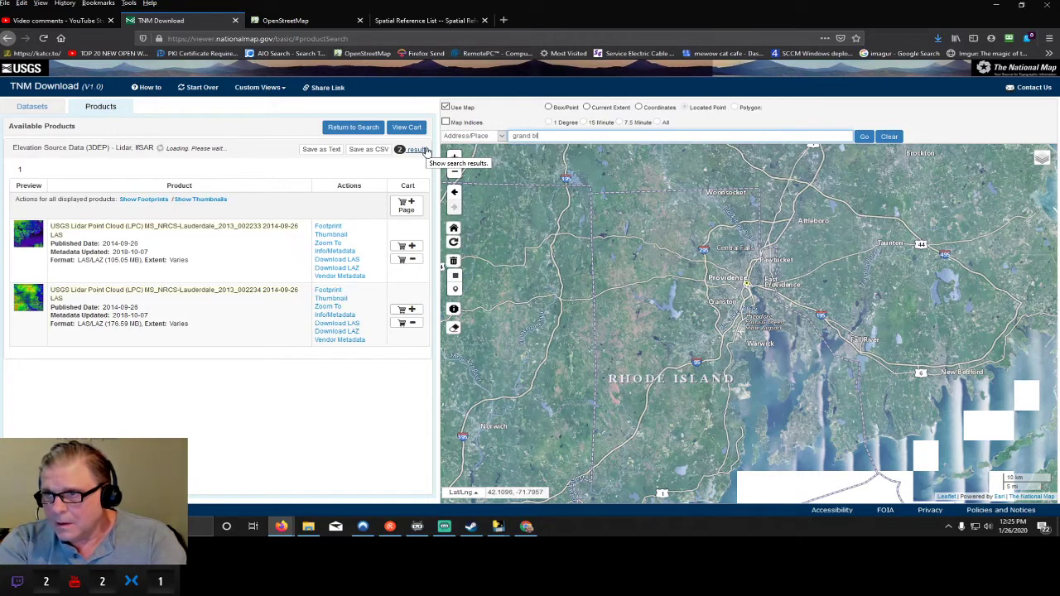
text(anc)
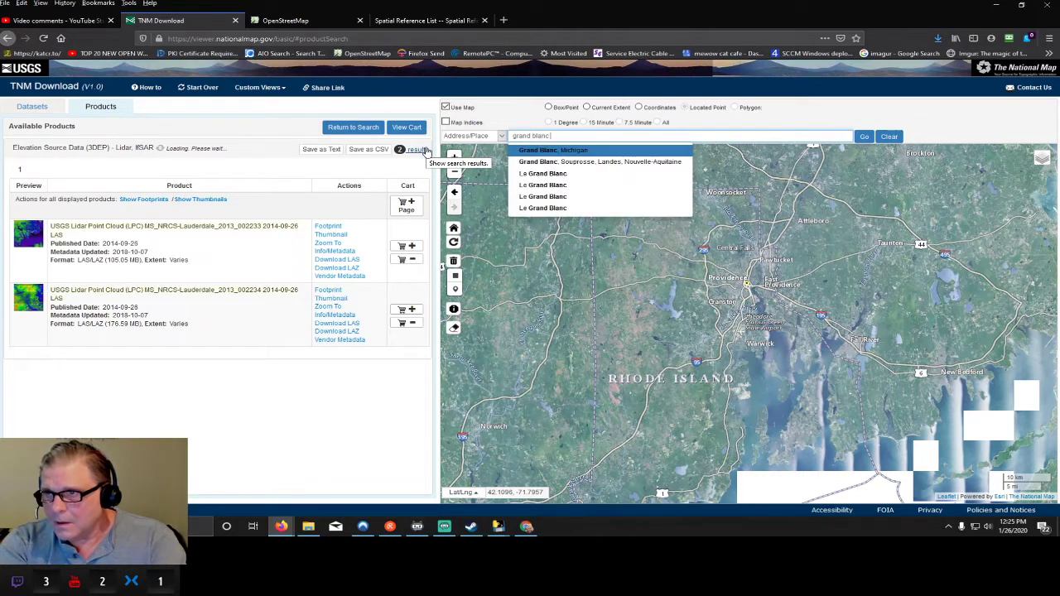
key(Escape)
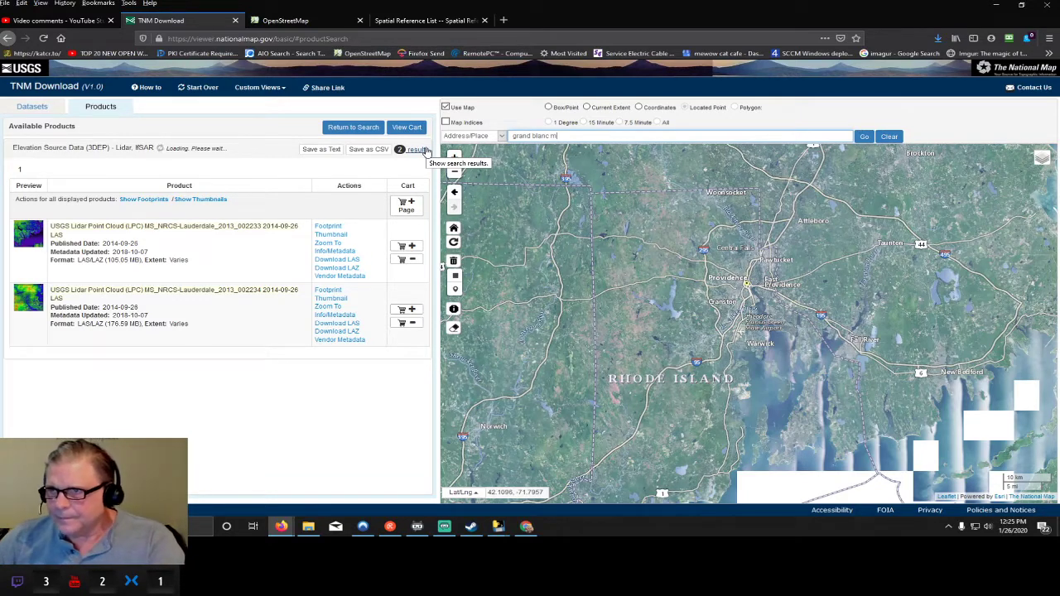
key(ctrl+a)
key(BackSpace)
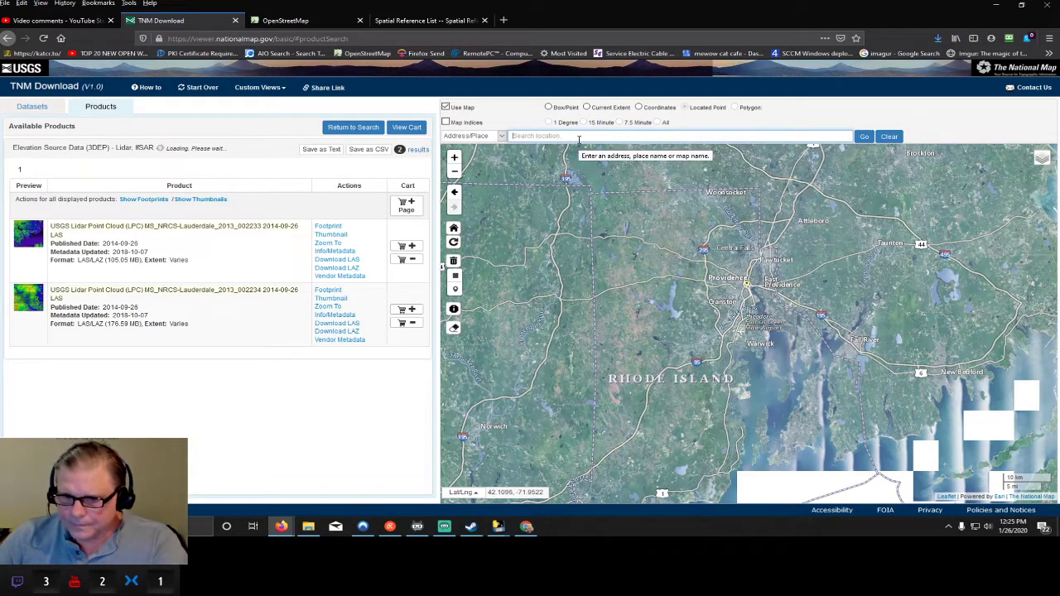
- Search the map location for "grand blanc" and choose the suggested Grand Blanc, Michigan
text(grand)
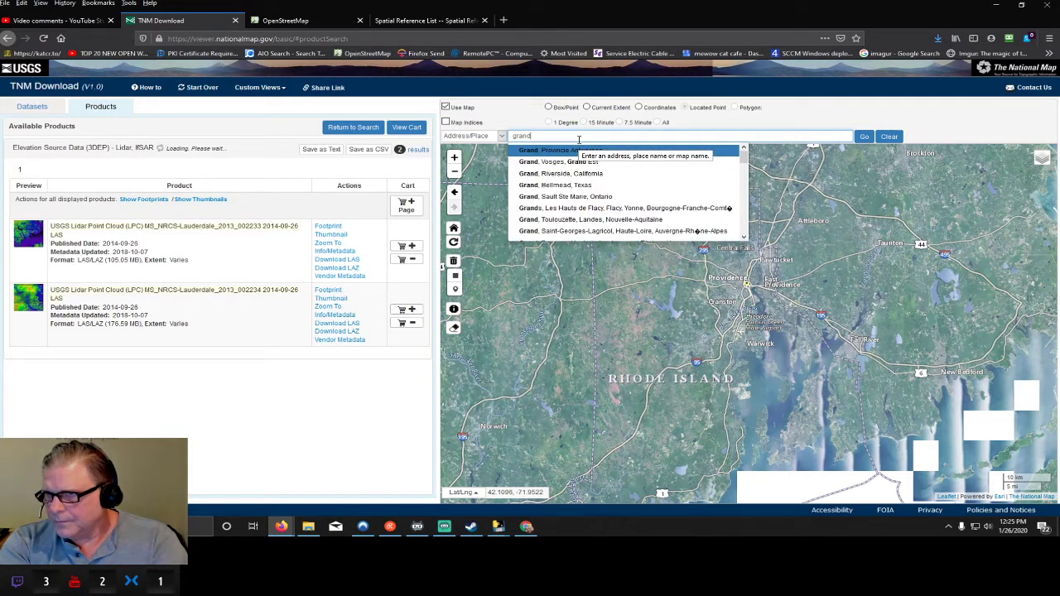
text( blan)
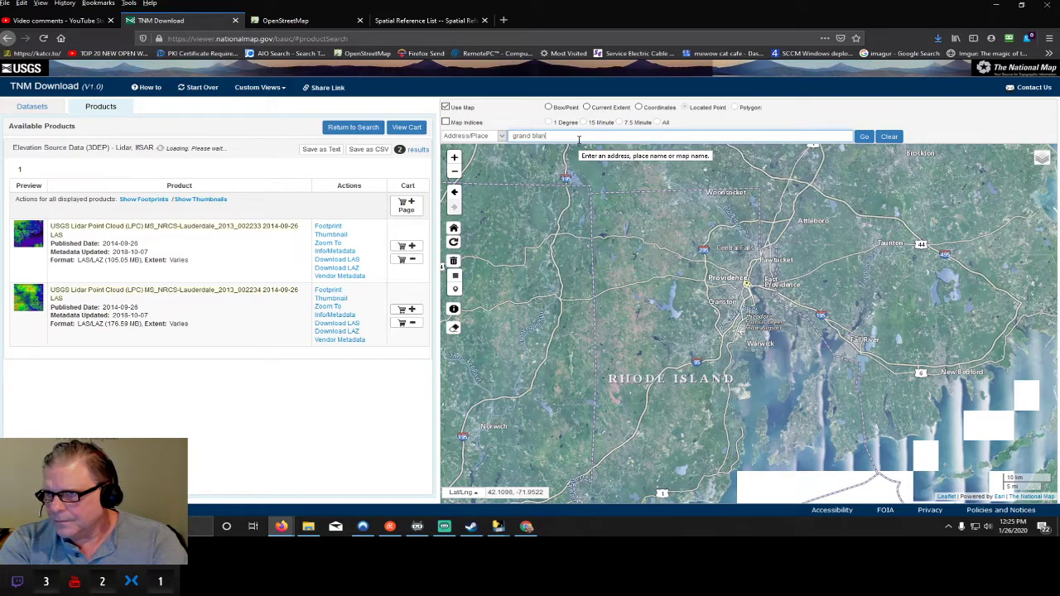
text(c)
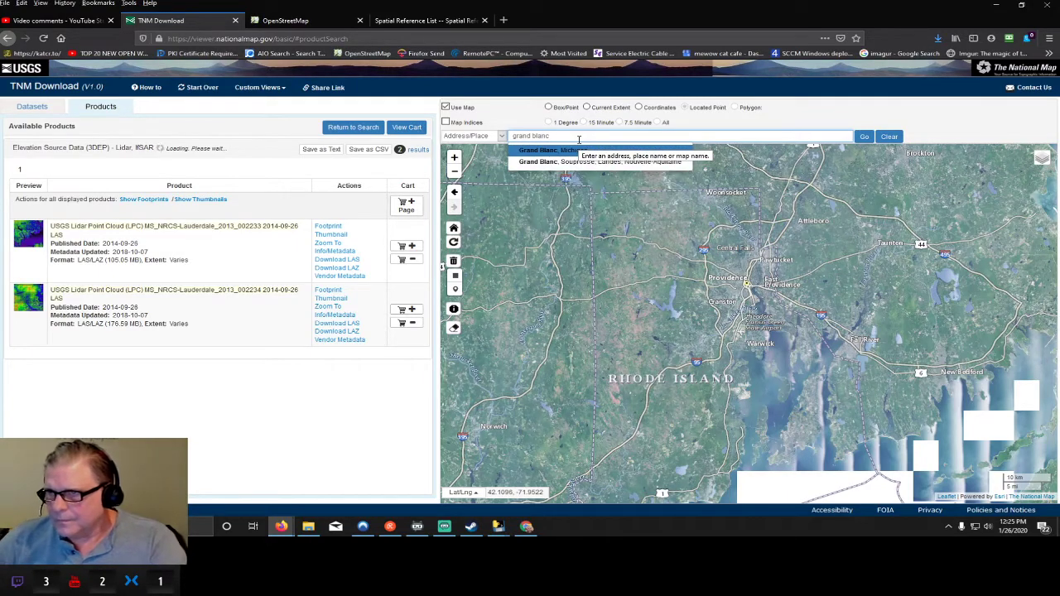
click(585, 151)
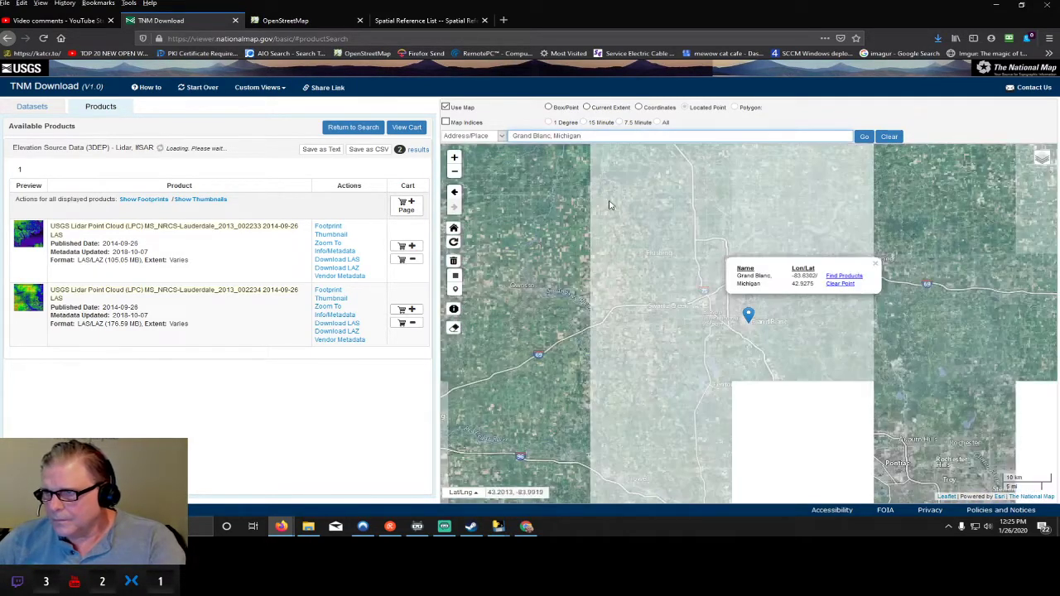
- Search the map around Grand Blanc and the area east of it for the Warwick Hills golf course
scroll(757, 337, up, 2)
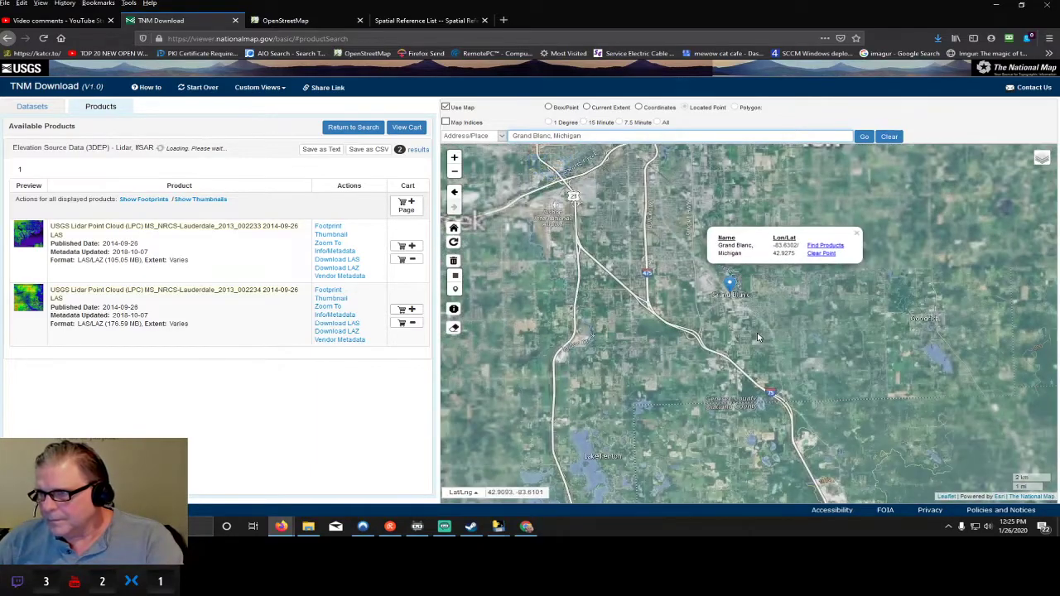
scroll(756, 337, up, 2)
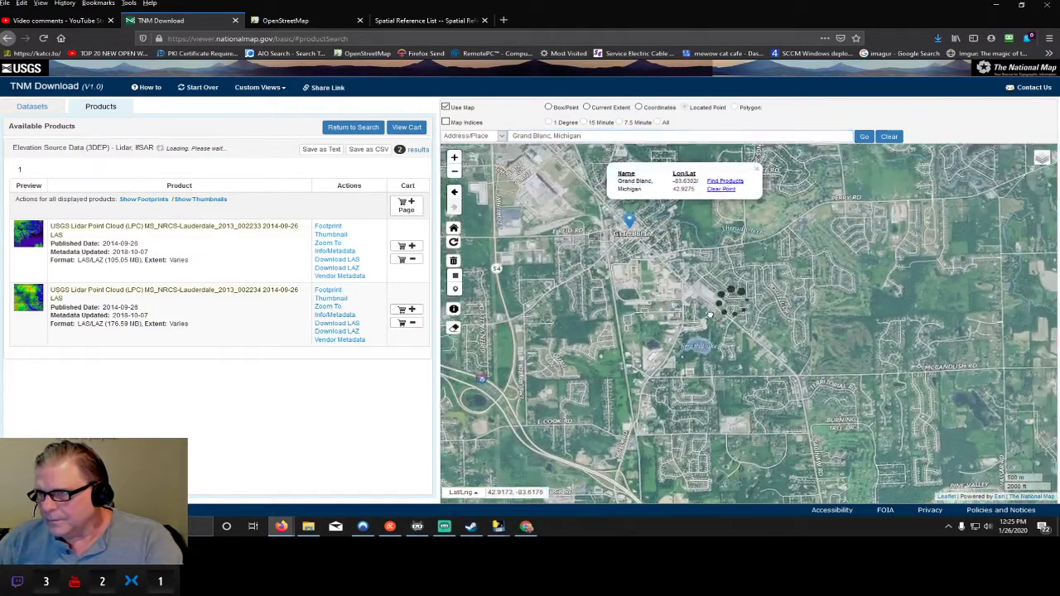
drag(710, 314, 680, 375)
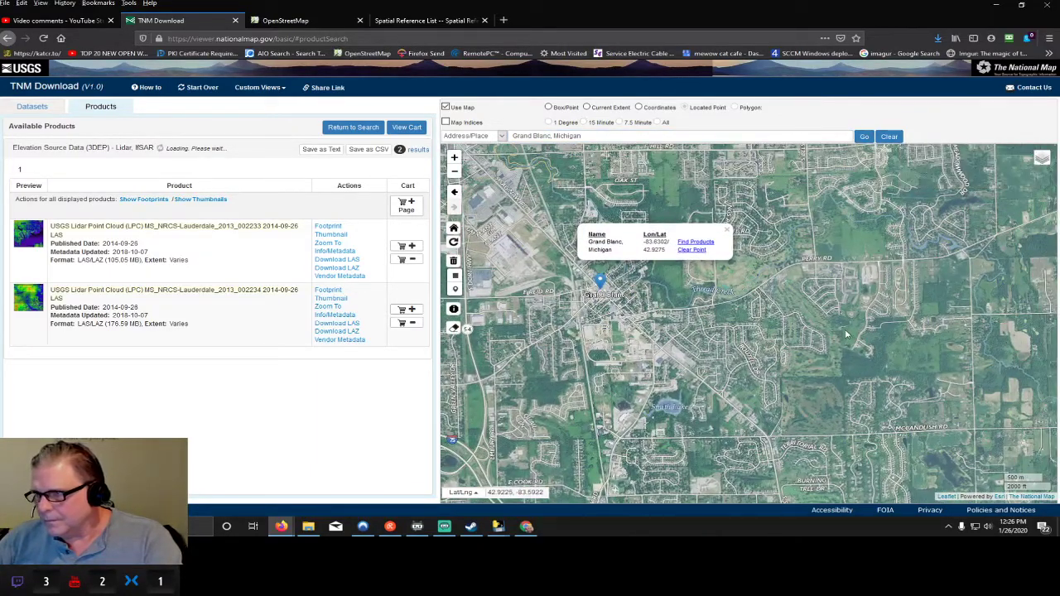
scroll(655, 332, up, 3)
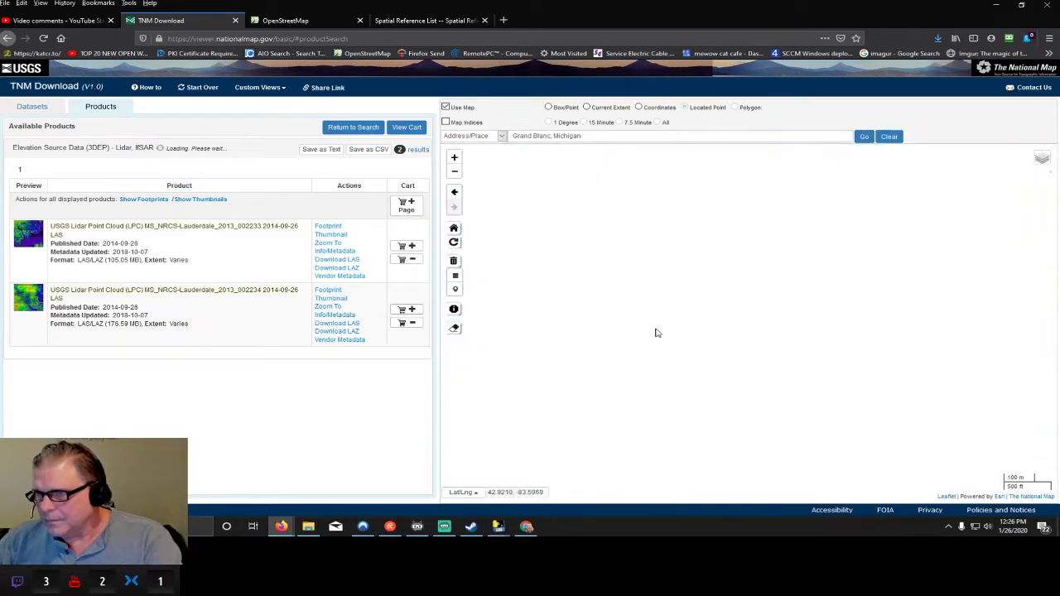
scroll(661, 331, down, 2)
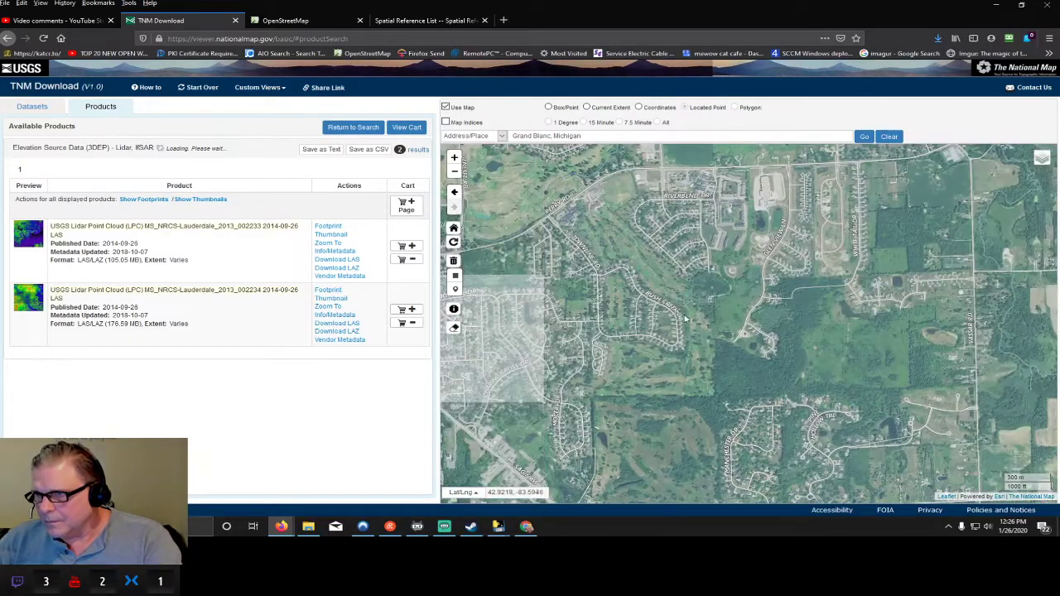
drag(685, 318, 758, 325)
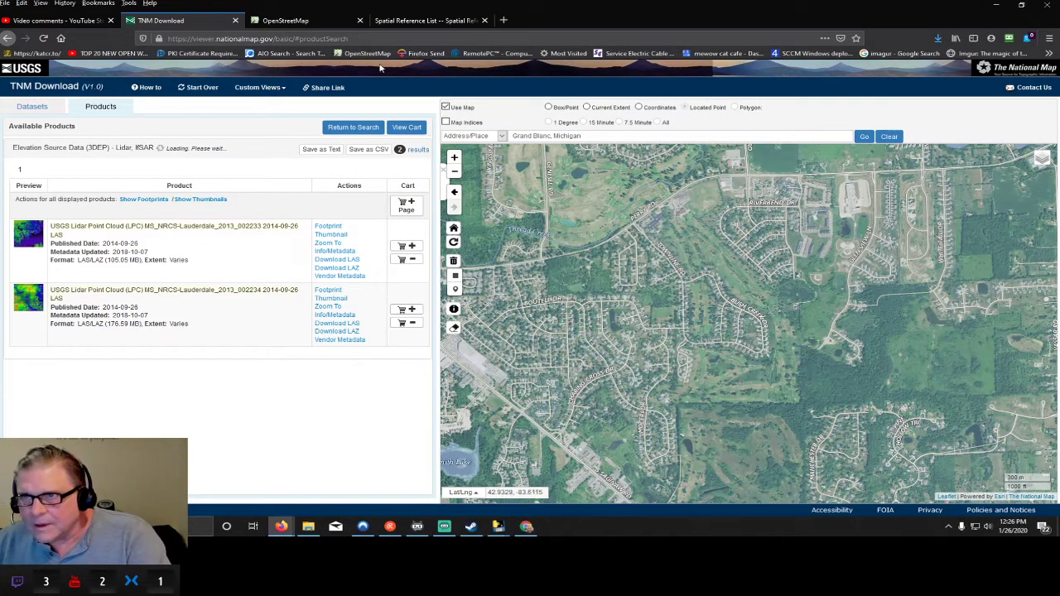
- Switch to OpenStreetMap and examine where the Warwick Hills course lies relative to the surrounding roads and neighborhoods
click(286, 23)
scroll(593, 382, down, 5)
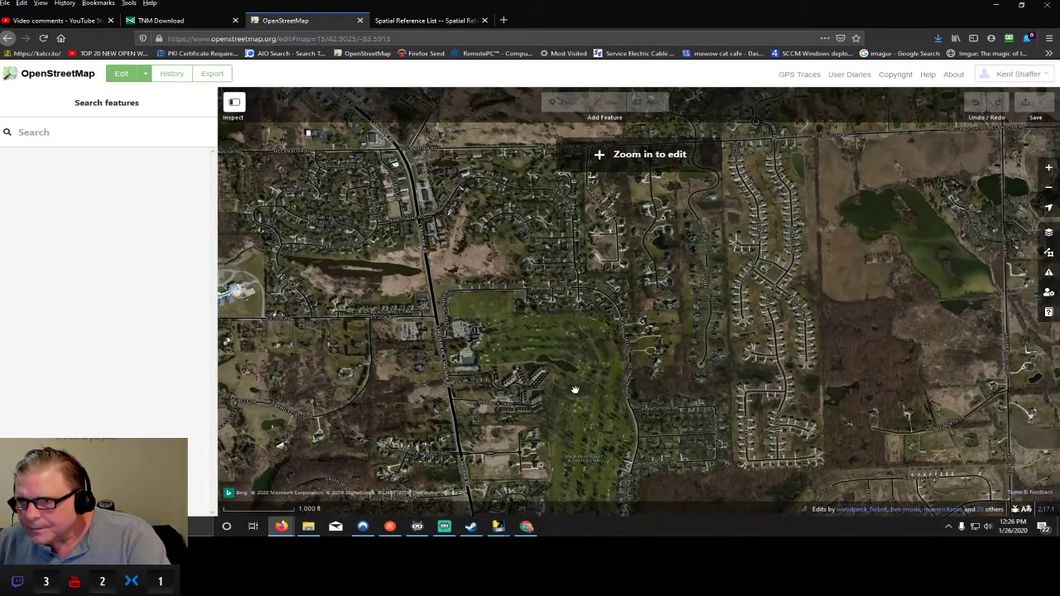
drag(575, 389, 618, 265)
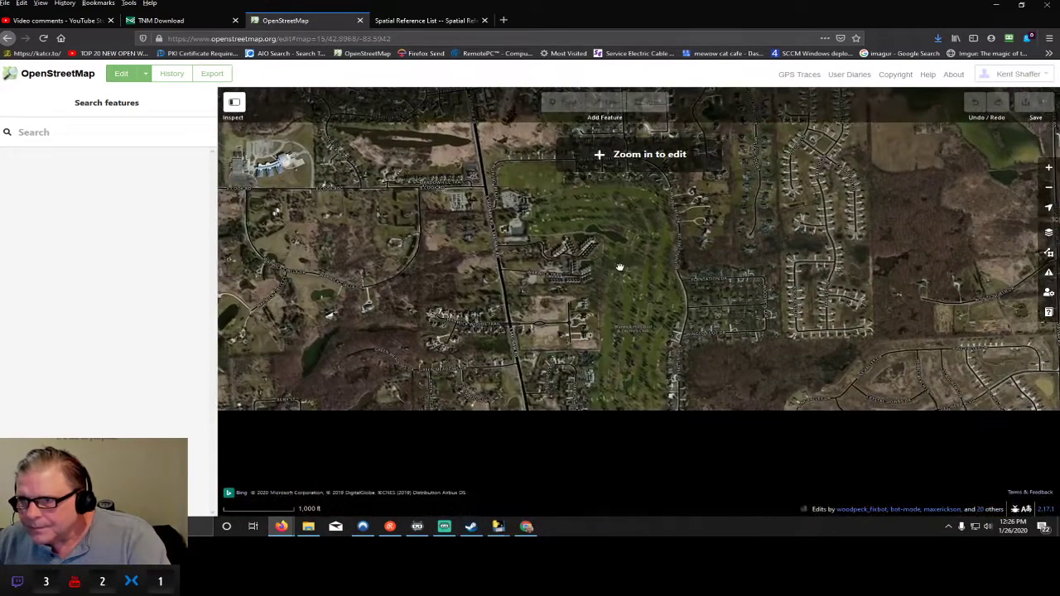
click(430, 16)
click(315, 19)
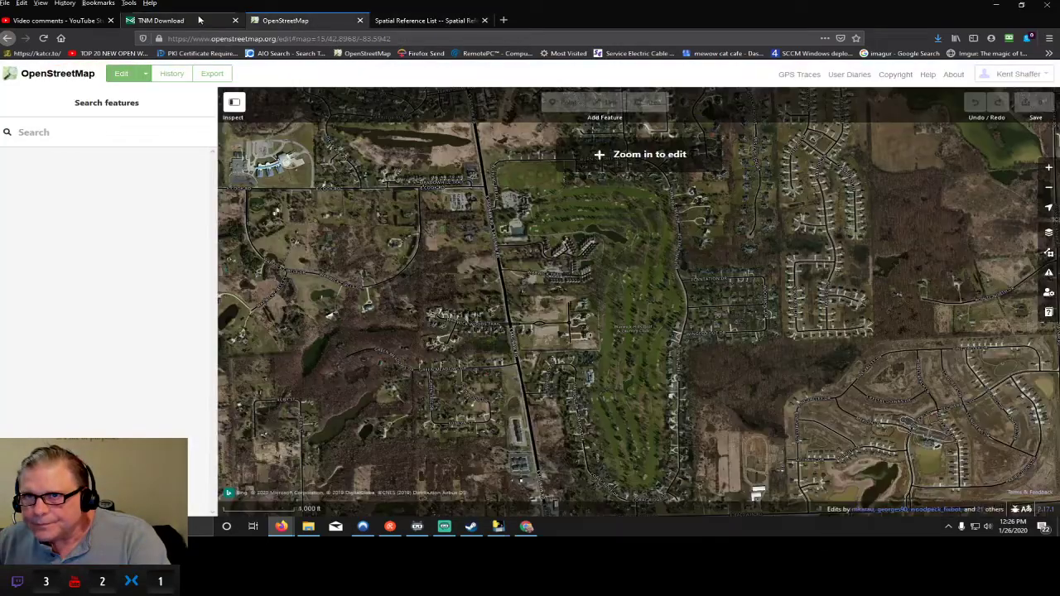
- Return to TNM Download, locate the Warwick Hills course south of Grand Blanc, and draw a search box around it north of Baldwin Road
click(183, 20)
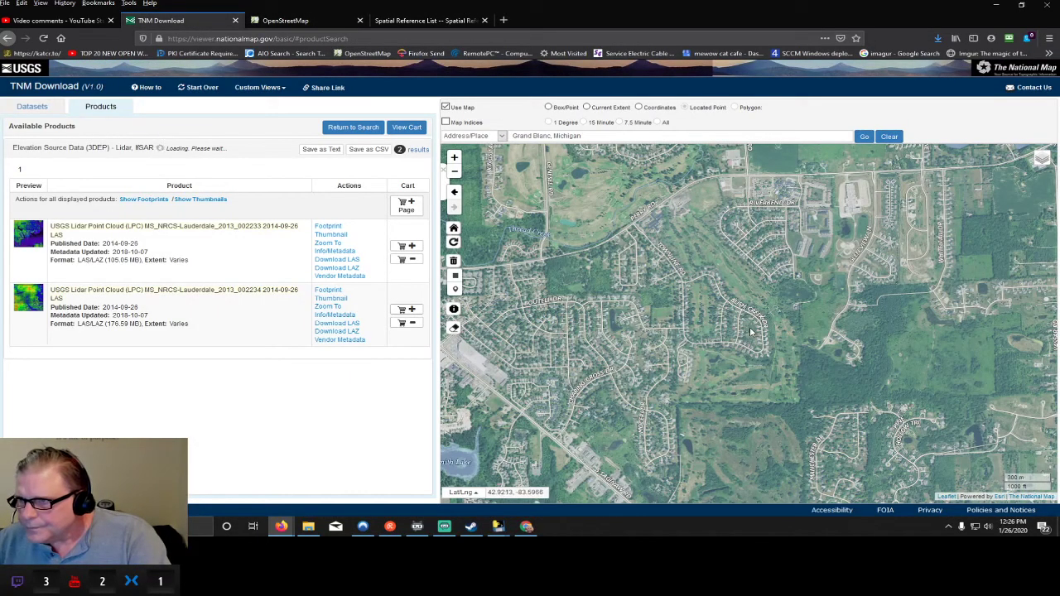
scroll(741, 337, down, 1)
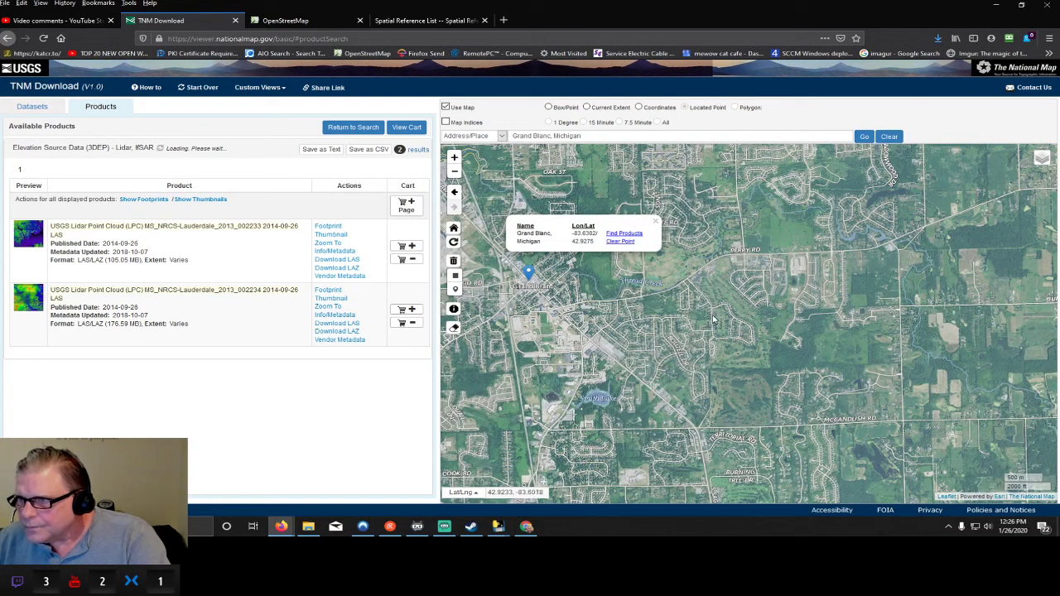
mouse_move(727, 291)
mouse_down()
mouse_move(822, 299)
mouse_move(823, 340)
mouse_move(832, 317)
mouse_up()
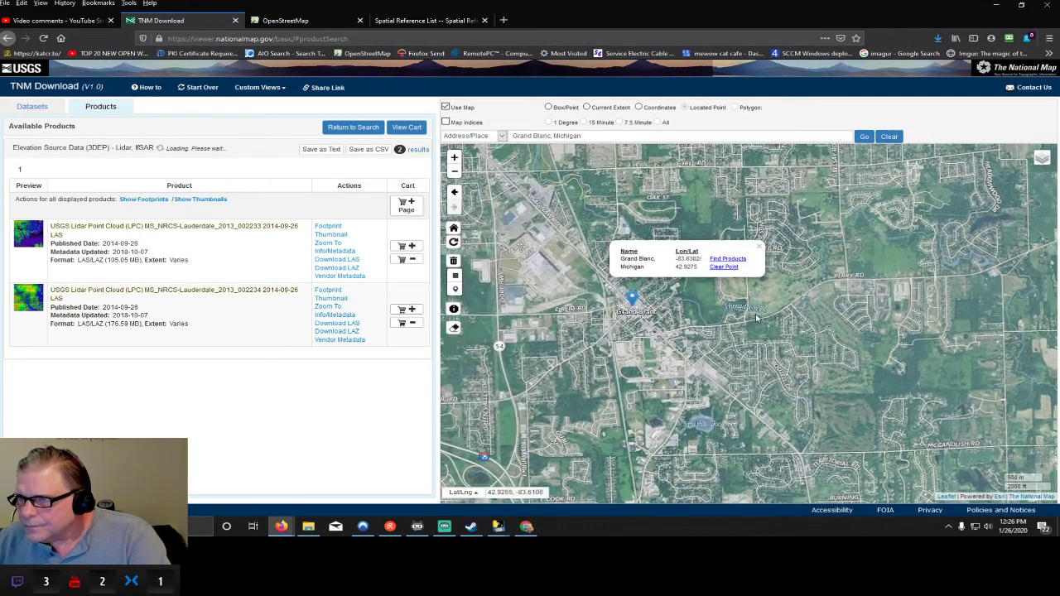
mouse_move(724, 394)
mouse_down()
mouse_move(726, 243)
mouse_move(754, 214)
mouse_up()
drag(840, 372, 654, 264)
scroll(647, 211, up, 2)
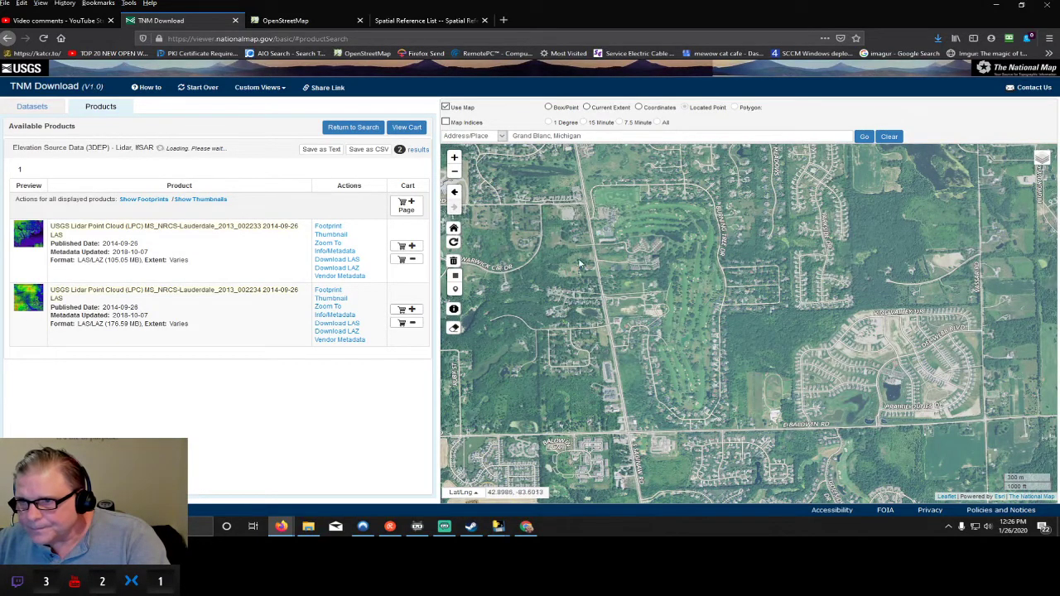
click(455, 275)
mouse_move(592, 187)
mouse_down()
mouse_move(735, 345)
mouse_move(732, 431)
mouse_move(685, 444)
mouse_up()
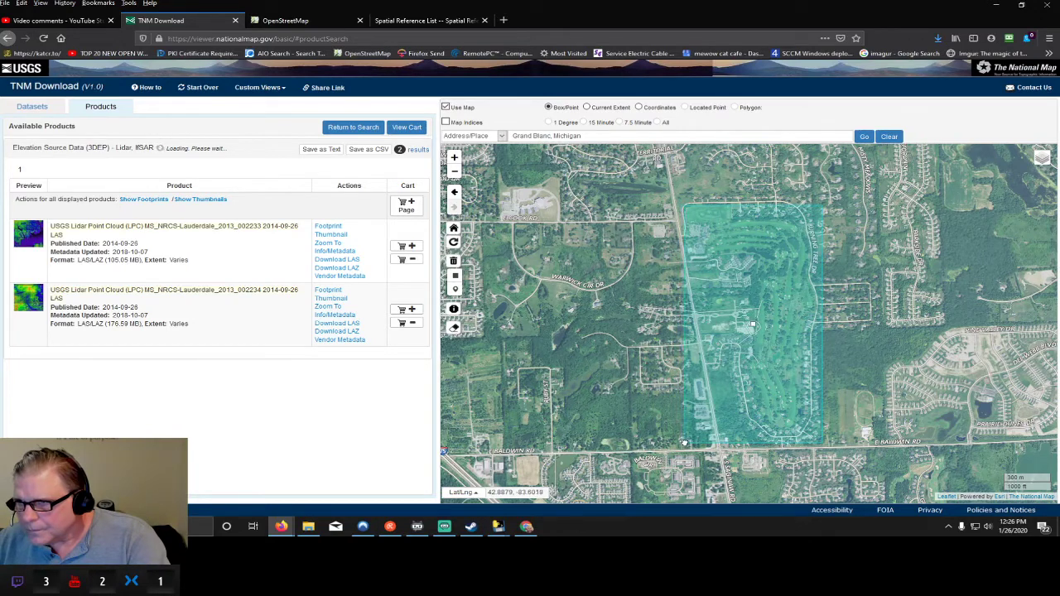
- Run the Lidar Point Cloud (LPC) product search again for the boxed course area
click(345, 129)
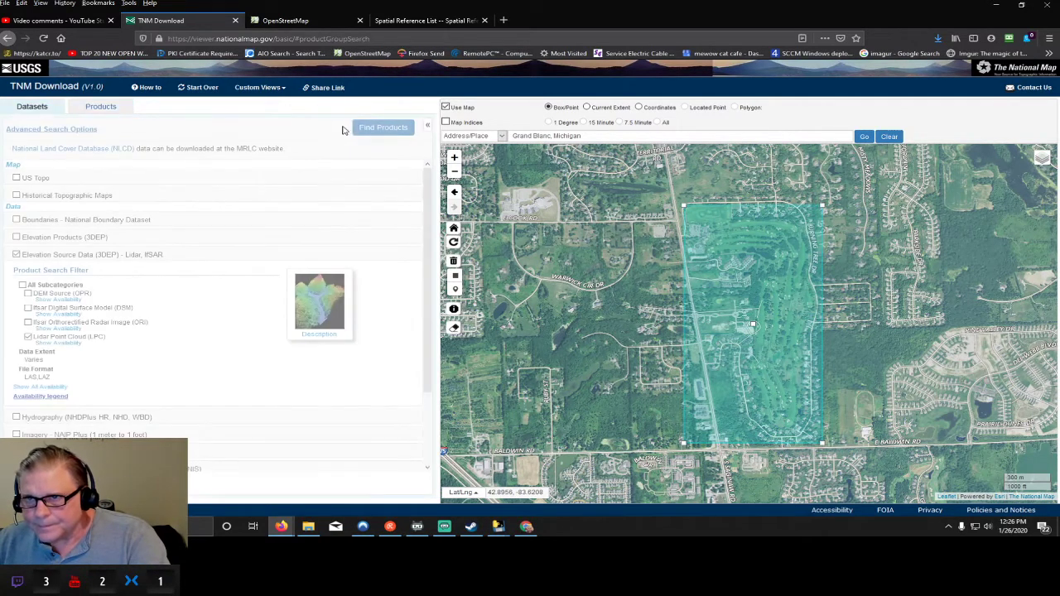
click(380, 126)
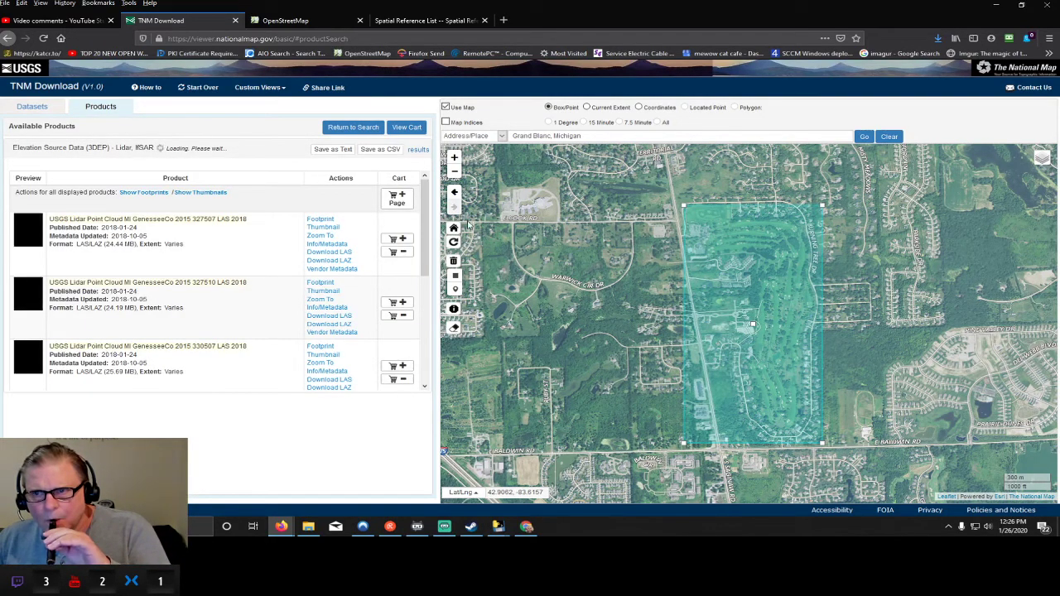
mouse_move(426, 236)
mouse_down()
mouse_move(433, 361)
mouse_move(434, 225)
mouse_up()
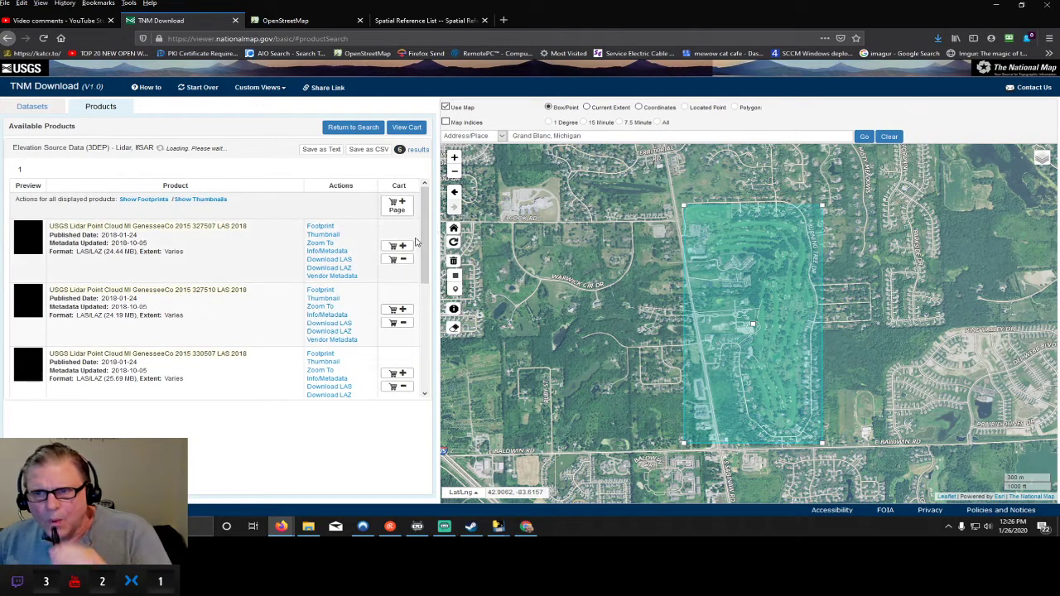
- Overlay the thumbnails of GenesseeCo 2015 tiles 327507, 327510, 330507, 330510, 327505 and 330505 on the map
click(328, 235)
click(324, 299)
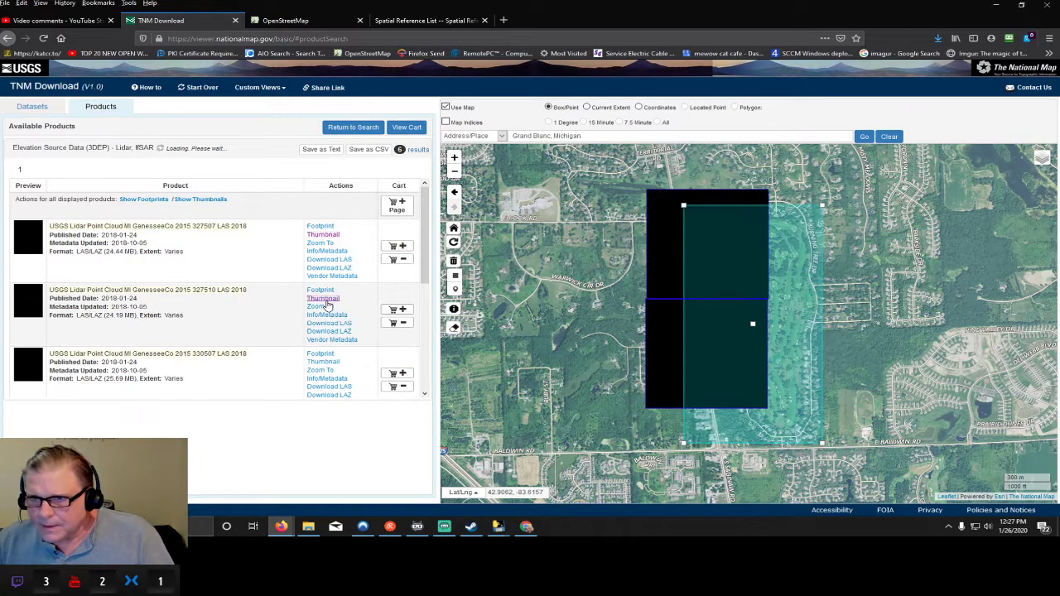
click(328, 361)
scroll(338, 362, down, 5)
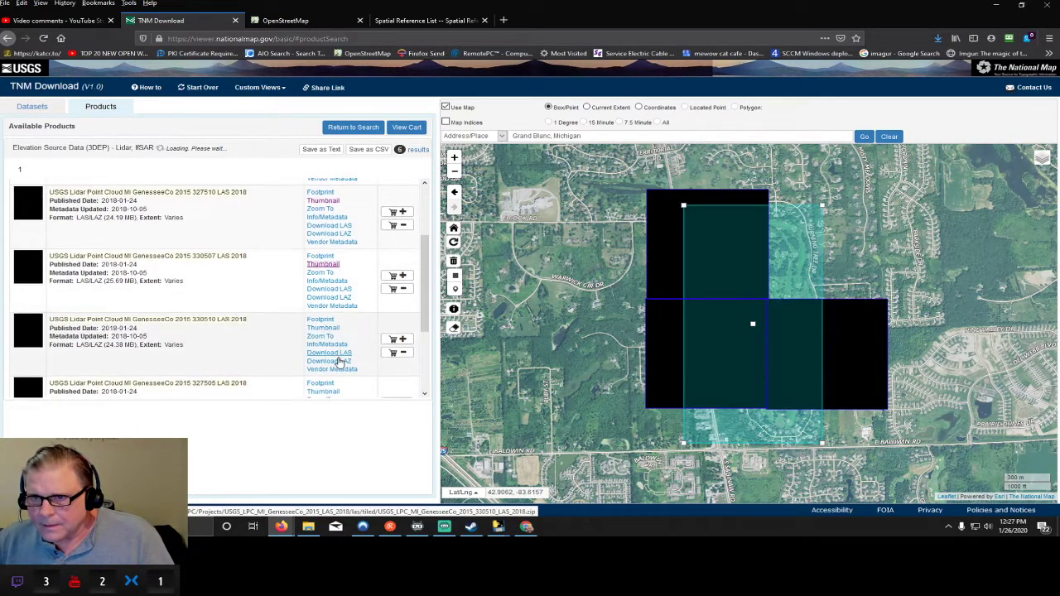
click(324, 212)
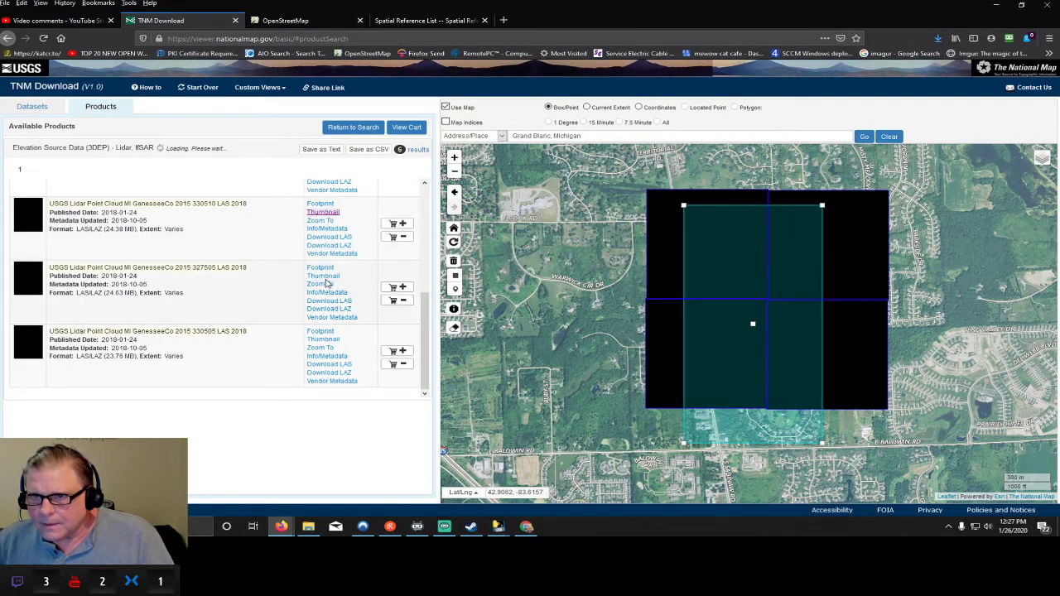
click(326, 278)
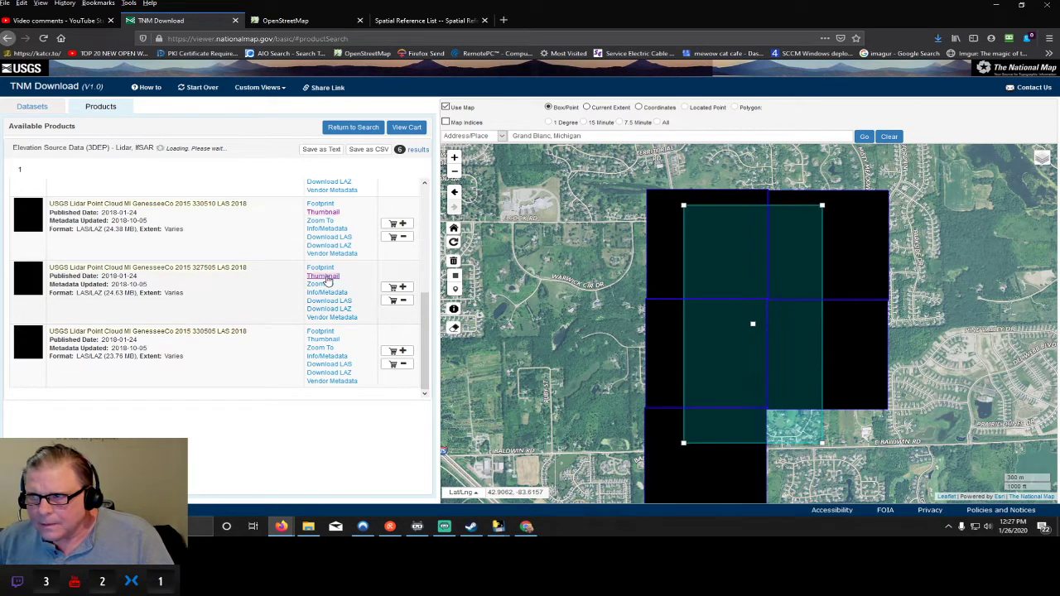
click(330, 340)
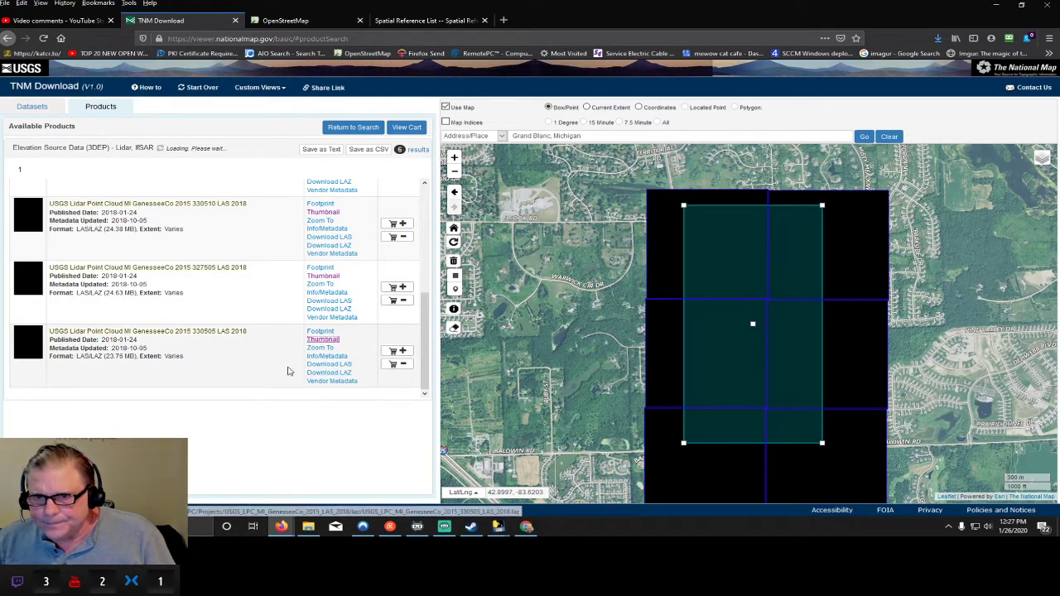
- Start the LAZ download of GenesseeCo 2015 tile 327507 and choose to save the file
scroll(192, 303, up, 2)
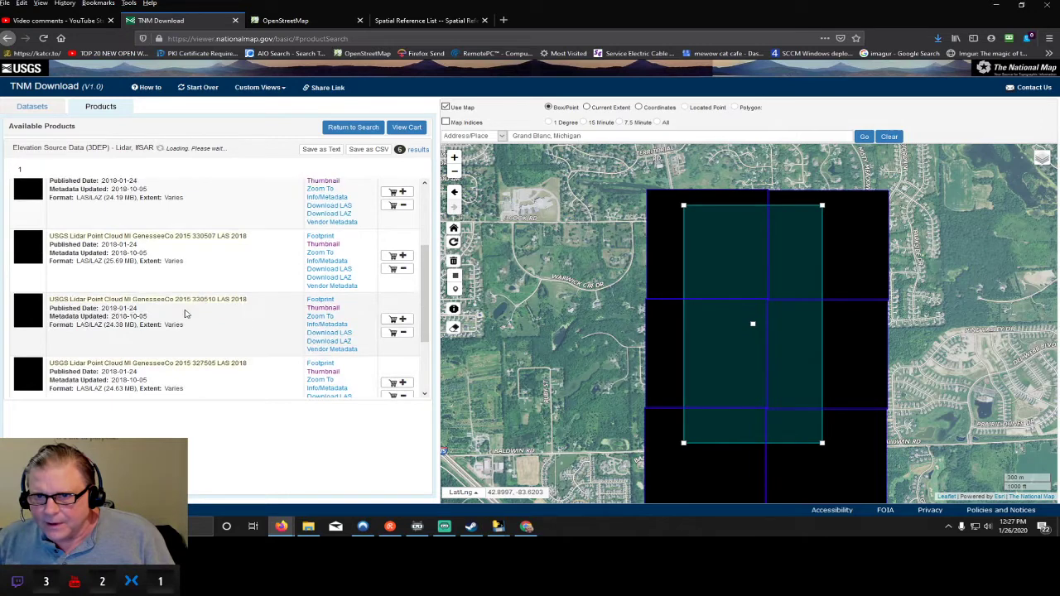
scroll(201, 296, up, 3)
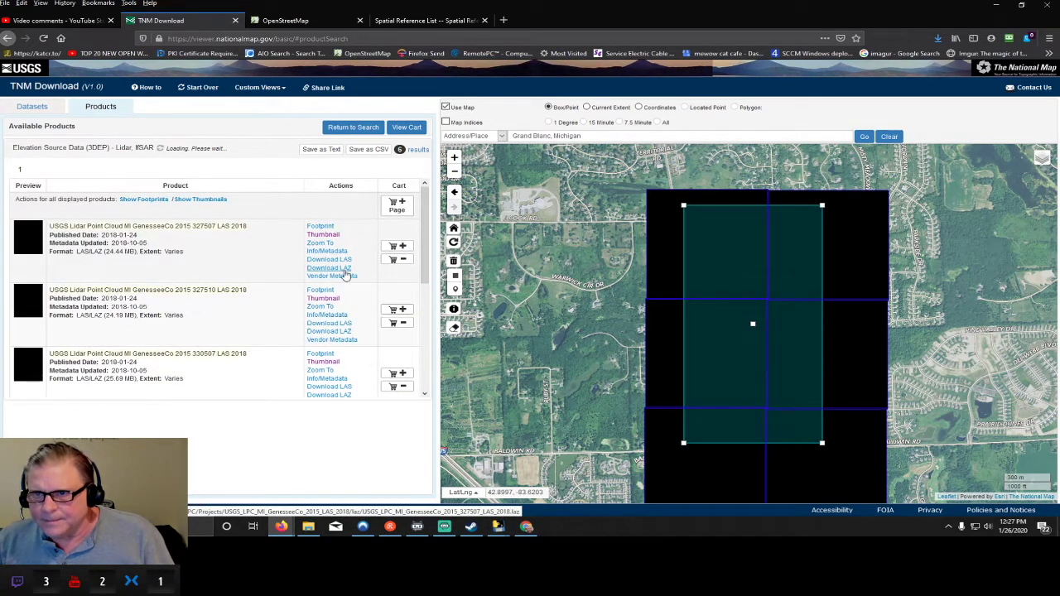
click(340, 269)
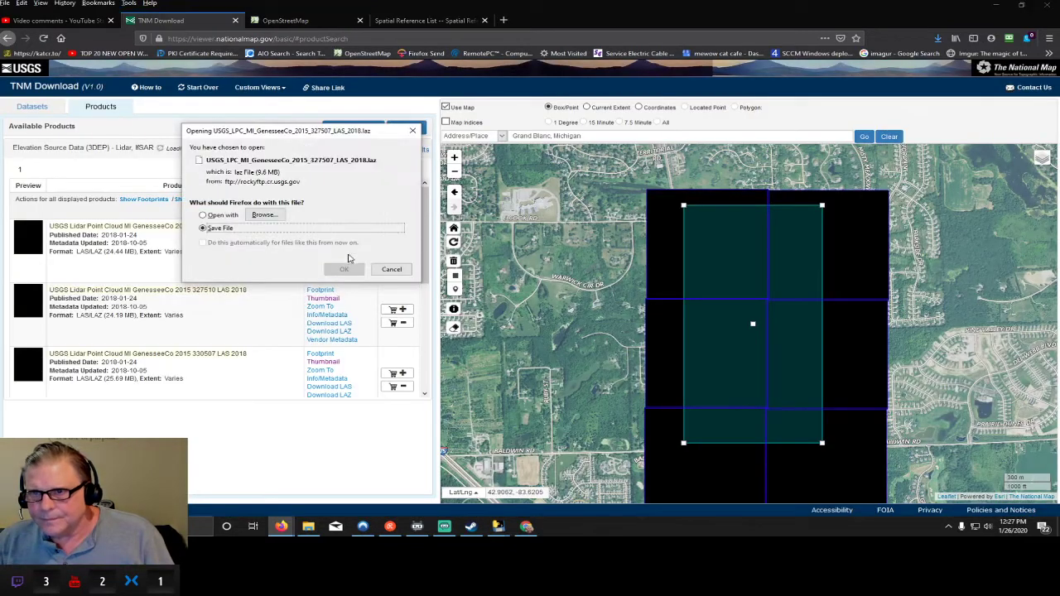
click(344, 269)
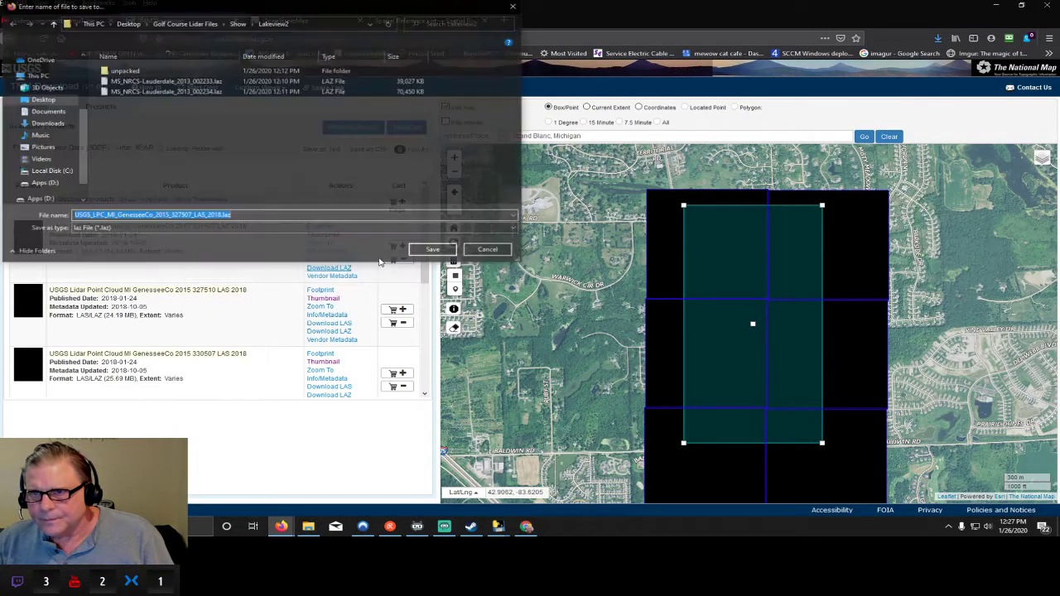
- Create a folder named "warwick hills" inside the Show folder and save the tile 327507 LAZ file in it
click(237, 23)
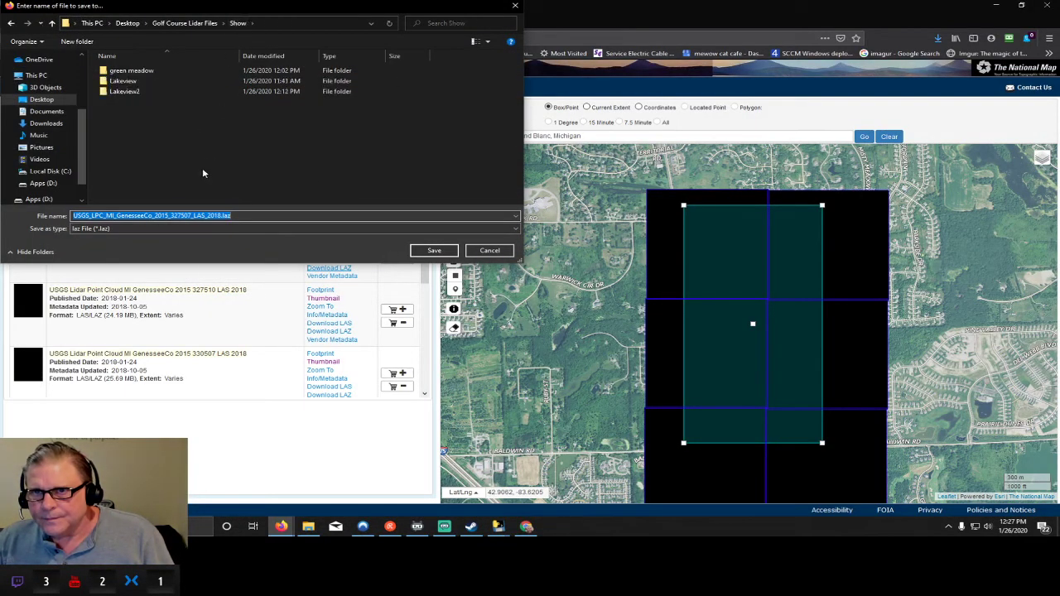
right_click(202, 168)
mouse_move(237, 275)
click(364, 277)
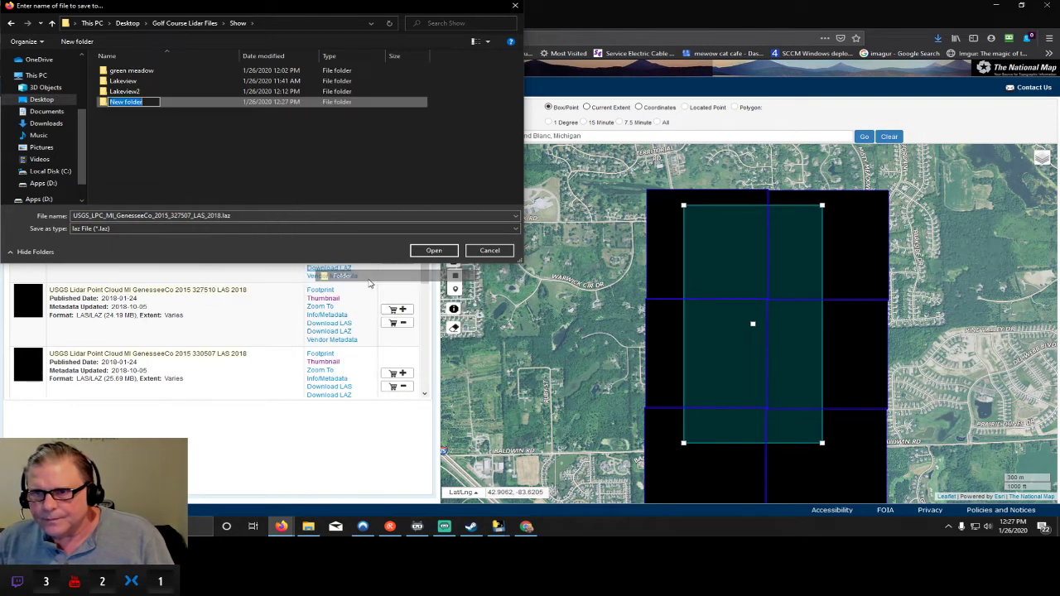
text(warwick hills)
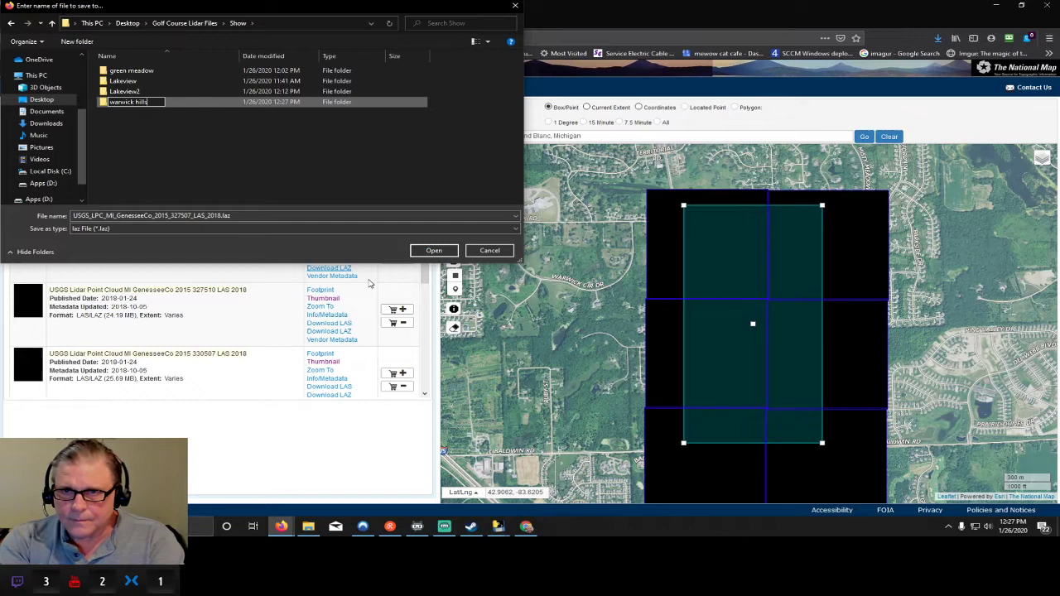
key(Return)
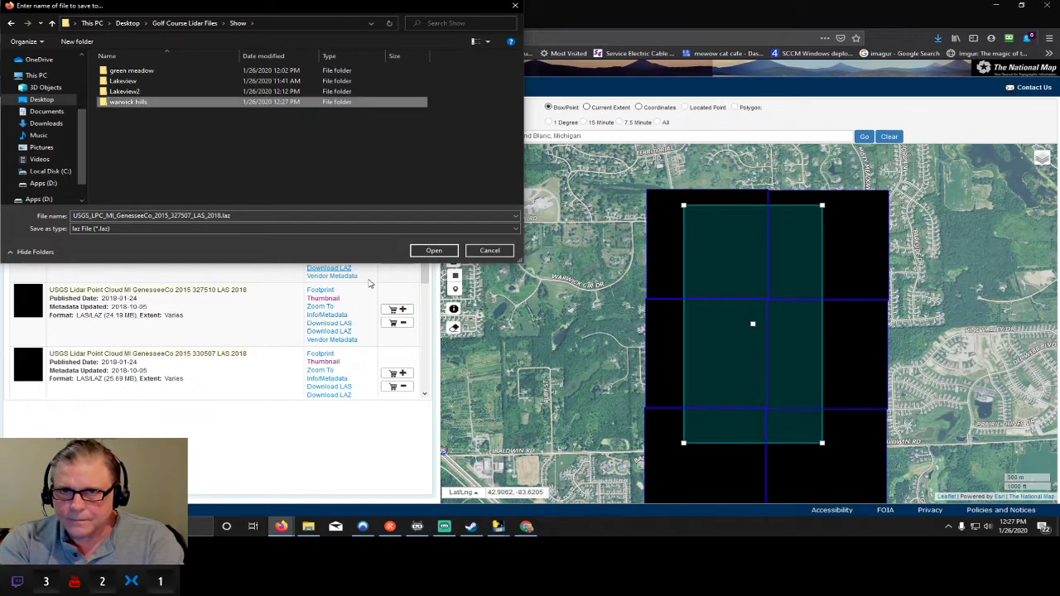
key(Return)
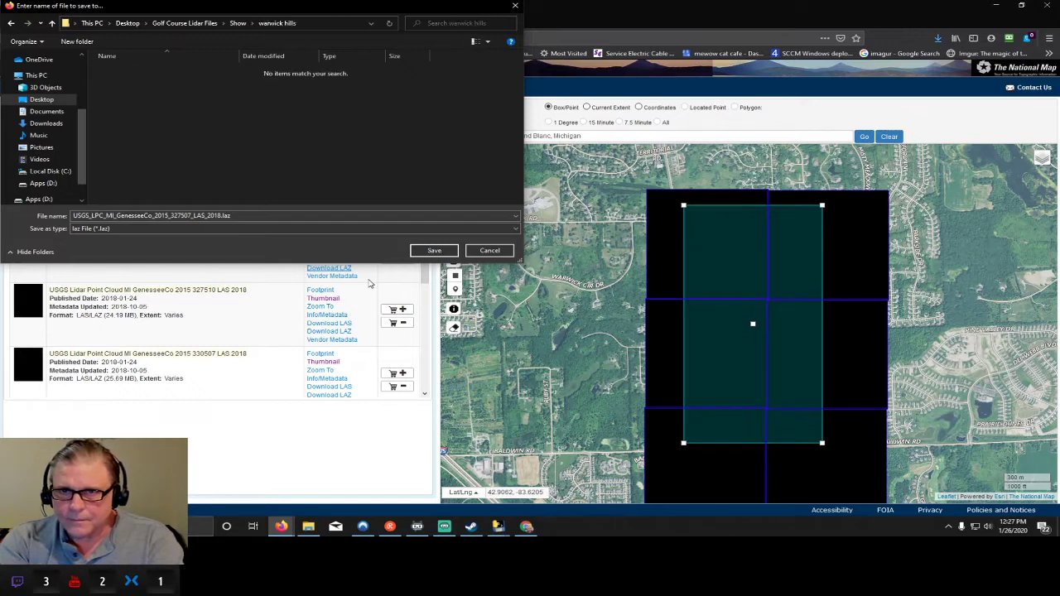
click(443, 248)
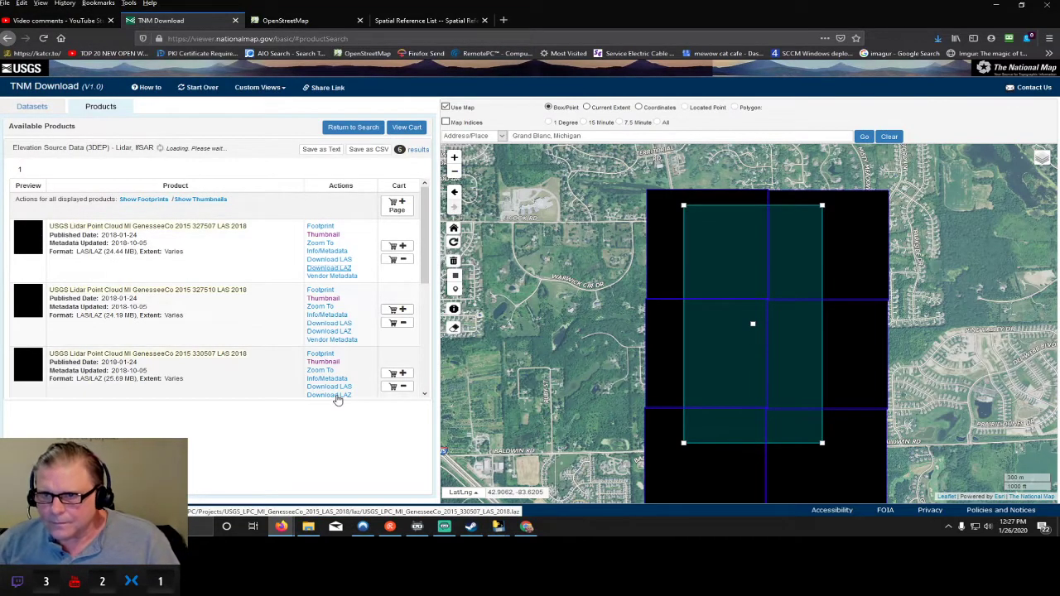
- Download the LAZ file of GenesseeCo 2015 tile 327510 into the "warwick hills" folder
click(338, 332)
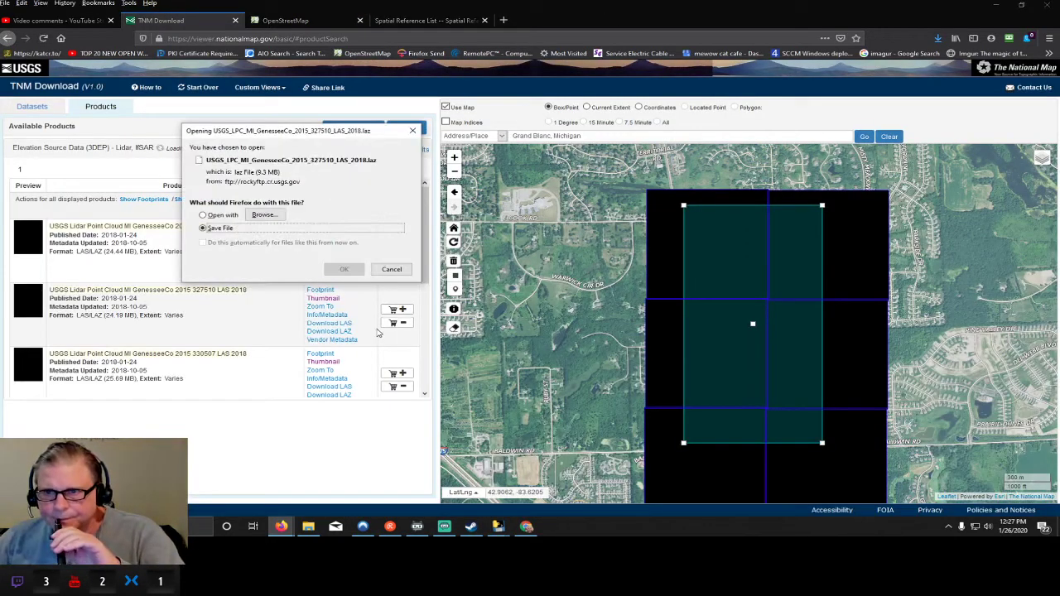
click(344, 269)
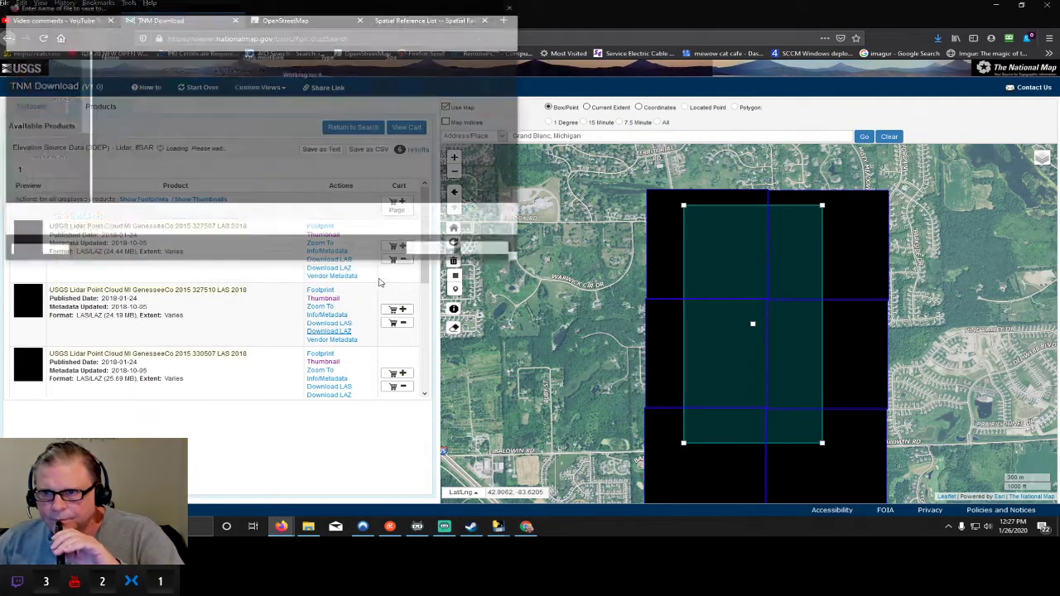
click(422, 251)
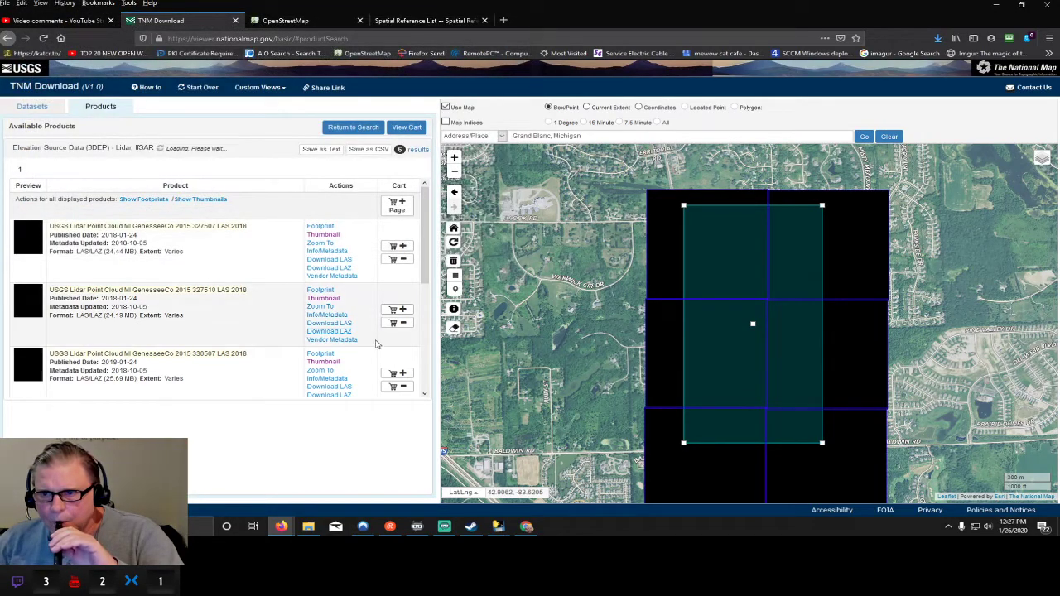
- Download the LAZ files of GenesseeCo 2015 tiles 330507 and 330510 into the "warwick hills" folder
click(347, 302)
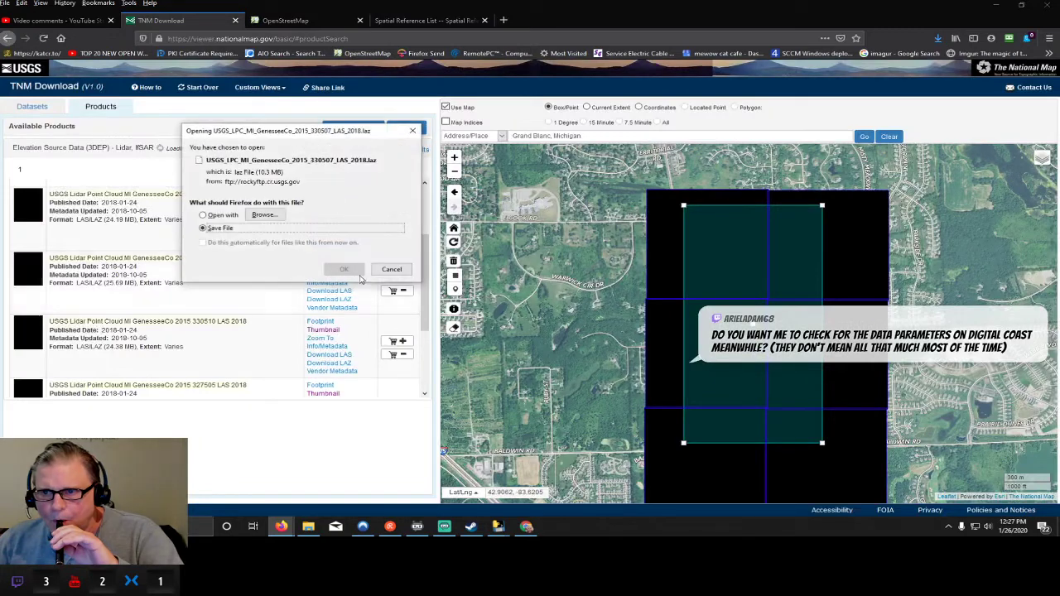
click(354, 272)
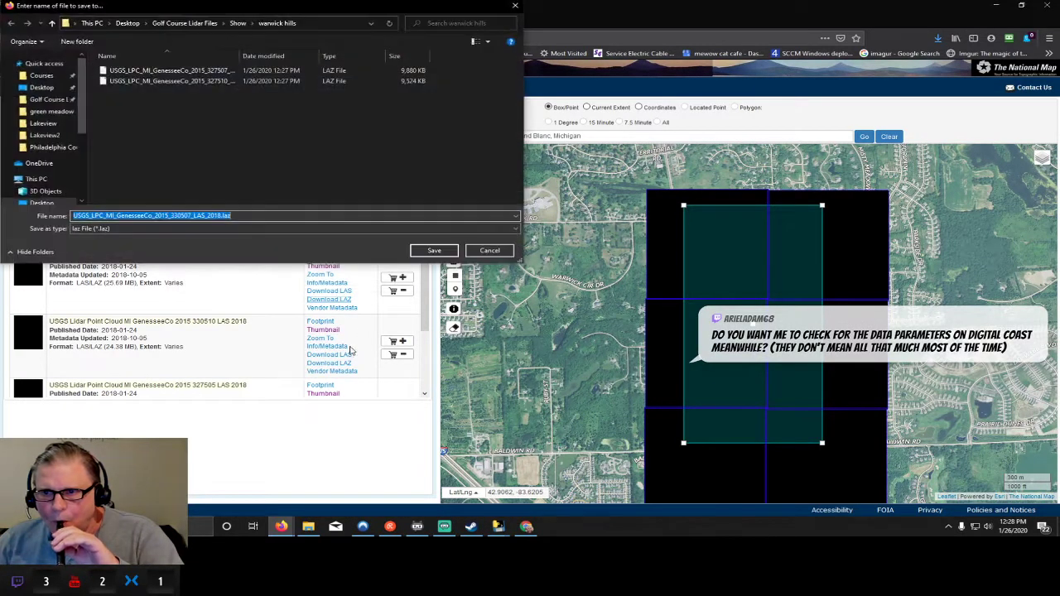
click(427, 251)
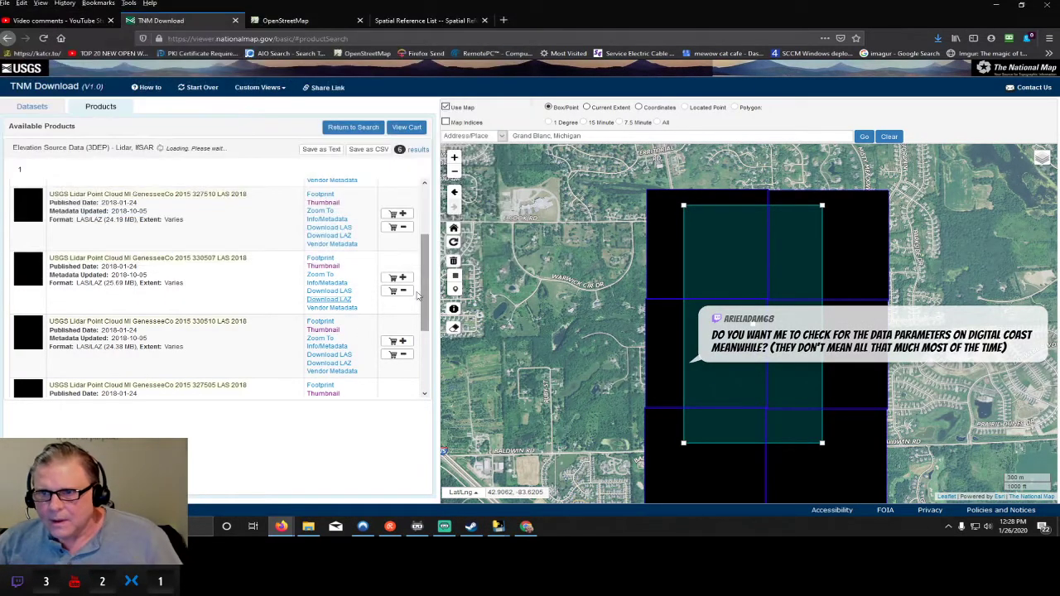
click(345, 364)
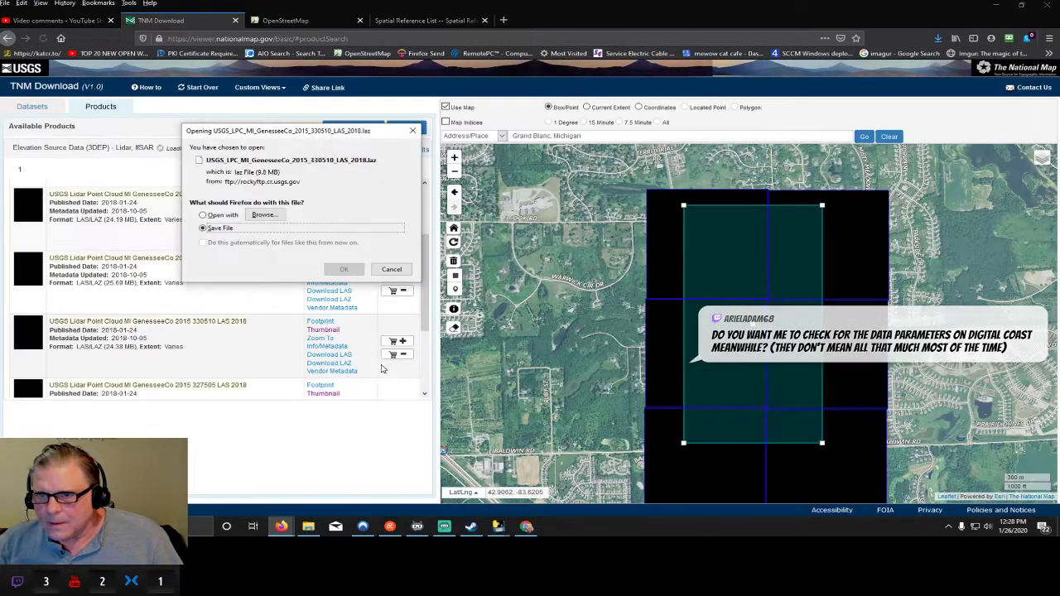
click(348, 271)
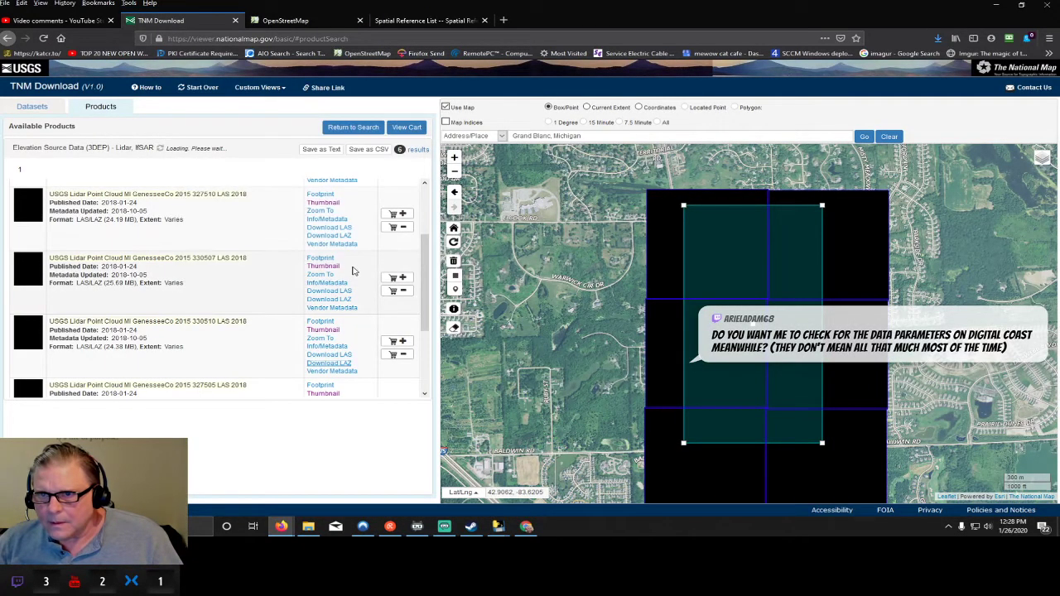
click(432, 250)
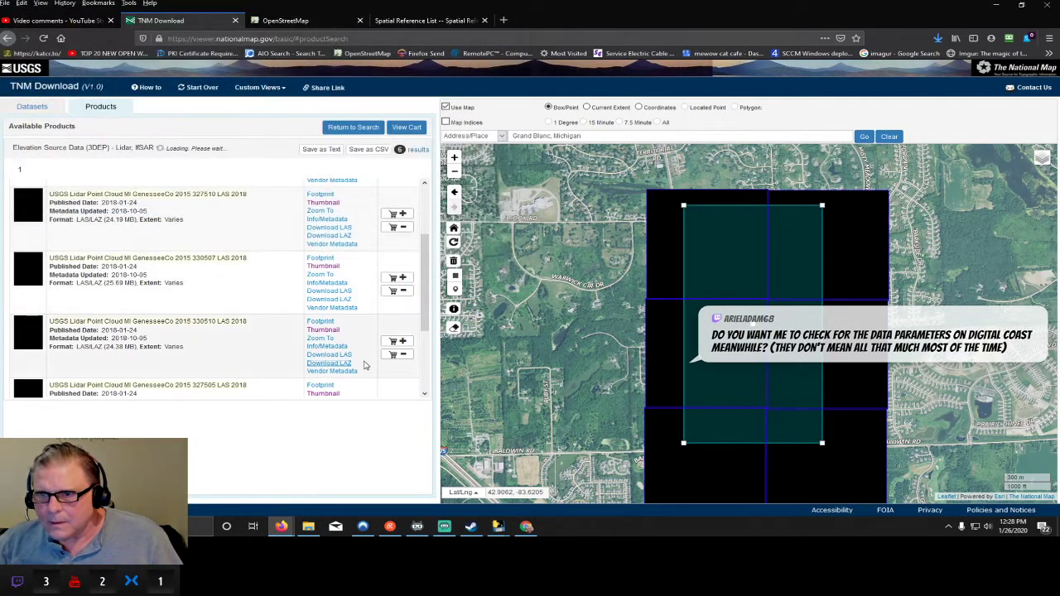
- Download the LAZ files of GenesseeCo 2015 tiles 327505 and 330505 into the "warwick hills" folder
scroll(365, 373, down, 3)
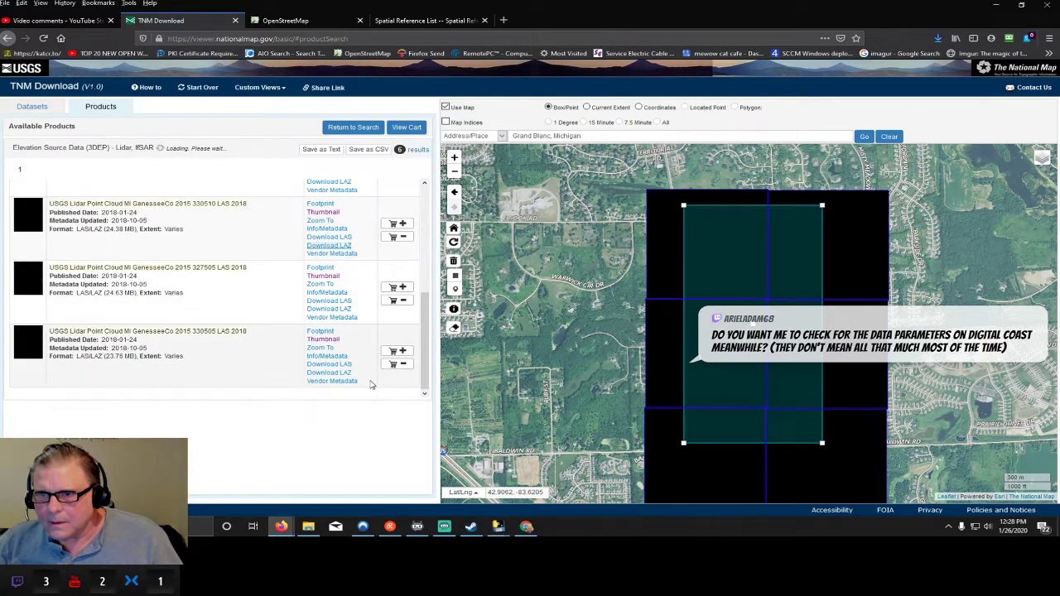
click(334, 311)
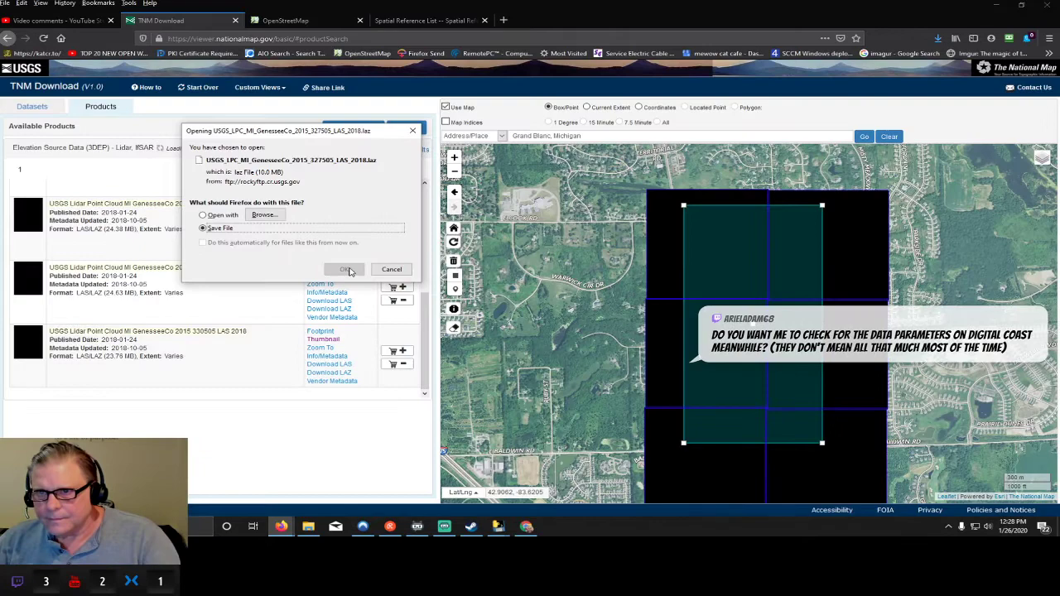
click(347, 270)
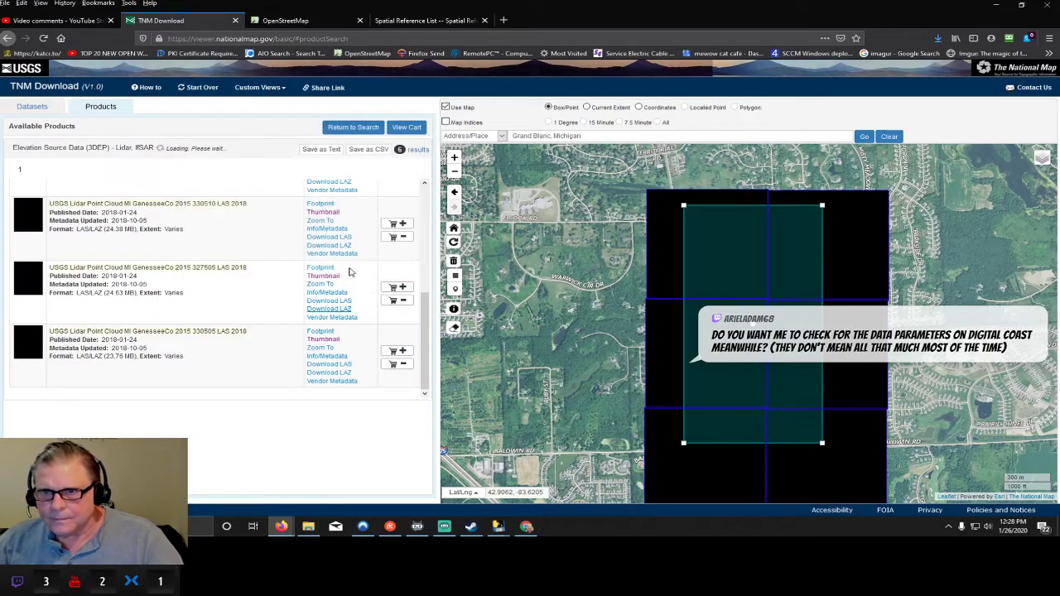
click(434, 251)
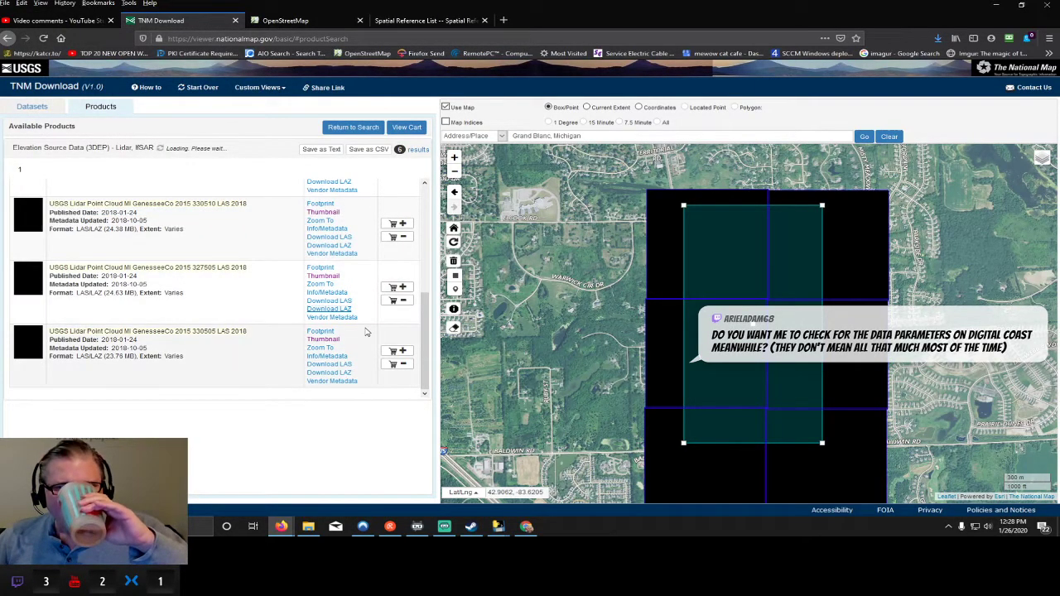
click(339, 374)
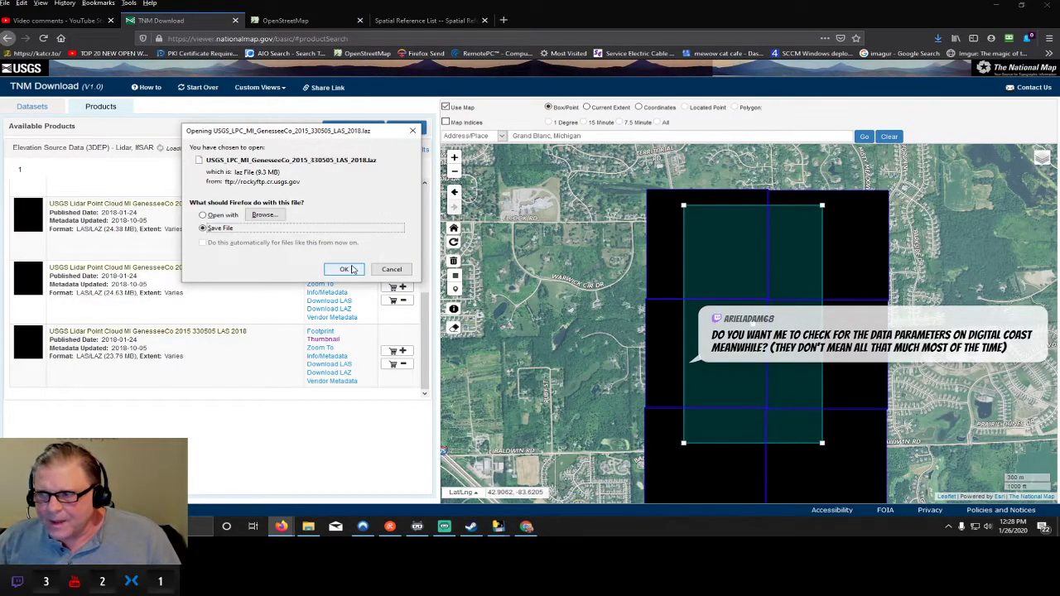
click(345, 270)
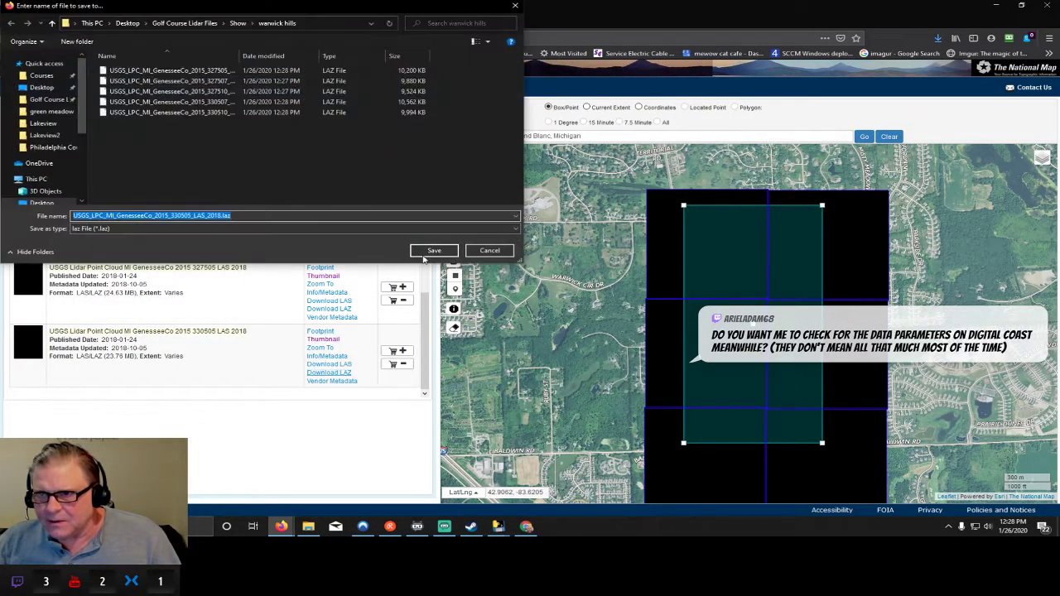
click(425, 253)
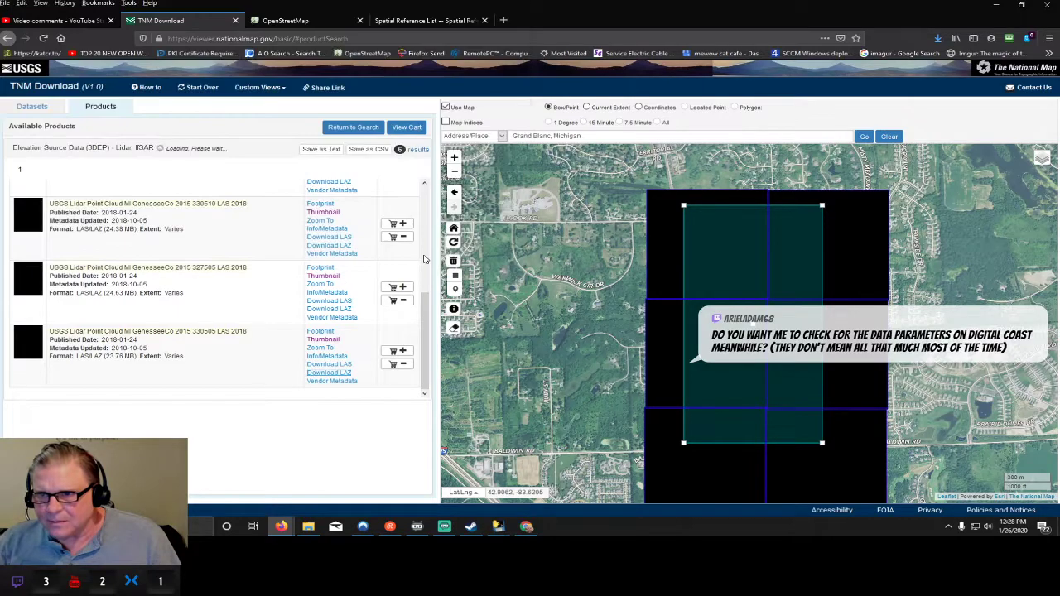
- Save the metadata XML of tile 330505 from its ScienceBase page into the Show folder's "warwick hills" subfolder, and close the page
click(331, 356)
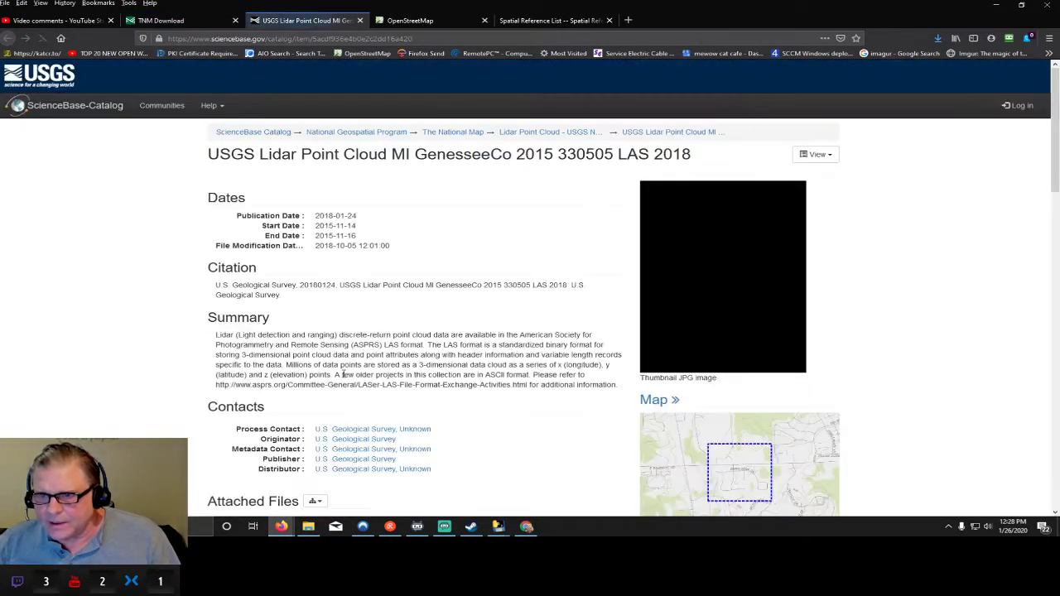
scroll(343, 375, down, 3)
click(359, 334)
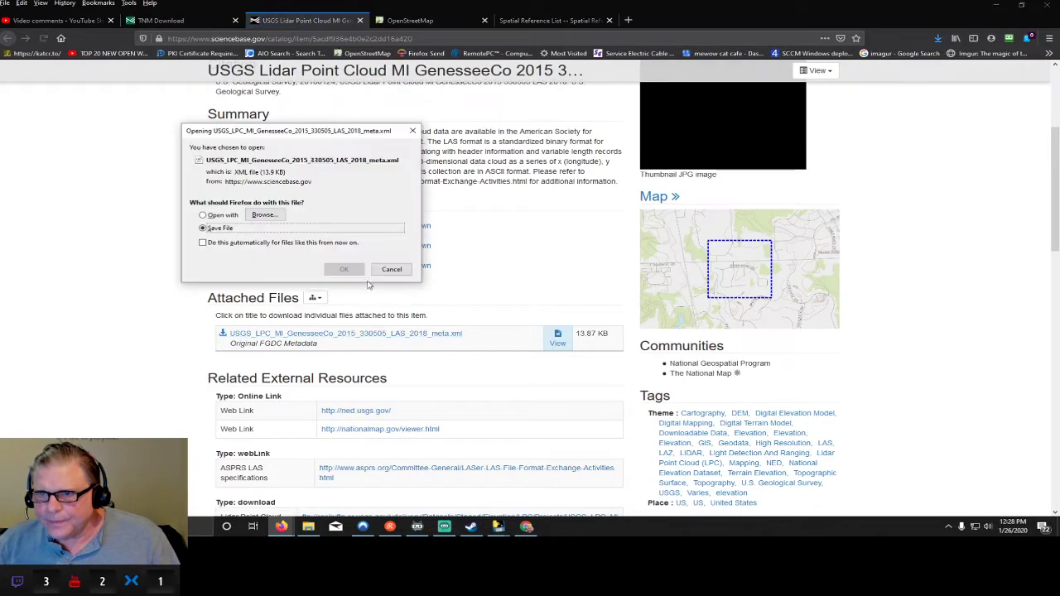
click(349, 270)
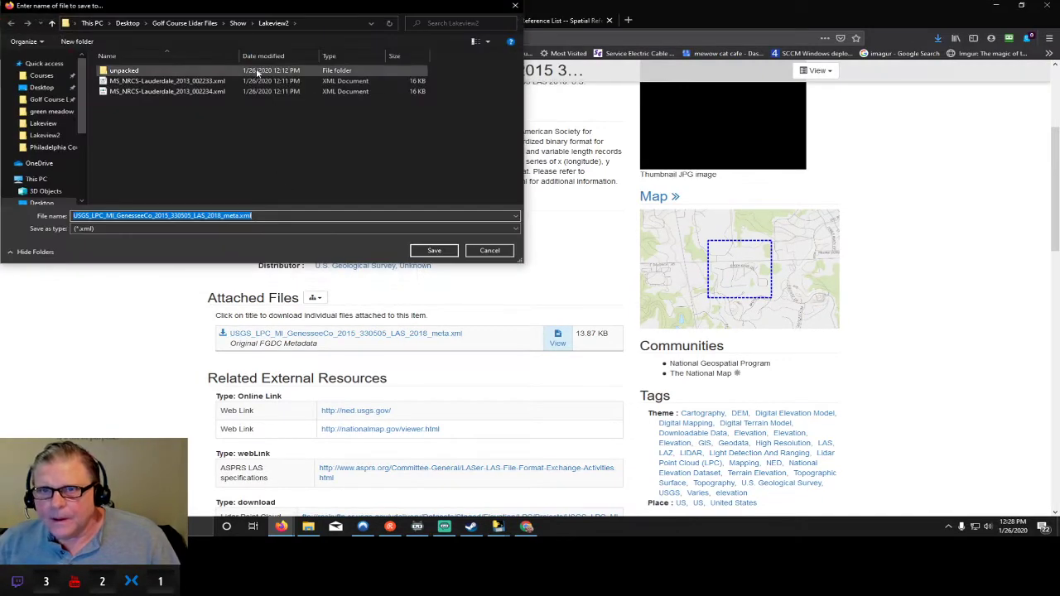
click(239, 25)
double_click(145, 102)
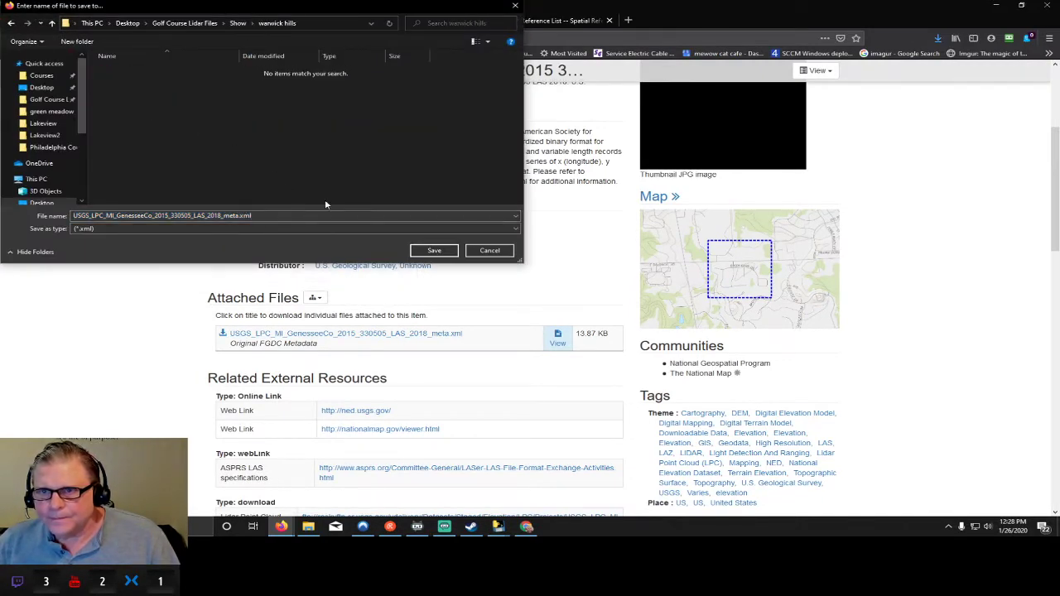
click(433, 251)
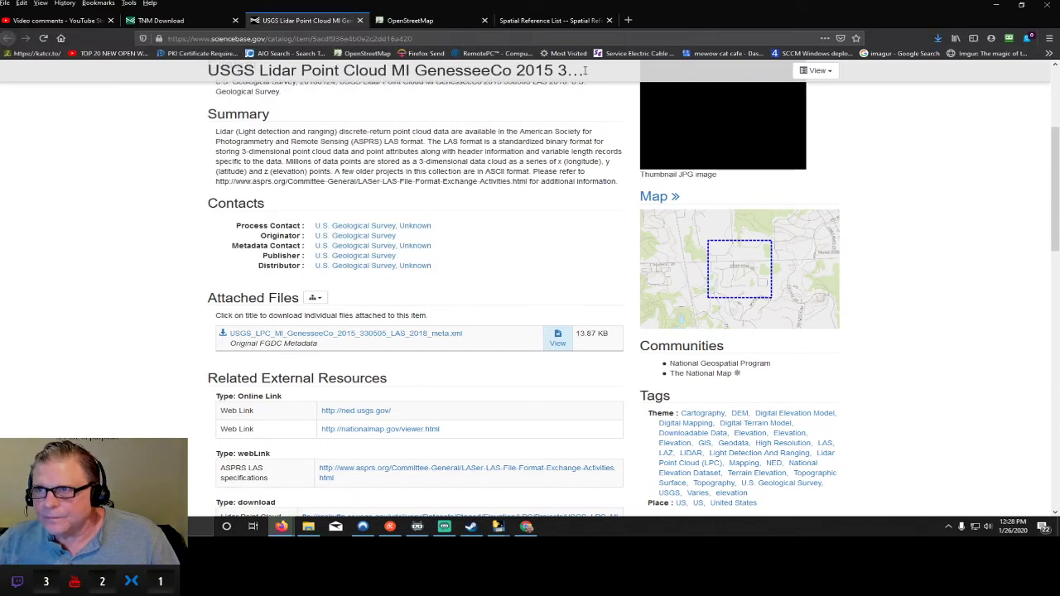
click(360, 21)
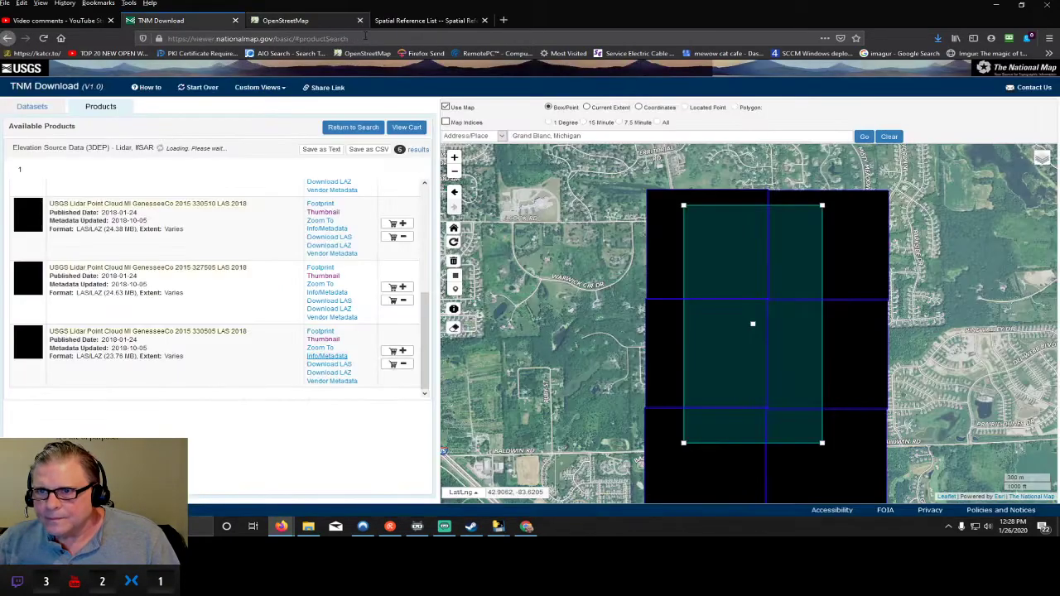
- Save the metadata XML of tile 327505 from its ScienceBase page into the "warwick hills" folder and close the page
click(328, 292)
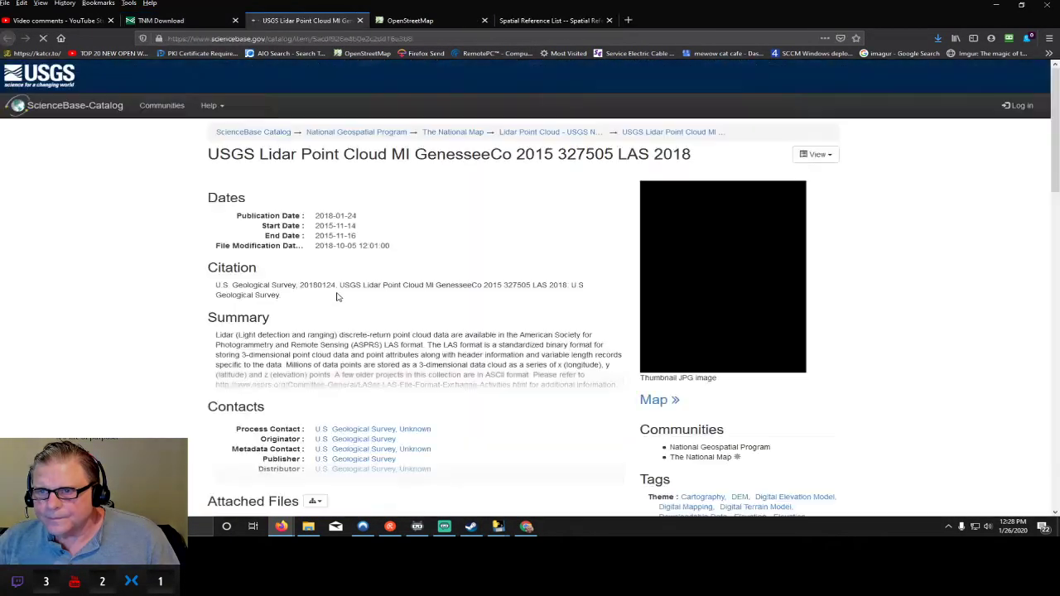
scroll(355, 294, down, 5)
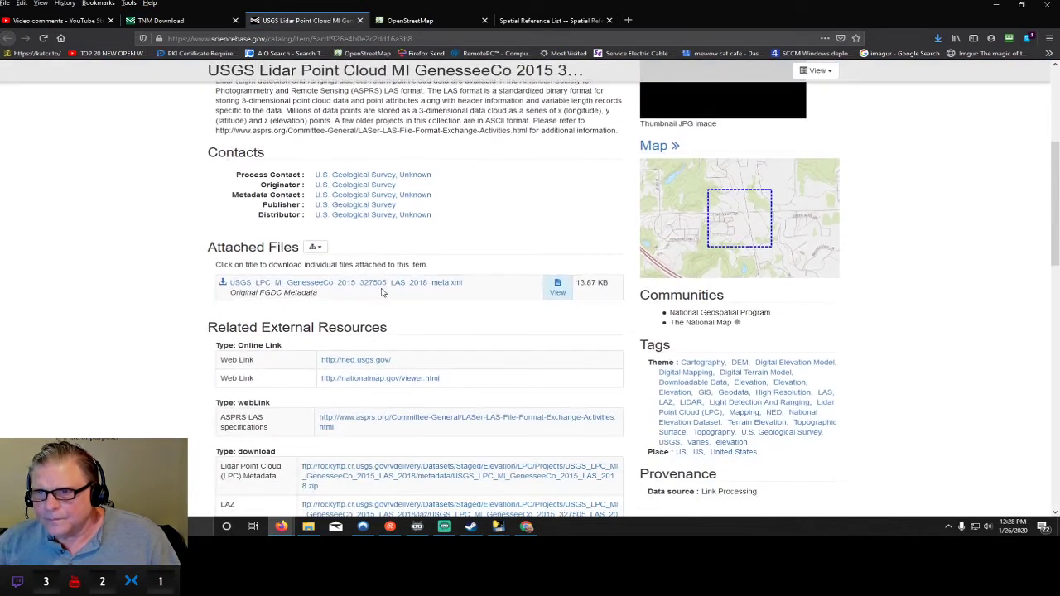
click(383, 284)
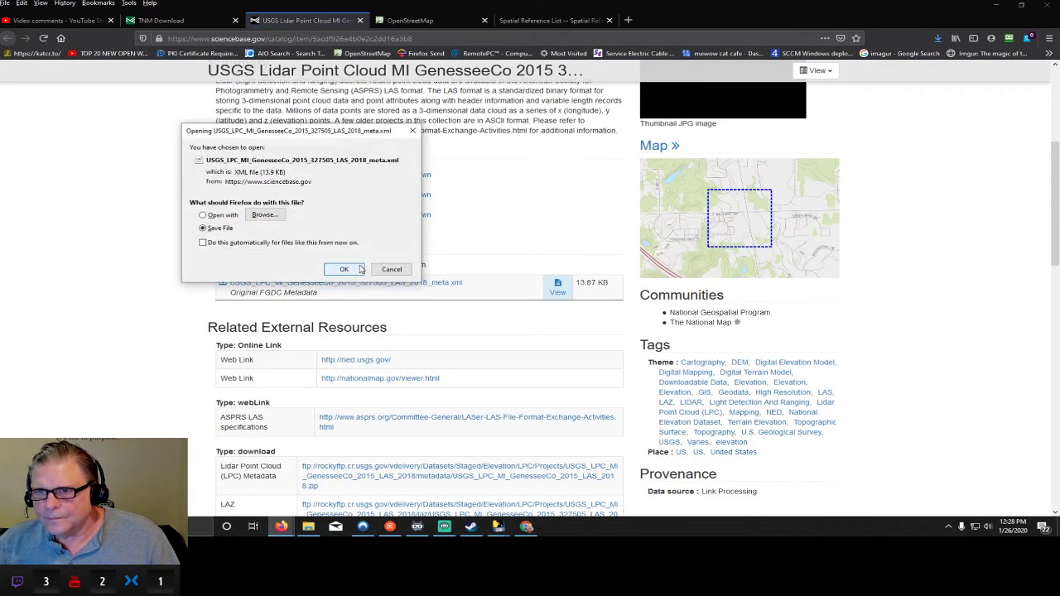
click(361, 270)
click(430, 250)
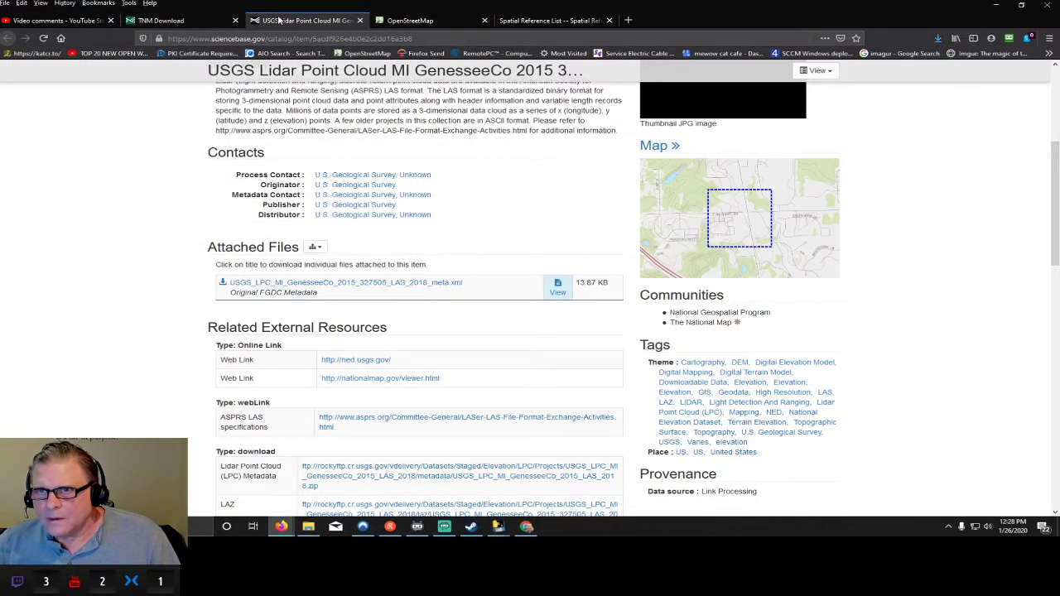
scroll(303, 210, up, 3)
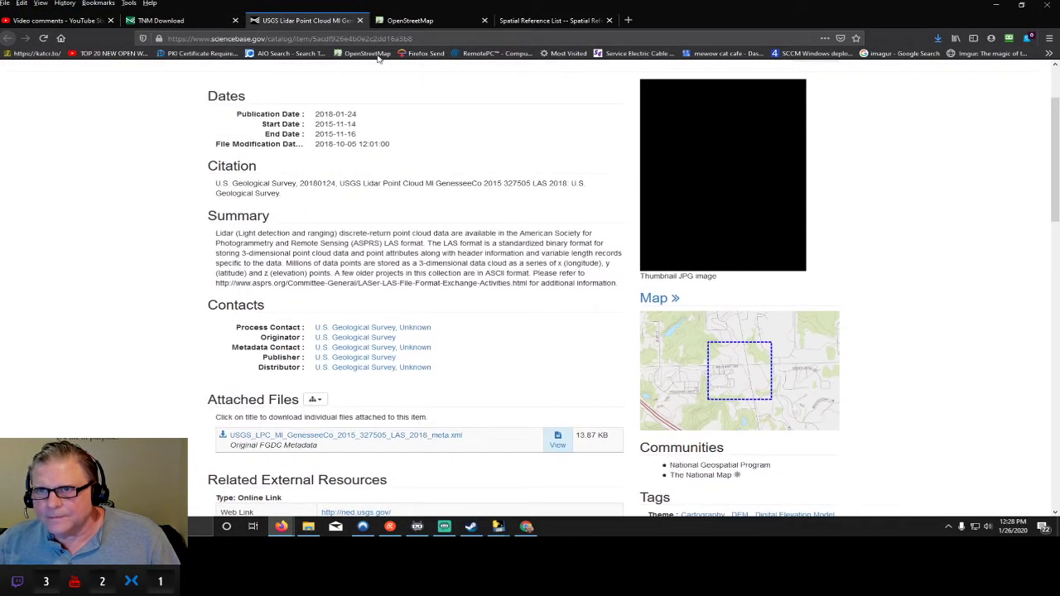
click(361, 20)
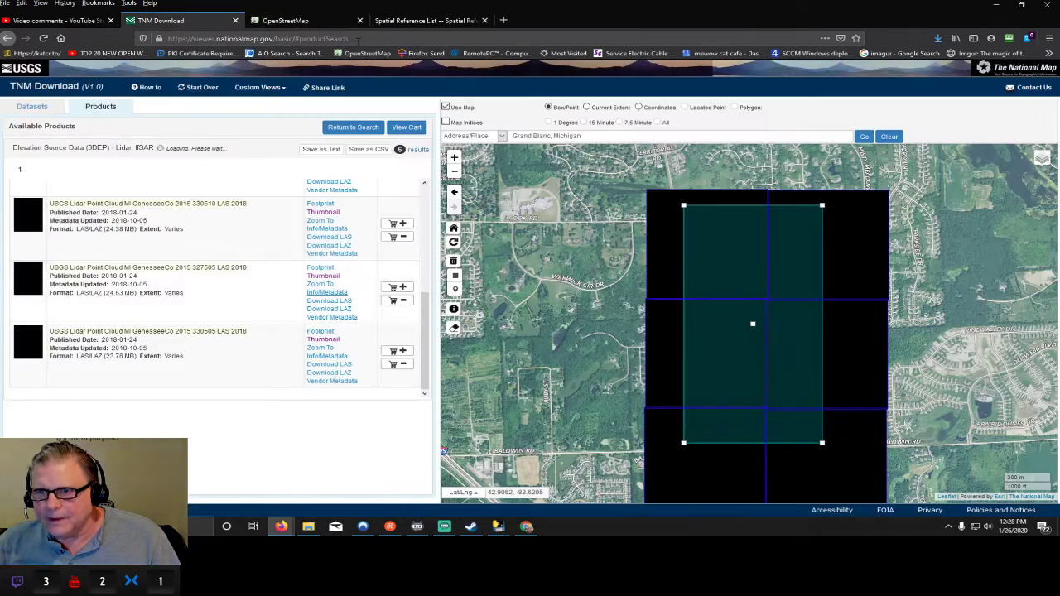
- Save the metadata XML of tile 330510 from its ScienceBase page into the "warwick hills" folder and close the page
click(331, 229)
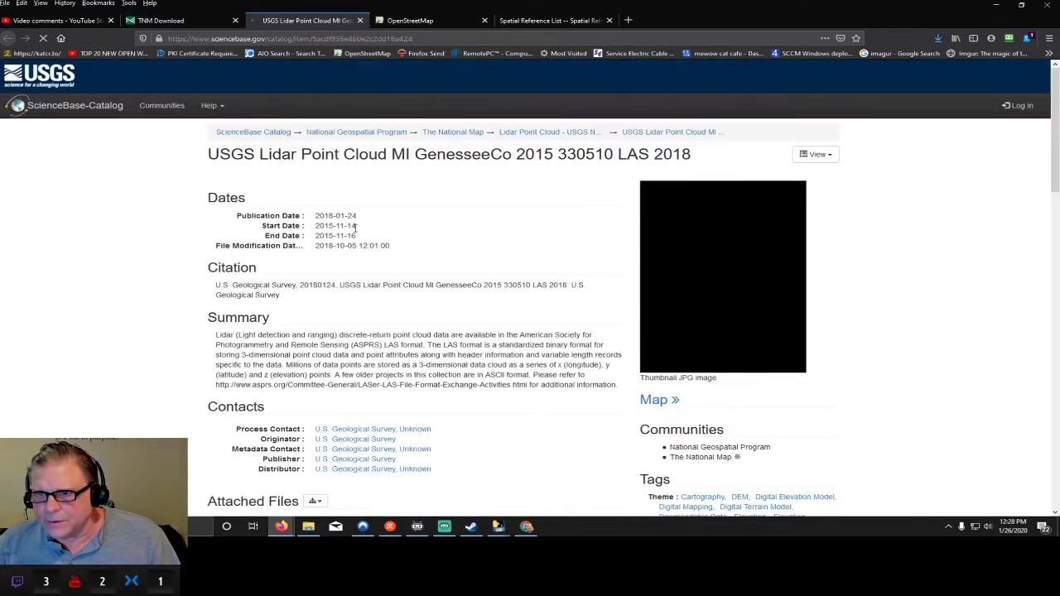
scroll(410, 385, down, 3)
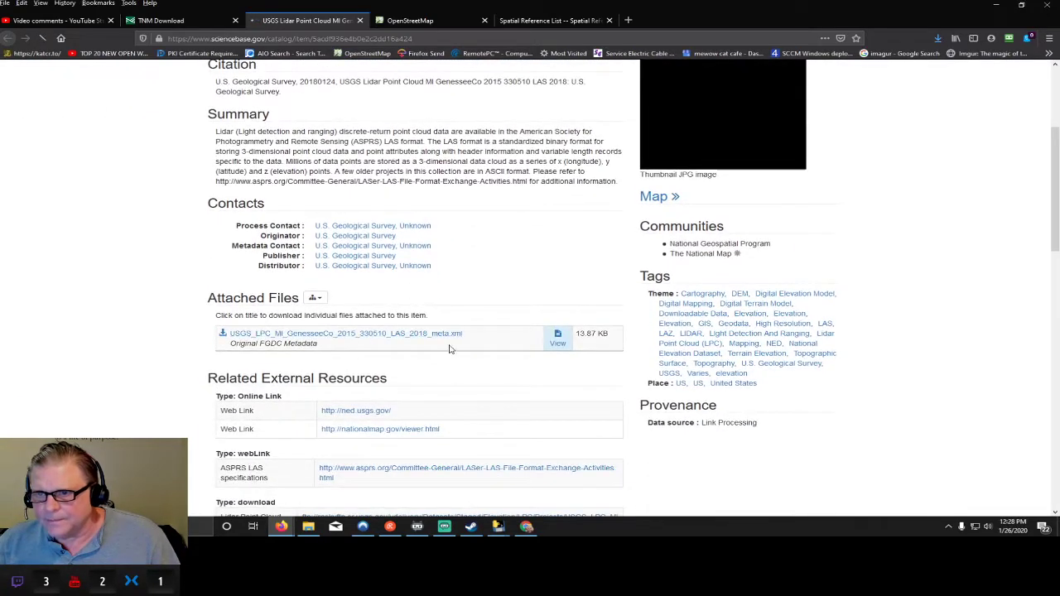
click(340, 270)
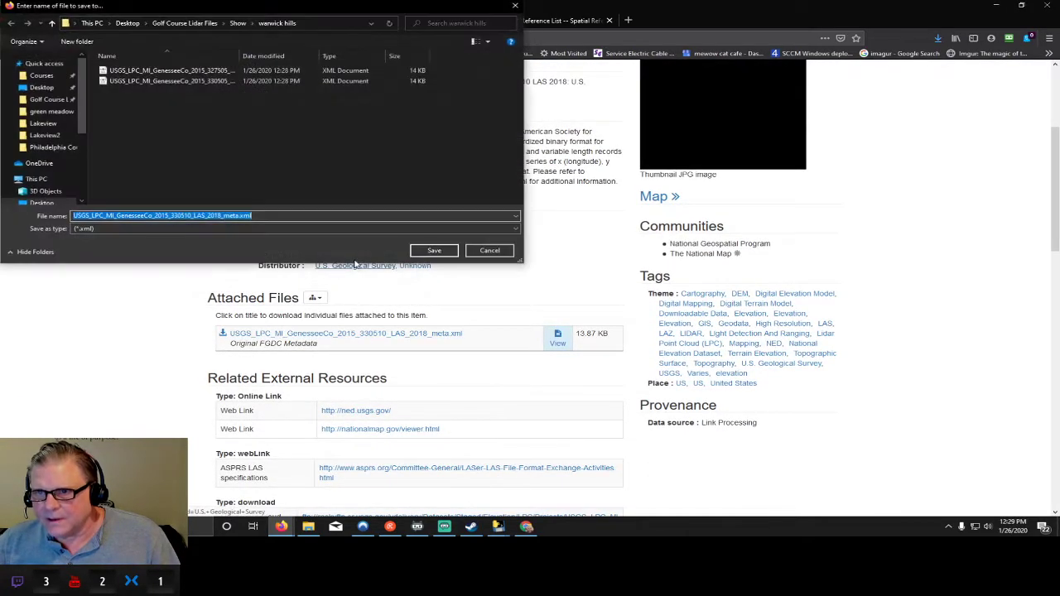
click(435, 250)
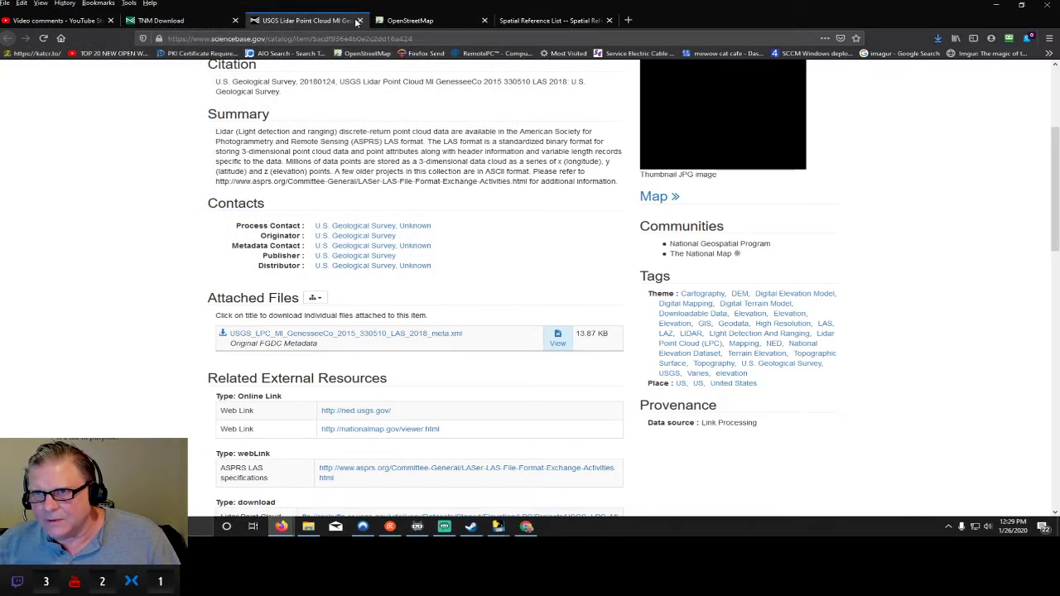
click(361, 21)
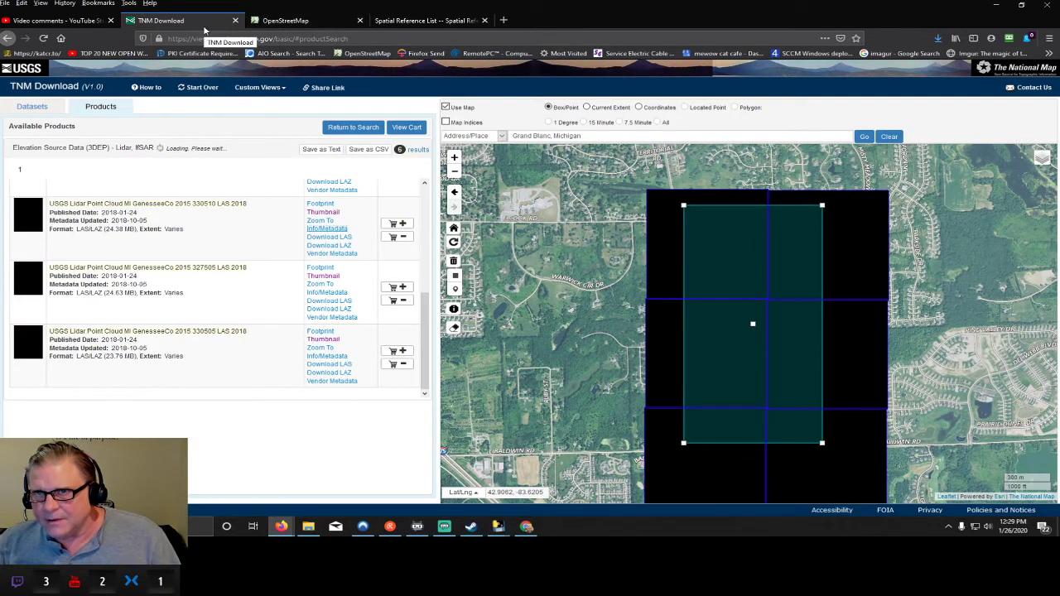
- Save the metadata XML of tile 330507 from its ScienceBase page into the "warwick hills" folder
scroll(336, 240, up, 3)
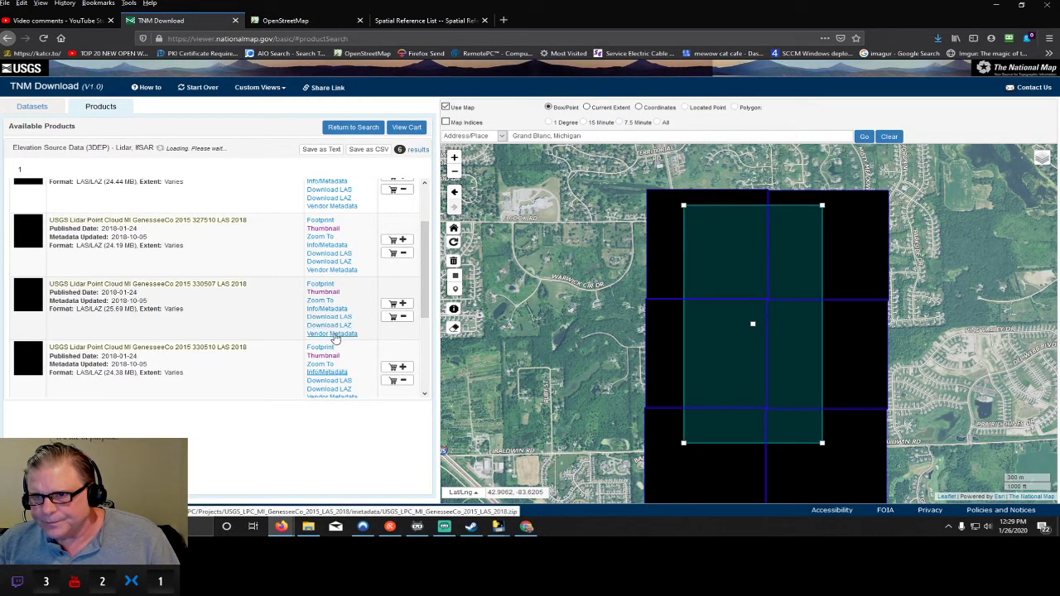
click(330, 309)
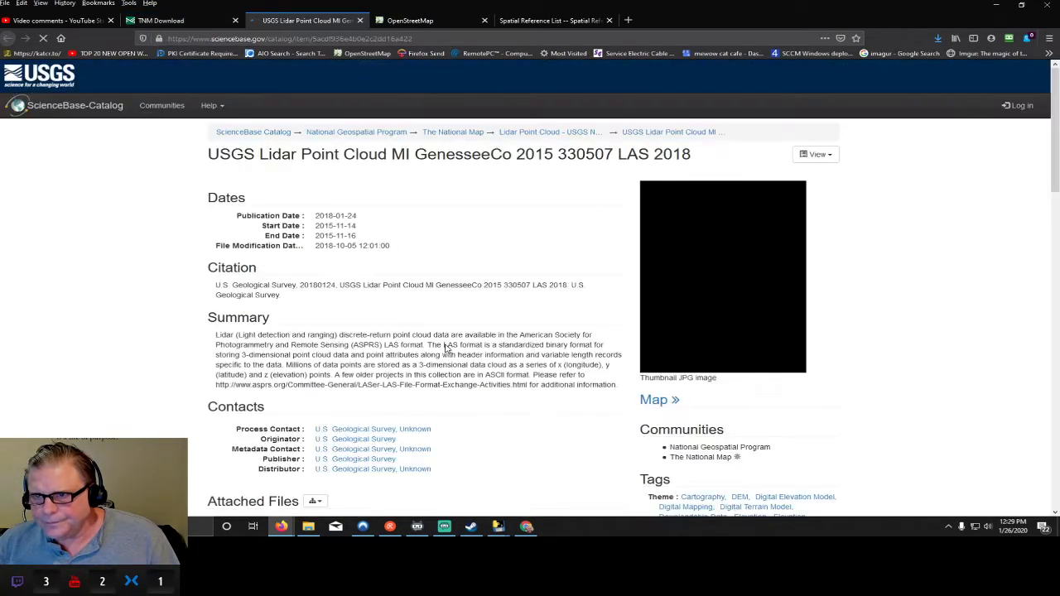
scroll(409, 451, down, 2)
click(381, 436)
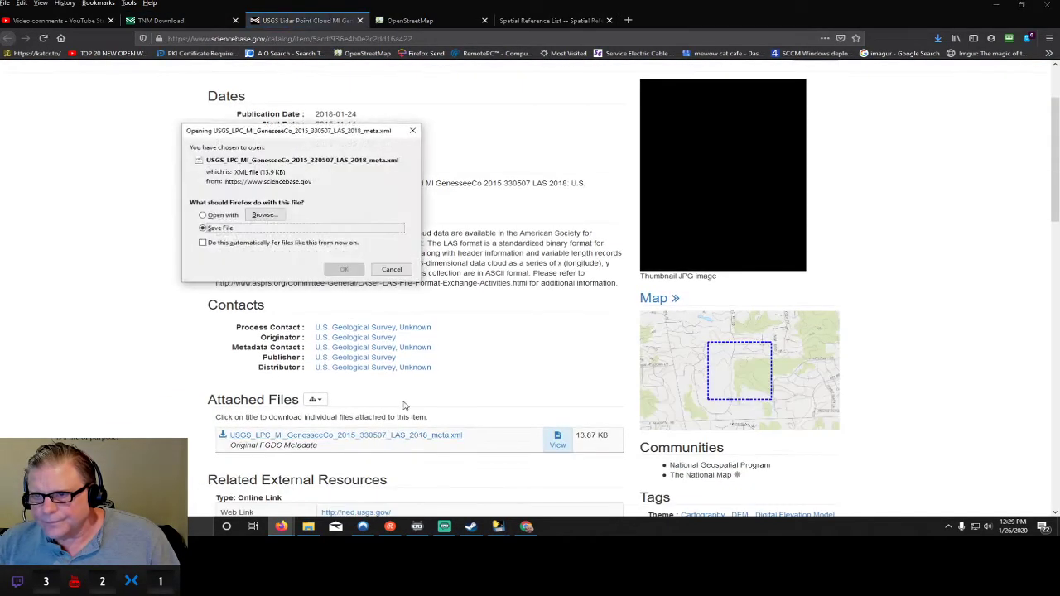
click(347, 270)
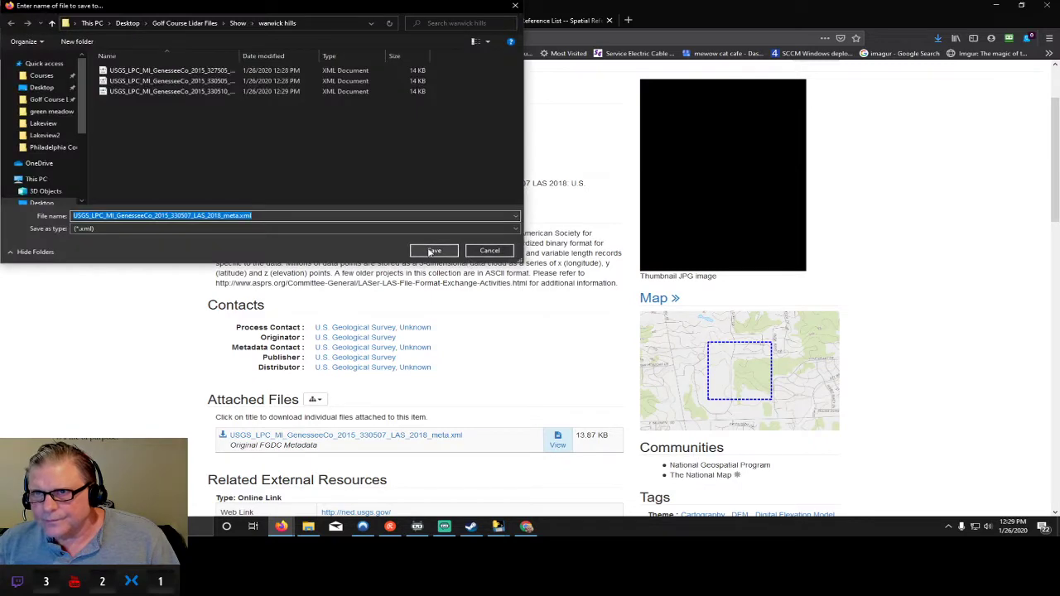
click(428, 250)
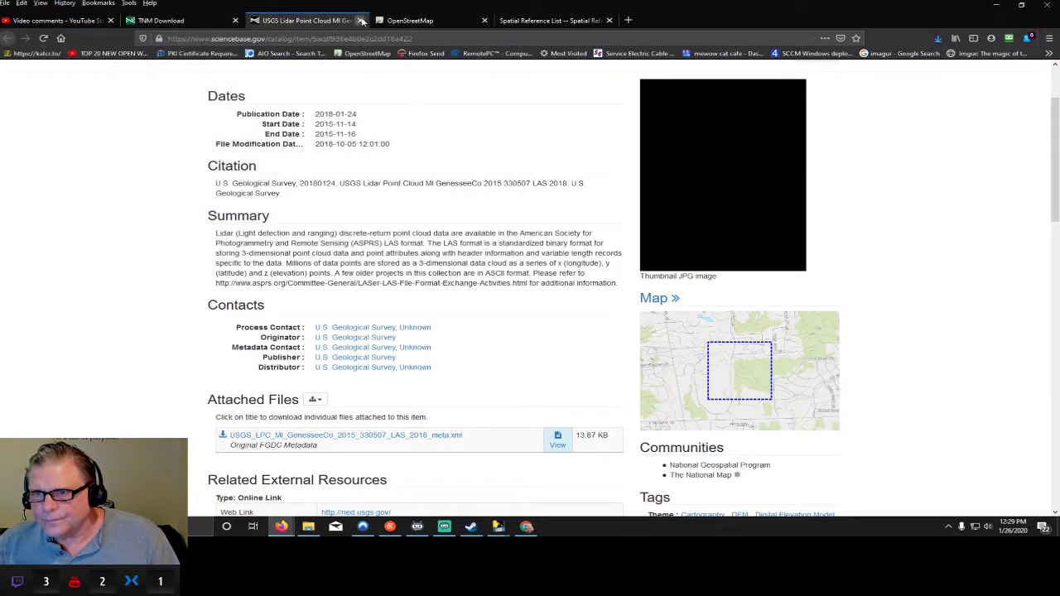
- Close the tile 330507 page, and save the metadata XML of tile 327510 into the "warwick hills" folder, closing its page too
click(361, 21)
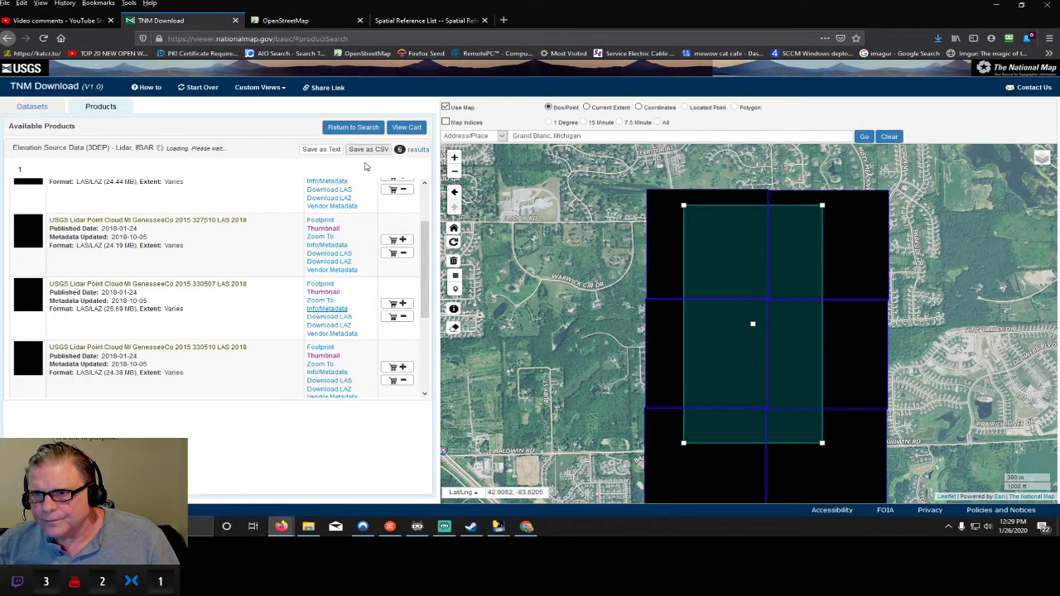
click(332, 246)
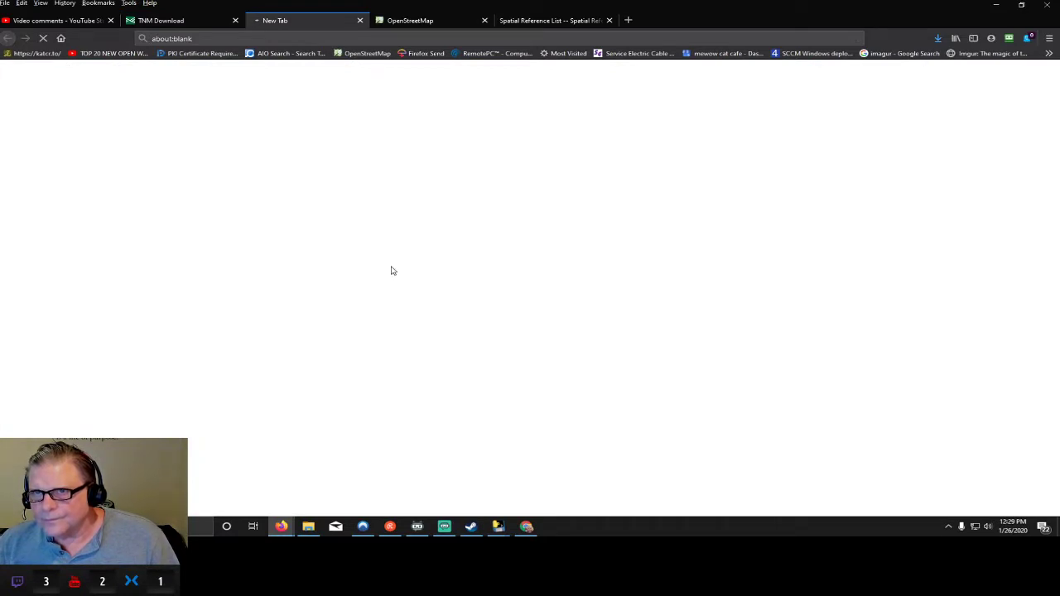
scroll(356, 435, down, 2)
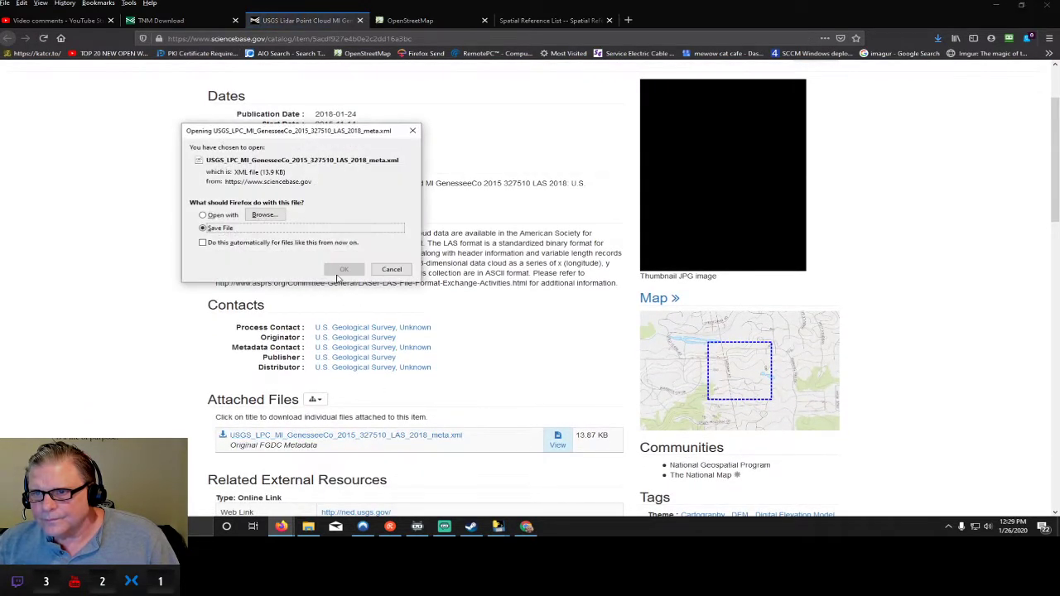
click(343, 270)
click(430, 250)
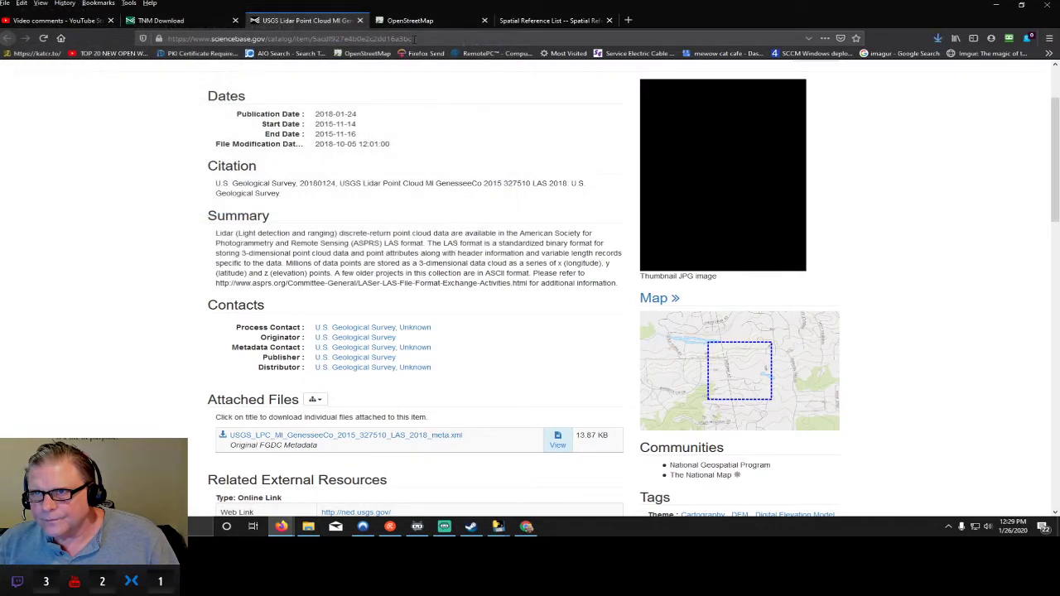
click(360, 20)
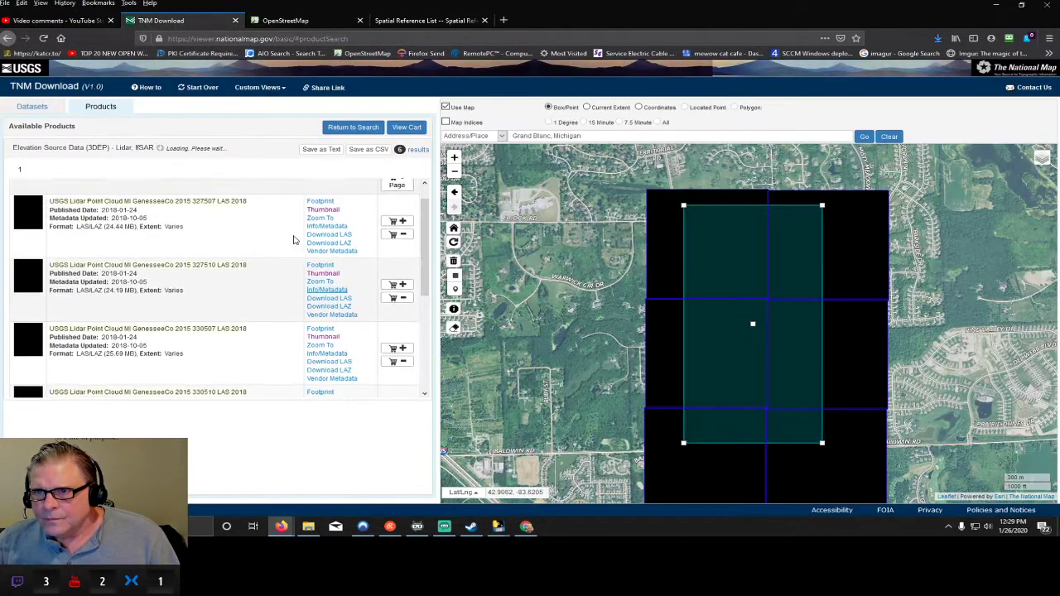
- Save the metadata XML of tile 327507 from its ScienceBase page into the "warwick hills" folder
click(326, 252)
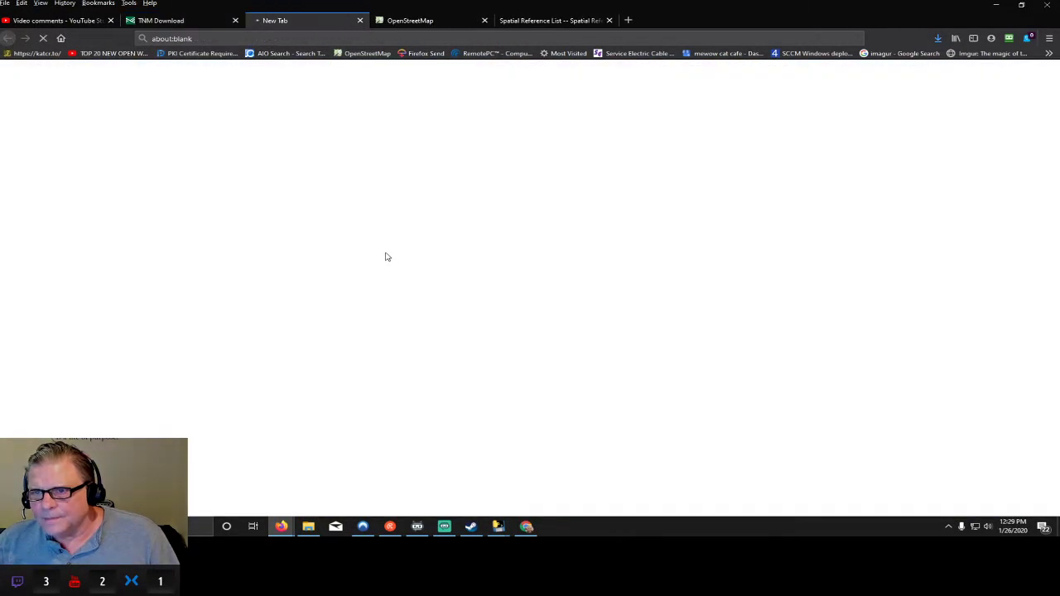
scroll(375, 437, down, 1)
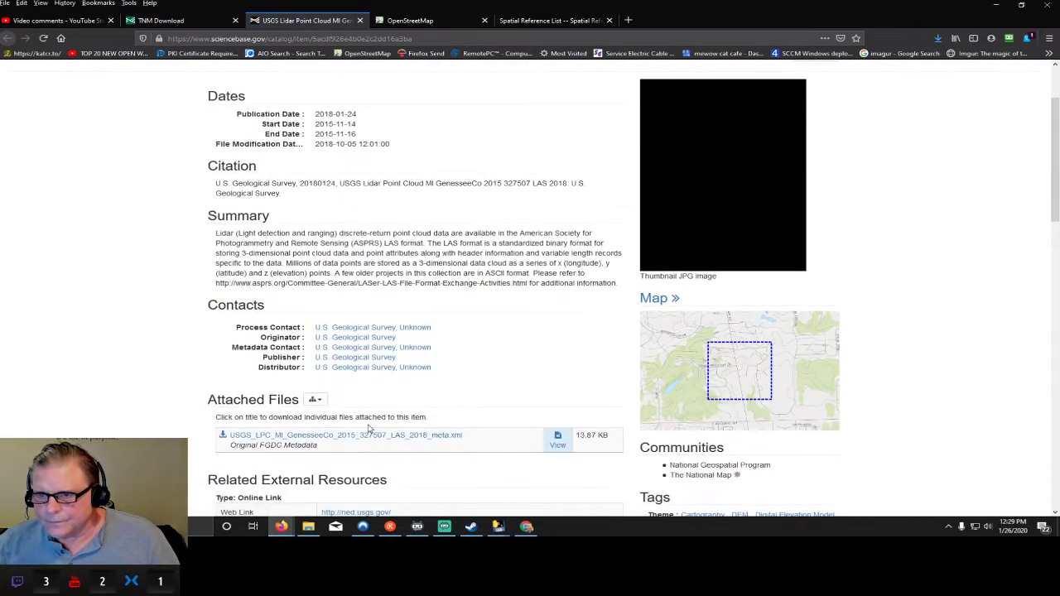
click(393, 440)
click(344, 270)
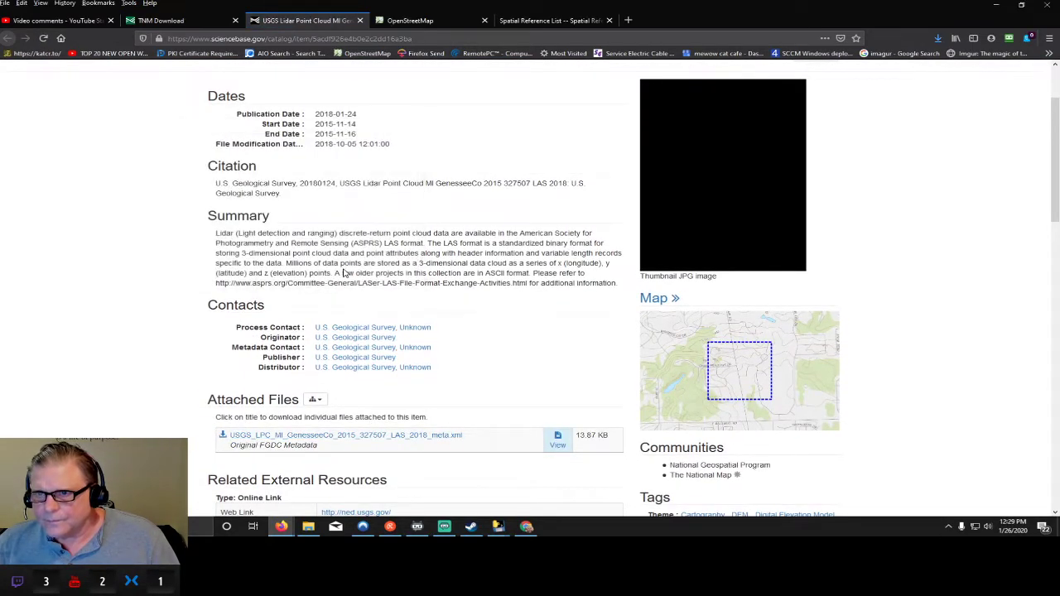
click(427, 251)
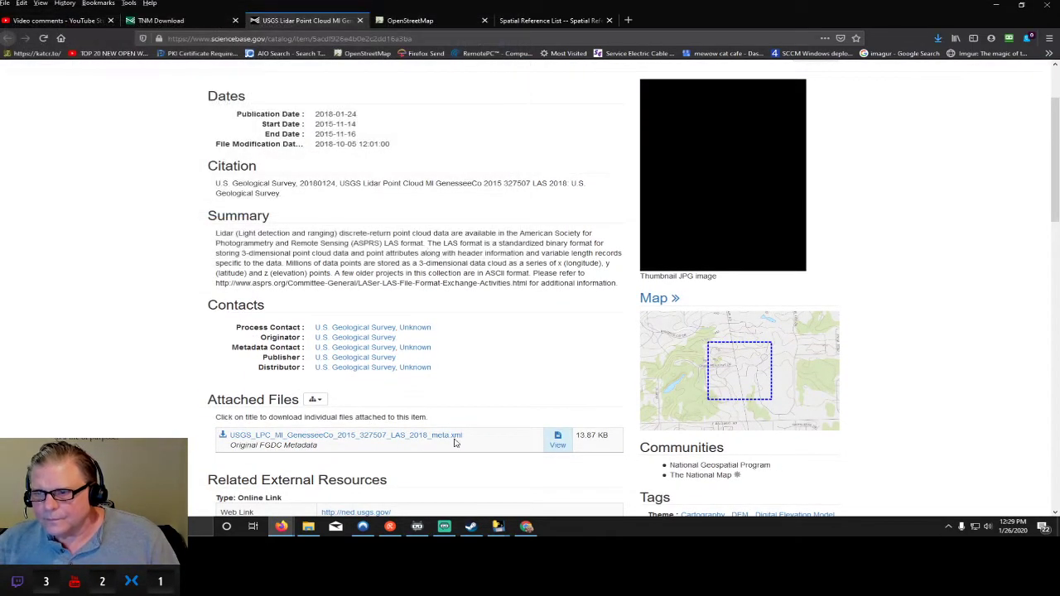
- In File Explorer, copy template.course from the Lakeview2 folder into the Show folder's "warwick hills" subfolder
click(308, 526)
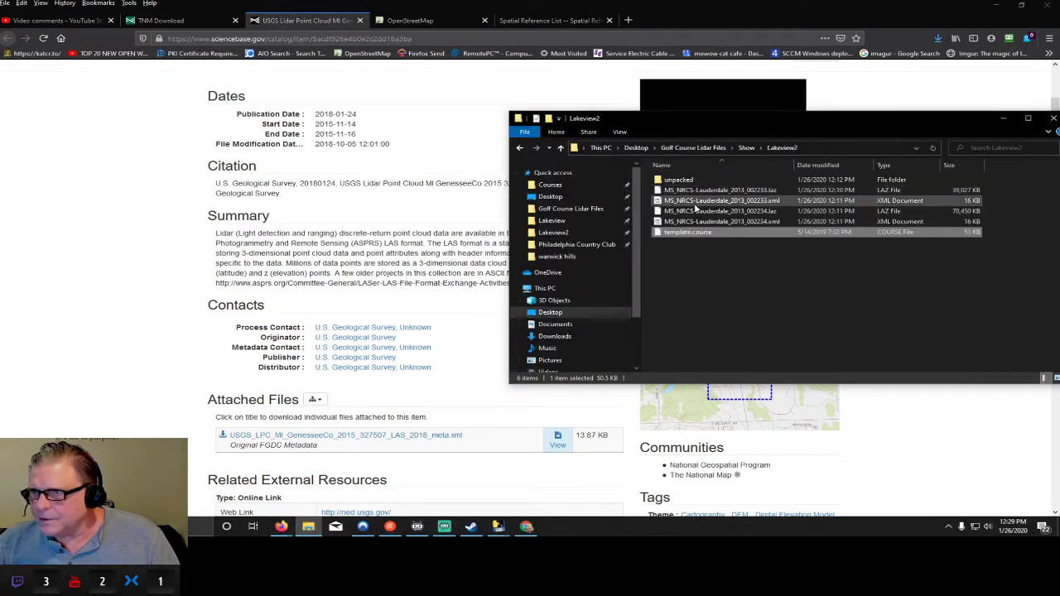
right_click(694, 233)
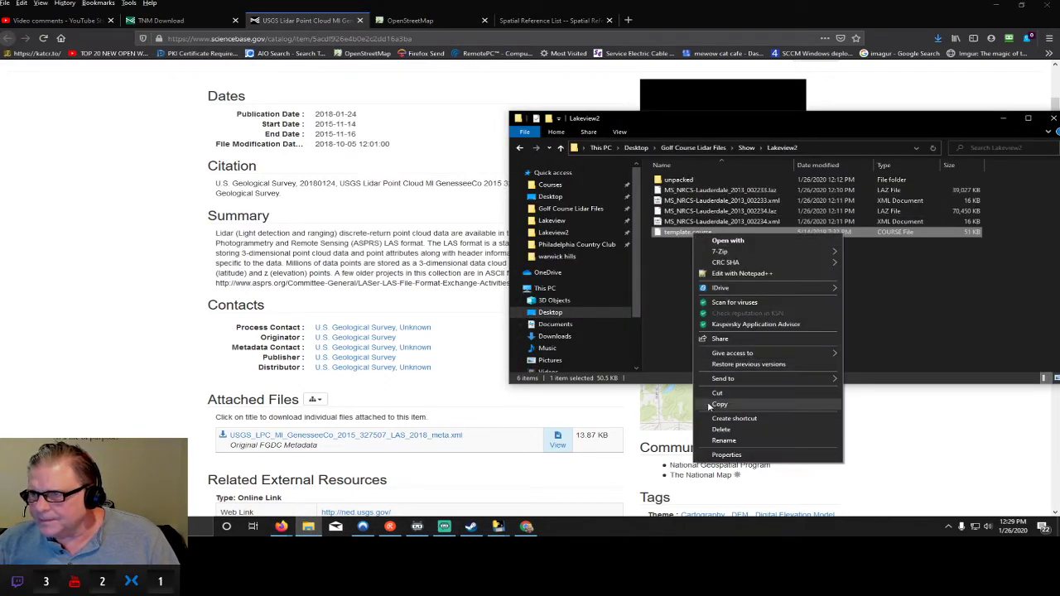
click(717, 404)
click(746, 148)
click(687, 212)
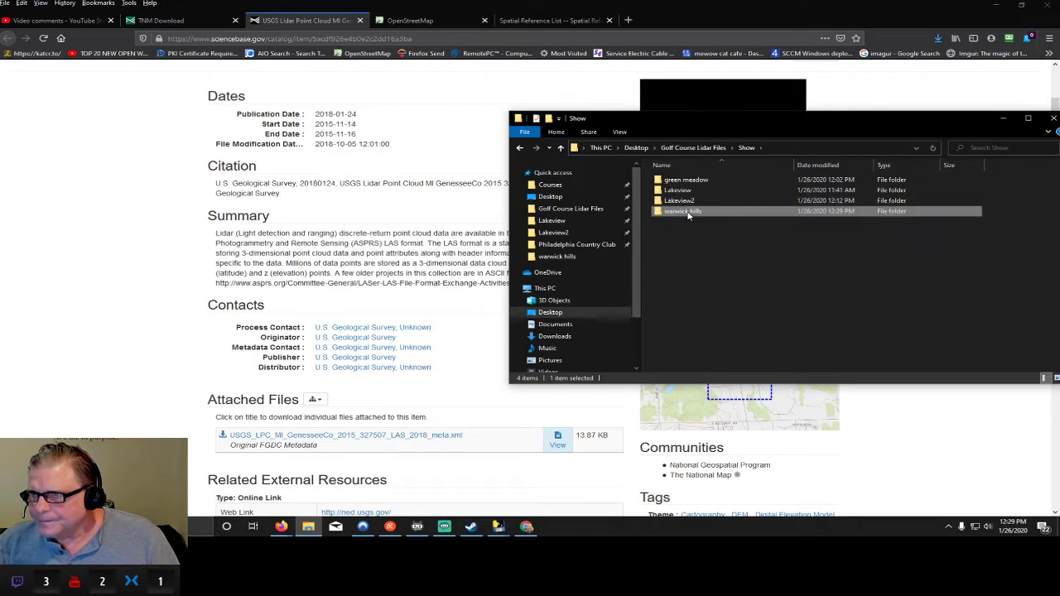
double_click(687, 212)
right_click(693, 329)
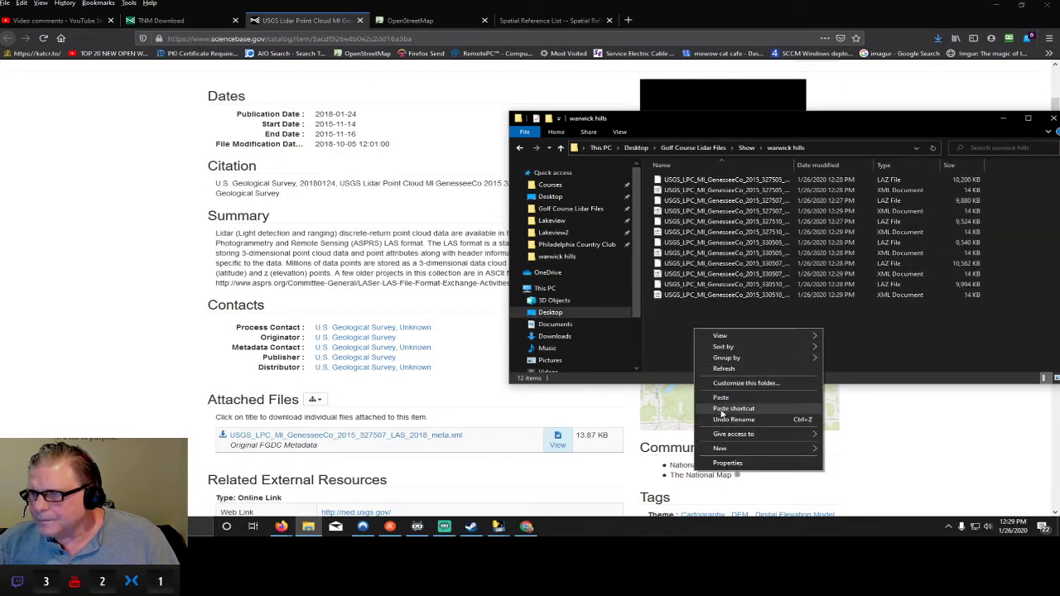
click(720, 398)
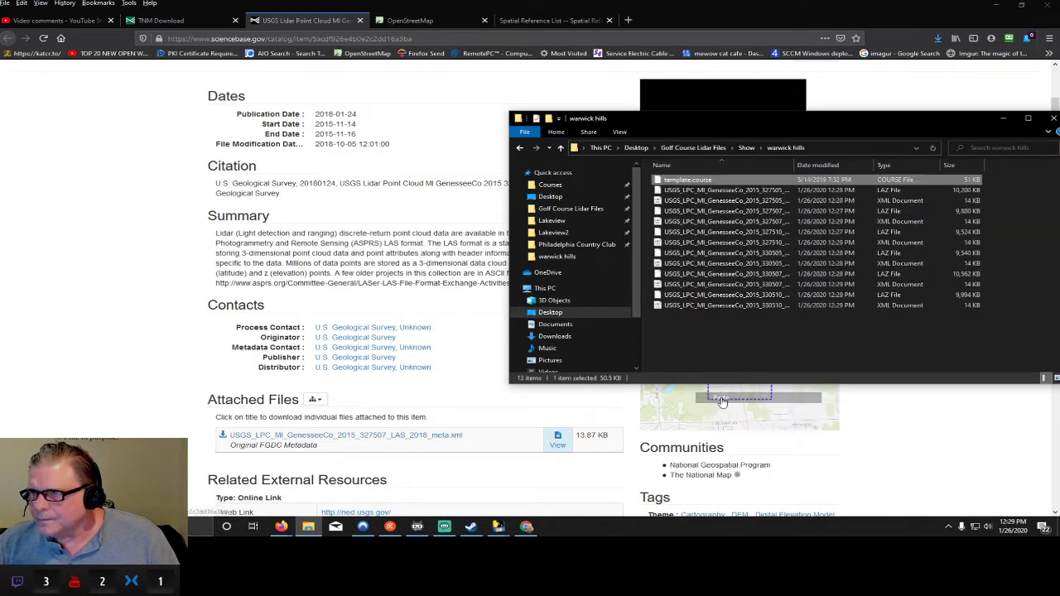
- Close the open TGC Golf Tools session and start a fresh one from tgc_gui_0_3_0 on the desktop
click(997, 5)
click(436, 14)
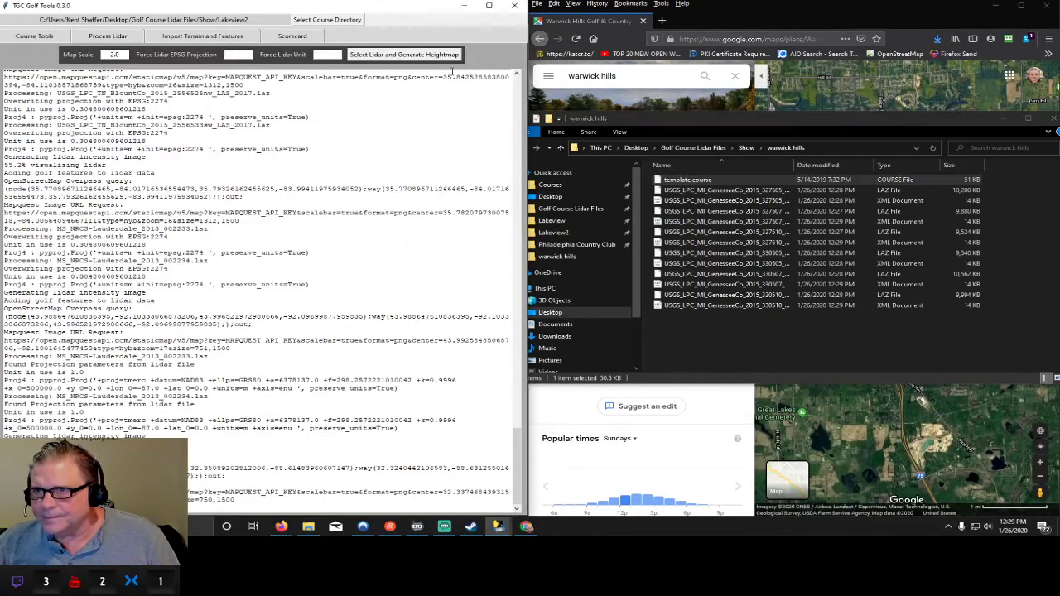
click(514, 8)
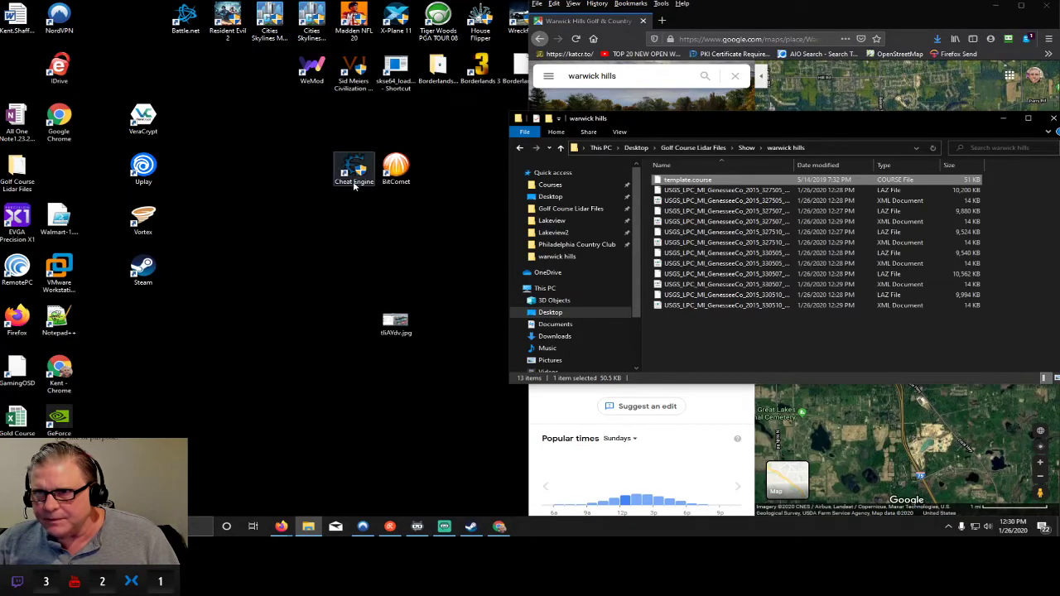
click(995, 8)
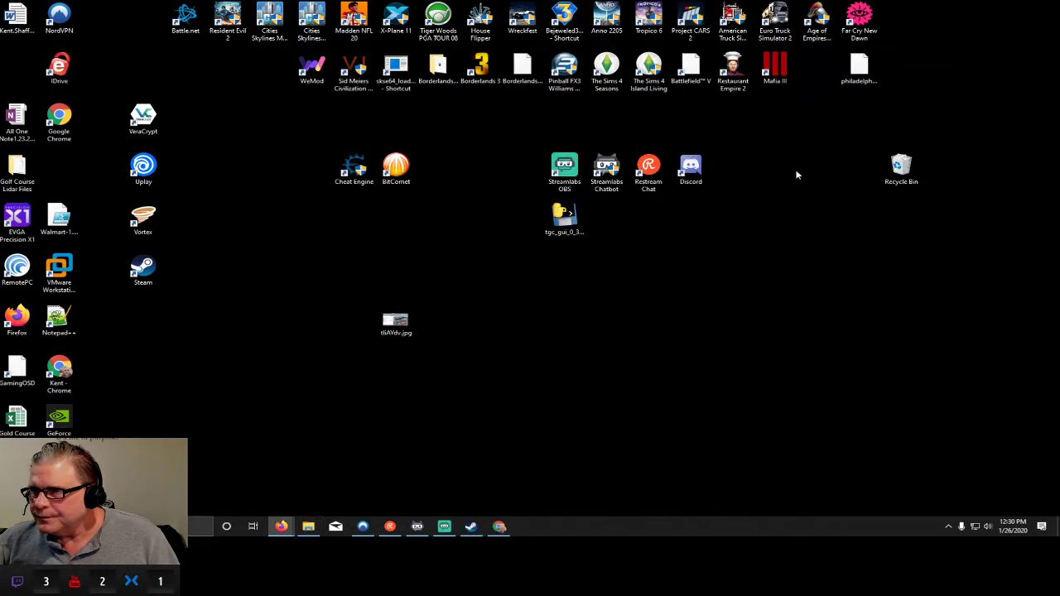
double_click(563, 217)
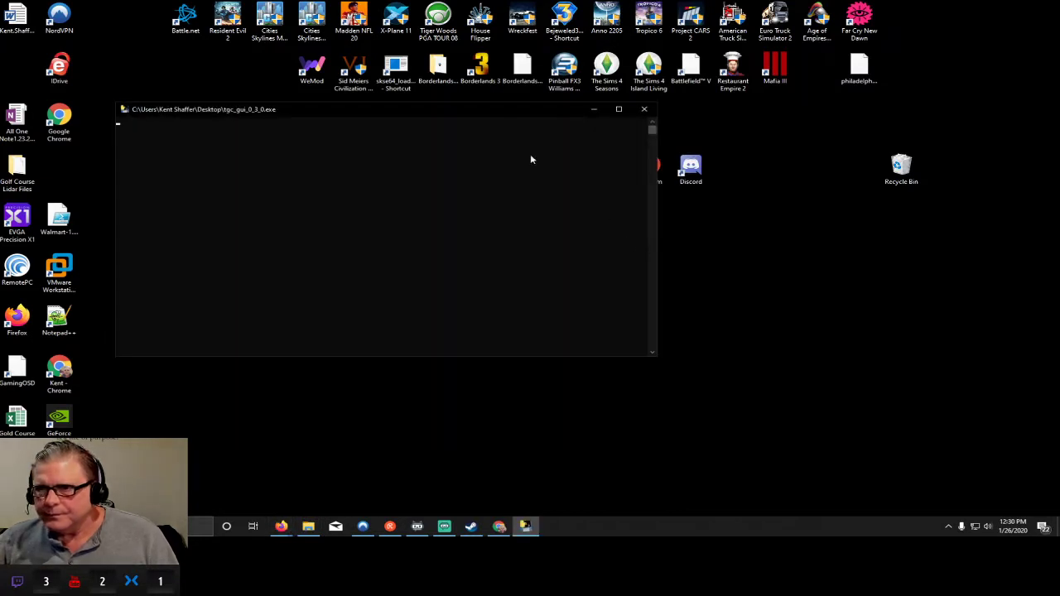
drag(495, 113, 636, 12)
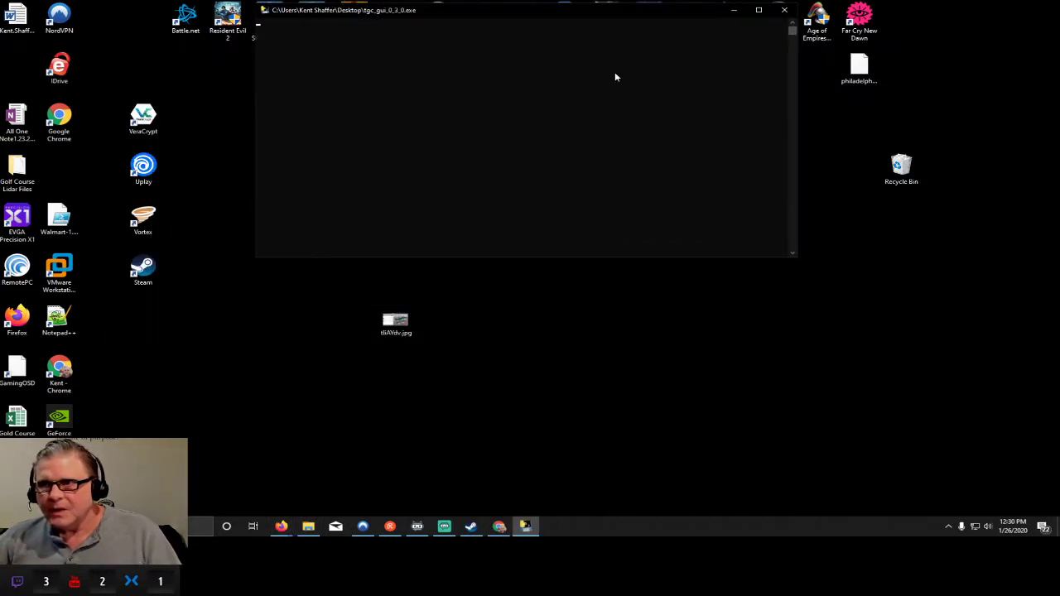
mouse_move(507, 531)
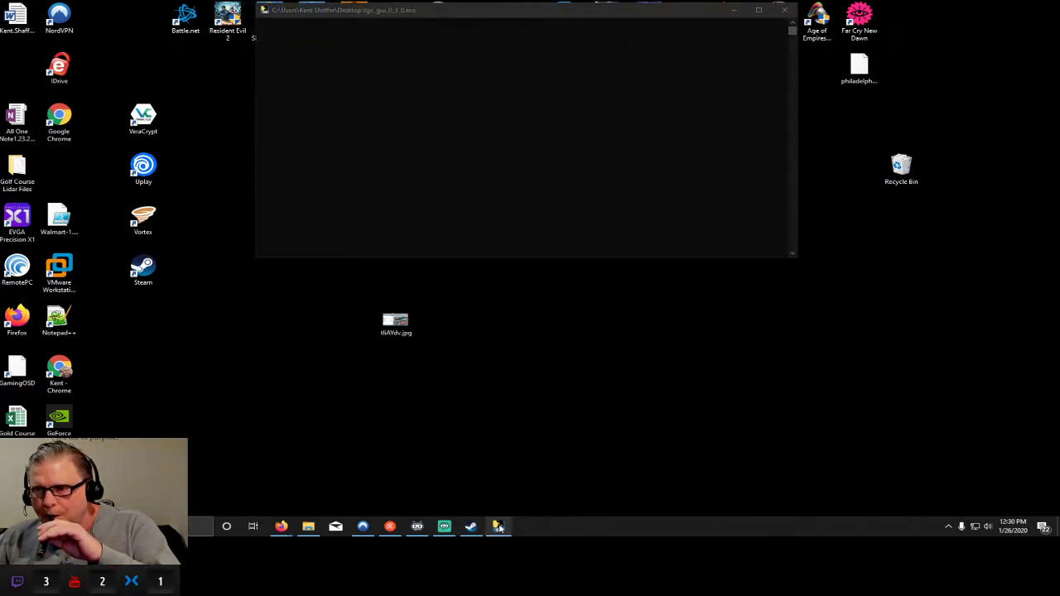
mouse_move(452, 533)
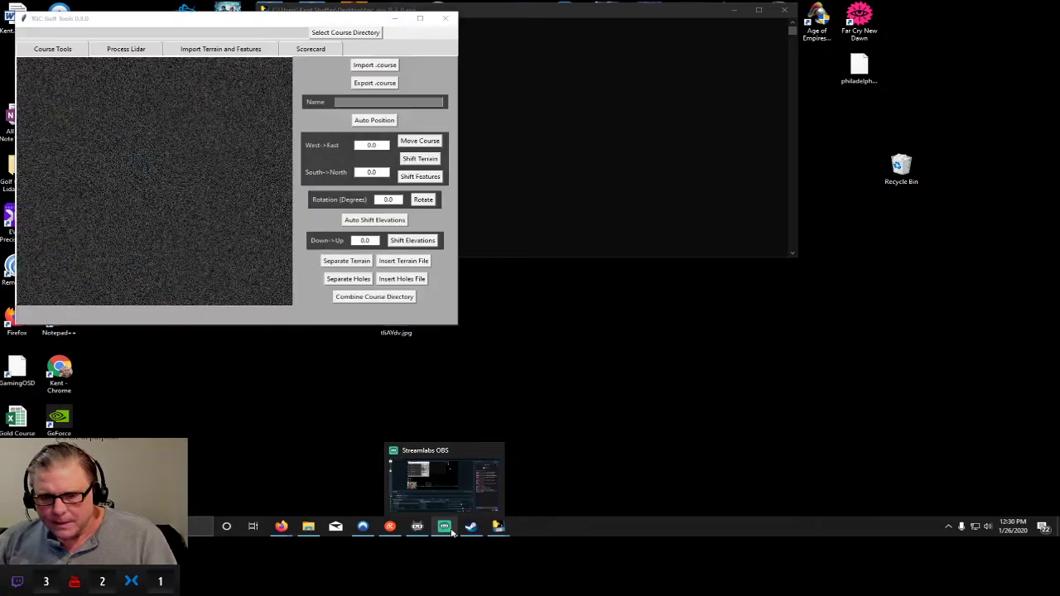
- Set the course directory to the "warwick hills" folder inside Golf Course Lidar Files/Show
click(360, 32)
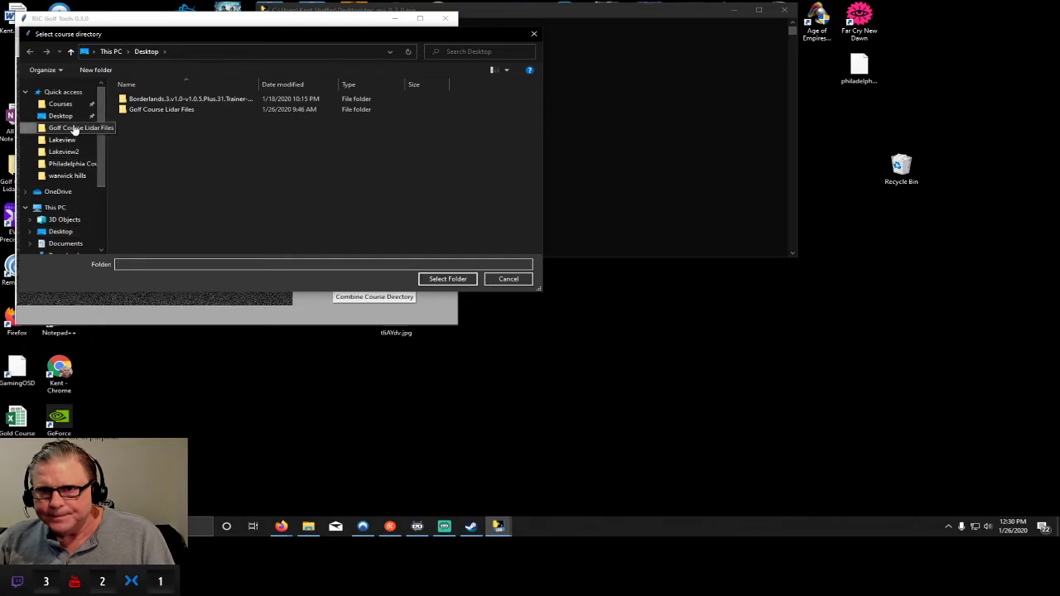
click(73, 128)
double_click(147, 150)
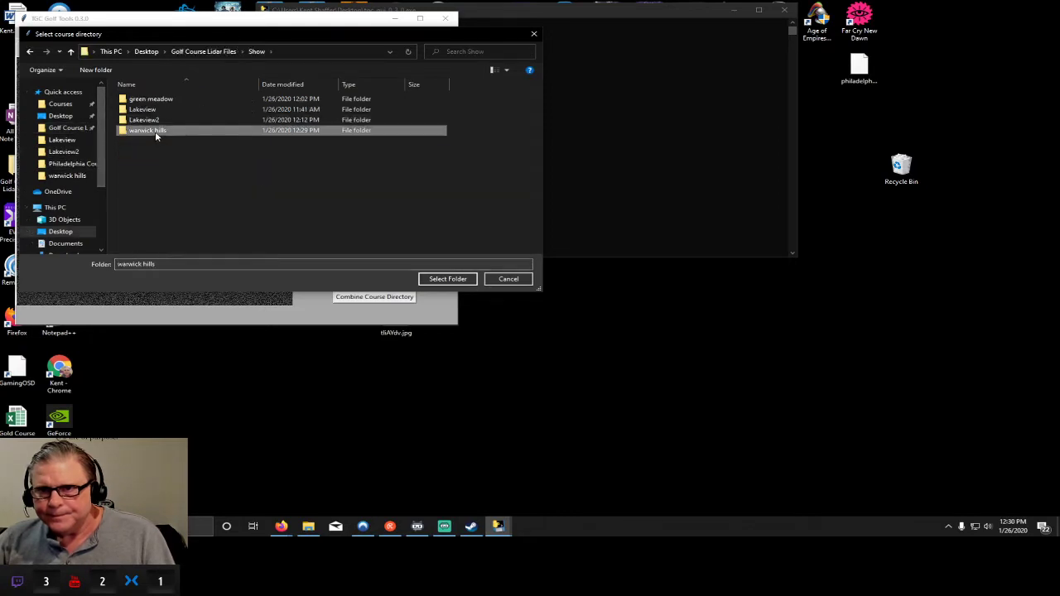
double_click(157, 130)
click(447, 279)
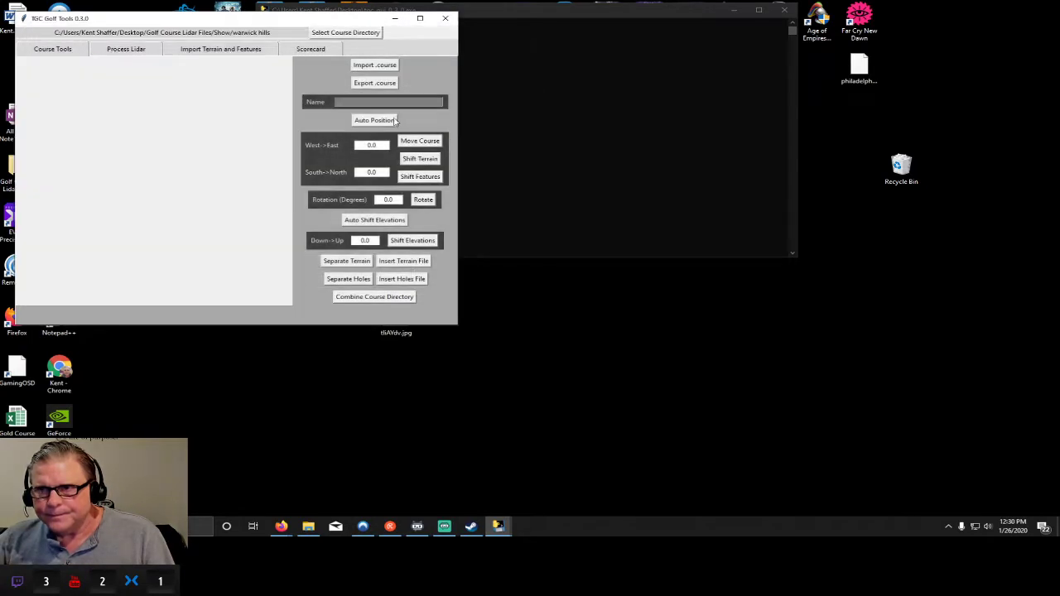
- Import the template.course file from the "warwick hills" folder
click(377, 66)
click(154, 97)
double_click(154, 97)
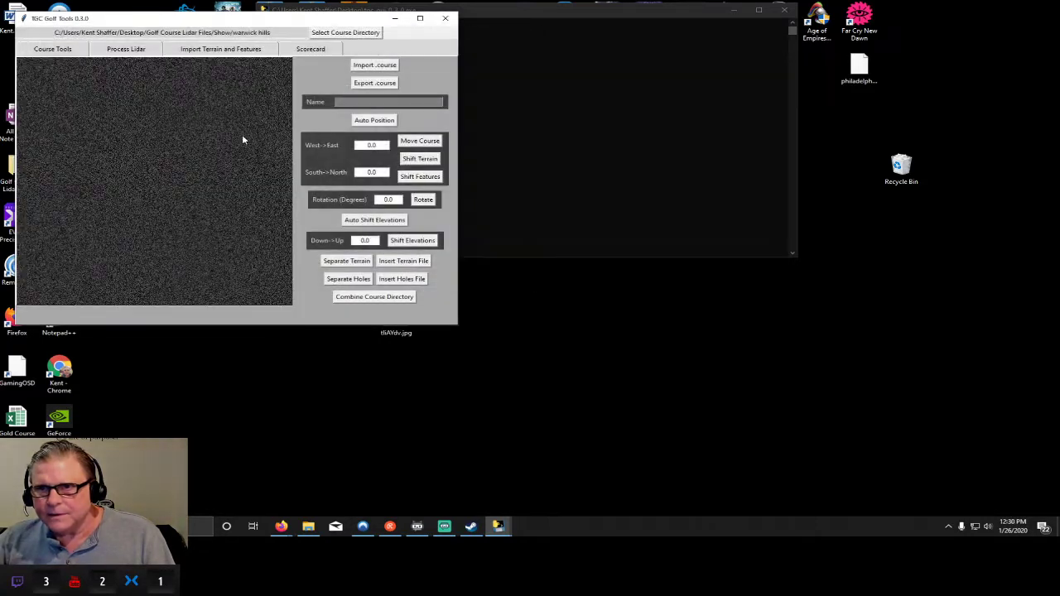
- Try to generate a heightmap from the lidar files in the "warwick hills" folder without forcing a projection or unit
click(136, 49)
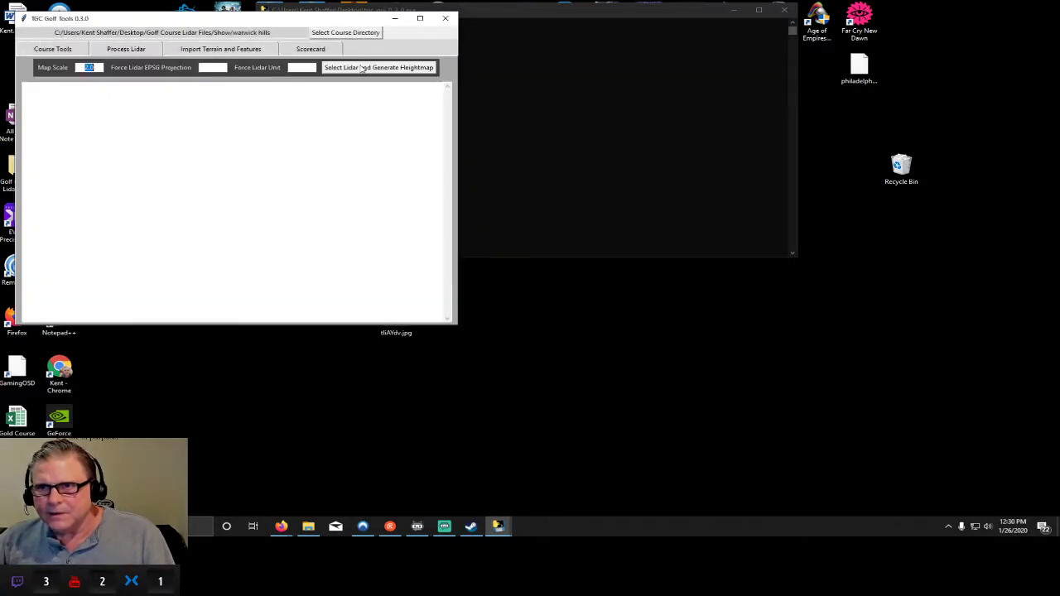
click(362, 68)
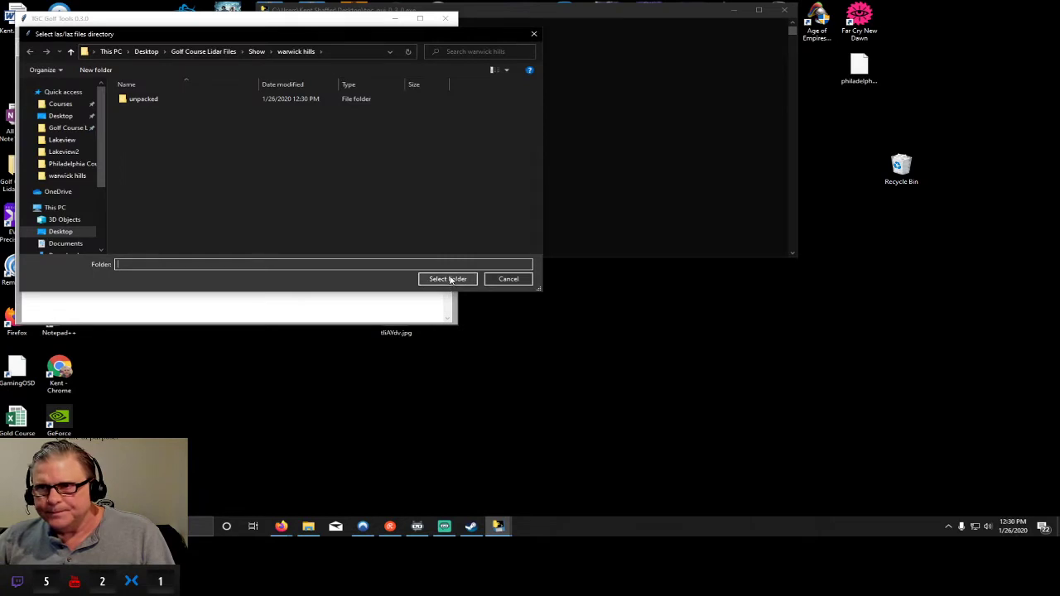
click(461, 278)
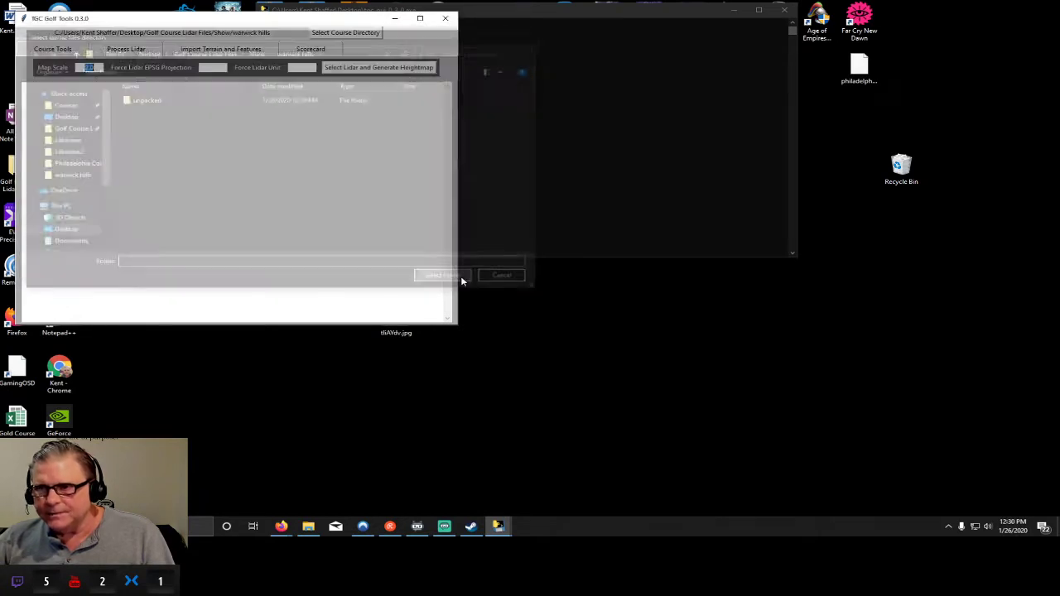
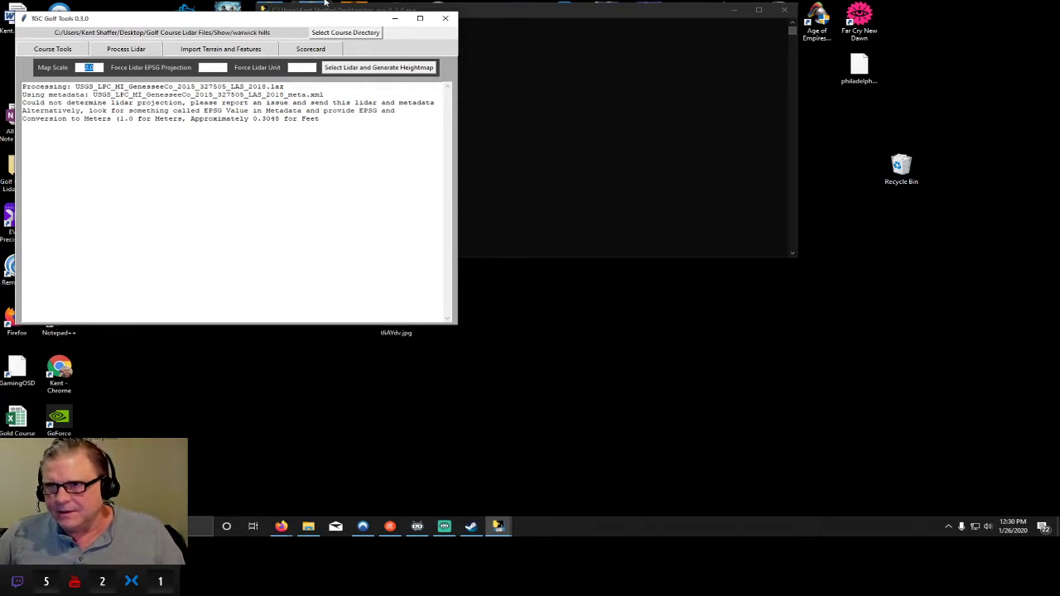
drag(290, 23, 586, 111)
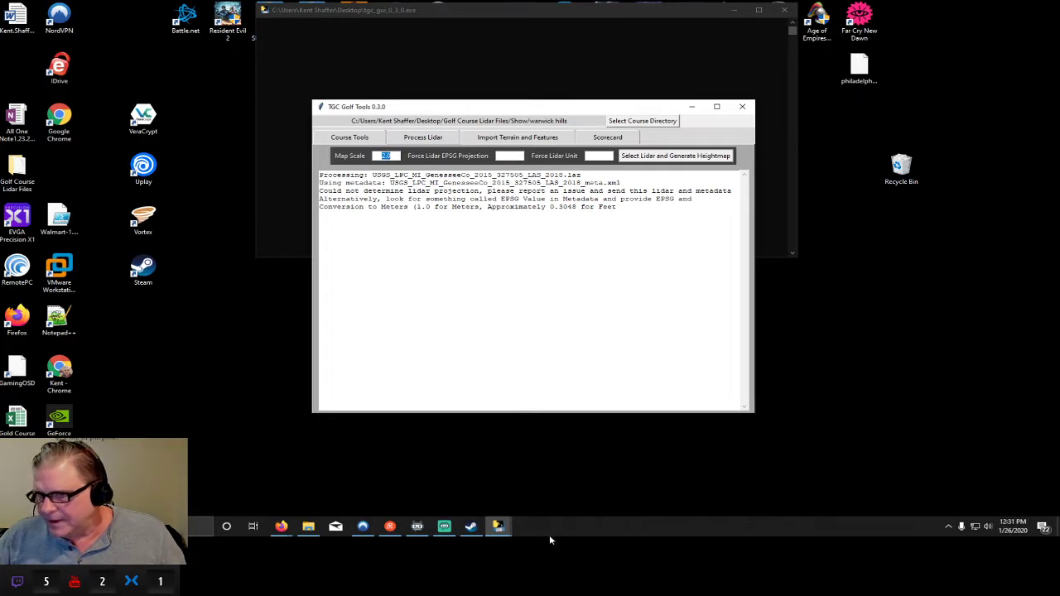
- Switch to Firefox and search the EPSG references on the Spatial Reference site for "ohio"
click(282, 522)
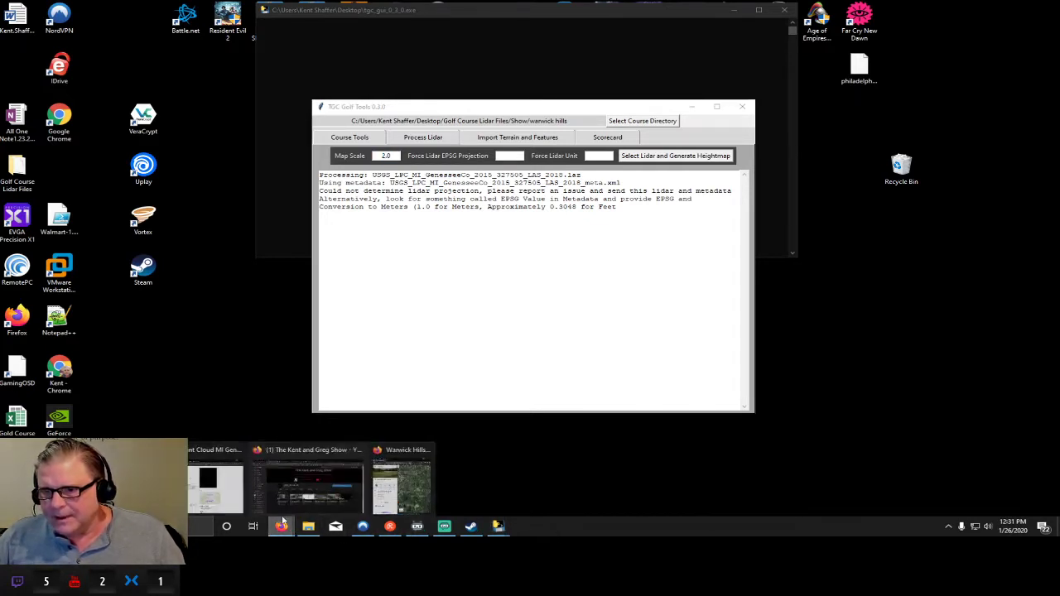
click(215, 484)
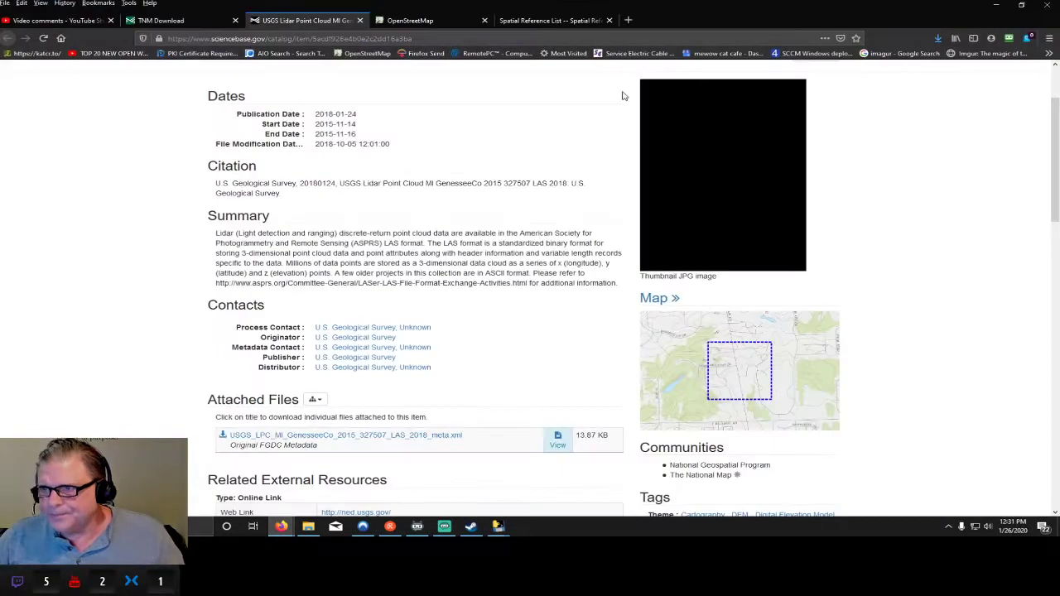
click(580, 20)
double_click(104, 127)
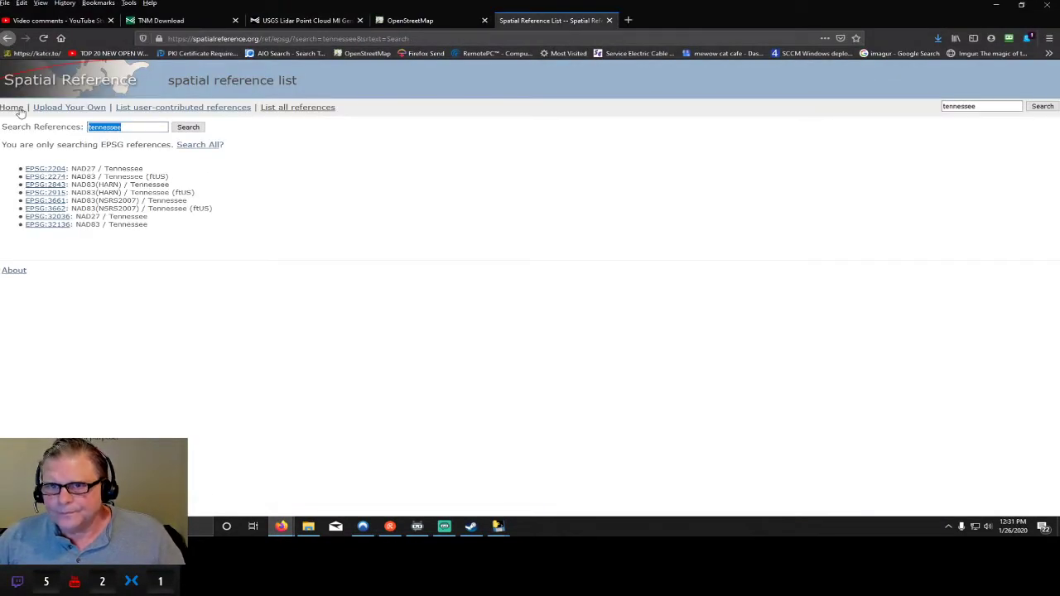
key(BackSpace)
text(ohi)
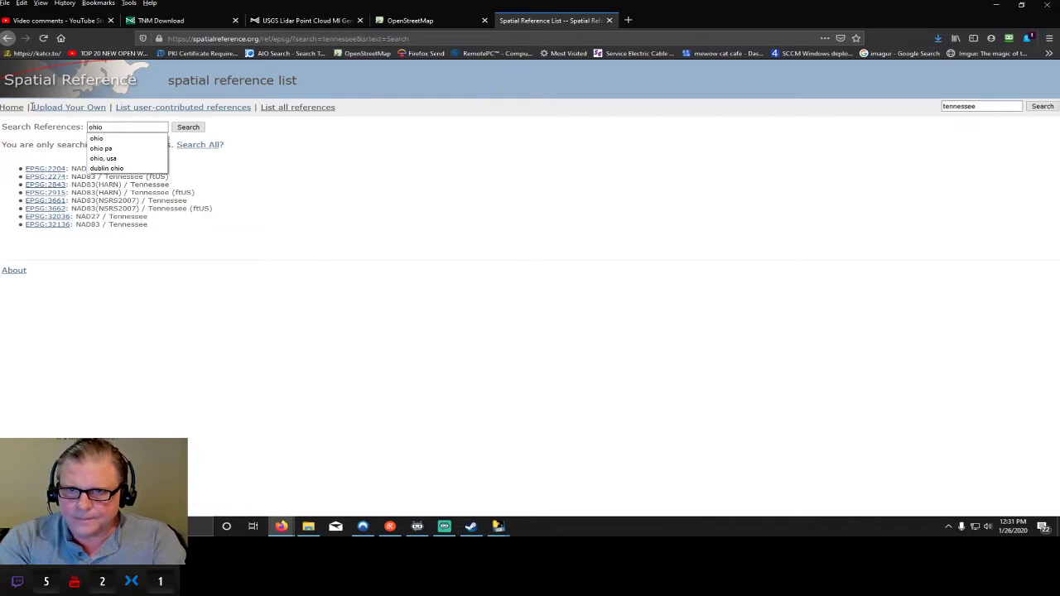
text(o)
key(Return)
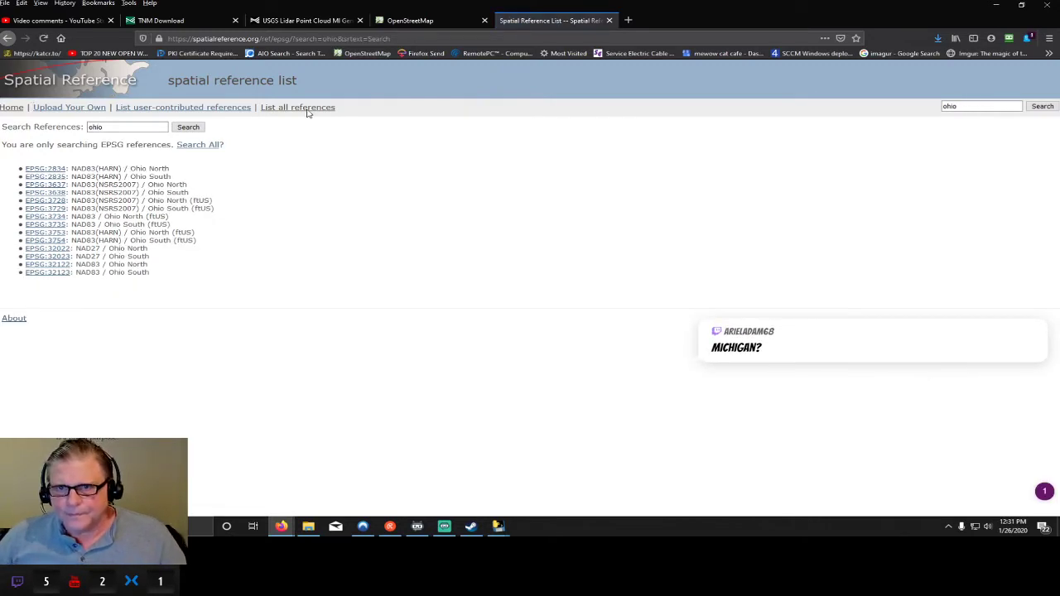
- Place TGC Golf Tools beside the Spatial Reference list and read its heightmap log about the missing lidar projection
drag(561, 14, 1059, 17)
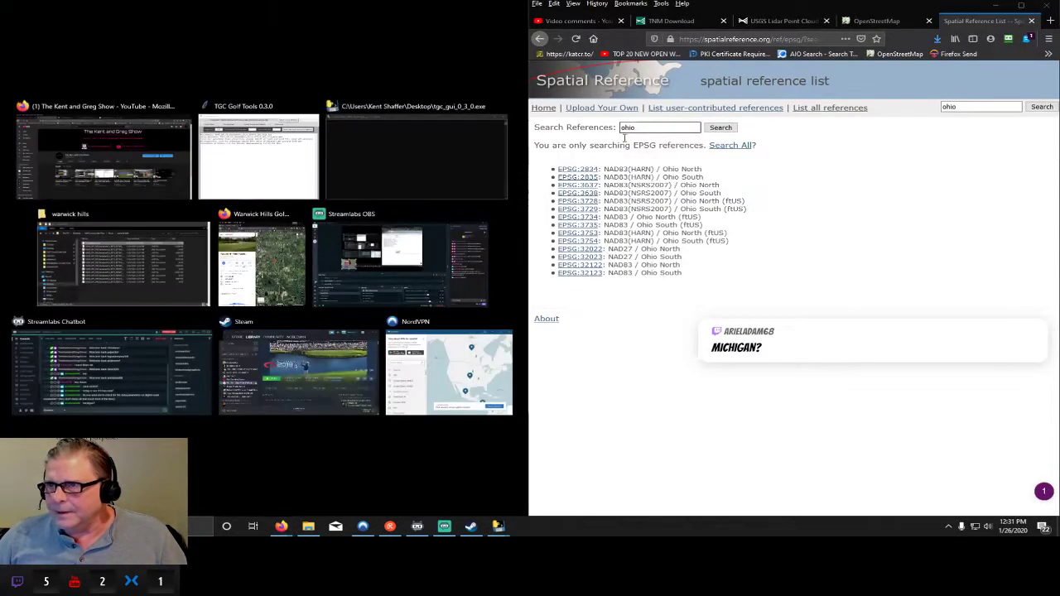
click(275, 182)
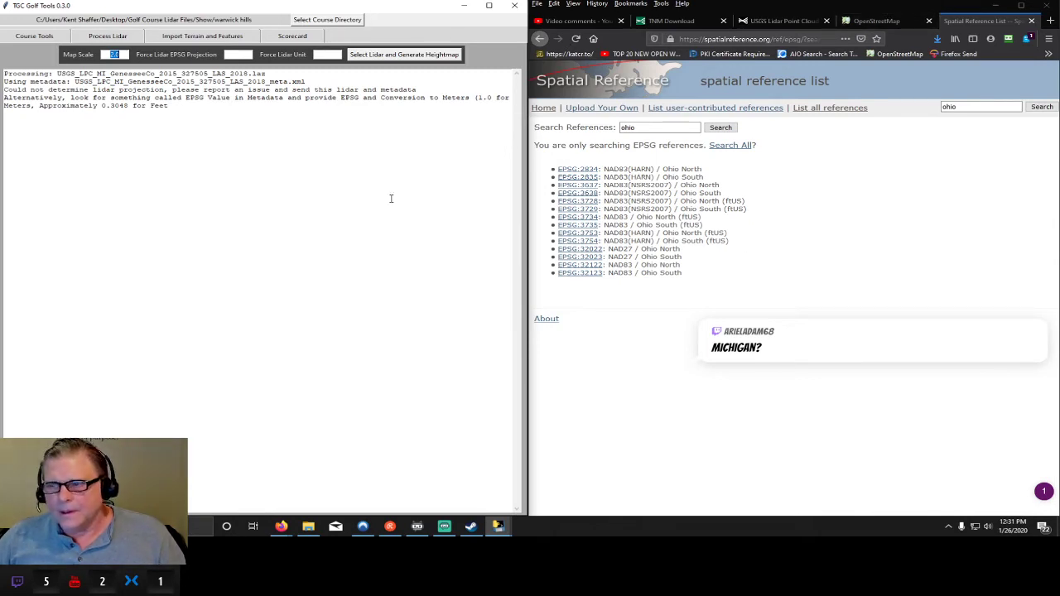
drag(920, 6, 1046, 155)
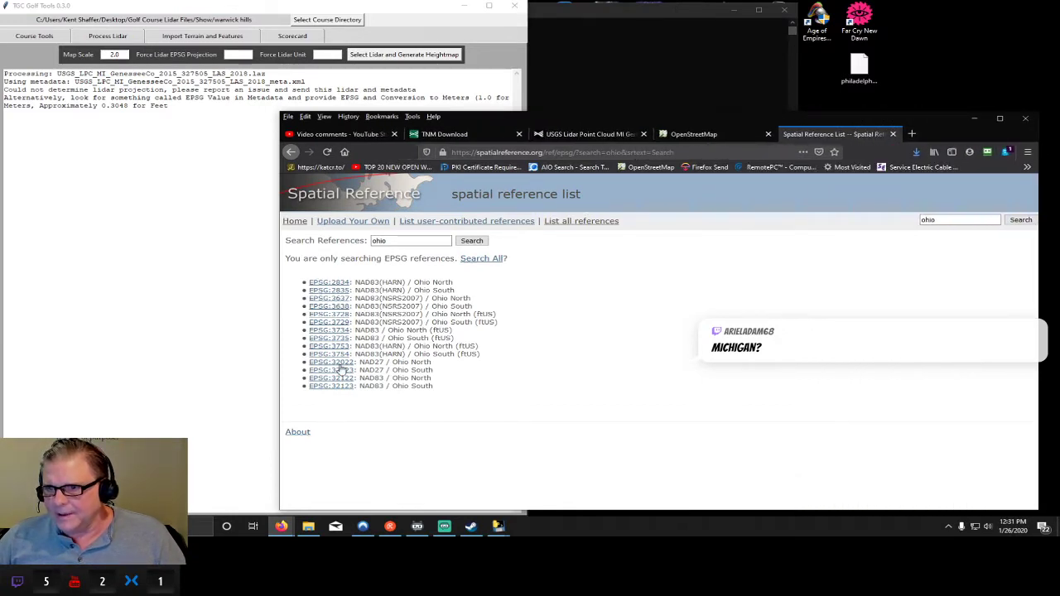
- Open Google Maps in a new browser tab
click(912, 133)
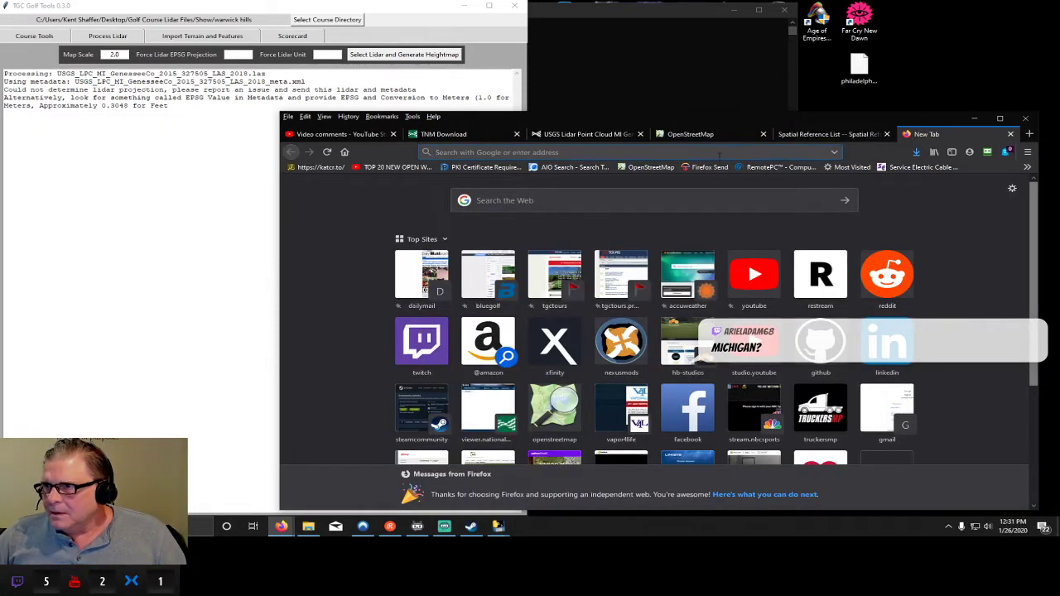
text(maps)
key(Return)
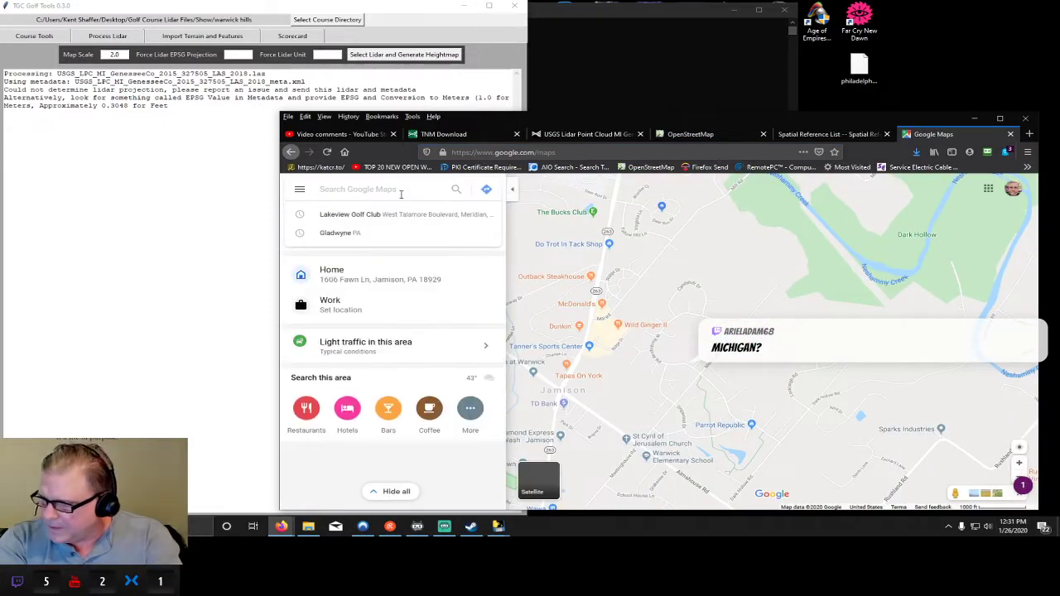
text(merr)
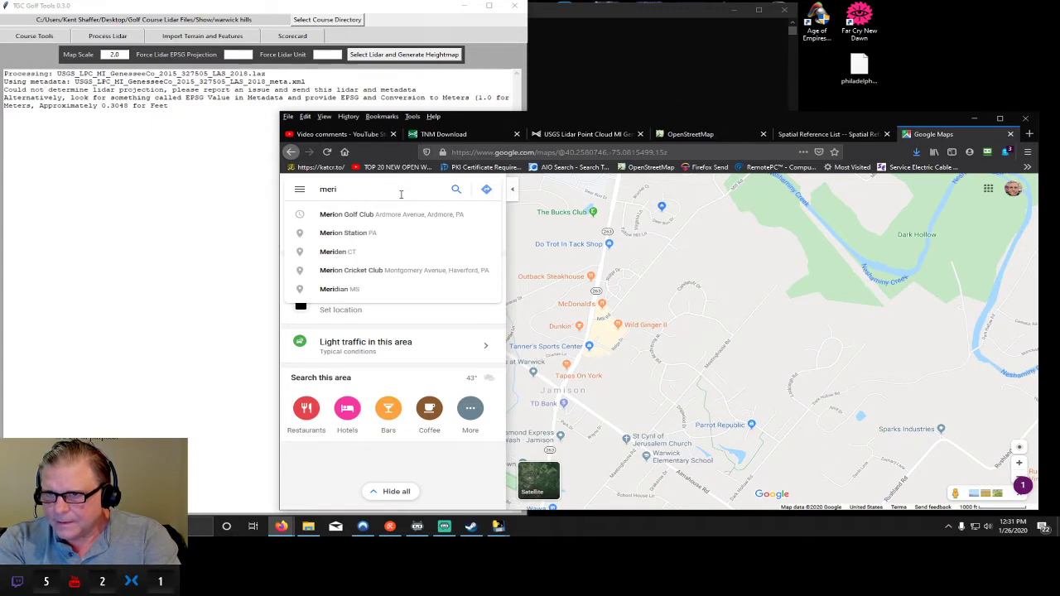
text(idian)
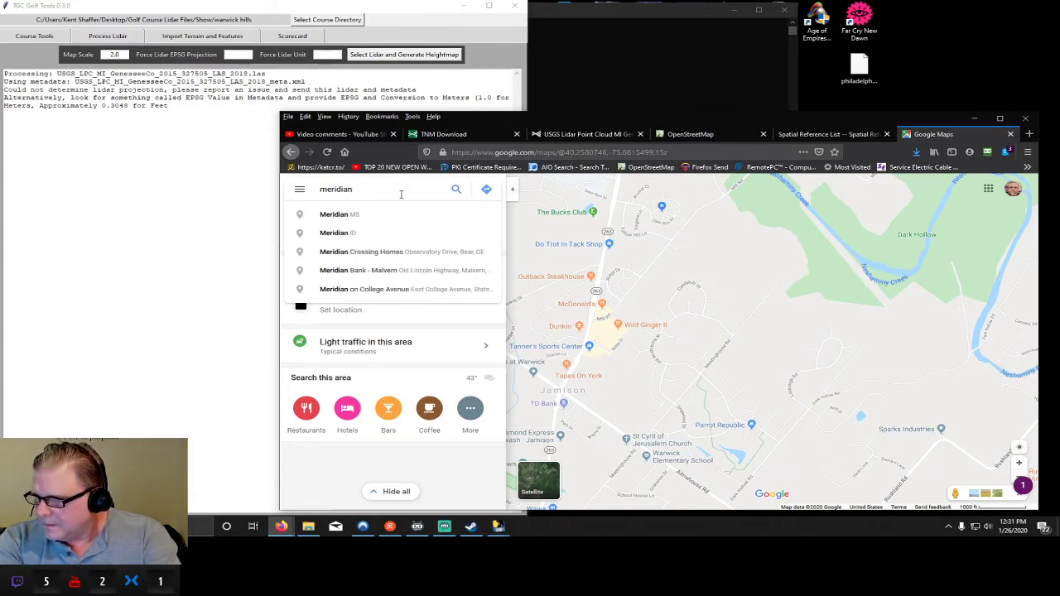
key(BackSpace)
key(BackSpace)
key(BackSpace)
key(BackSpace)
key(BackSpace)
key(BackSpace)
key(BackSpace)
key(BackSpace)
key(BackSpace)
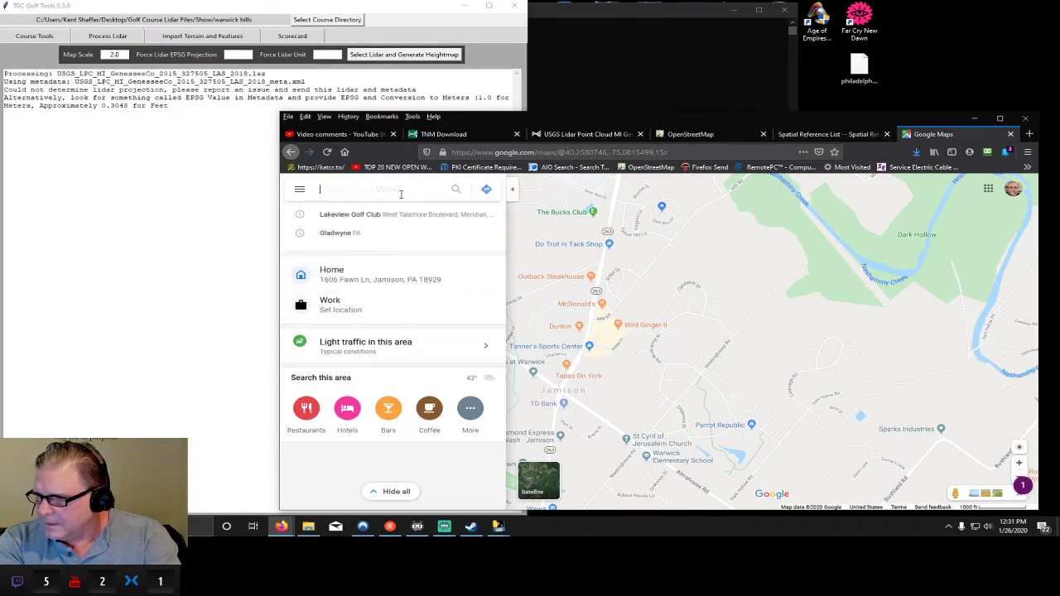
text(war)
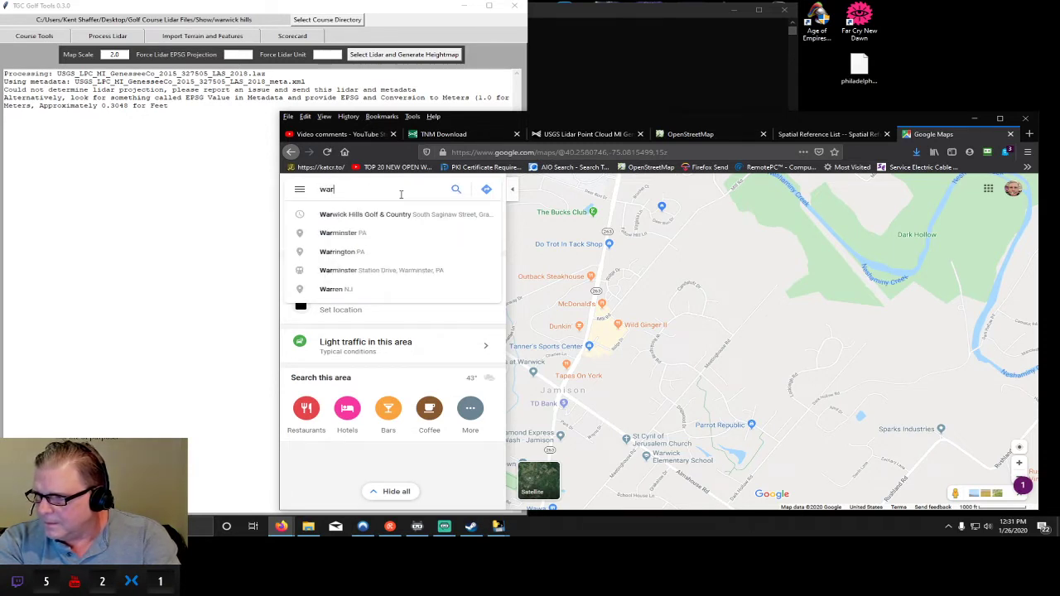
key(BackSpace)
key(BackSpace)
key(BackSpace)
- Look up Grand Blanc, MI on the map and examine where the town lies within Michigan
text(grand)
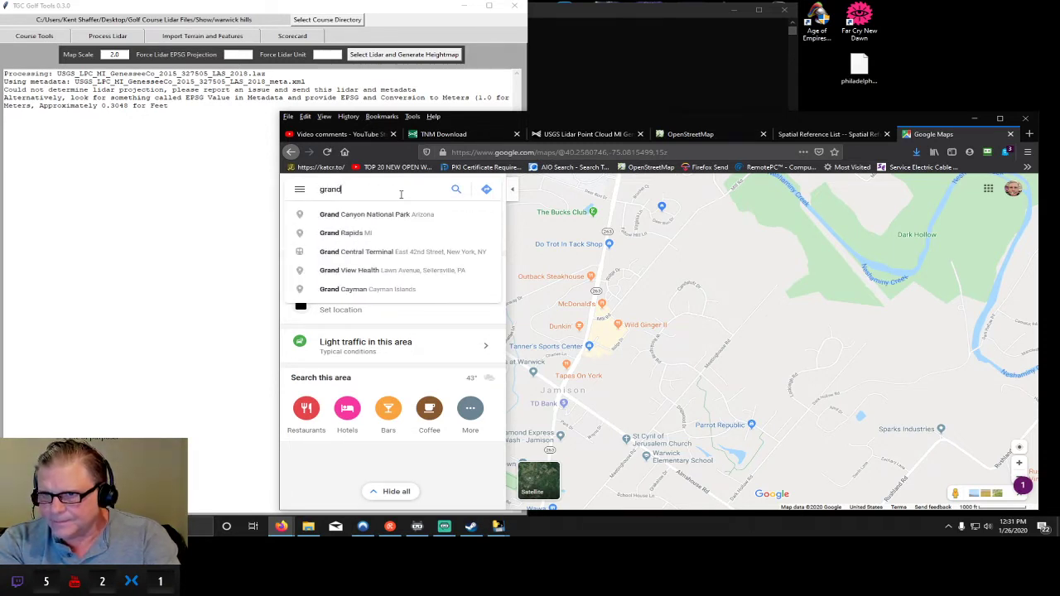
text( blac)
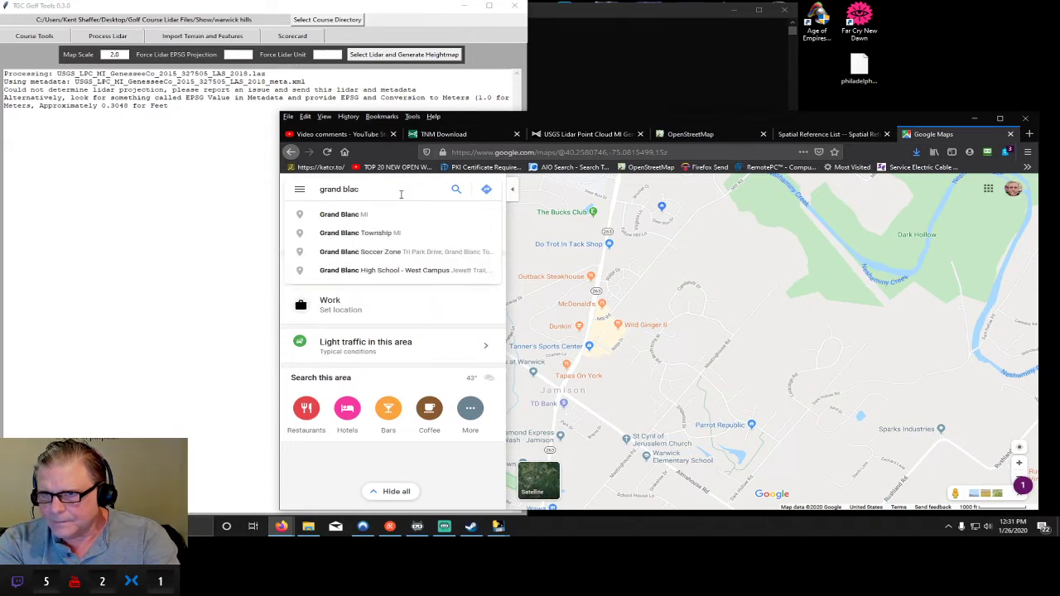
click(343, 214)
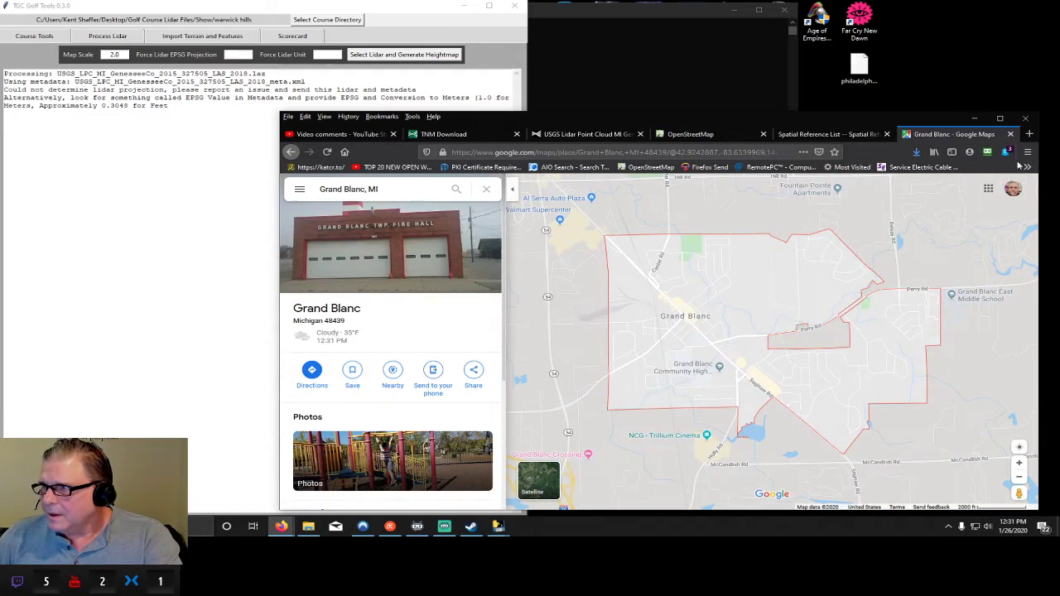
click(998, 119)
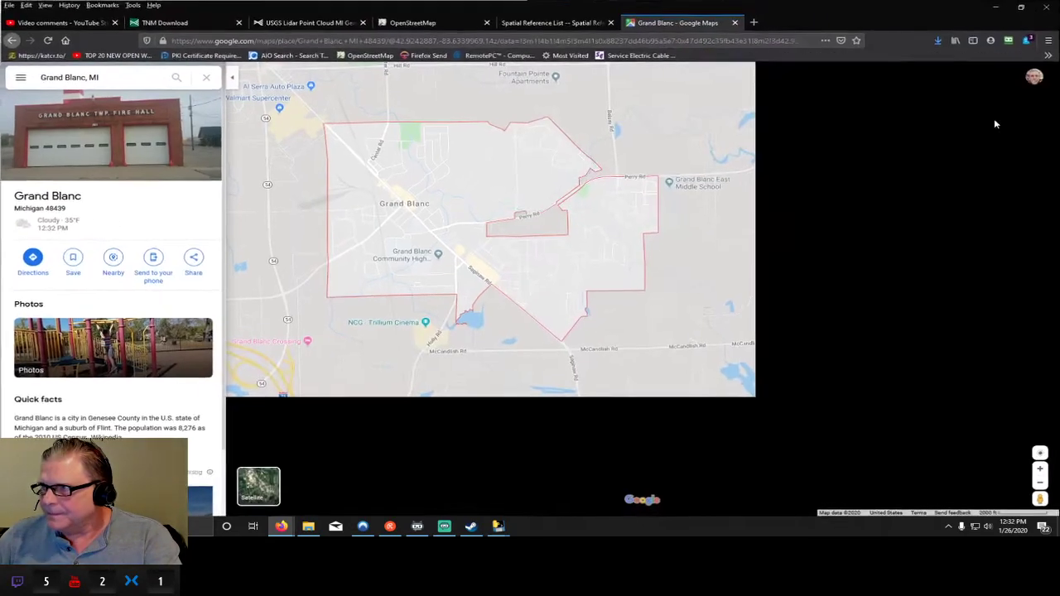
scroll(605, 337, down, 3)
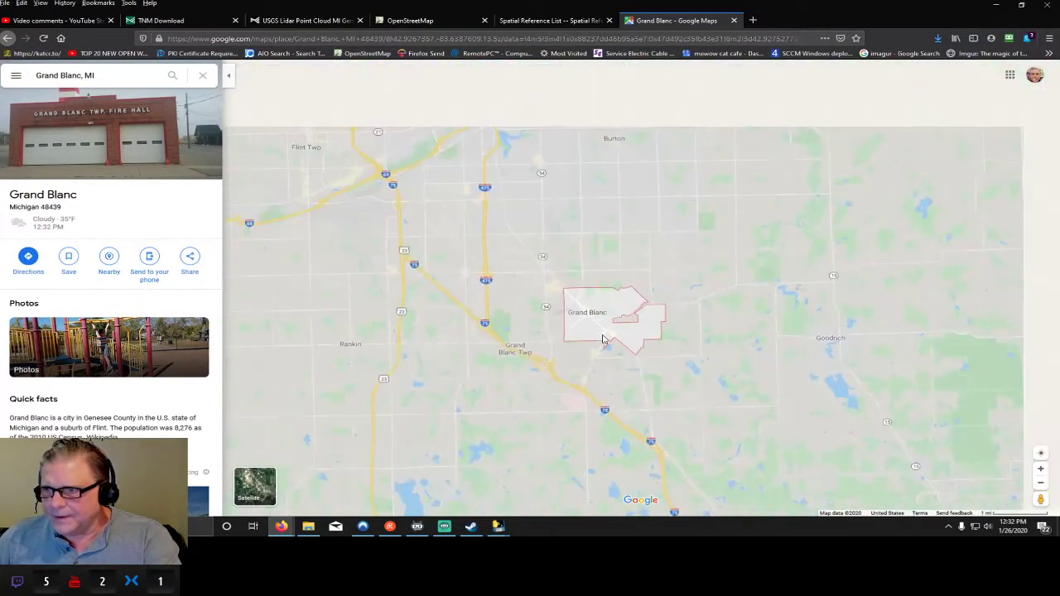
scroll(605, 339, down, 2)
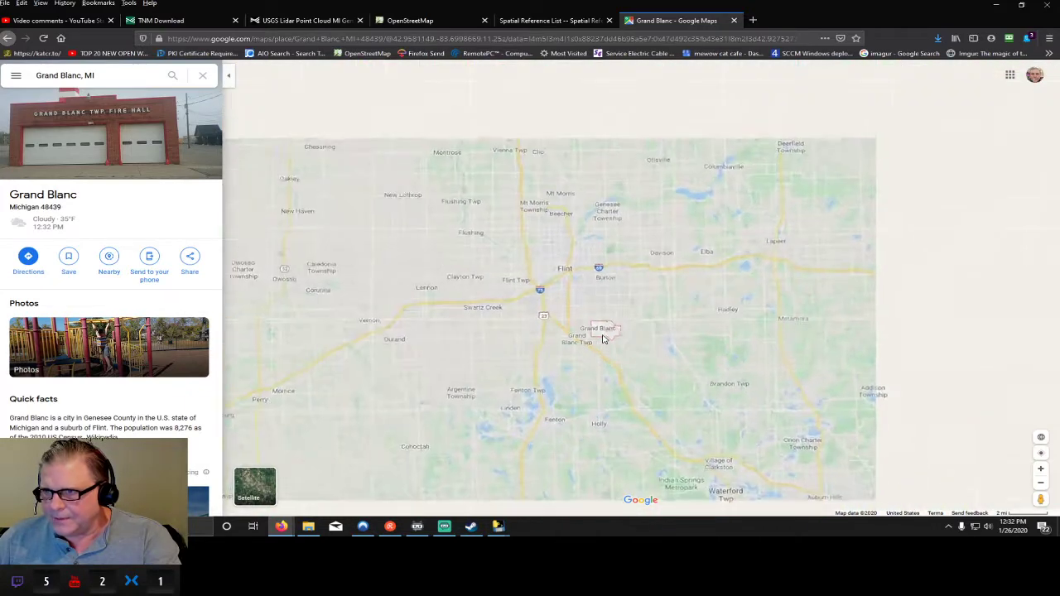
scroll(605, 339, down, 1)
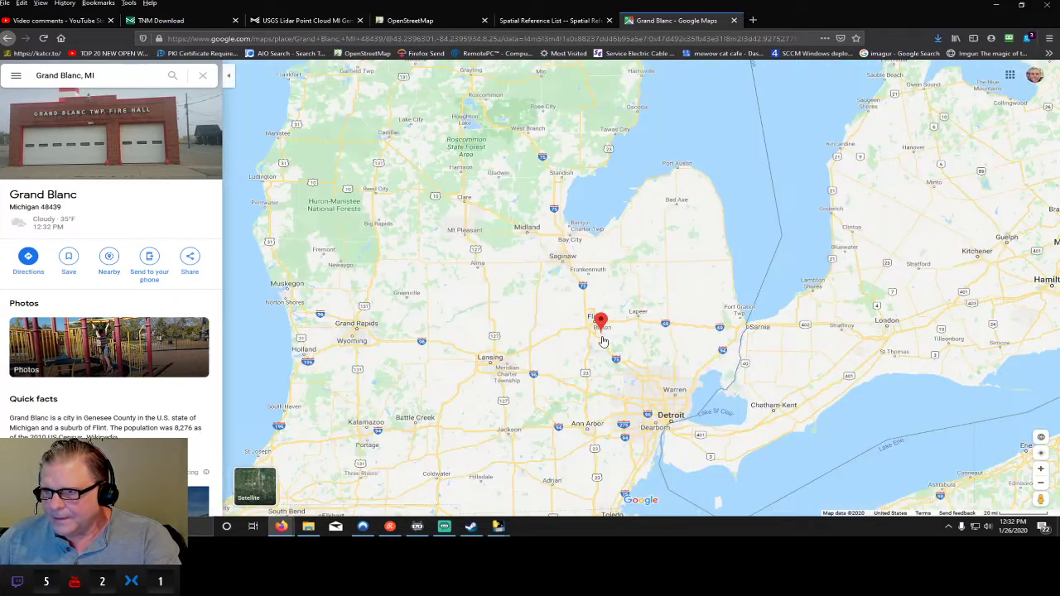
scroll(603, 340, down, 1)
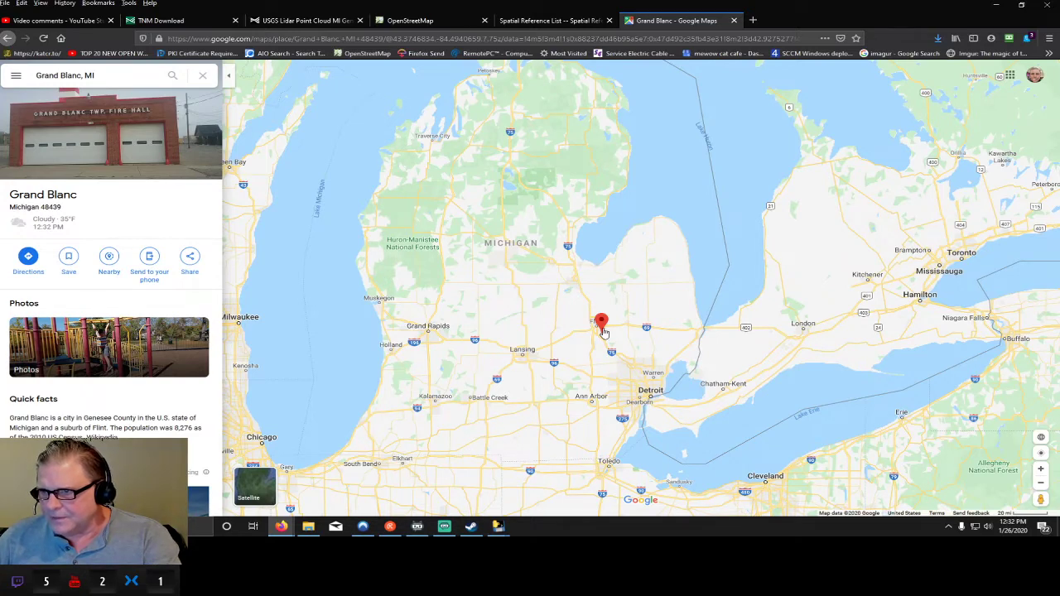
- Return to the Spatial Reference results for "ohio" and examine the Ohio South entries
click(548, 20)
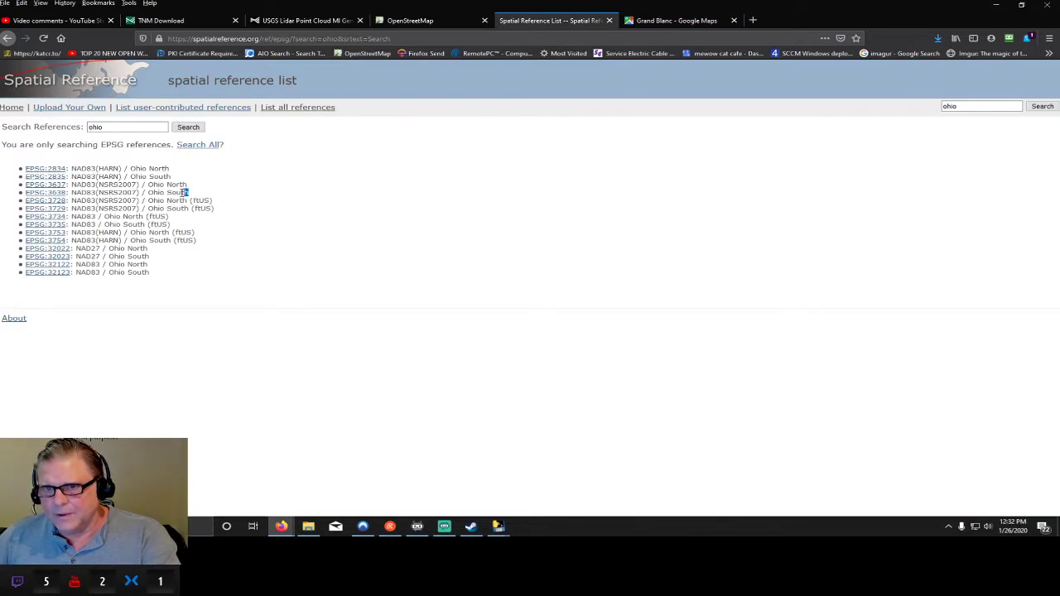
double_click(184, 192)
drag(191, 209, 158, 209)
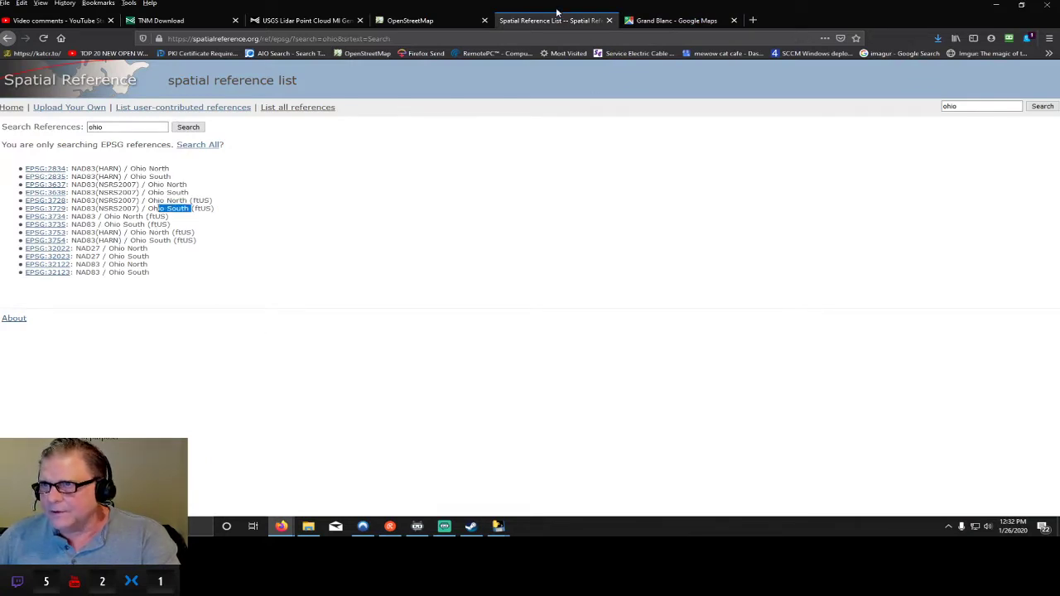
- In TGC Golf Tools, force the lidar EPSG projection to 2835 and generate the heightmap from the "warwick hills" folder
key(super+Right)
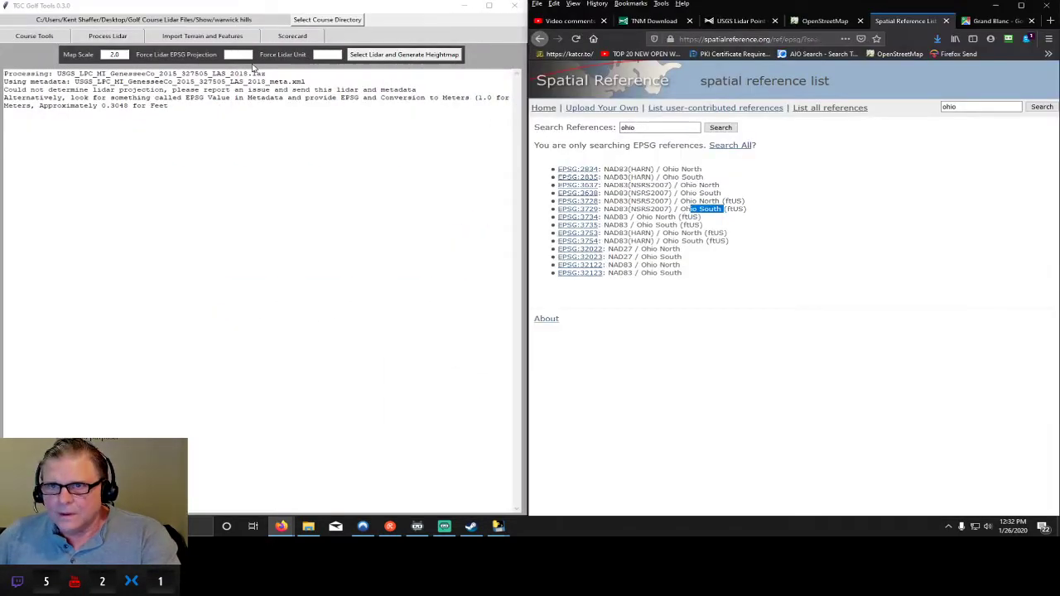
click(244, 54)
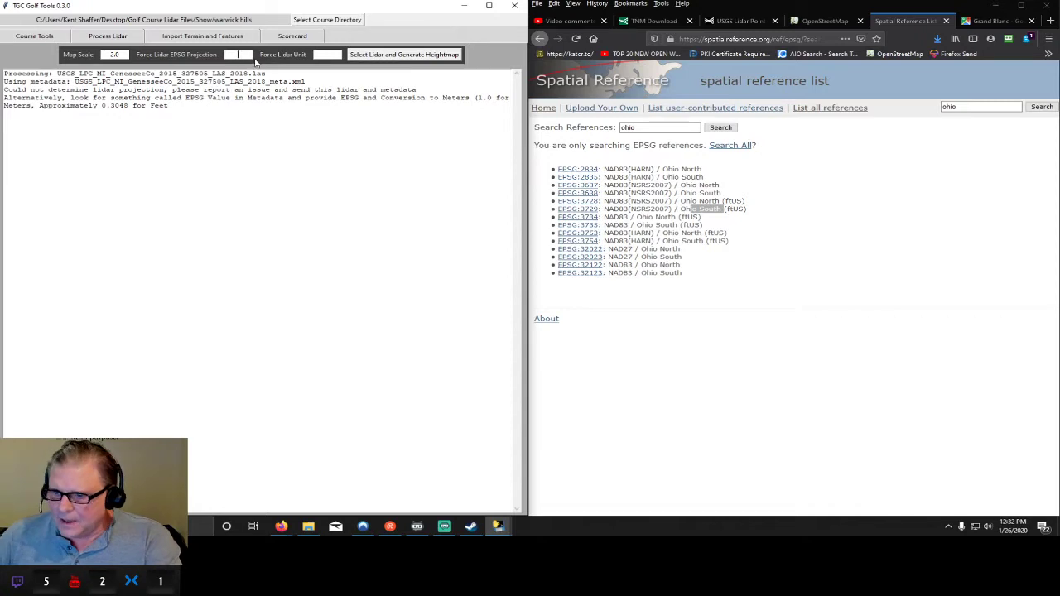
text(2835)
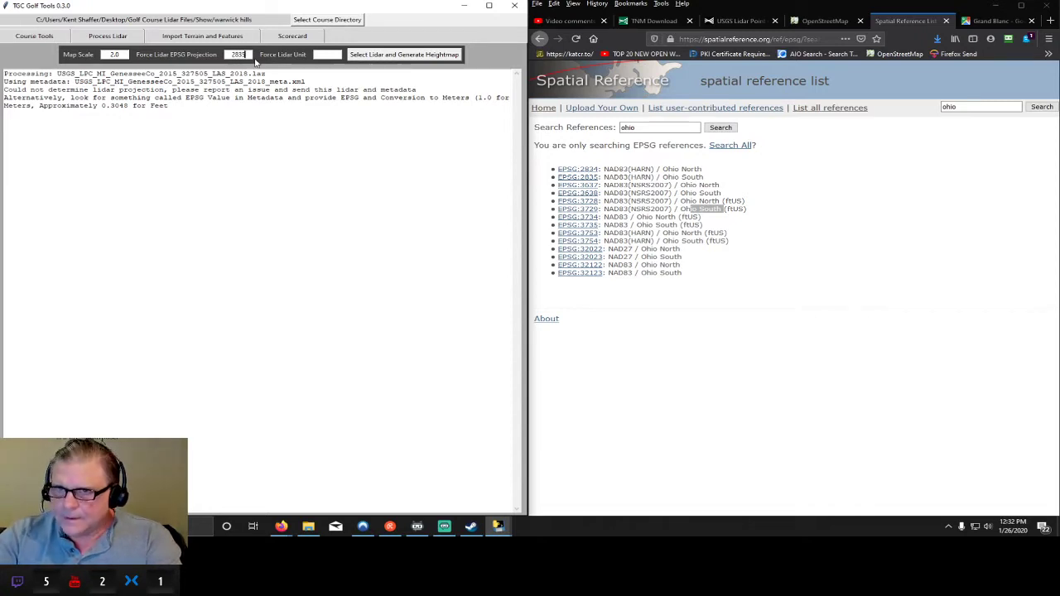
click(386, 55)
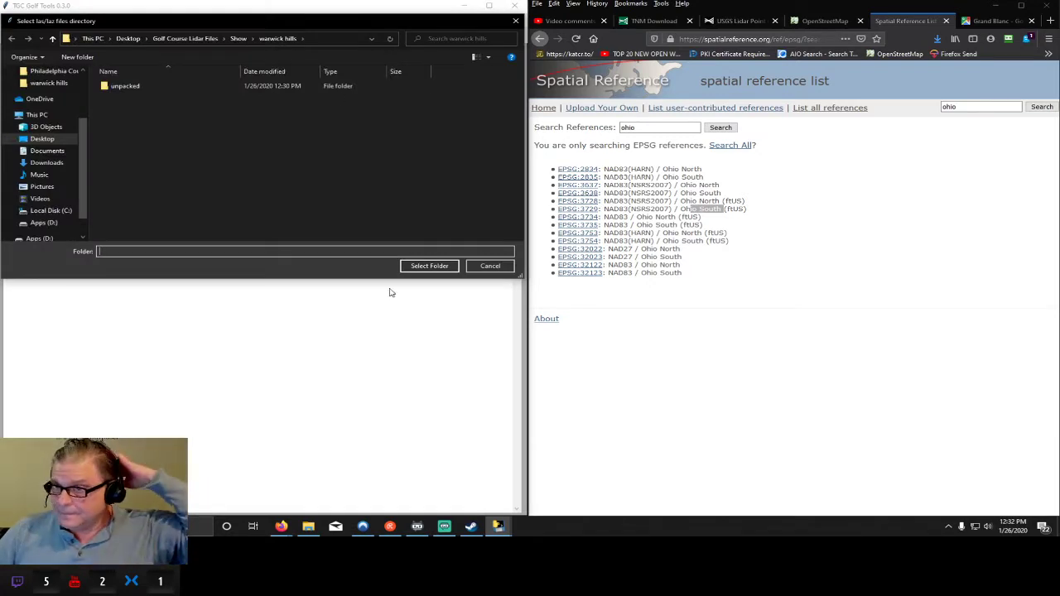
click(431, 267)
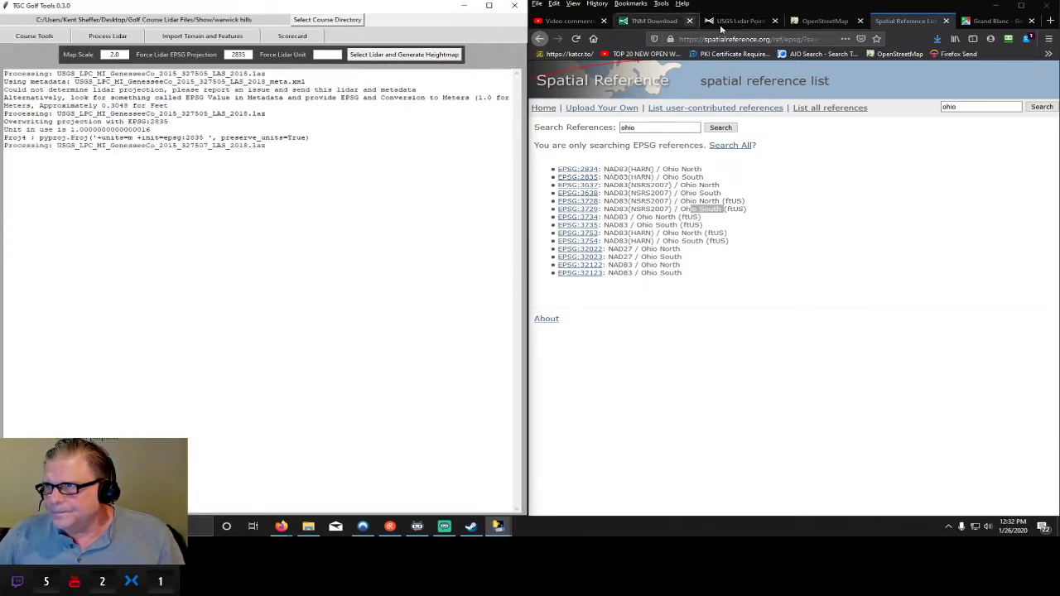
- Switch to the OpenStreetMap editor in a full-size browser window and locate Warwick Hills Golf & Country Club close enough to edit
click(827, 21)
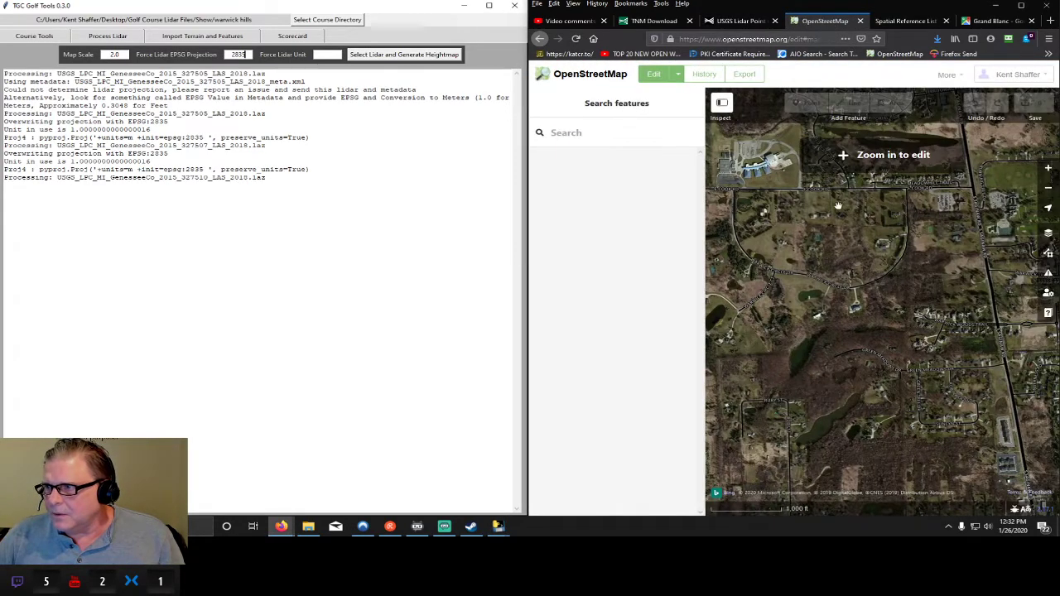
drag(911, 7, 902, 118)
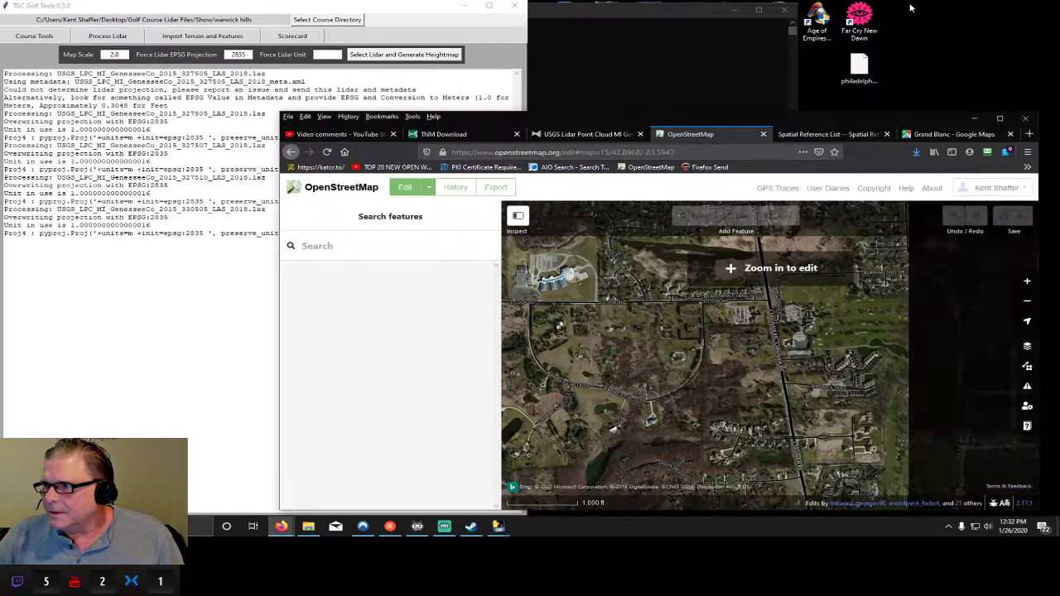
double_click(872, 120)
drag(616, 333, 621, 326)
scroll(620, 325, up, 3)
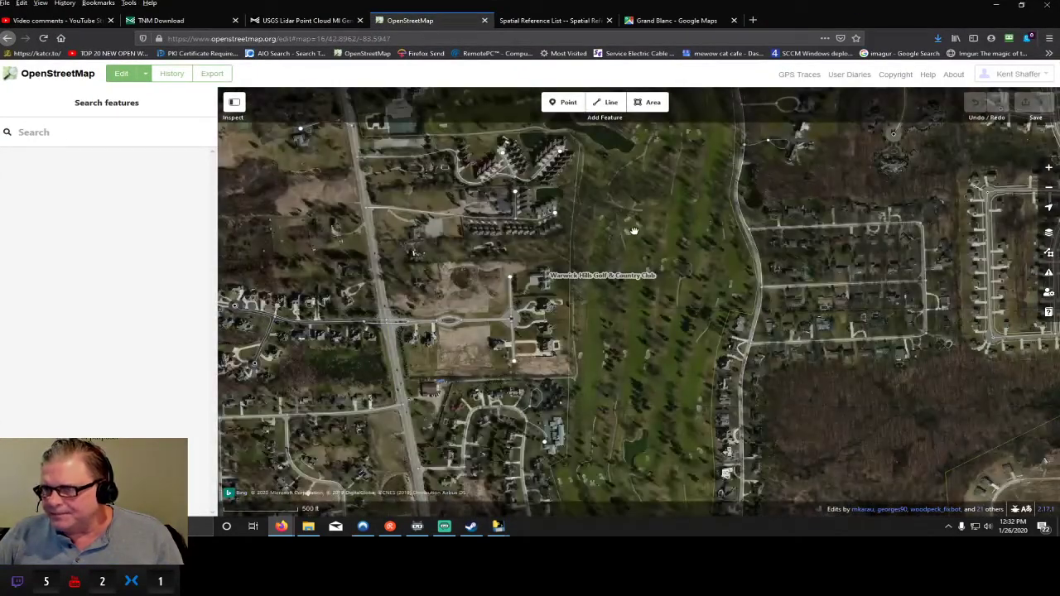
- Outline the green north of the large pond's eastern end as an area and classify it as a Putting Green
drag(633, 231, 629, 338)
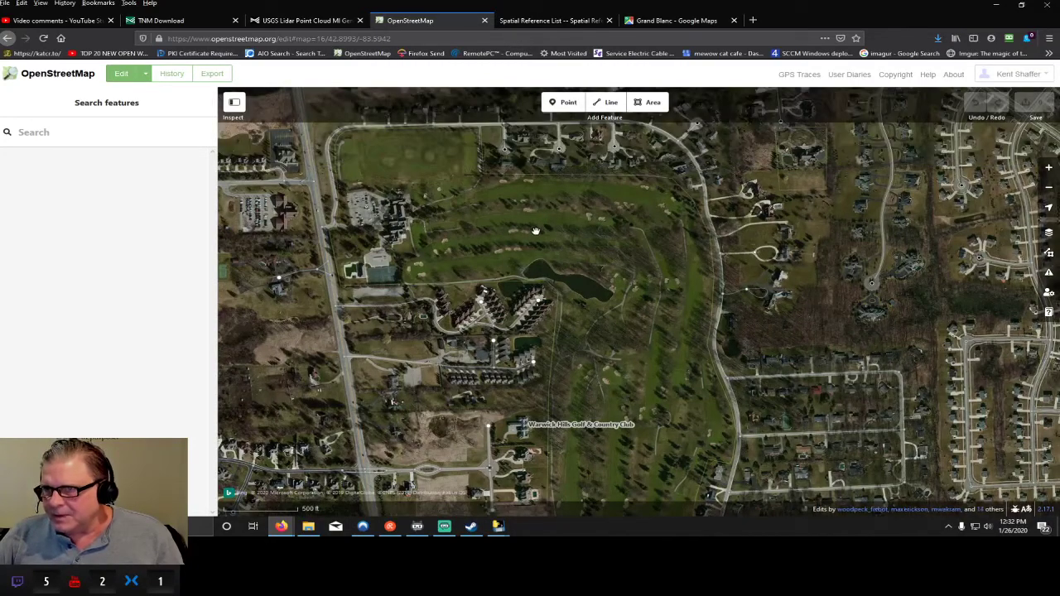
scroll(538, 229, up, 2)
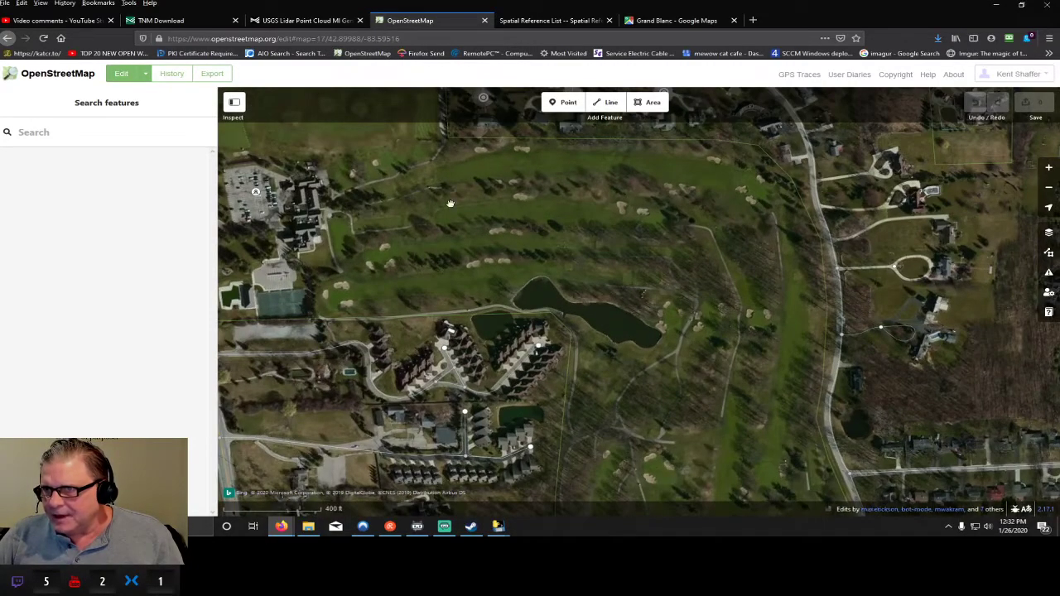
scroll(528, 228, up, 2)
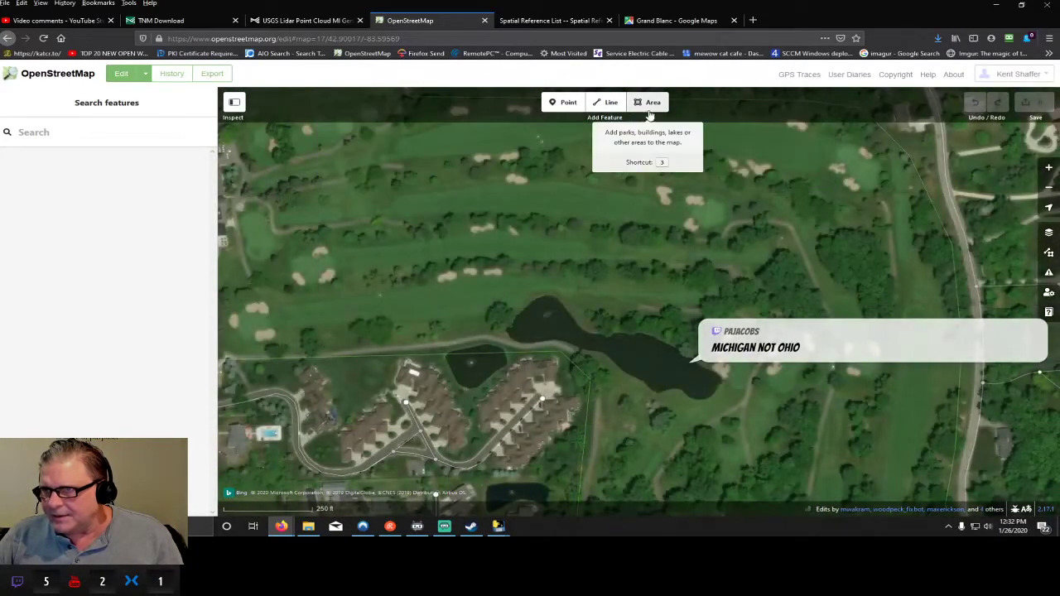
click(652, 103)
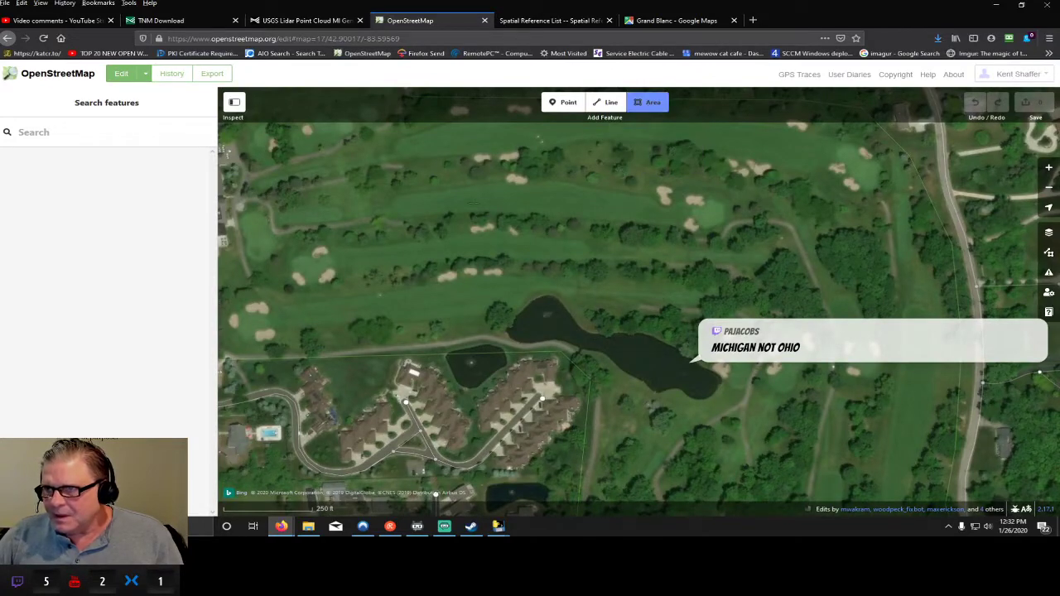
drag(514, 210, 512, 235)
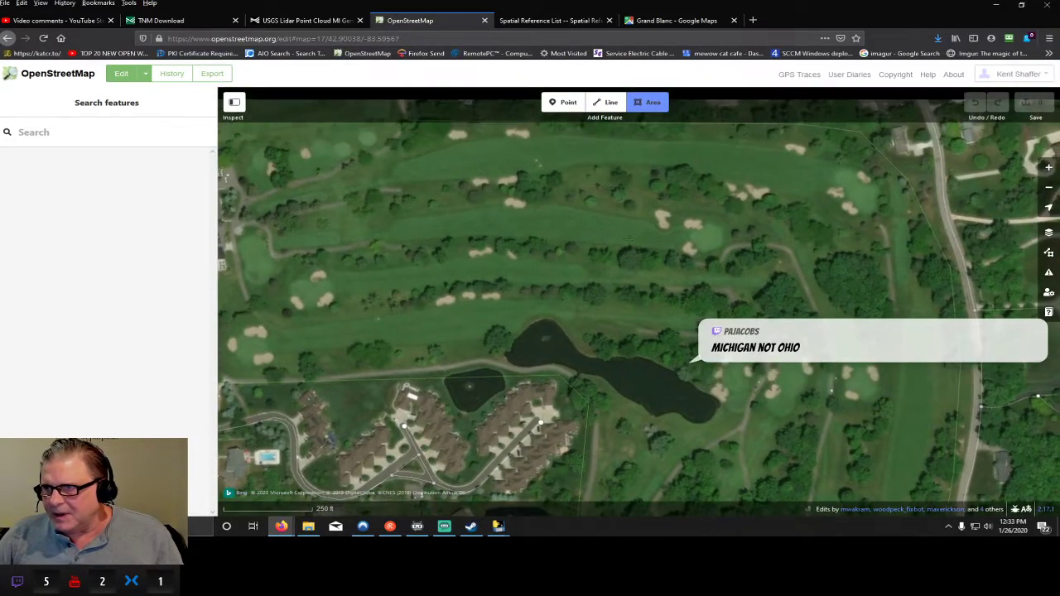
click(706, 223)
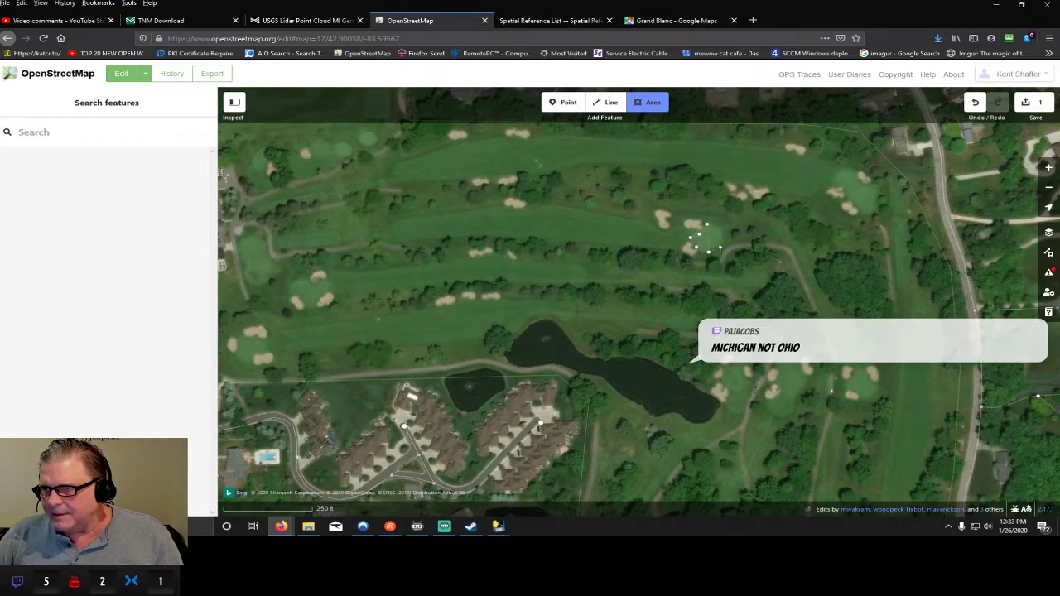
click(720, 230)
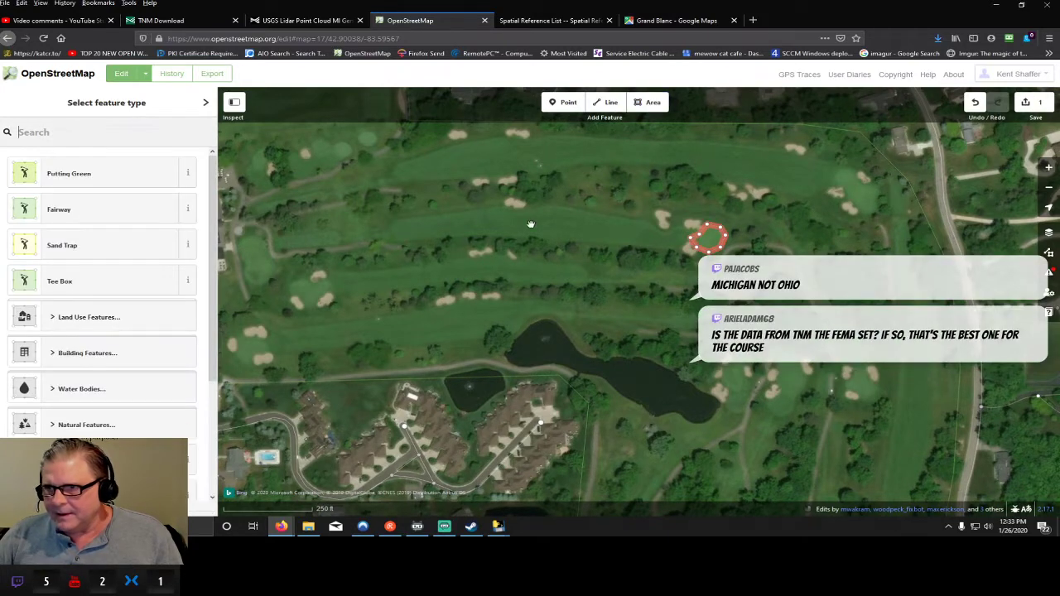
click(135, 169)
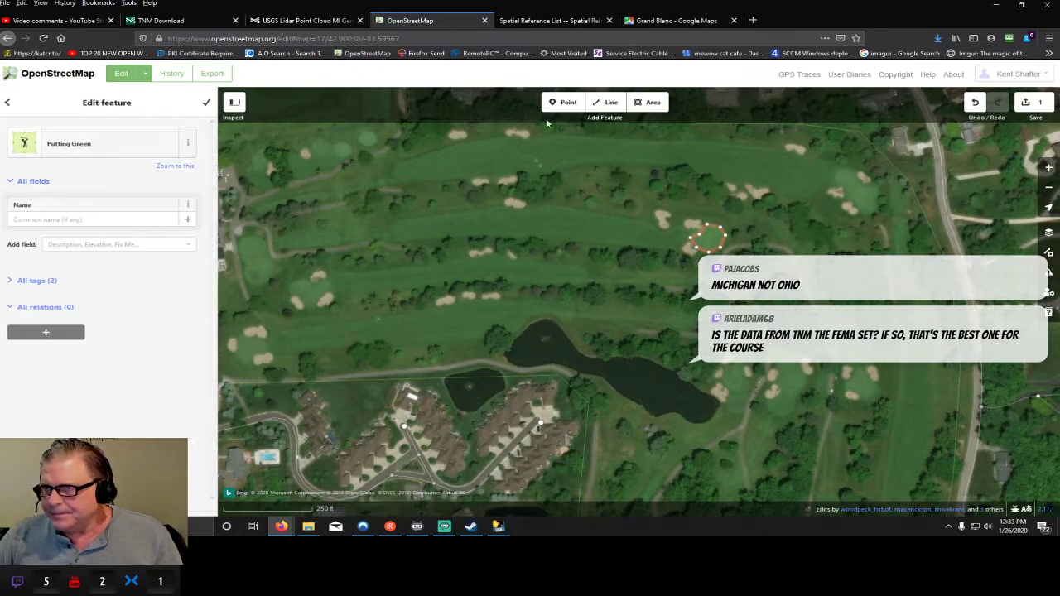
- Outline the long hole's fairway west of the new putting green as an area and classify it as a Fairway
click(638, 106)
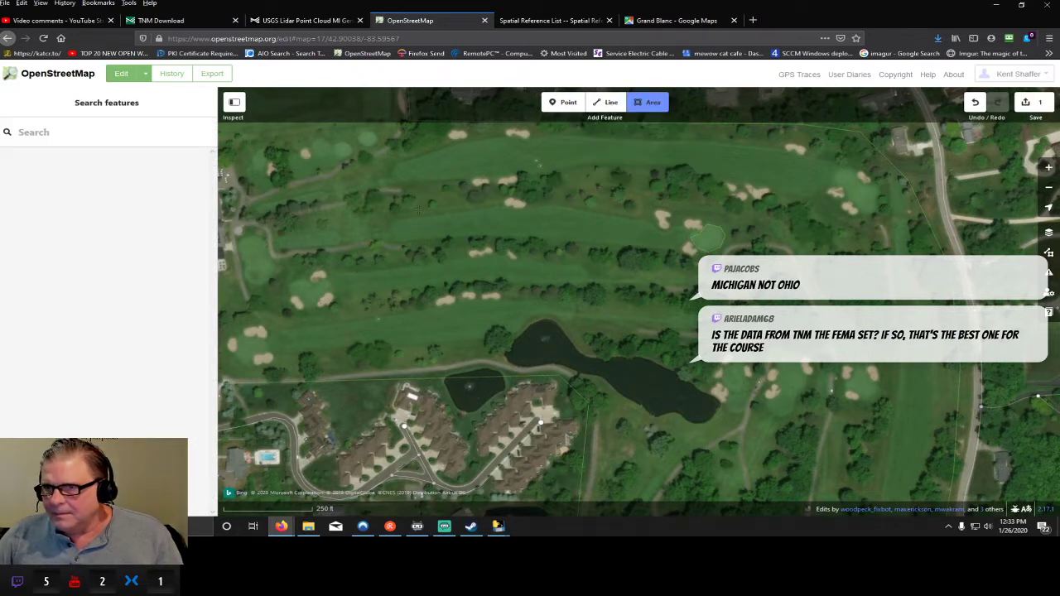
click(398, 218)
click(507, 209)
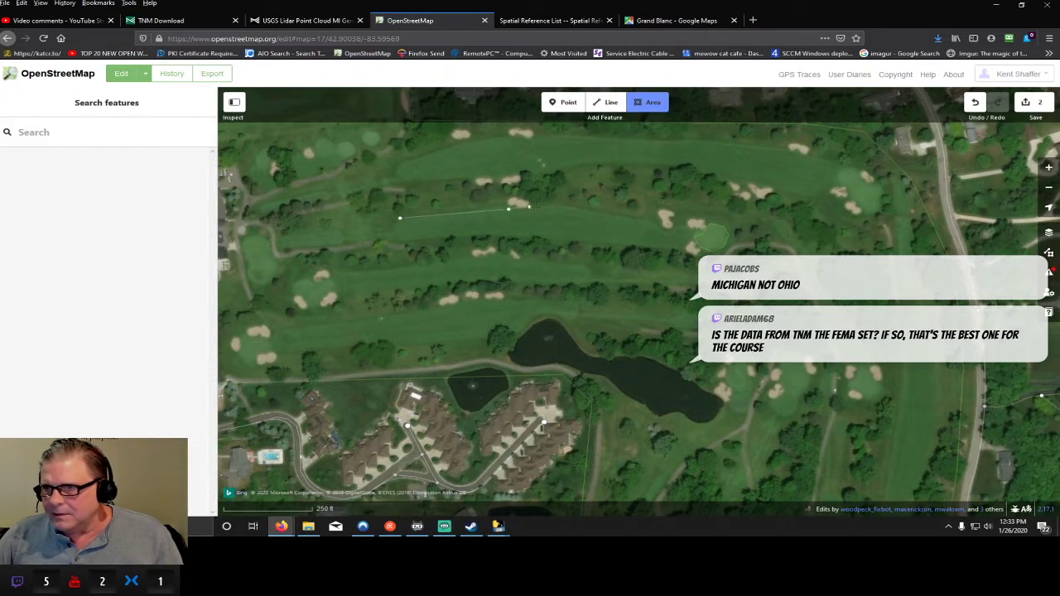
click(569, 211)
click(637, 220)
click(661, 231)
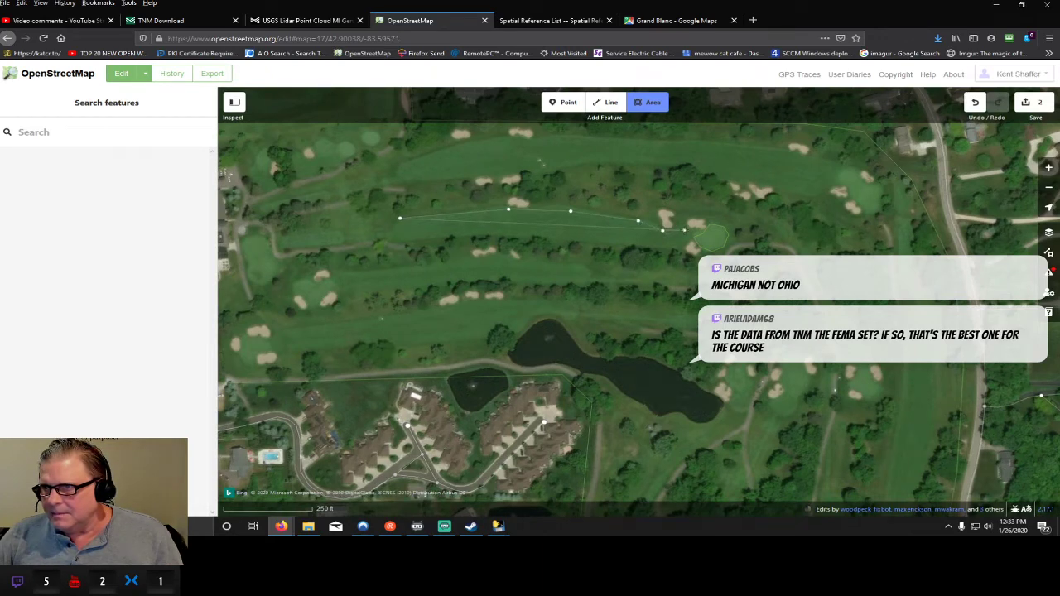
click(684, 230)
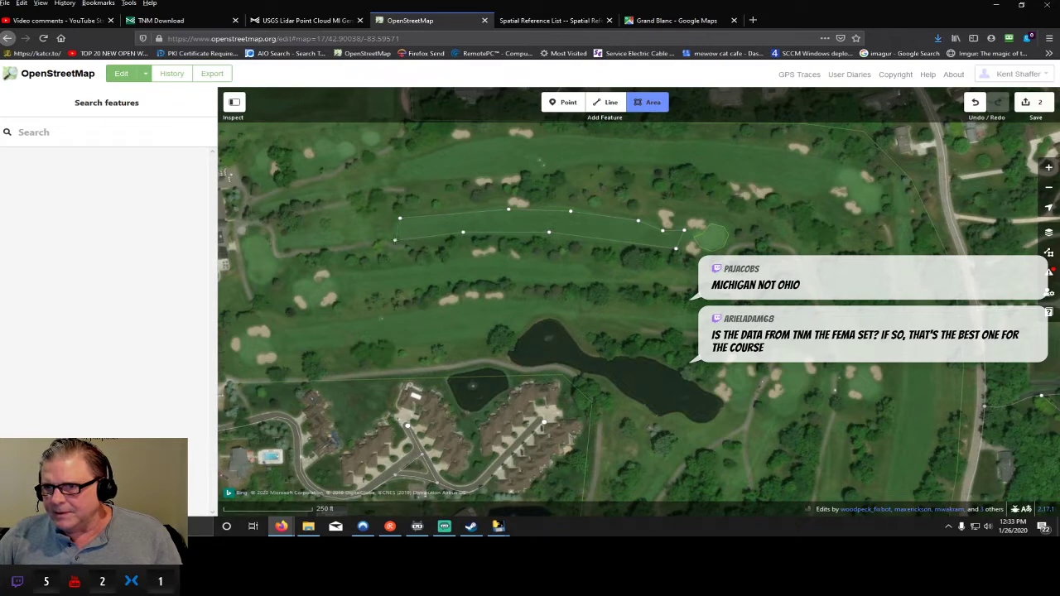
click(387, 240)
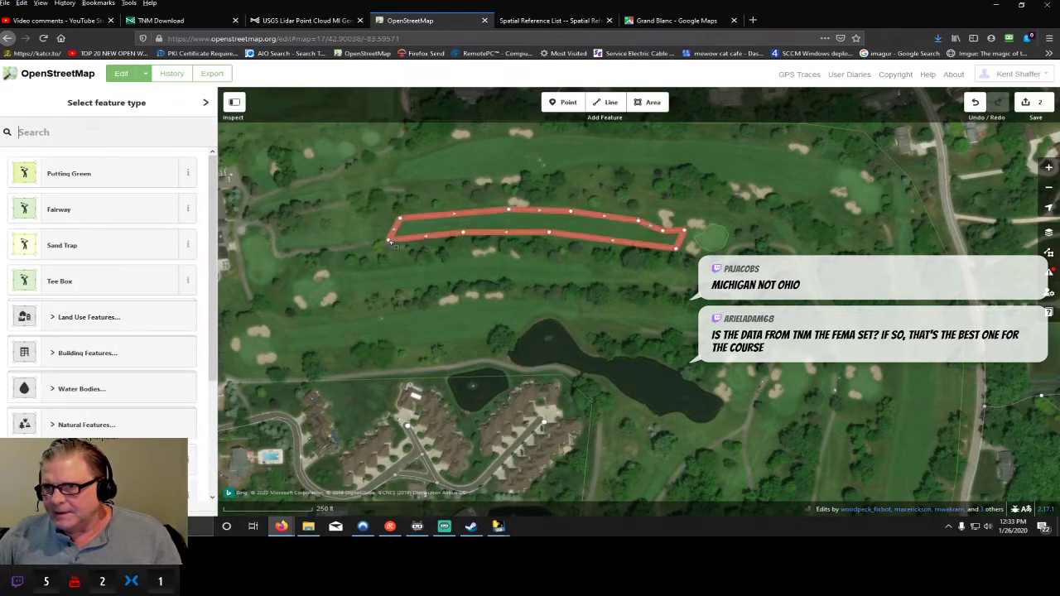
click(99, 212)
- Outline the tee west of the new fairway as a four-cornered area and classify it as a Tee Box
click(646, 104)
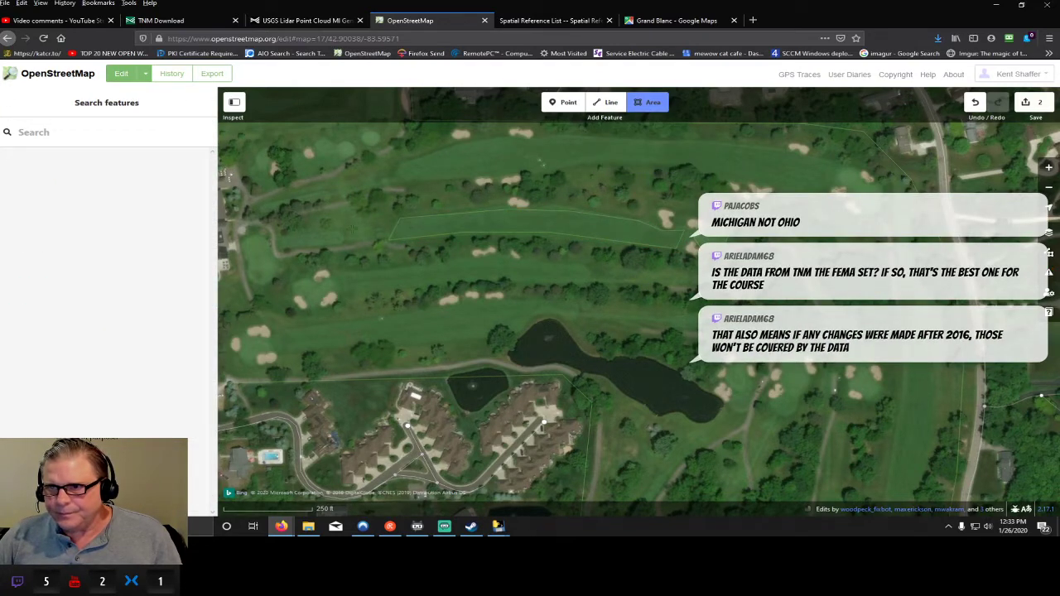
click(329, 226)
click(281, 232)
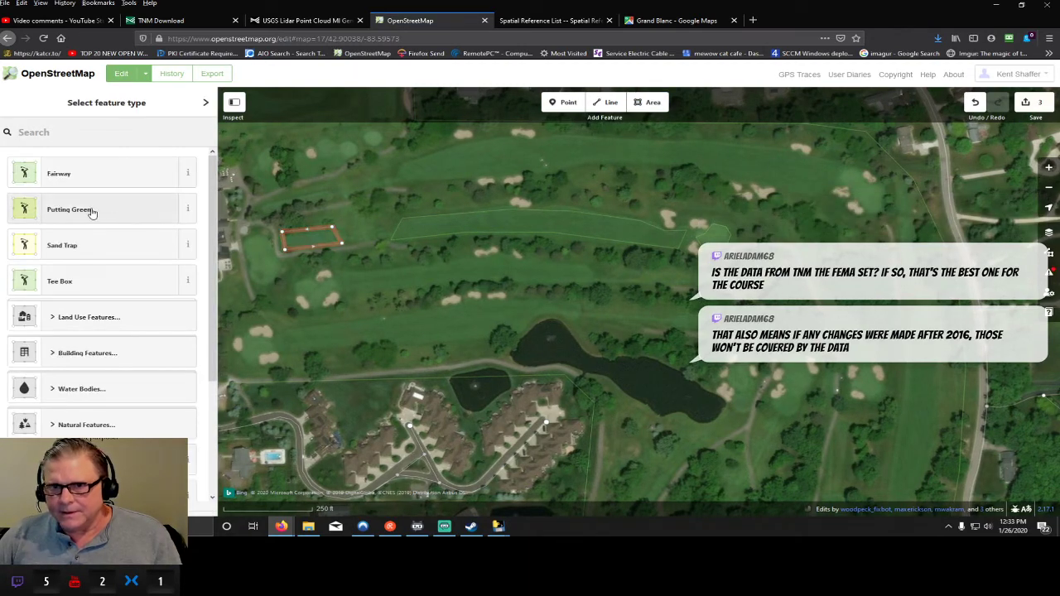
click(74, 280)
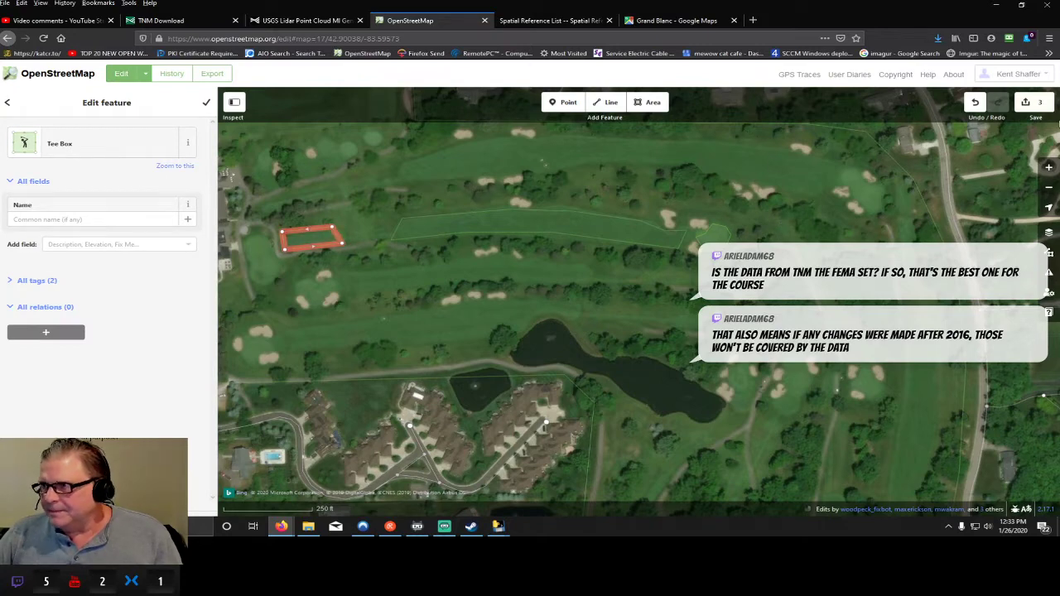
- Upload the map edits to OpenStreetMap with the changeset comment "Editing Warwick Hills CC"
click(1039, 105)
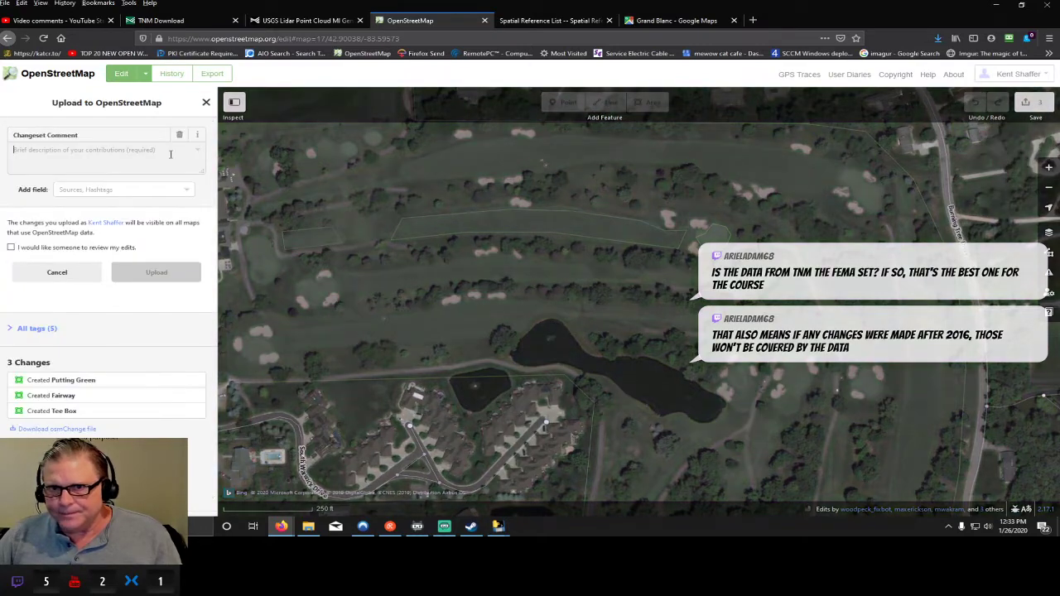
click(69, 152)
text(E)
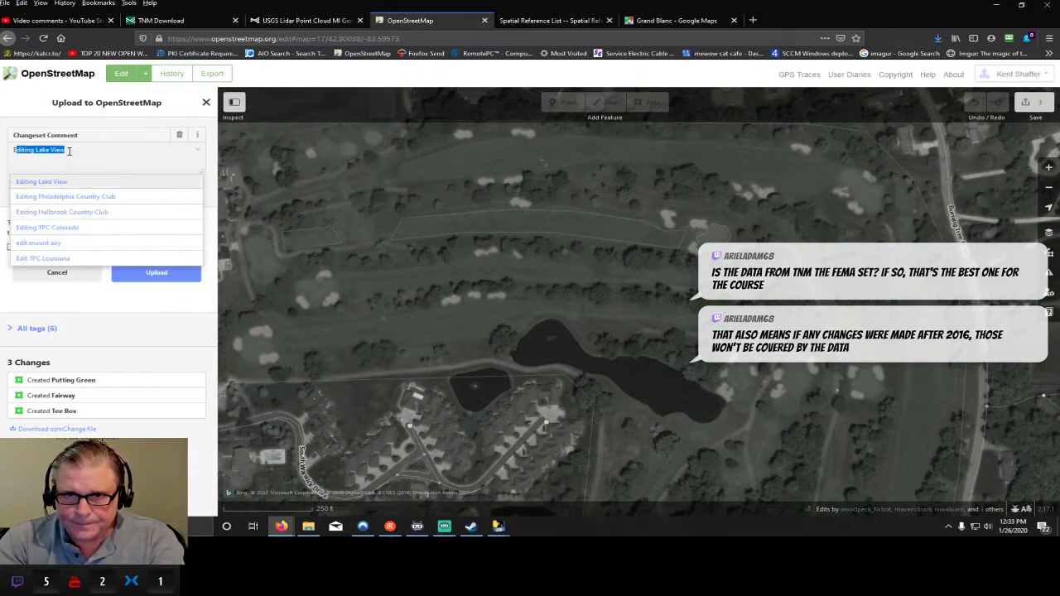
text(diting )
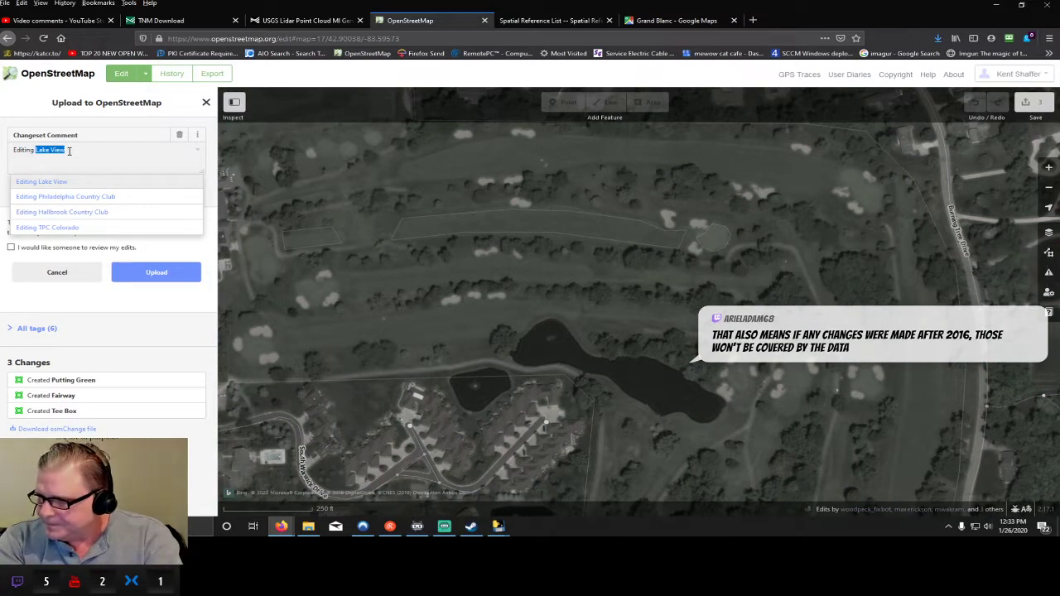
text(Warwick Hills CC)
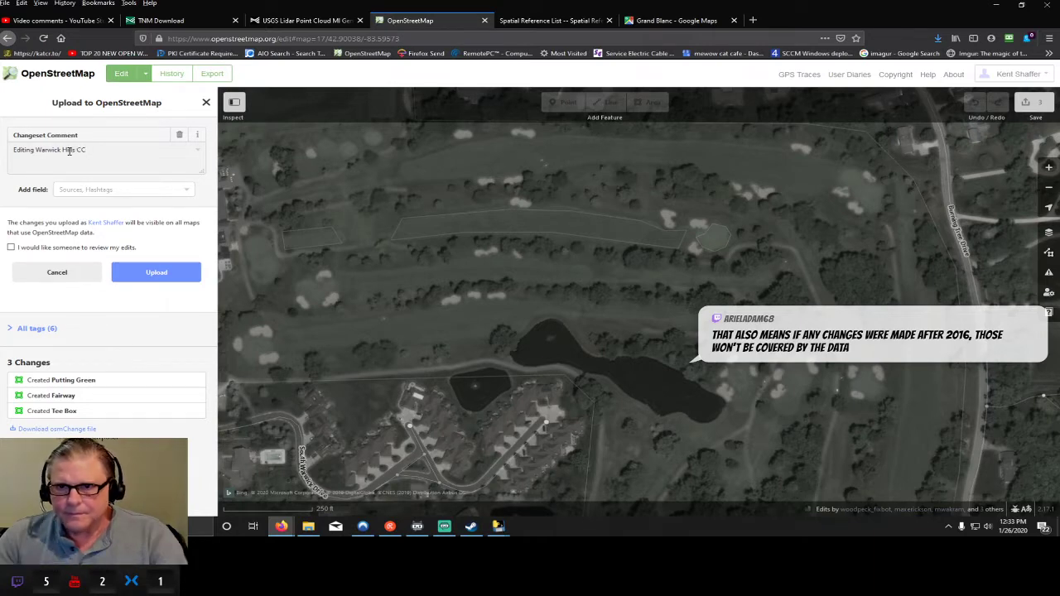
click(168, 272)
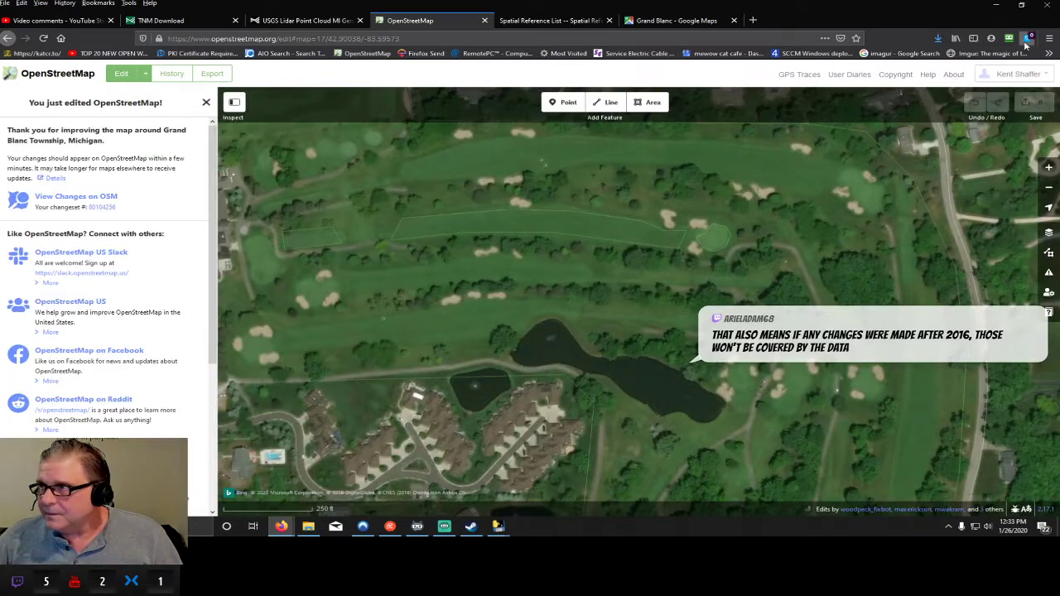
- Switch from the browser to the unresponsive TGC Golf Tools, dock its console beside it, and force the program to close
click(996, 4)
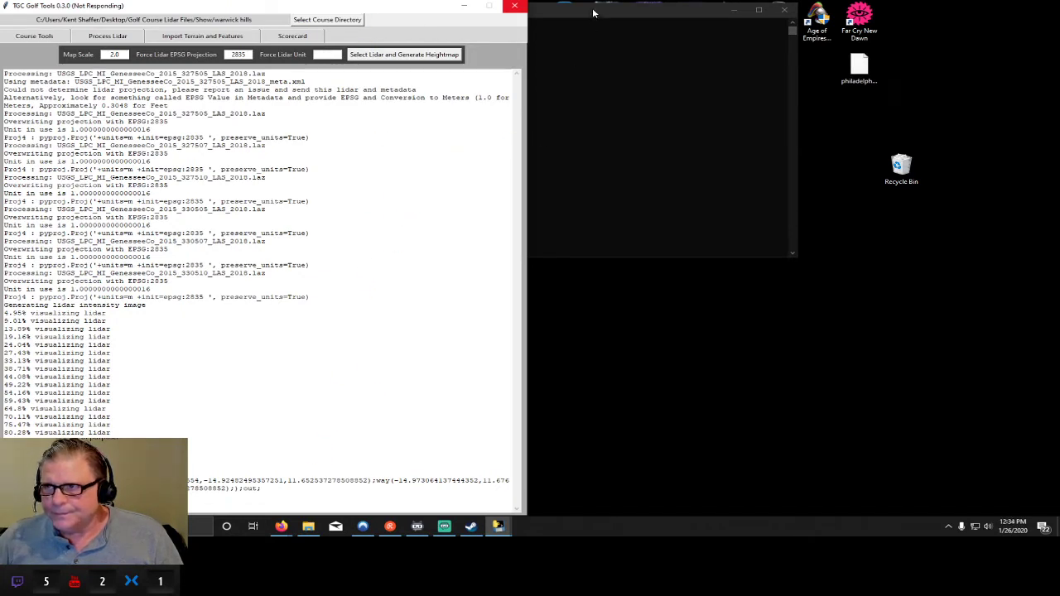
drag(601, 17, 1058, 2)
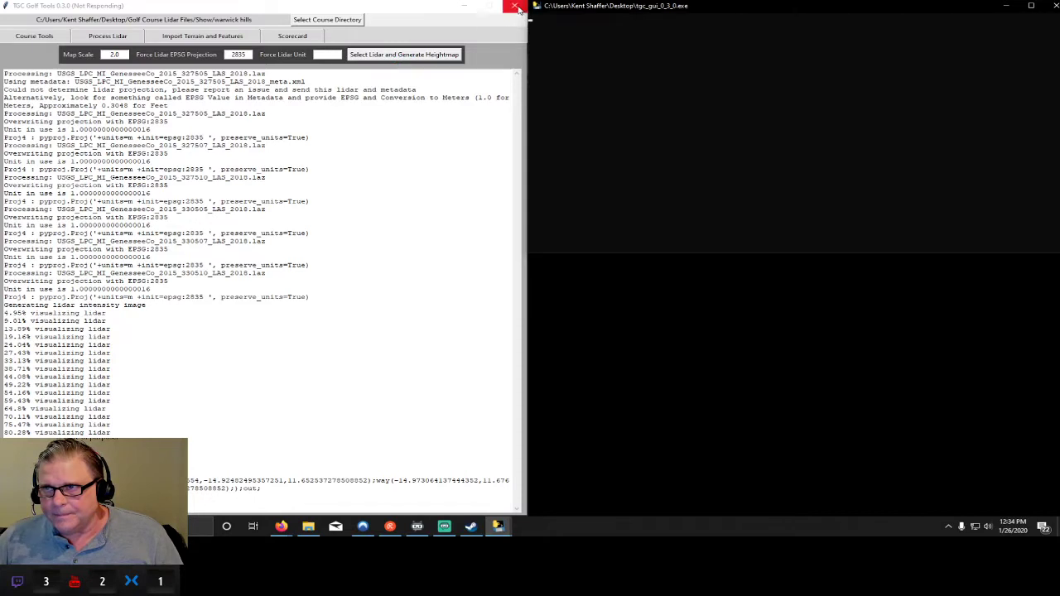
click(417, 54)
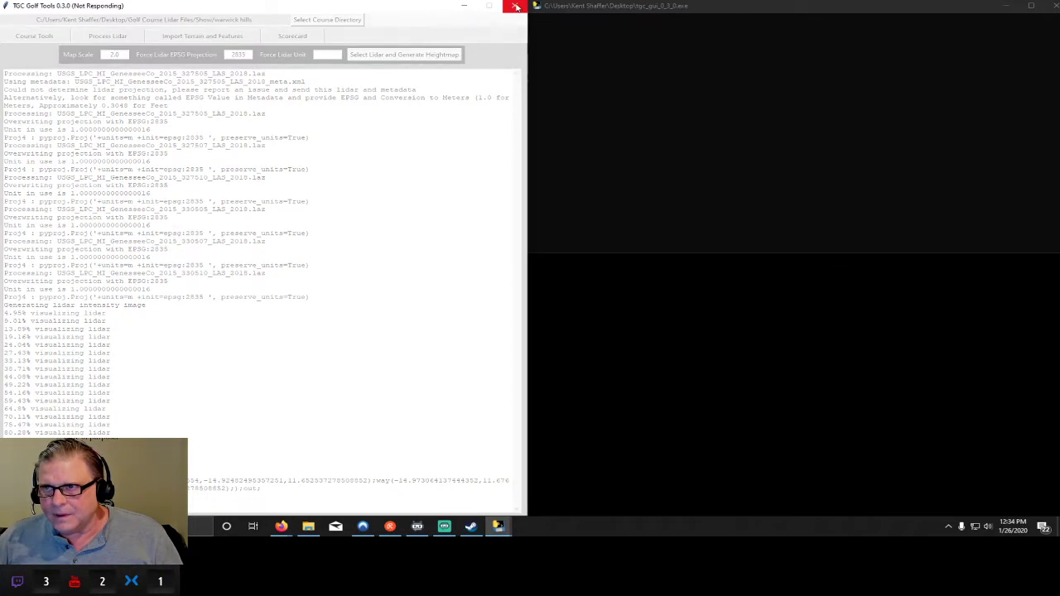
click(515, 6)
click(254, 274)
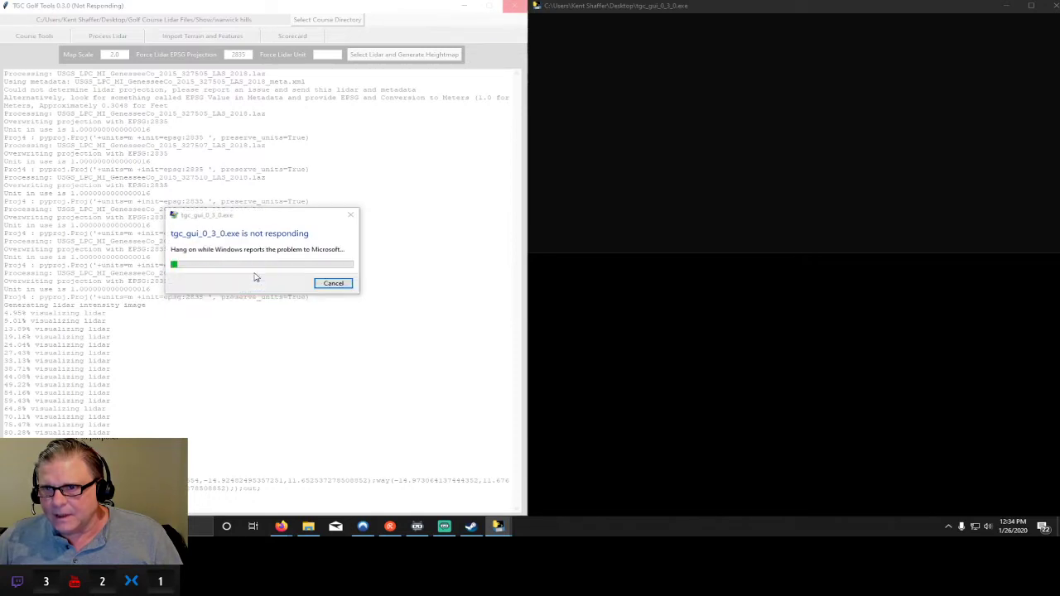
click(331, 284)
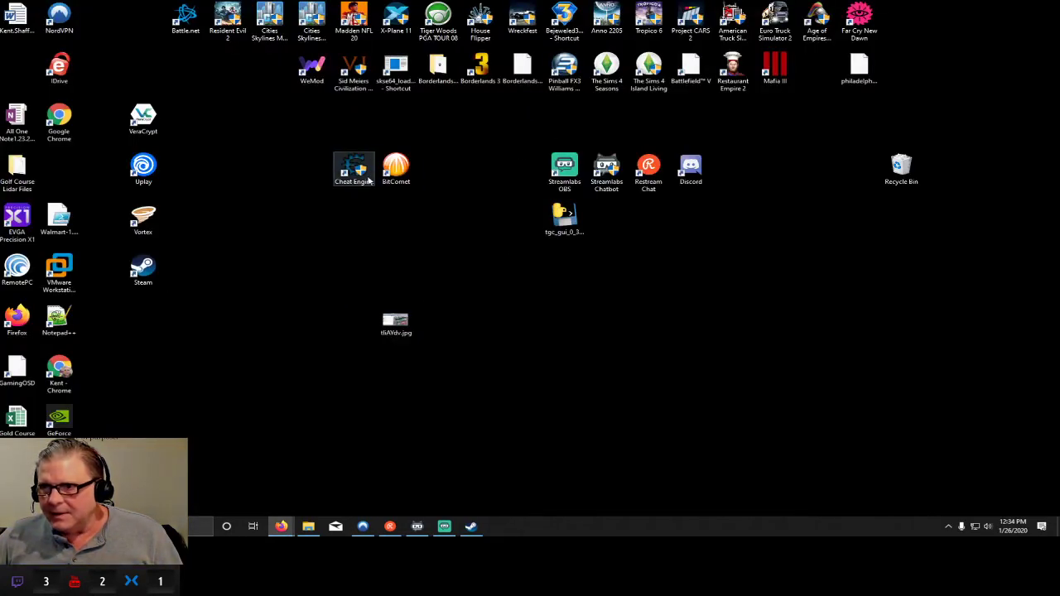
- Relaunch tgc_gui_0_3_0.exe from the desktop, move its console aside and bring the TGC Golf Tools window to the front
double_click(571, 227)
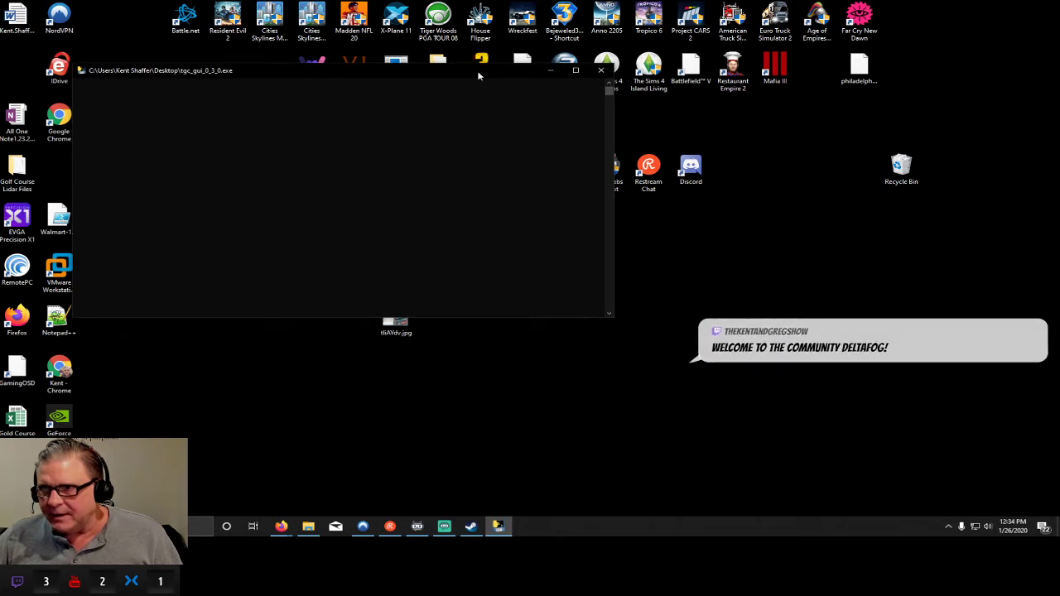
drag(477, 76, 656, 12)
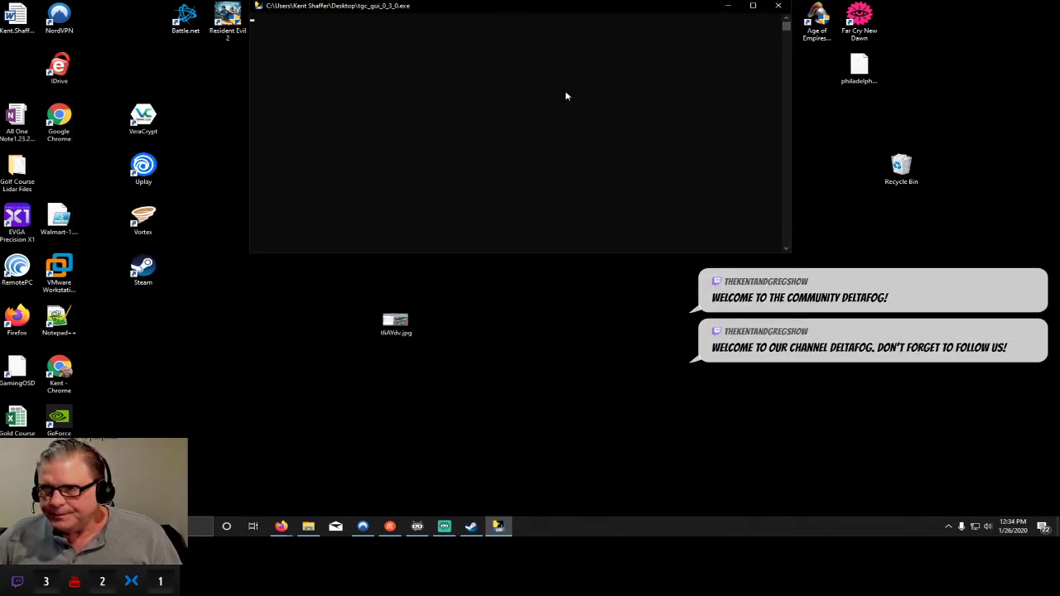
mouse_move(503, 535)
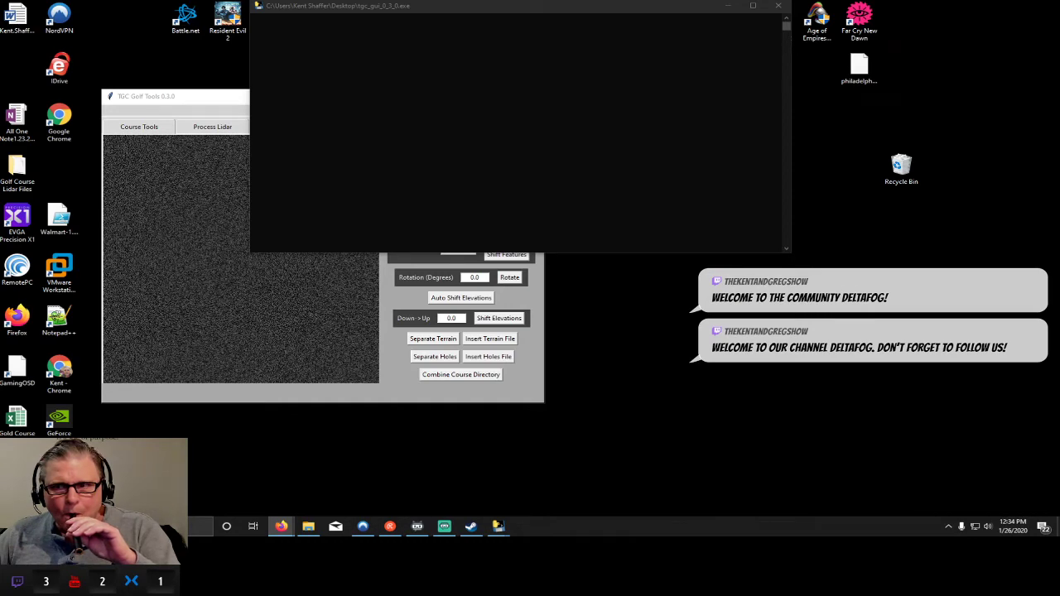
click(273, 323)
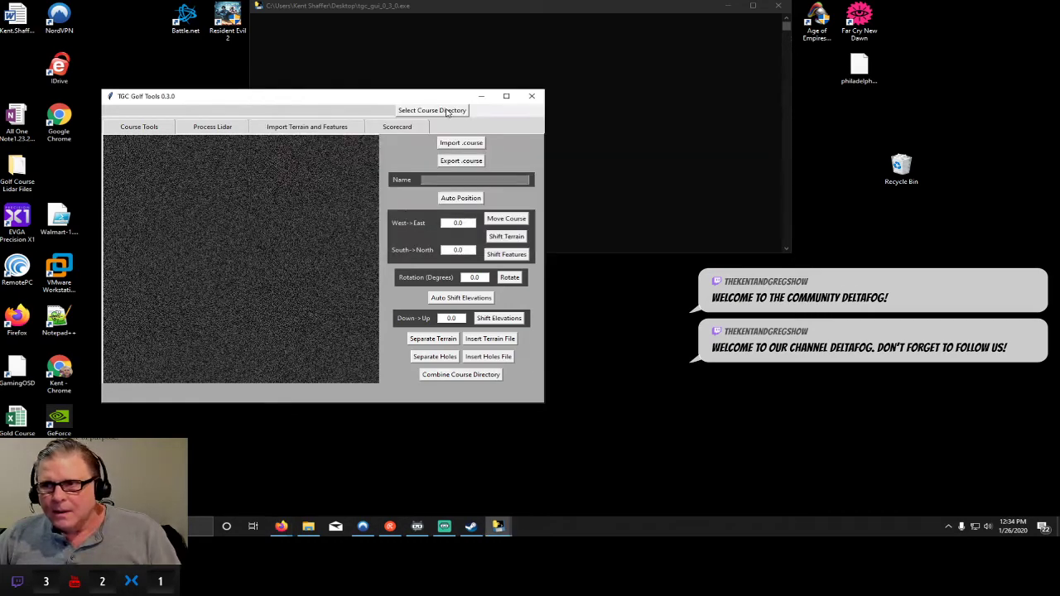
- Set the course directory to "warwick hills" within Golf Course Lidar Files > Show and import template.course
click(439, 110)
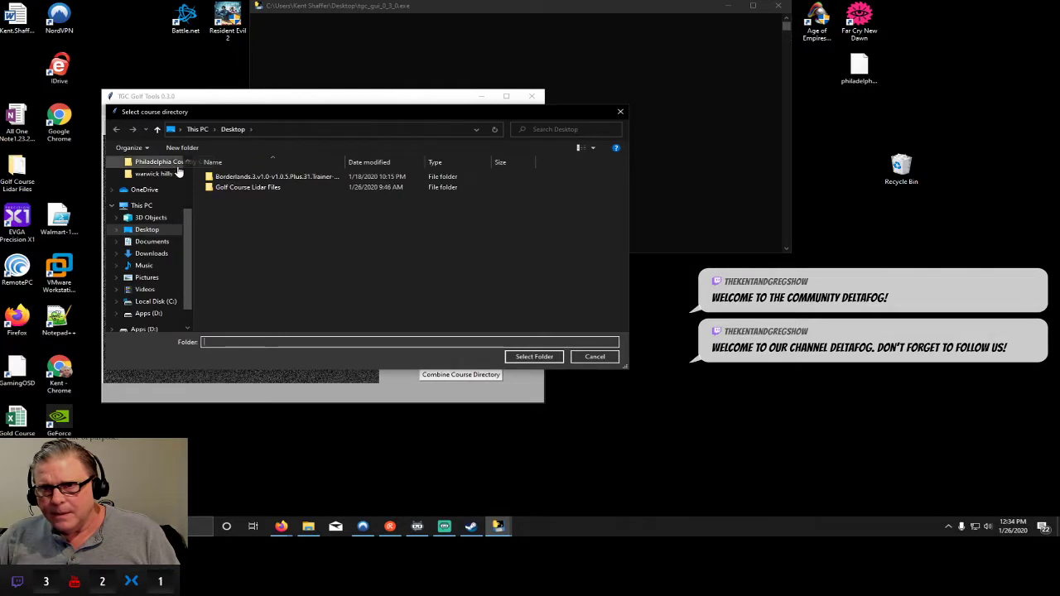
scroll(188, 174, up, 3)
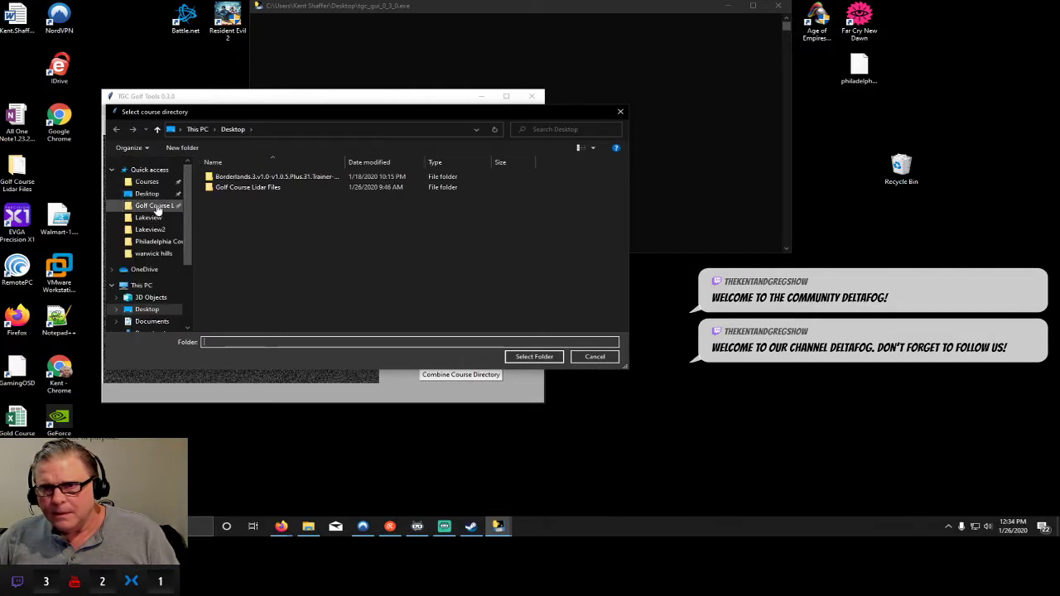
click(171, 205)
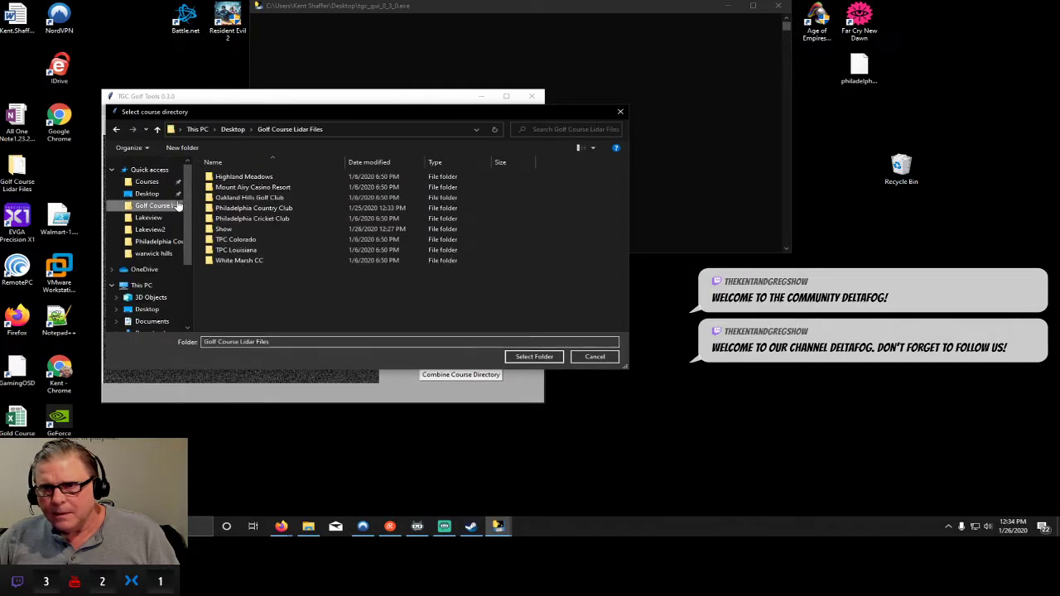
double_click(225, 228)
double_click(229, 212)
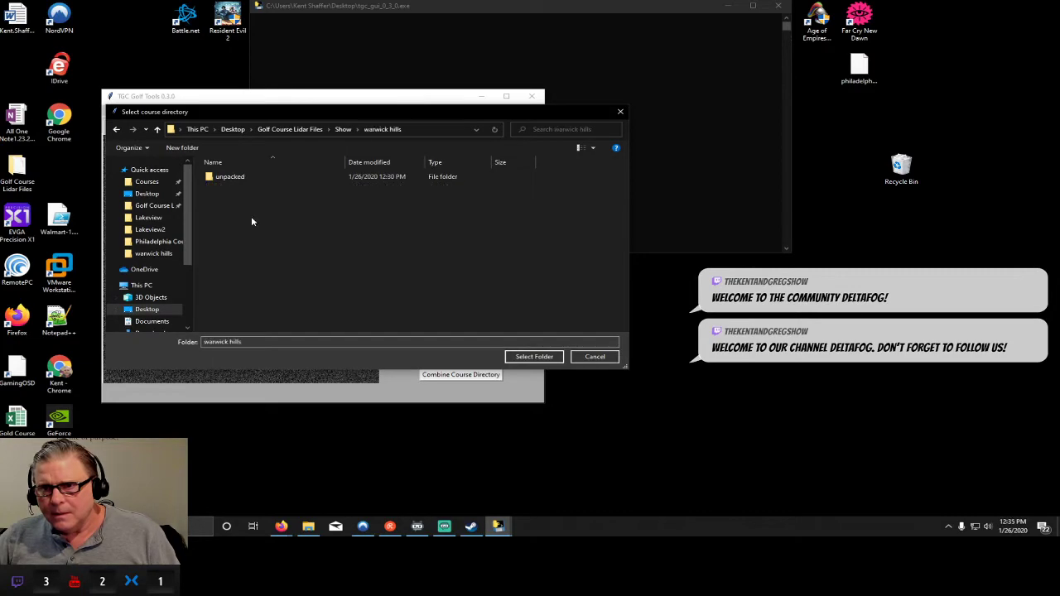
click(528, 358)
click(468, 146)
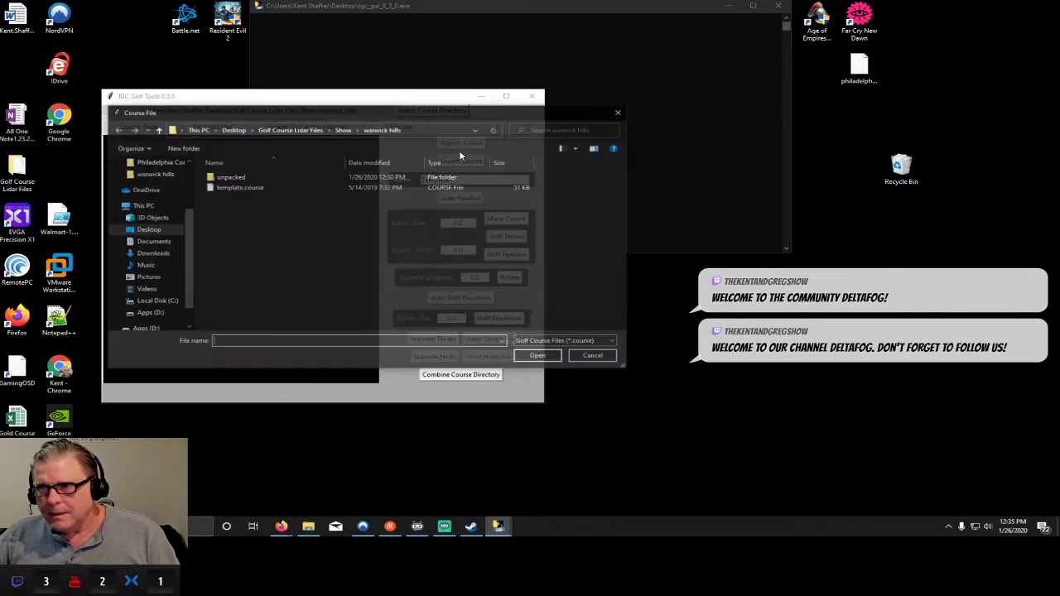
double_click(258, 187)
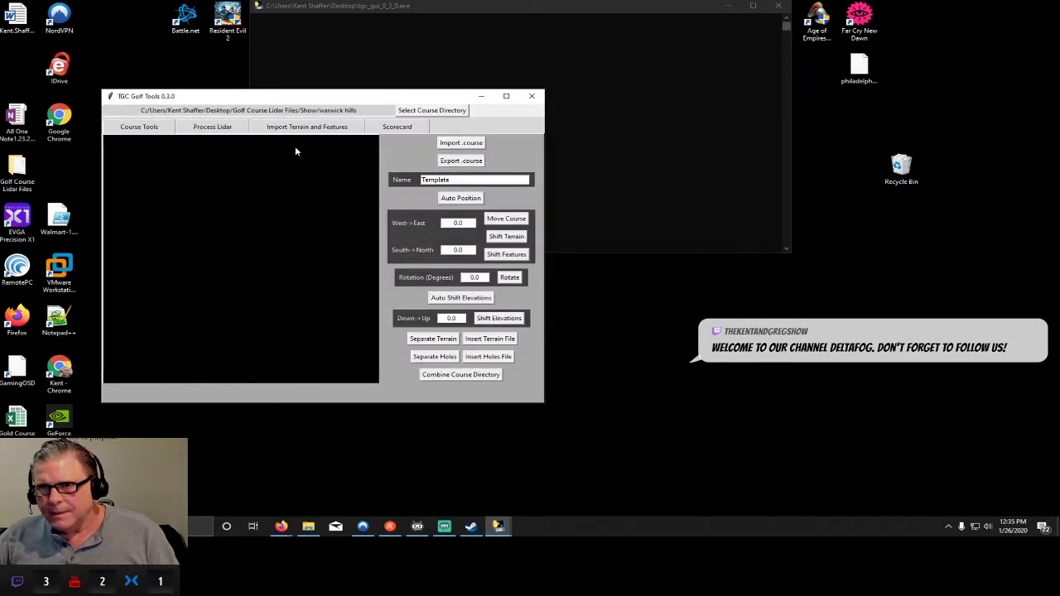
- Open the lidar processing settings, dock TGC Golf Tools beside the browser, and bring up the Spatial Reference results for "ohio"
click(222, 130)
click(294, 146)
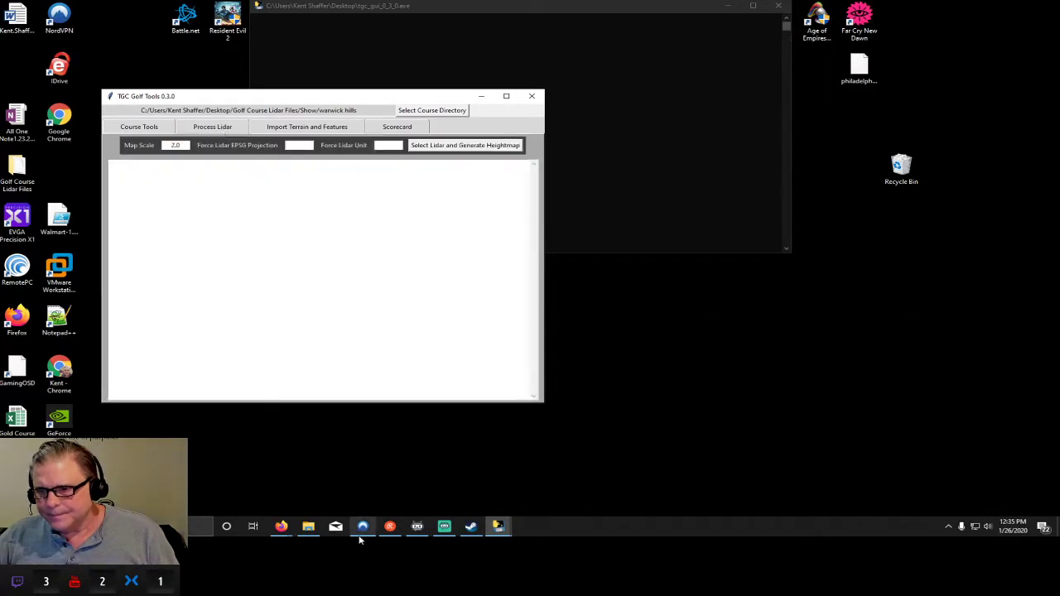
drag(377, 96, 1, 91)
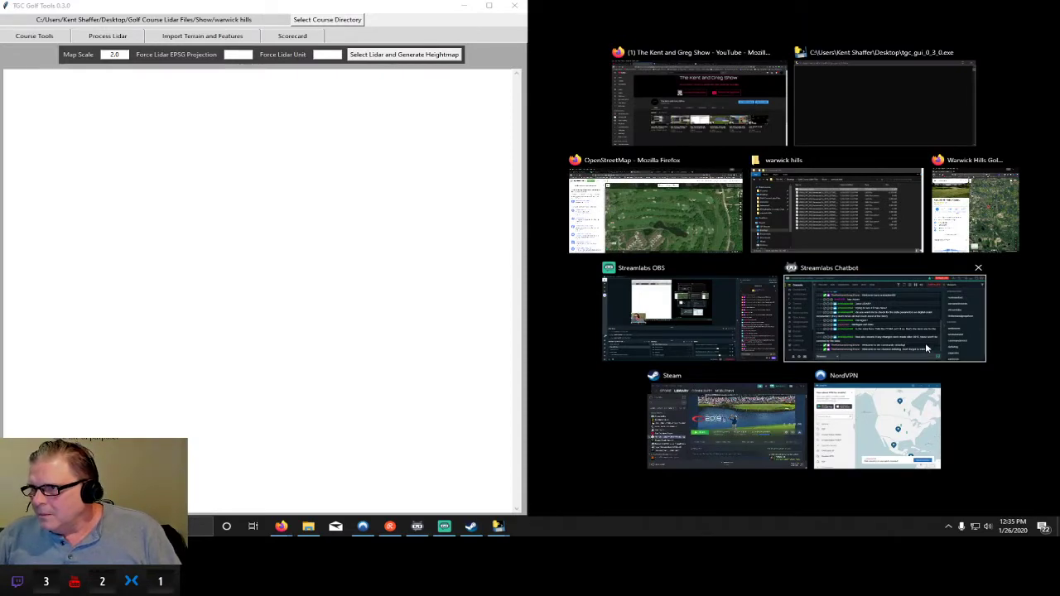
click(684, 234)
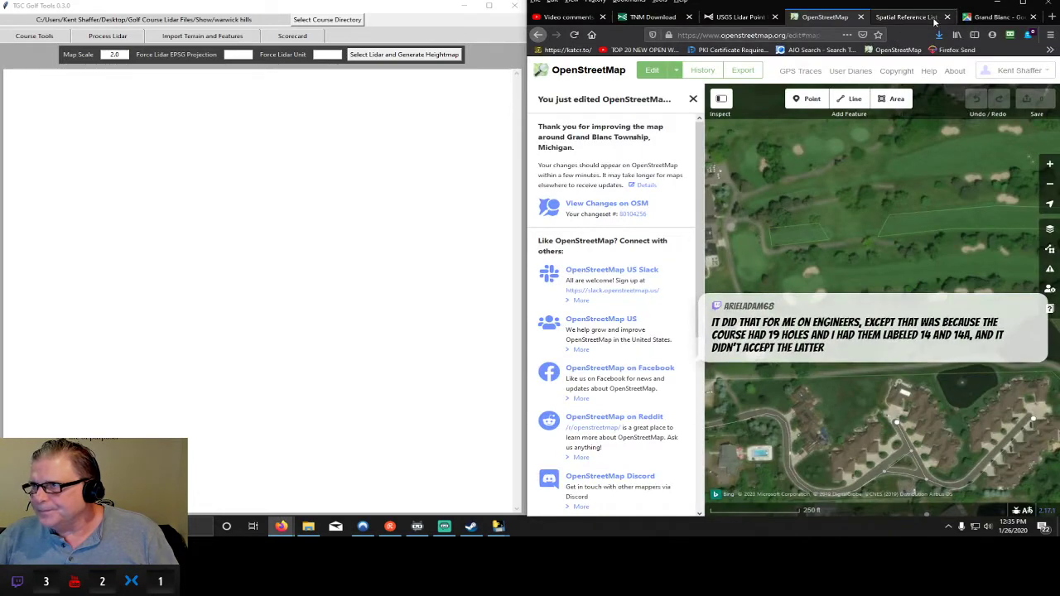
click(934, 18)
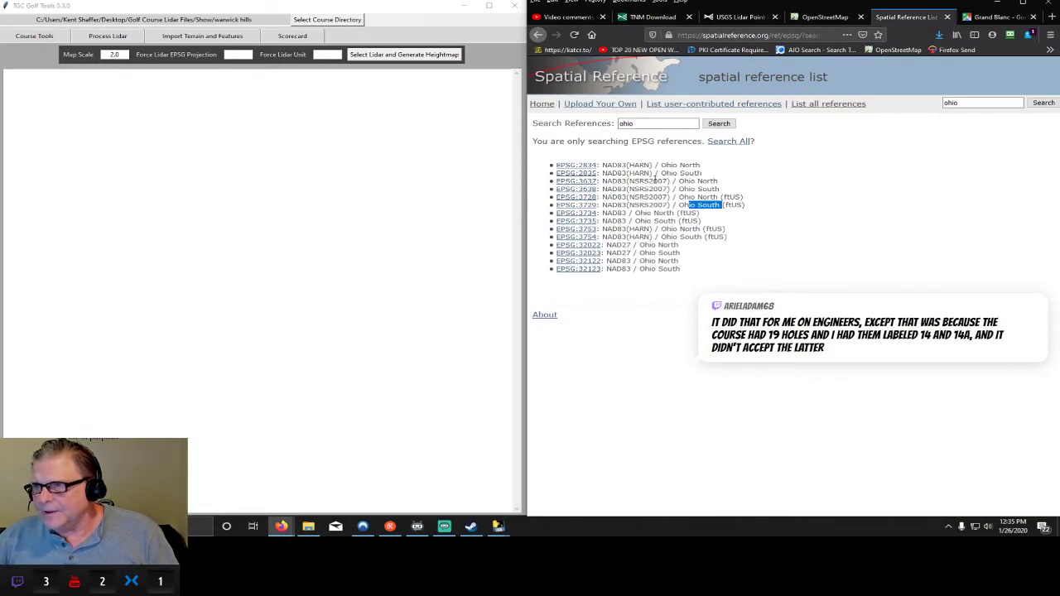
- Set the forced lidar EPSG projection to 2835 again and regenerate the heightmap from the "warwick hills" folder
click(233, 56)
text(2835)
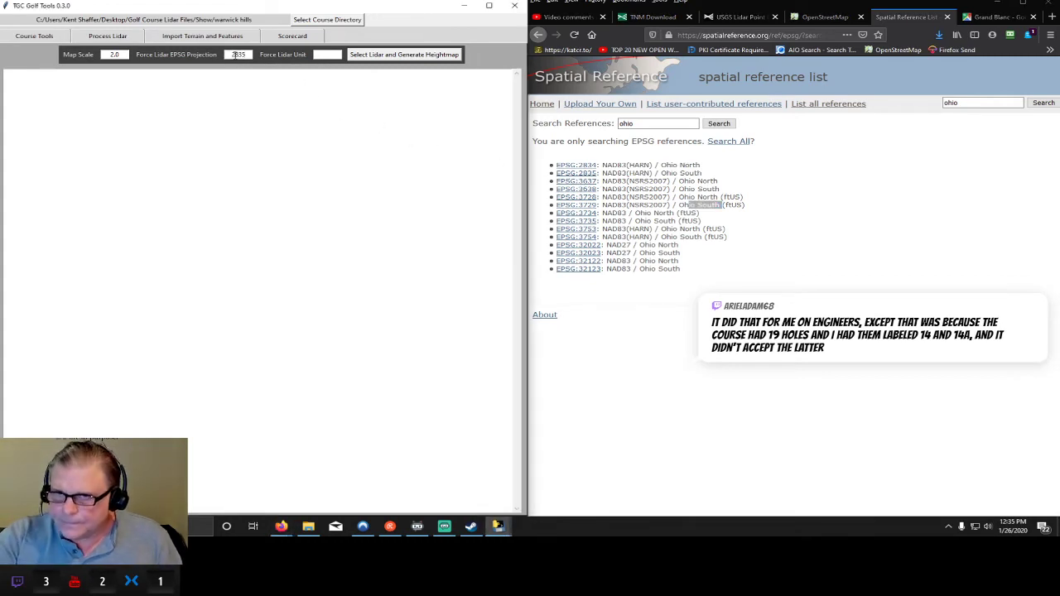
click(356, 55)
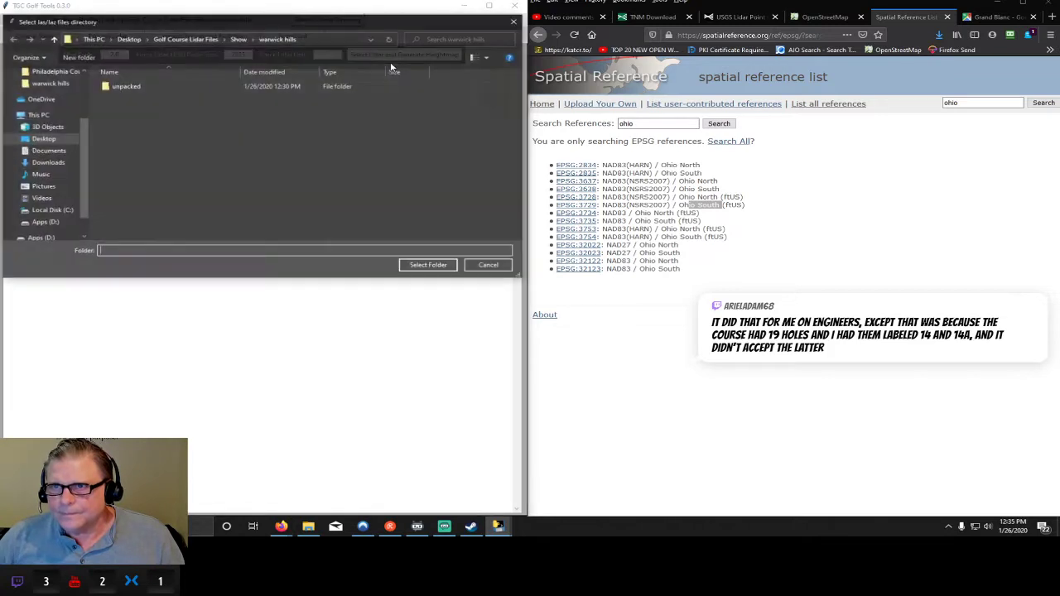
click(431, 265)
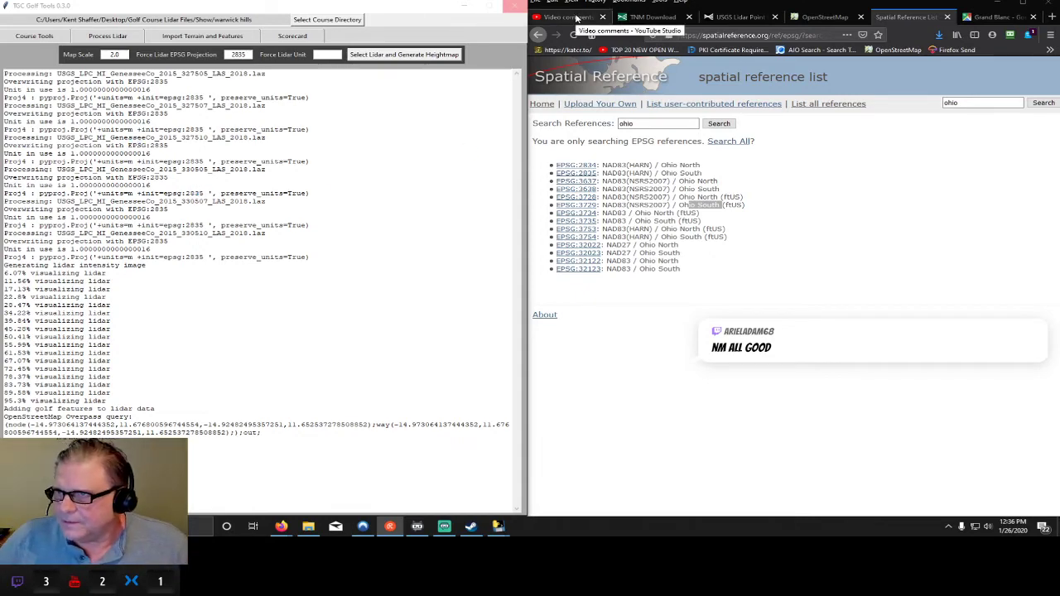
- Switch to YouTube Studio and read through the video comments that have already been responded to
click(577, 17)
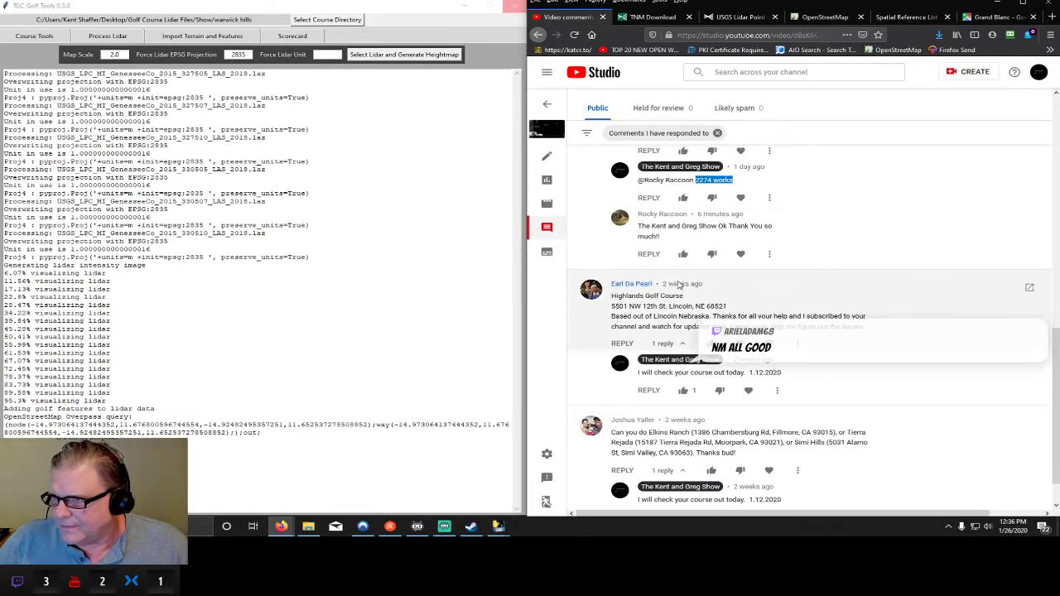
scroll(680, 289, down, 1)
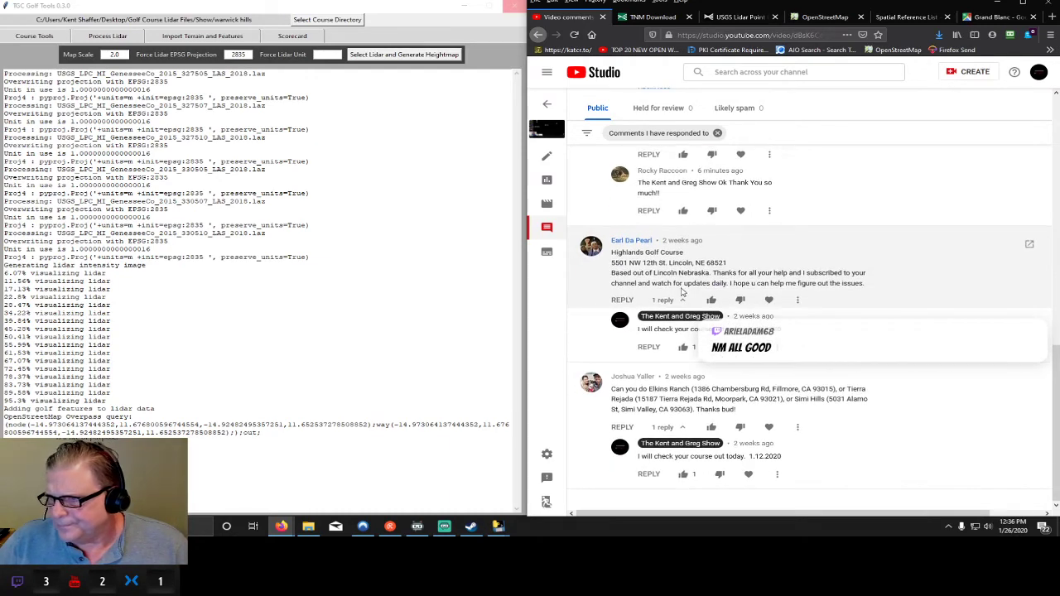
scroll(680, 290, up, 6)
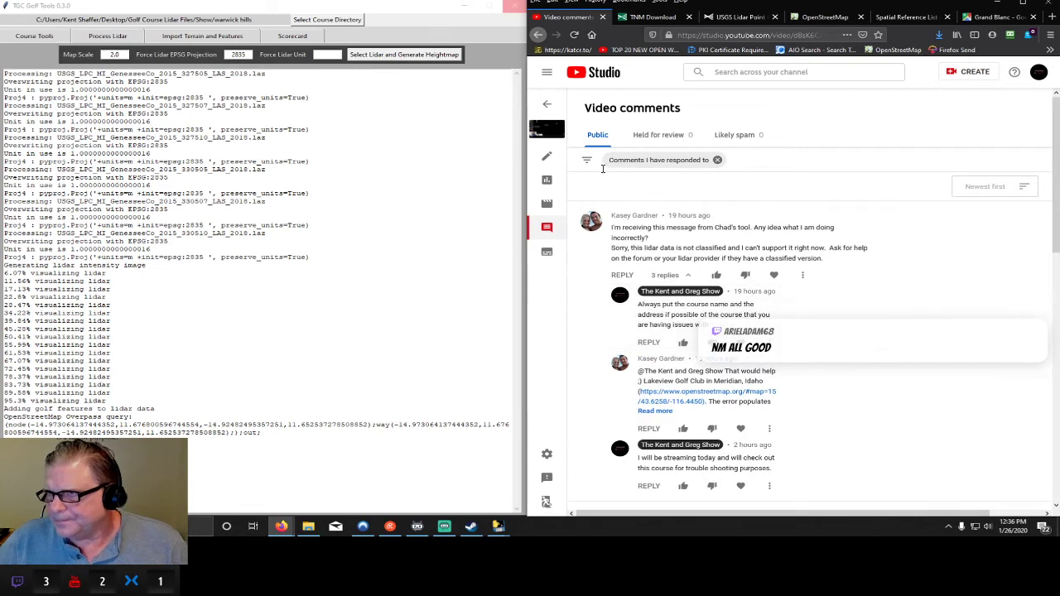
- Return to the channel's live streams and view the comments on the troubleshooting stream from Jan 12, 2020
click(547, 103)
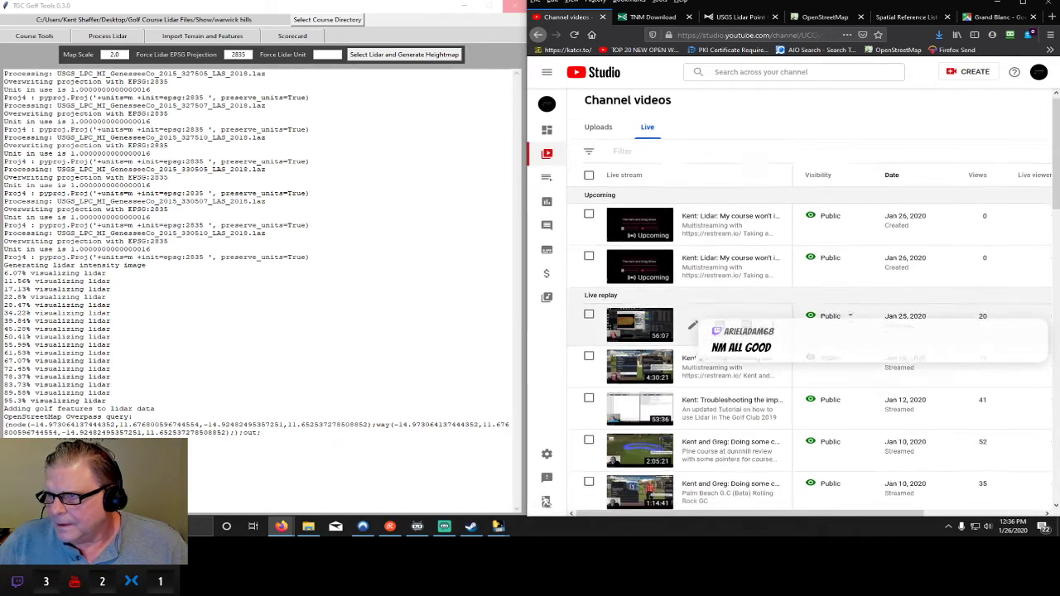
scroll(712, 336, down, 2)
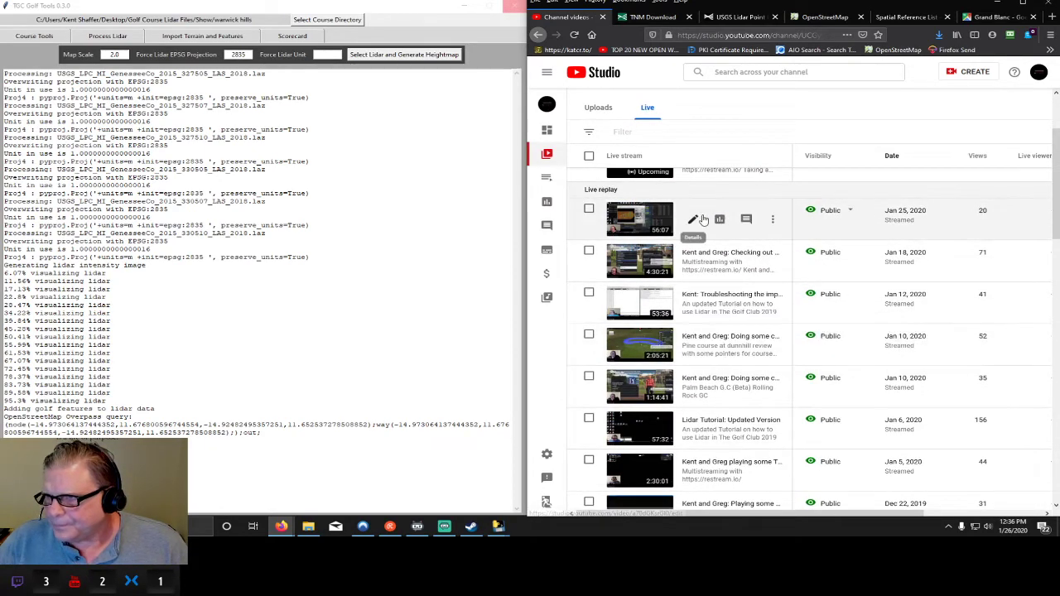
scroll(778, 298, down, 2)
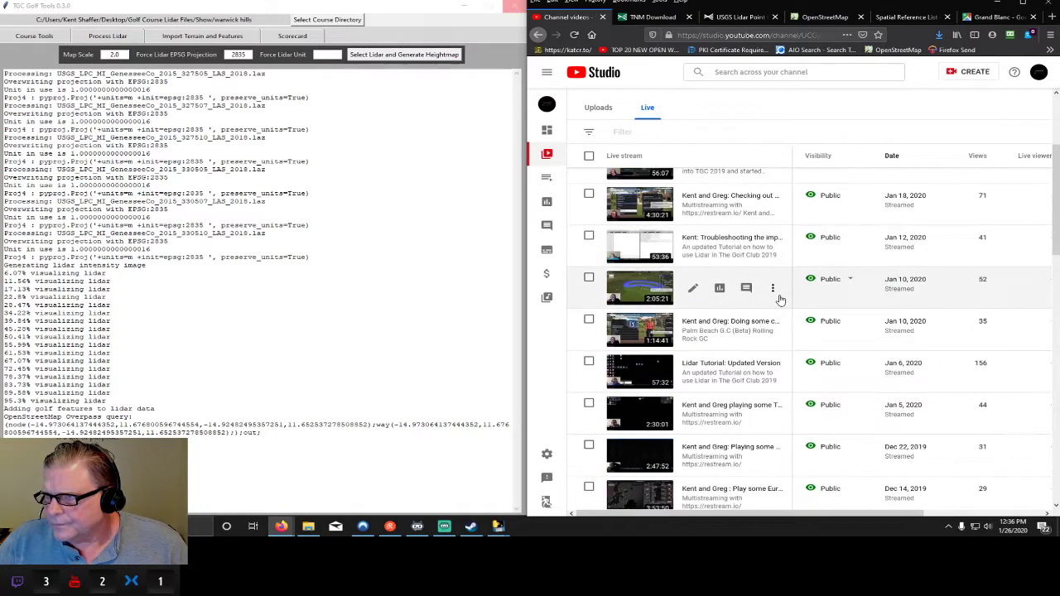
scroll(778, 300, down, 1)
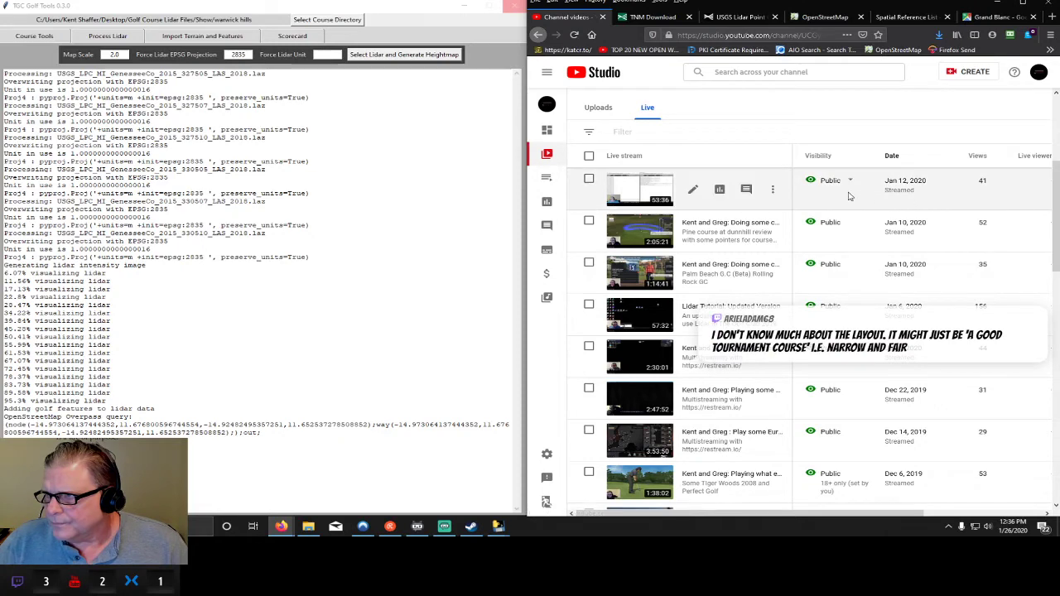
click(746, 191)
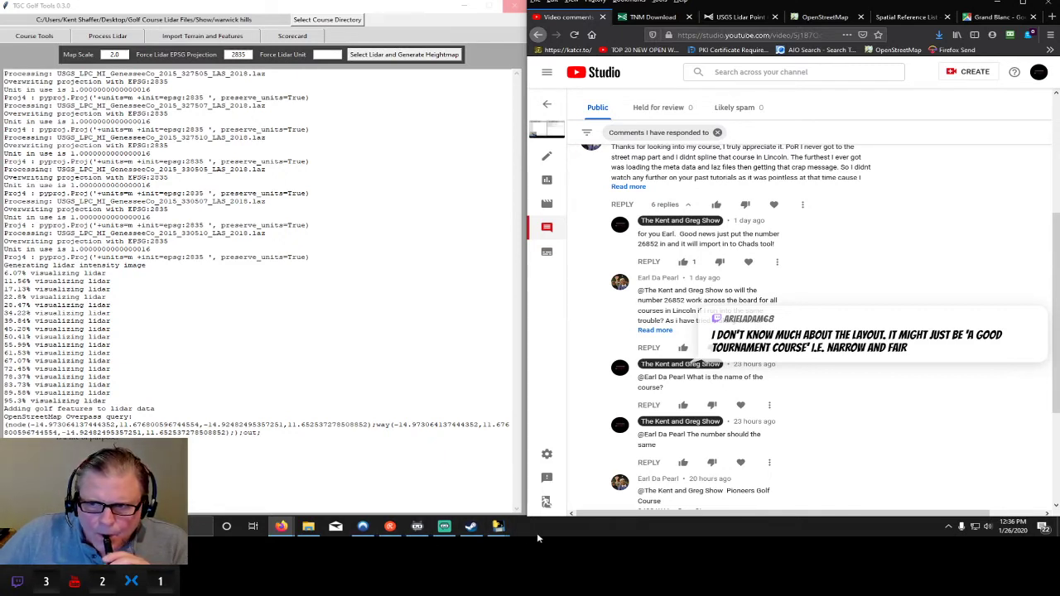
- Switch to the Google Maps window for Warwick Hills Golf & Country, maximize it and examine the course layout
mouse_move(466, 533)
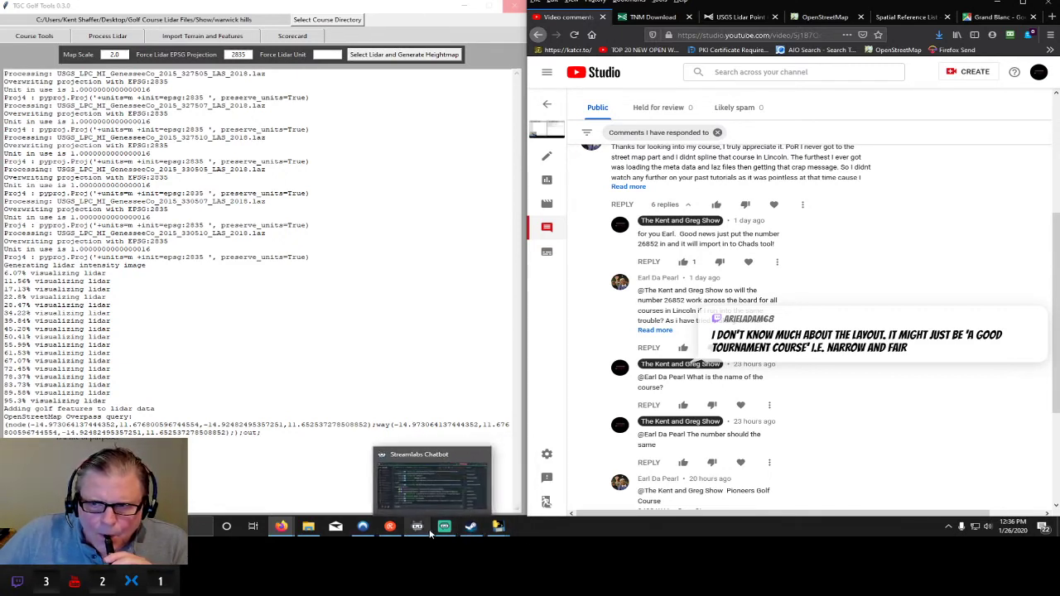
mouse_move(286, 526)
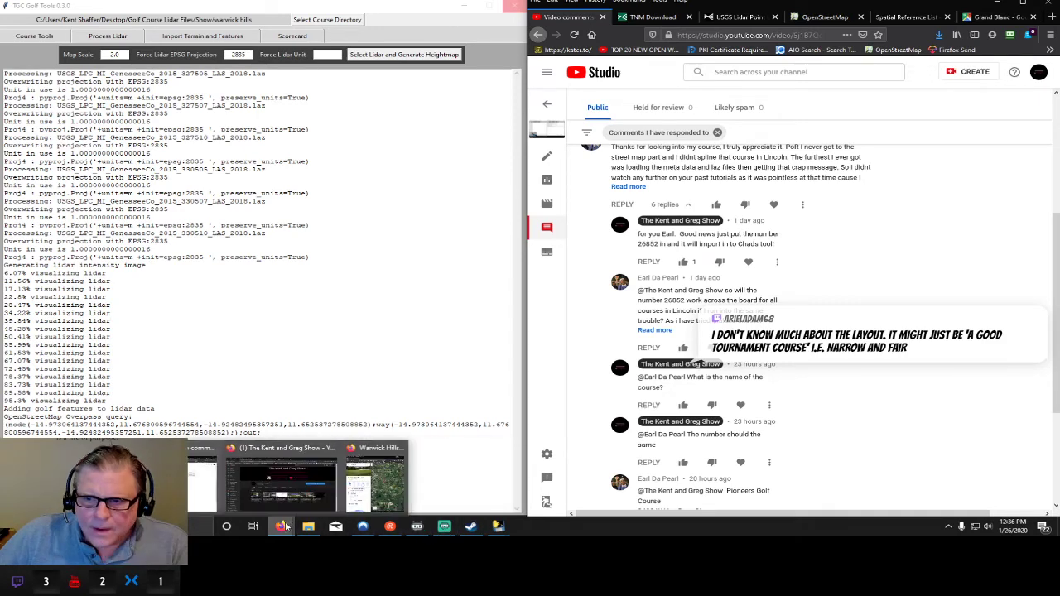
click(383, 478)
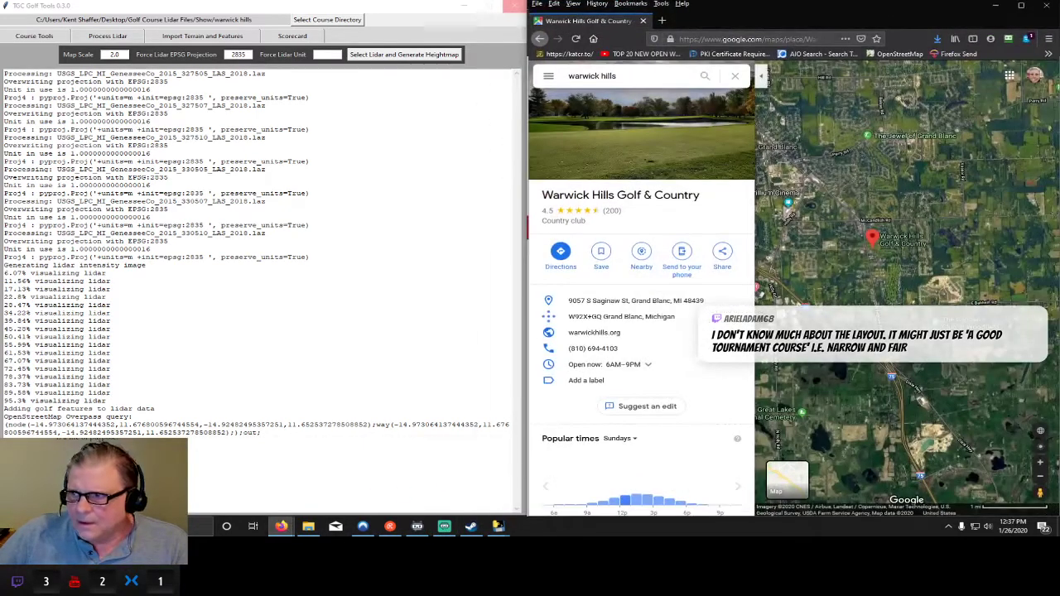
click(1021, 5)
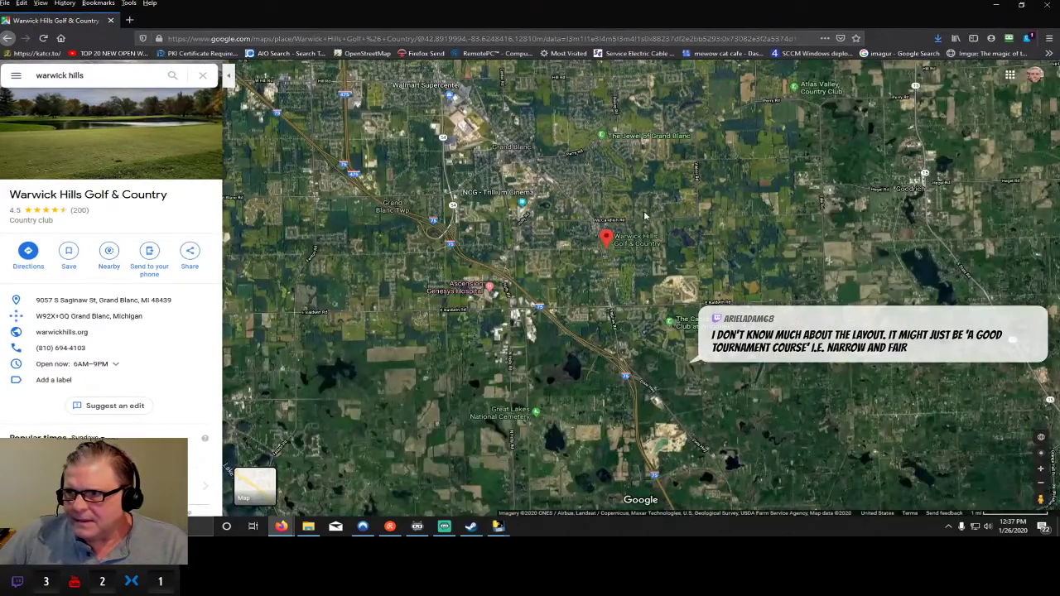
scroll(633, 236, up, 5)
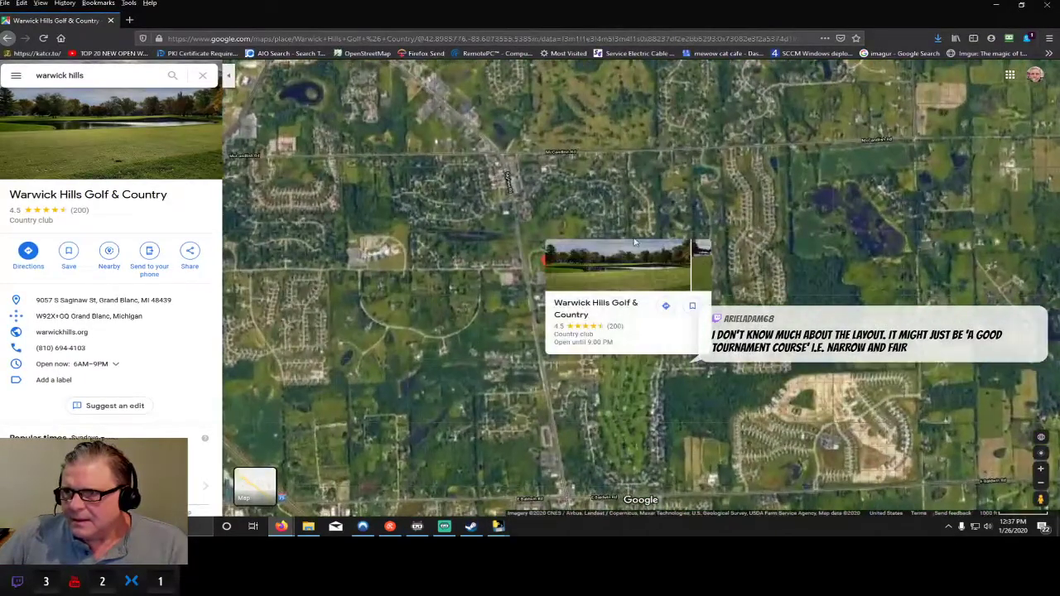
scroll(590, 331, up, 3)
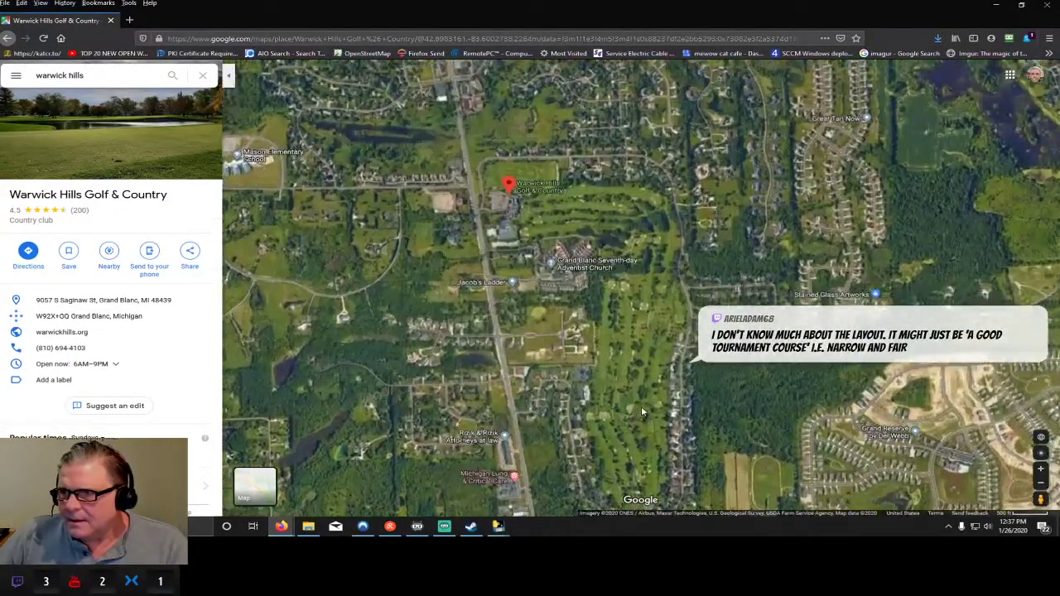
drag(641, 411, 540, 364)
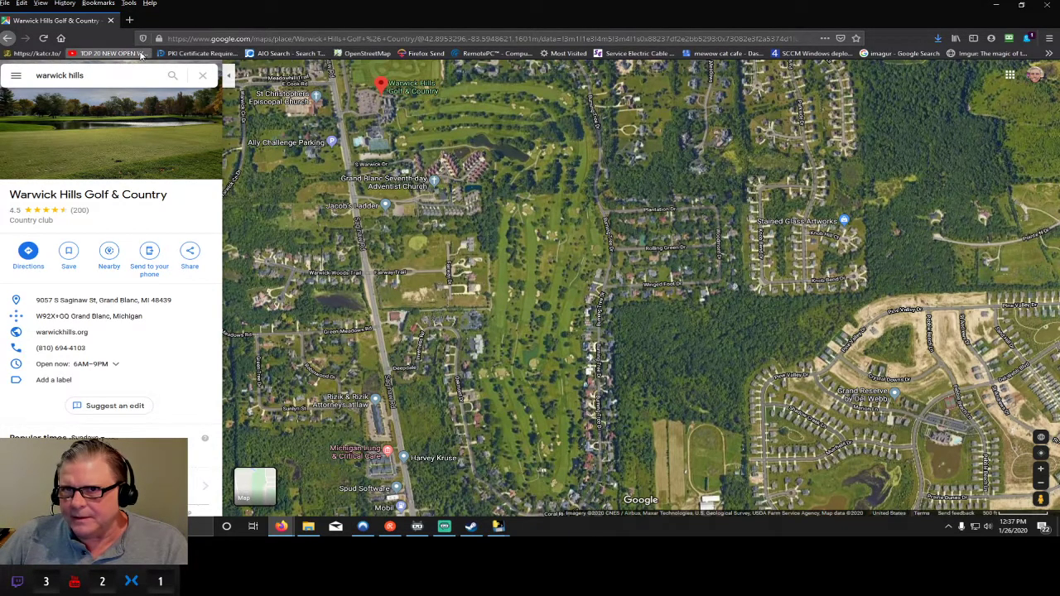
- Open YouTube in a new browser tab and go to the signed-in account's own channel page
click(131, 20)
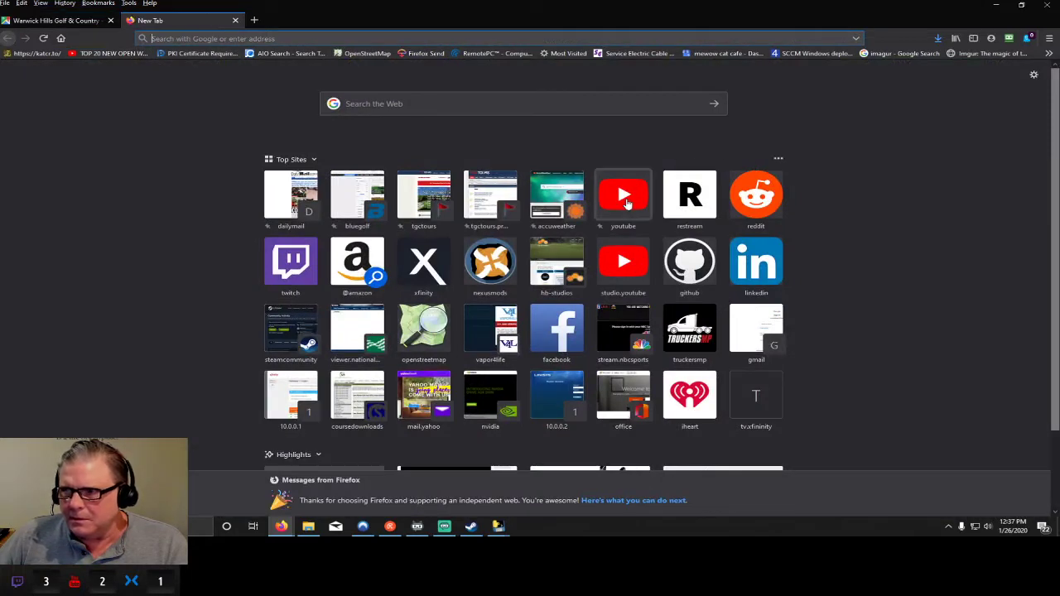
click(626, 205)
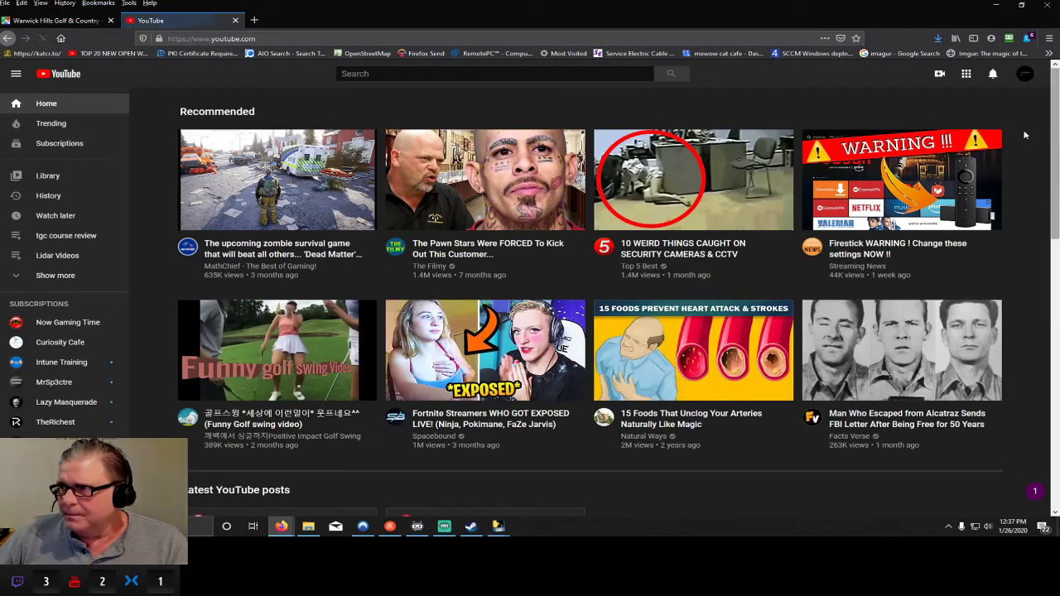
click(1025, 76)
click(899, 138)
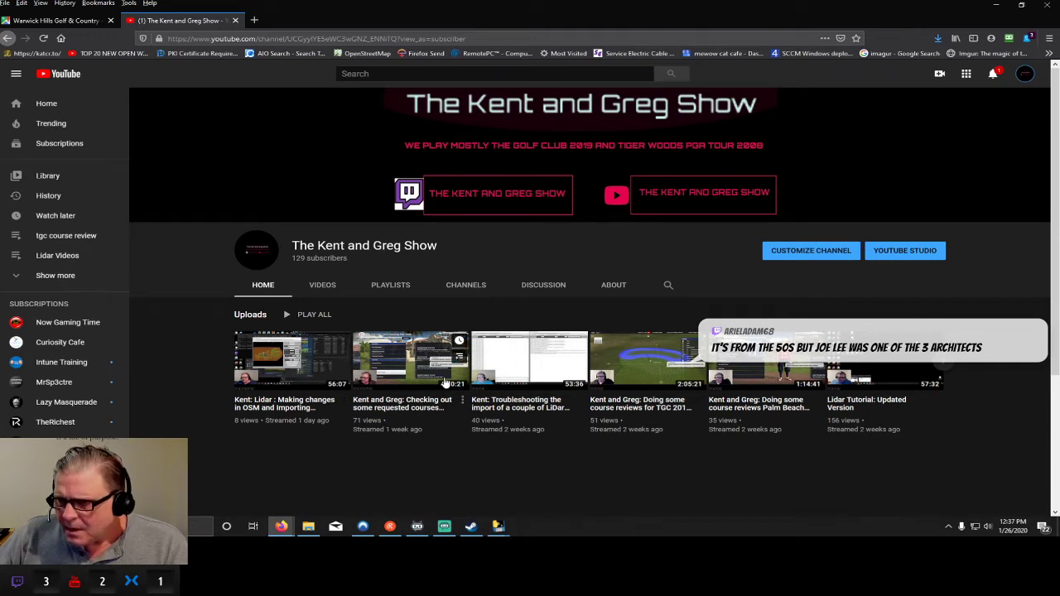
- Read the Warwick Hills CC request comment from the YouTube notifications, highlight "Hosted Buick Open", and close the notifications
click(994, 74)
click(993, 75)
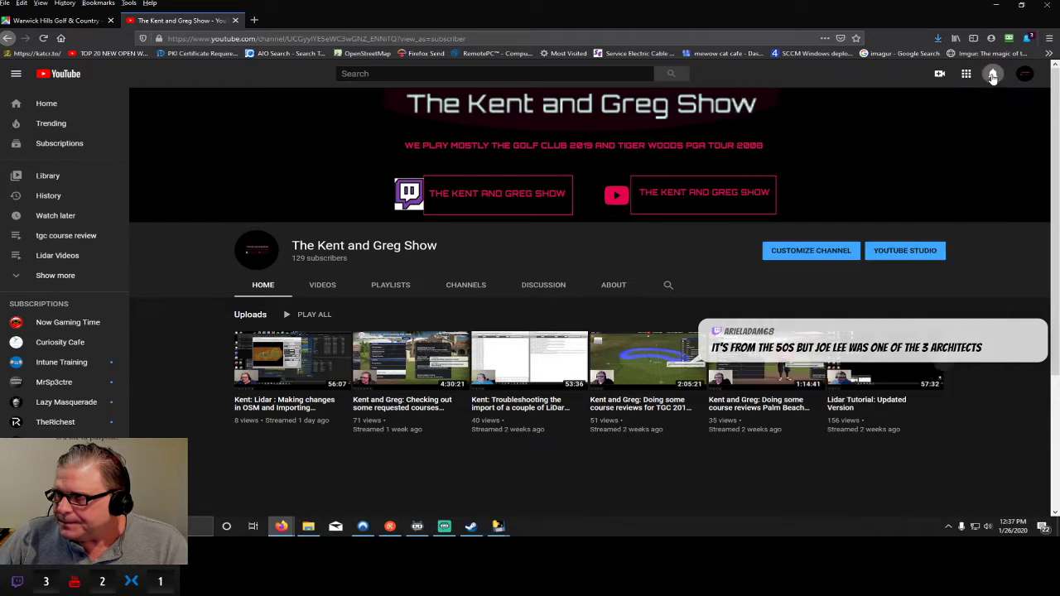
click(992, 74)
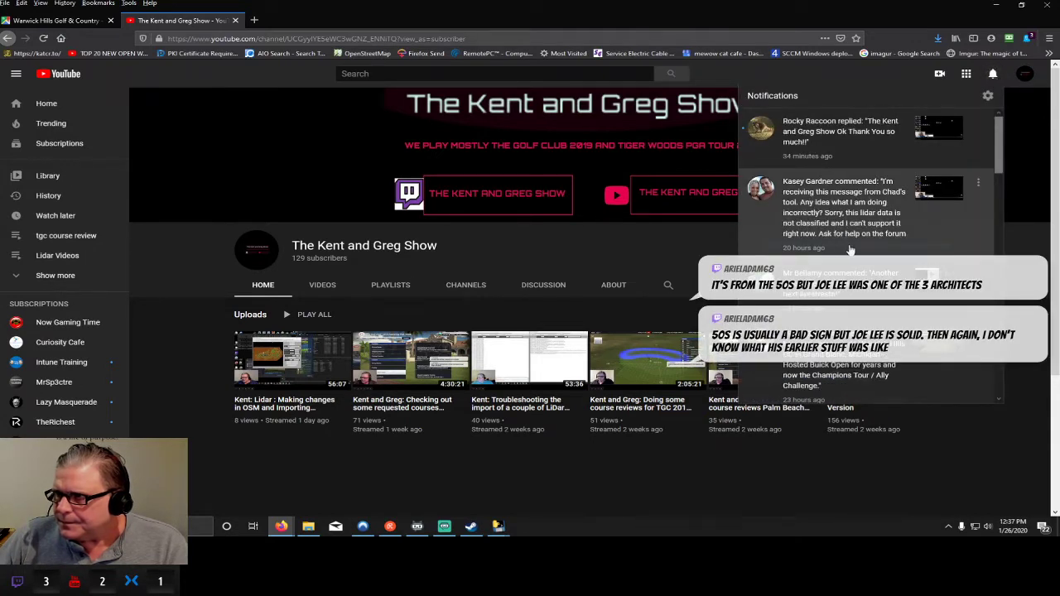
scroll(849, 249, down, 3)
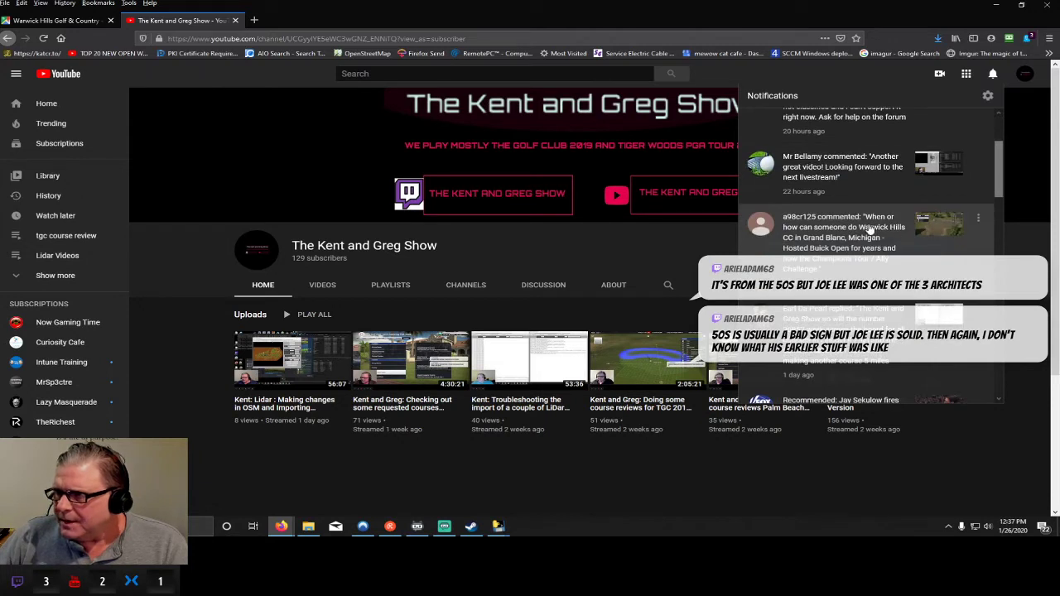
click(869, 229)
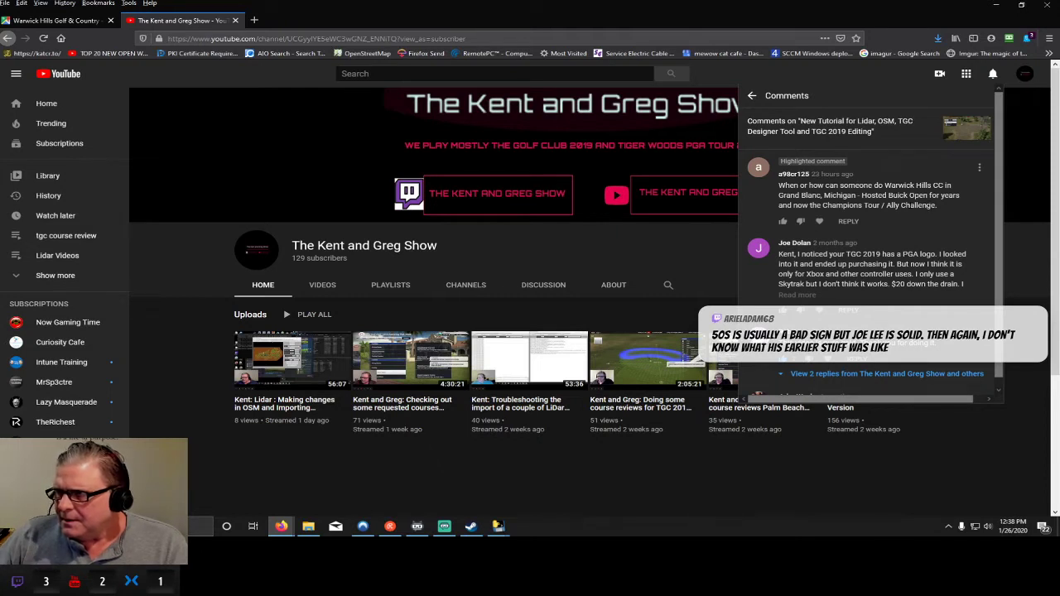
drag(862, 195, 931, 197)
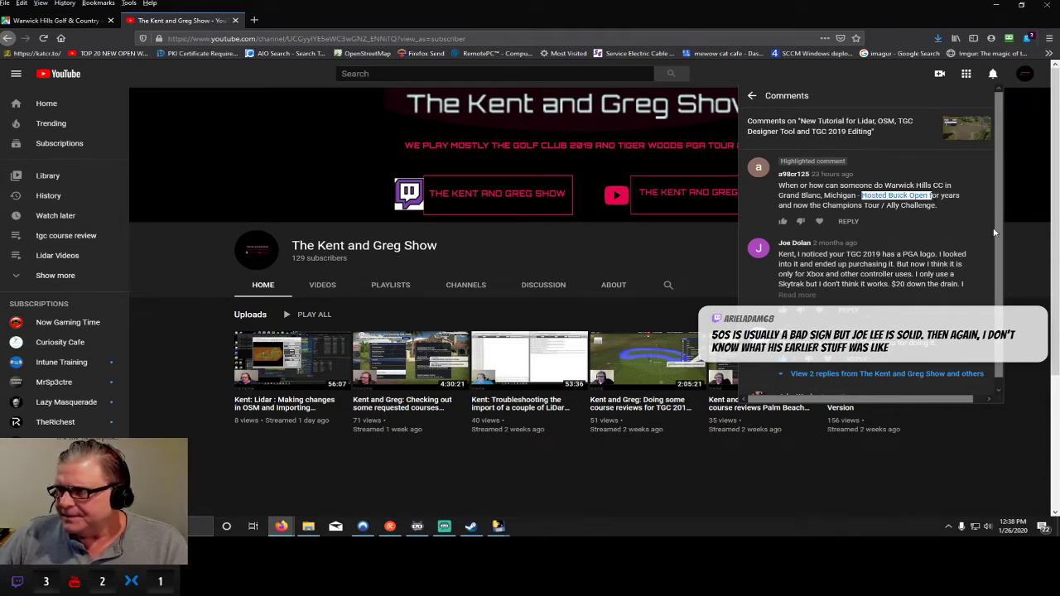
click(849, 71)
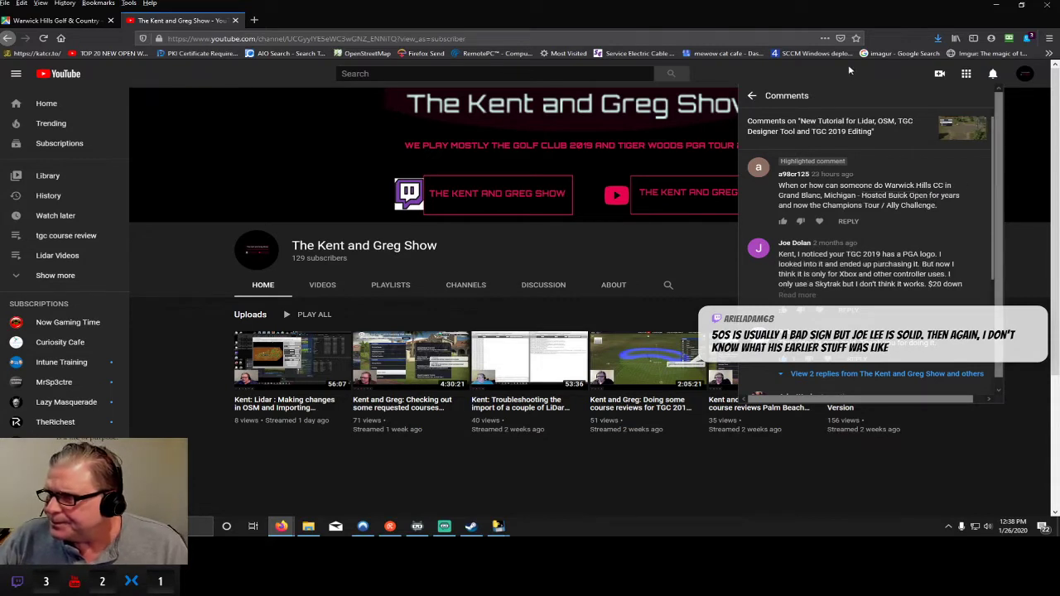
click(851, 70)
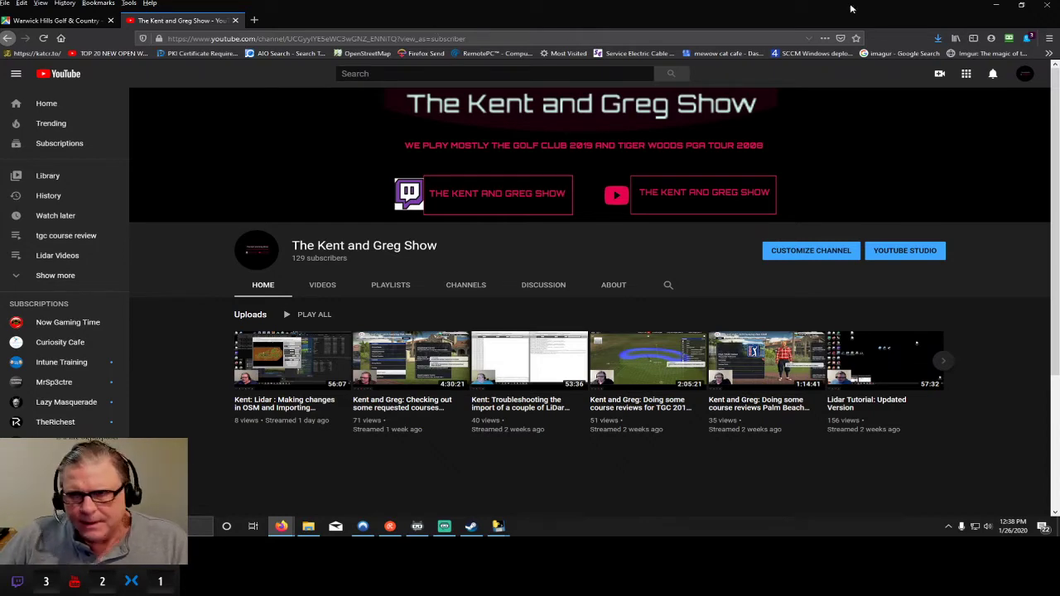
- Minimize the maps browser and TGC Golf Tools, move the YouTube Studio window aside, and relaunch tgc_gui_0_3_0.exe from the desktop
click(996, 5)
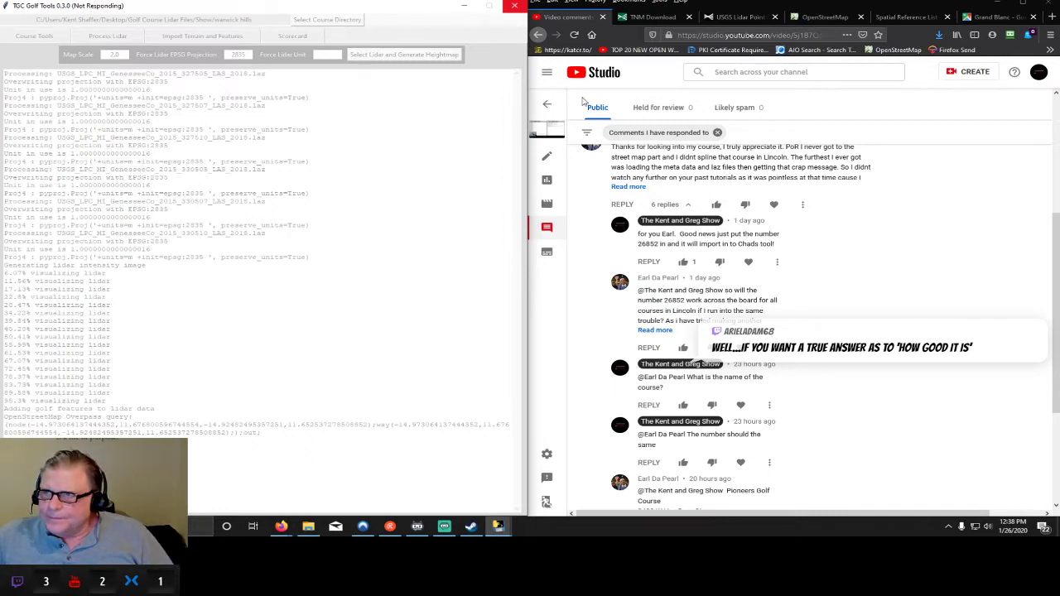
click(464, 8)
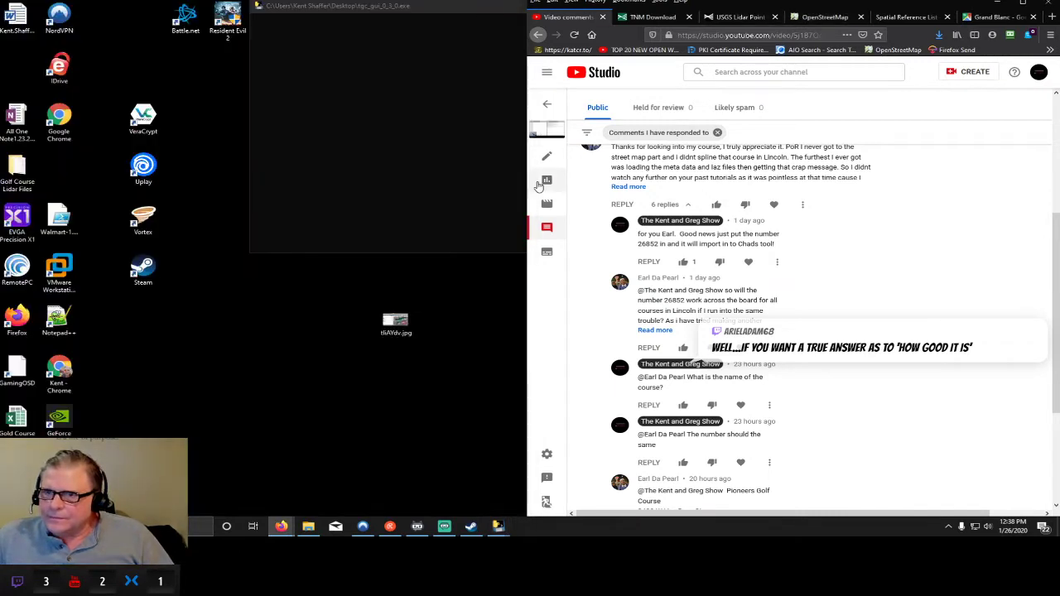
drag(787, 12, 260, 15)
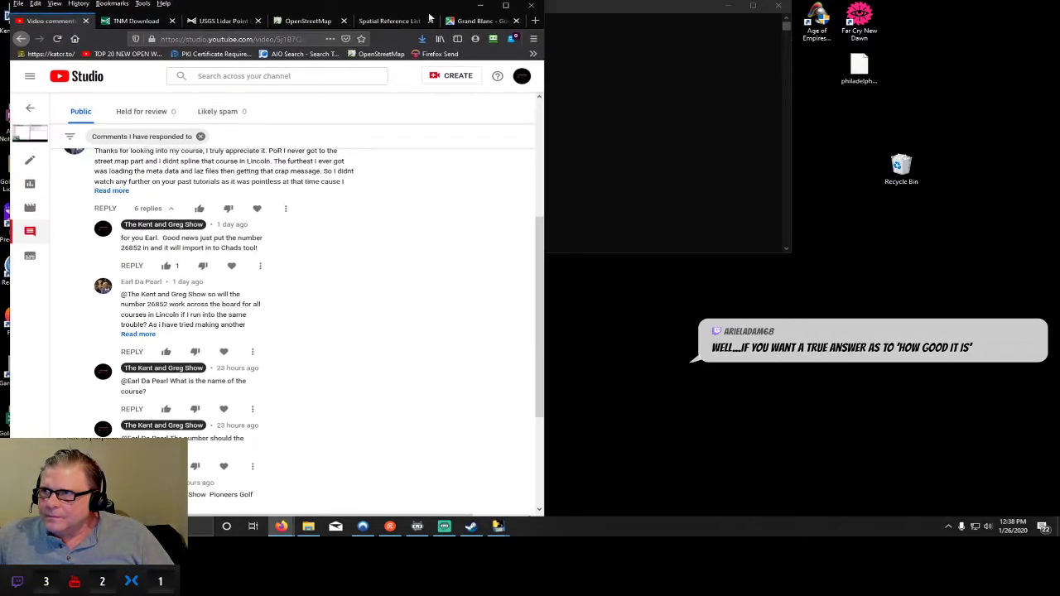
double_click(563, 215)
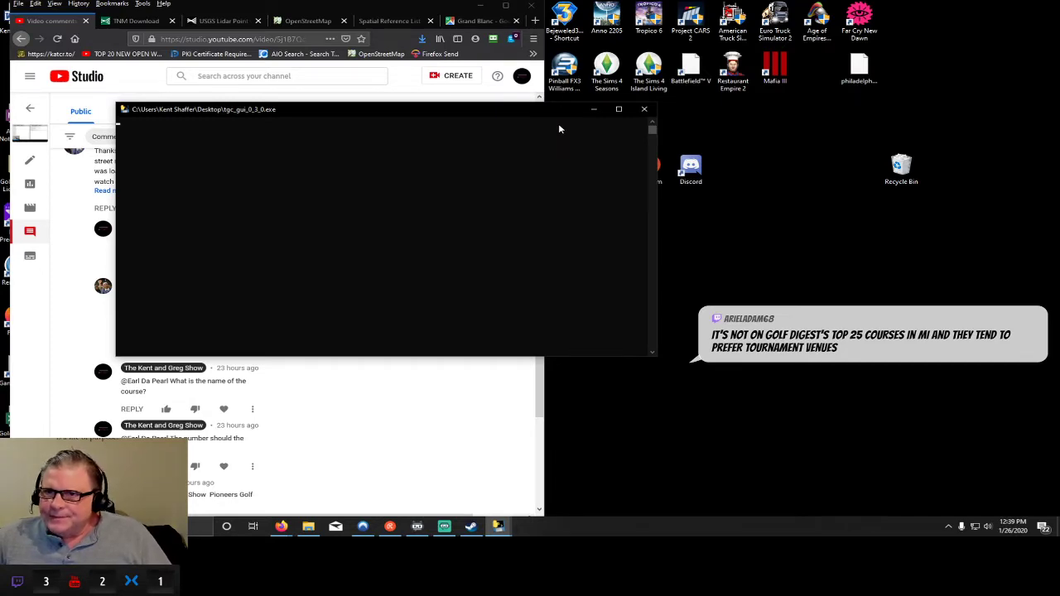
- Set the course directory to "warwick hills" within Golf Course Lidar Files > Show
click(340, 33)
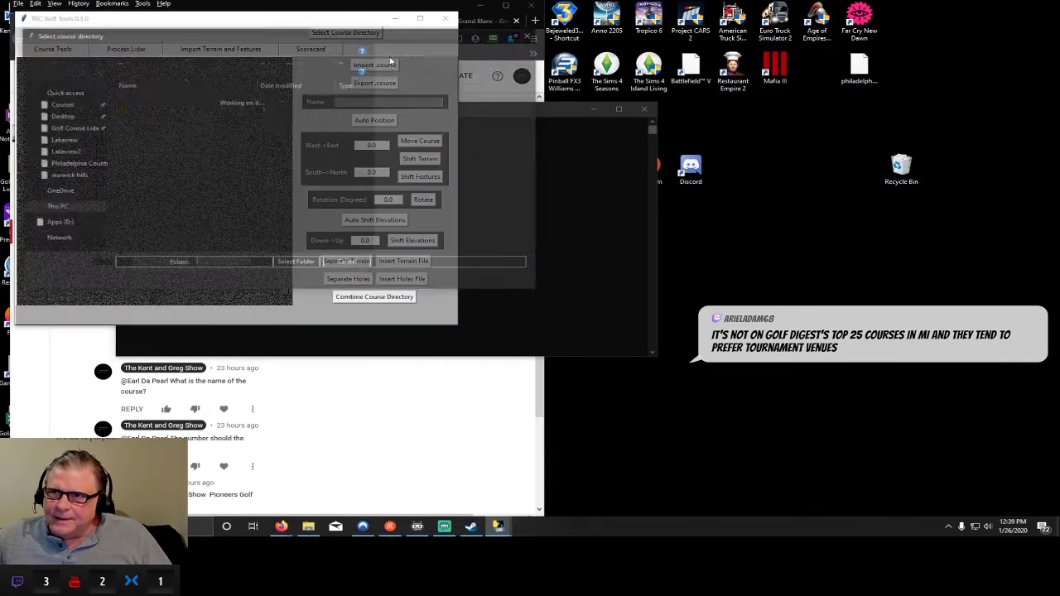
click(103, 103)
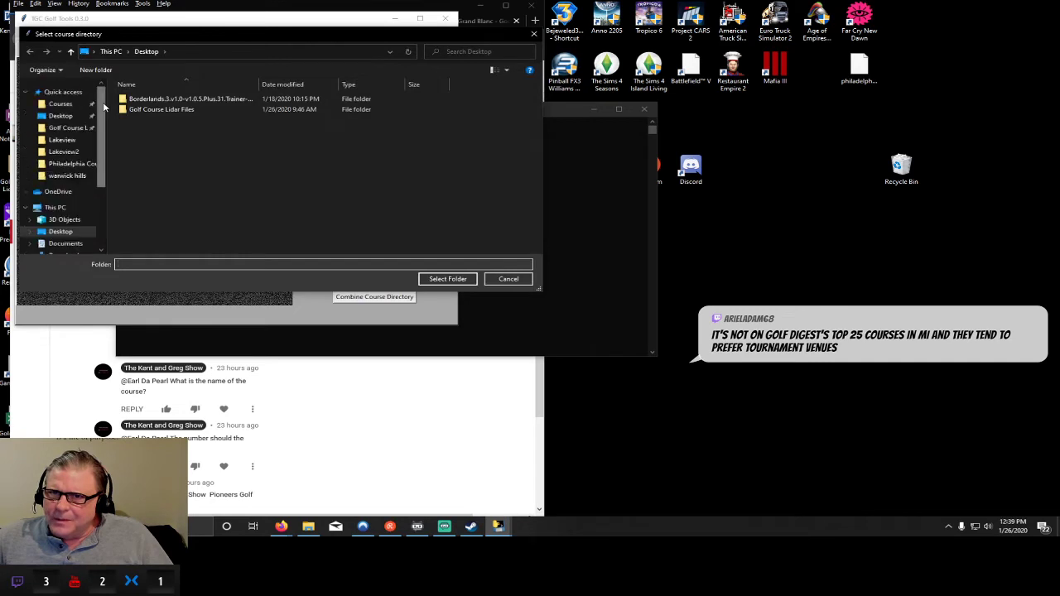
click(72, 130)
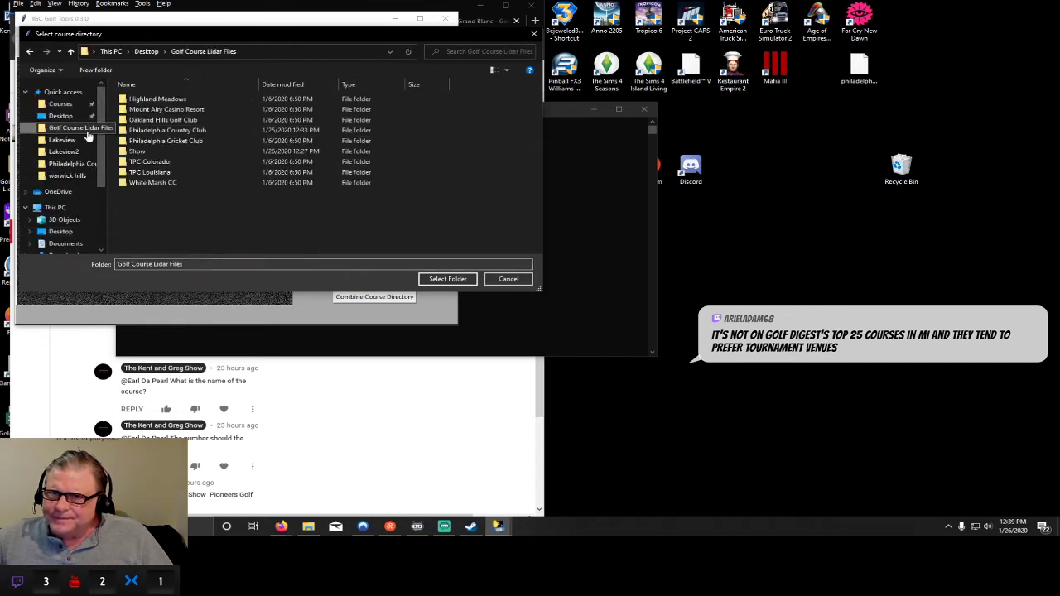
double_click(149, 150)
double_click(145, 130)
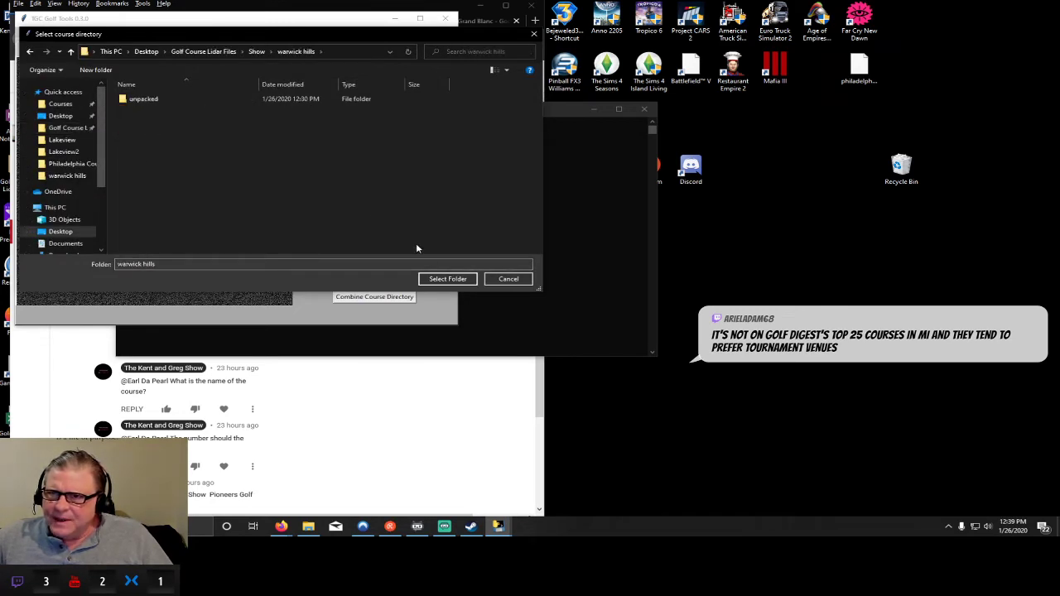
click(444, 278)
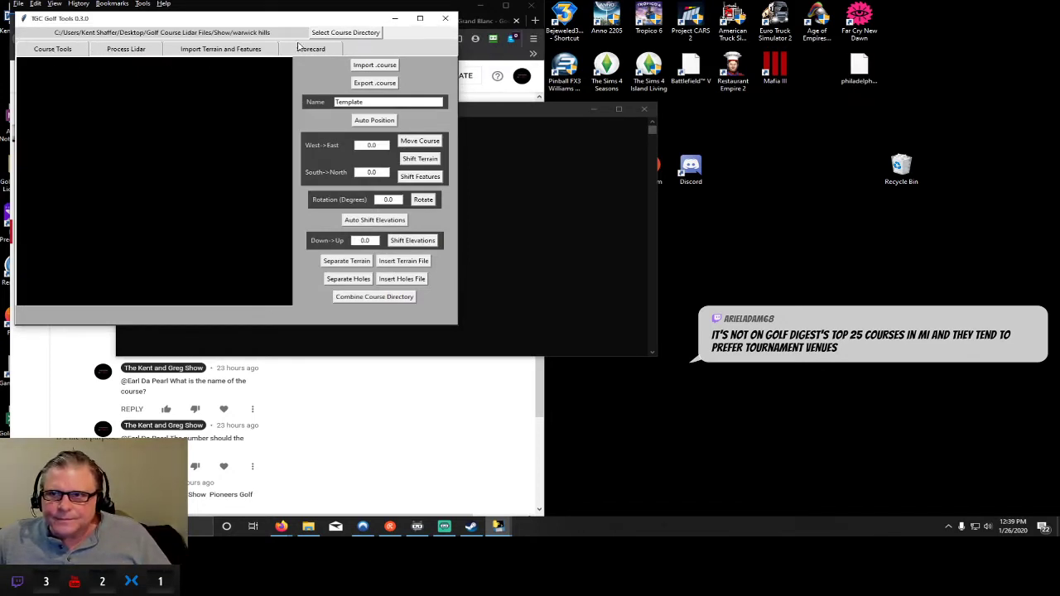
- Reselect the "warwick hills" folder inside Golf Course Lidar Files > Show as the course directory
click(349, 34)
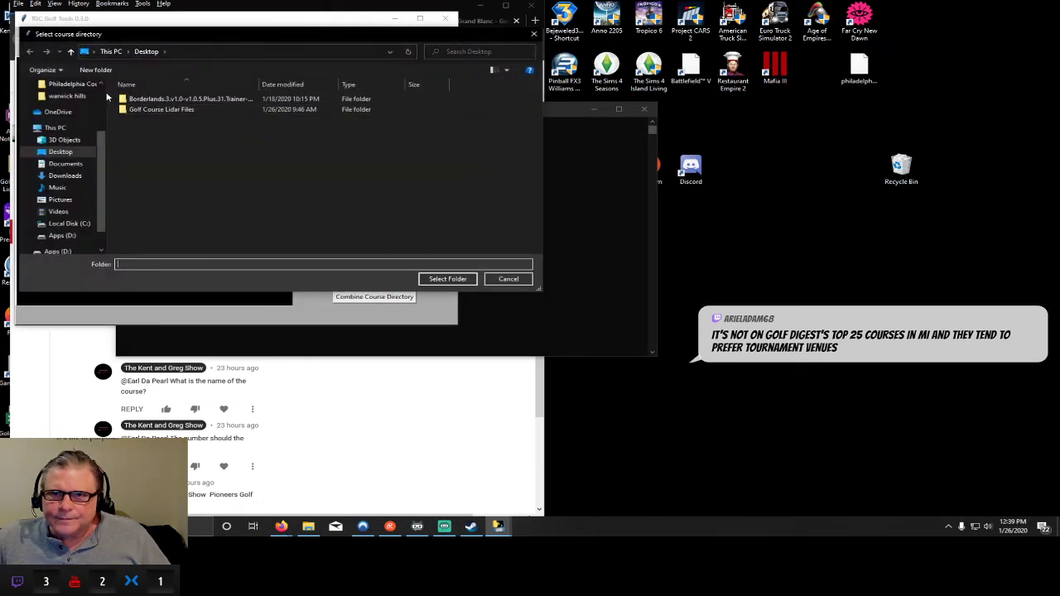
scroll(91, 124, up, 3)
click(68, 128)
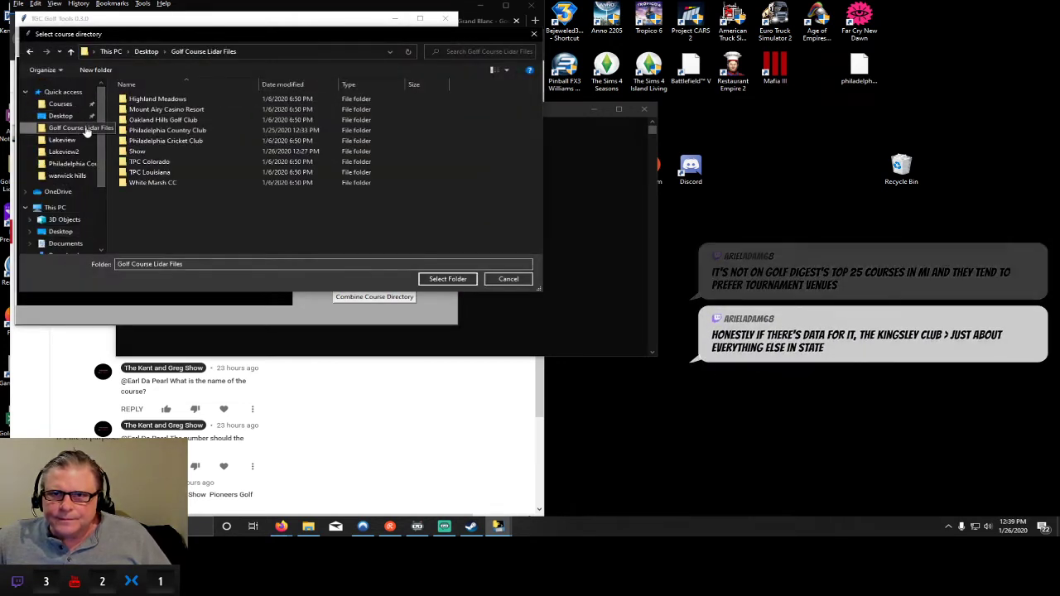
double_click(152, 182)
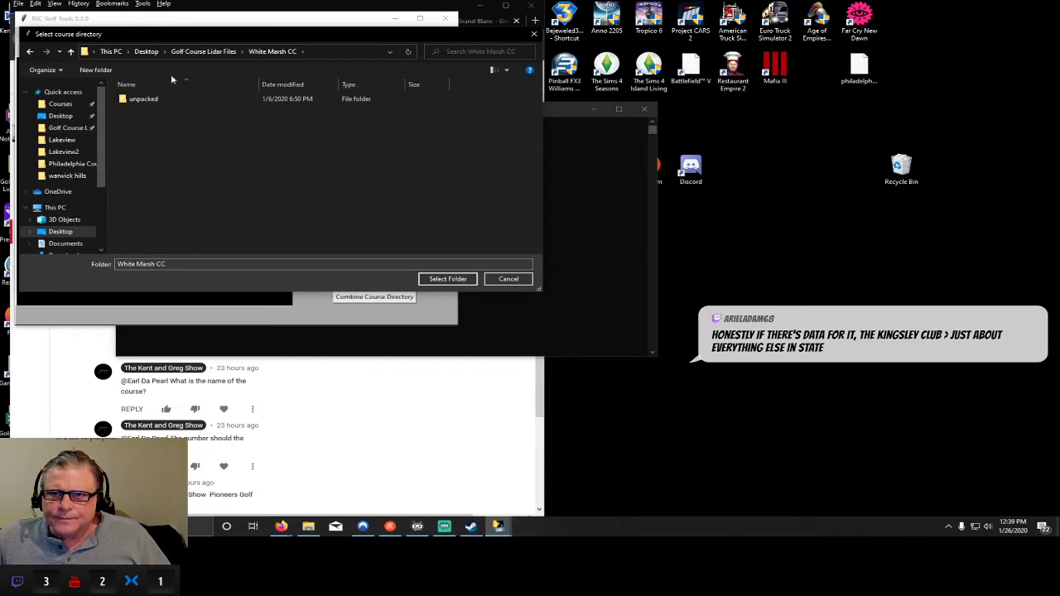
click(203, 51)
double_click(147, 150)
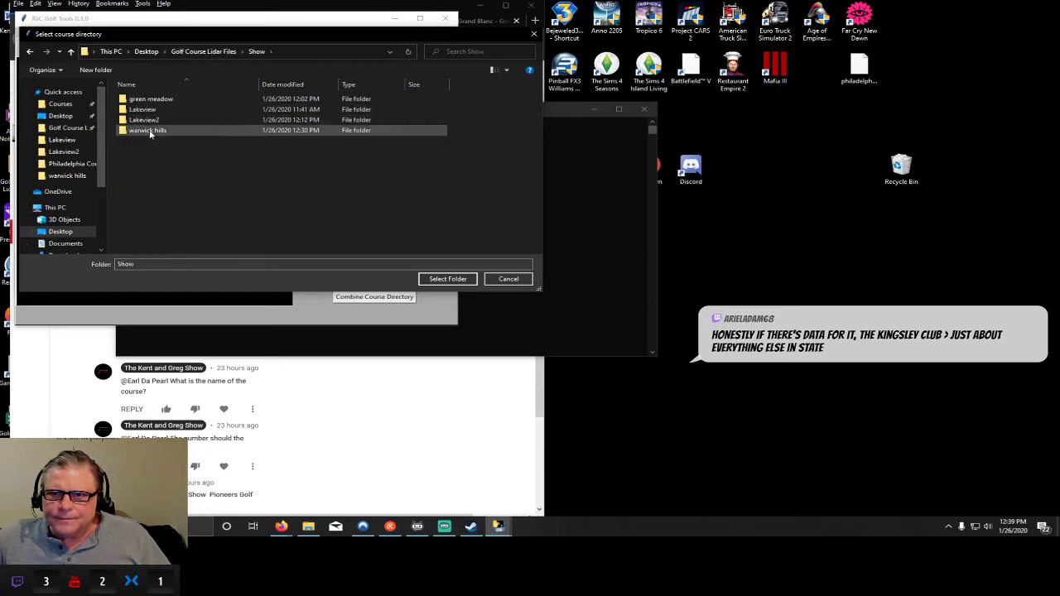
double_click(147, 130)
click(470, 279)
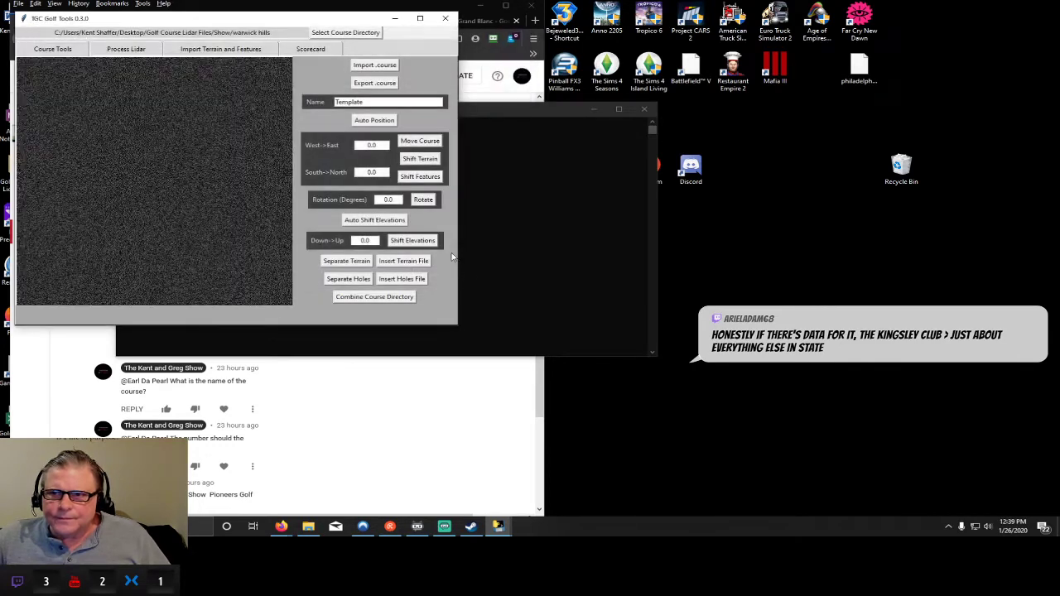
- Import template.course from the warwick hills folder and open the lidar processing settings
click(374, 65)
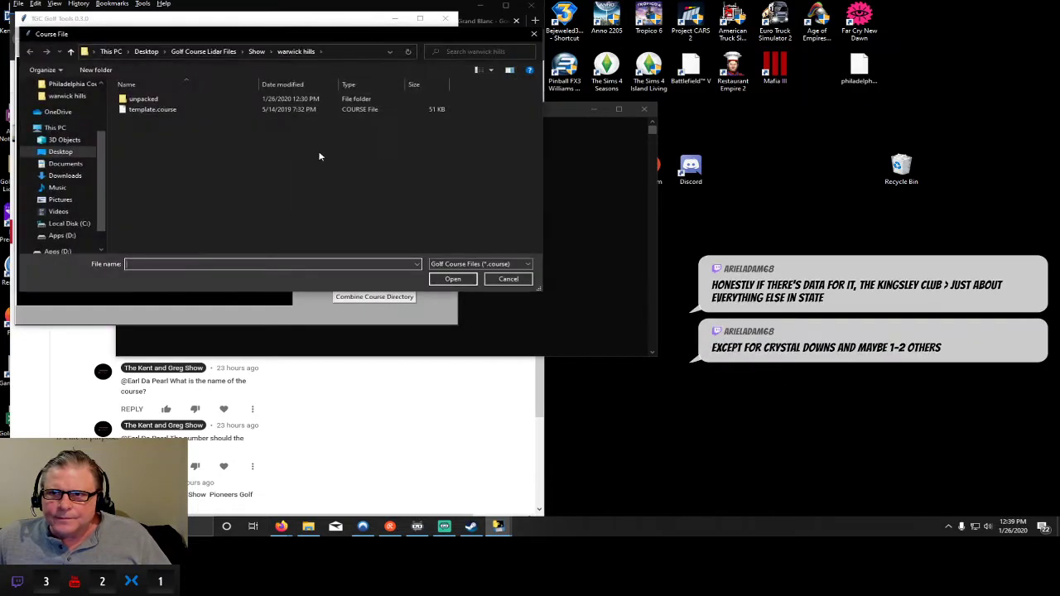
double_click(160, 112)
click(137, 51)
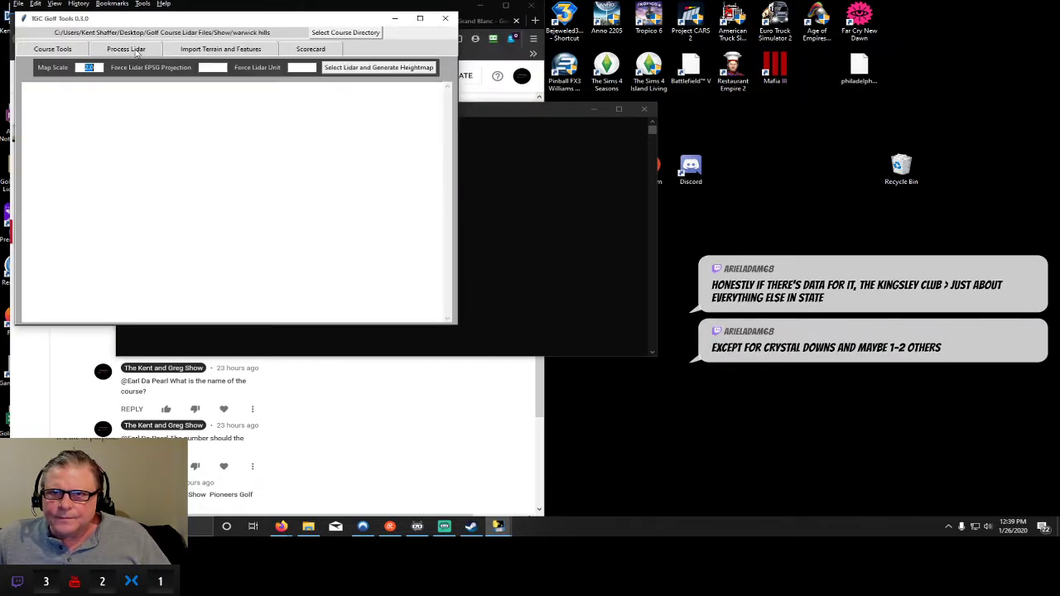
click(282, 527)
click(373, 488)
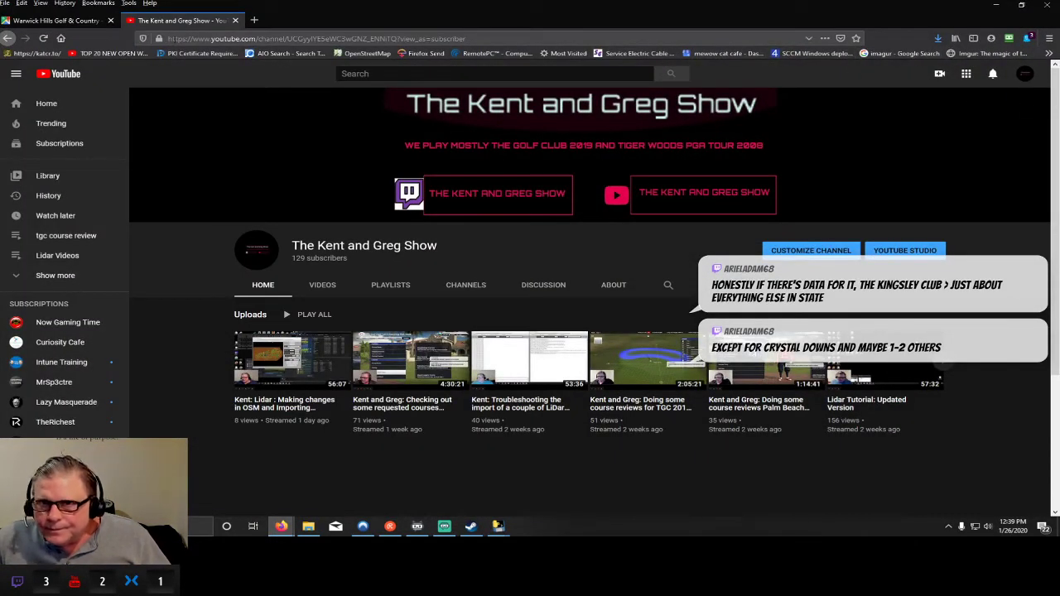
click(1047, 9)
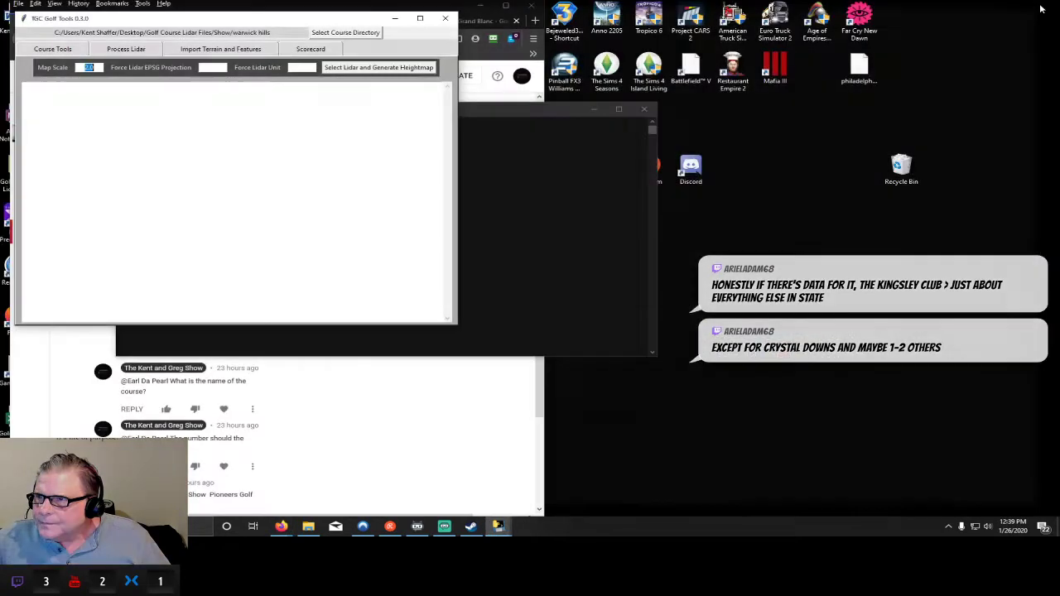
- Switch to the browser's Spatial Reference list of Ohio projections and arrange it side by side with the TGC Golf Tools window
mouse_move(281, 530)
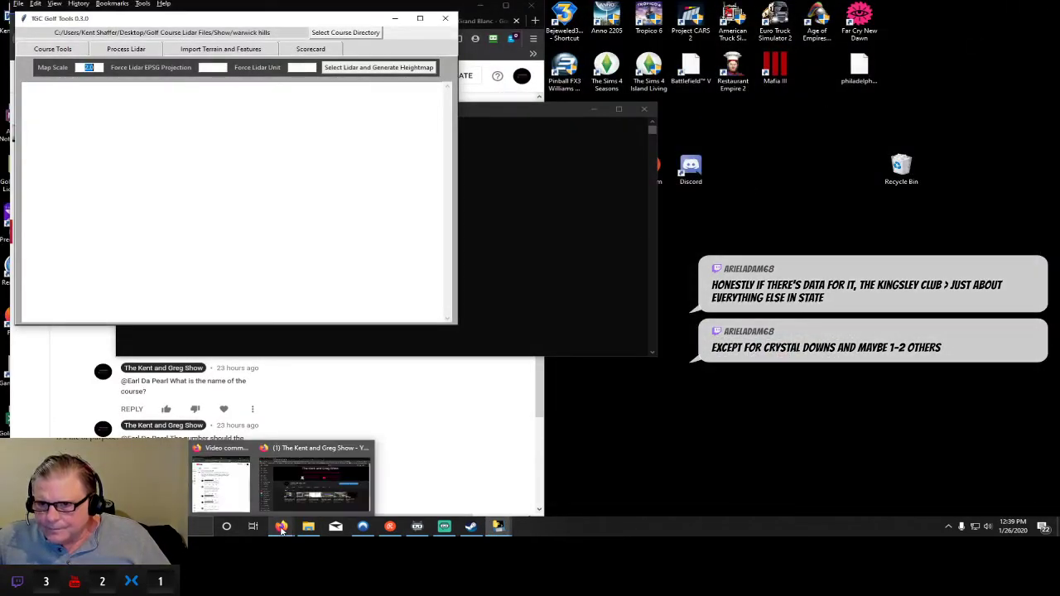
click(249, 487)
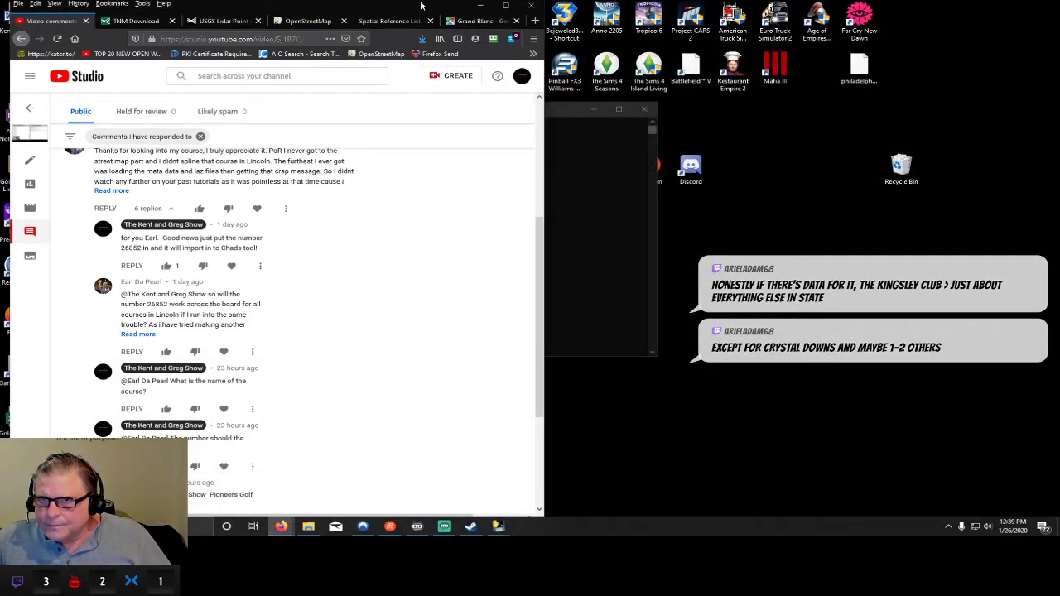
click(387, 22)
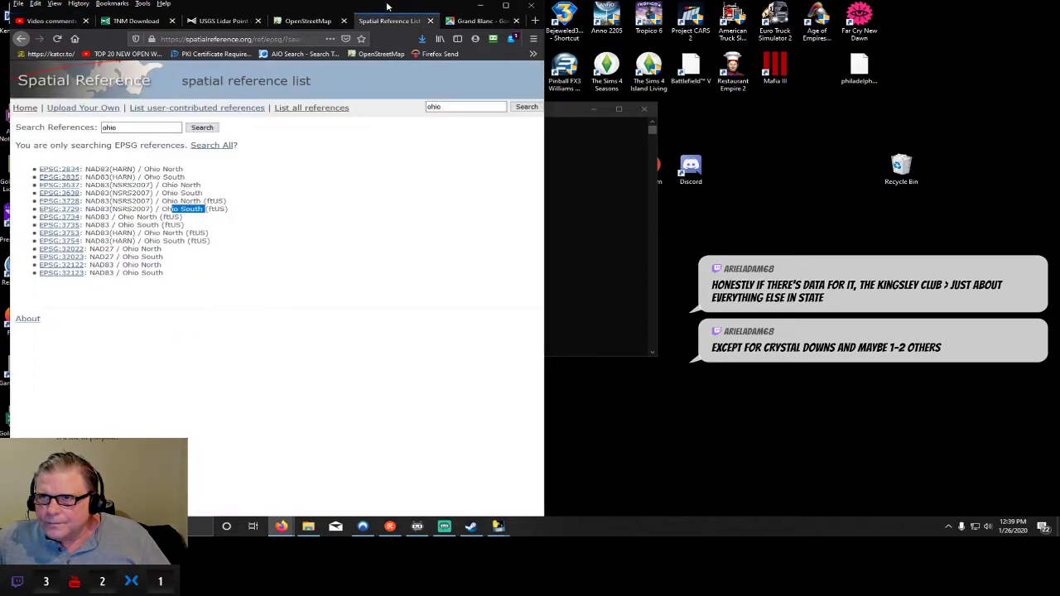
key(super+Right)
key(super+Right)
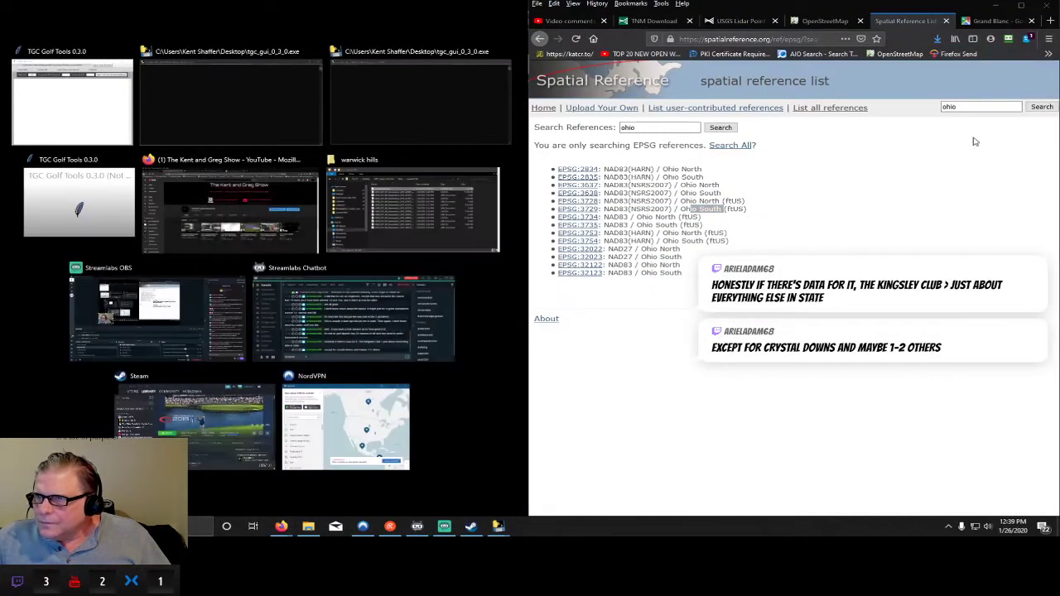
click(96, 122)
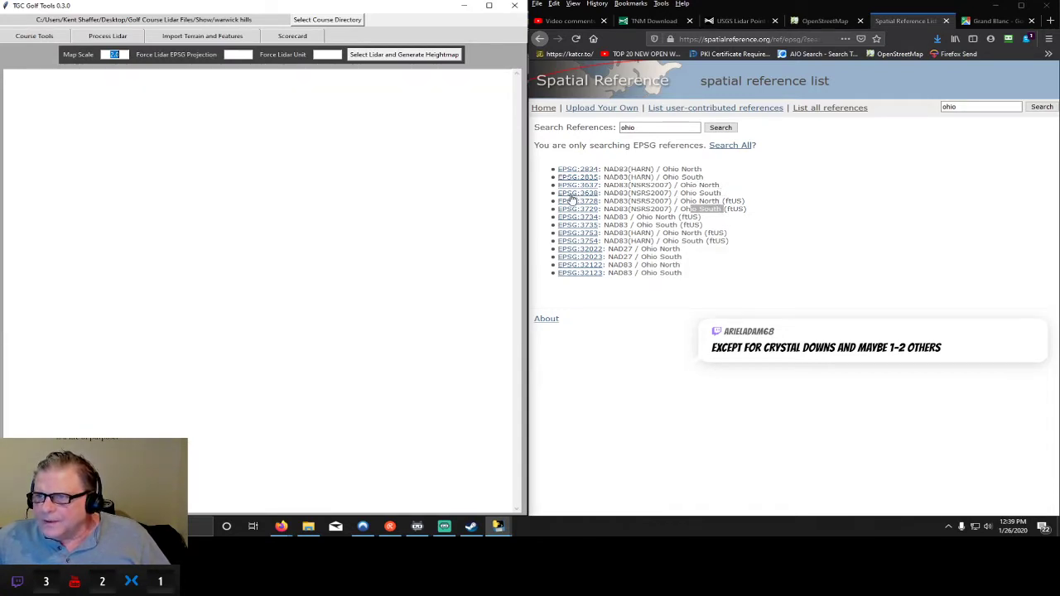
- Try to generate the heightmap from the warwick hills lidar folder with the lidar EPSG projection forced to 3638
click(238, 54)
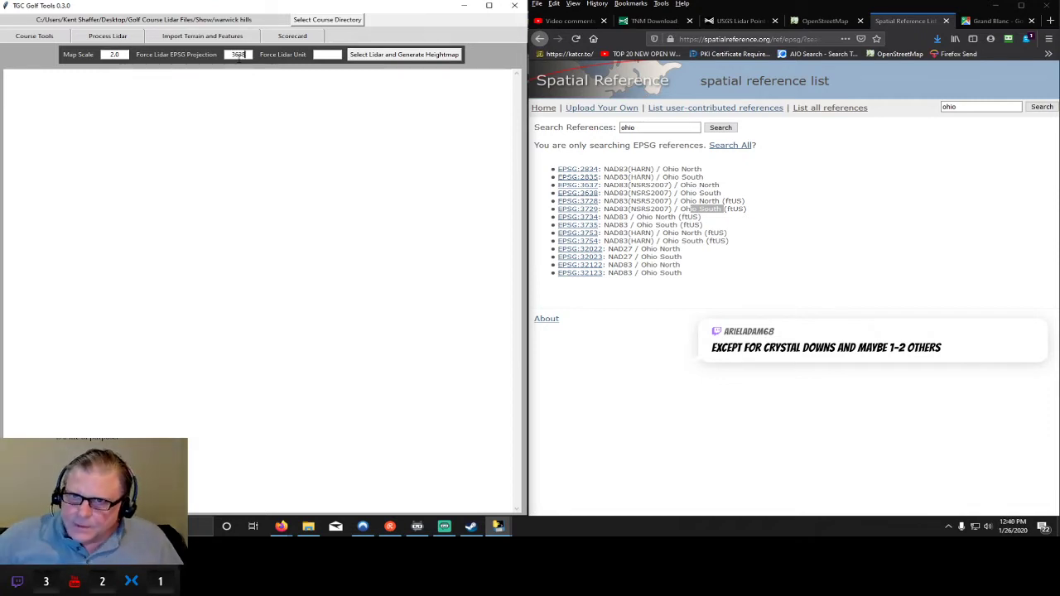
click(398, 55)
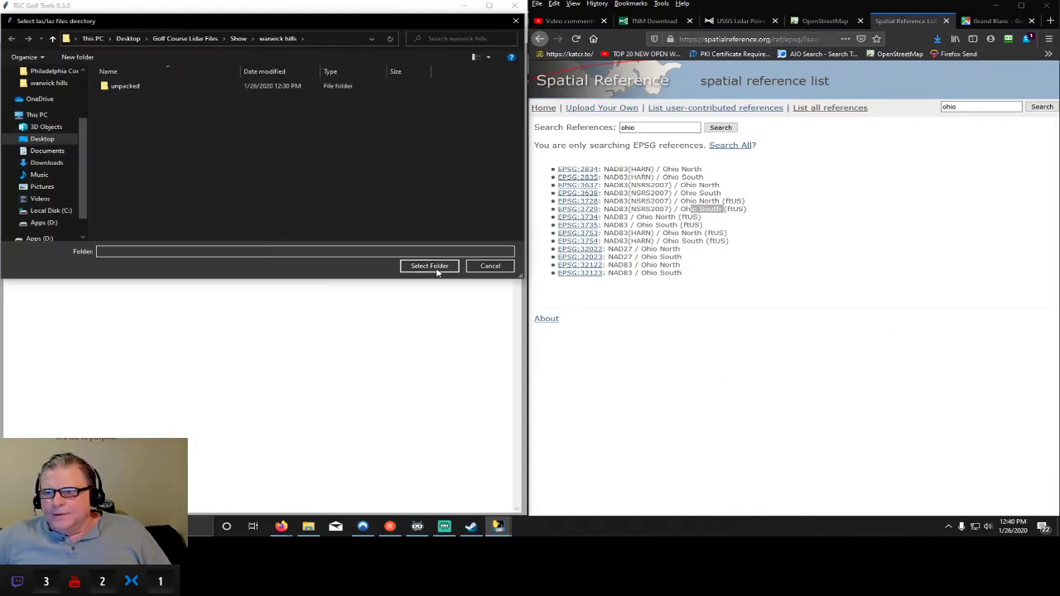
click(429, 266)
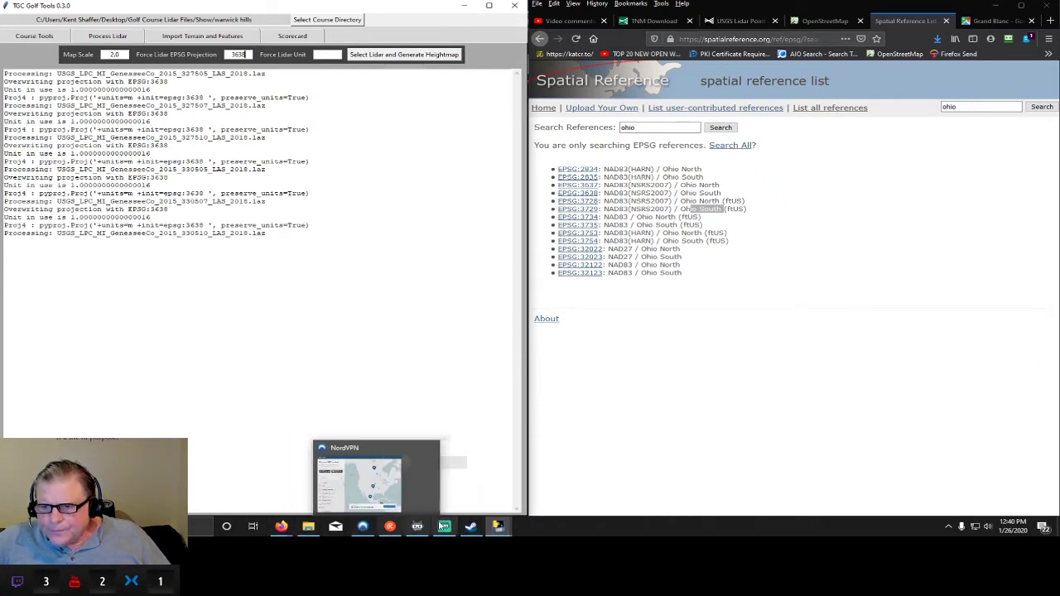
- Force-close both unresponsive TGC Golf Tools instances, first the EPSG 2835 run and then the EPSG 3638 run
mouse_move(499, 530)
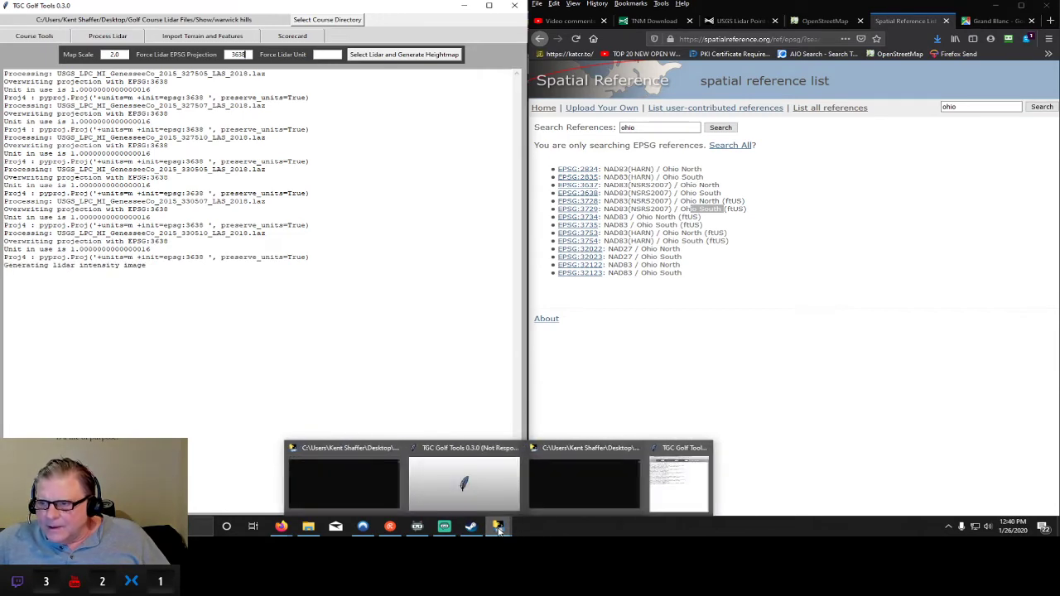
click(480, 495)
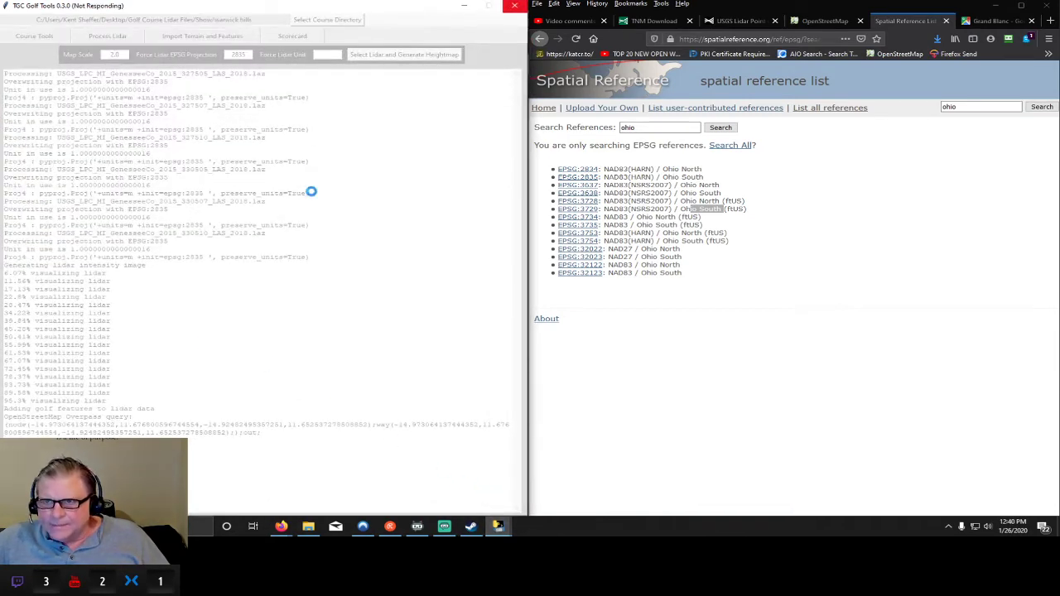
click(518, 5)
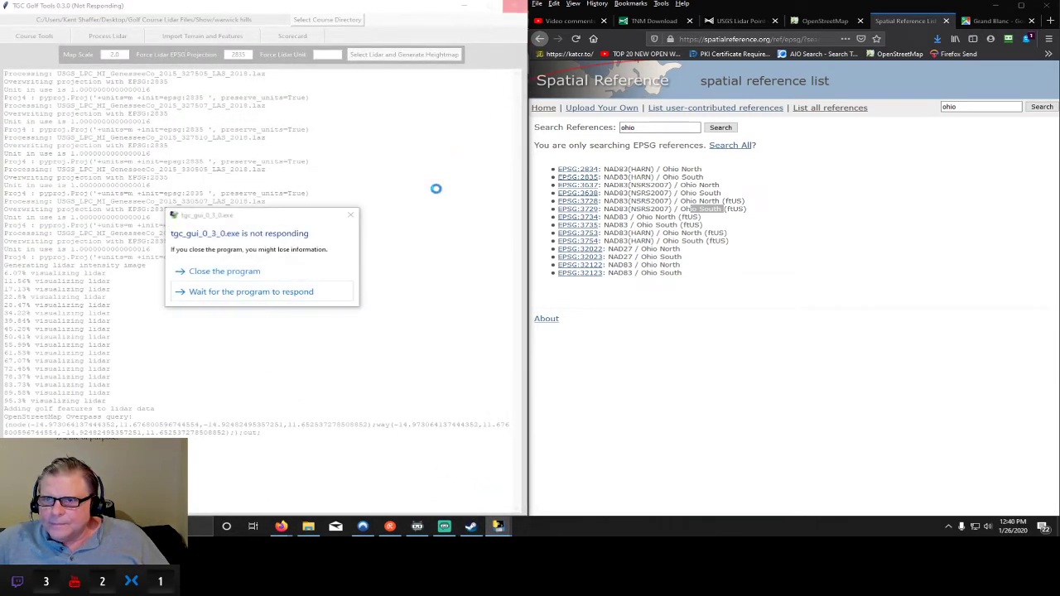
click(270, 277)
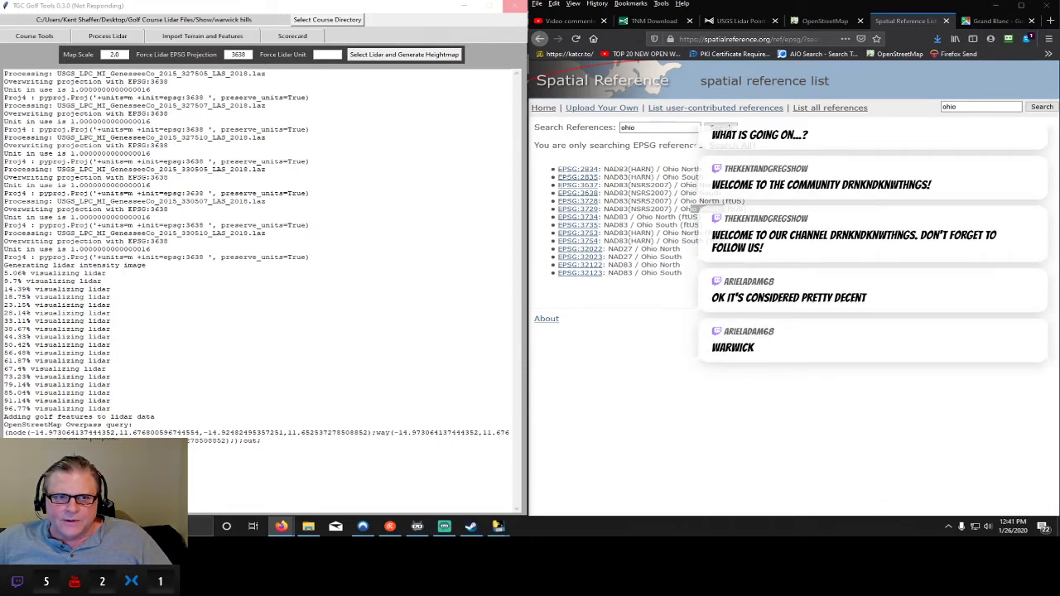
click(518, 7)
click(517, 7)
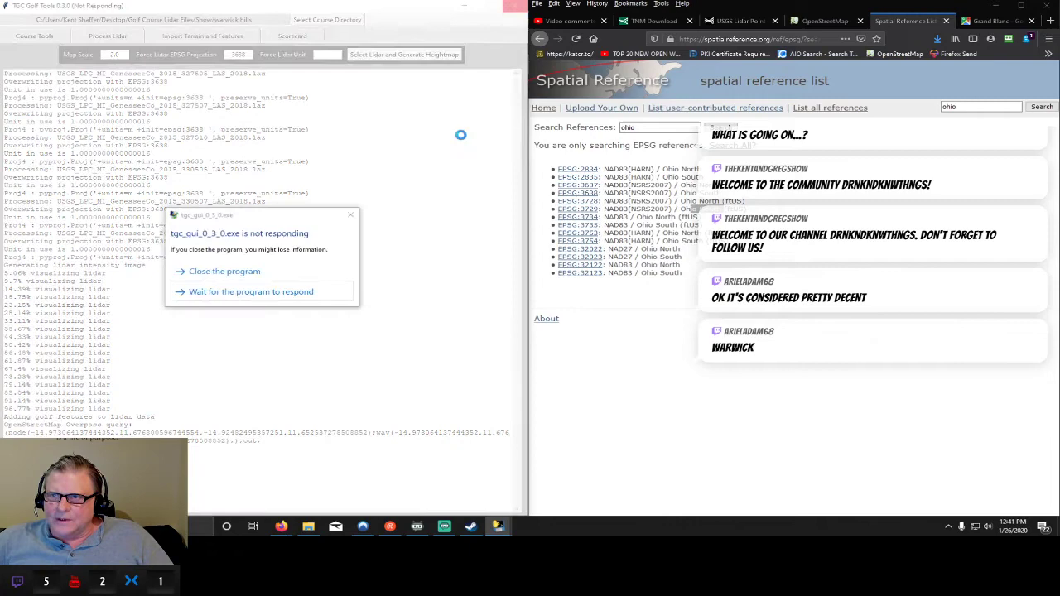
click(243, 272)
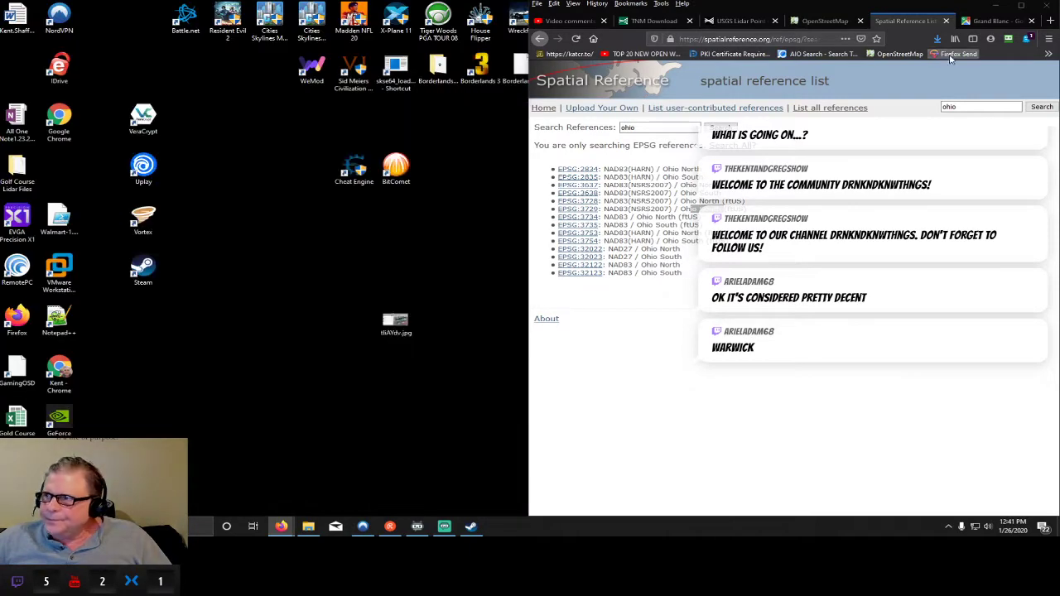
- Maximize the browser window and switch to the TNM Download page
drag(952, 6, 725, 122)
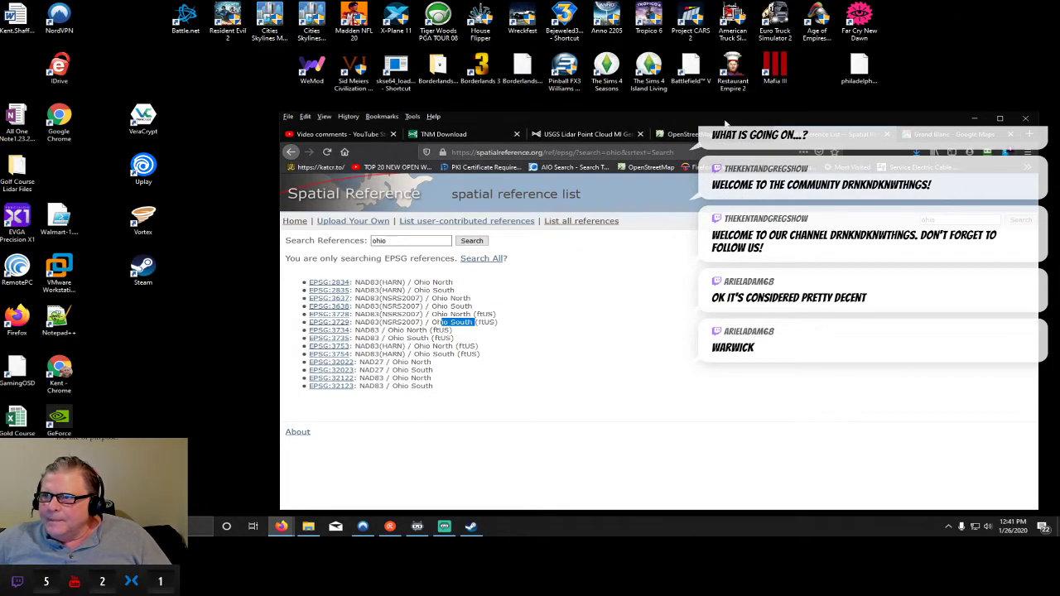
double_click(749, 117)
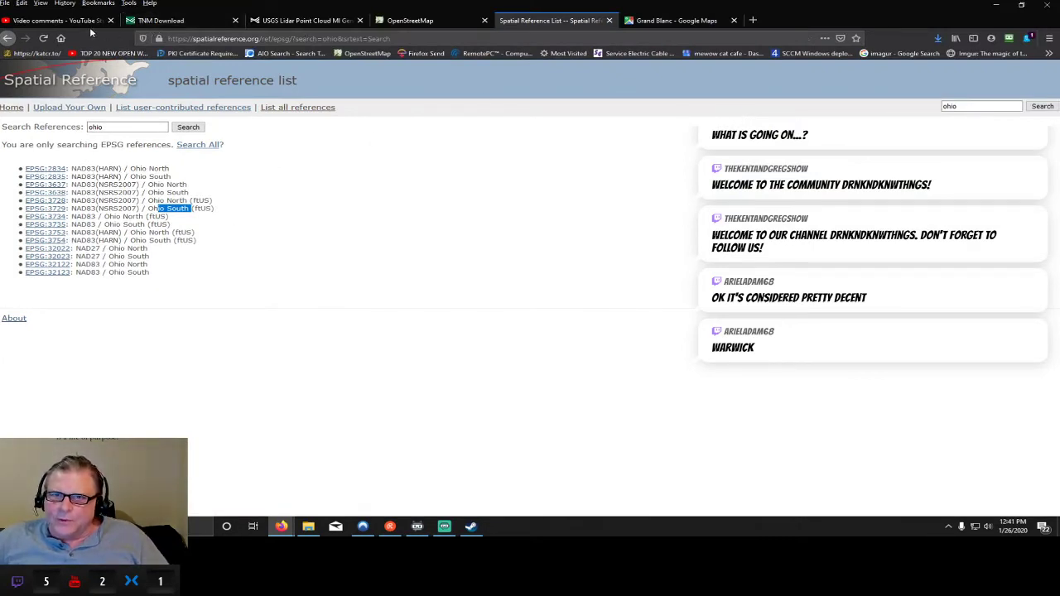
click(149, 22)
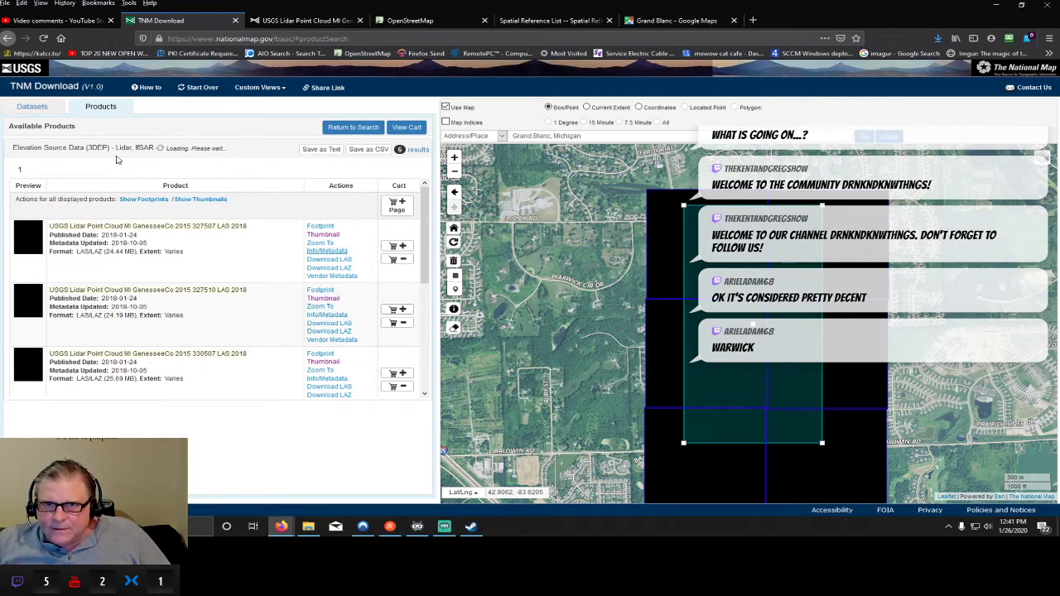
- Search the TNM Download map for the course's street address in Moorpark, California, and examine the area around the located point
click(568, 136)
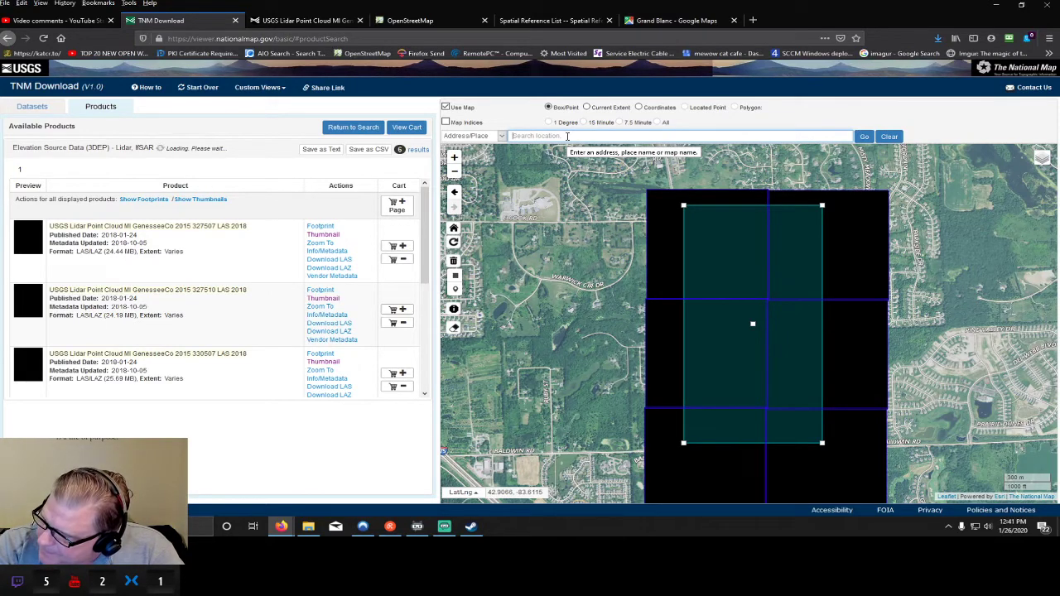
text(1518)
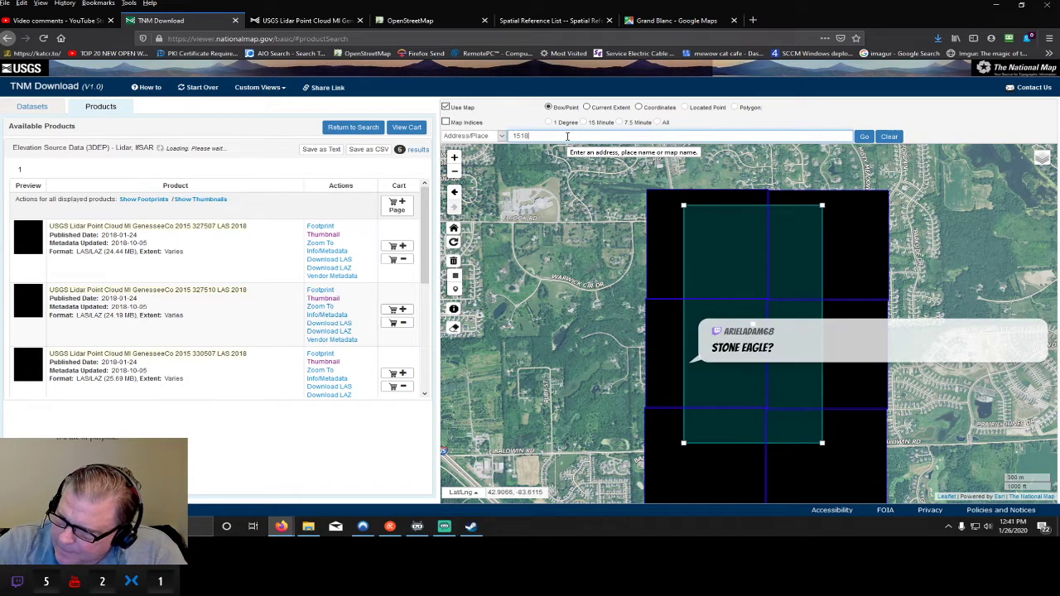
text(7 tierra rejada rd moorpark ca)
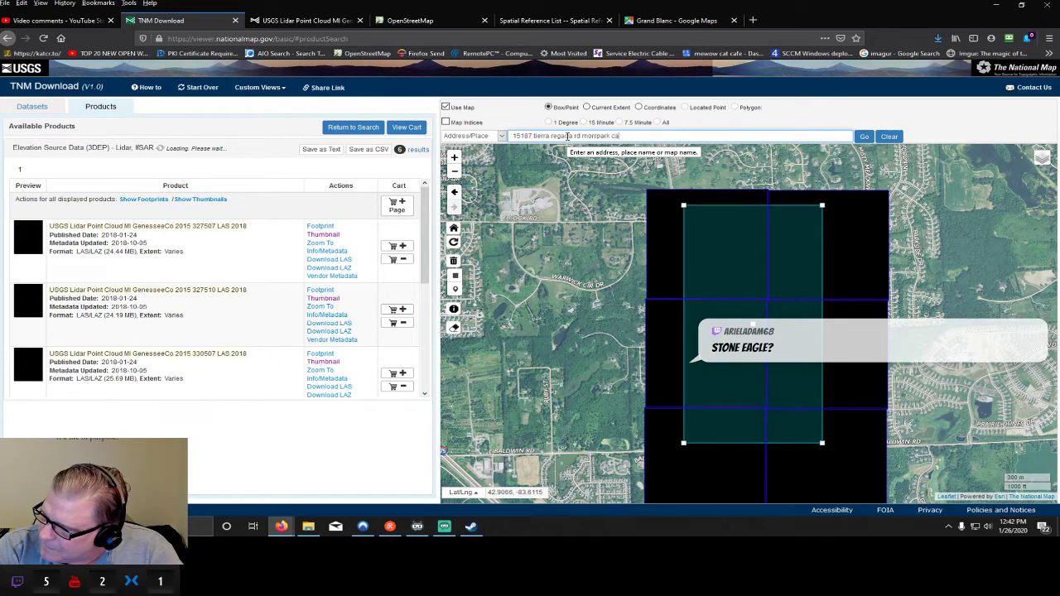
key(Return)
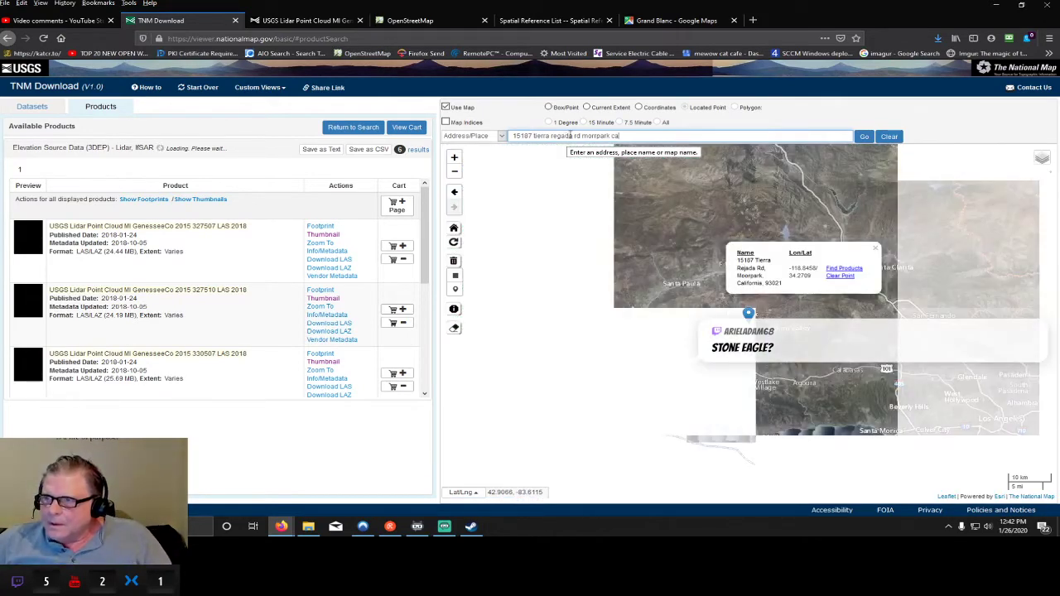
drag(724, 337, 679, 359)
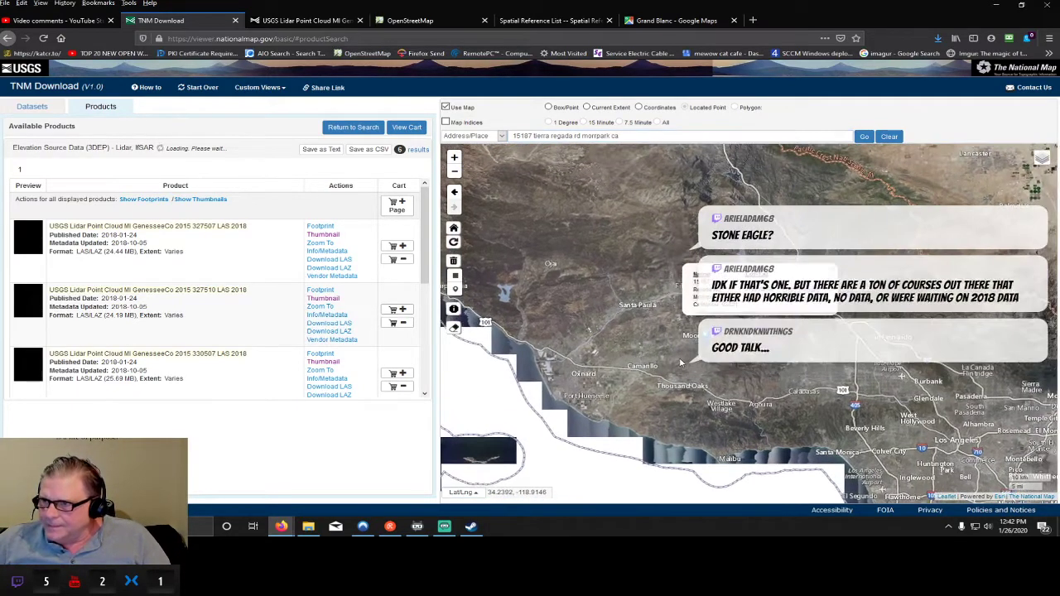
scroll(680, 361, up, 2)
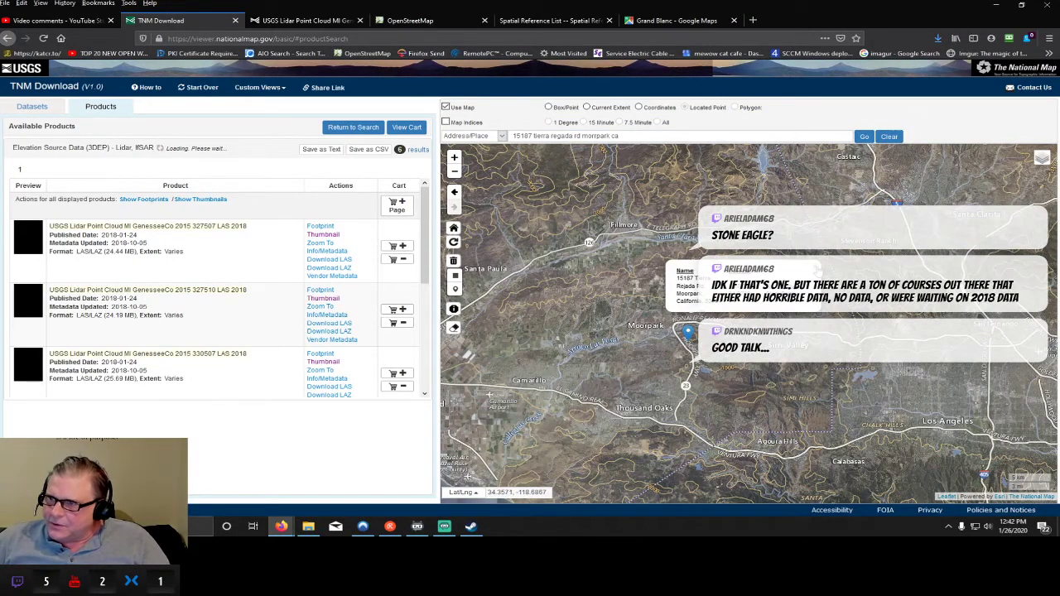
scroll(692, 361, up, 3)
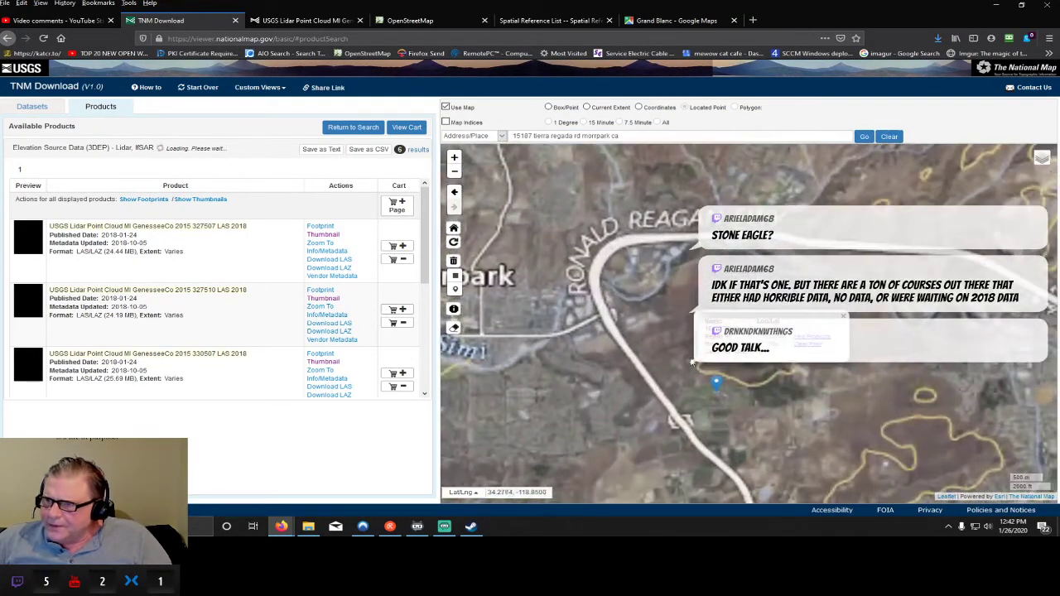
scroll(692, 362, up, 2)
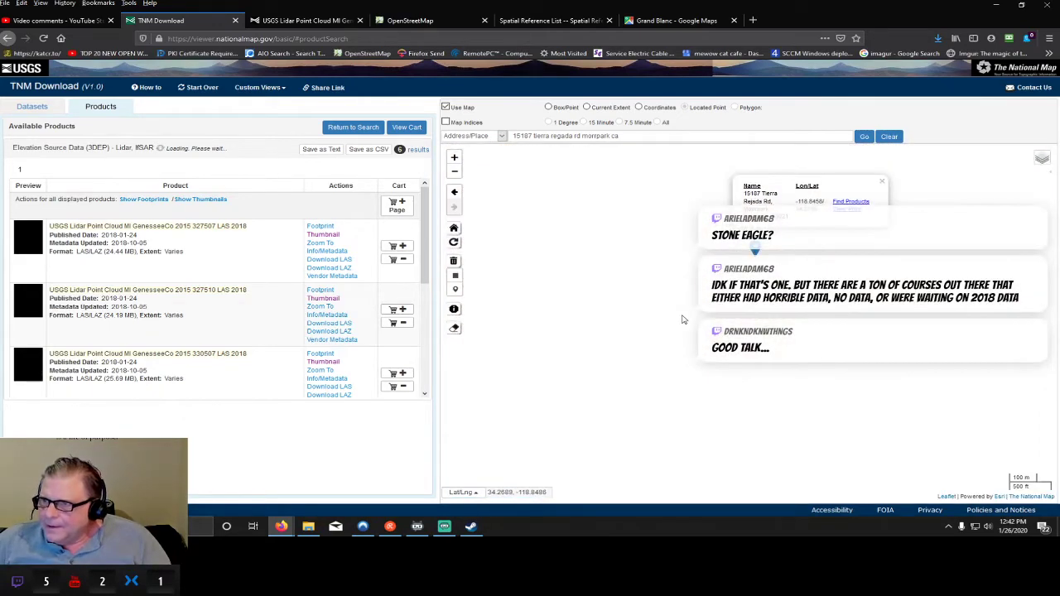
scroll(683, 320, down, 2)
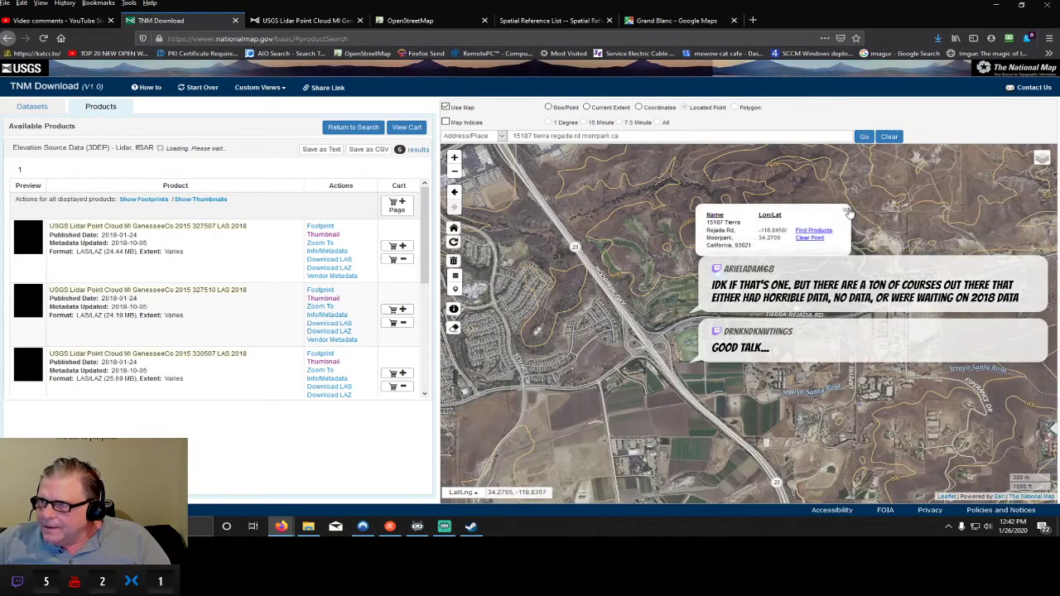
- Clear the located address point and draw a rectangular search area around the Moorpark golf course beside highway 23
click(846, 211)
click(778, 270)
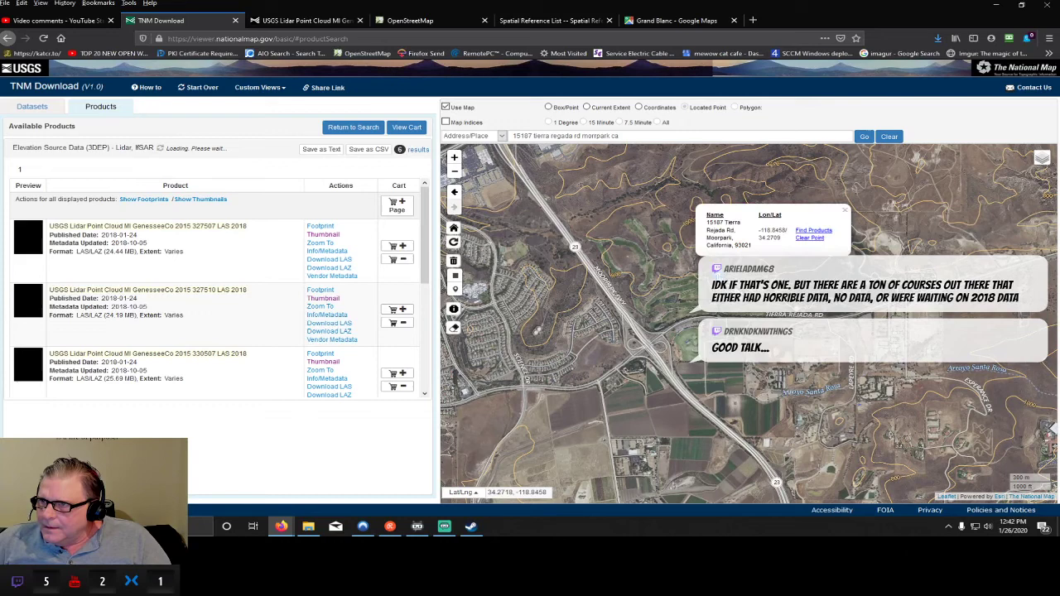
click(809, 238)
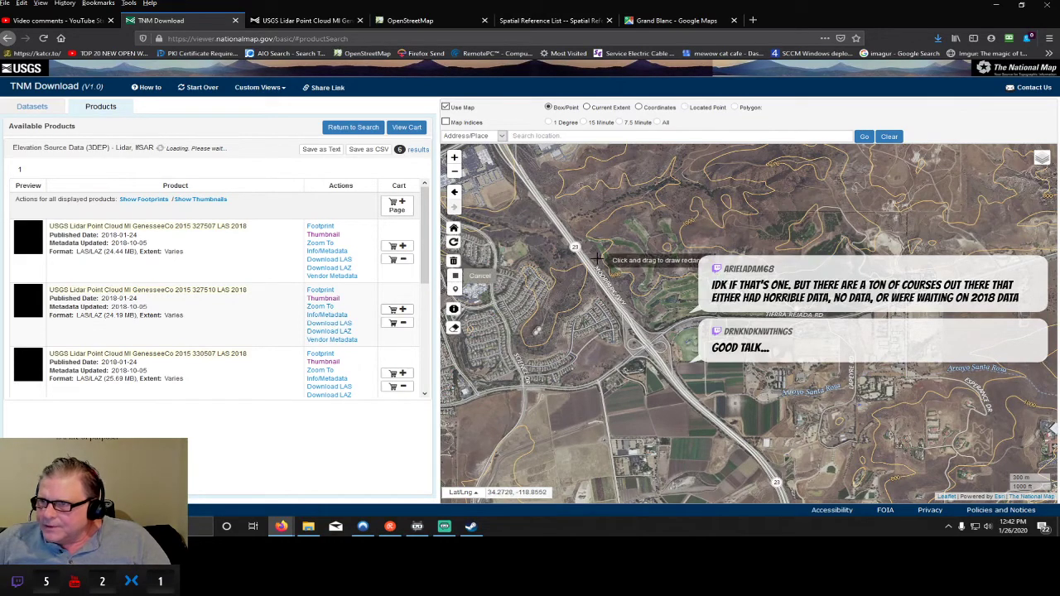
mouse_move(573, 202)
mouse_down()
mouse_move(584, 240)
mouse_move(743, 343)
mouse_move(801, 368)
mouse_move(794, 336)
mouse_up()
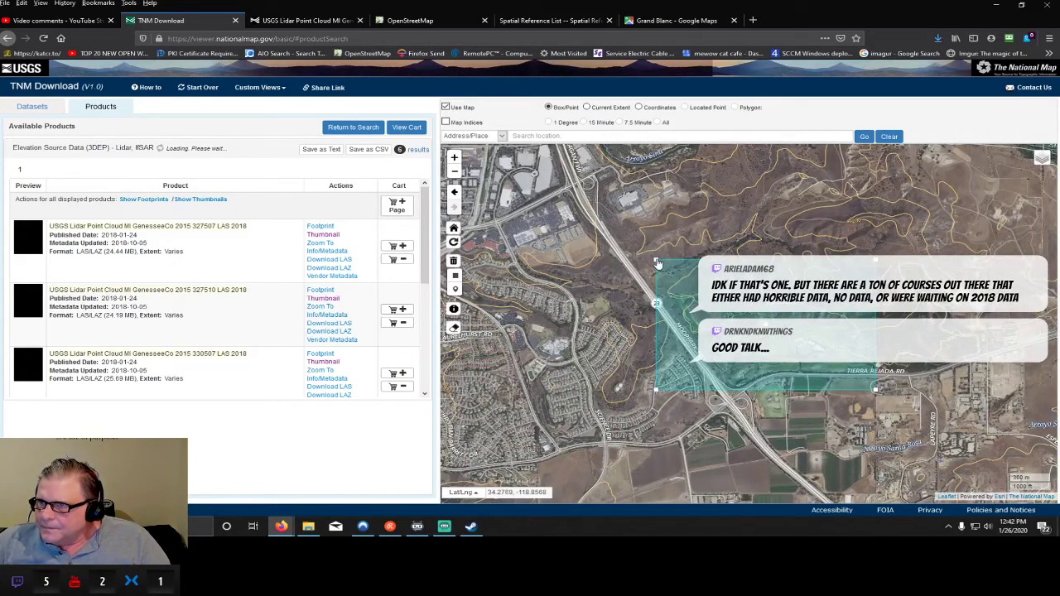
drag(657, 262, 670, 267)
- Find the Lidar Point Cloud (LPC) products available for the Moorpark search area
click(341, 127)
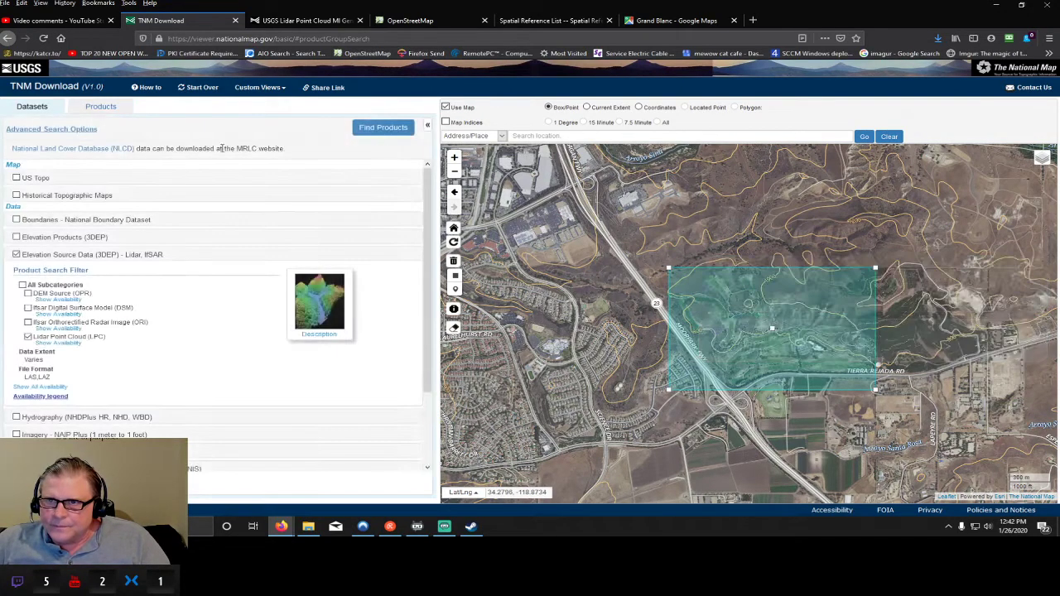
click(384, 128)
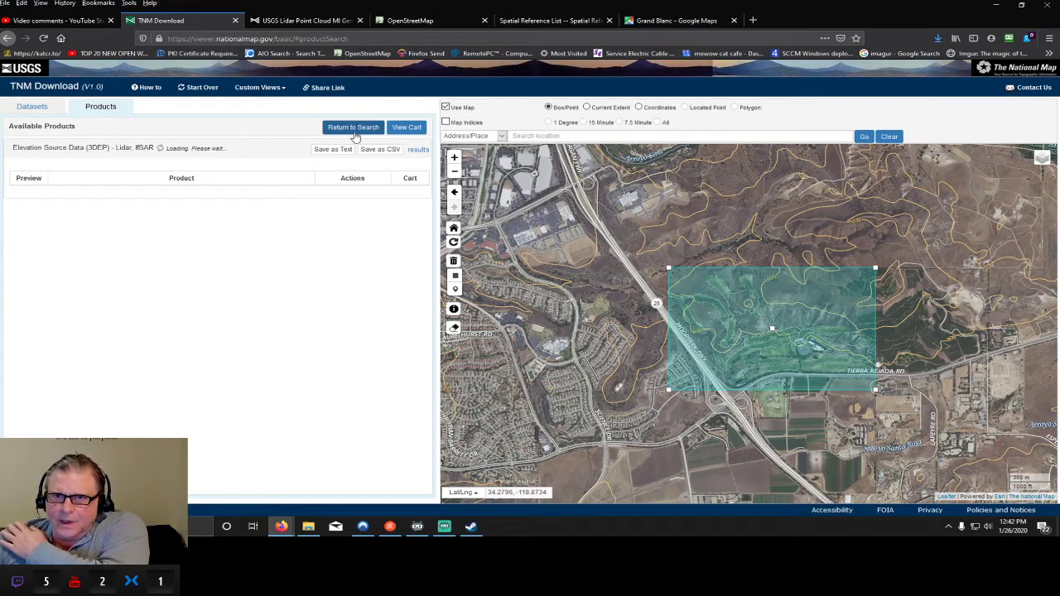
click(38, 108)
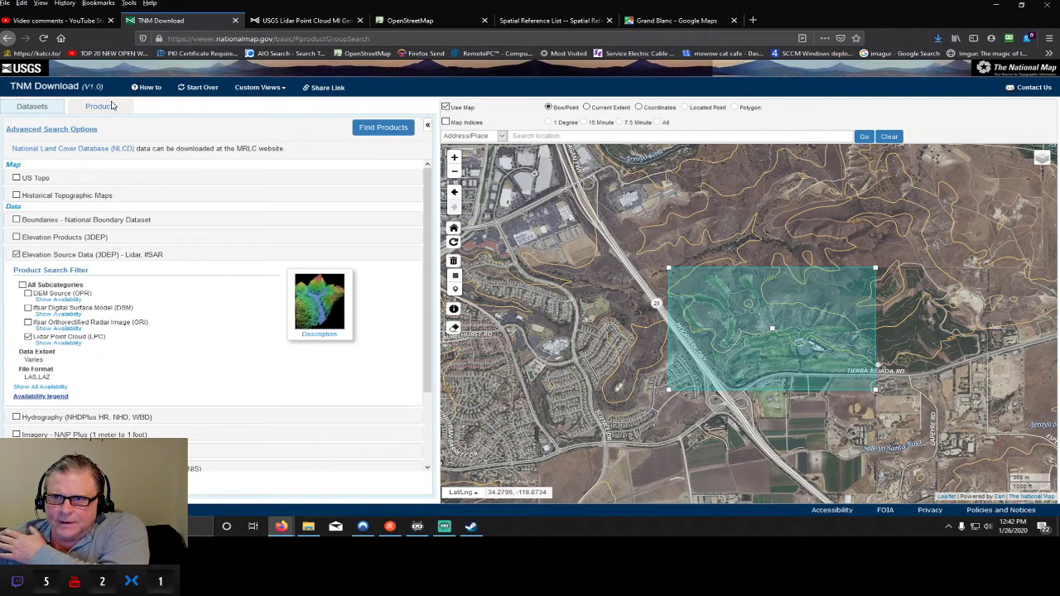
click(373, 129)
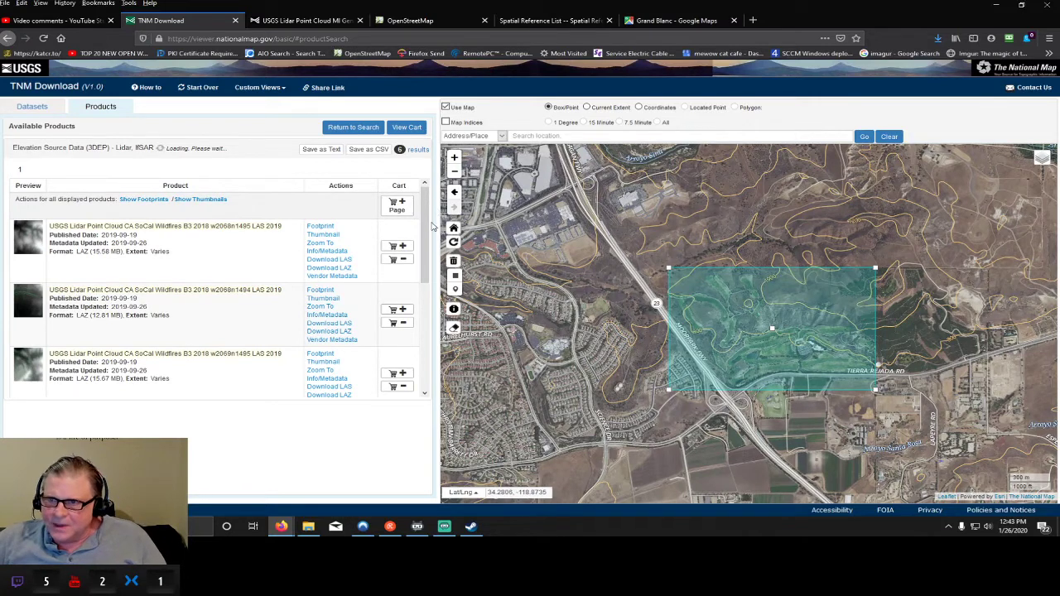
- Overlay the thumbnails of all CA SoCal Wildfires B3 2018 tiles on the Moorpark map and examine how they cover the course
drag(424, 241, 419, 214)
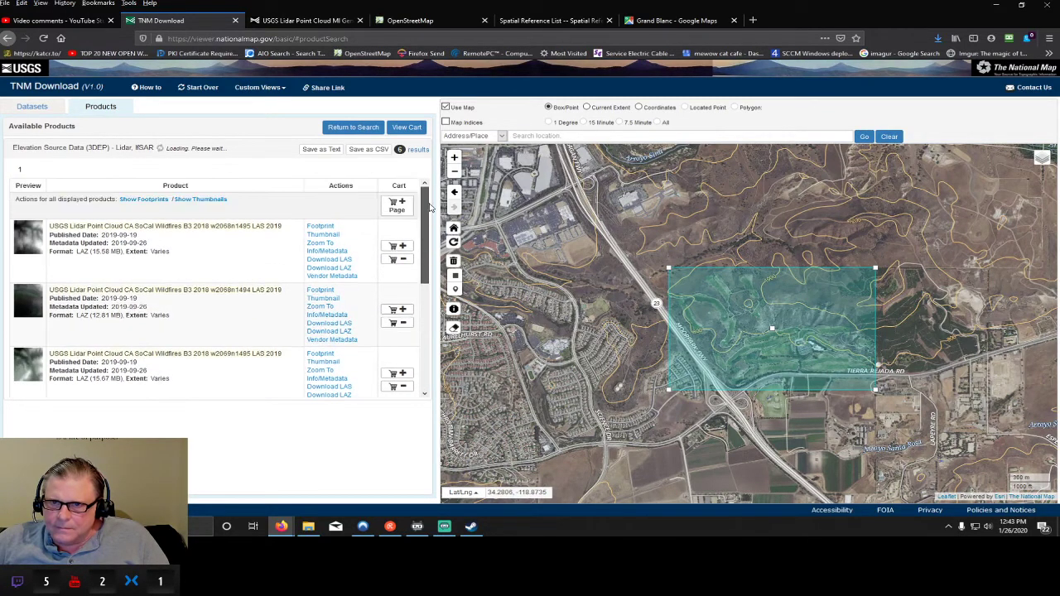
click(322, 236)
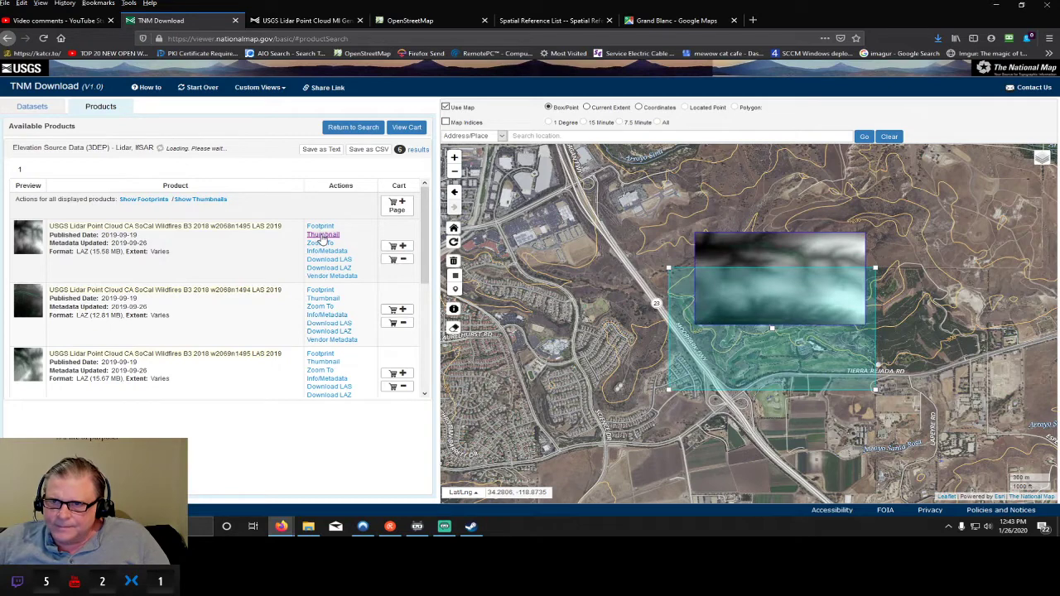
click(322, 298)
scroll(349, 308, down, 1)
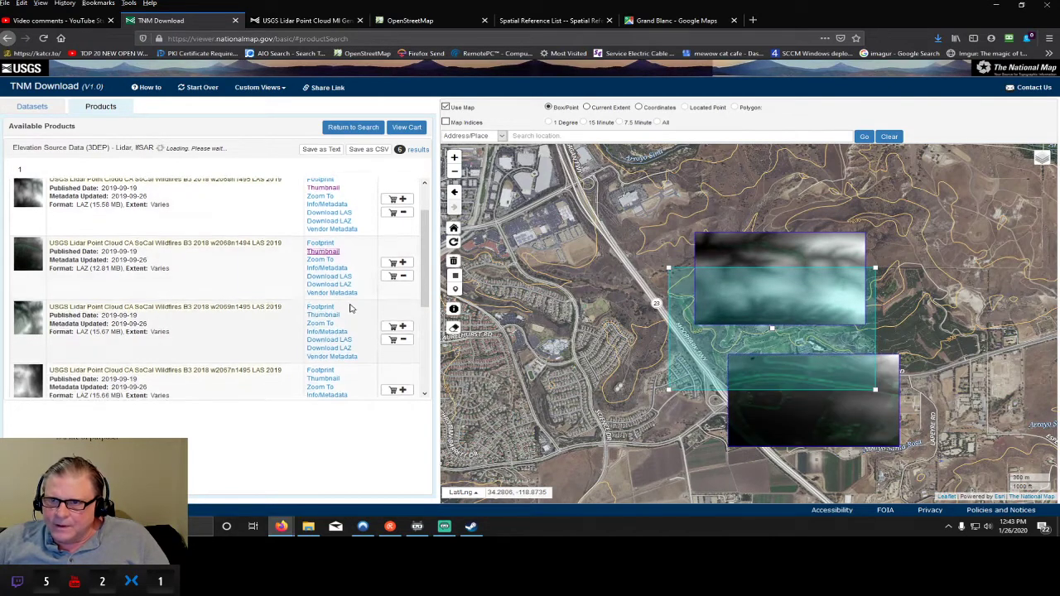
scroll(350, 308, down, 1)
click(323, 266)
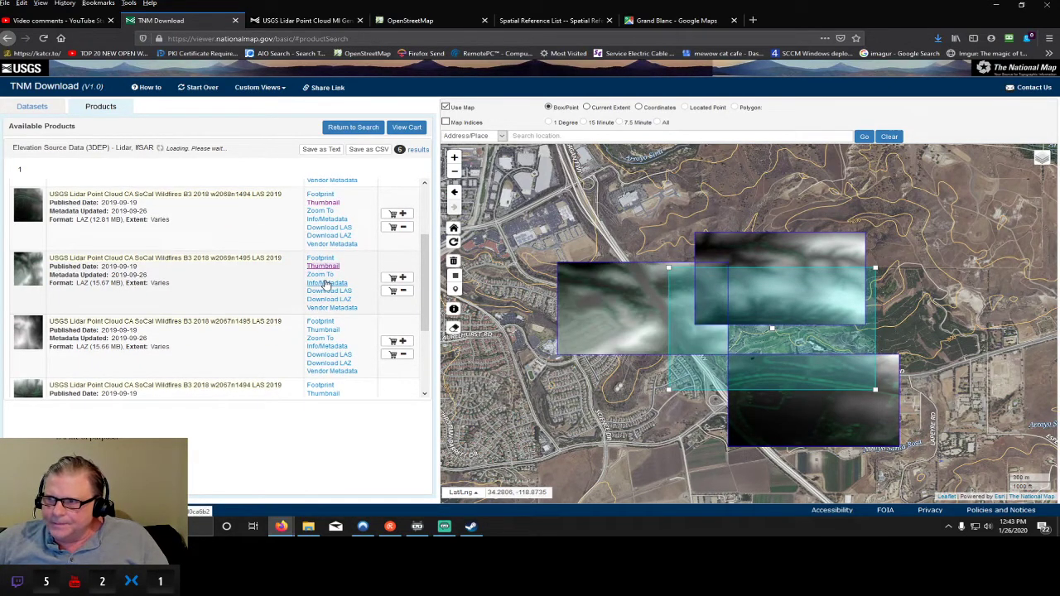
click(323, 329)
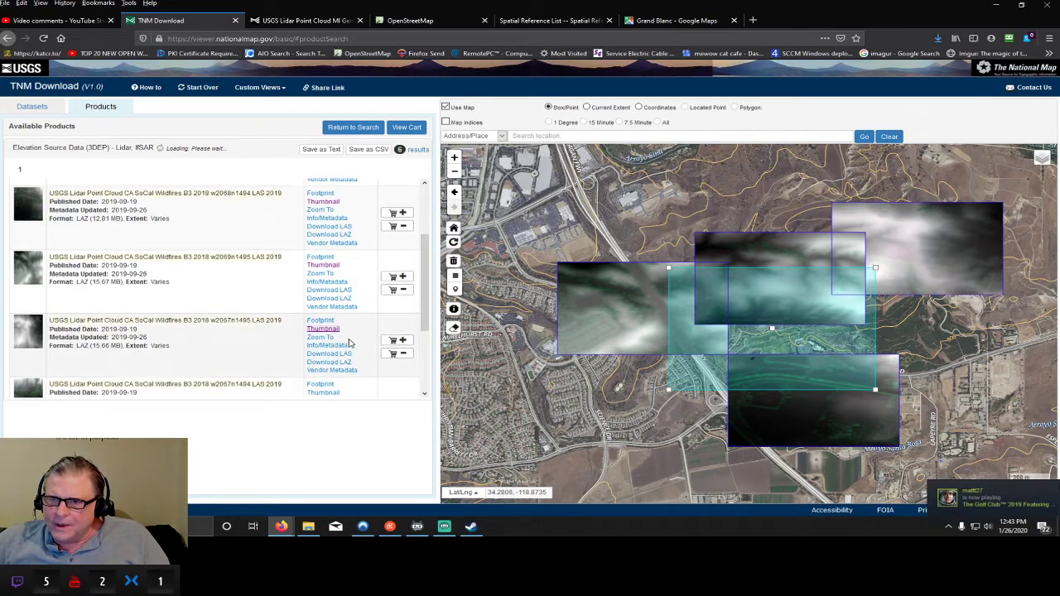
scroll(350, 343, down, 2)
click(324, 276)
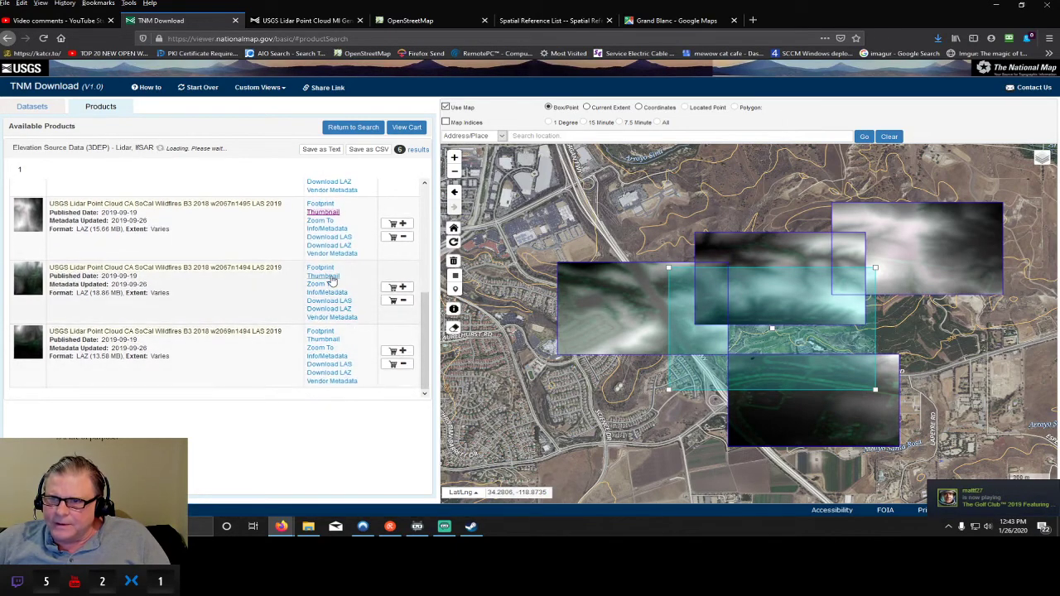
click(322, 339)
scroll(461, 341, down, 1)
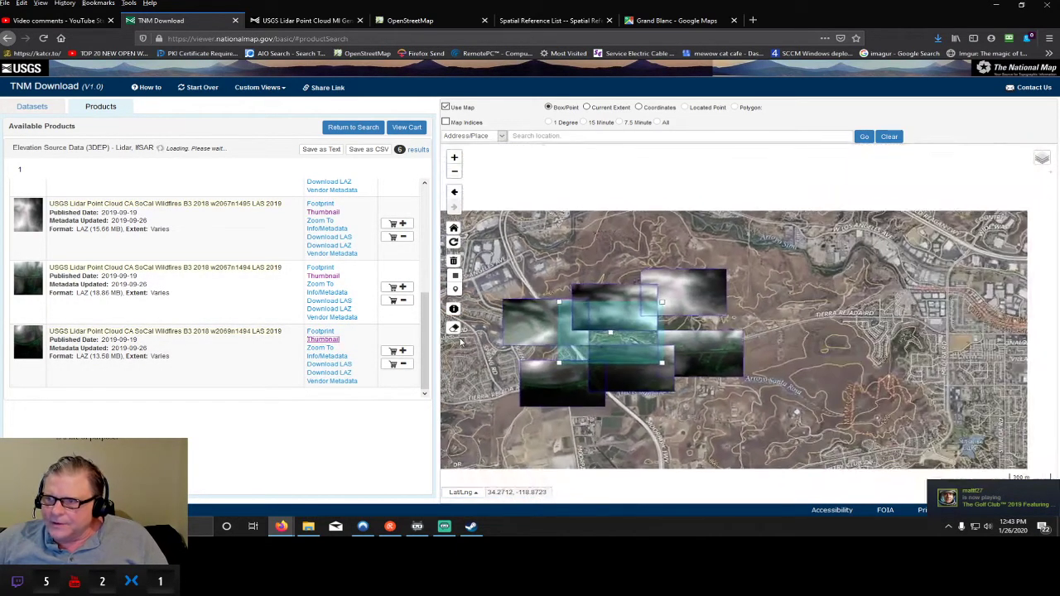
scroll(594, 347, up, 2)
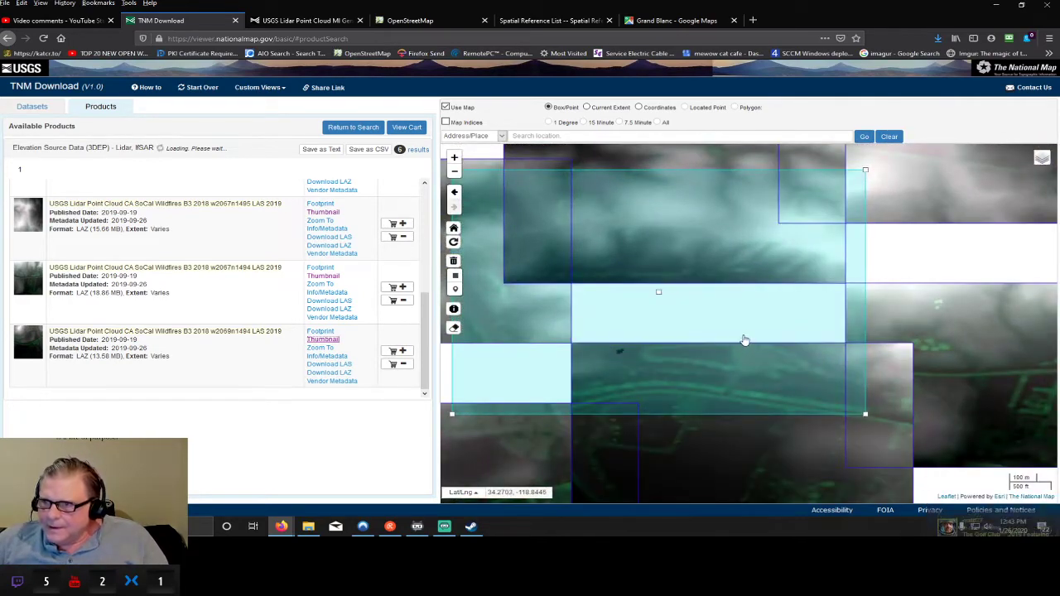
scroll(743, 321, down, 1)
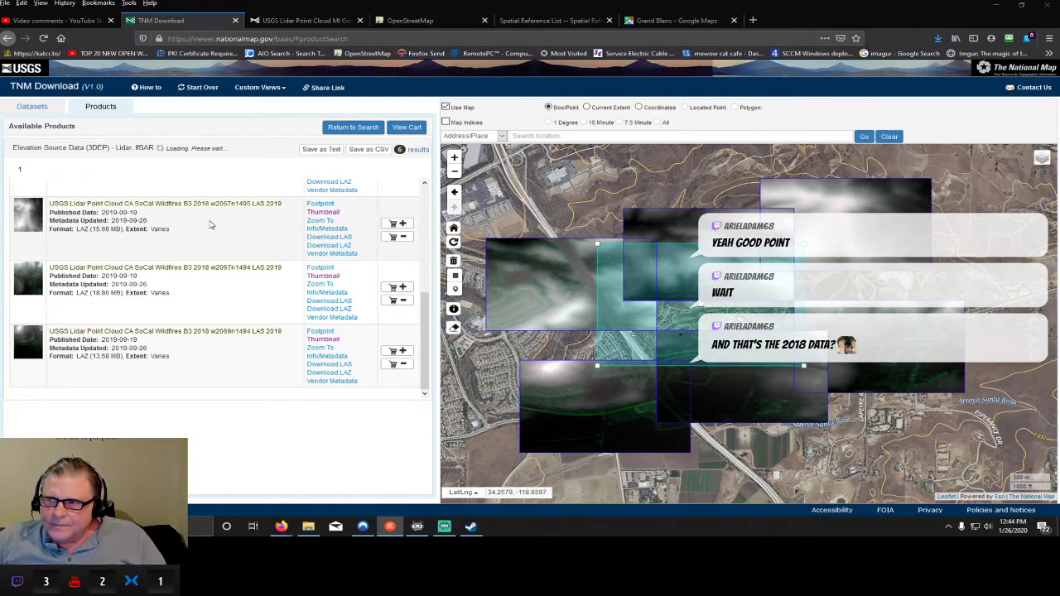
- Search the map for another course's street address in Simi Valley, California, and clear the located point
click(576, 135)
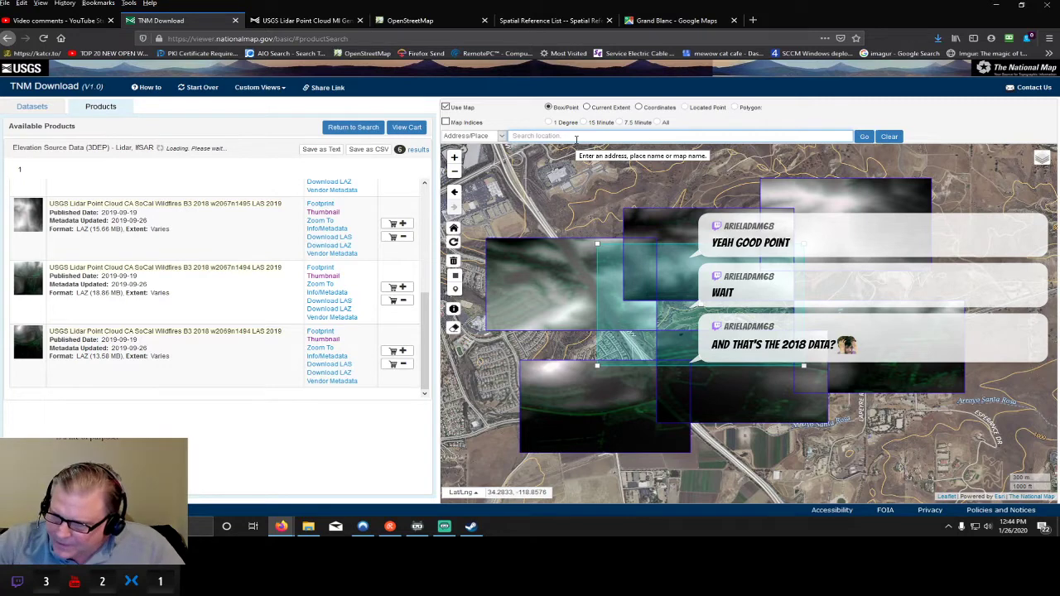
text(5031)
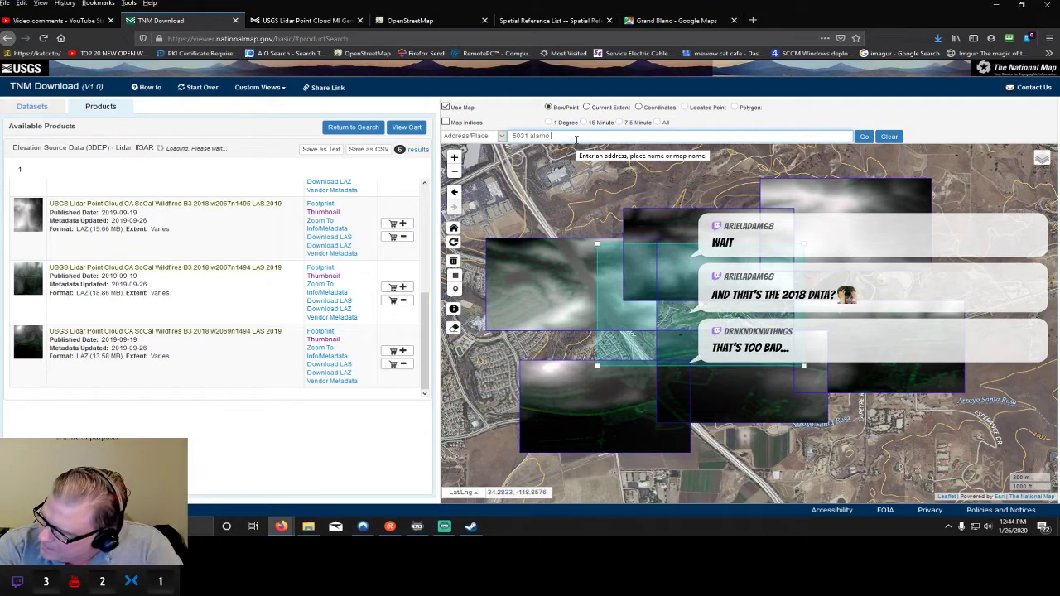
text( alamo st simivalley)
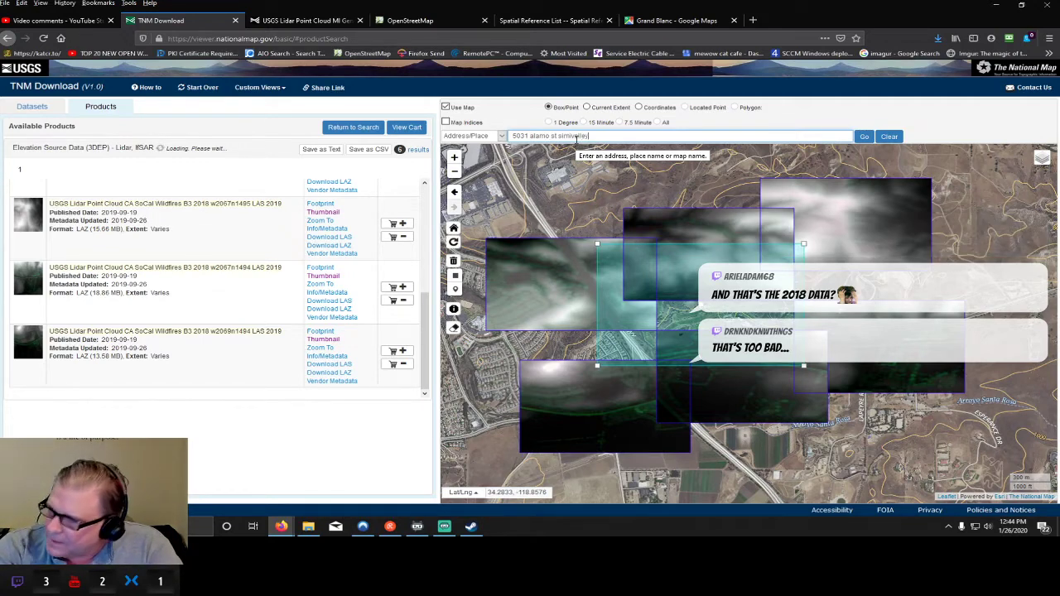
text(, ca)
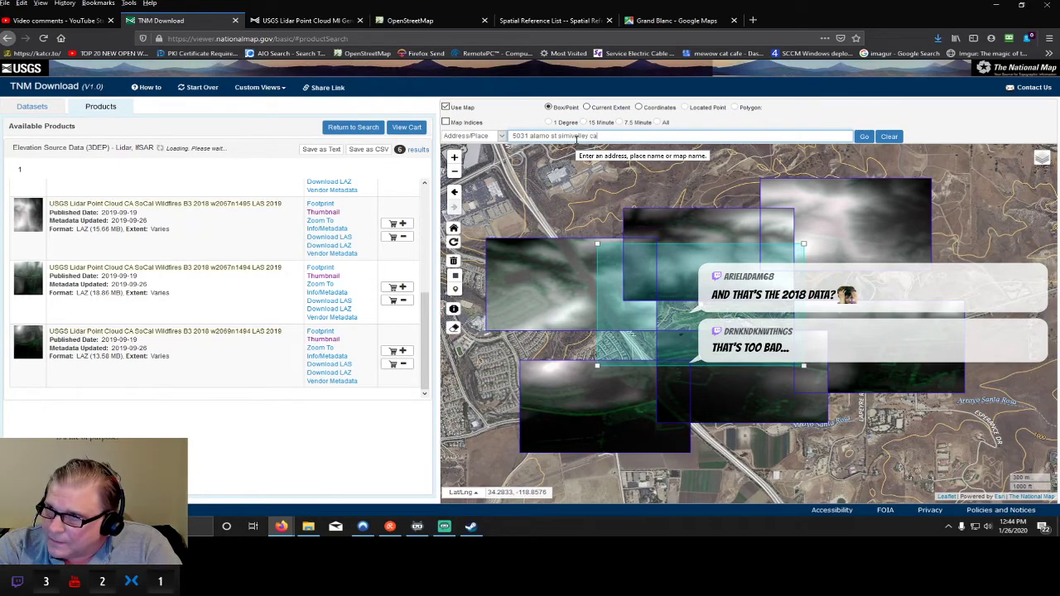
key(Return)
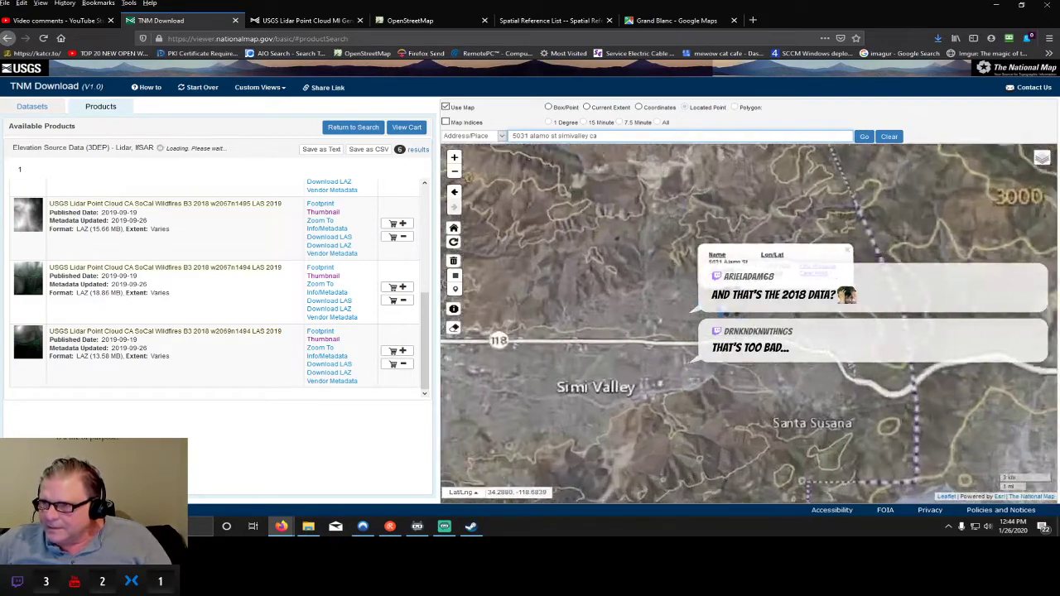
scroll(749, 398, down, 3)
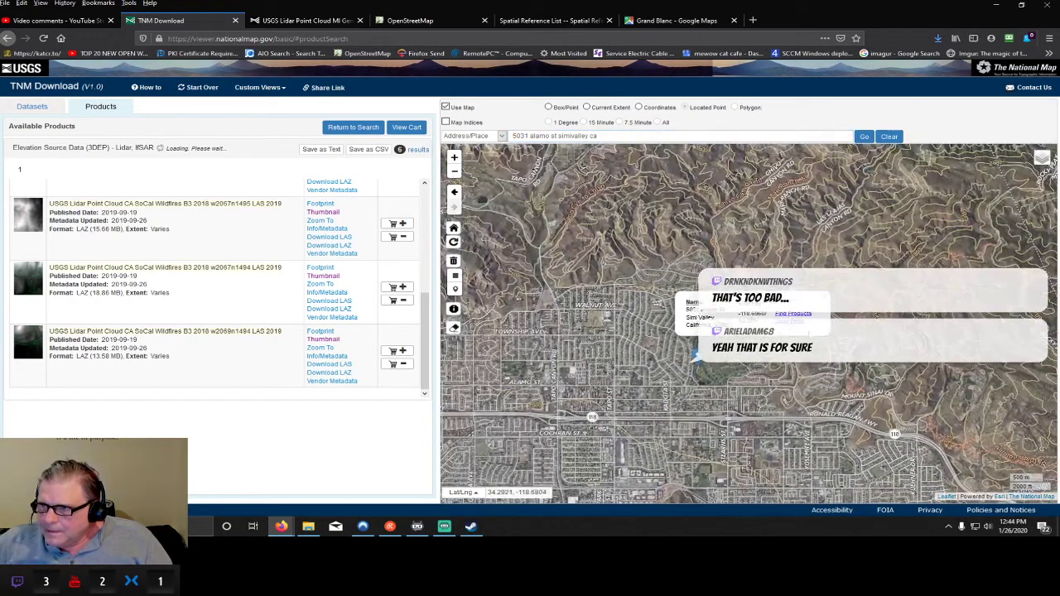
click(787, 315)
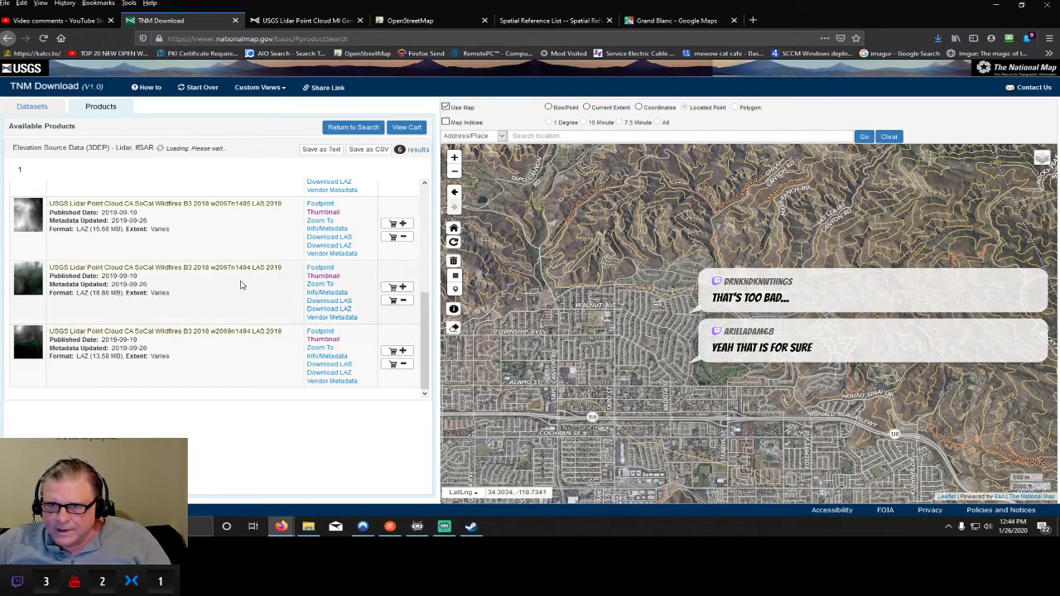
- Draw a rectangular search area around the Simi Valley golf course and find its Lidar Point Cloud products
click(455, 275)
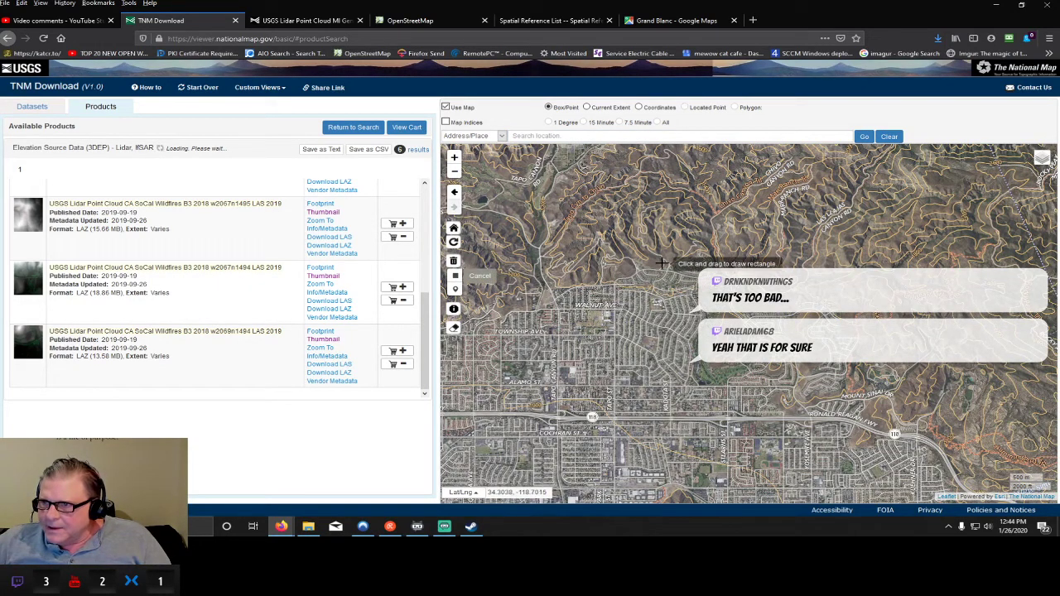
mouse_move(684, 279)
mouse_down()
mouse_move(749, 392)
mouse_move(774, 401)
mouse_up()
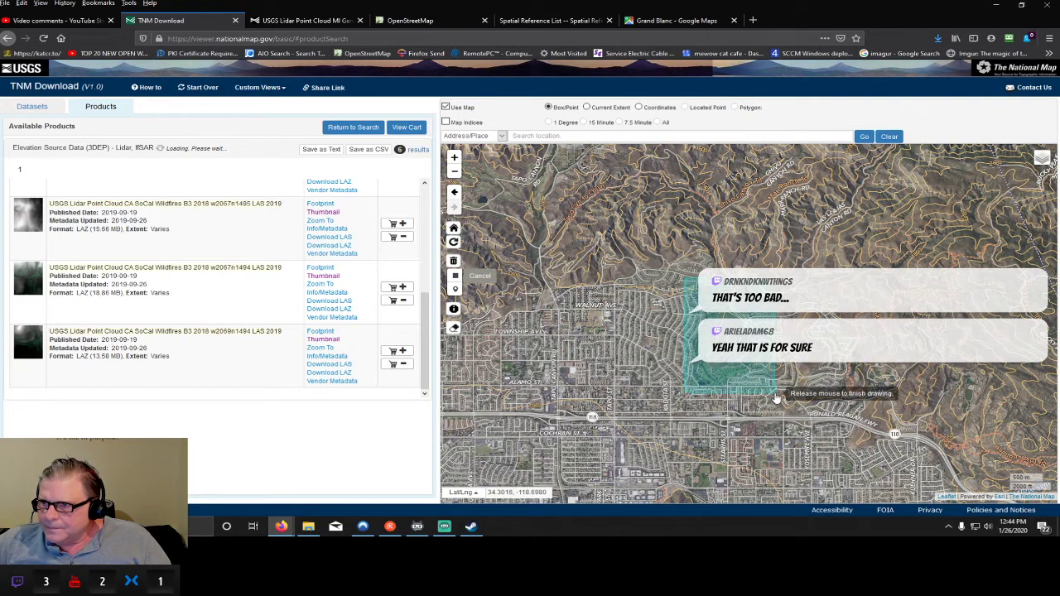
click(354, 130)
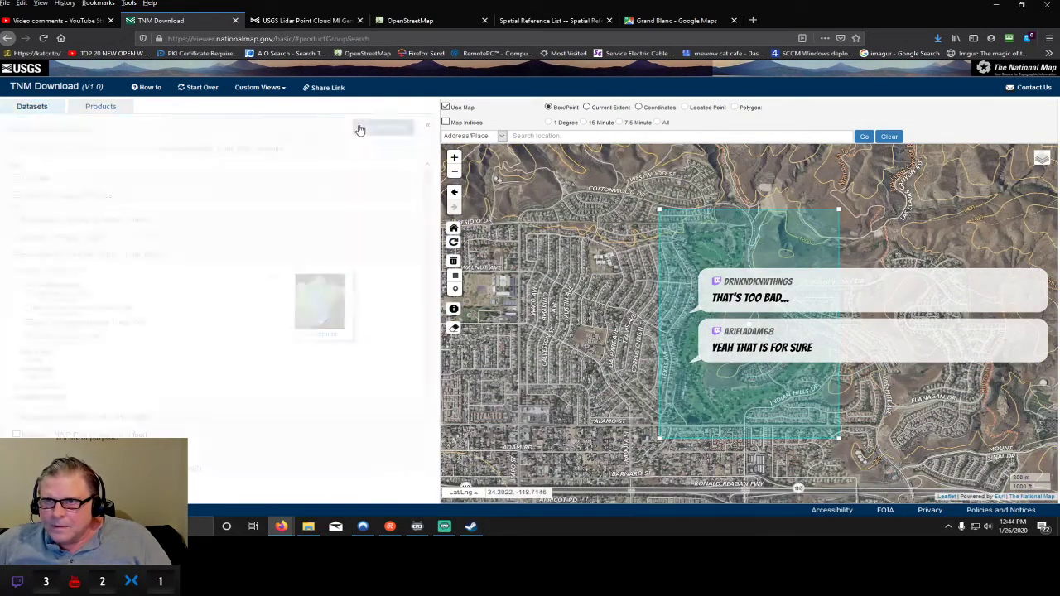
click(374, 127)
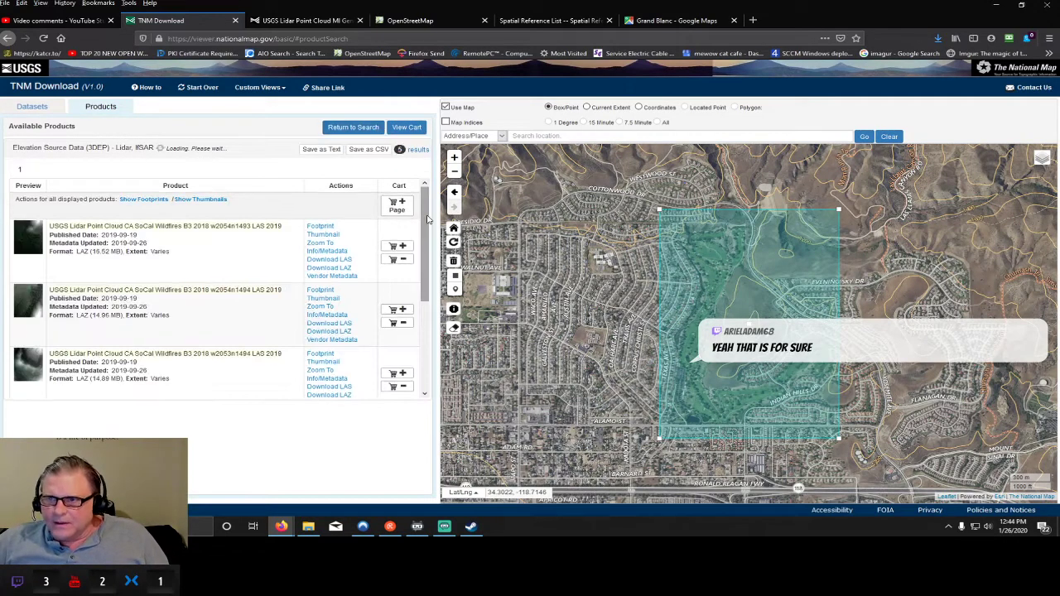
- Overlay the thumbnails of all listed SoCal Wildfires lidar tiles on the Simi Valley map and examine their coverage of the course
mouse_move(427, 221)
mouse_down()
mouse_move(428, 303)
mouse_move(429, 199)
mouse_move(430, 303)
mouse_move(425, 210)
mouse_up()
click(323, 234)
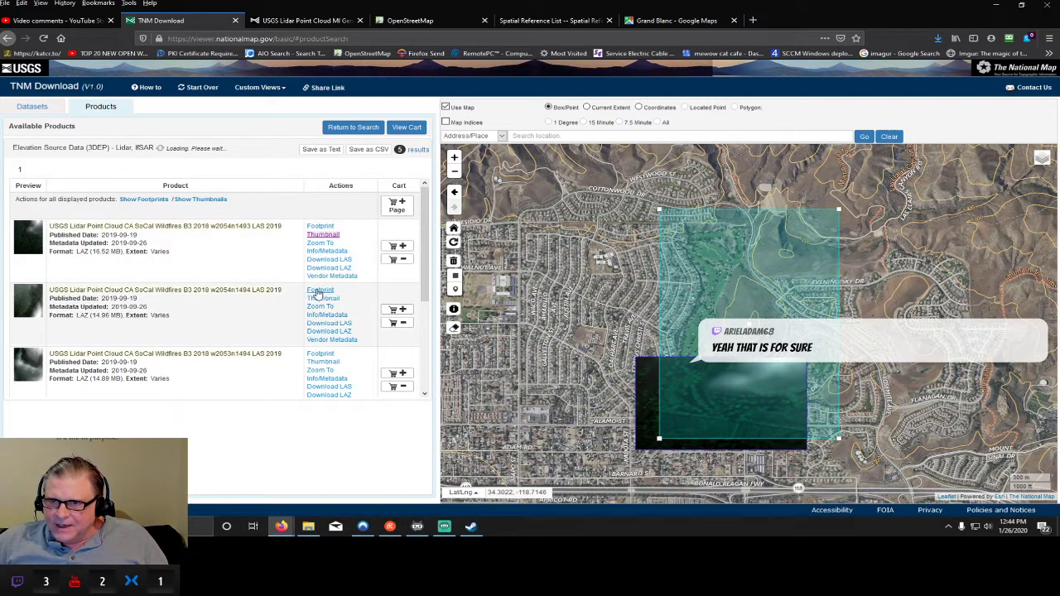
click(319, 300)
click(333, 363)
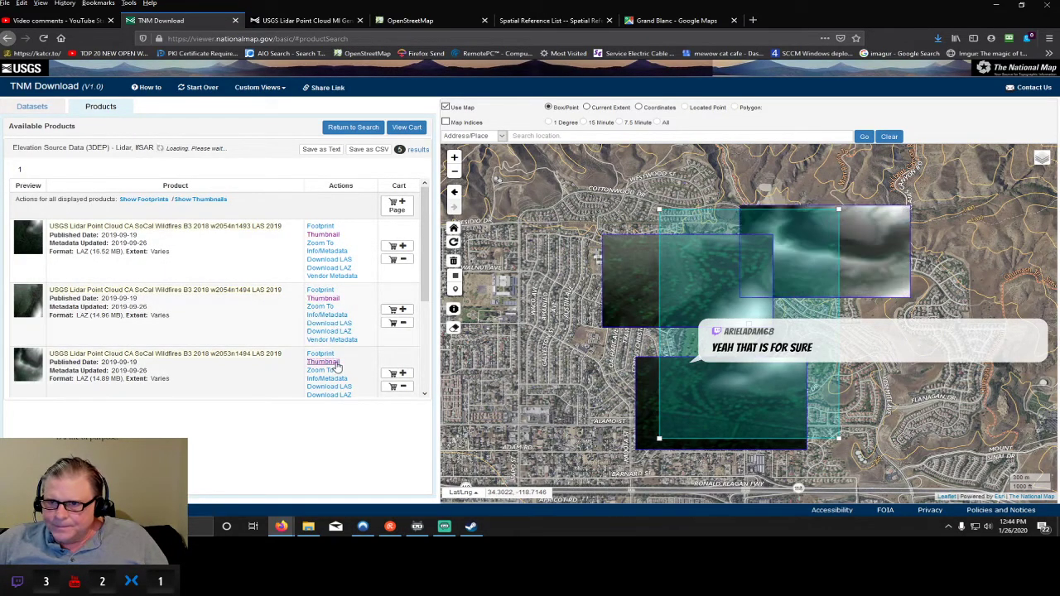
scroll(369, 380, down, 3)
click(323, 274)
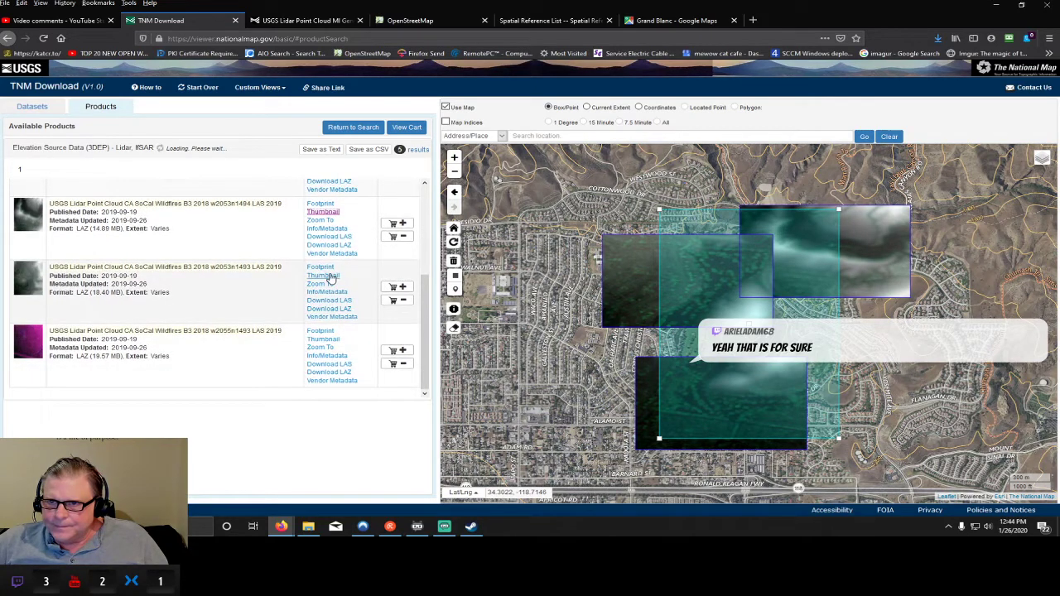
click(334, 340)
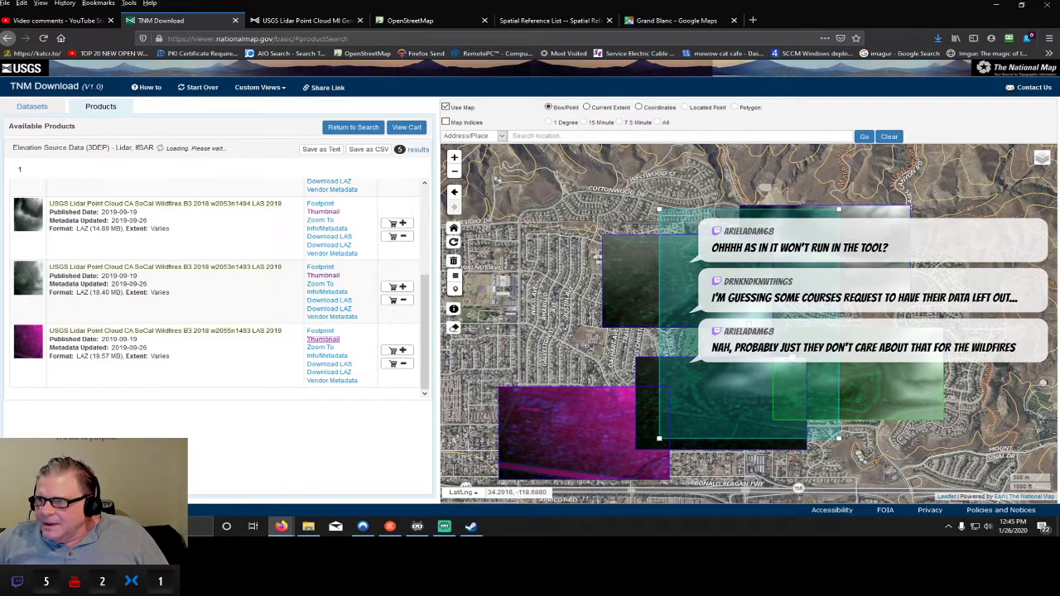
scroll(790, 351, up, 2)
scroll(793, 351, down, 2)
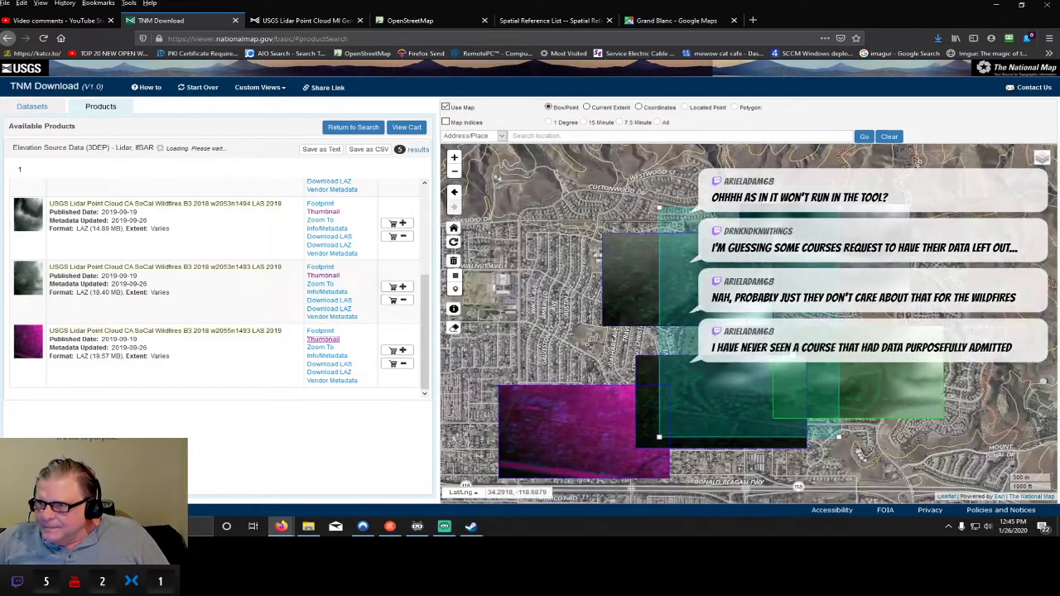